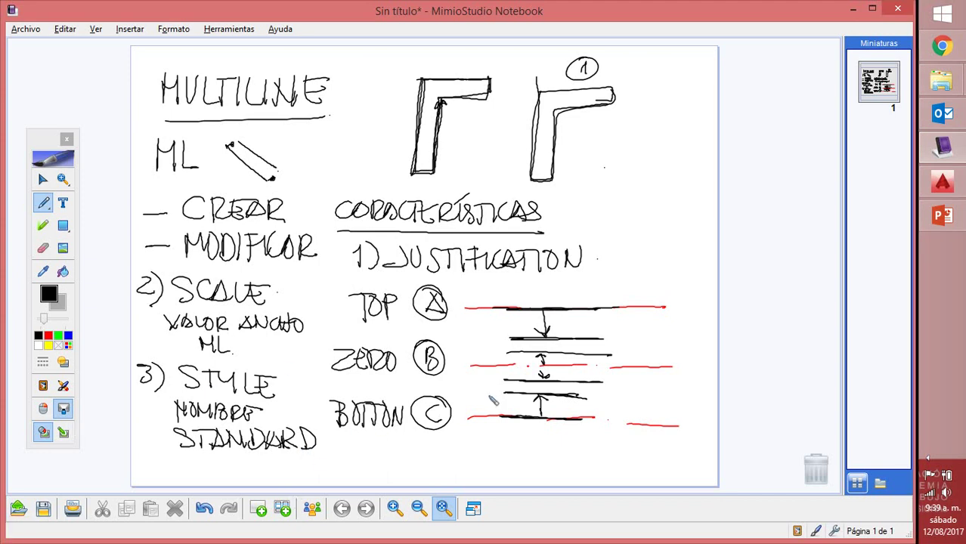
Switch to AutoCAD, put away the Mimio pen toolbar and call up the new-drawing templates
click(948, 189)
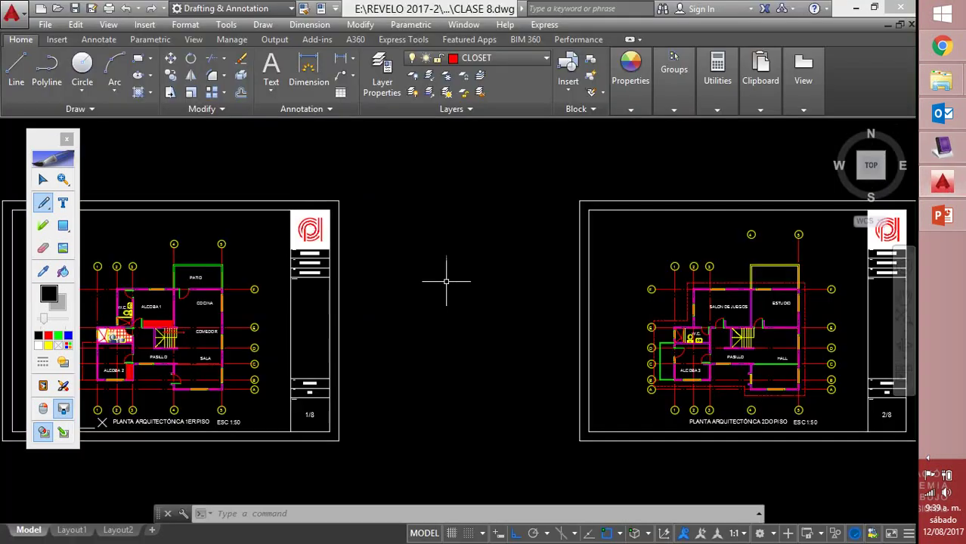
click(67, 140)
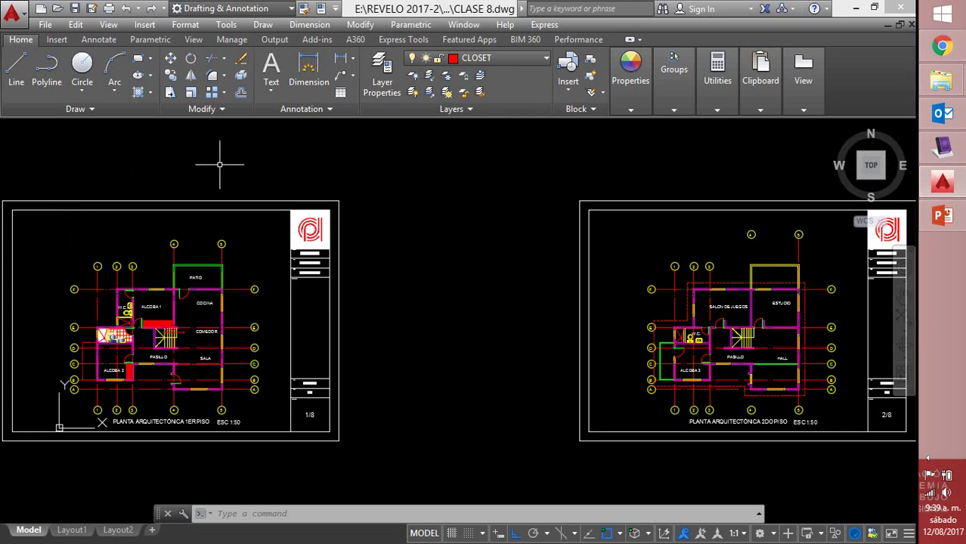
click(41, 9)
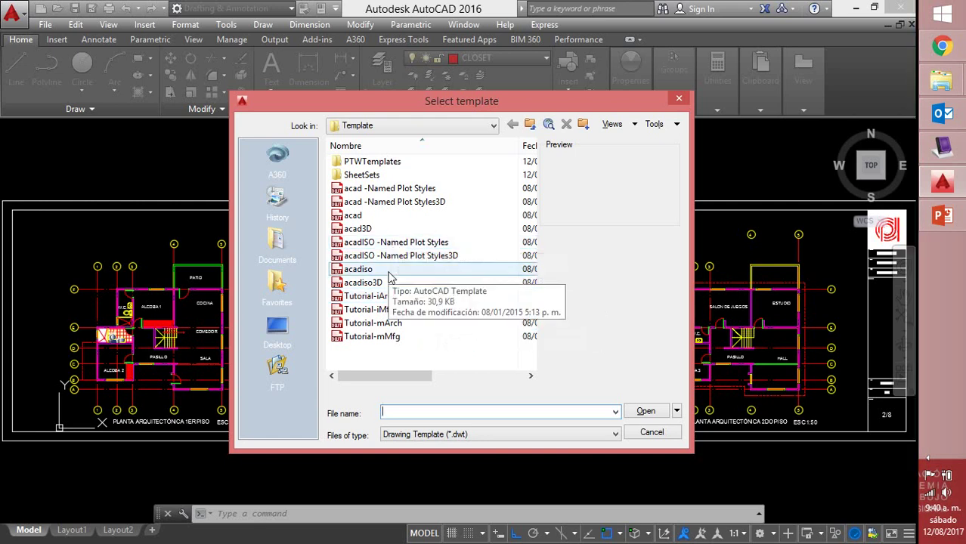
Create Drawing1 from the acad template
click(368, 219)
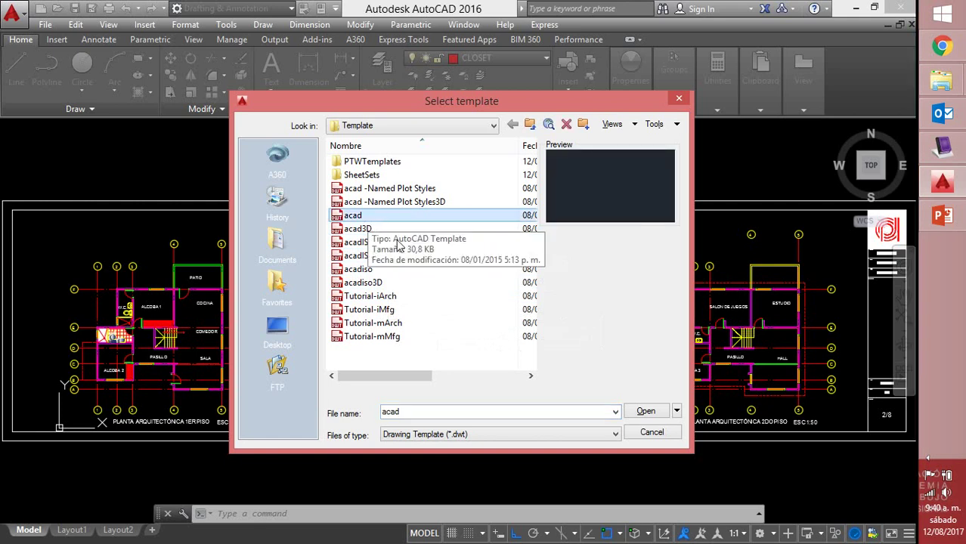
click(647, 411)
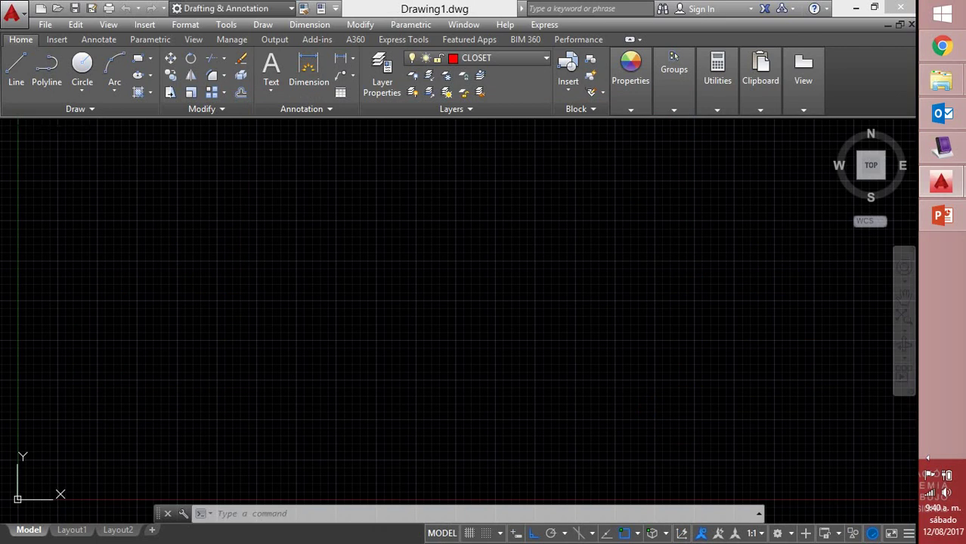
Cancel any pending command and enter DDUNITS at the command line
key(Escape)
key(Escape)
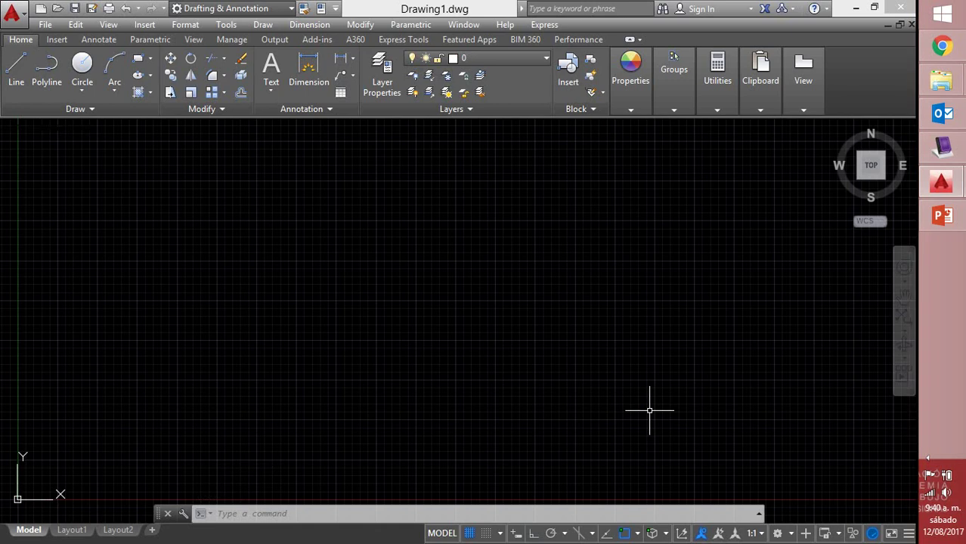
text(DDU)
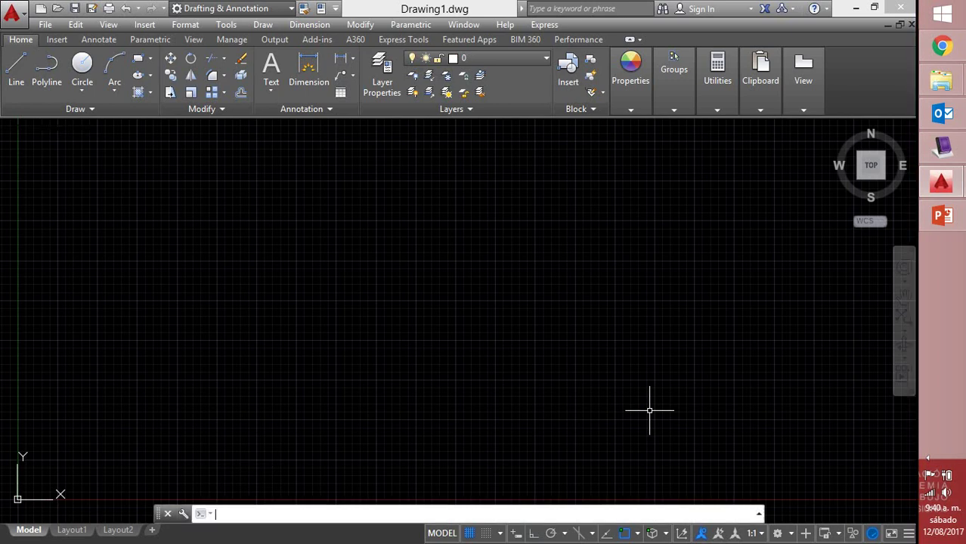
text(NITS)
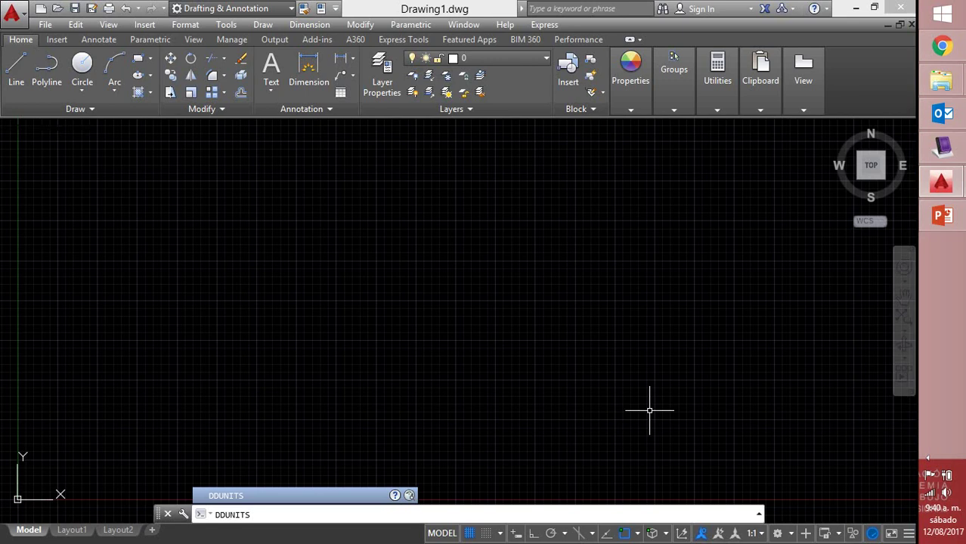
Set length precision to 0.00 and insertion units to Meters in Drawing Units
key(Return)
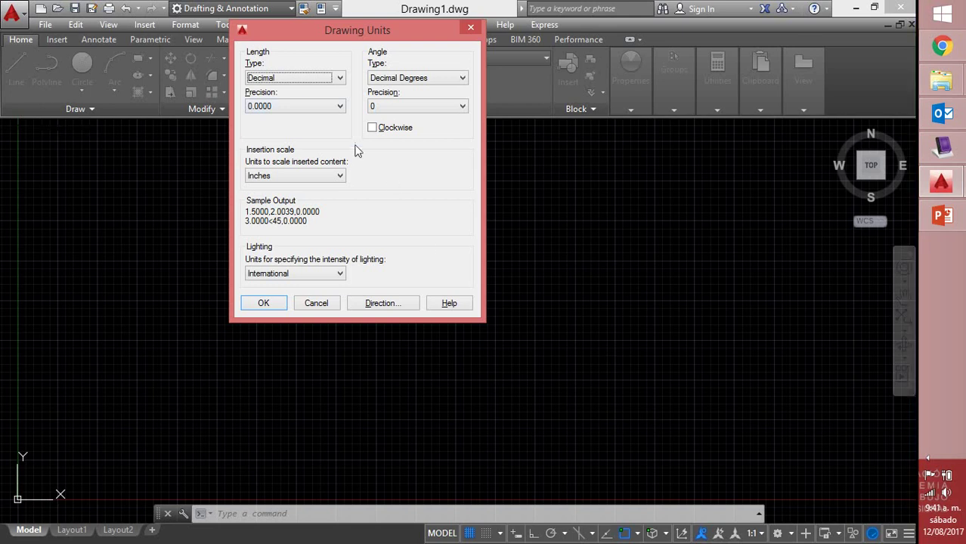
click(339, 106)
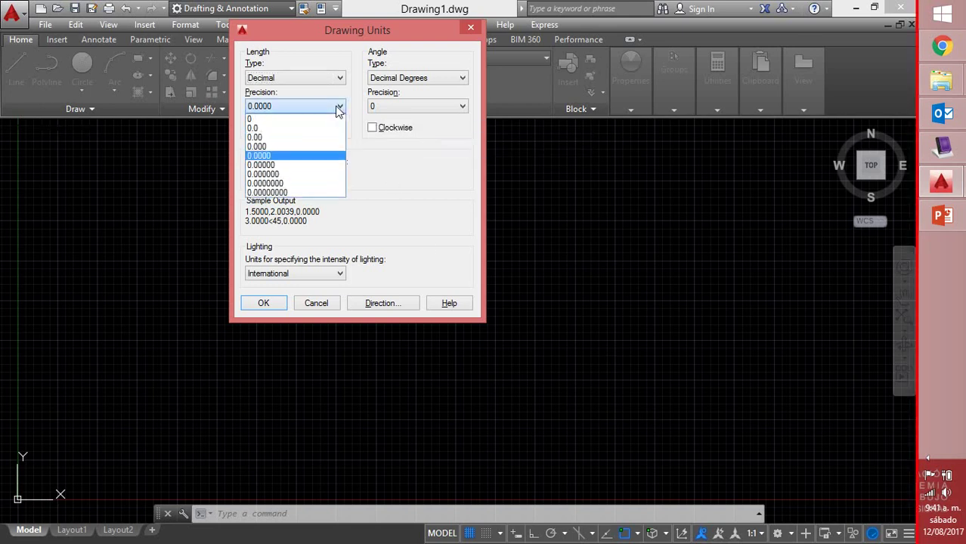
click(281, 139)
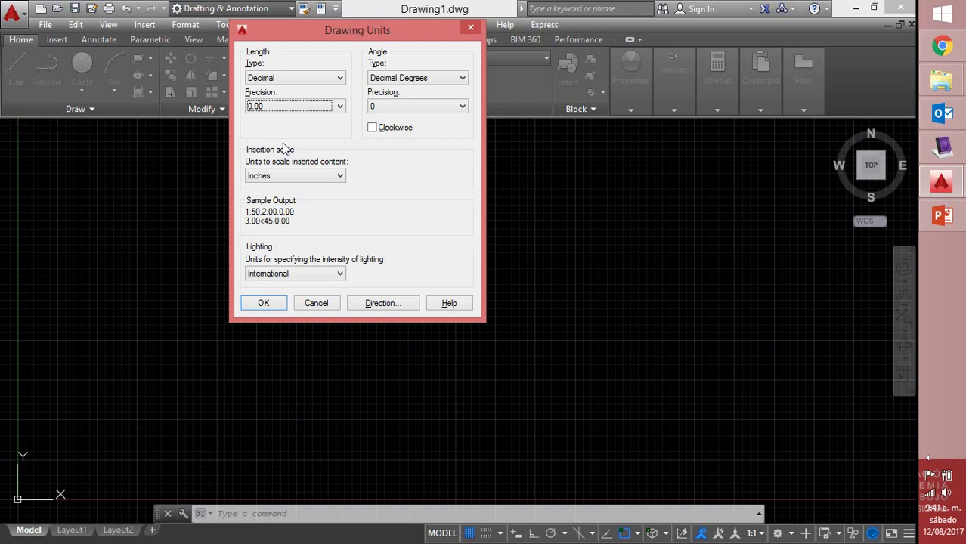
click(314, 176)
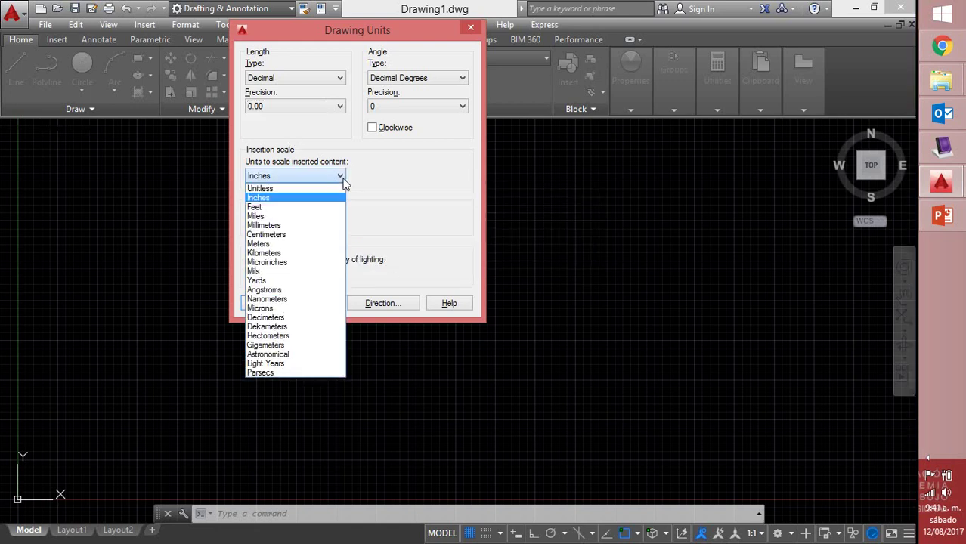
click(287, 243)
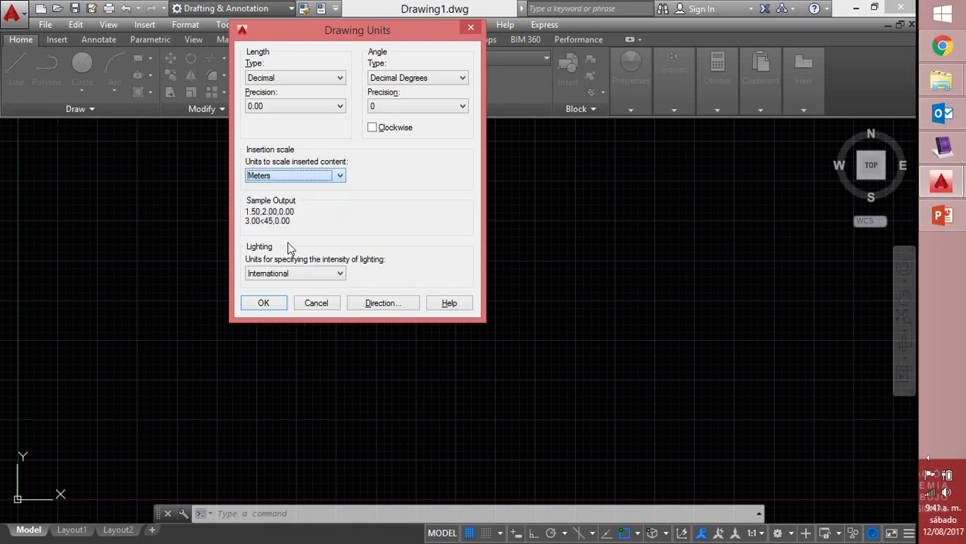
click(281, 304)
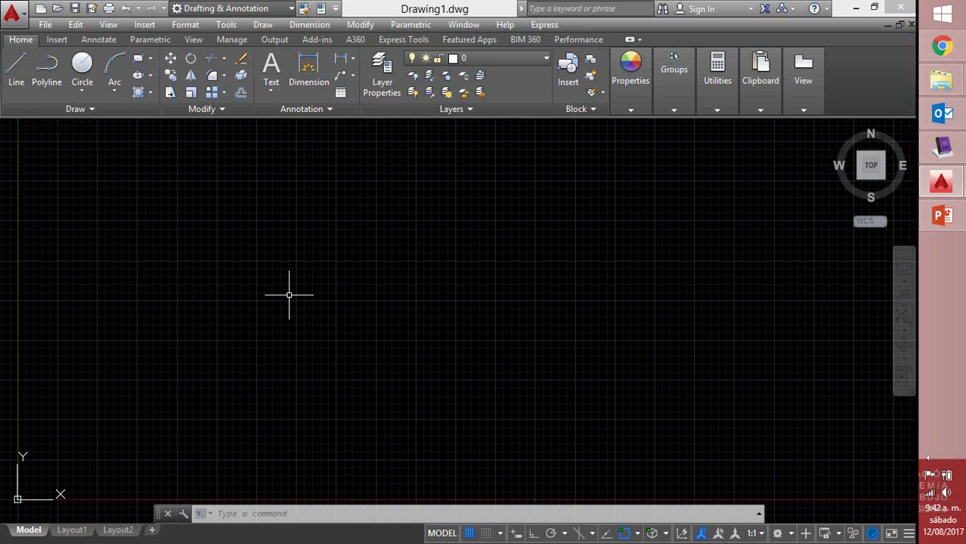
Set LIMITS with lower left 0.00,0.00 and upper right 20,30
text(LIMITS)
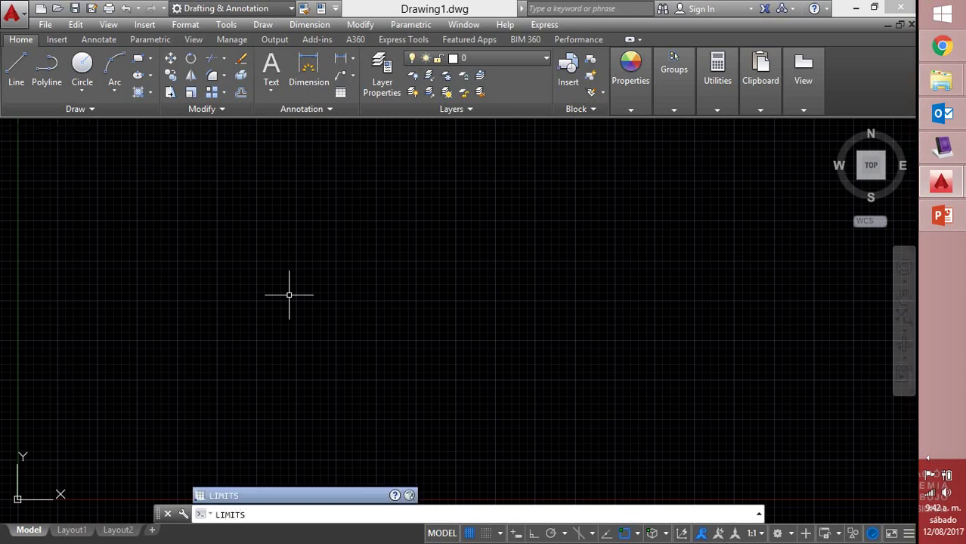
key(Return)
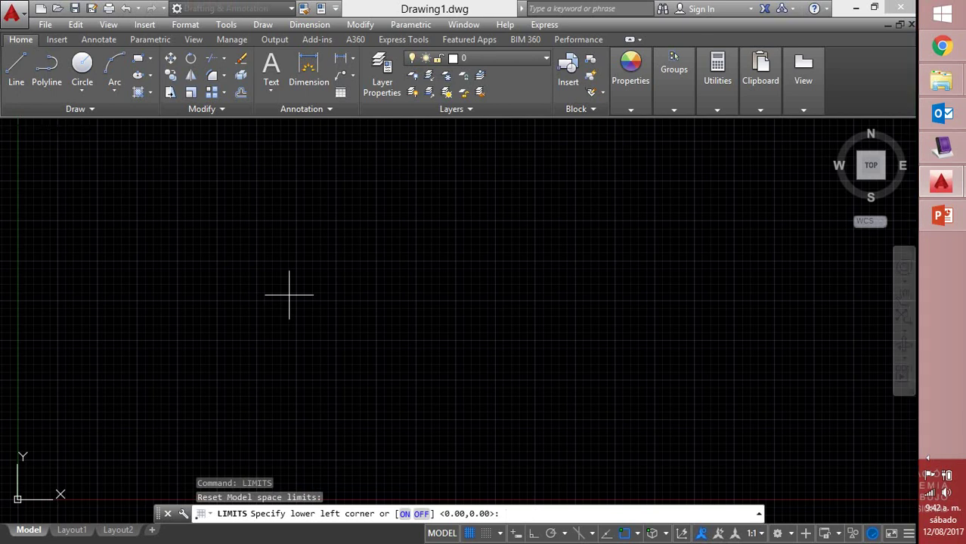
key(Return)
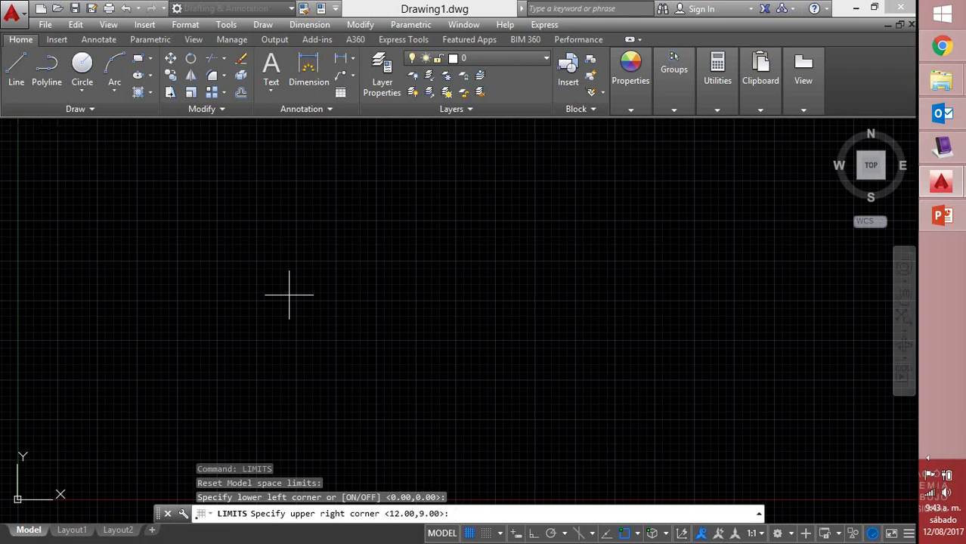
text(20,30)
key(Return)
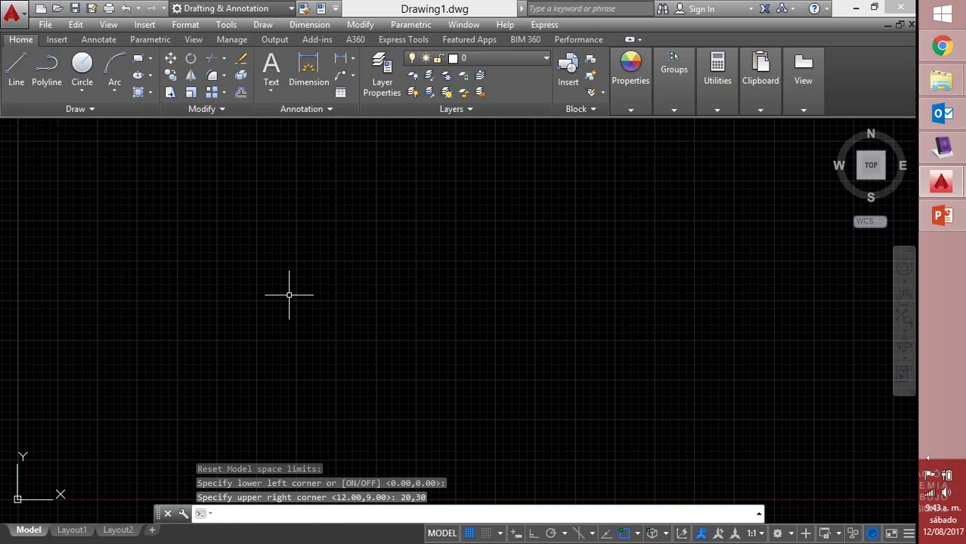
Zoom All to the 20 by 30 limits and switch the grid off
text(Z)
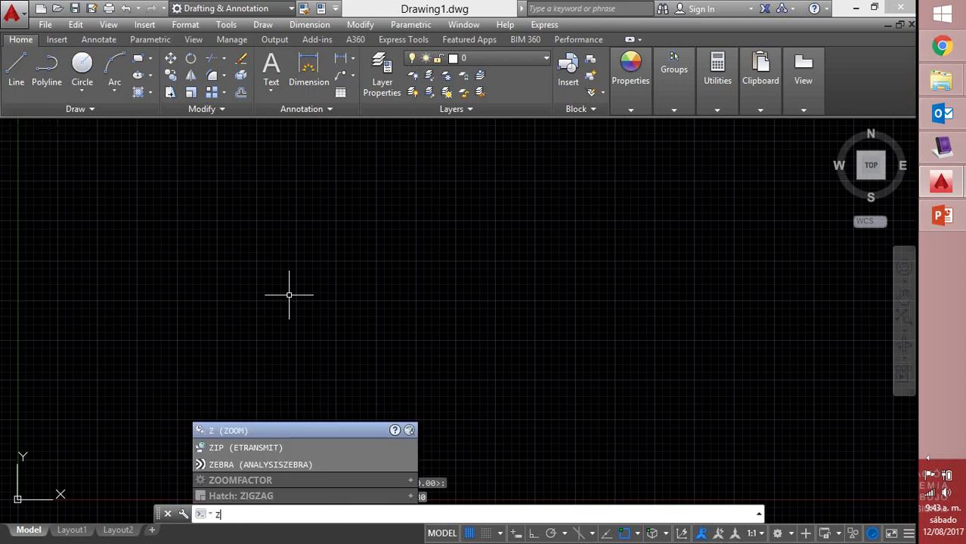
key(Return)
text(A)
key(Return)
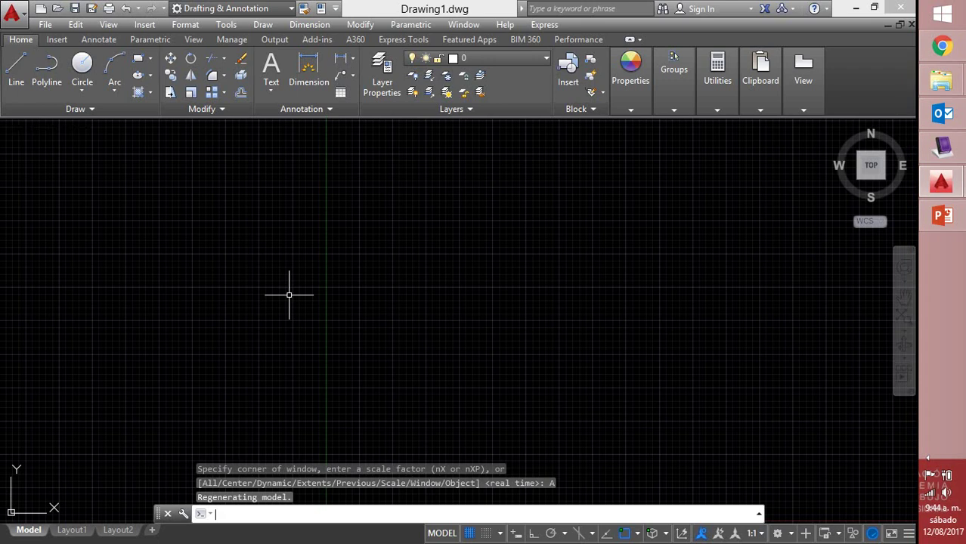
click(470, 532)
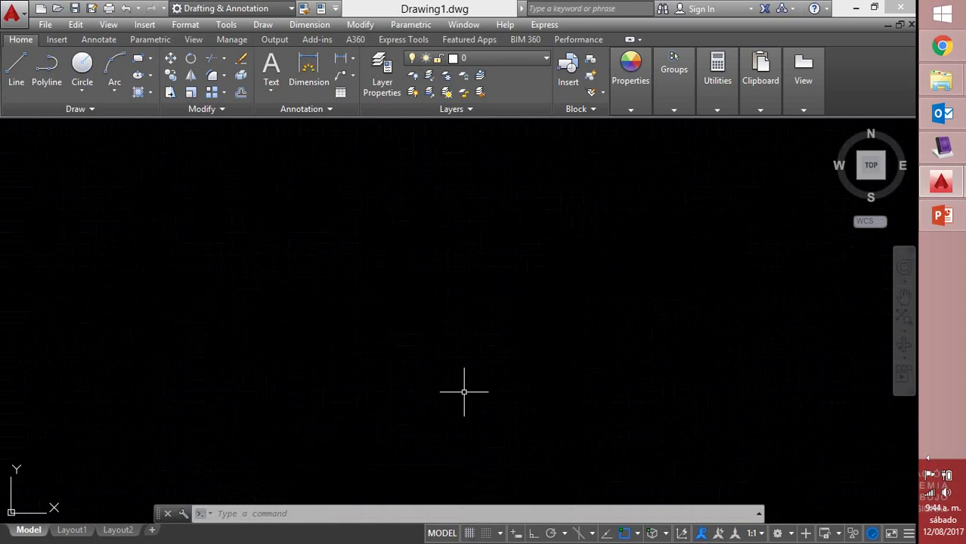
Start a trial multiline, pick a start point, then cancel it without drawing
text(ML)
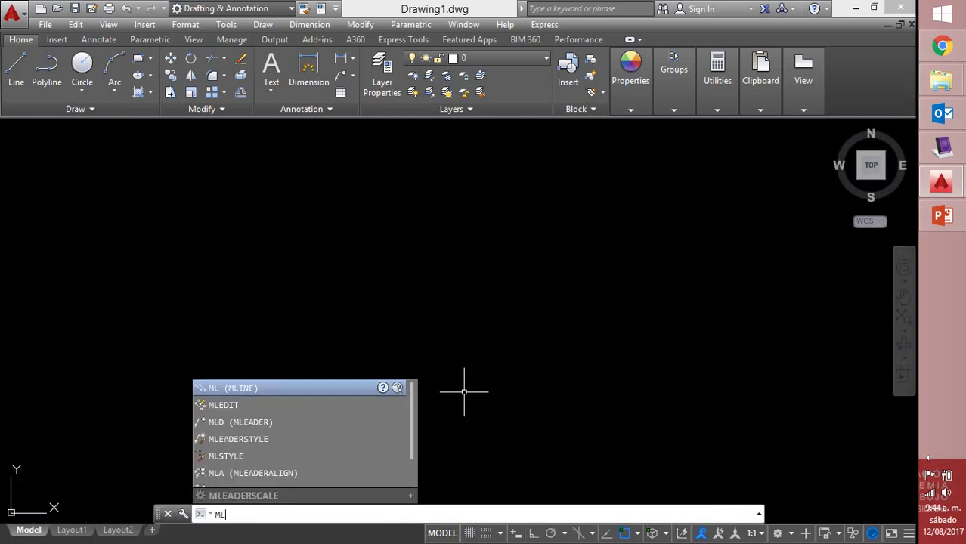
key(Return)
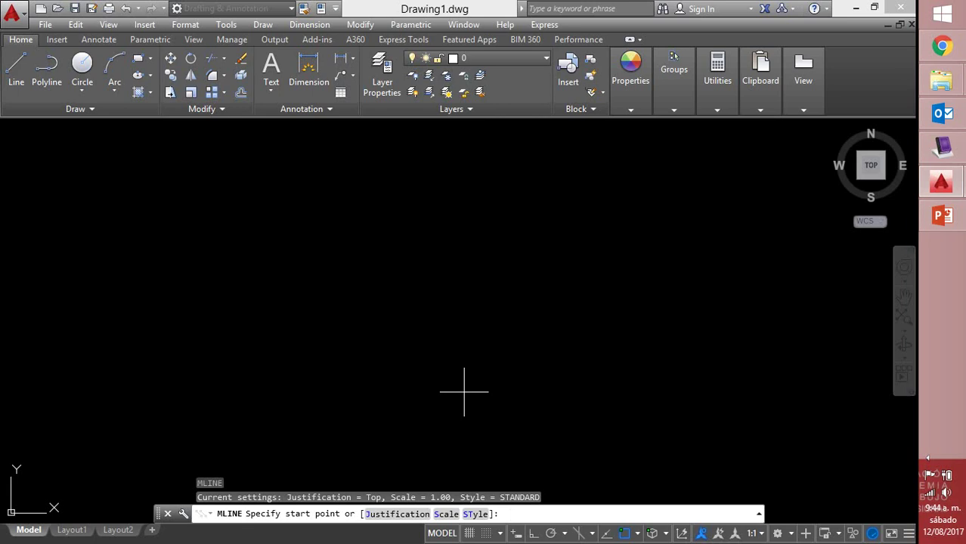
text(L)
key(Return)
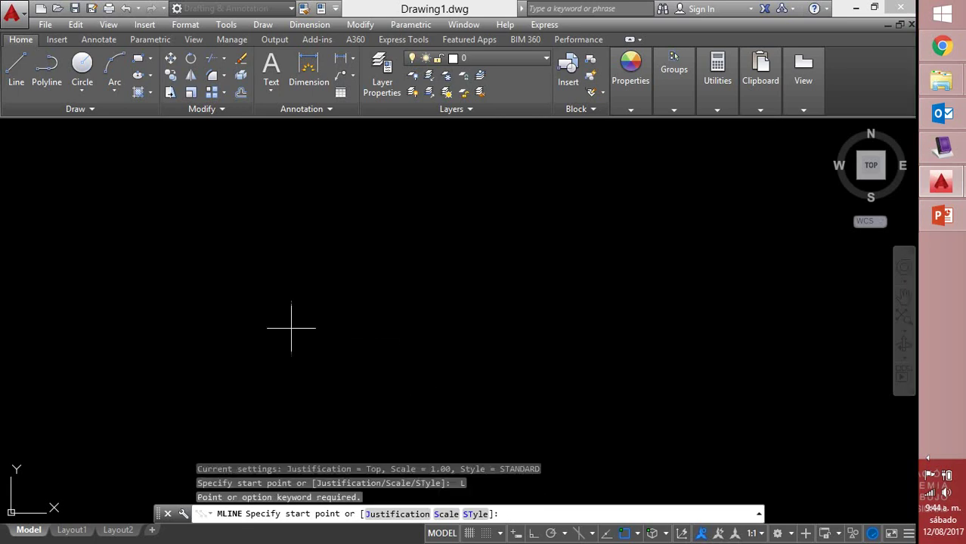
click(228, 304)
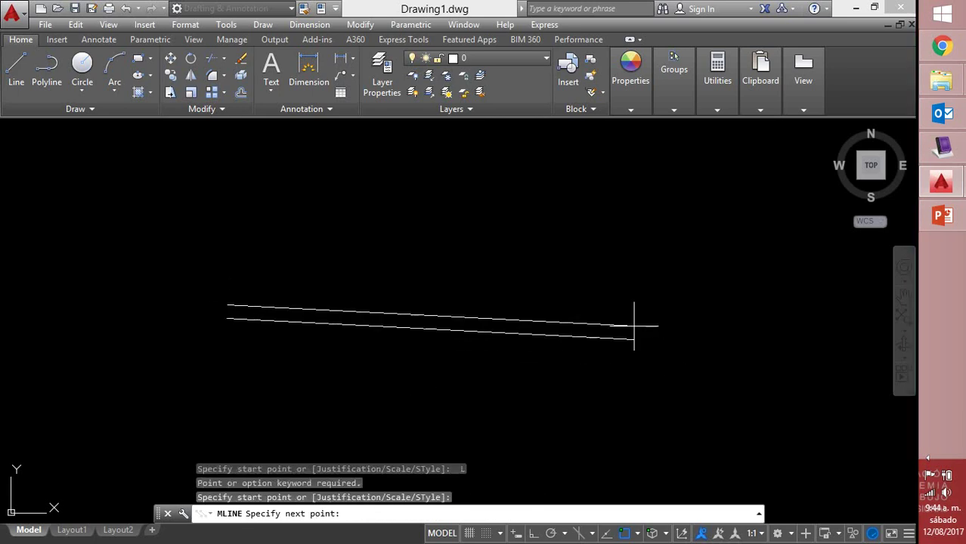
key(Escape)
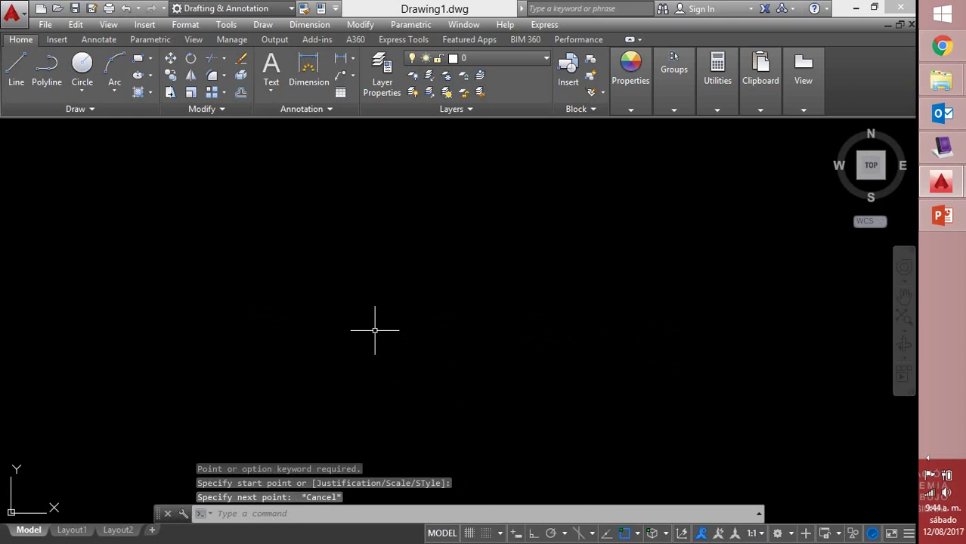
With Ortho on, draw an L-shaped line running right and then up
text(L)
key(Return)
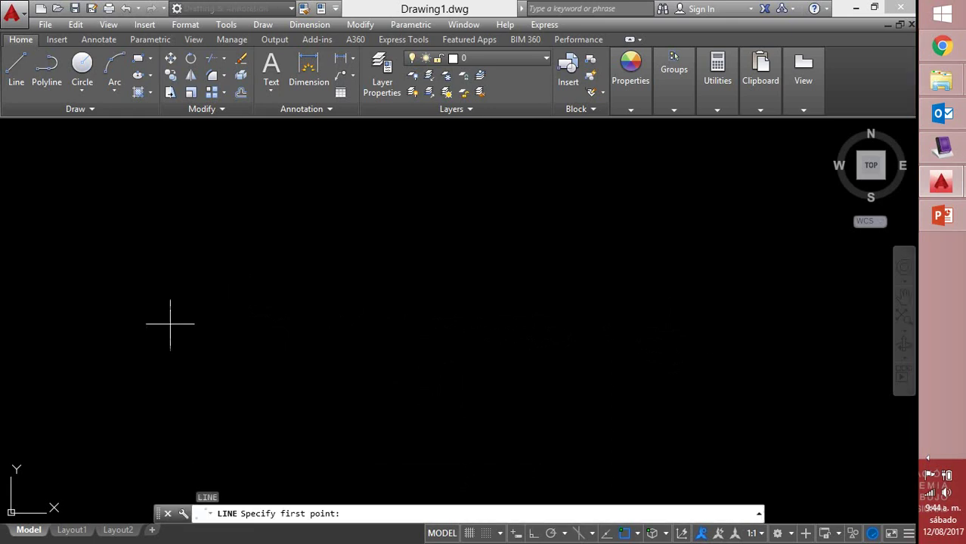
click(170, 324)
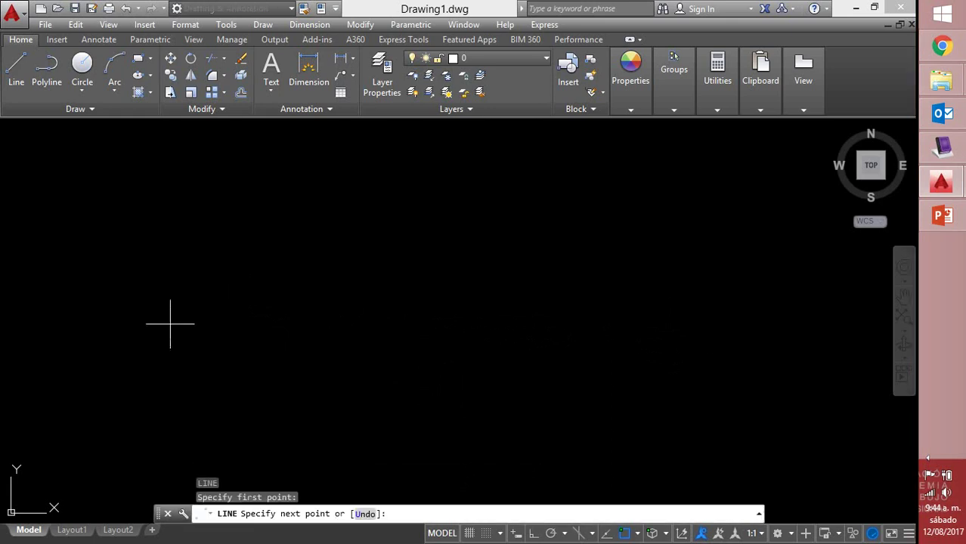
click(533, 533)
click(549, 350)
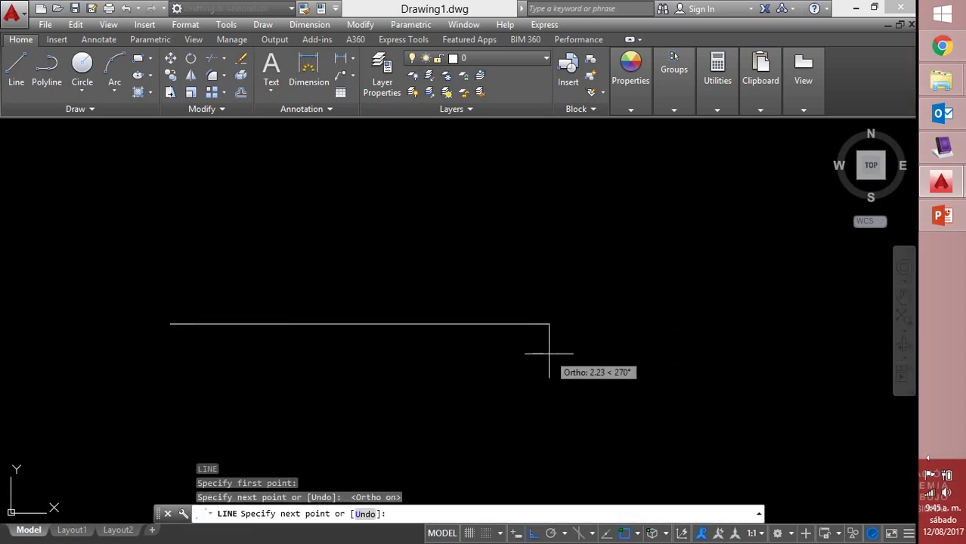
click(602, 215)
right_click(616, 220)
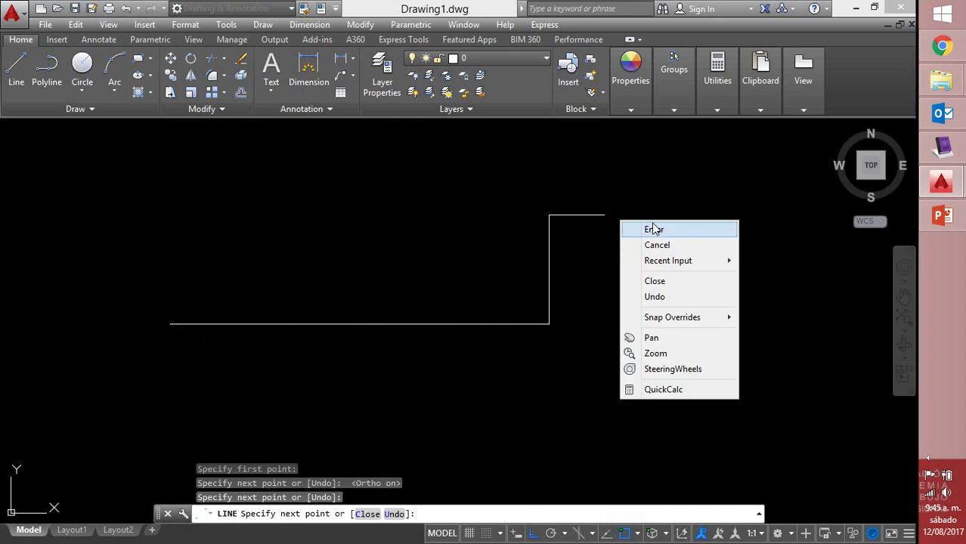
click(652, 229)
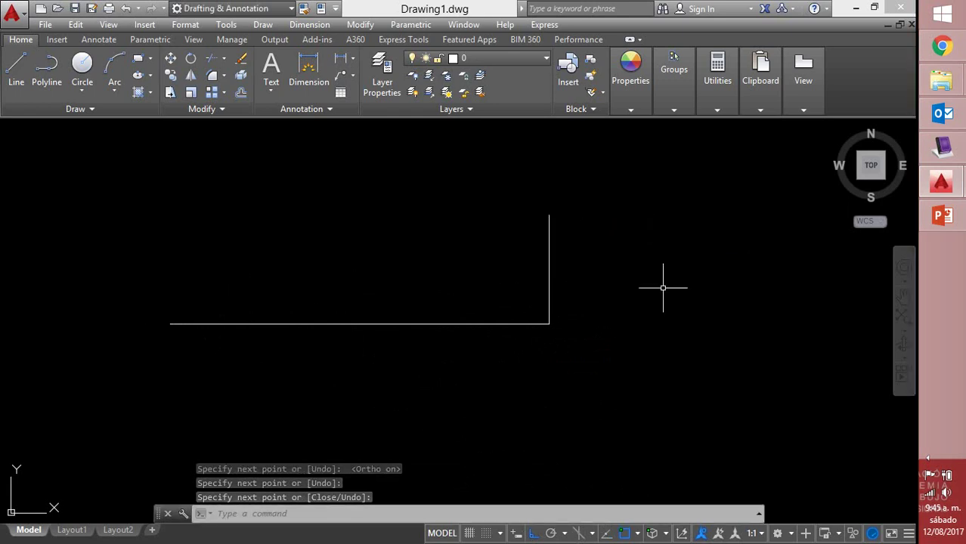
Window-select both lines and colour them Yellow in the Properties panel
click(588, 213)
click(481, 338)
click(632, 86)
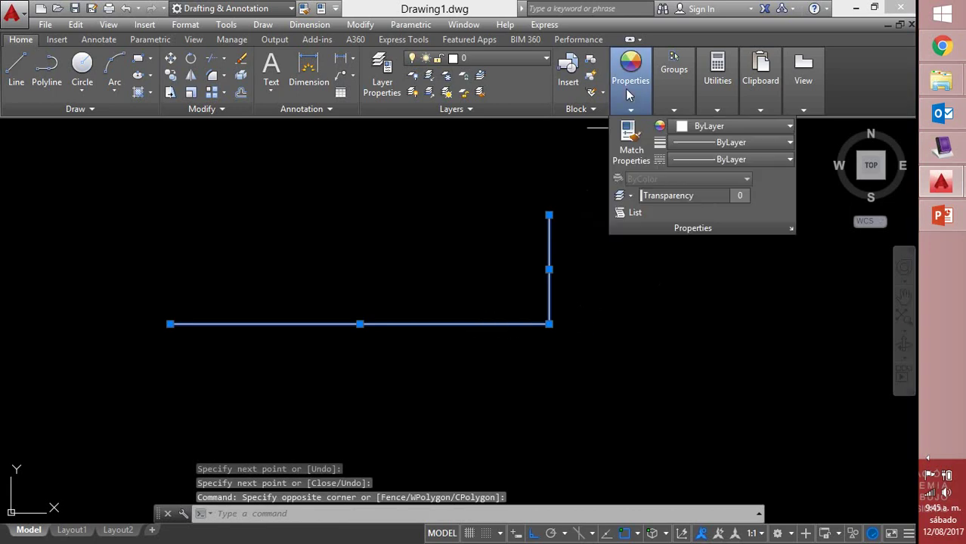
click(684, 129)
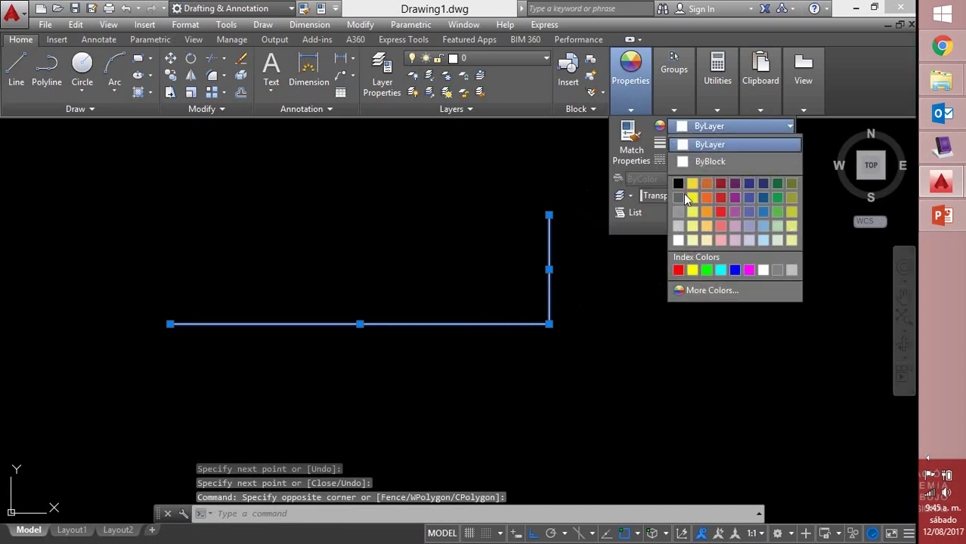
click(691, 270)
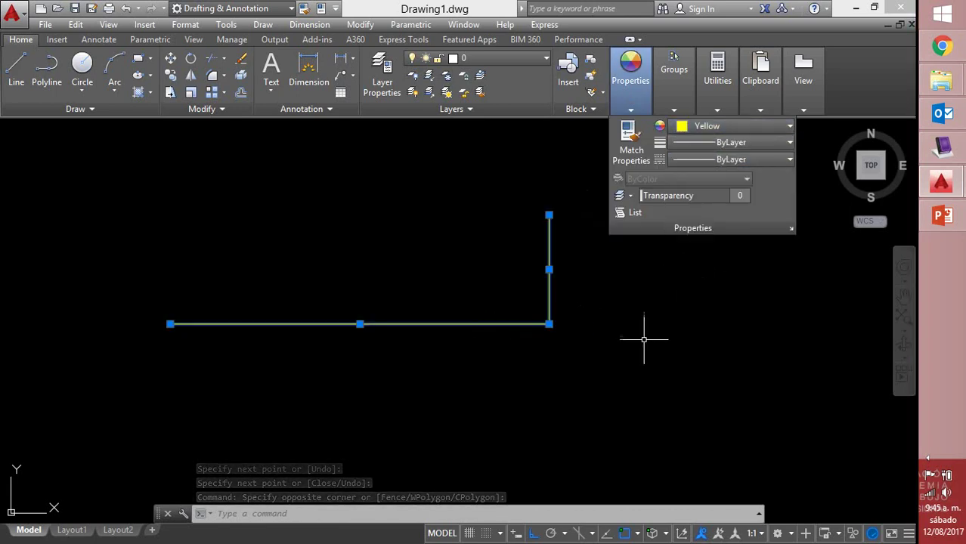
key(Escape)
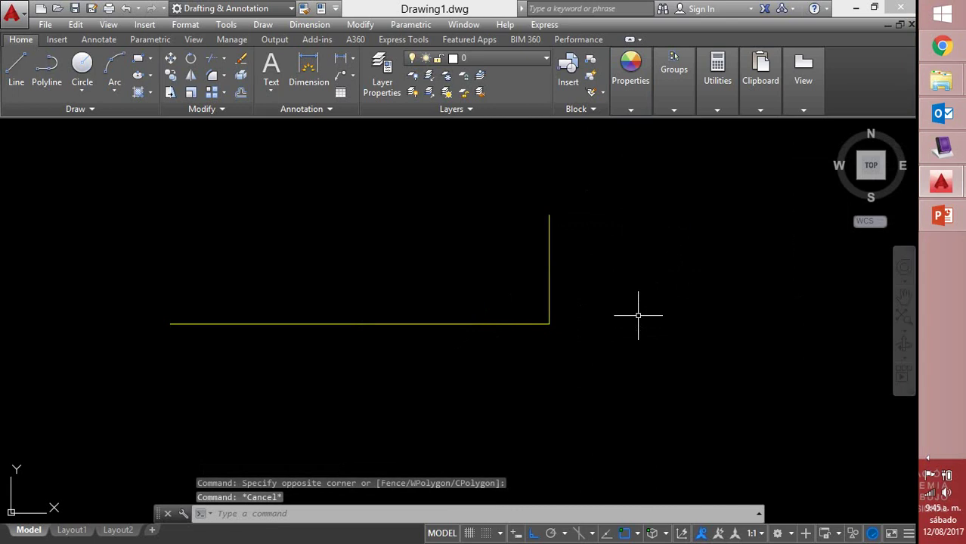
text(ml)
key(Return)
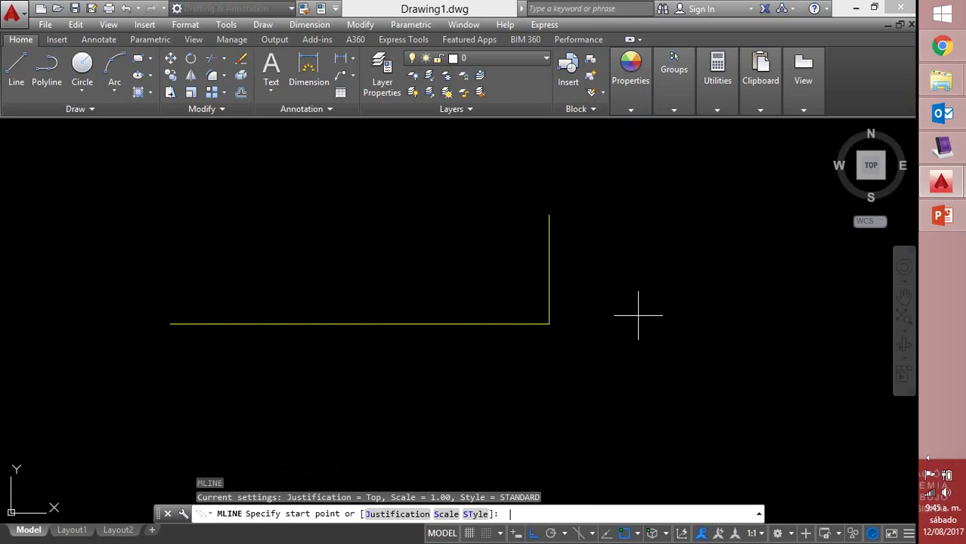
click(170, 324)
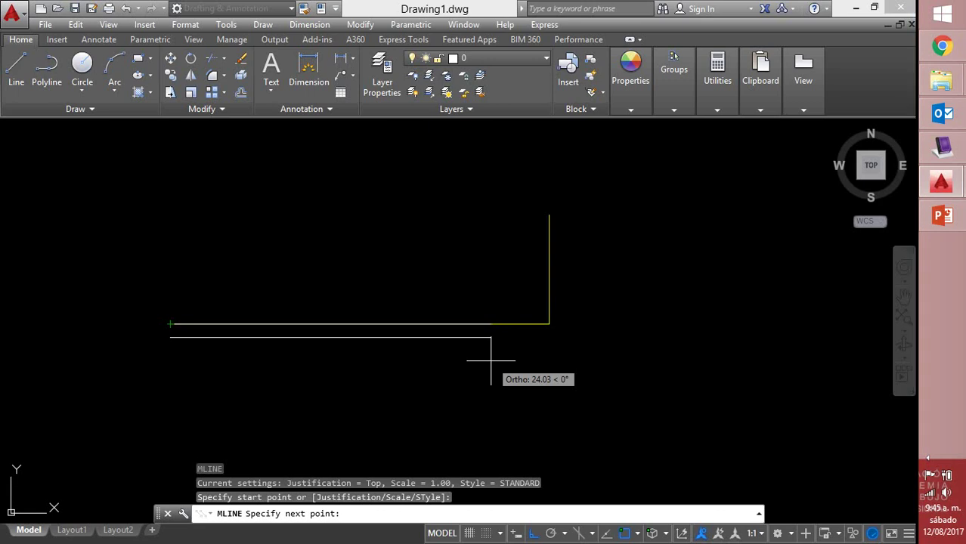
key(Escape)
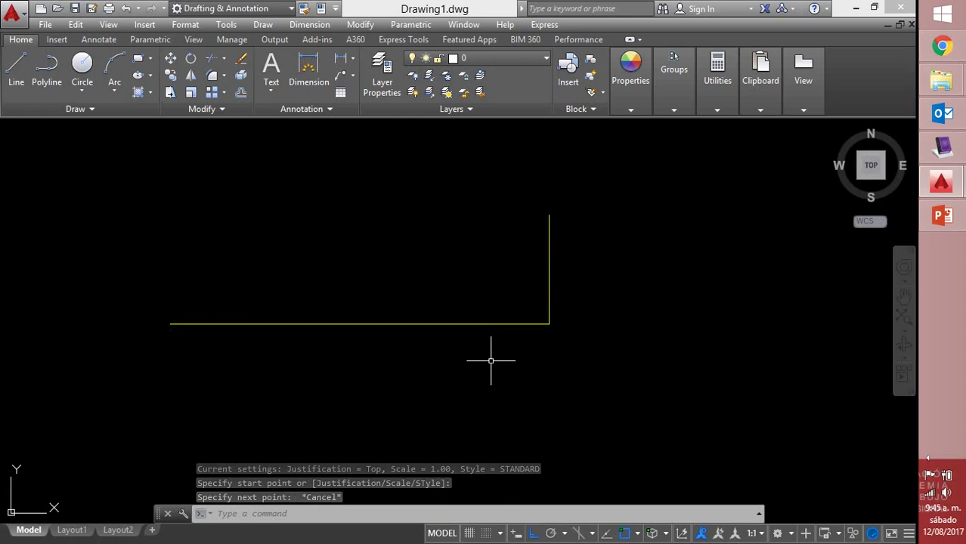
Restart MLINE with Zero justification and a multiline scale of 0.20
text(ML)
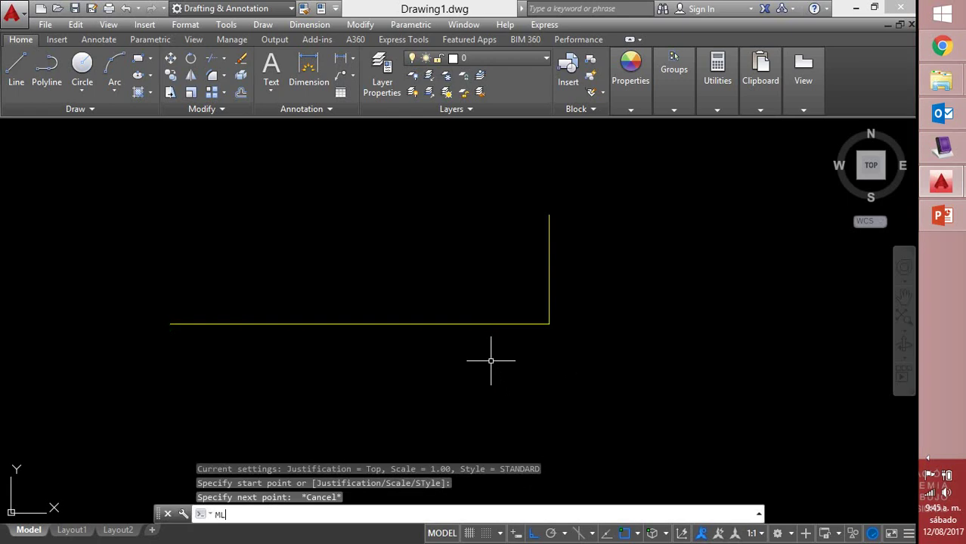
key(Return)
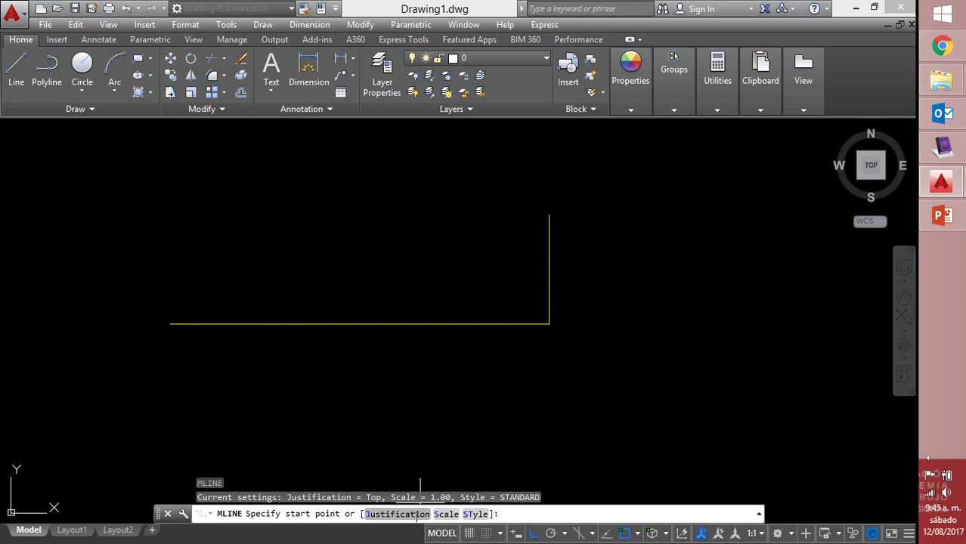
click(415, 518)
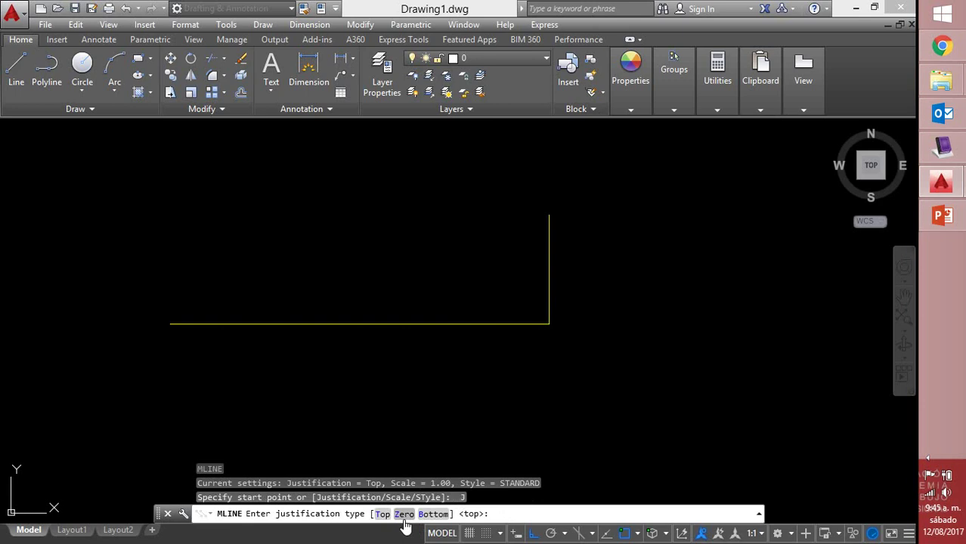
click(403, 519)
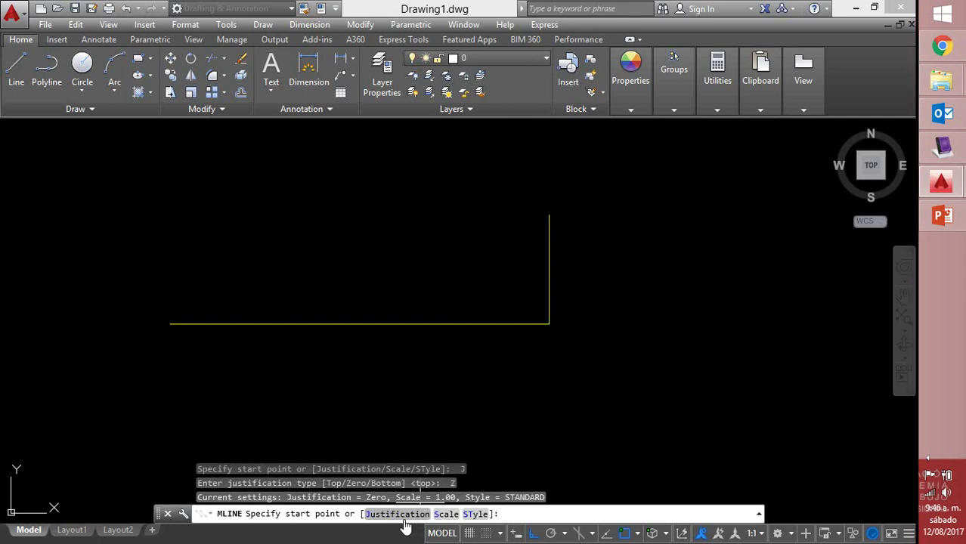
text(s)
key(Return)
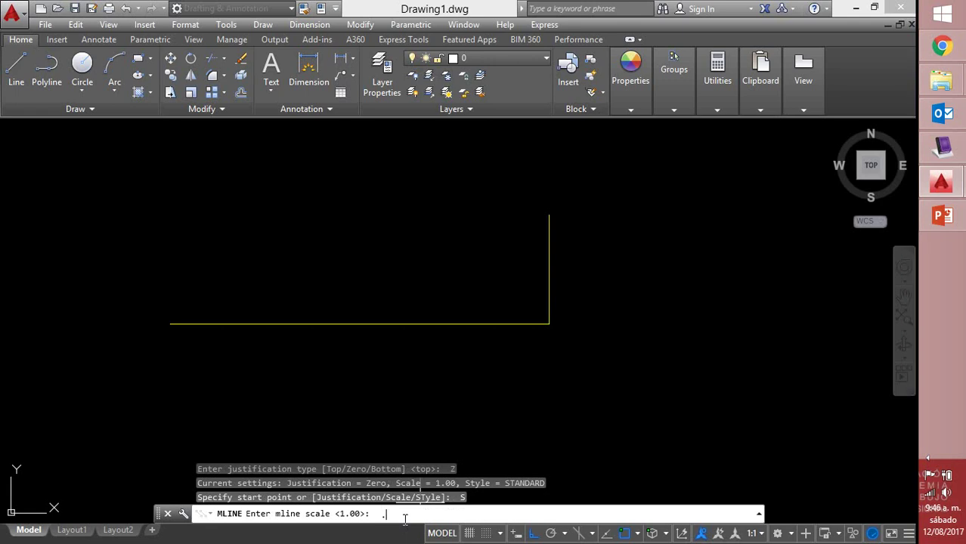
text(.2)
key(Return)
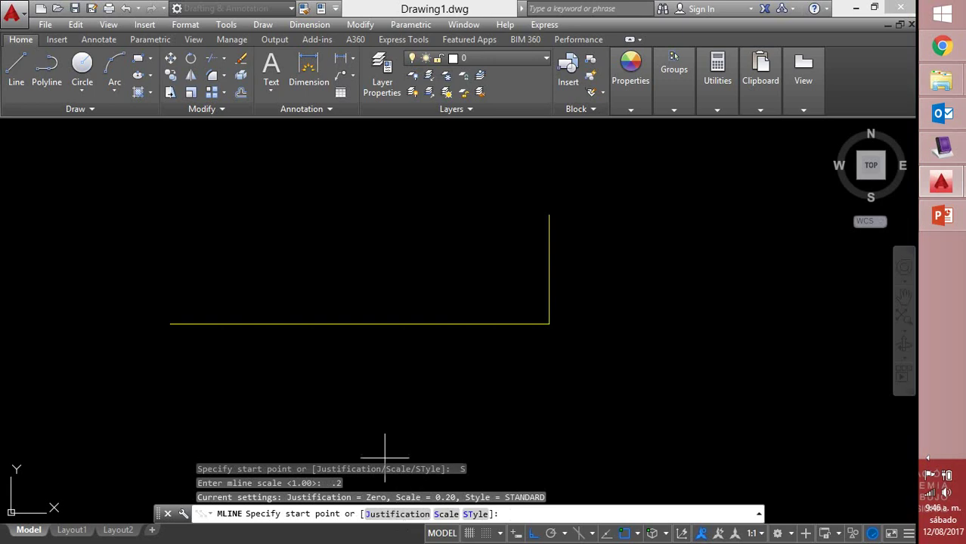
Trace a multiline wall along the yellow L from its left end through the corner to the top
click(172, 324)
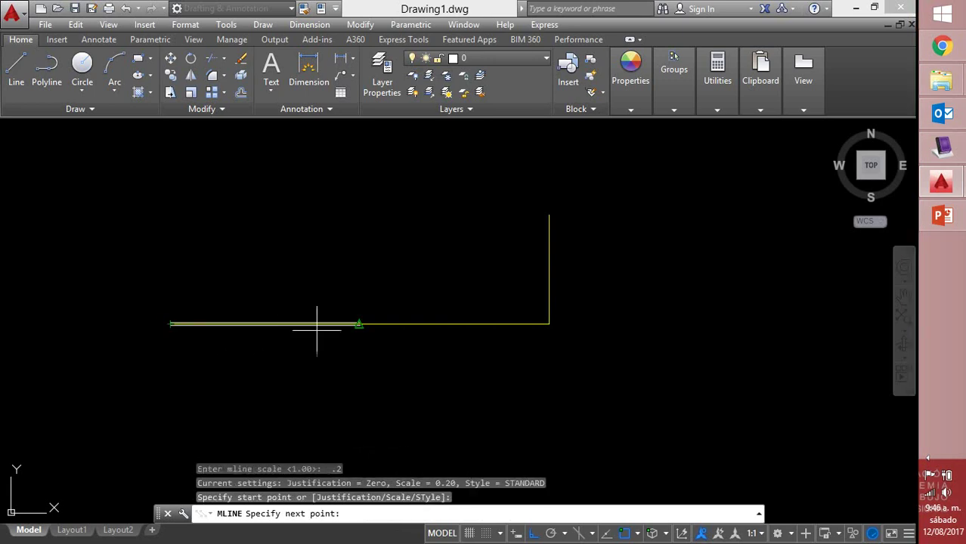
click(548, 324)
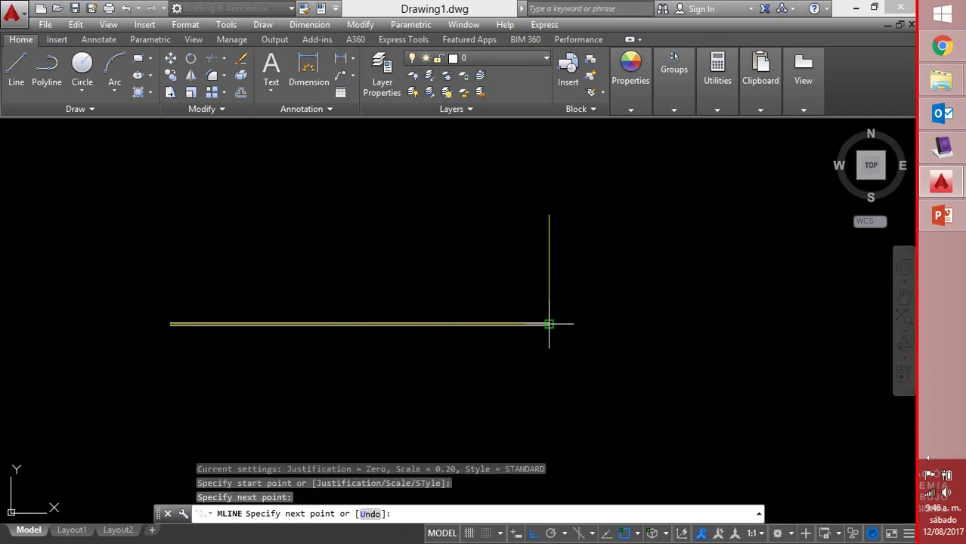
click(551, 216)
right_click(546, 200)
click(582, 220)
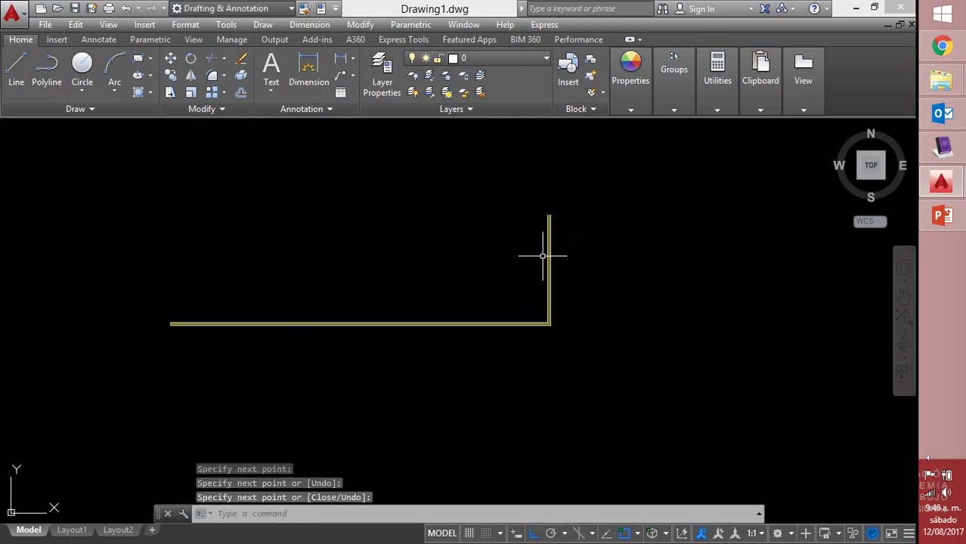
scroll(551, 265, up, 8)
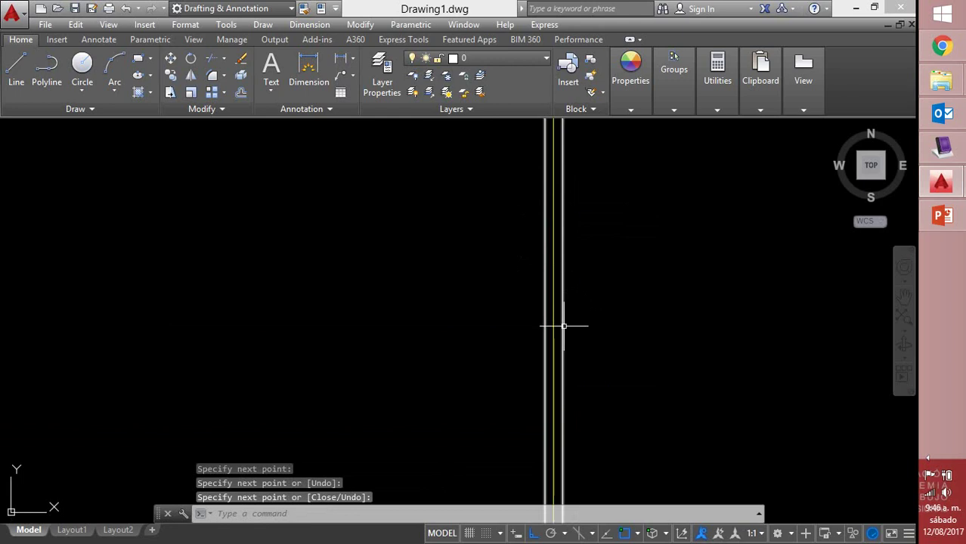
scroll(563, 319, down, 3)
mouse_move(558, 319)
middle_down()
mouse_move(552, 297)
mouse_move(602, 375)
middle_up()
scroll(619, 242, up, 2)
scroll(620, 226, down, 3)
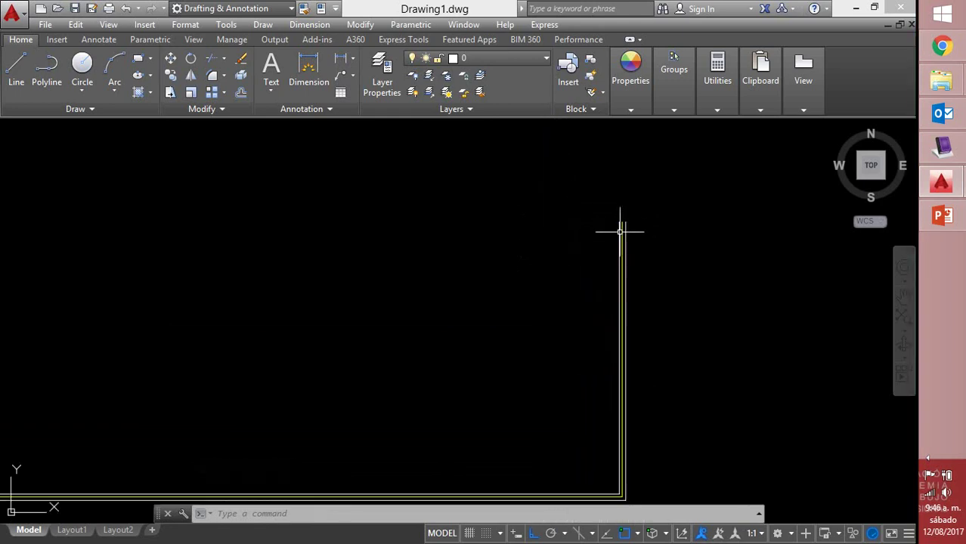
scroll(586, 291, down, 2)
scroll(277, 400, up, 3)
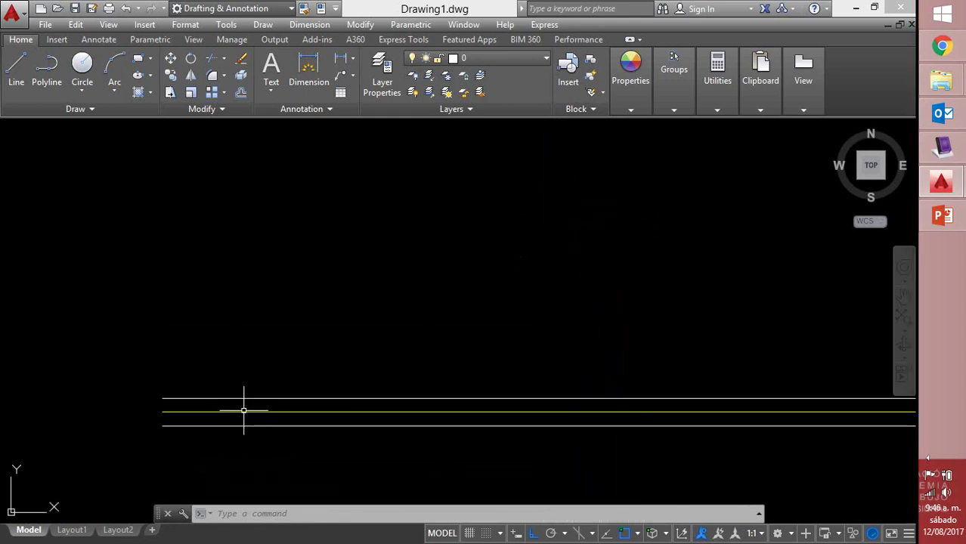
scroll(243, 403, down, 2)
middle_drag(521, 302, 448, 298)
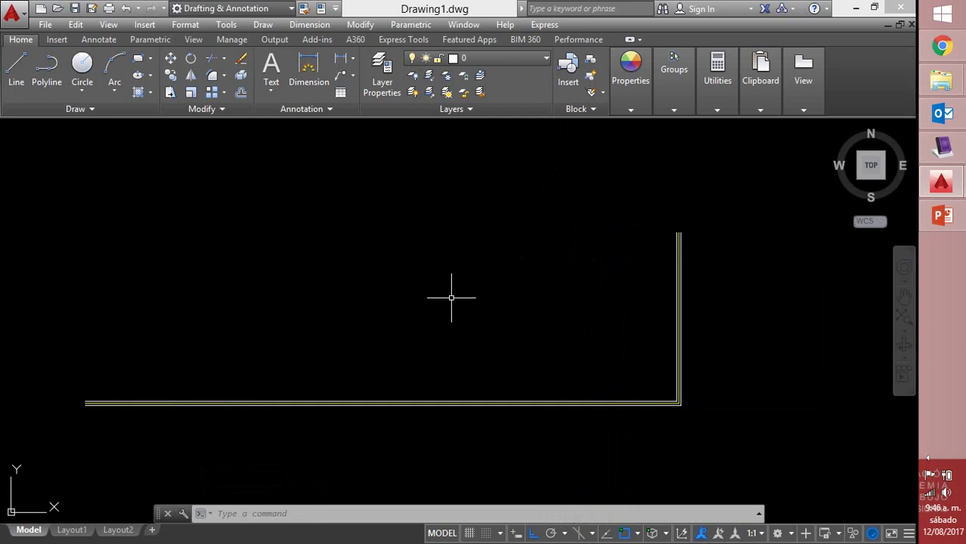
Draw a second stepped multiline wall: horizontal, up, then horizontal again
text(ml)
key(Return)
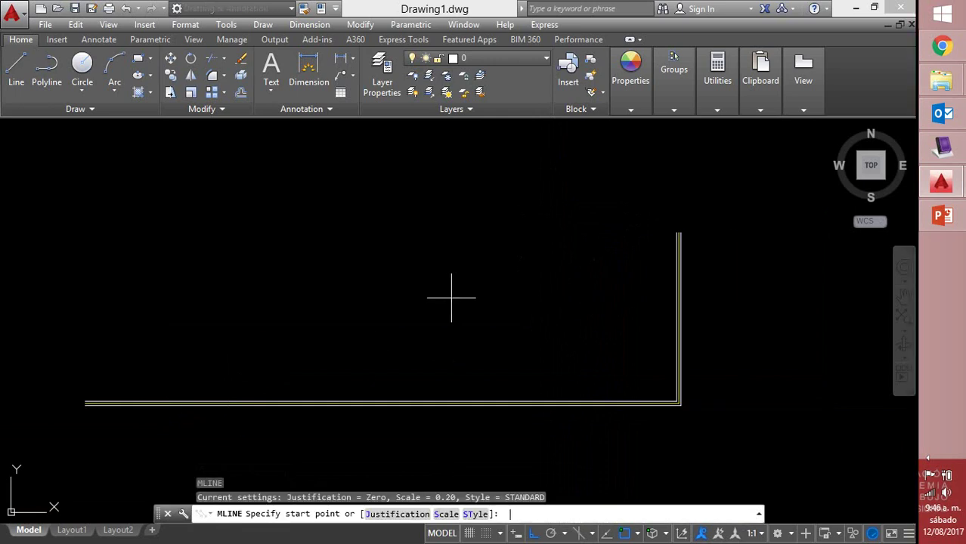
click(282, 296)
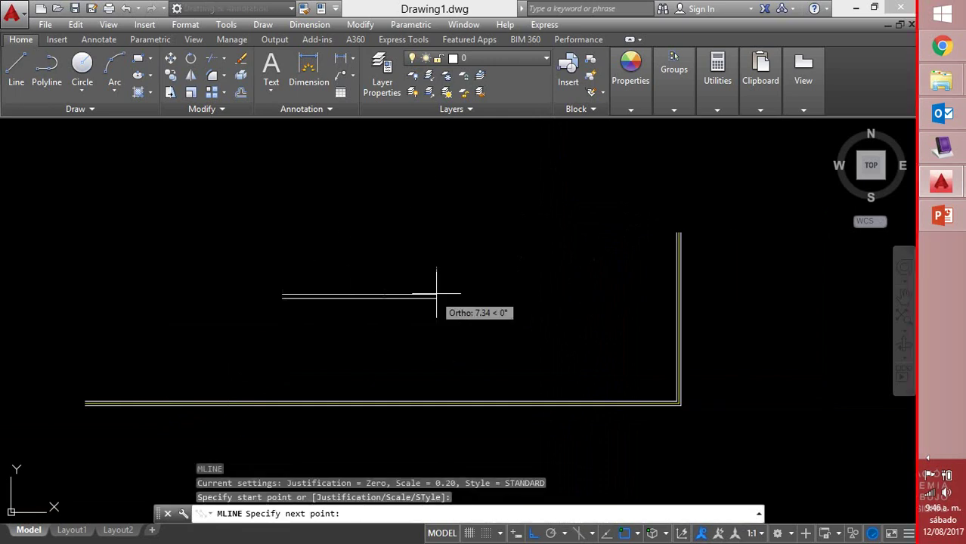
click(486, 296)
click(486, 225)
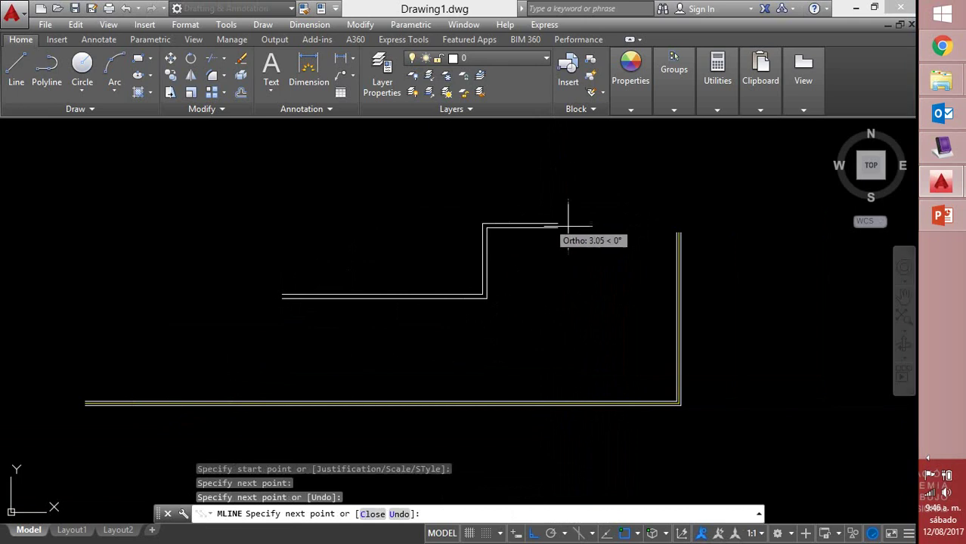
click(605, 227)
right_click(605, 227)
click(638, 242)
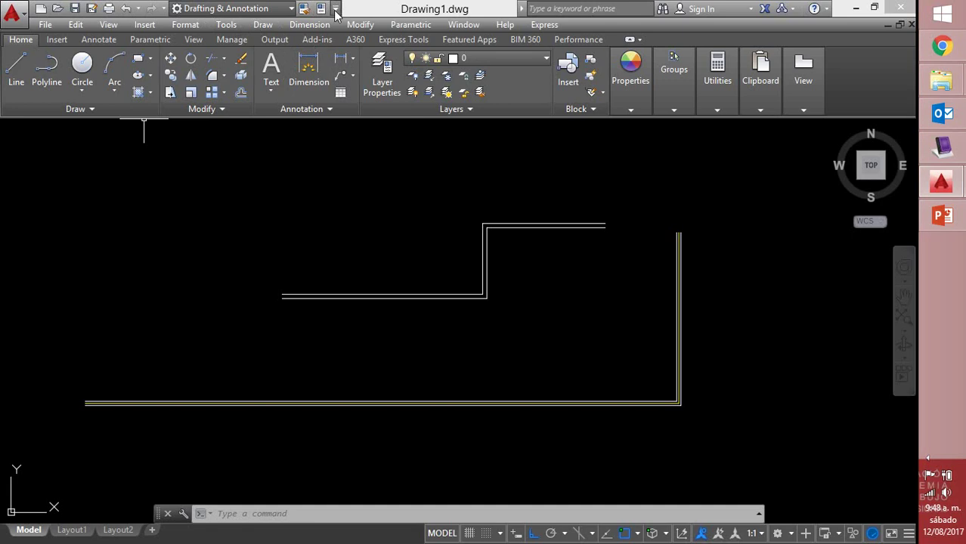
click(336, 8)
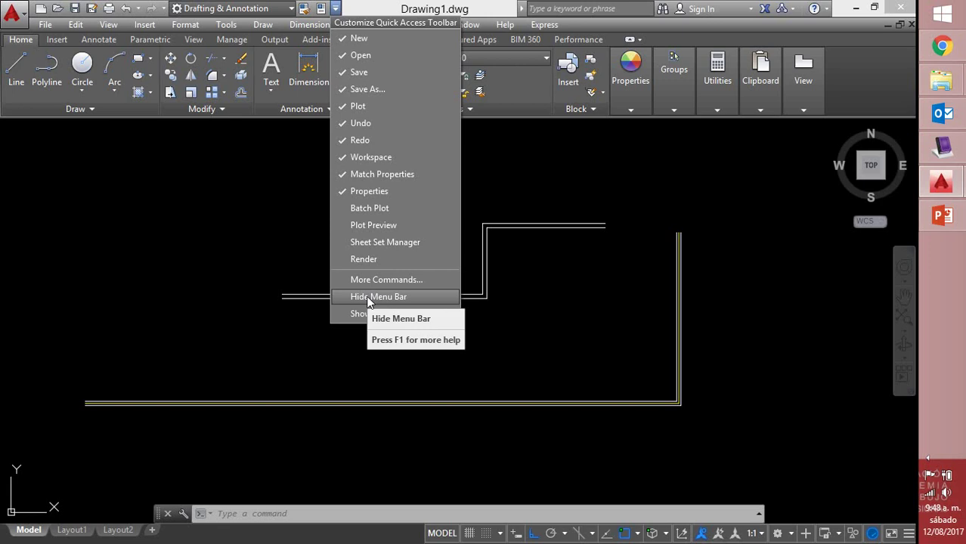
key(Escape)
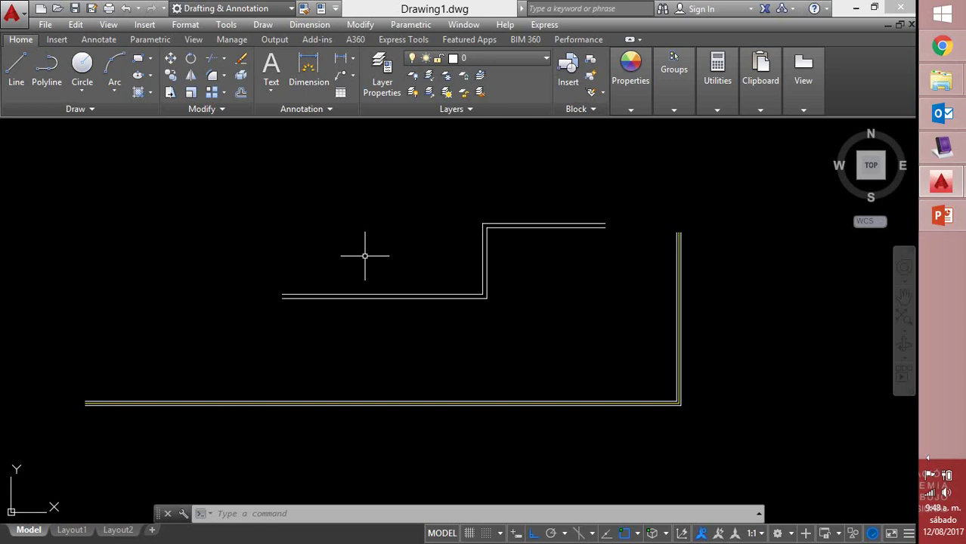
click(184, 25)
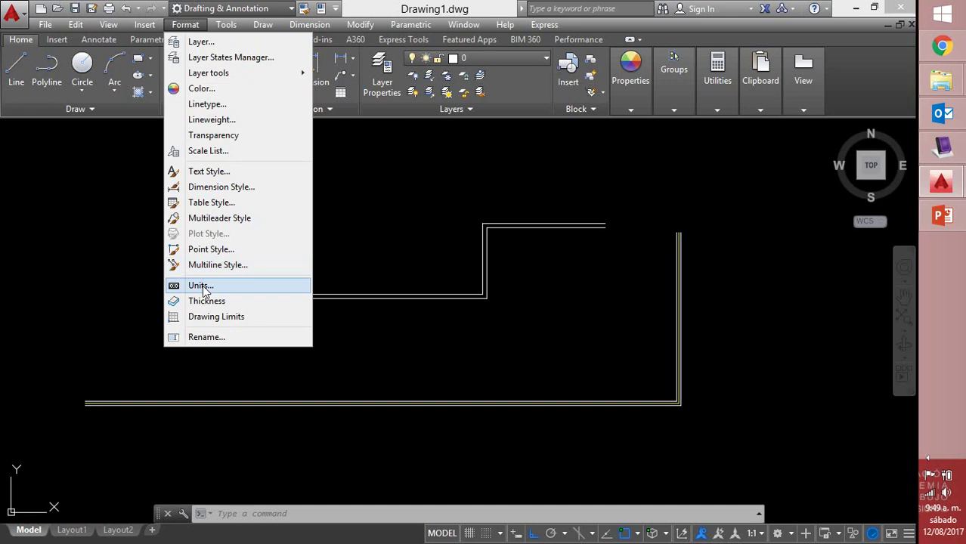
click(219, 266)
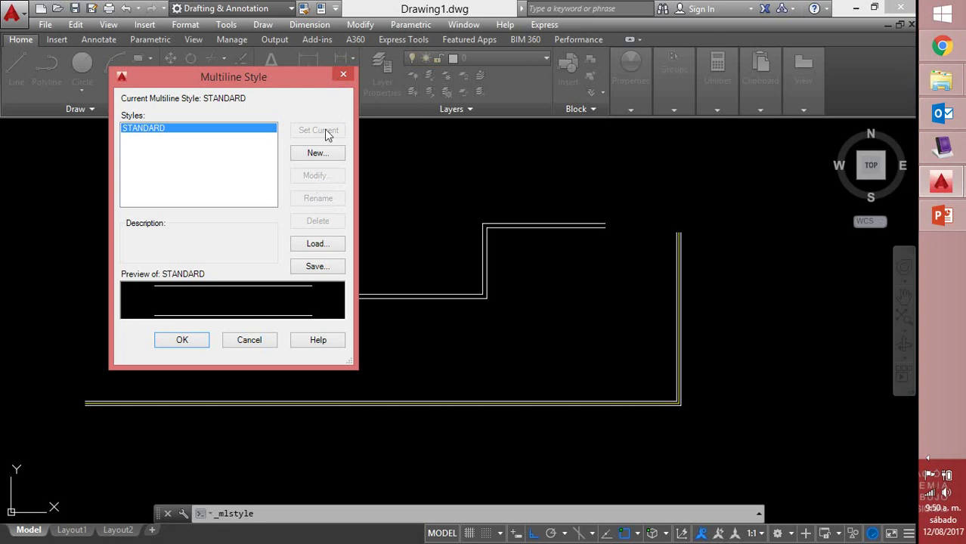
click(343, 74)
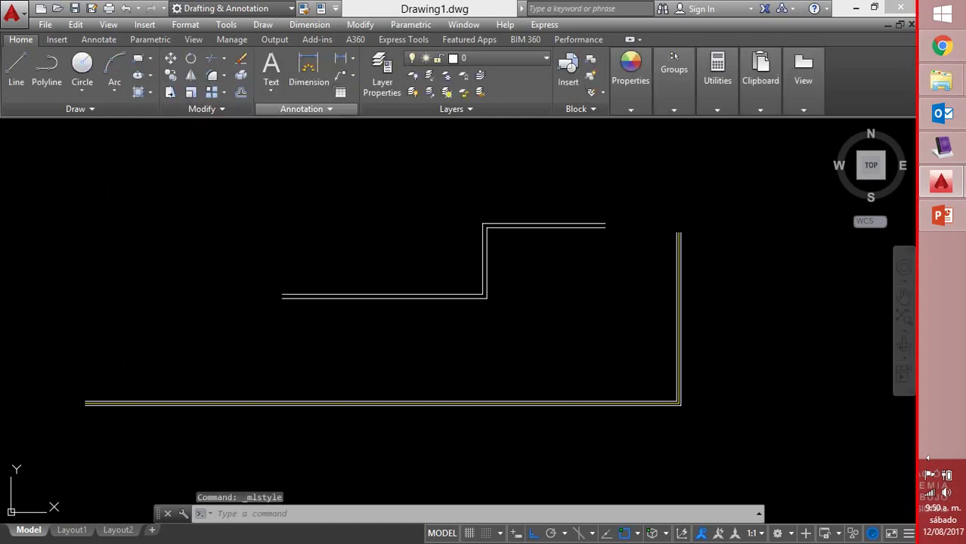
Crossing-select all four wall multilines and delete them
click(698, 201)
click(448, 386)
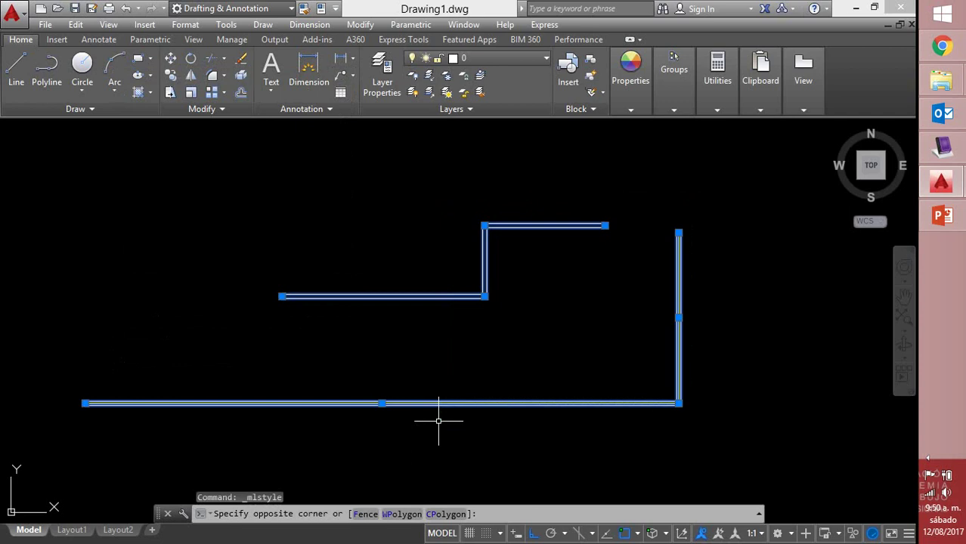
key(Delete)
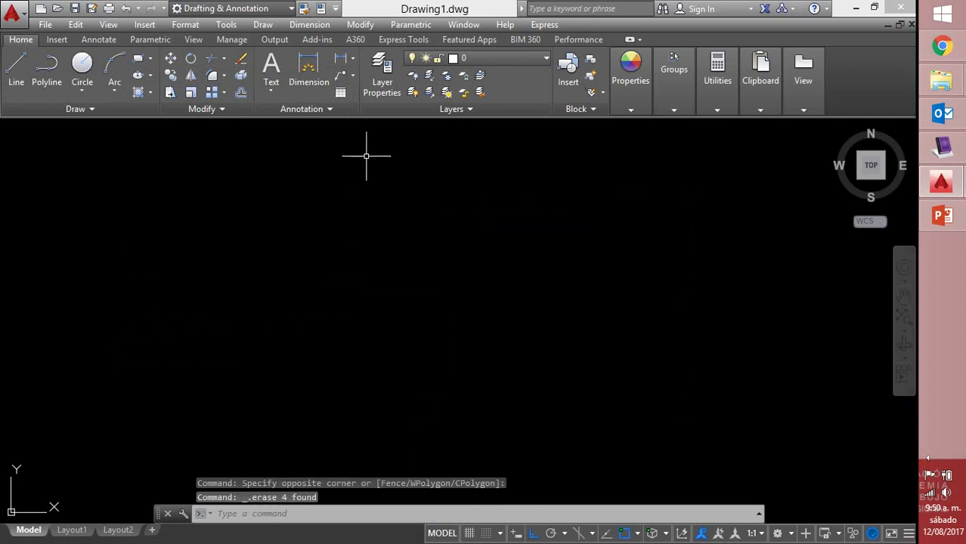
Open and close the Multileader Style settings from the Format menu
click(186, 28)
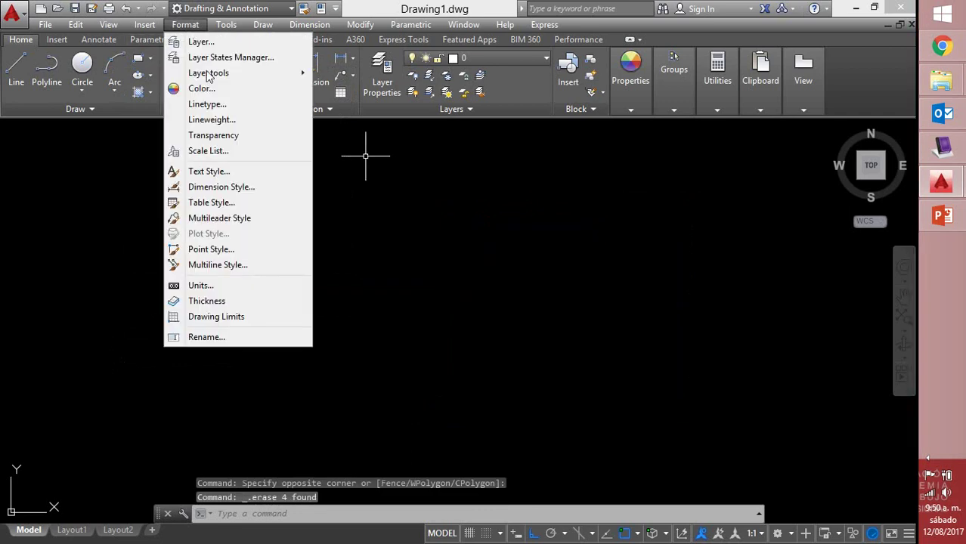
click(237, 217)
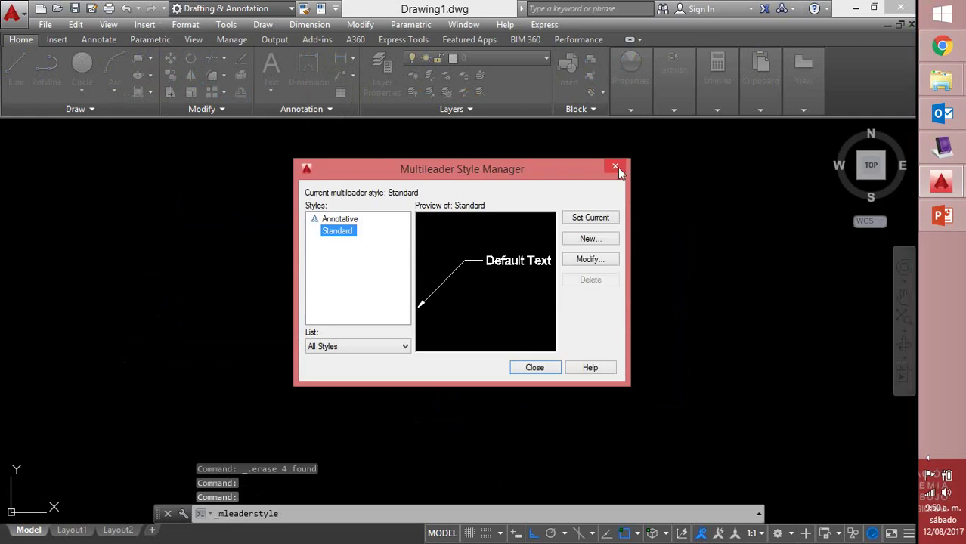
click(615, 166)
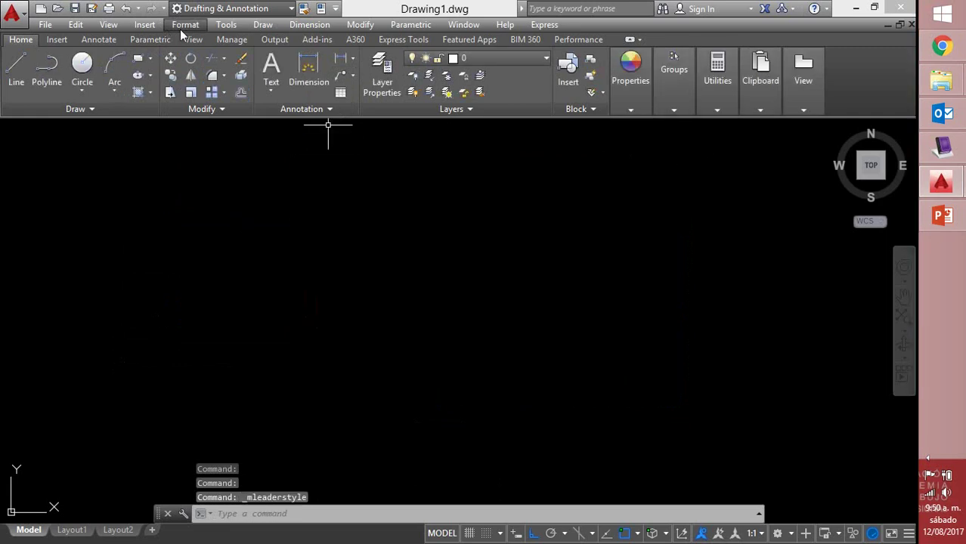
click(185, 25)
Open Multiline Style and choose Modify for the STANDARD style
click(216, 265)
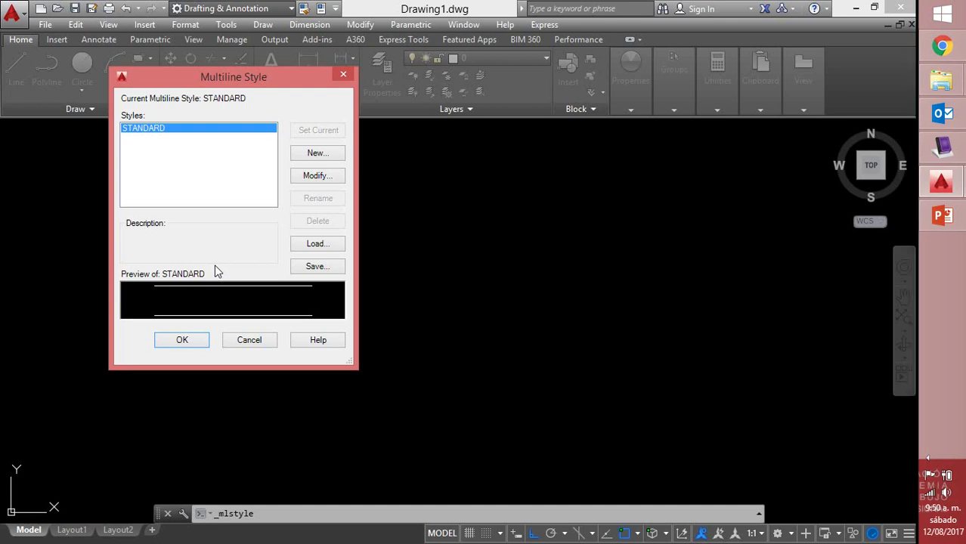
click(318, 177)
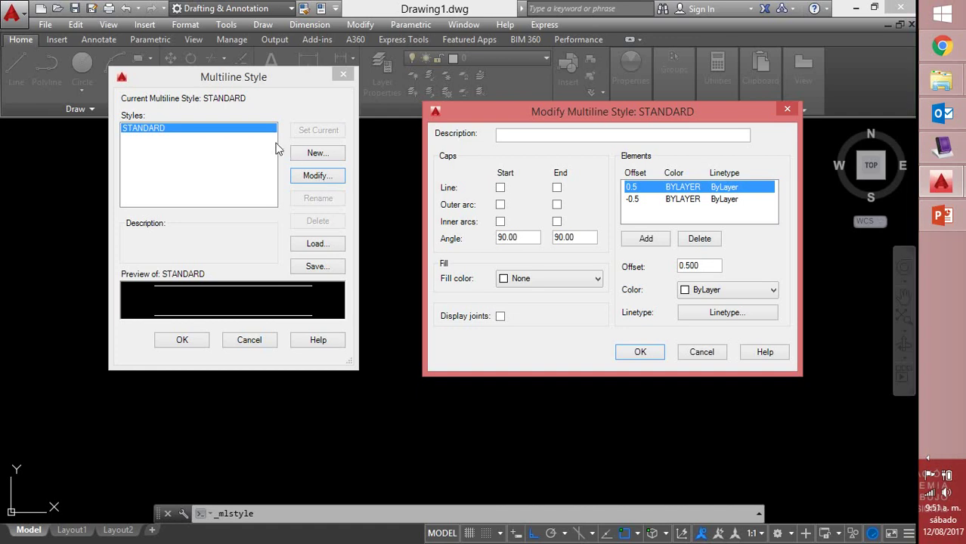
Enter the description LINEA PARA MURO, then try and clear straight line caps
click(539, 135)
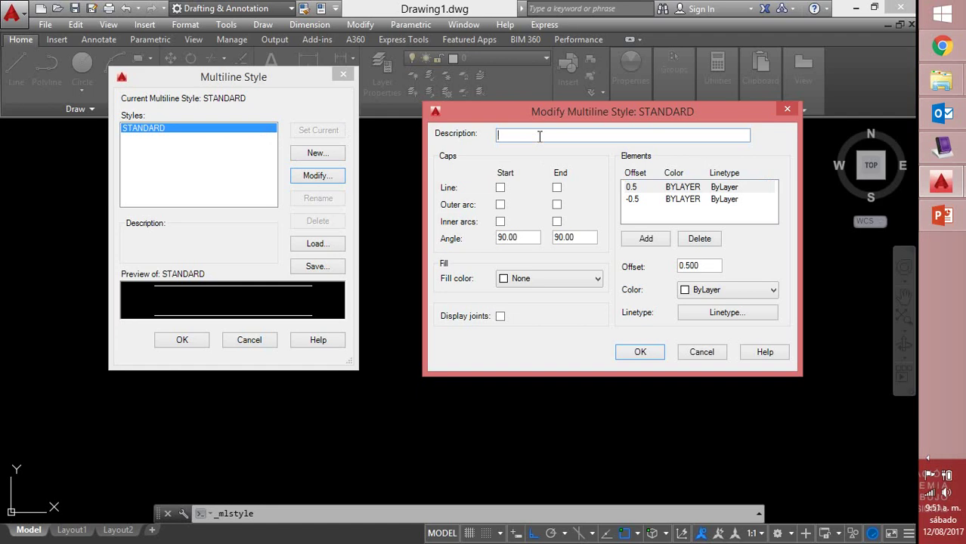
text(LiNEA PARA MURO)
click(499, 188)
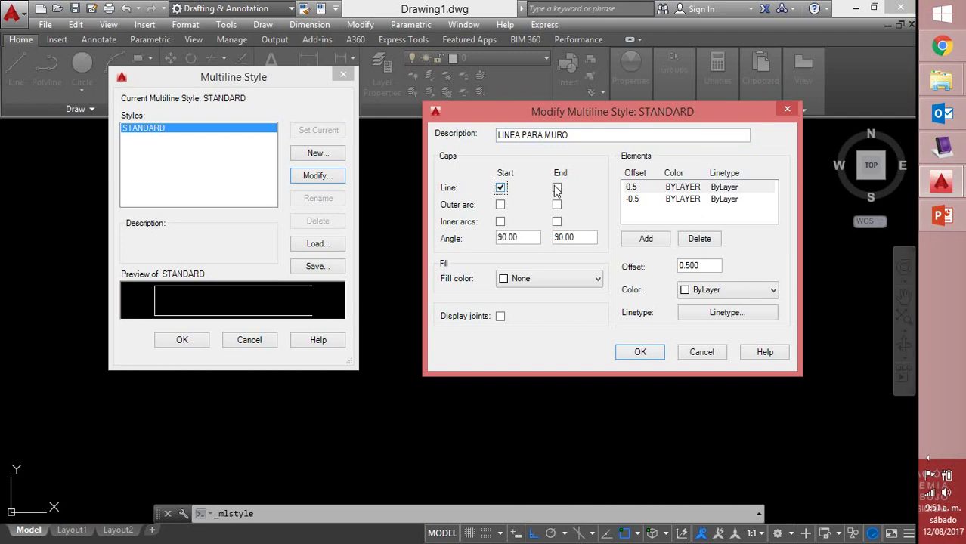
click(556, 188)
click(499, 188)
click(556, 188)
Cap the style with outer arcs at start and end, plus a straight start line
click(500, 222)
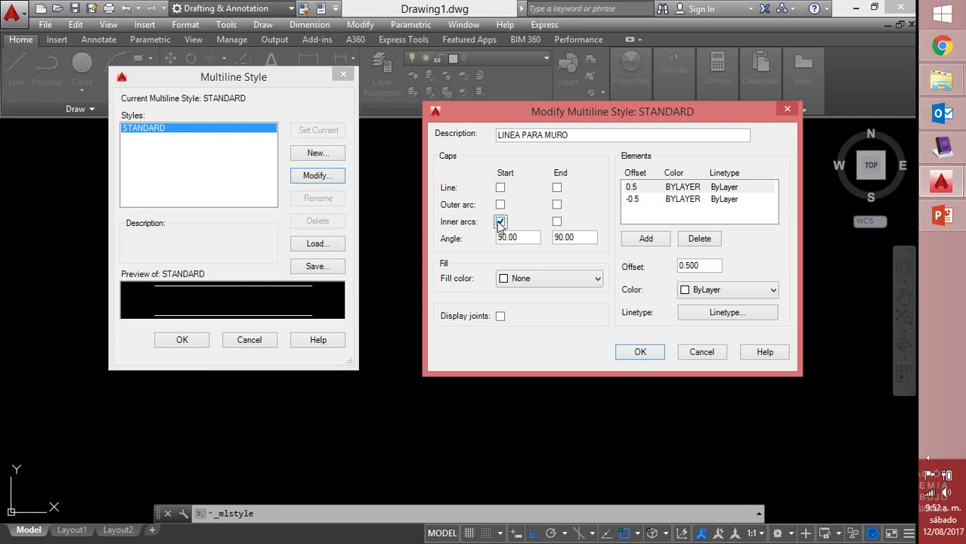
click(499, 204)
click(500, 221)
click(557, 204)
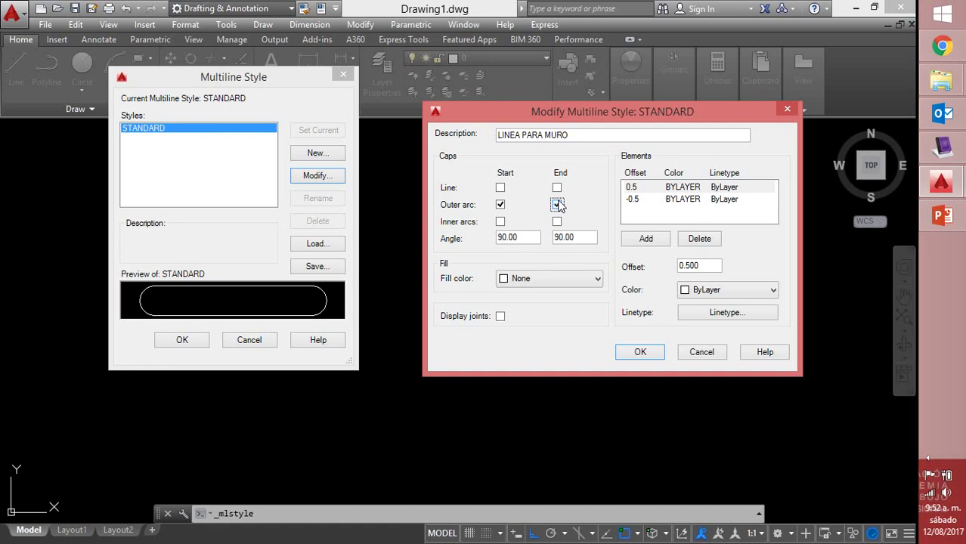
click(556, 205)
click(500, 187)
Add straight line caps at both ends, setting the start angle to 45 then back to 90
click(500, 187)
key(BackSpace)
key(BackSpace)
key(BackSpace)
key(BackSpace)
key(BackSpace)
text(45)
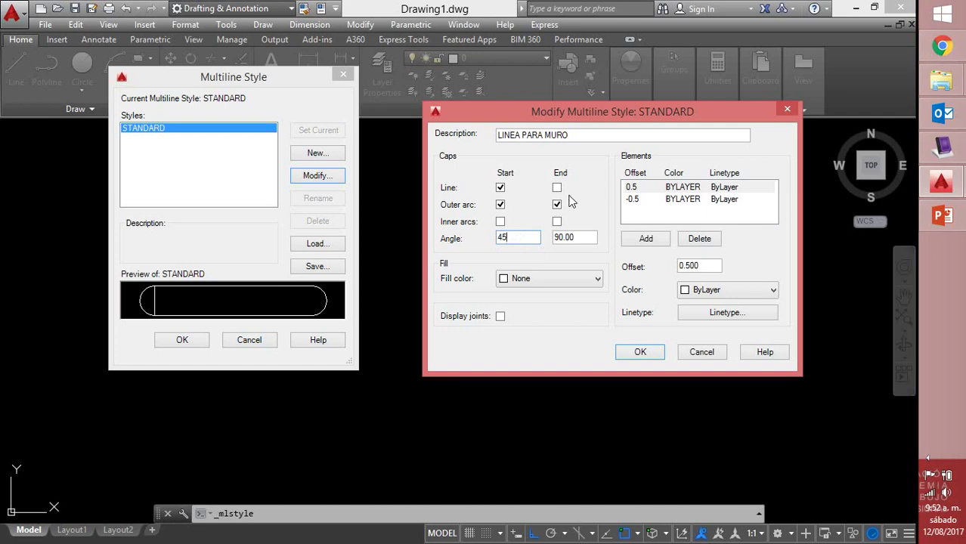
click(557, 187)
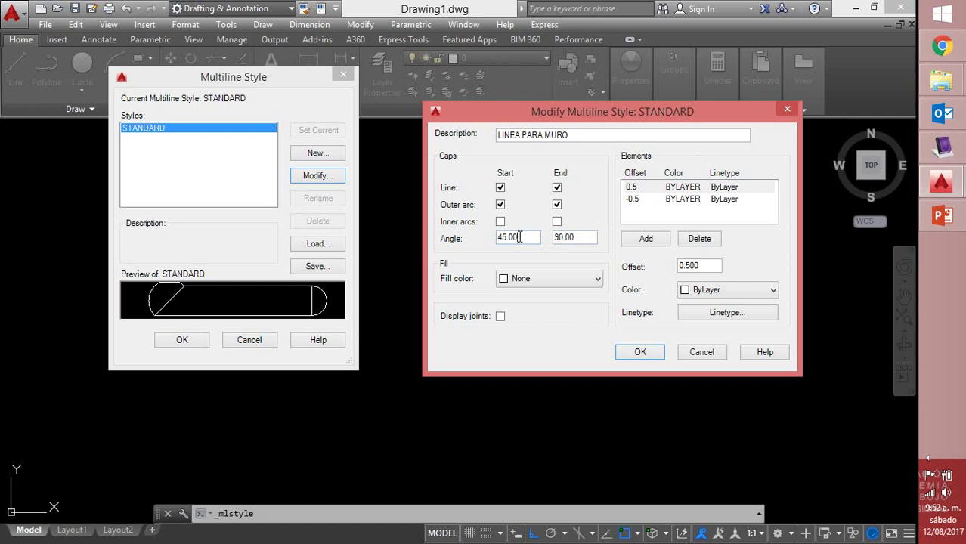
double_click(503, 240)
text(90)
Remove the outer arc caps at both ends and leave the fill colour at None
click(500, 205)
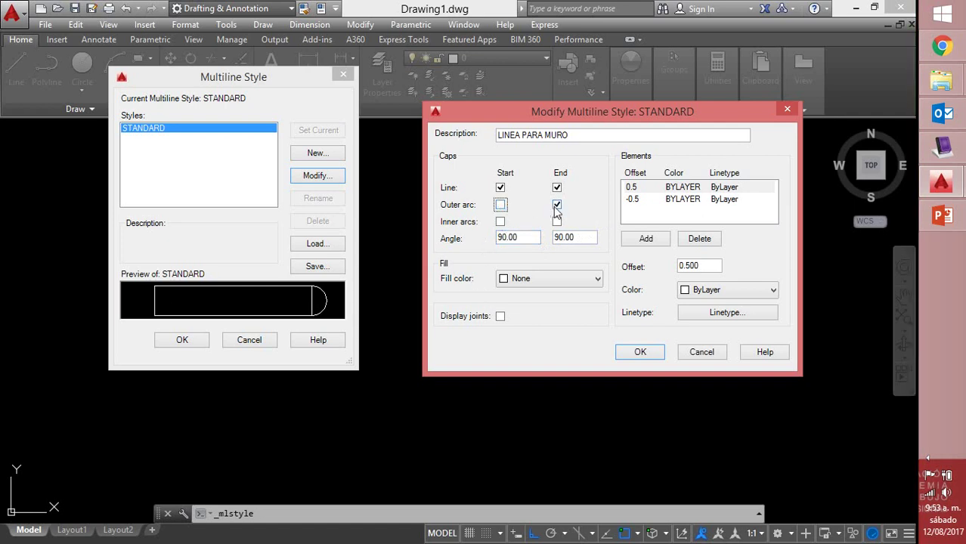
click(556, 205)
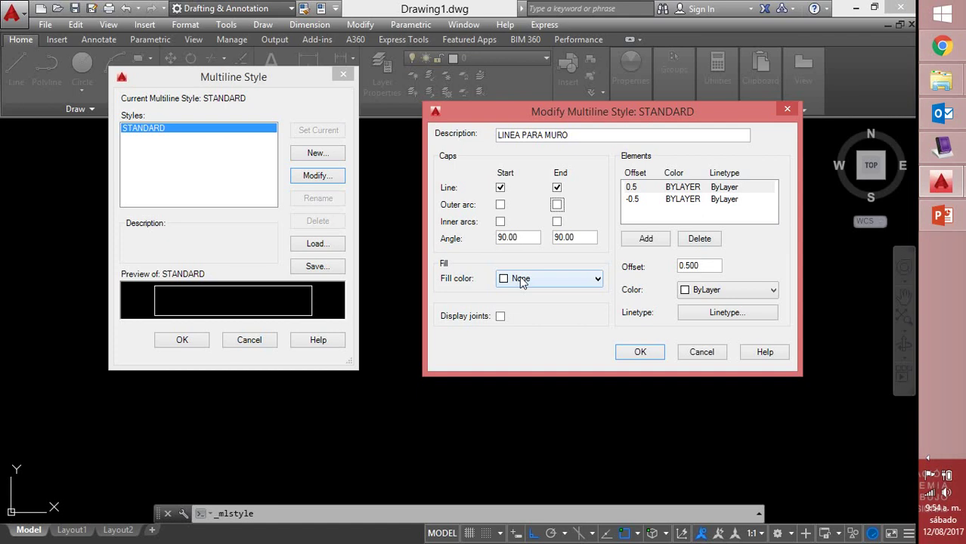
click(519, 278)
Accept the style changes and draw the first stepped wall segments with ML
click(639, 352)
click(181, 342)
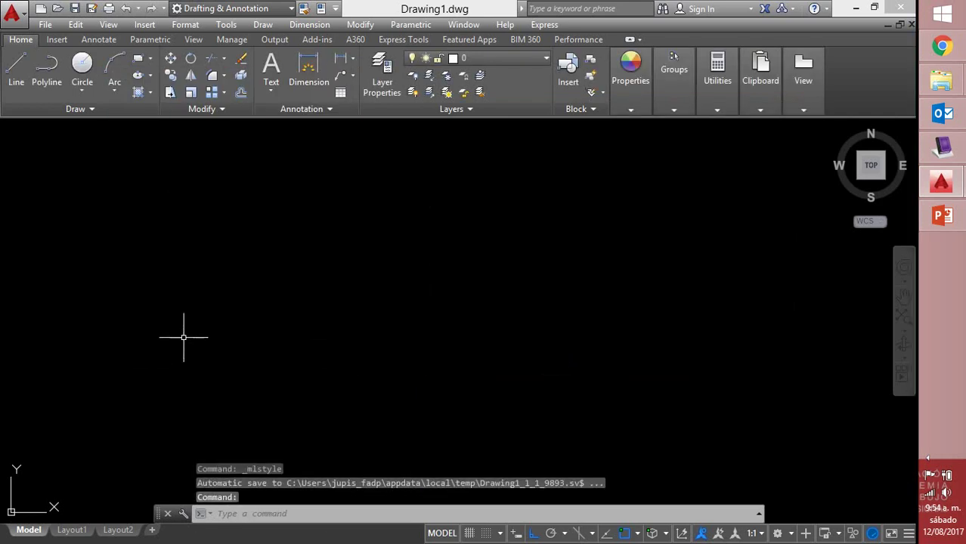
text(ml)
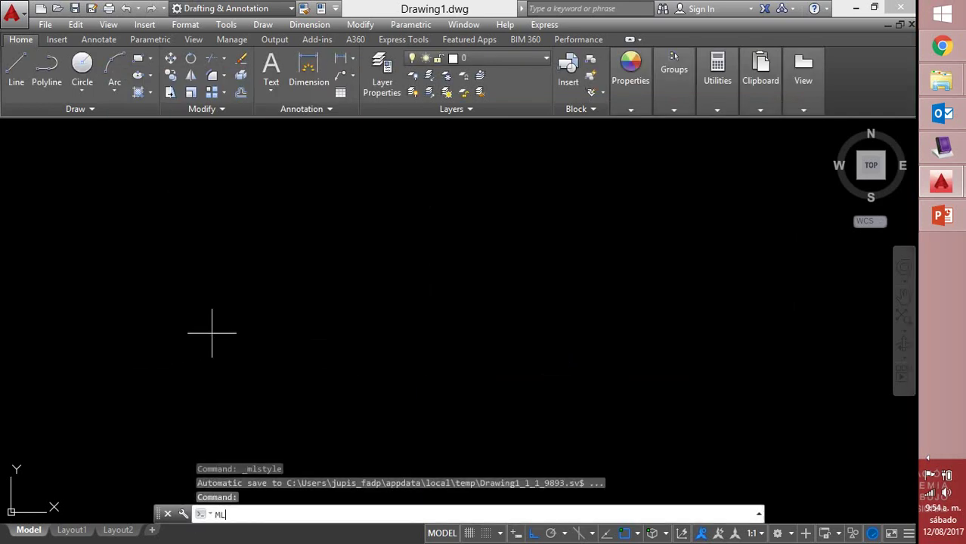
key(Return)
click(329, 243)
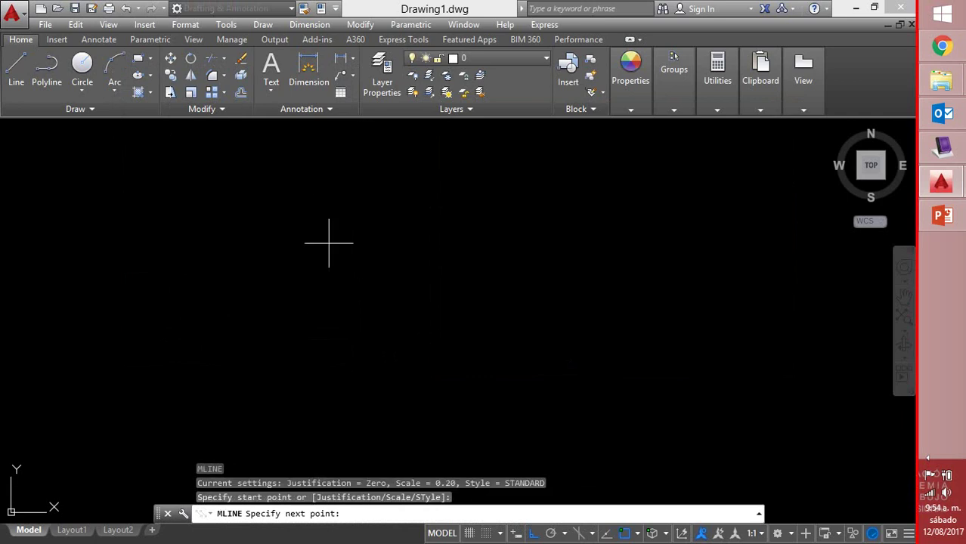
click(381, 244)
click(385, 329)
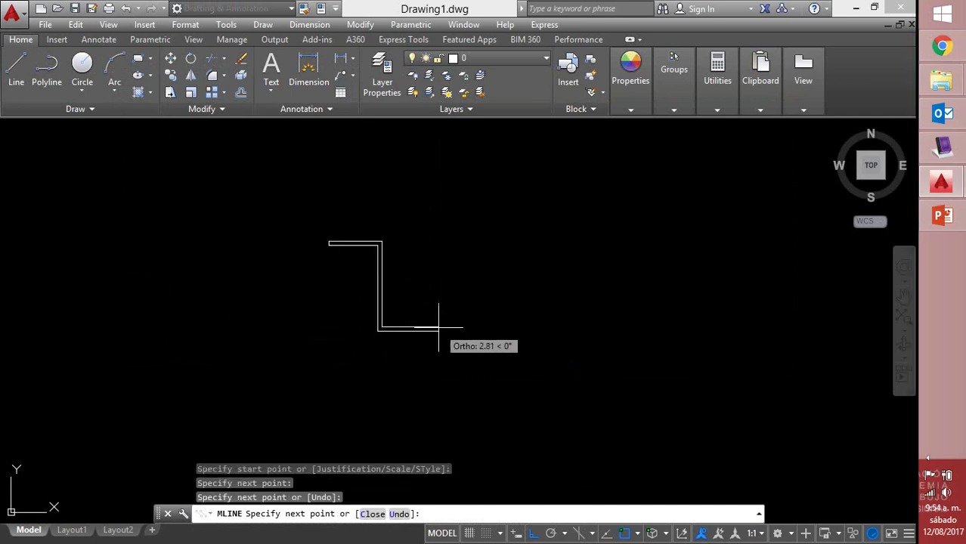
click(438, 328)
Continue the wall up, left across the top, then diagonally down-right, and end it
click(440, 271)
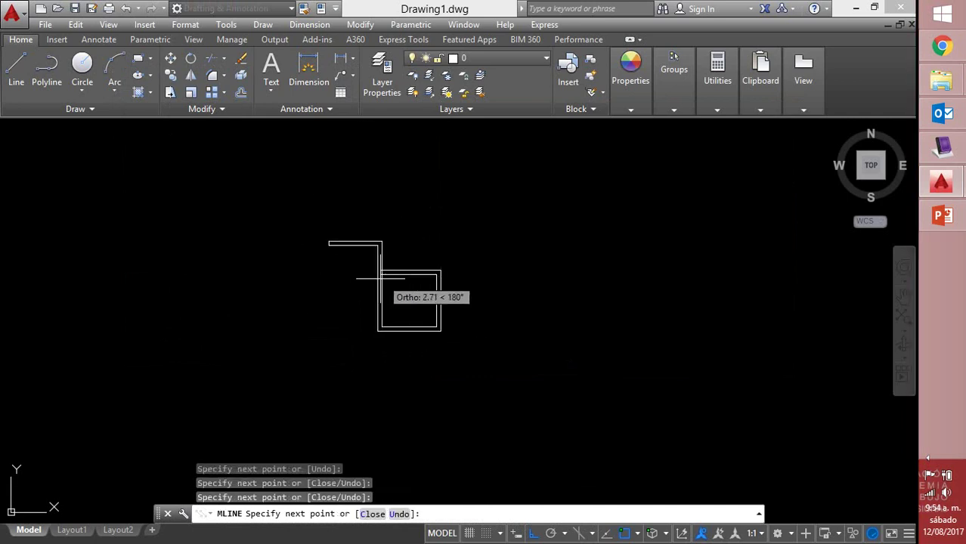
click(283, 306)
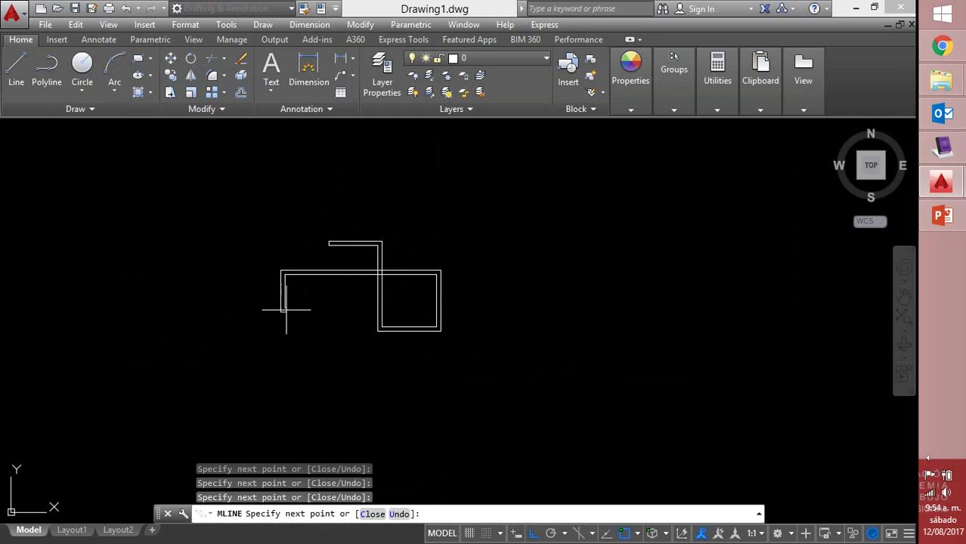
click(302, 310)
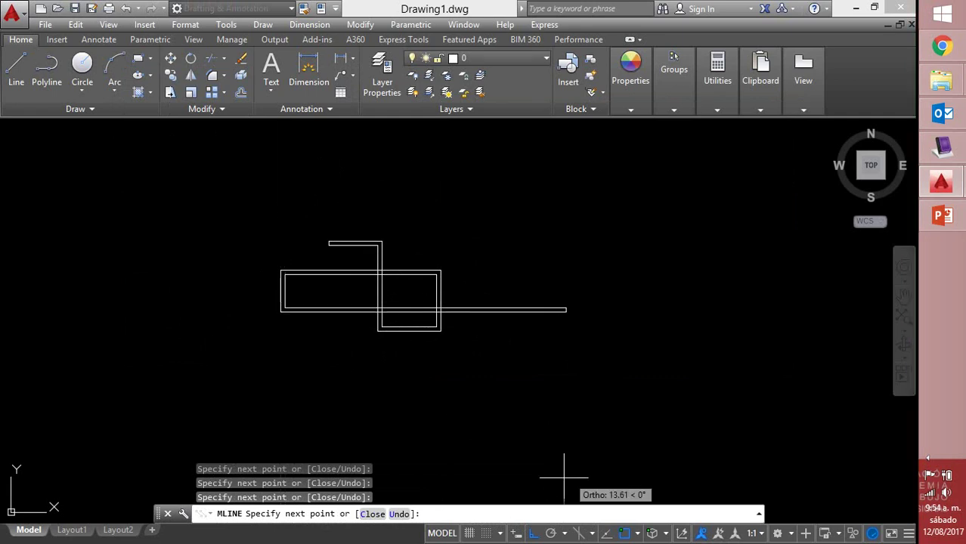
click(533, 533)
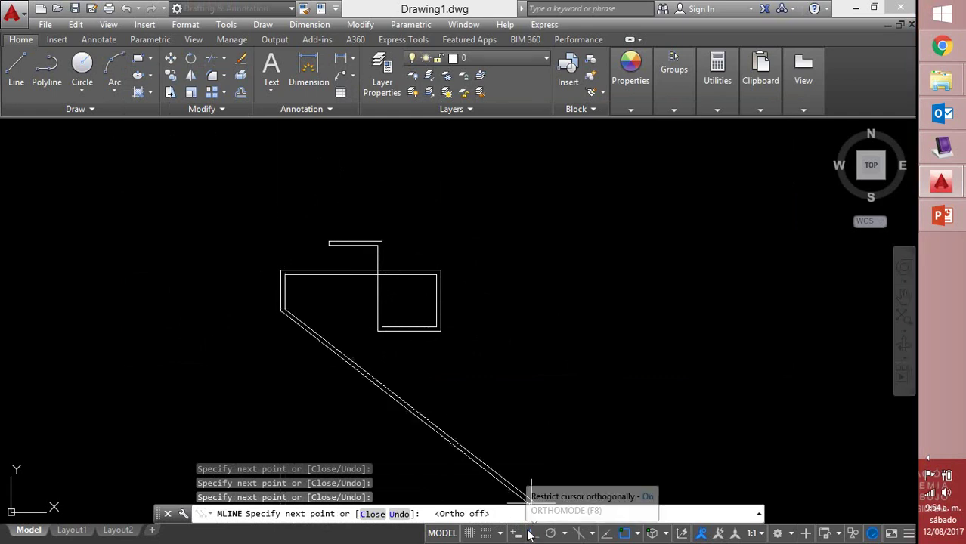
click(340, 373)
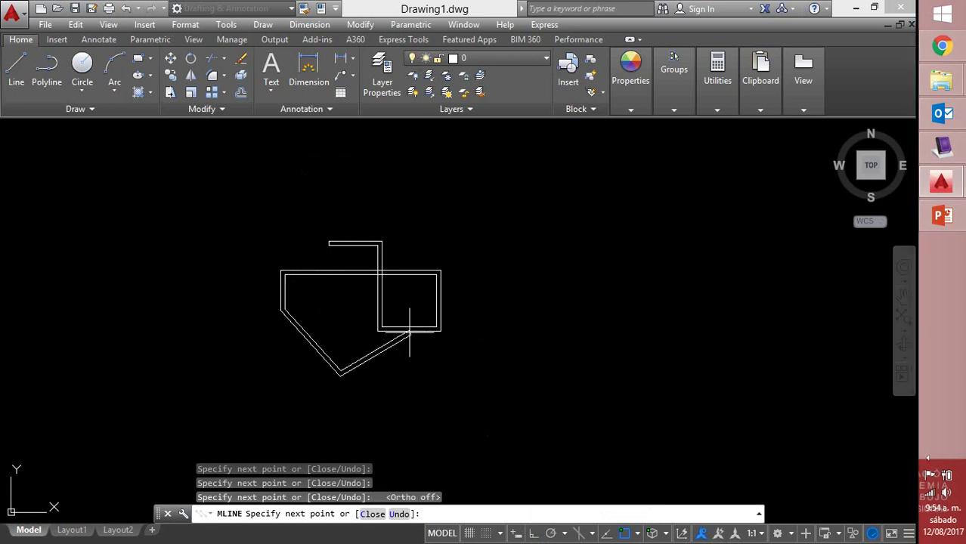
click(408, 330)
right_click(409, 331)
click(443, 339)
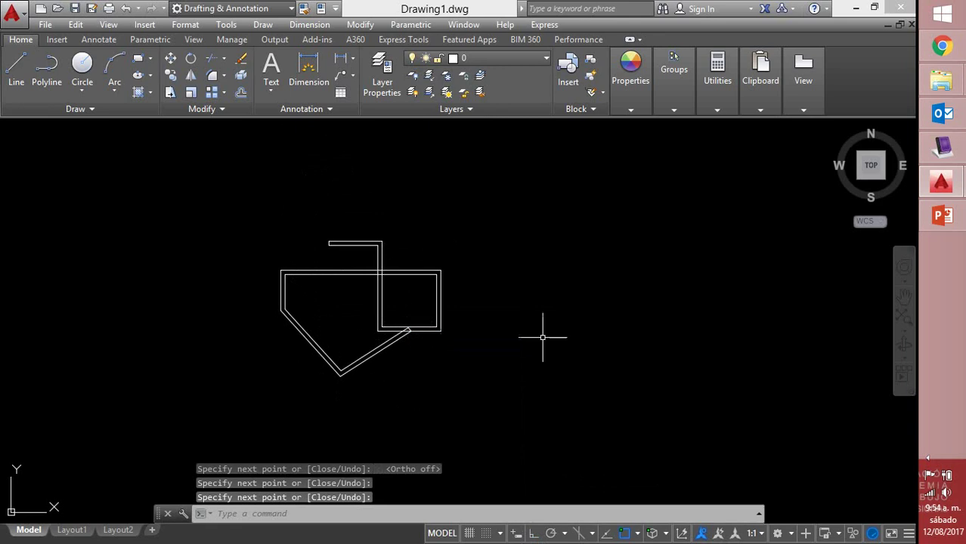
With Ortho on, draw a wall from the square's right side out right, then down
text(ml)
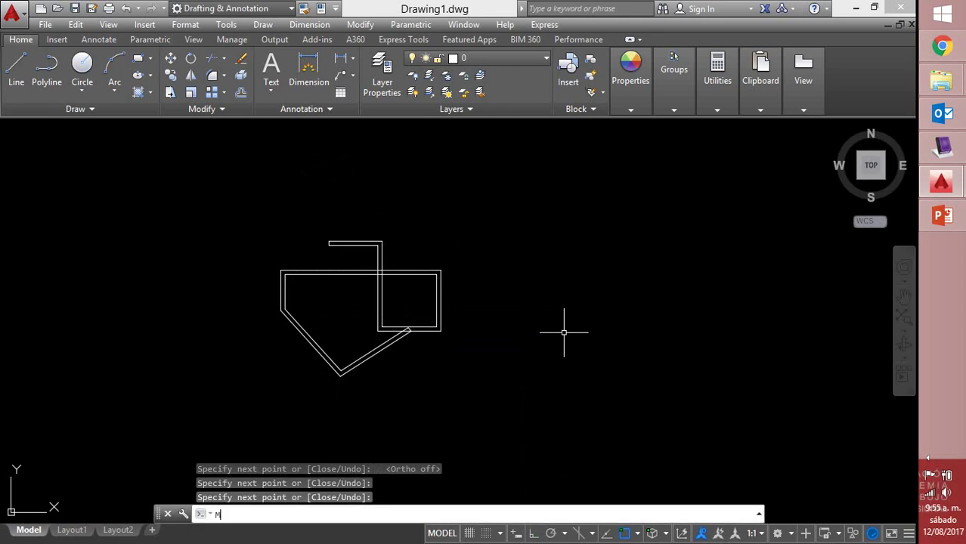
key(Return)
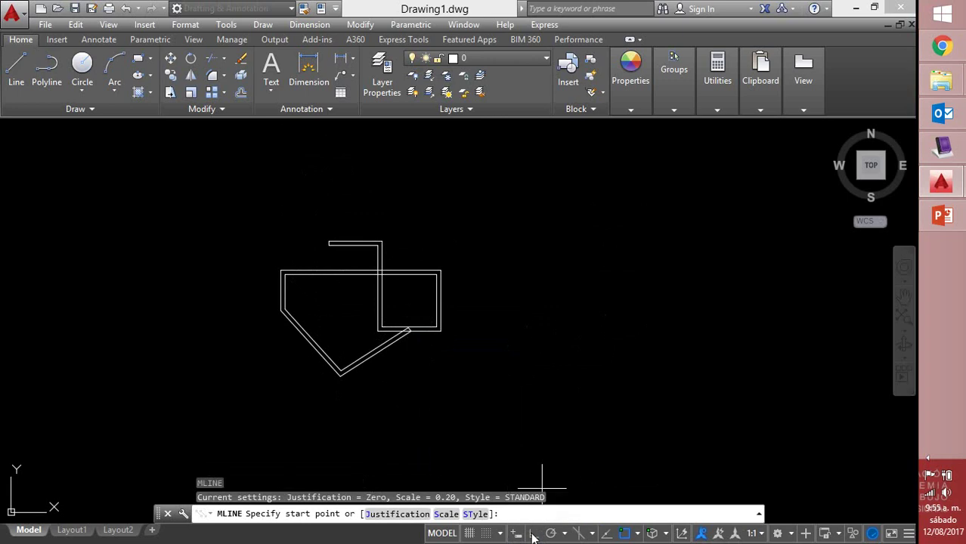
click(533, 533)
click(440, 300)
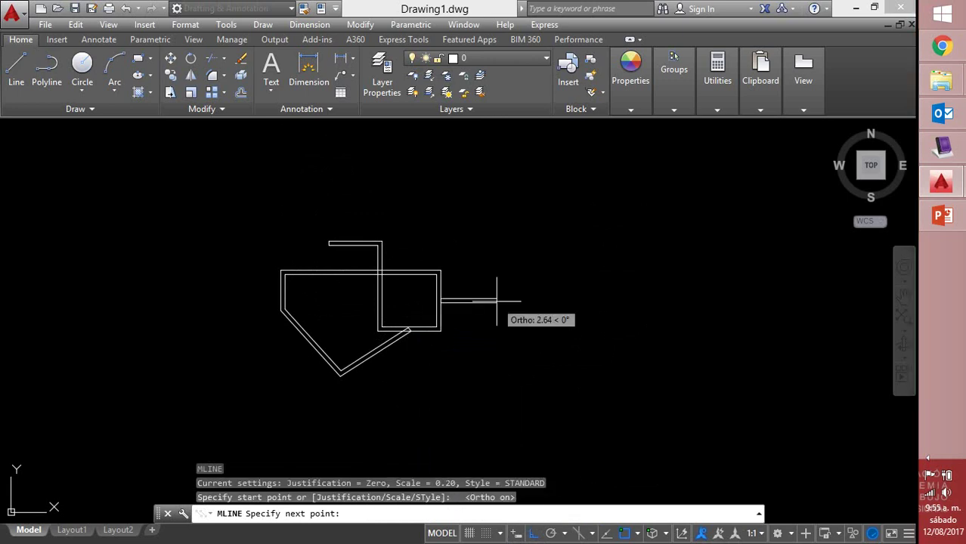
click(511, 288)
click(515, 358)
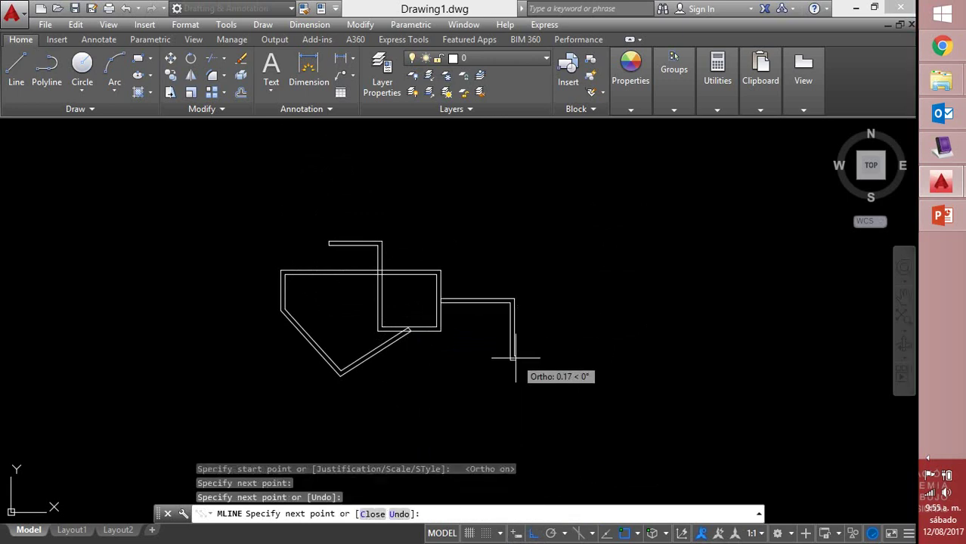
key(Return)
key(Return)
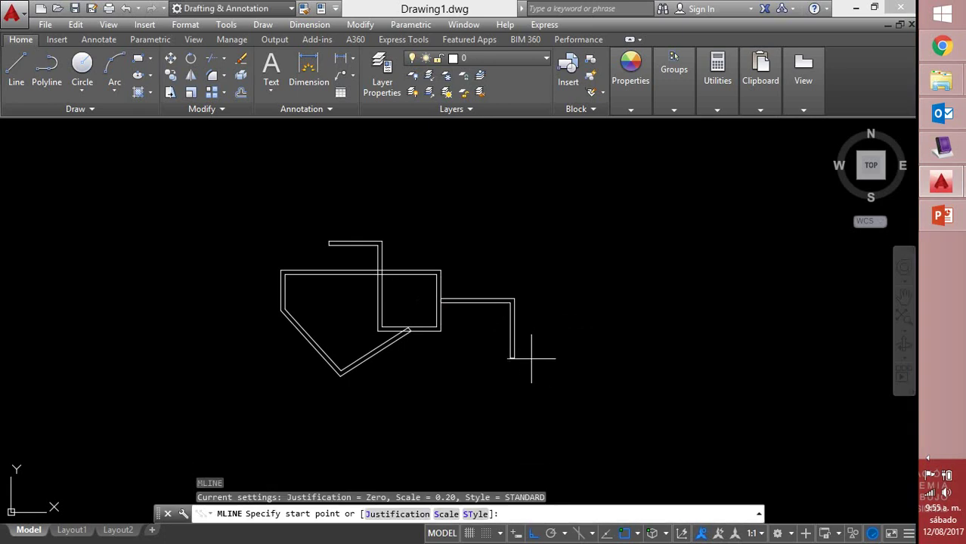
Draw a second wall running right from the lower end and finish it
click(514, 358)
click(589, 355)
right_click(591, 347)
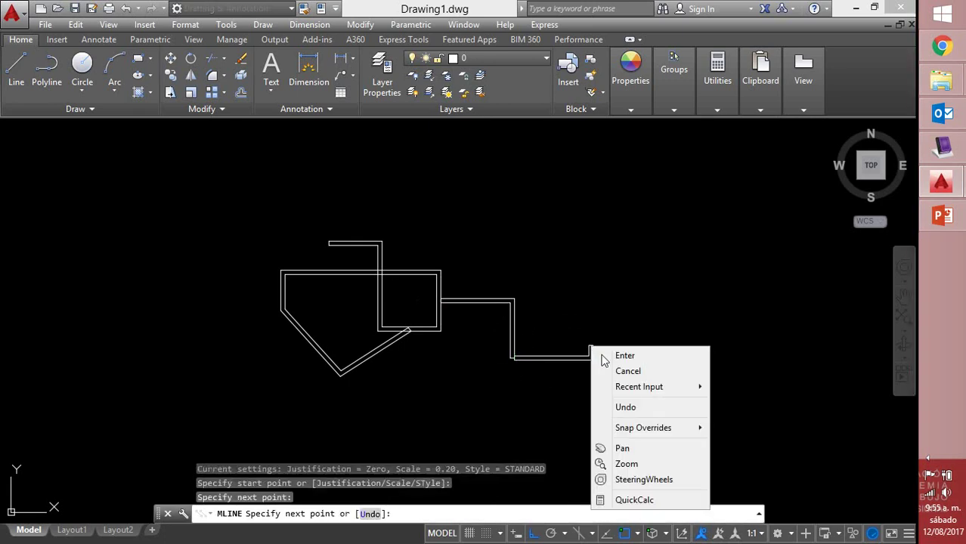
click(615, 356)
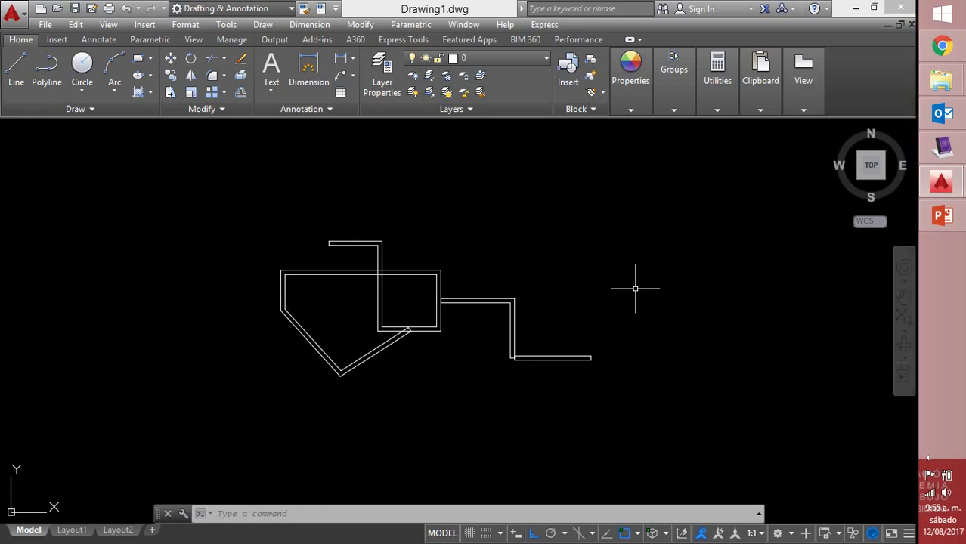
Double-click a wall to open Multilines Edit Tools, move it aside, and pick Merged Cross
double_click(380, 313)
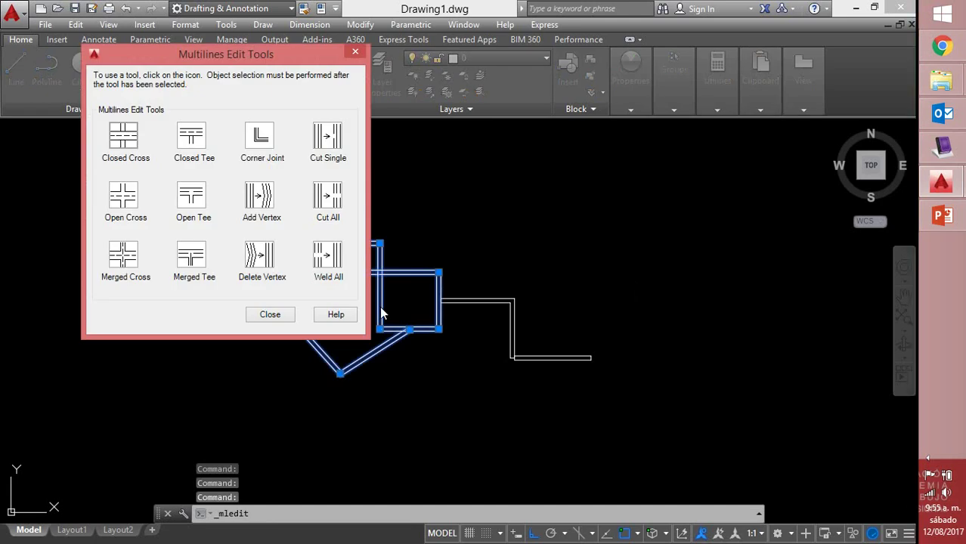
drag(181, 60, 97, 55)
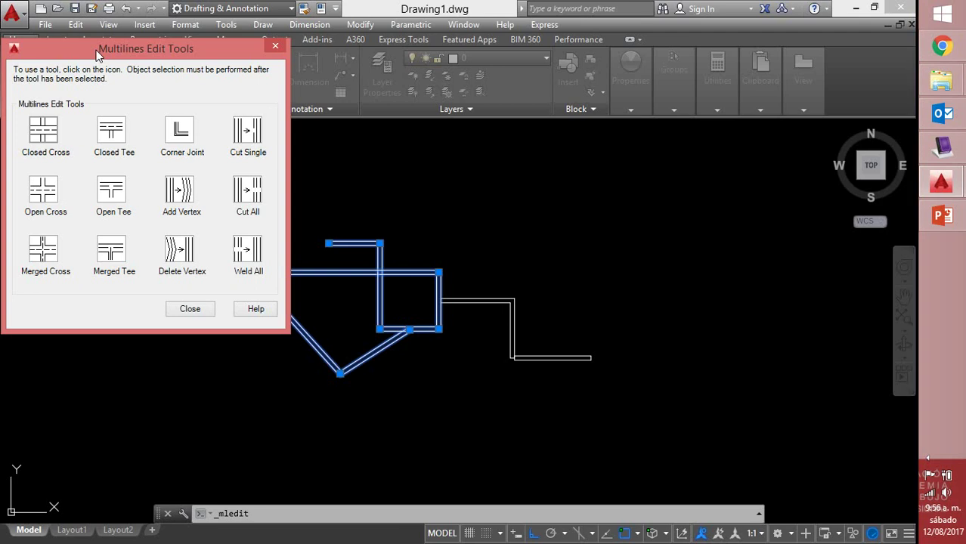
click(48, 251)
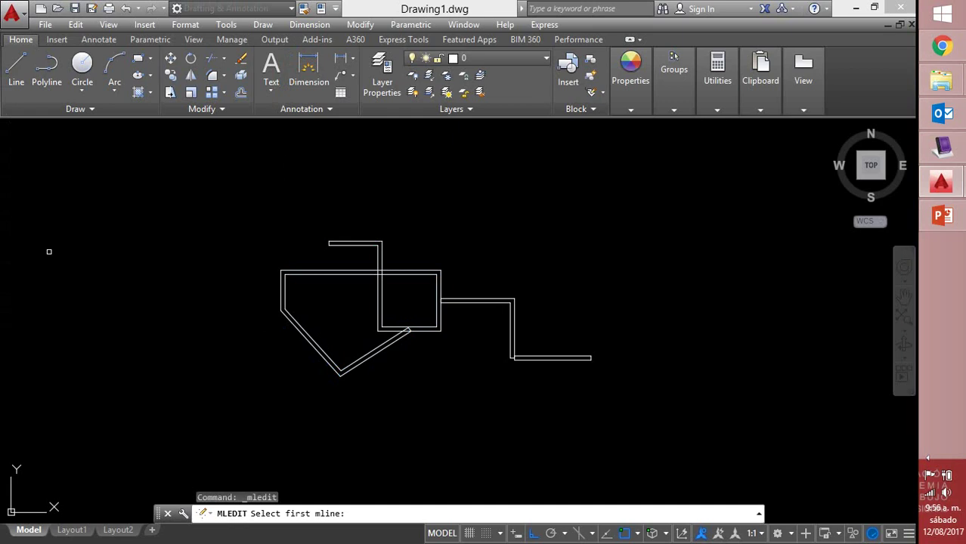
Merge the vertical wall with the square's top wall, then end MLEDIT and reopen the tools
click(380, 295)
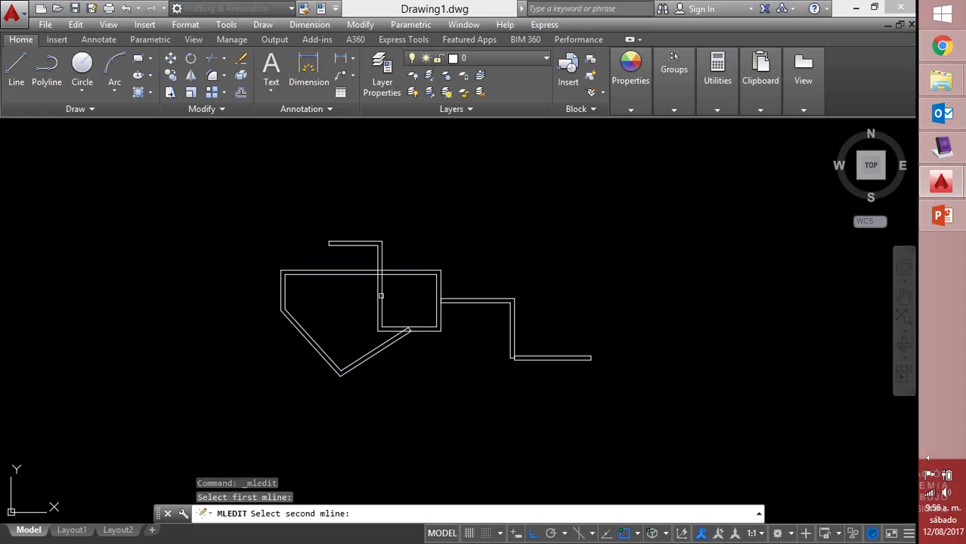
click(393, 273)
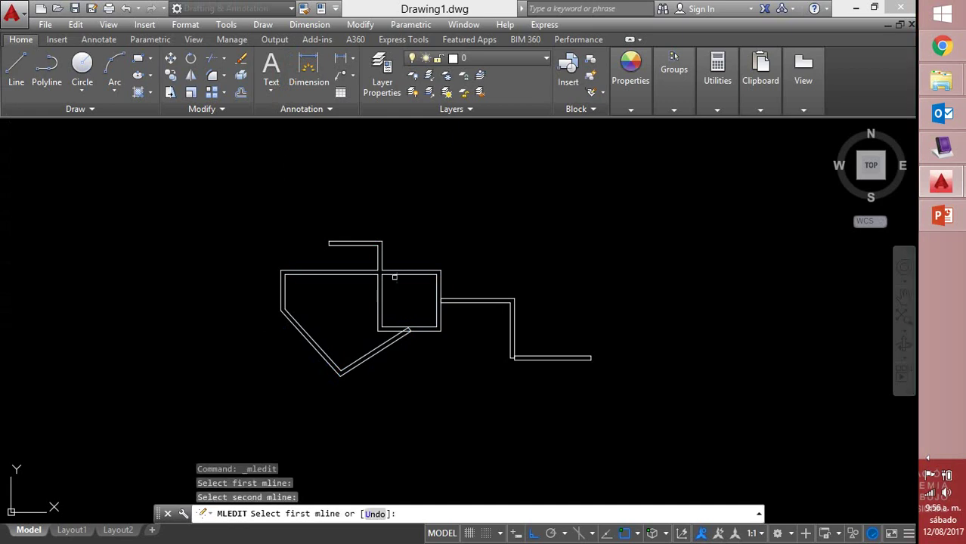
click(380, 283)
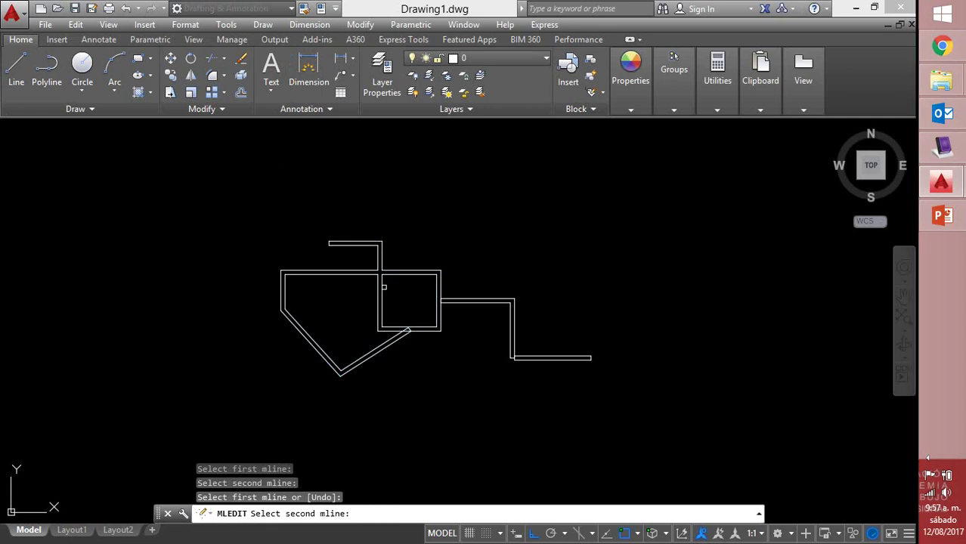
click(384, 286)
click(209, 363)
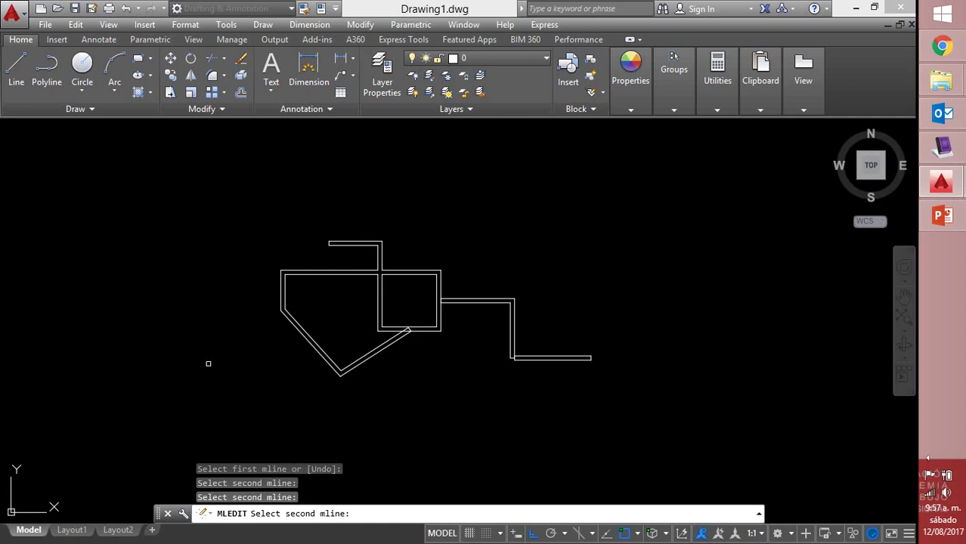
key(Return)
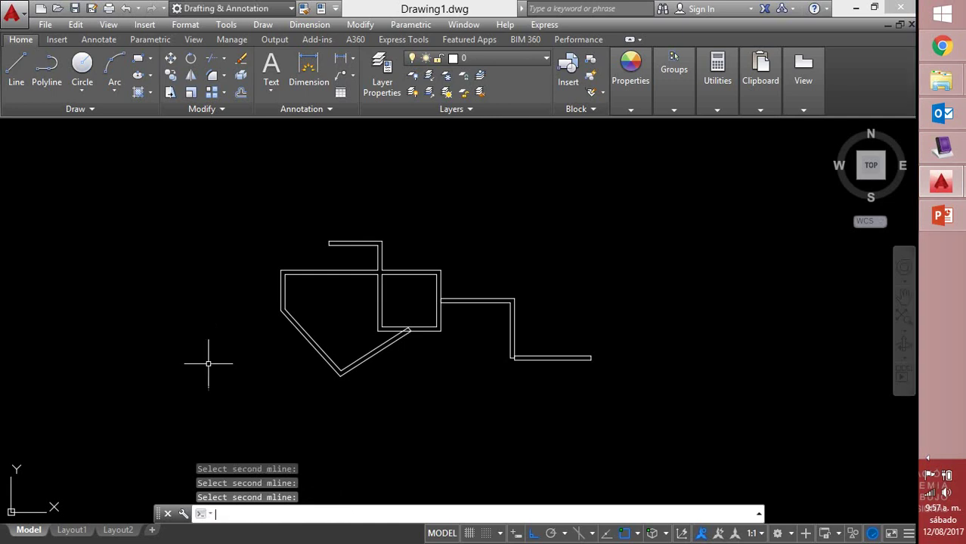
key(Return)
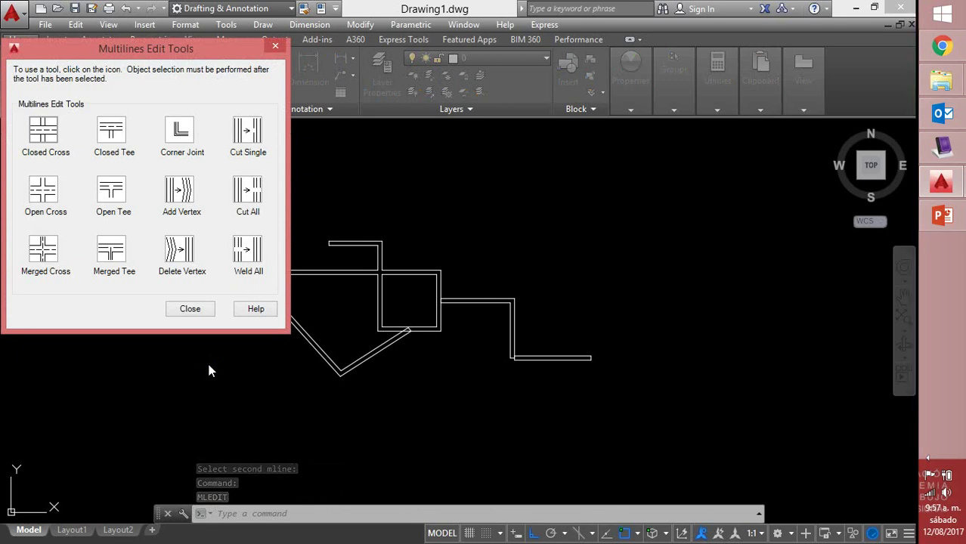
Apply Merged Tee to the right-hand wall and the diagonal wall where each meets the square
click(112, 249)
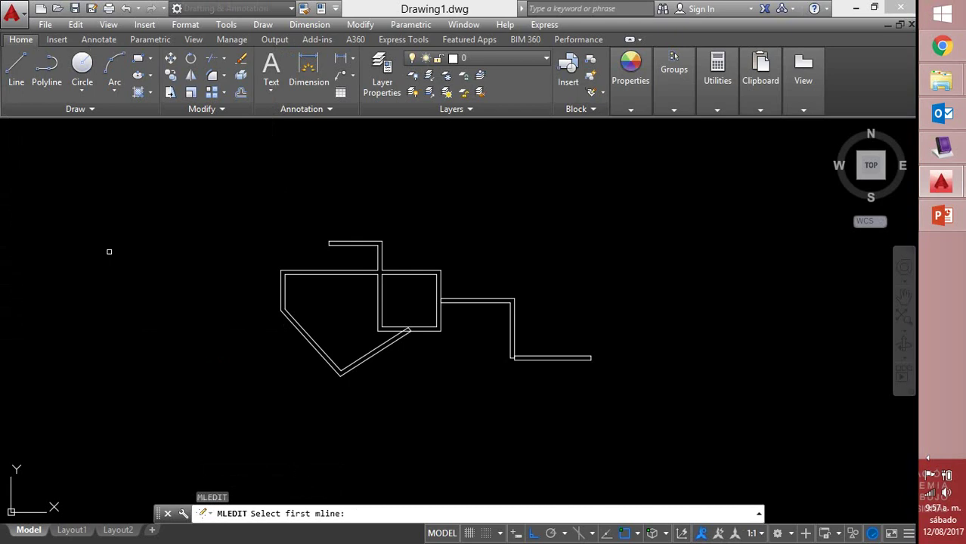
click(465, 302)
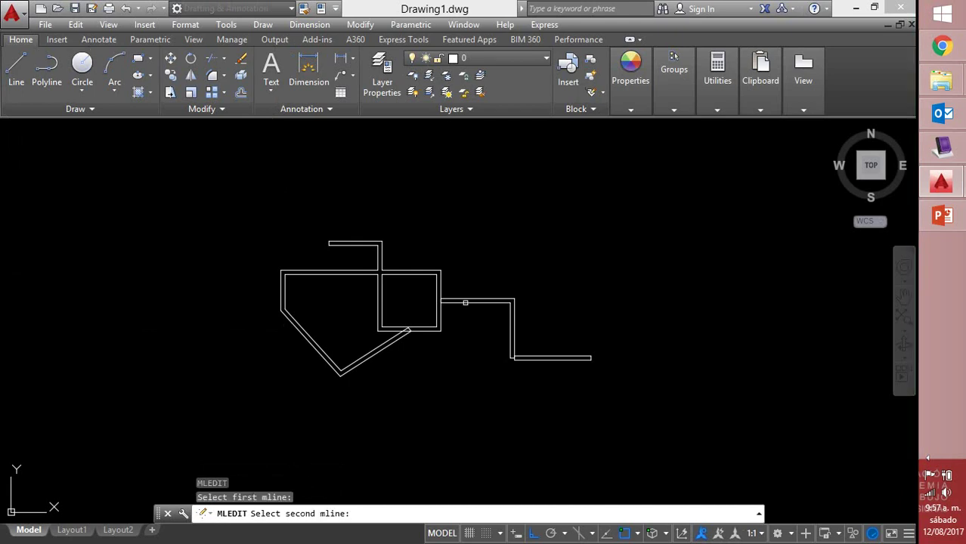
click(439, 312)
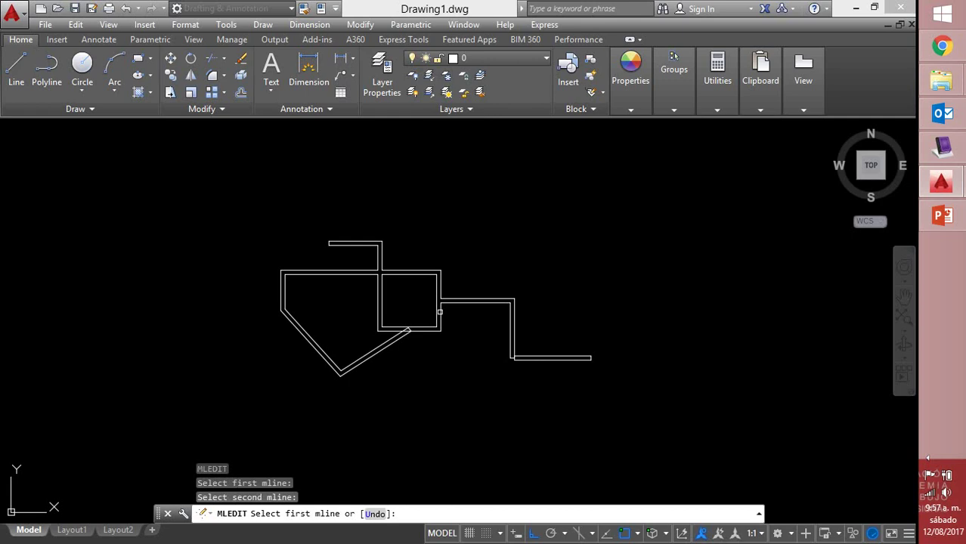
click(439, 310)
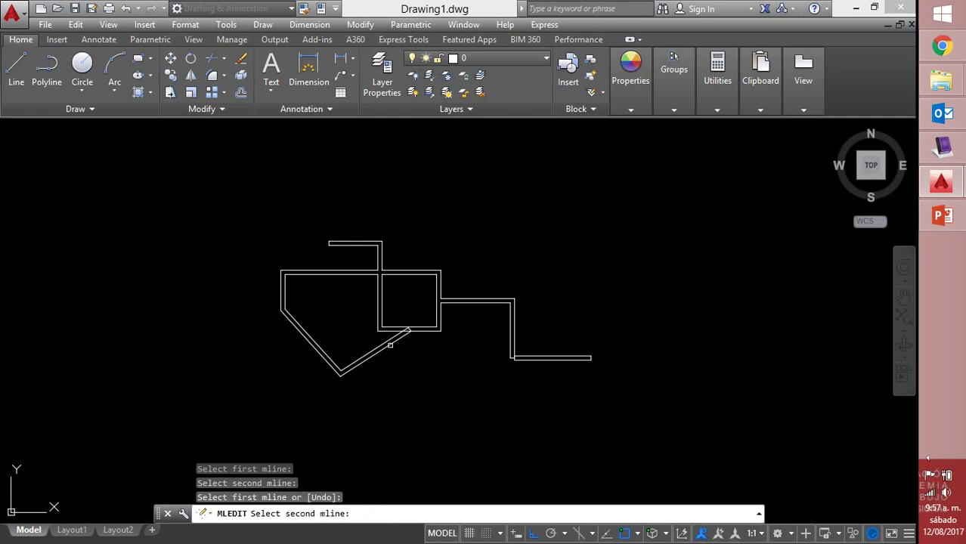
click(390, 344)
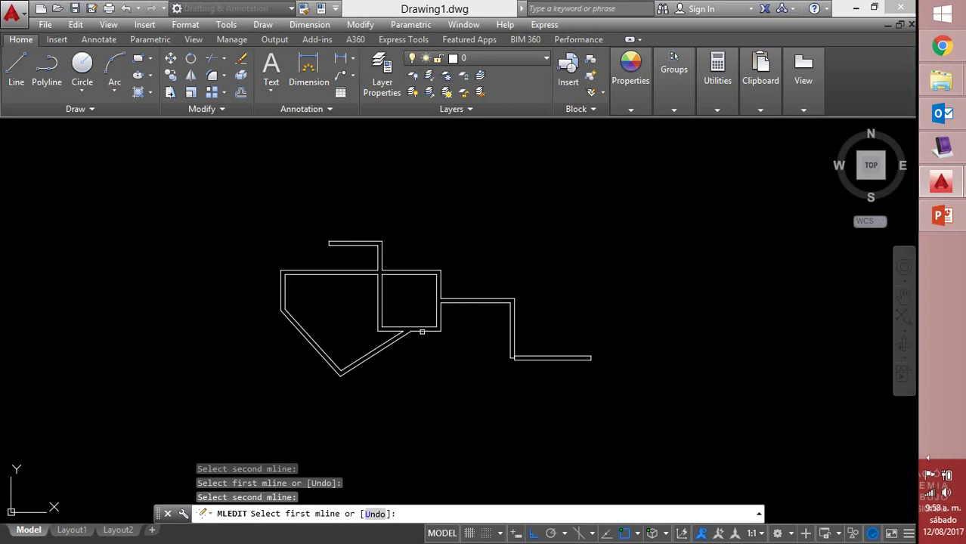
key(Return)
key(Return)
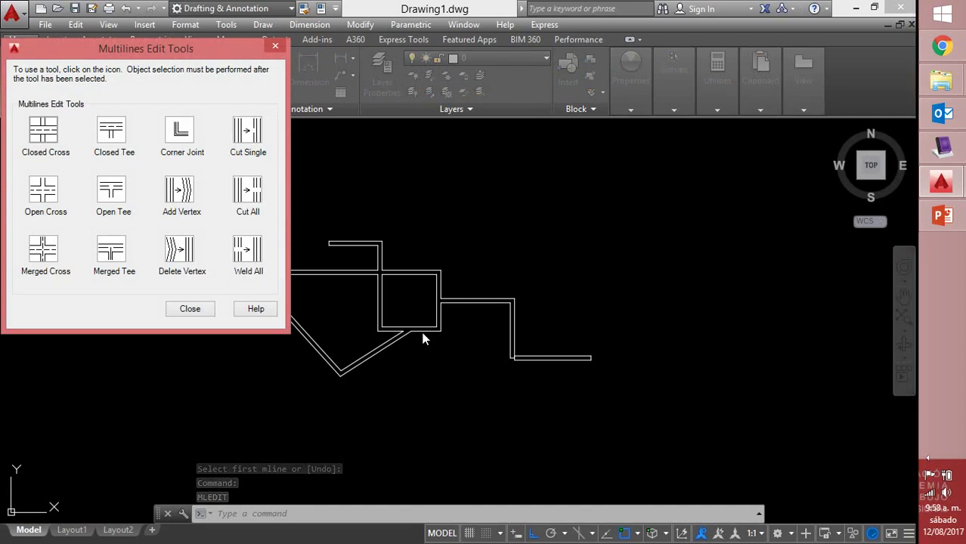
Apply a Corner Joint between the stepped wall's vertical run and bottom run, then end MLEDIT
click(179, 132)
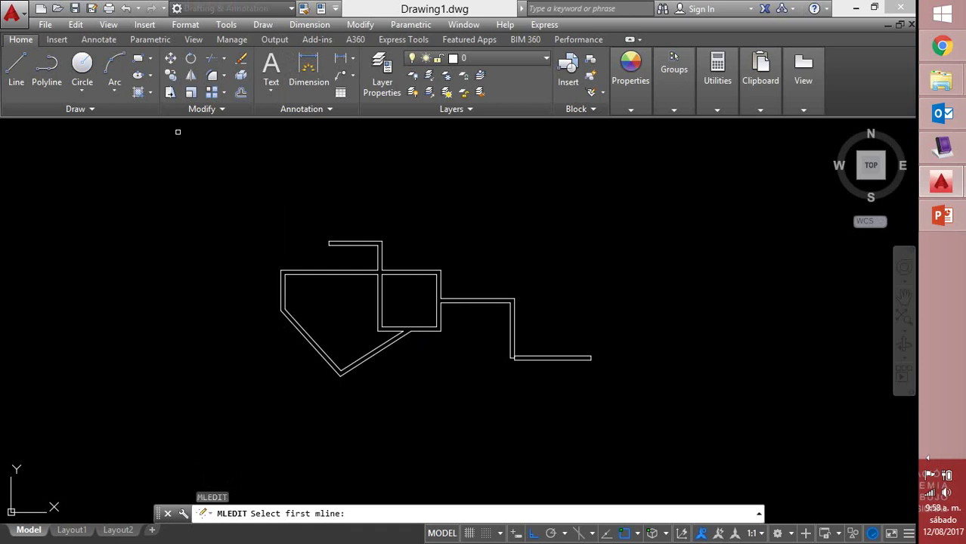
click(513, 337)
click(535, 356)
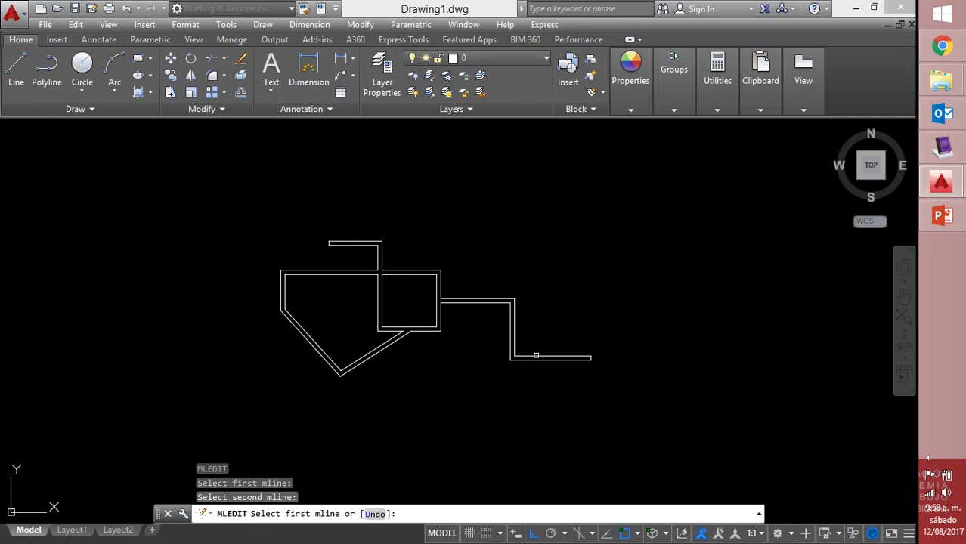
right_click(583, 276)
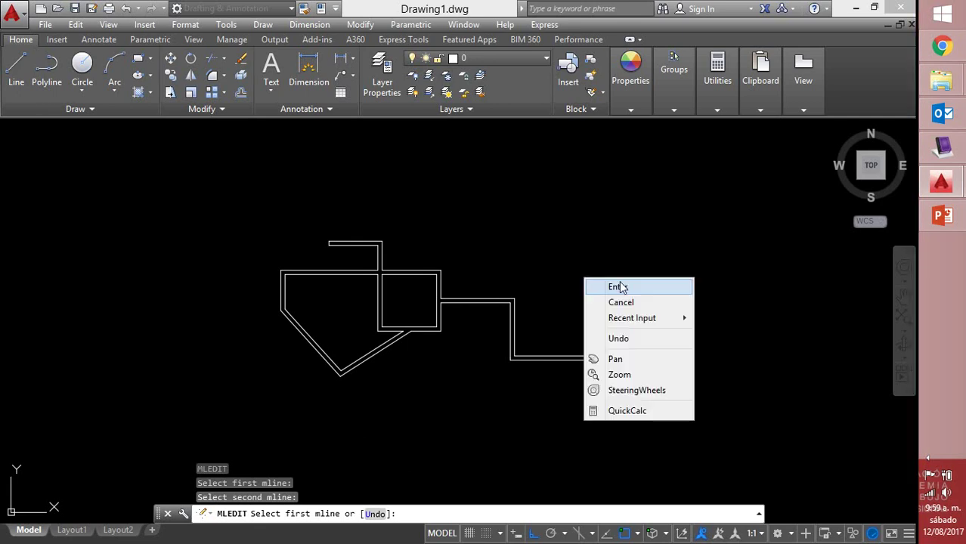
click(619, 285)
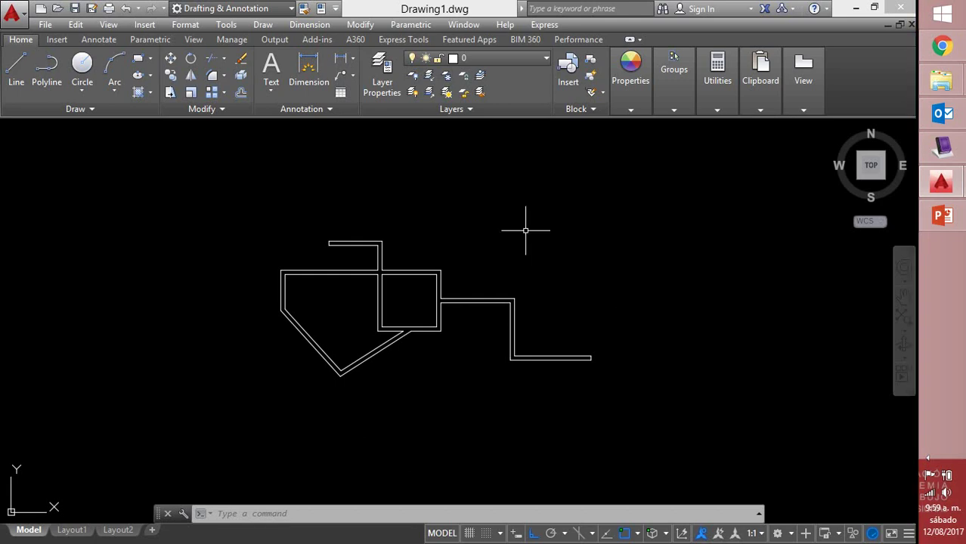
Zoom in so the multiline wall plan and stepped right wall fill the drawing area
scroll(508, 261, up, 2)
scroll(461, 370, up, 3)
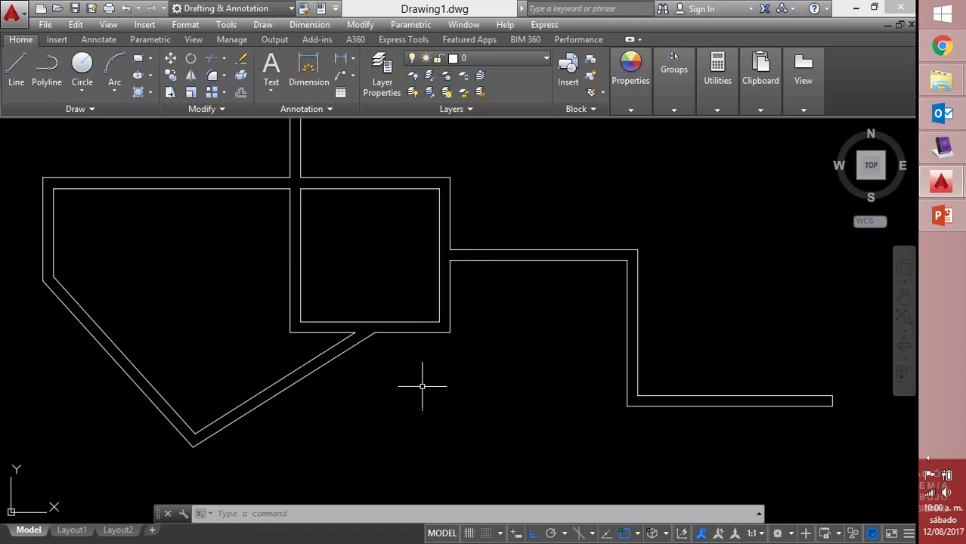
Use Cut All between two points on the wall right of the box to make a door gap
double_click(449, 308)
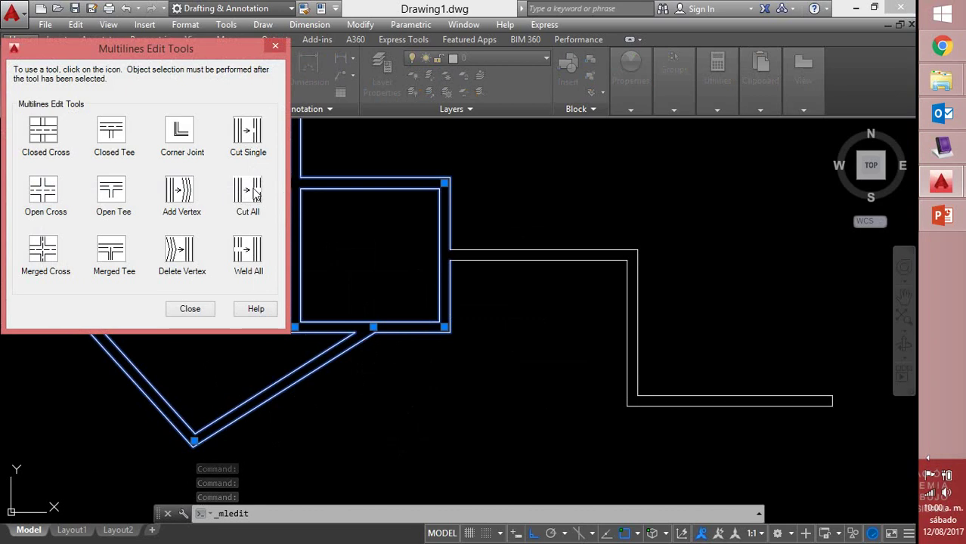
click(250, 192)
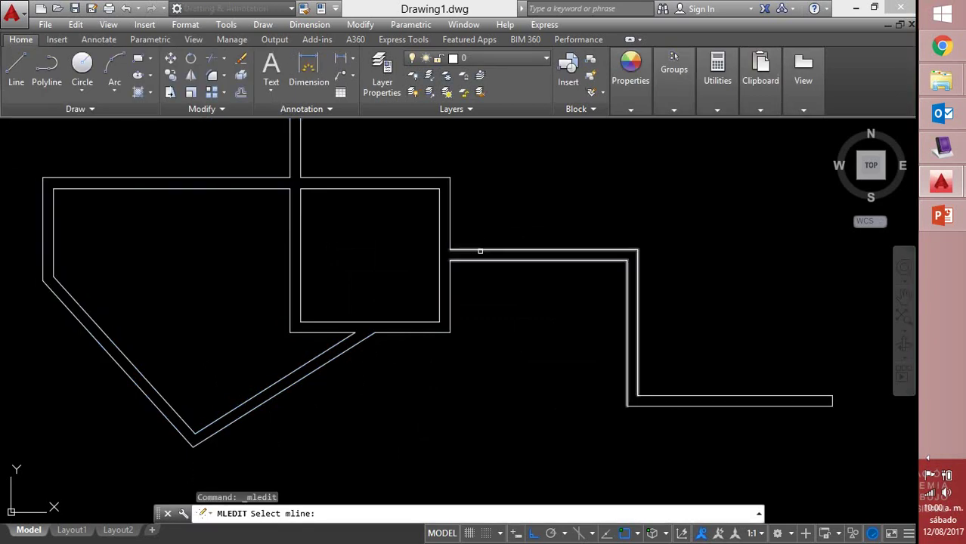
click(480, 249)
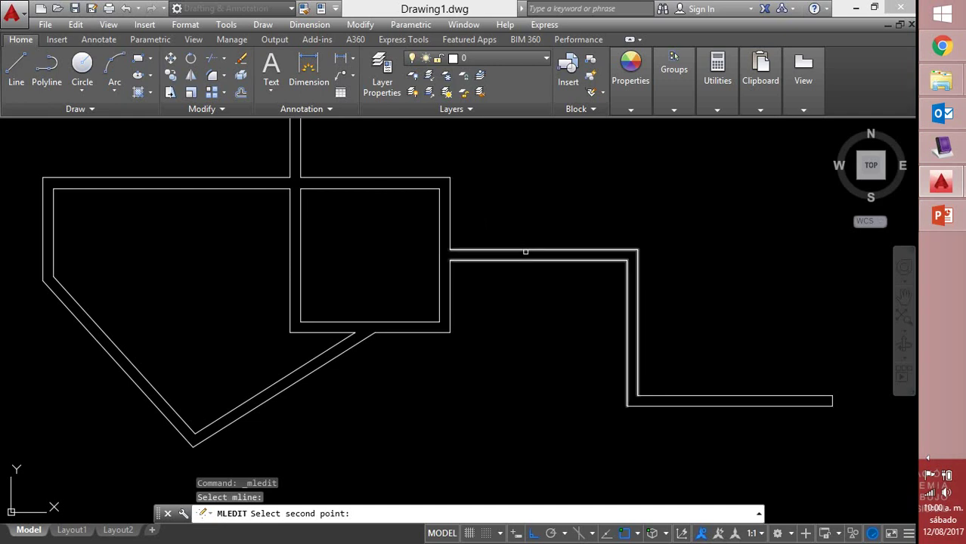
click(525, 246)
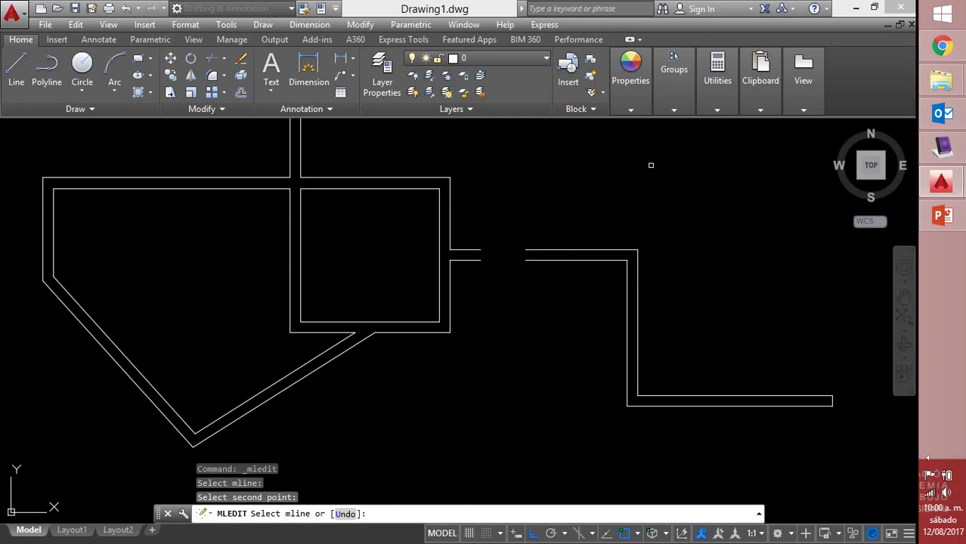
key(Escape)
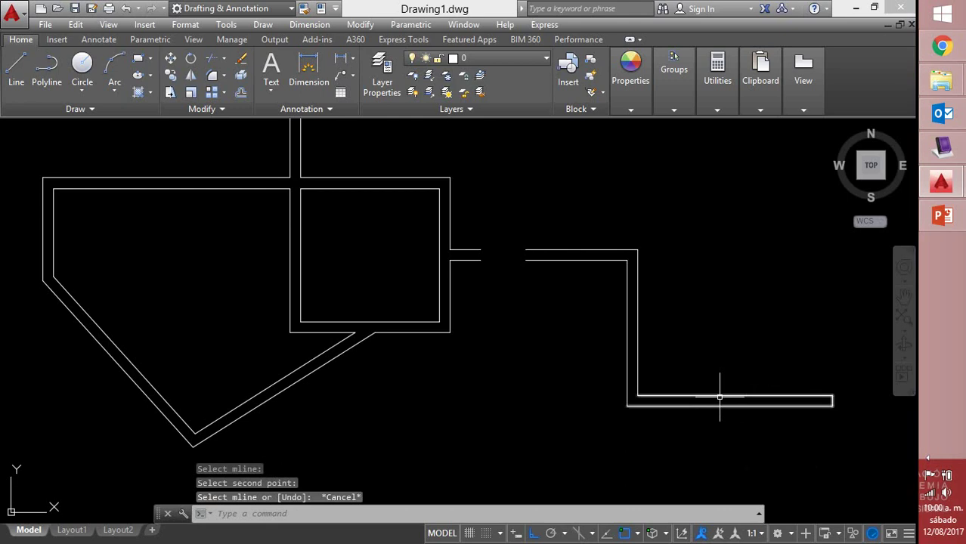
Explode the bottom wall multiline into plain lines
click(719, 396)
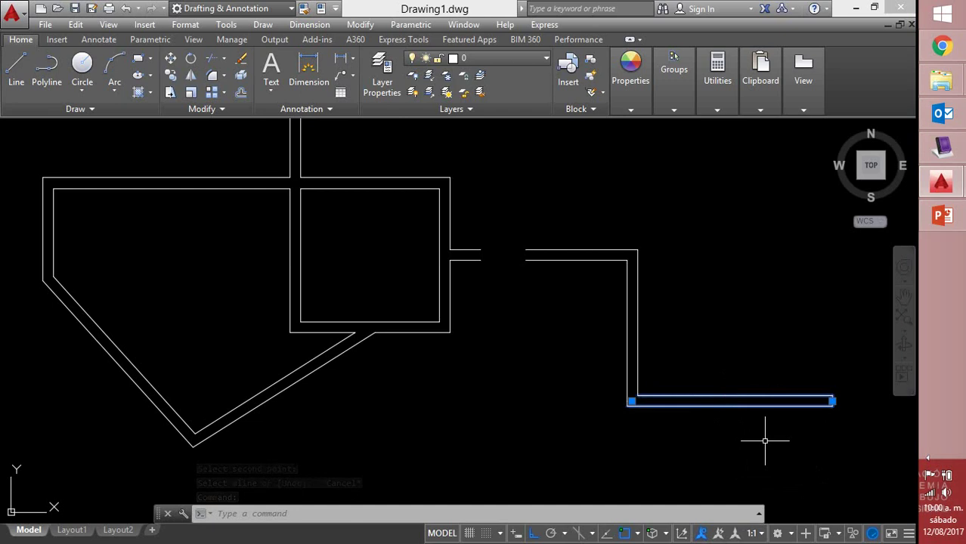
text(x)
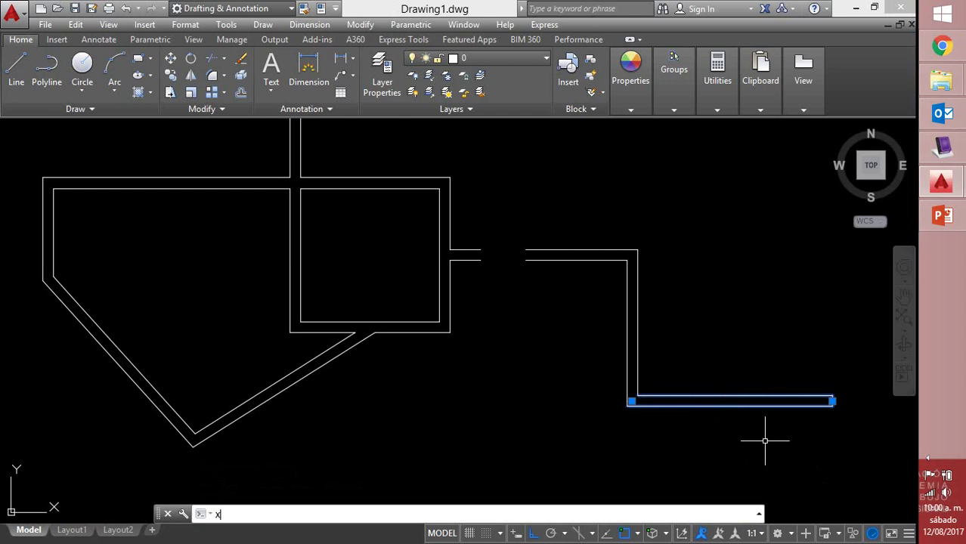
key(Return)
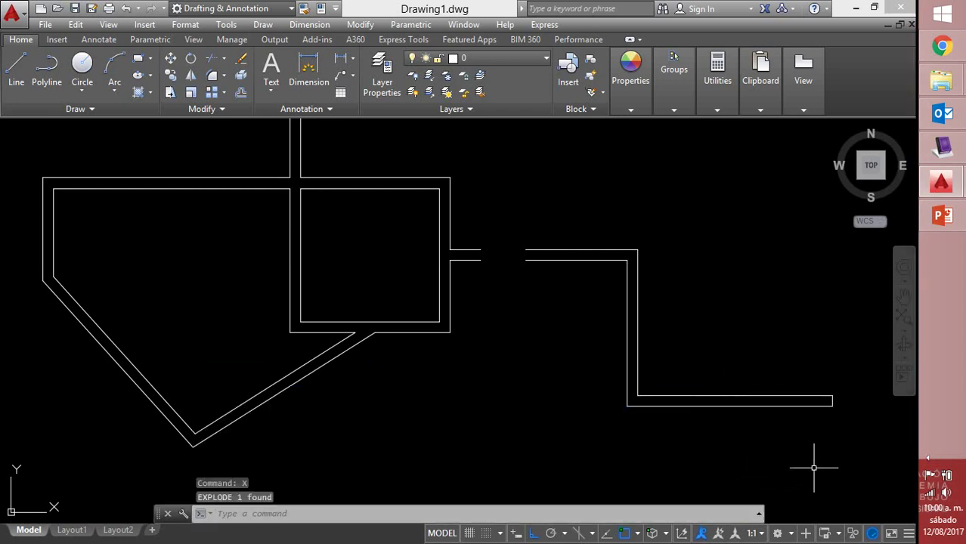
Offset the bottom wall's end line twice leftward at distance 1, creating two cross lines
text(o)
key(Return)
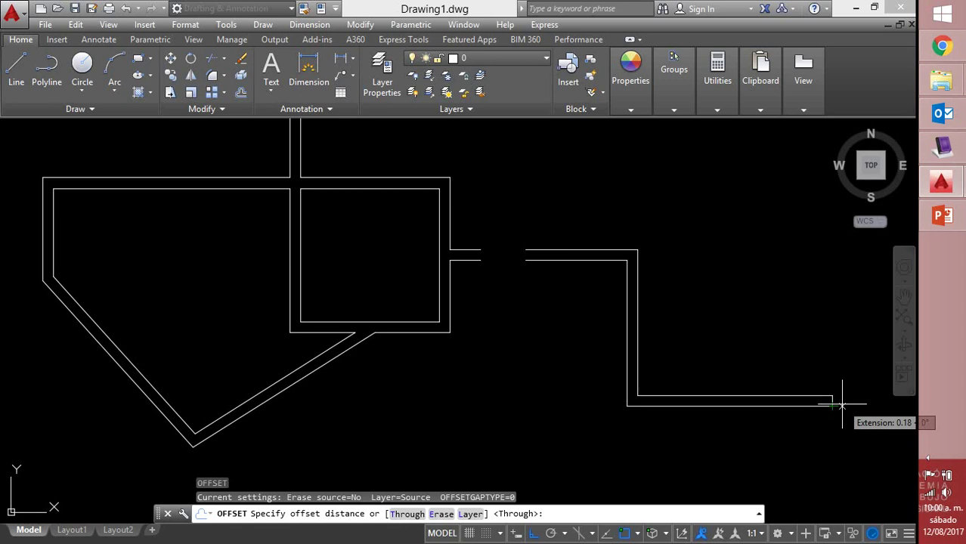
text(1)
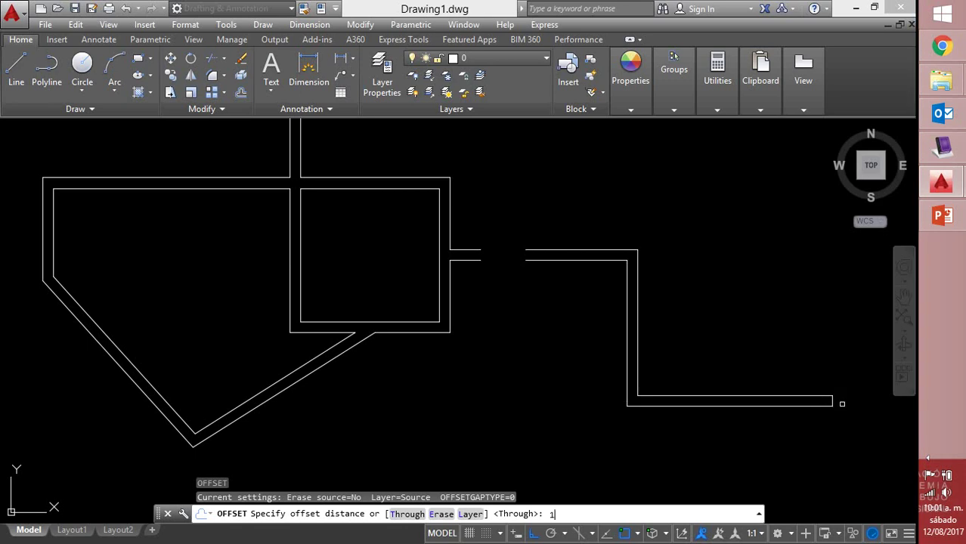
key(Return)
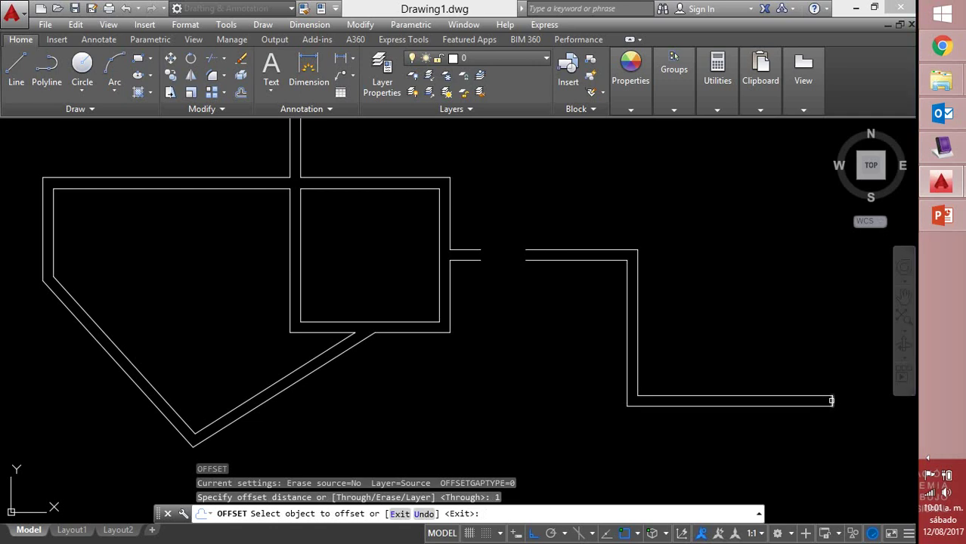
click(829, 404)
click(733, 410)
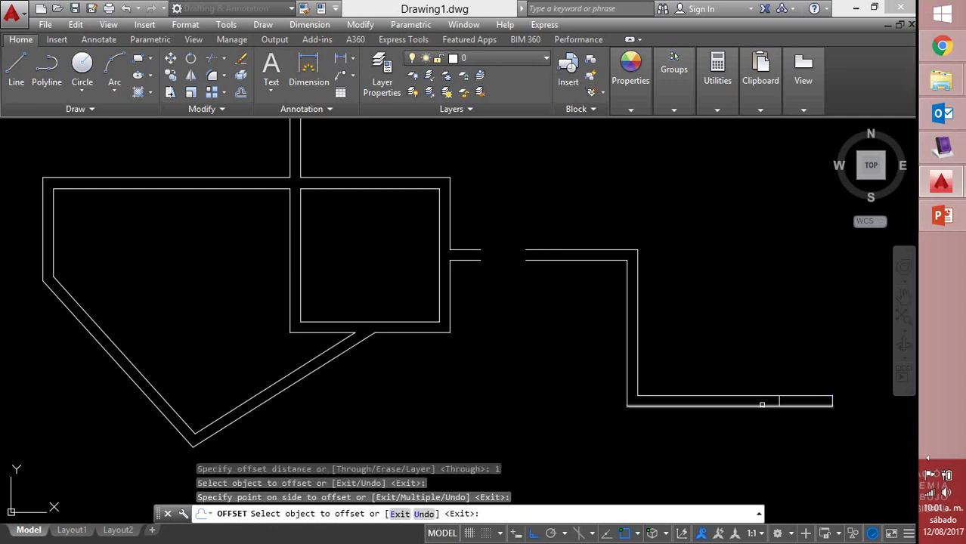
click(779, 401)
click(708, 421)
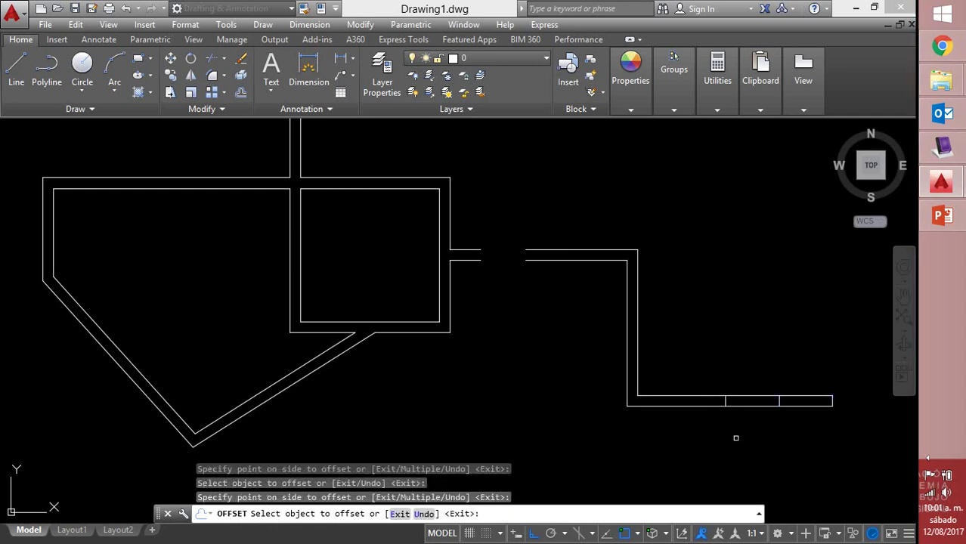
right_click(733, 404)
click(783, 295)
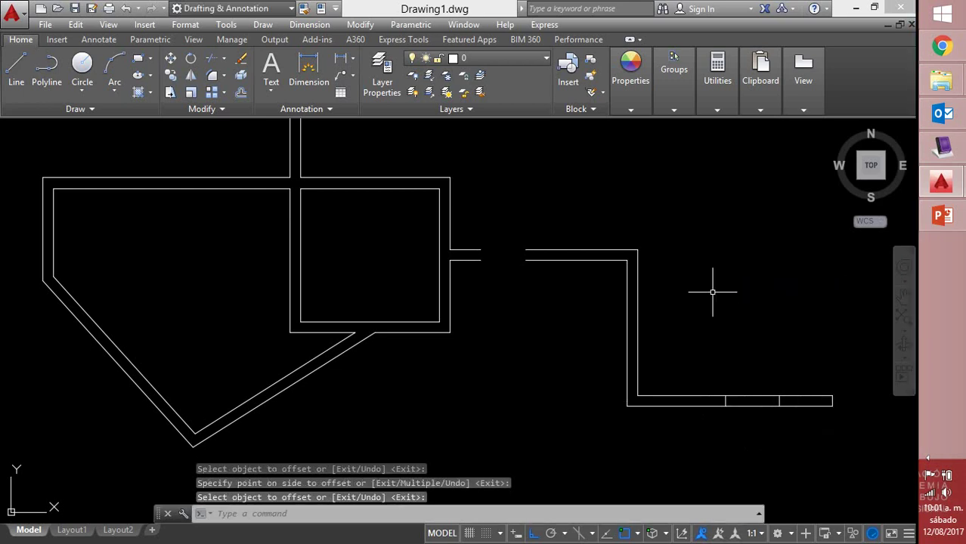
Try trimming and selecting the bottom wall lines, then cancel those selections
text(TR)
key(Return)
text(TR)
key(Return)
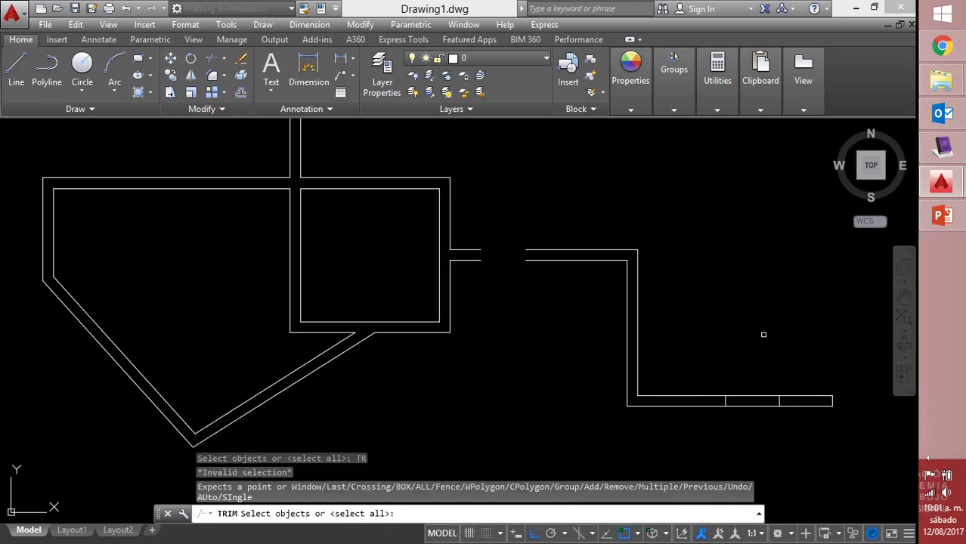
click(761, 335)
click(761, 440)
click(761, 375)
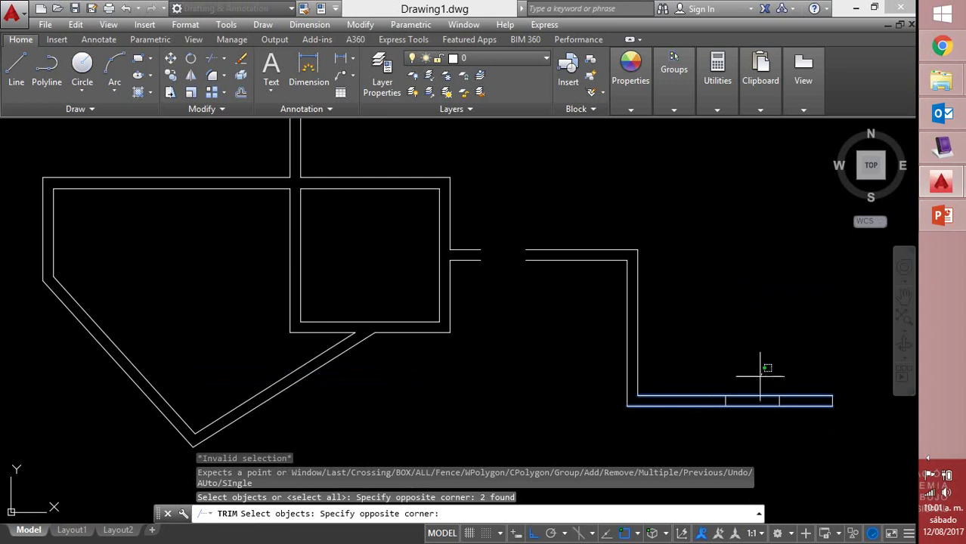
key(Escape)
key(Escape)
click(759, 378)
click(748, 423)
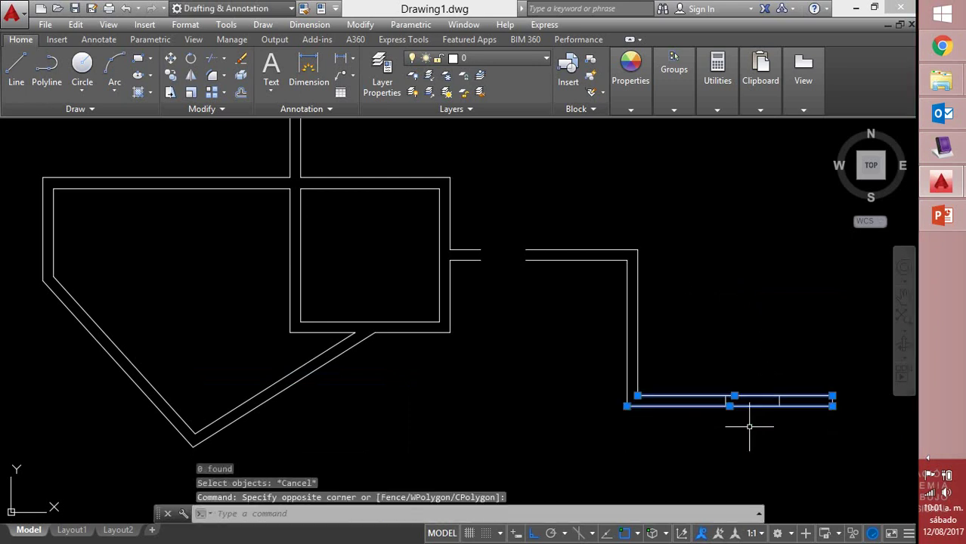
key(Escape)
key(Escape)
click(681, 395)
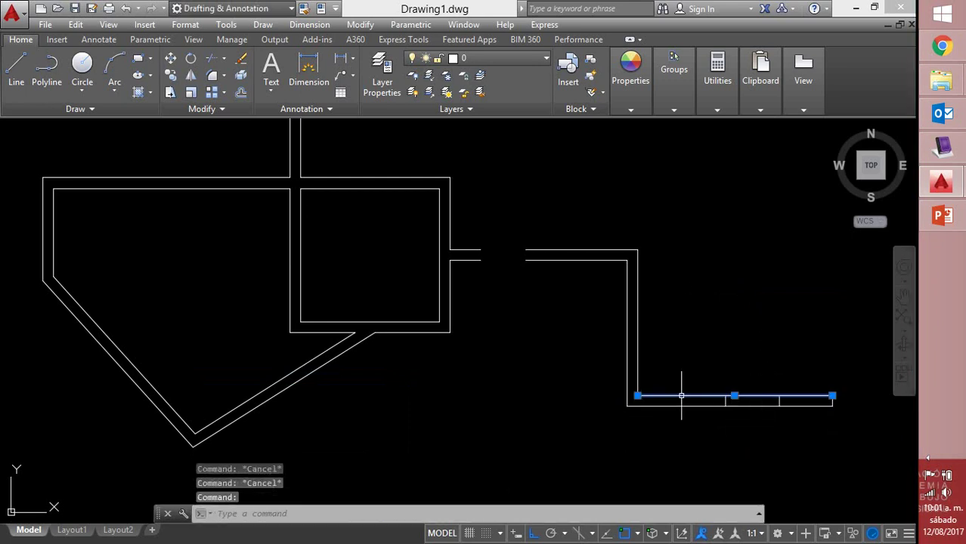
click(759, 373)
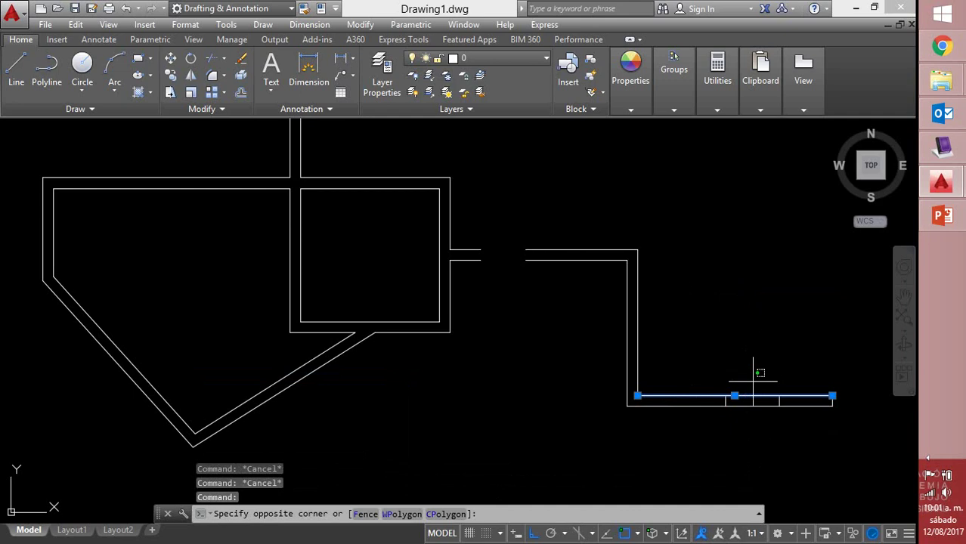
key(Escape)
key(Escape)
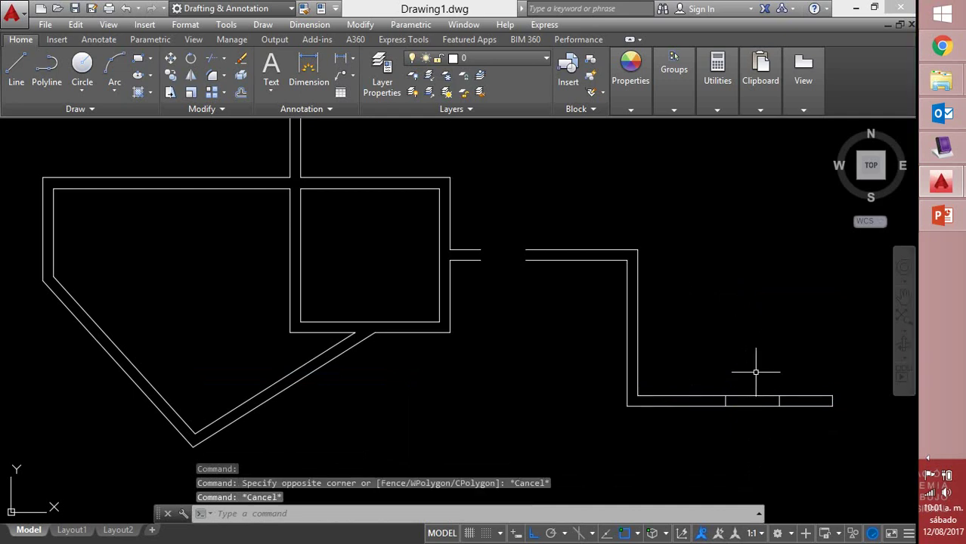
Trim out the wall lines between the two cross lines, using all objects as cutting edges
text(TR)
key(Return)
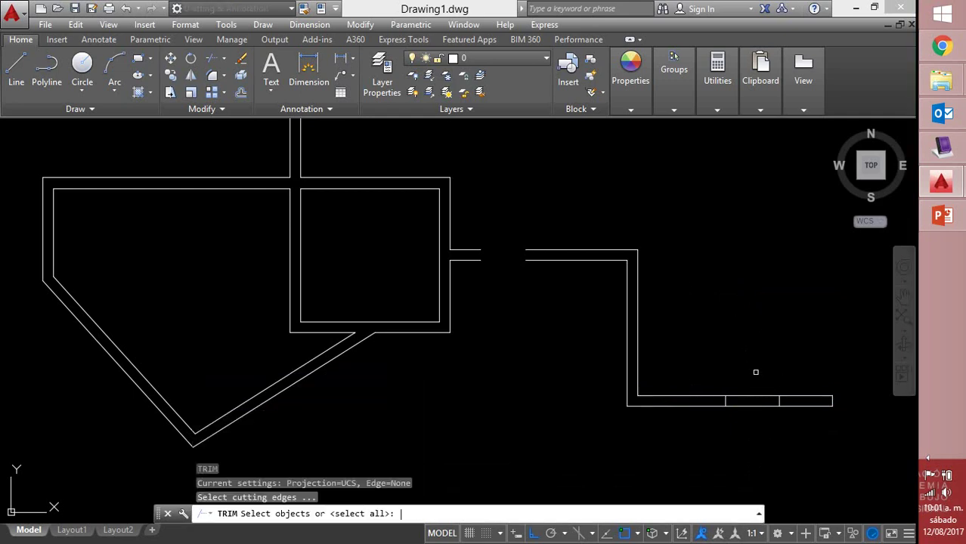
key(Return)
click(750, 392)
click(752, 400)
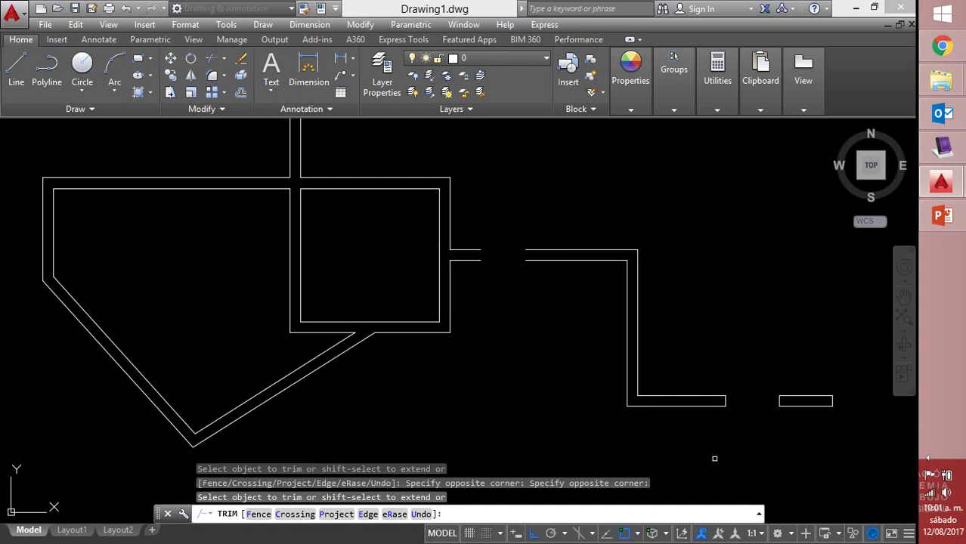
key(Escape)
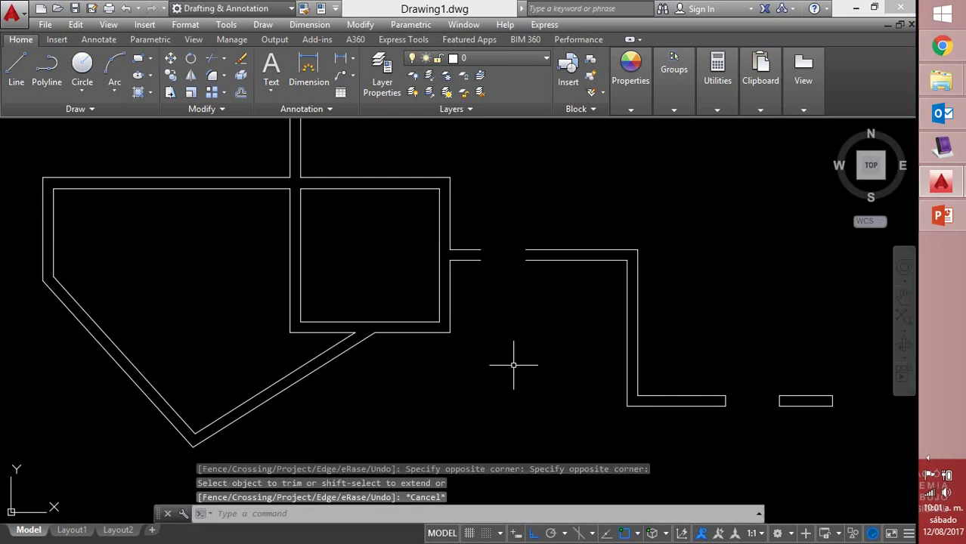
text(ml)
key(Return)
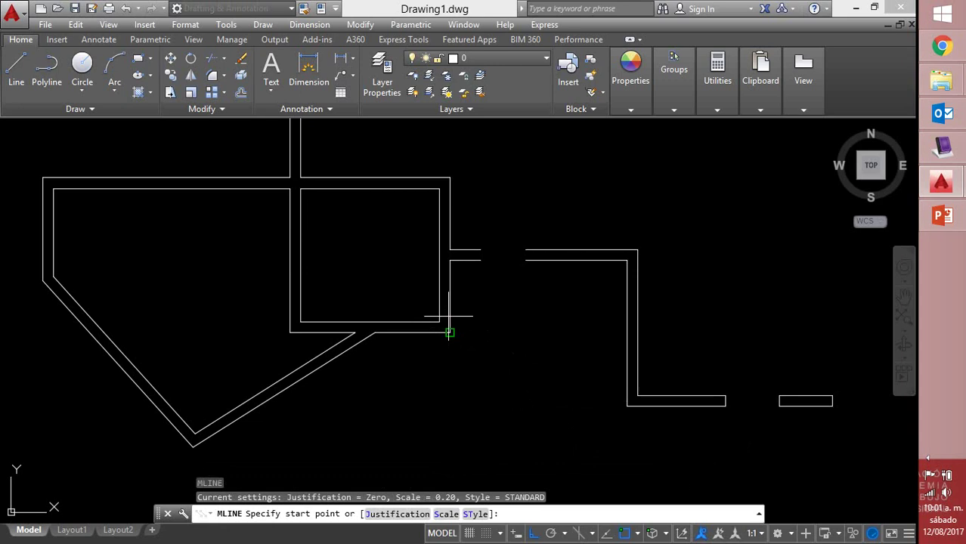
Draw a short multiline stub running right from the inner wall corner
click(450, 332)
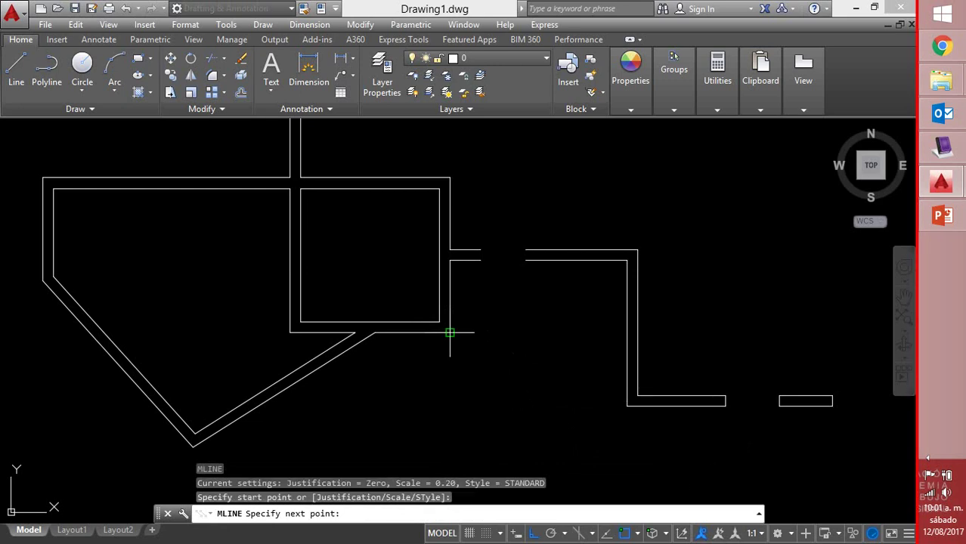
click(541, 333)
right_click(538, 339)
click(568, 349)
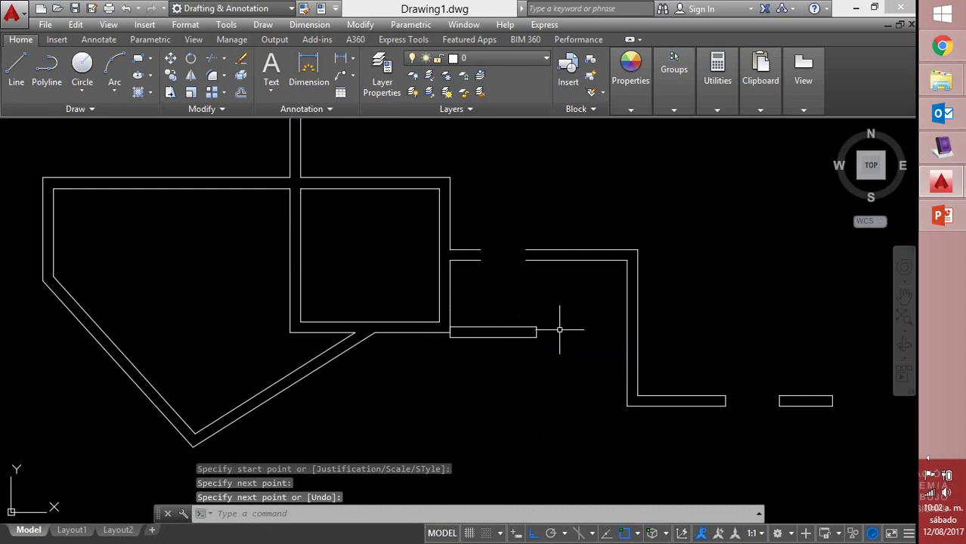
Move the new multiline stub slightly lower, using its left end as base point
text(M)
key(Return)
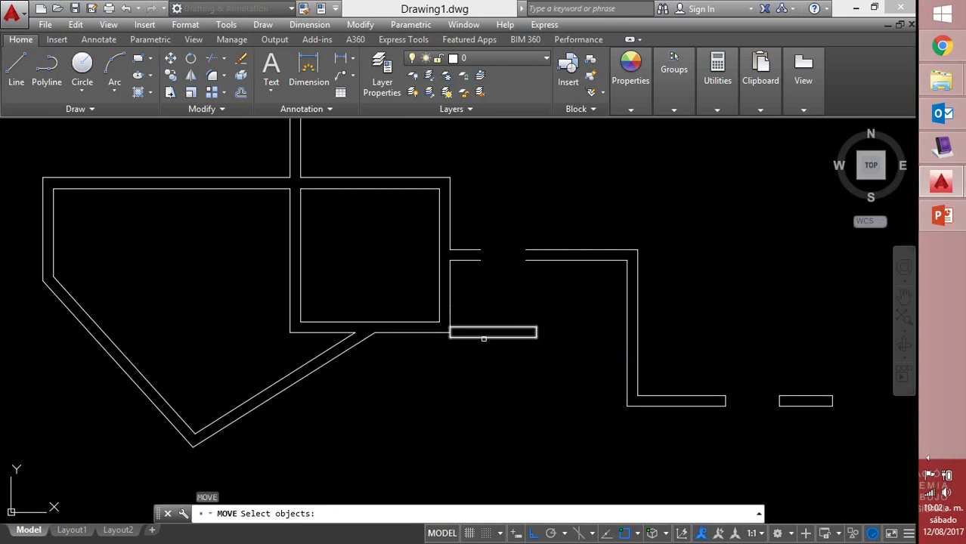
click(483, 334)
key(Return)
click(450, 333)
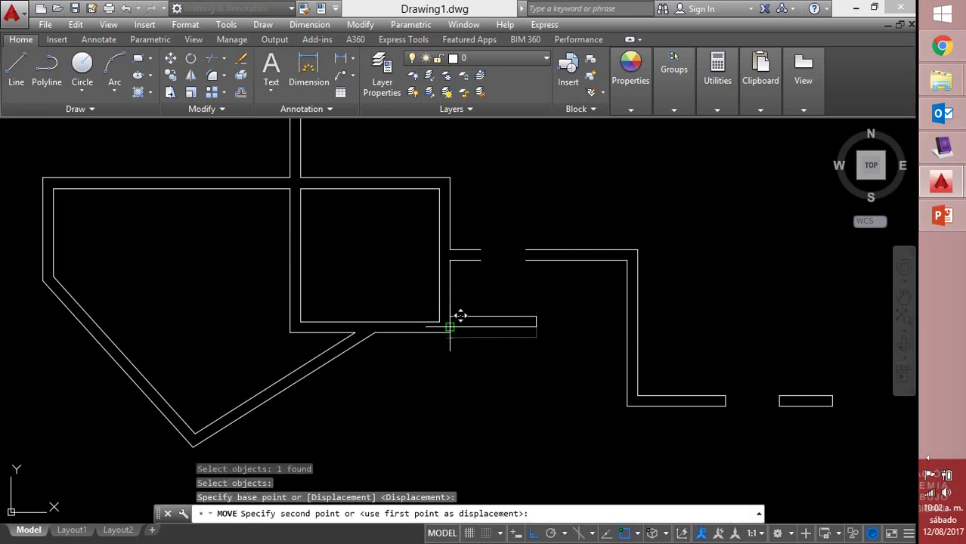
click(454, 339)
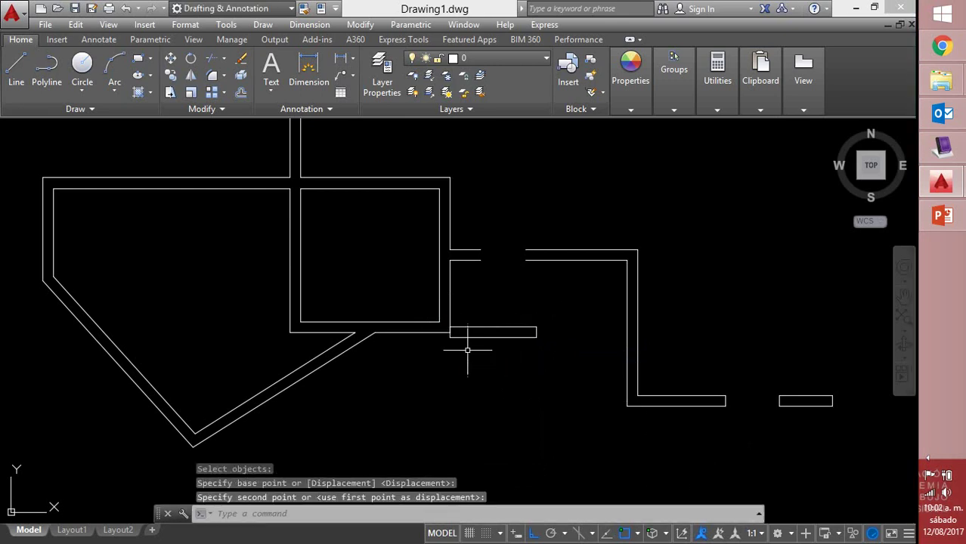
scroll(465, 343, up, 5)
Move the short wall rectangle up from its corner so it sits flush against the wall edge
text(m)
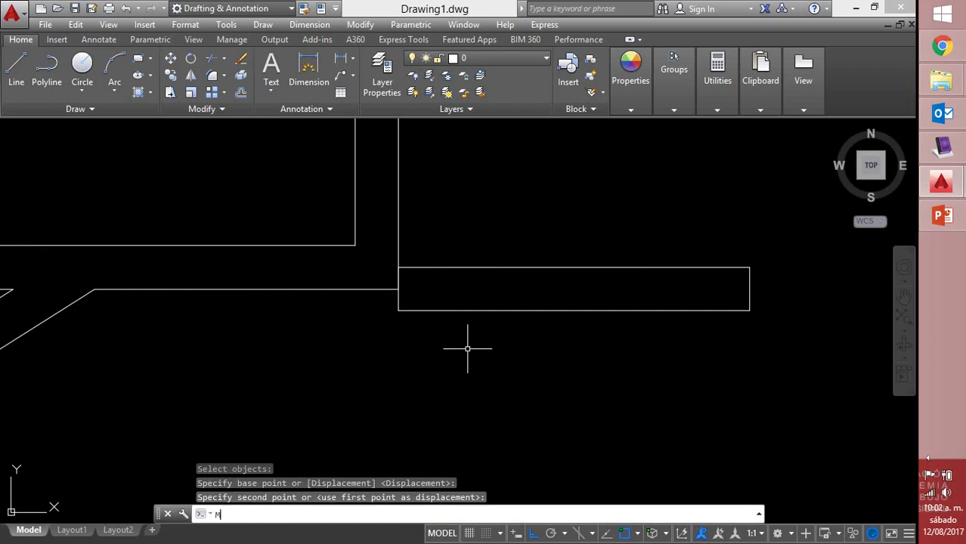
key(Return)
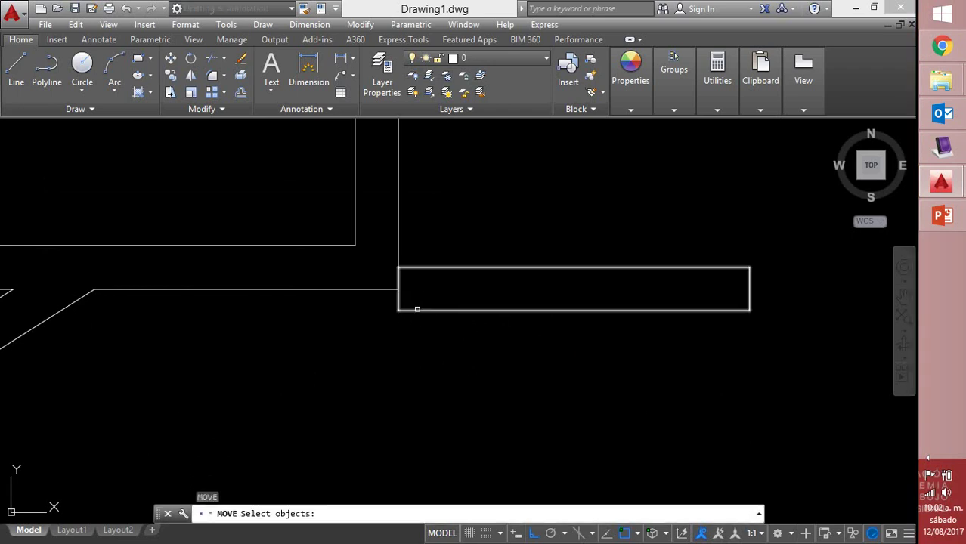
click(416, 310)
key(Return)
click(398, 310)
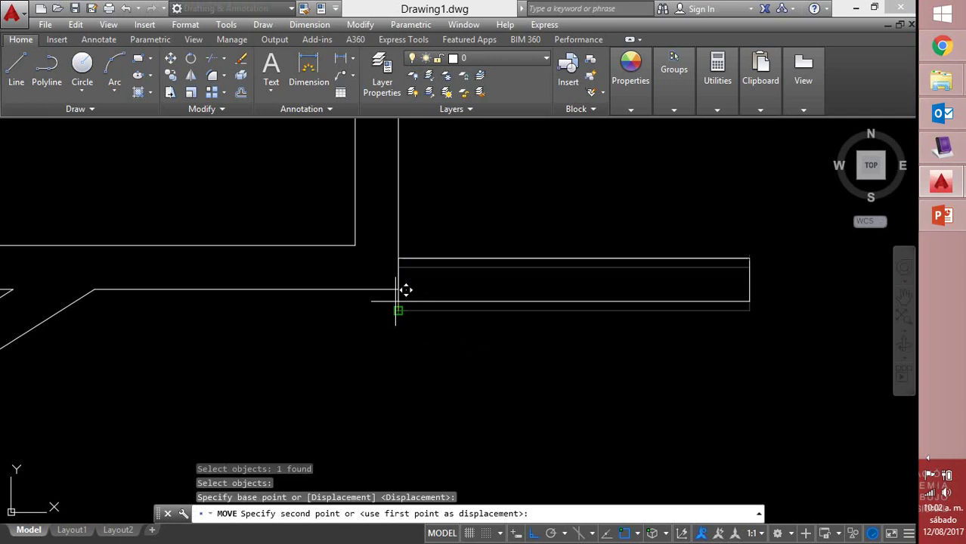
click(398, 288)
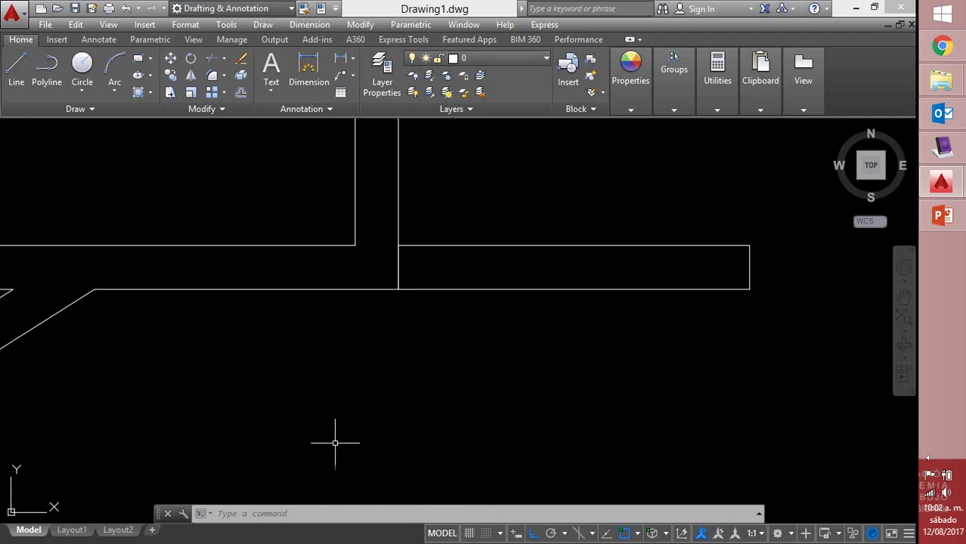
scroll(370, 225, down, 6)
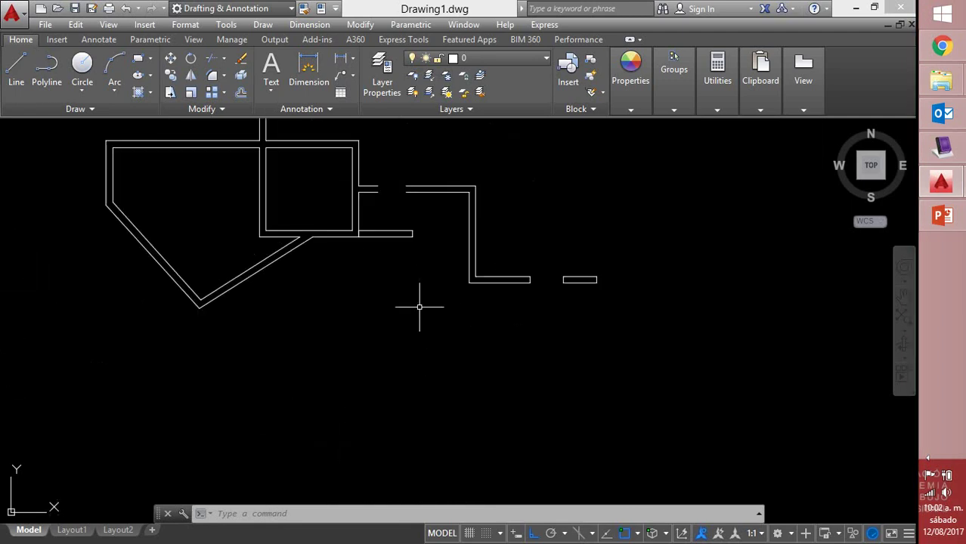
middle_drag(419, 306, 407, 460)
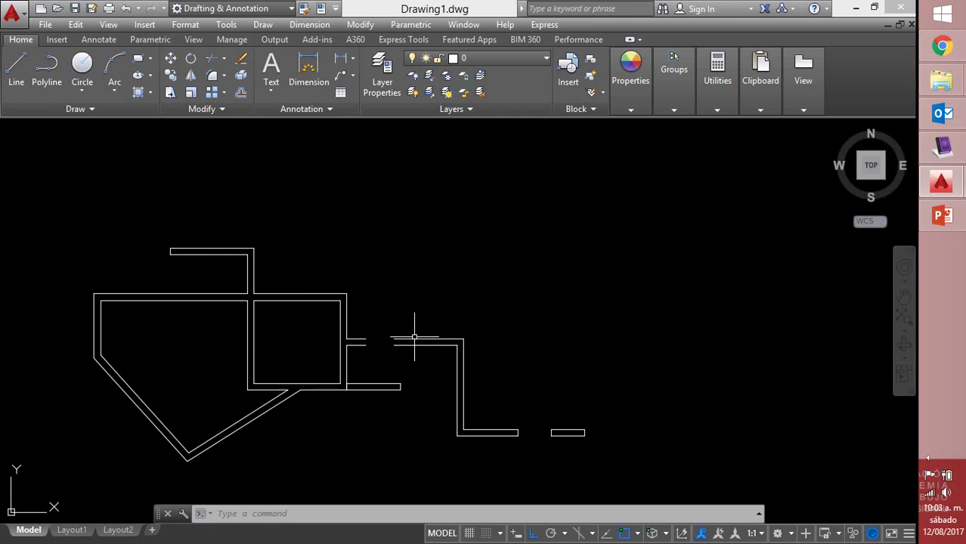
Use Weld All on the wall pieces on both sides of the upper middle gap, then end editing
click(416, 342)
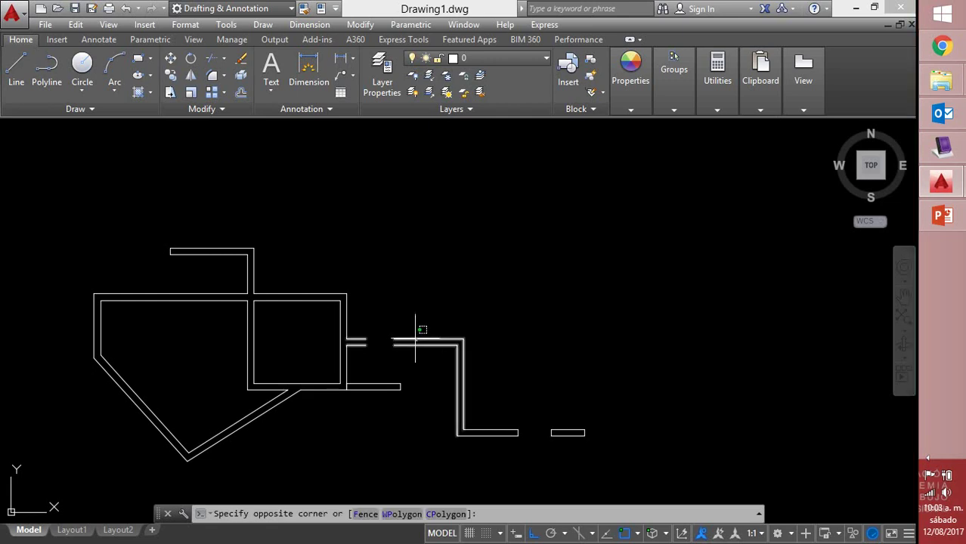
double_click(414, 340)
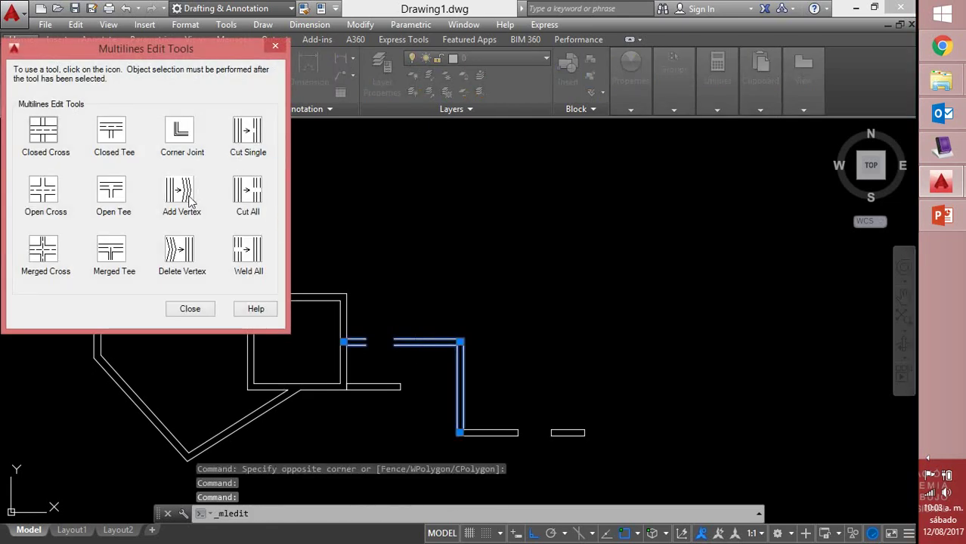
click(257, 257)
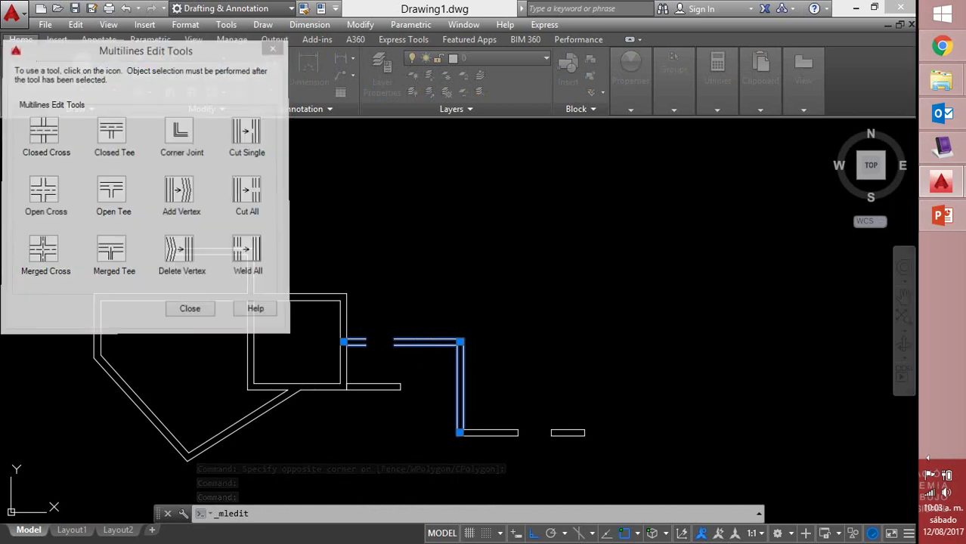
click(358, 340)
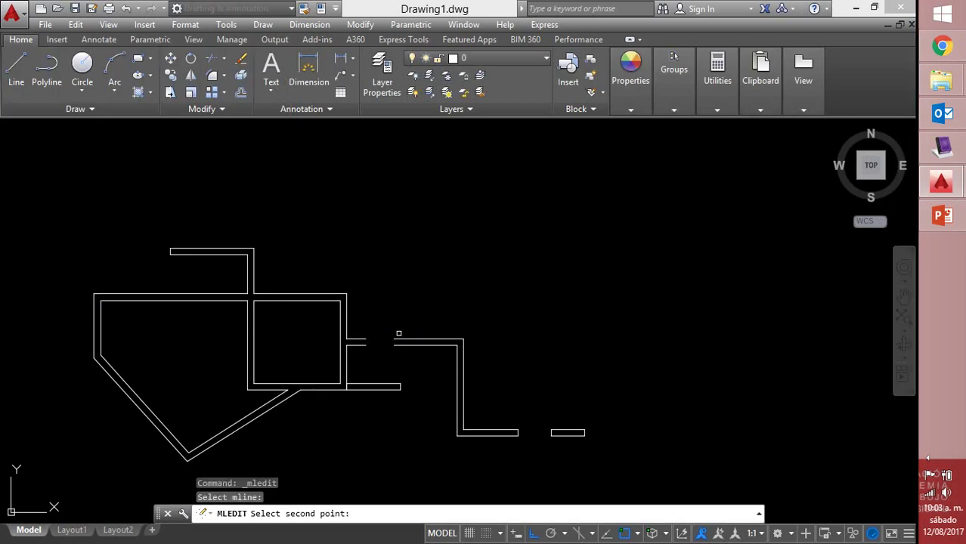
click(403, 339)
right_click(519, 320)
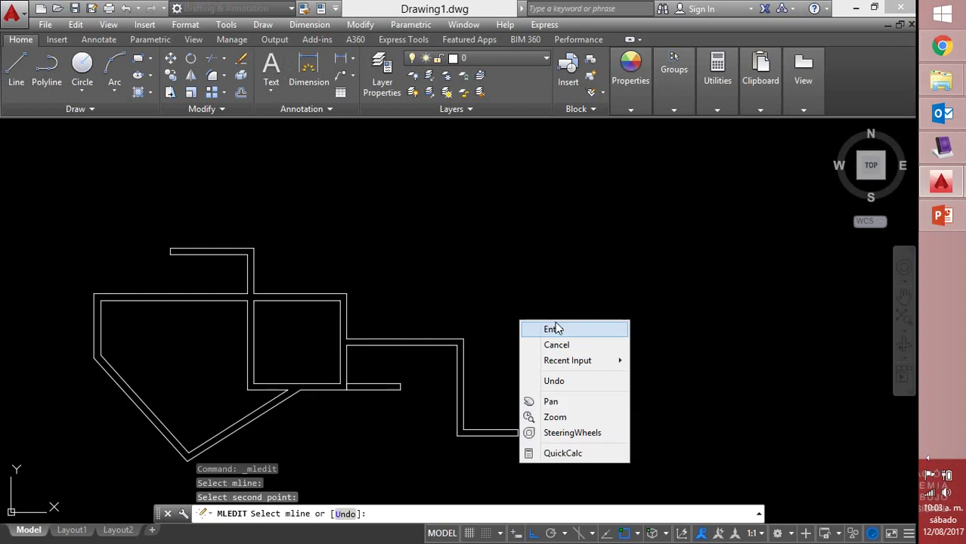
click(553, 330)
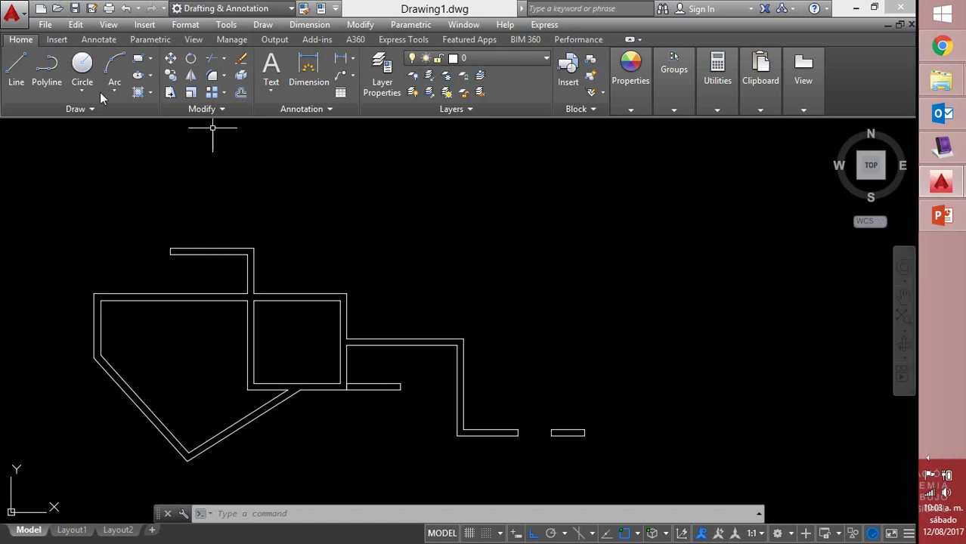
Draw a three-point arc to the right of the floor plan beside the stepped wall
click(115, 67)
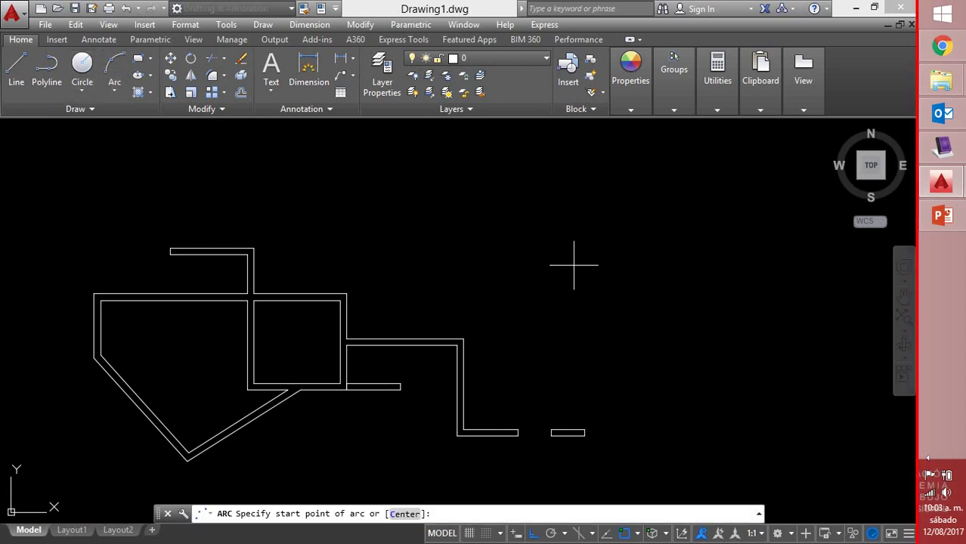
click(641, 311)
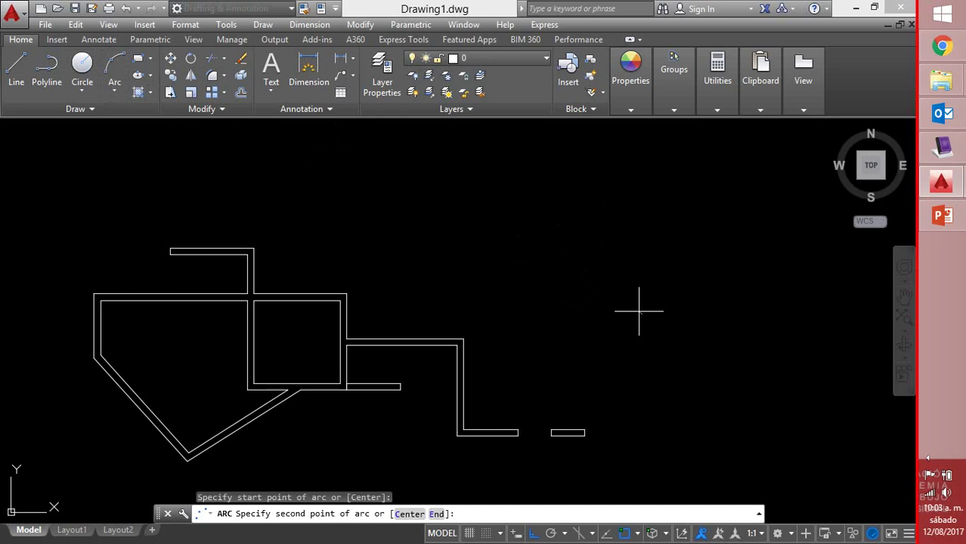
click(569, 254)
click(487, 277)
right_click(488, 277)
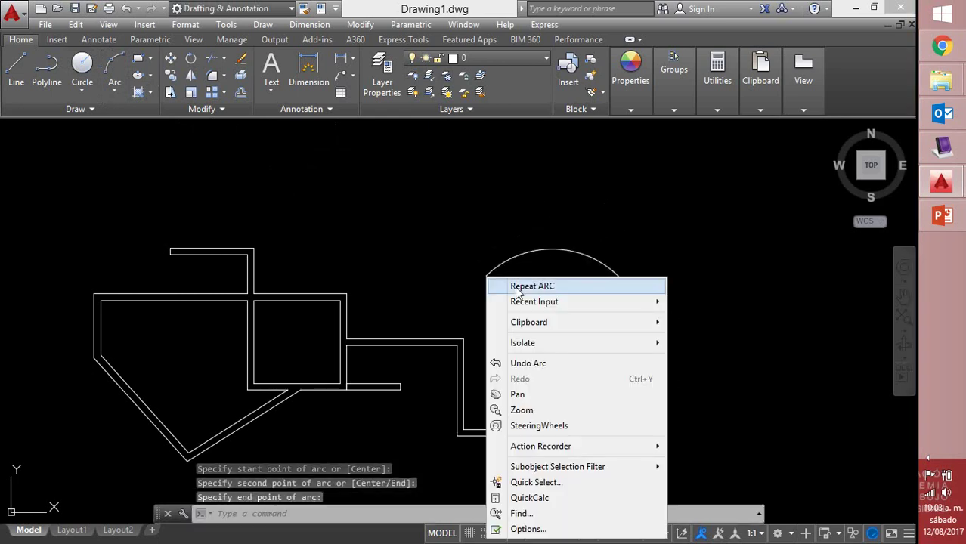
click(515, 286)
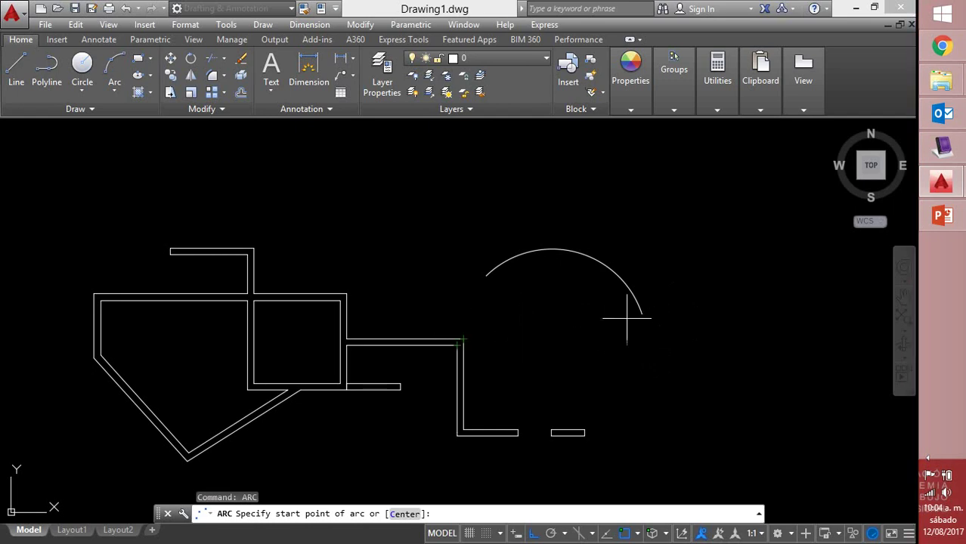
key(Escape)
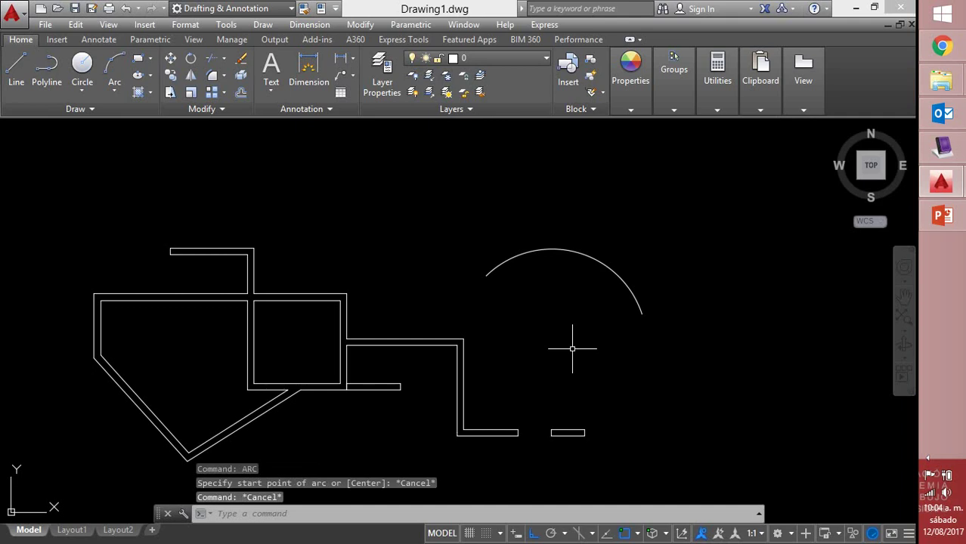
text(ml)
key(Return)
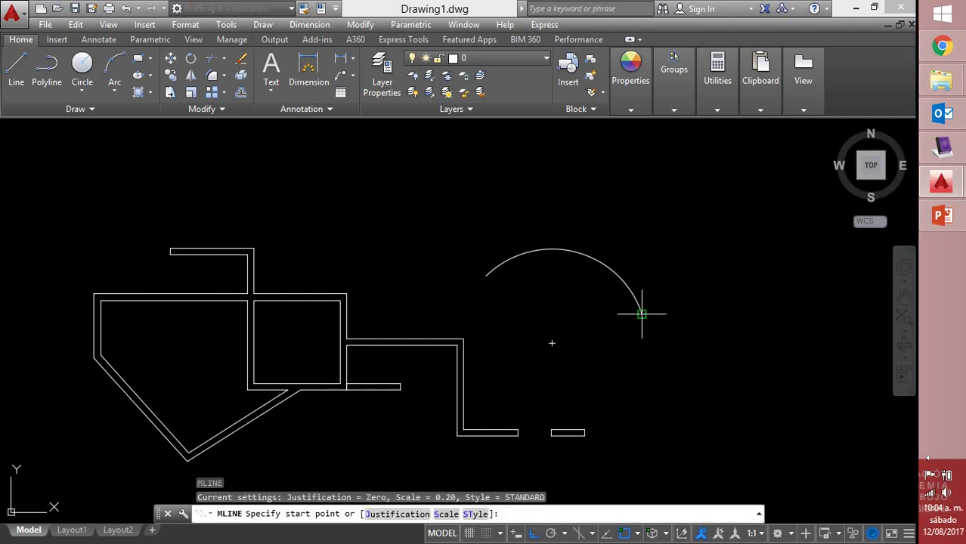
Draw a straight multiline from the arc's right endpoint to its left endpoint
click(641, 313)
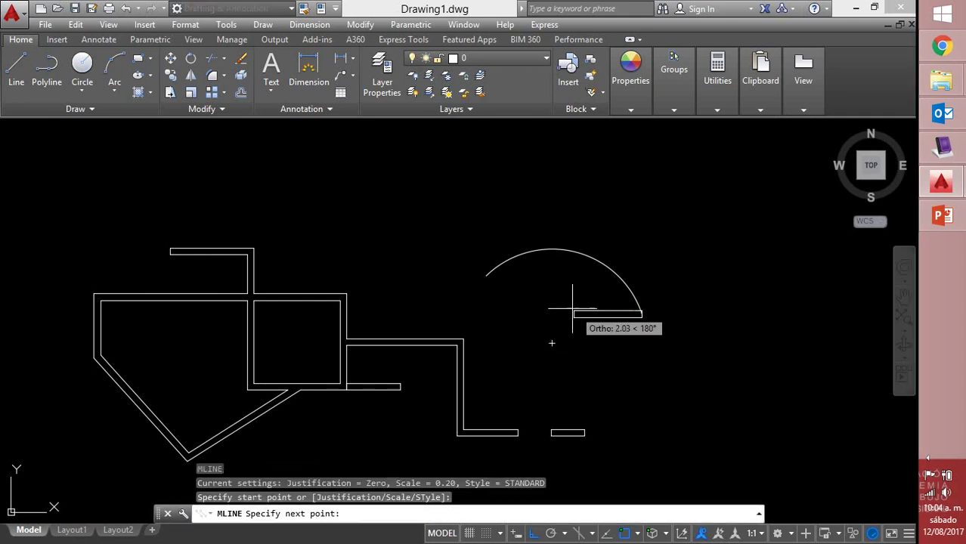
click(486, 276)
right_click(540, 271)
click(554, 280)
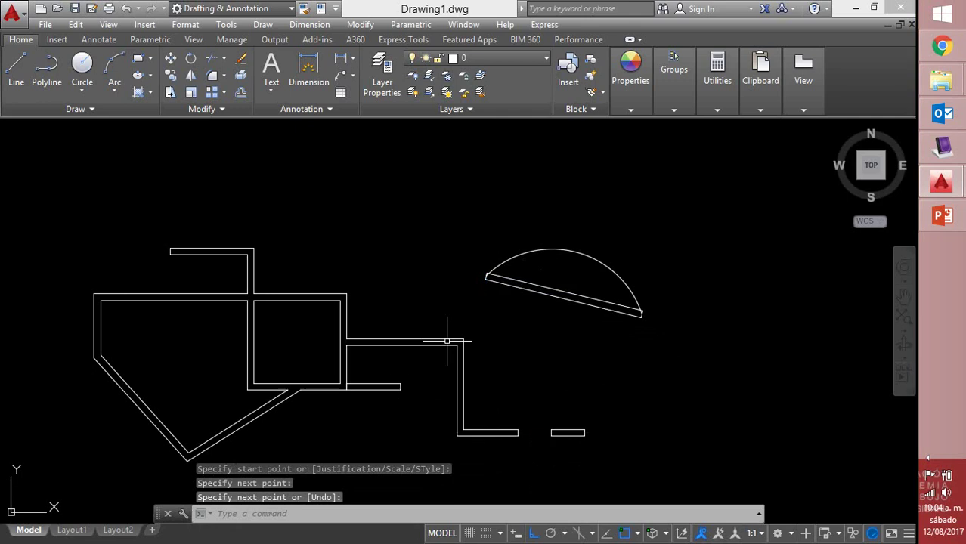
double_click(542, 297)
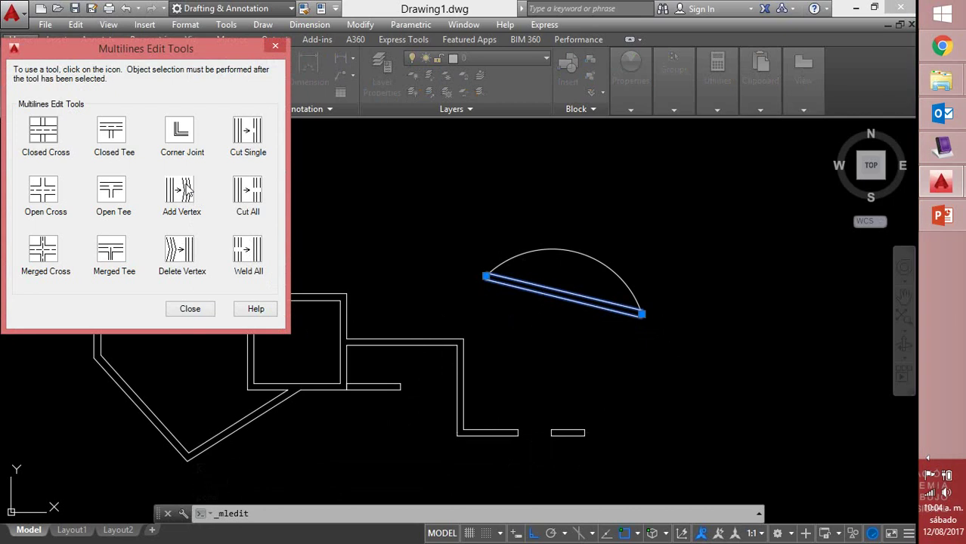
Add four vertices along the multiline under the arc, then select it to show the grips
click(186, 189)
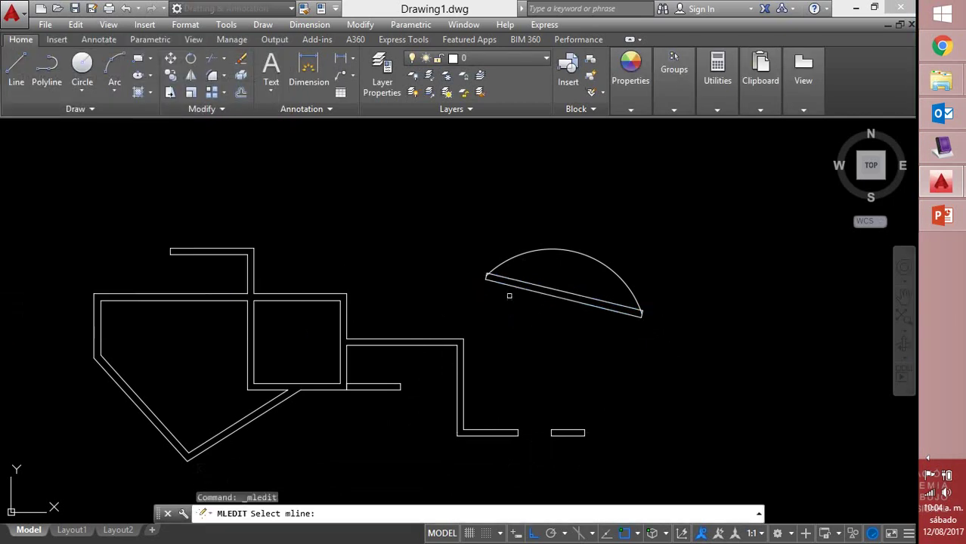
click(495, 281)
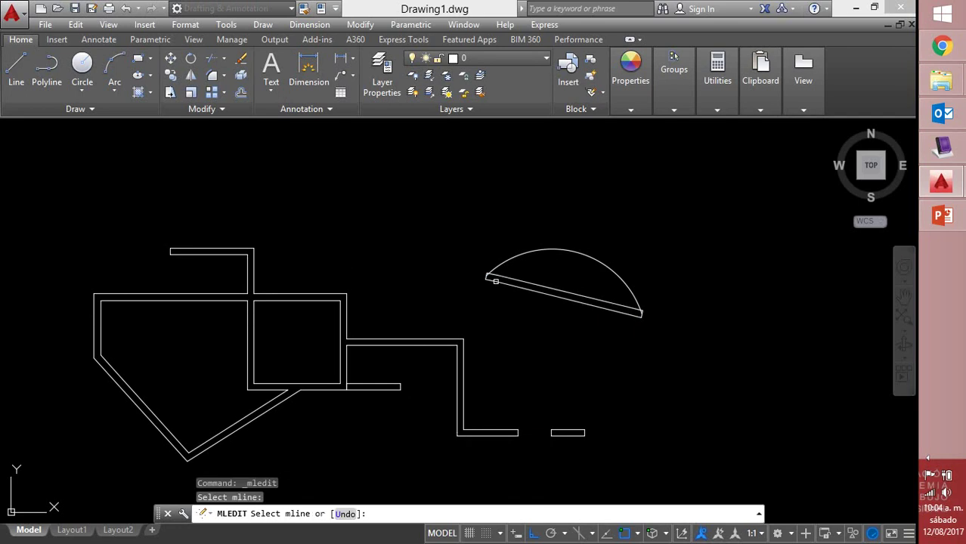
click(519, 286)
click(533, 290)
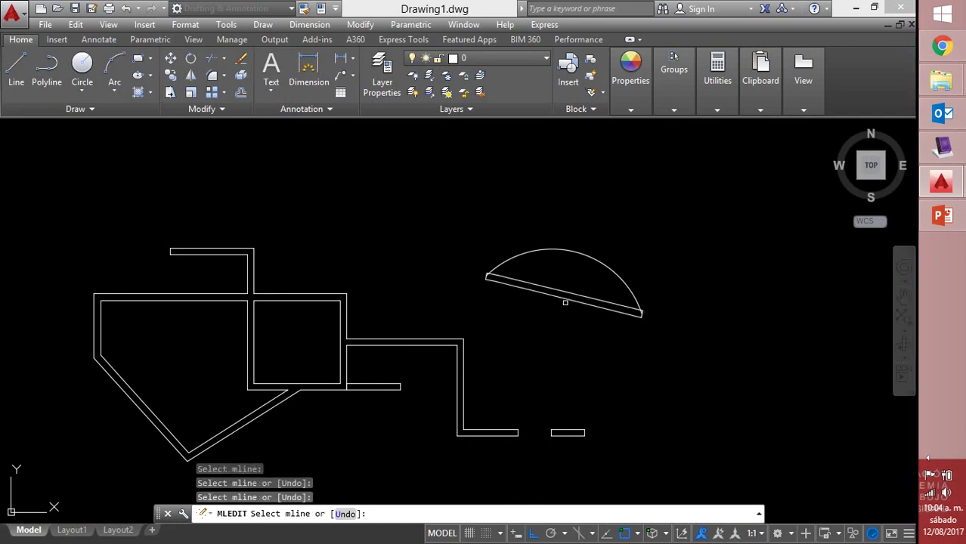
click(565, 300)
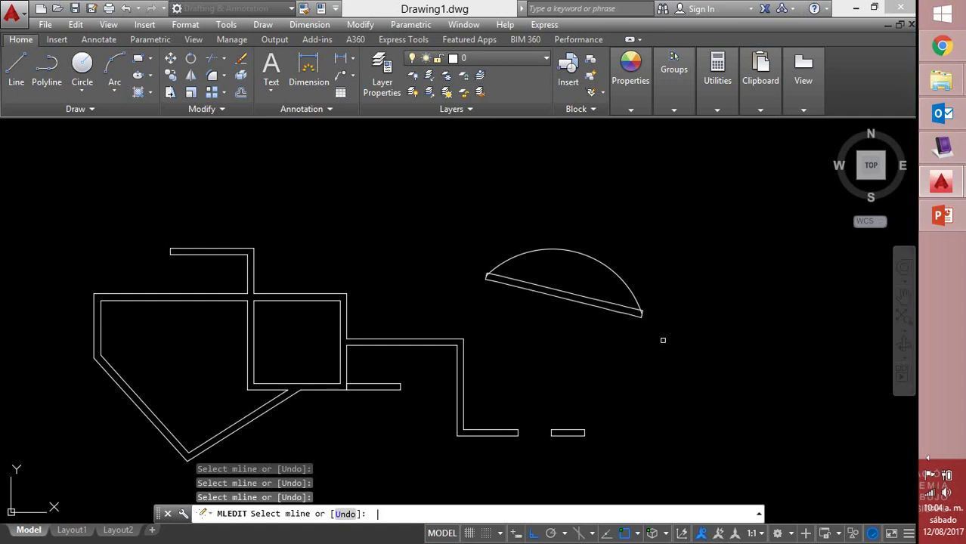
key(Return)
click(603, 300)
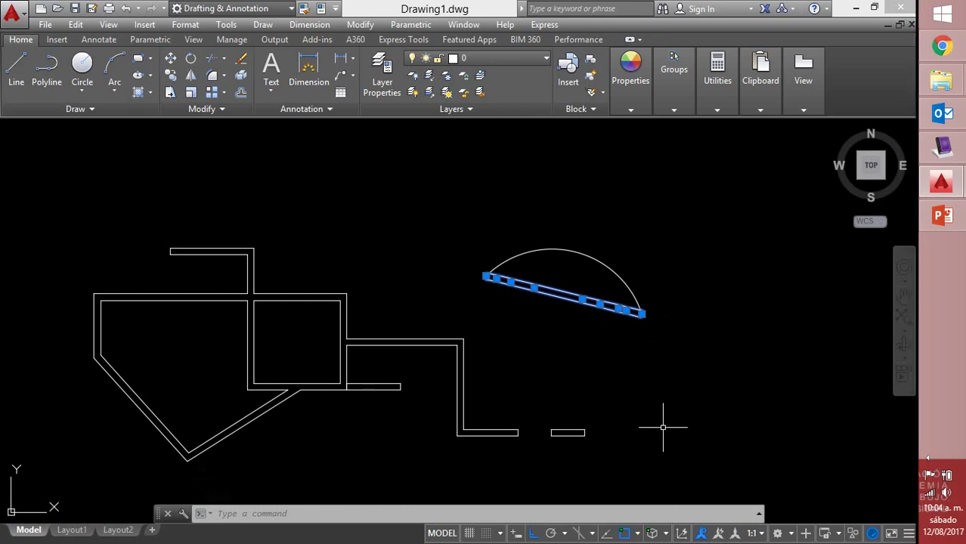
Enable the Nearest object snap from the status bar's Object Snap list
click(638, 534)
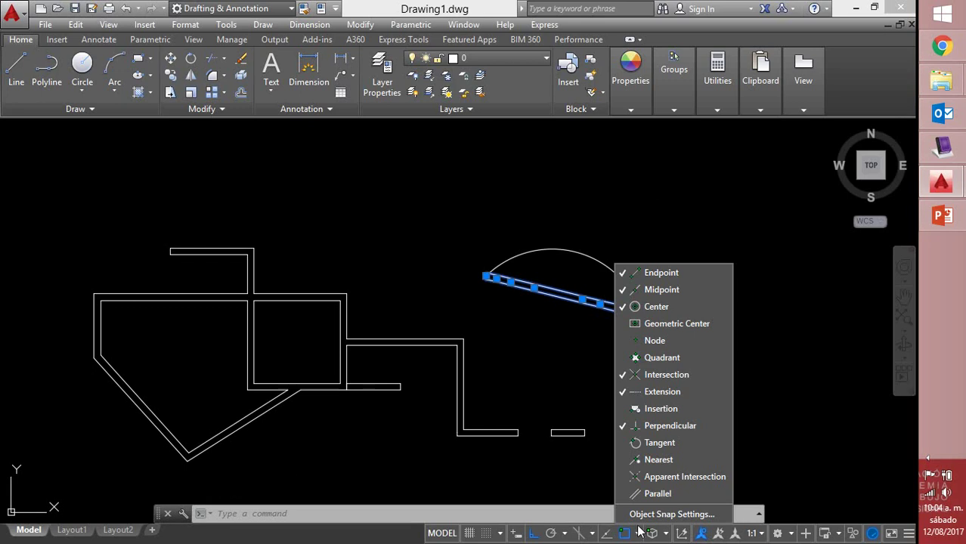
click(655, 463)
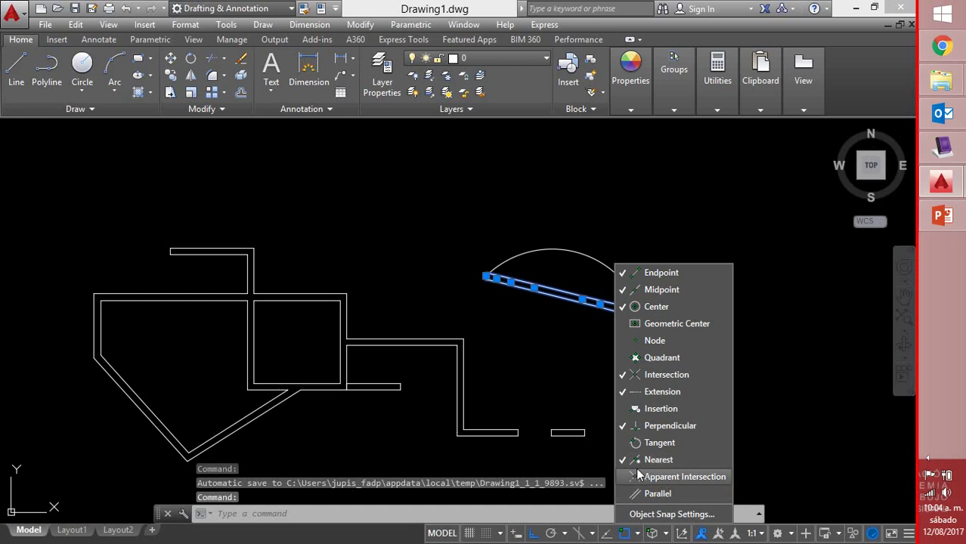
click(556, 344)
Stretch the multiline's left end and next three vertices up onto the arc
click(496, 278)
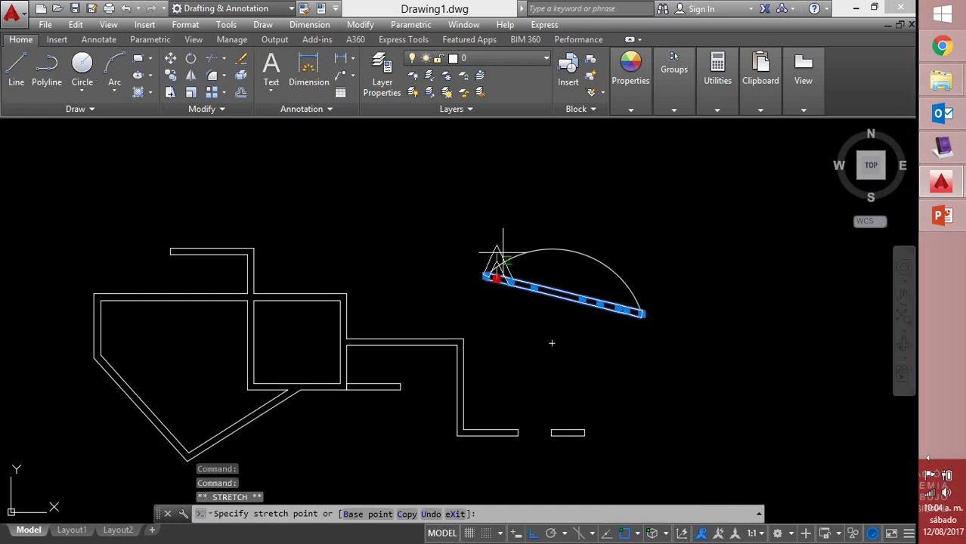
click(505, 258)
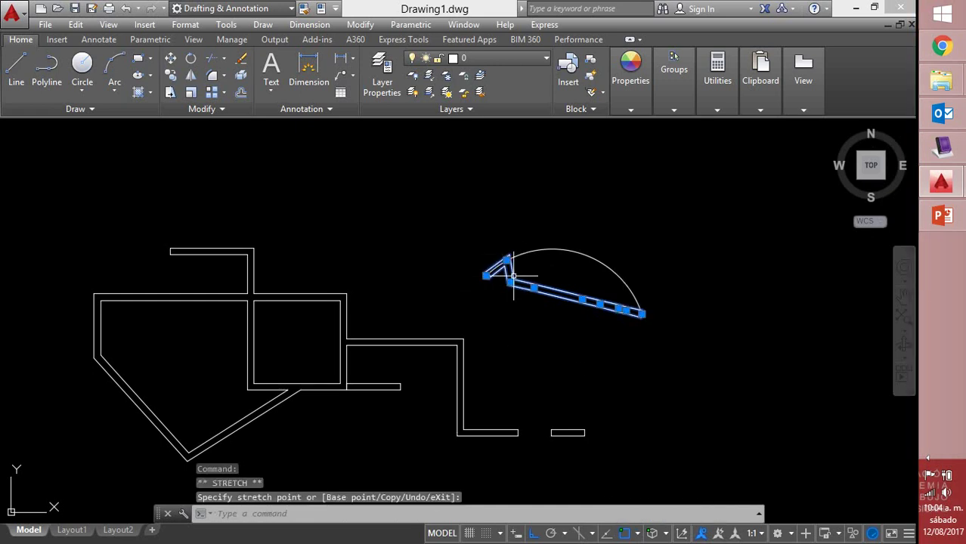
click(510, 282)
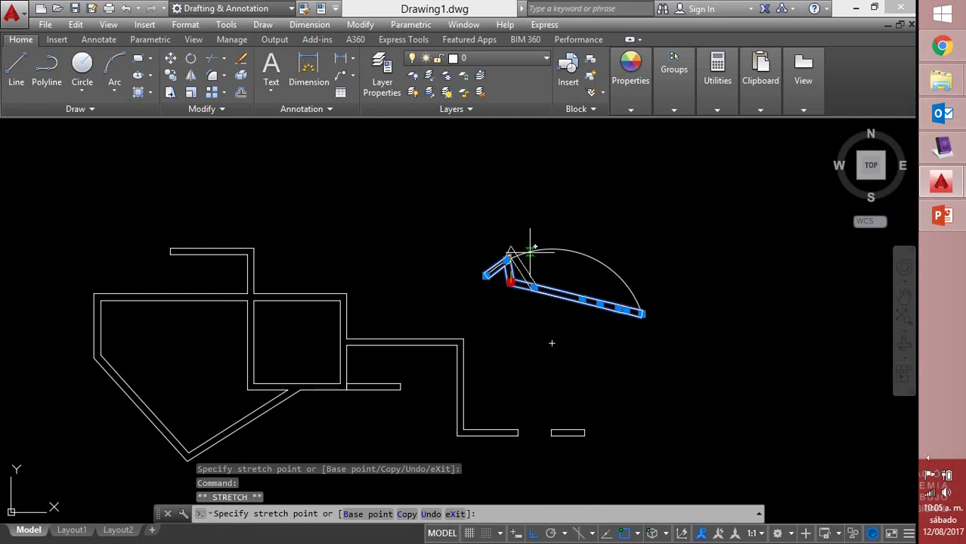
click(529, 251)
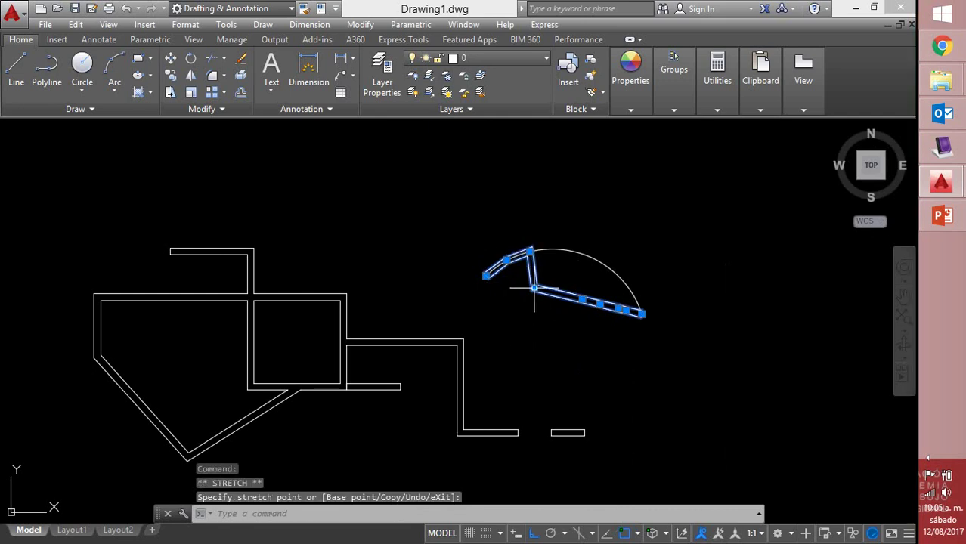
click(533, 288)
click(559, 250)
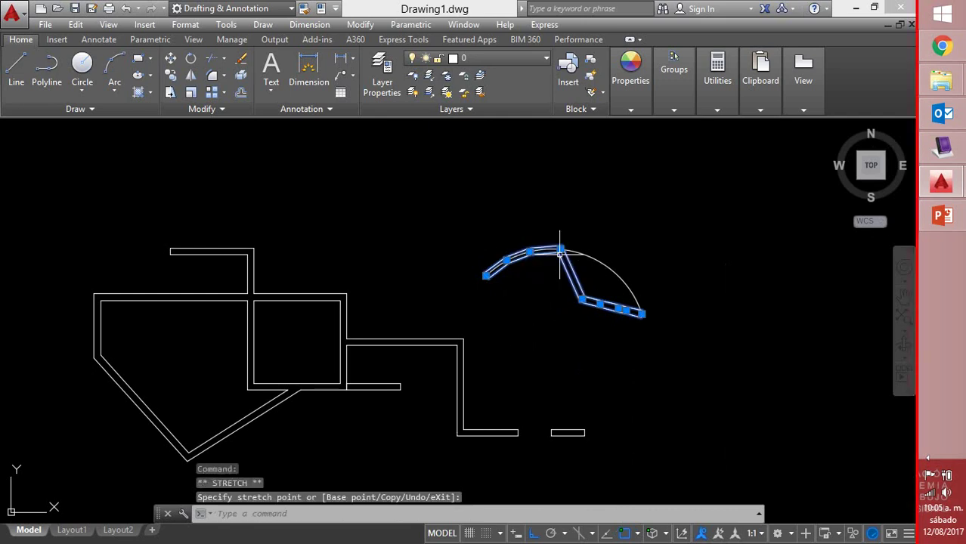
click(582, 300)
click(593, 257)
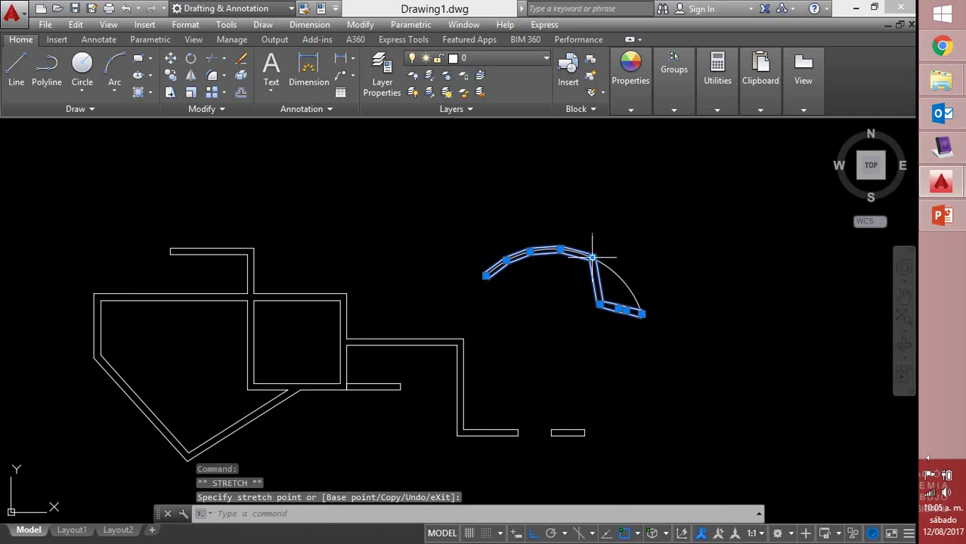
Pull the remaining vertices and the right end onto the arc, then deselect
click(599, 305)
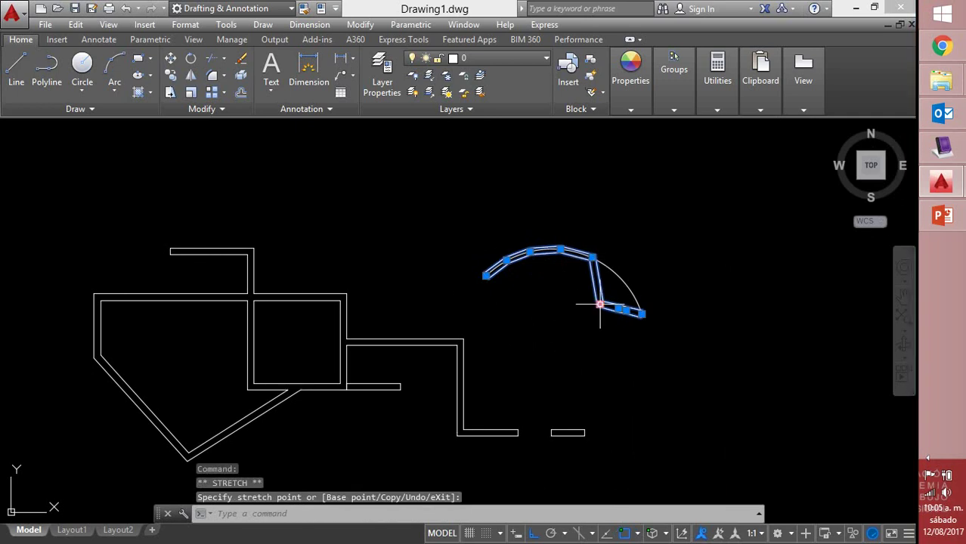
click(609, 269)
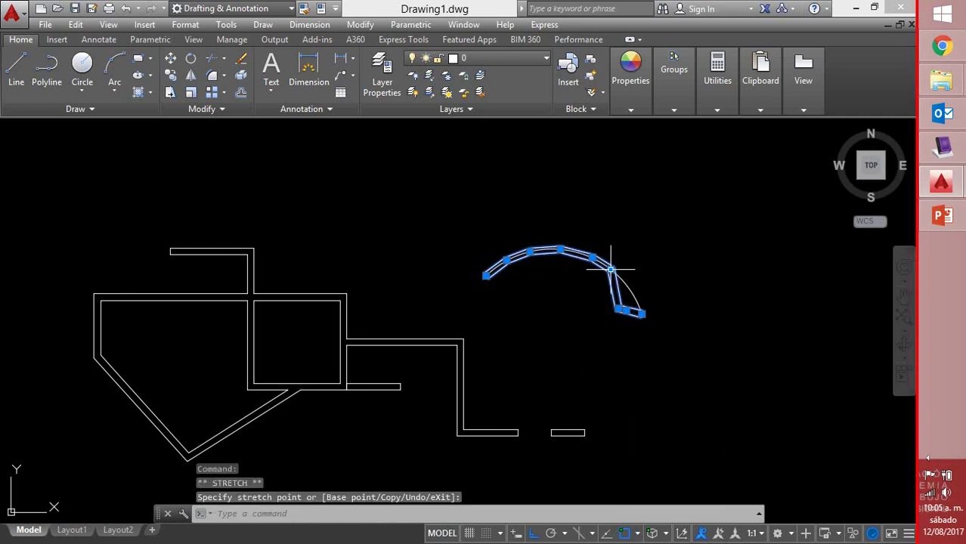
click(619, 308)
click(628, 277)
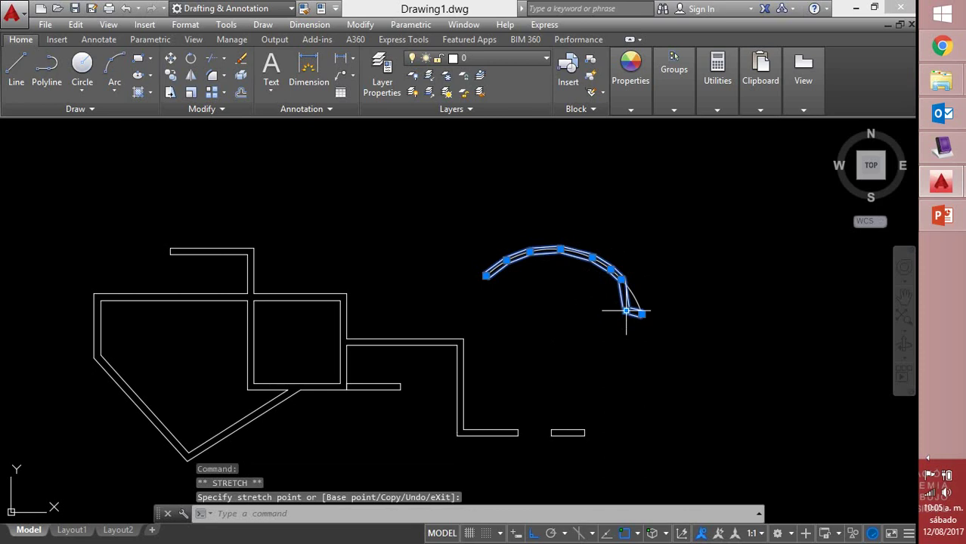
click(625, 310)
click(639, 313)
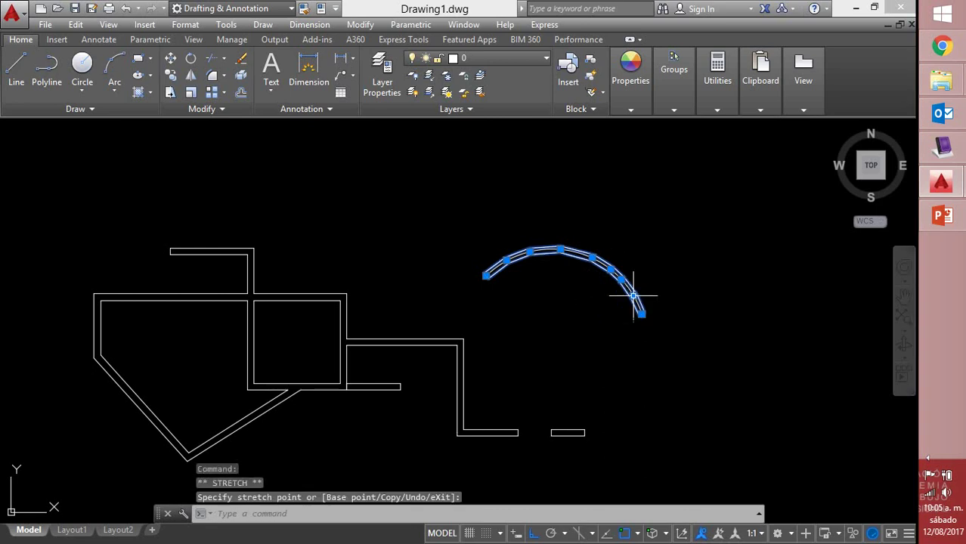
key(Escape)
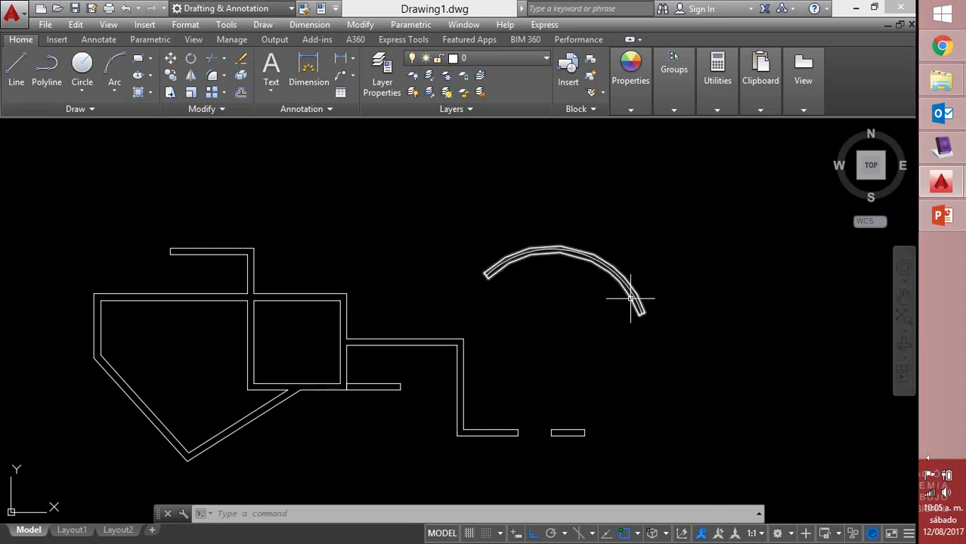
Use Multilines Edit Tools' Delete Vertex to remove the five bent vertices from the multiline
click(611, 265)
double_click(611, 265)
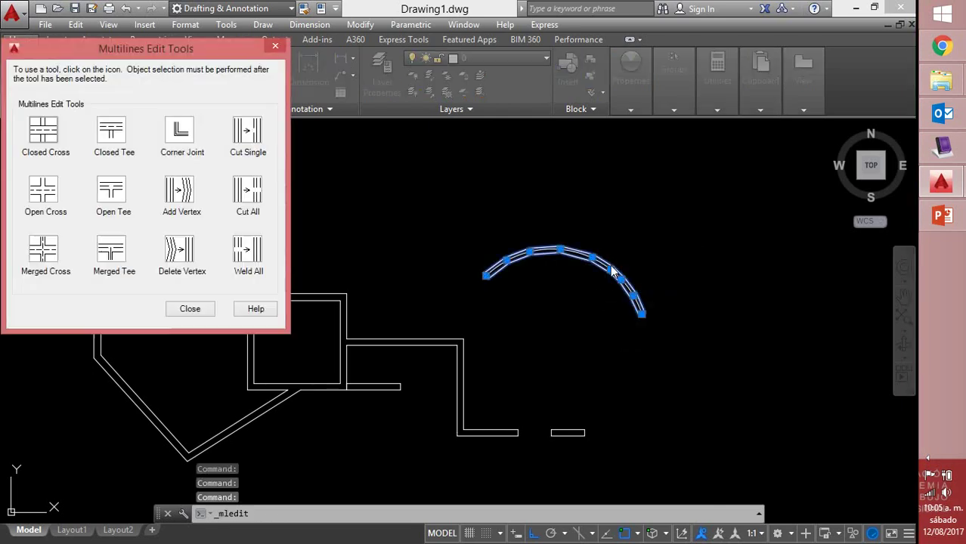
click(180, 257)
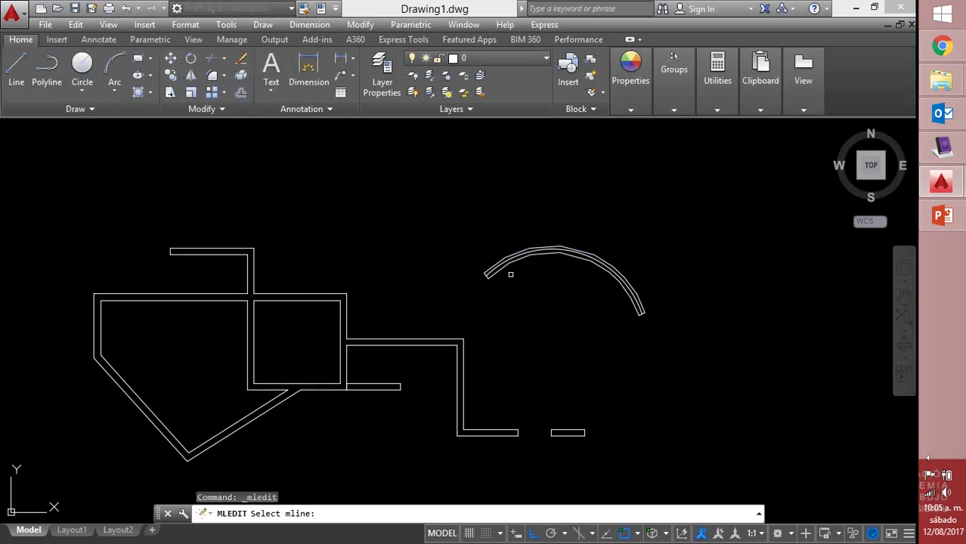
click(507, 260)
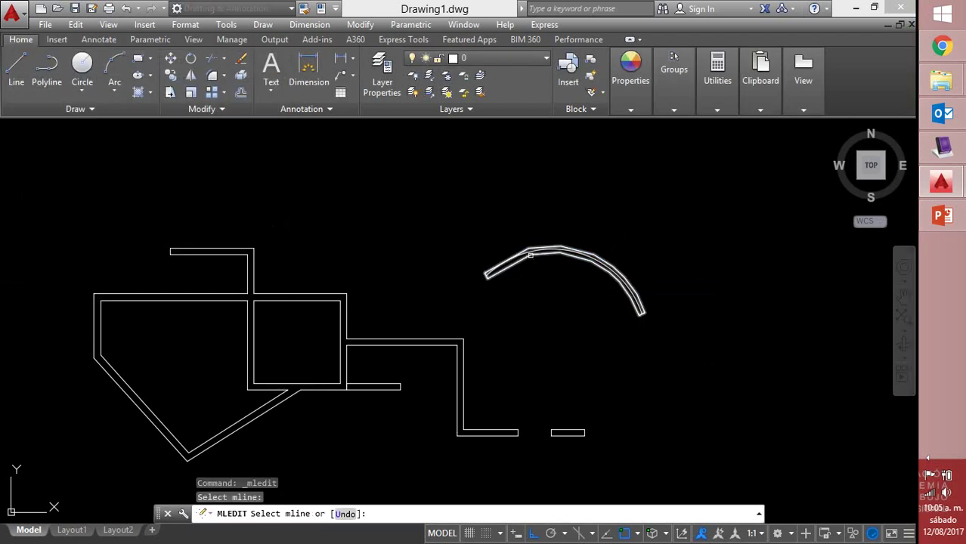
click(572, 255)
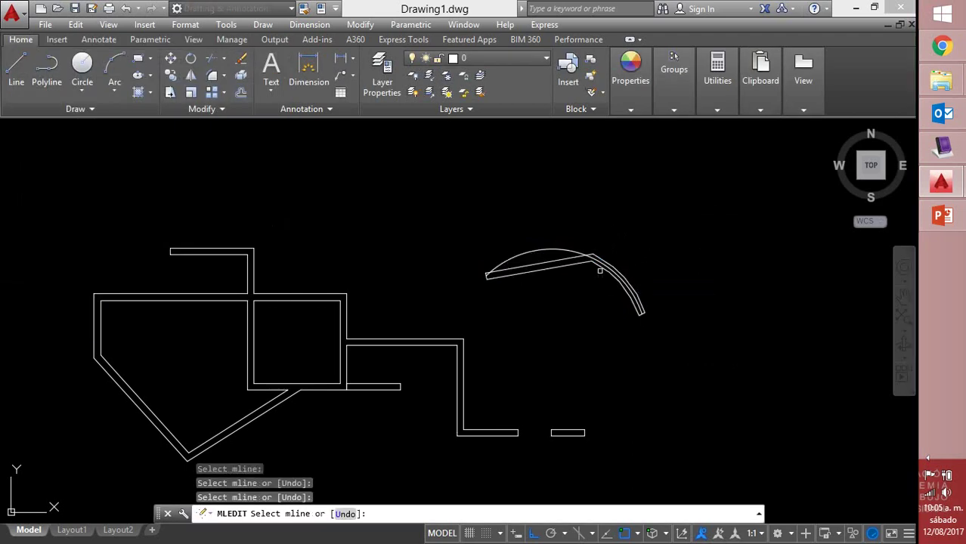
click(616, 284)
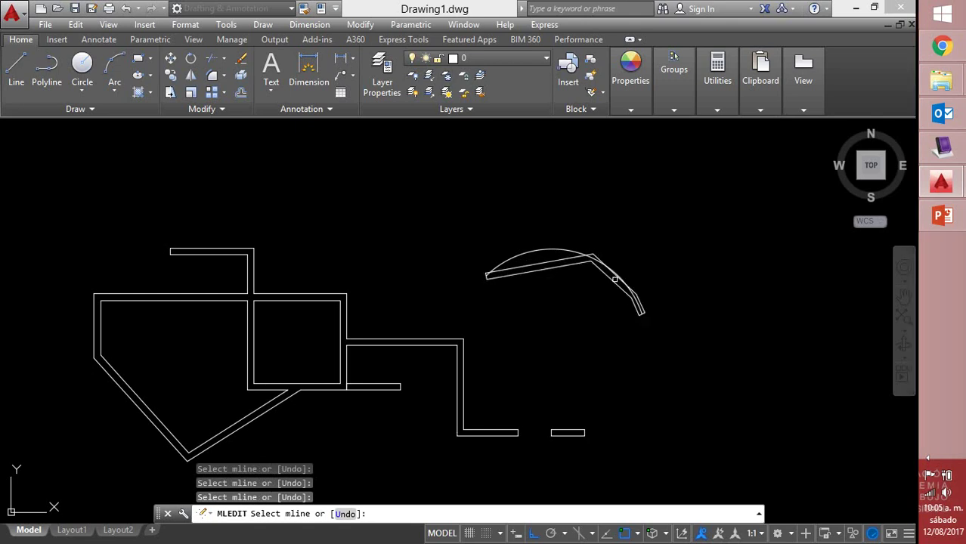
click(608, 278)
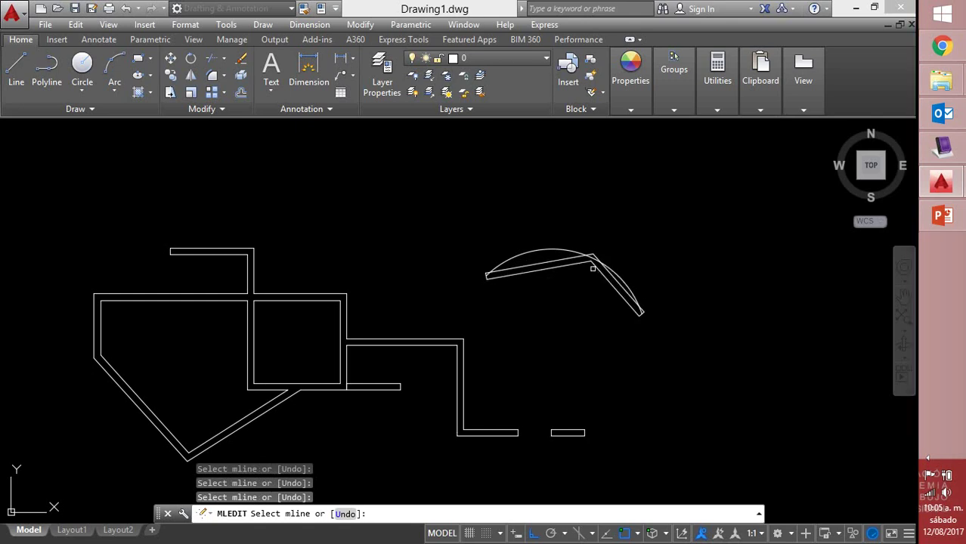
click(593, 266)
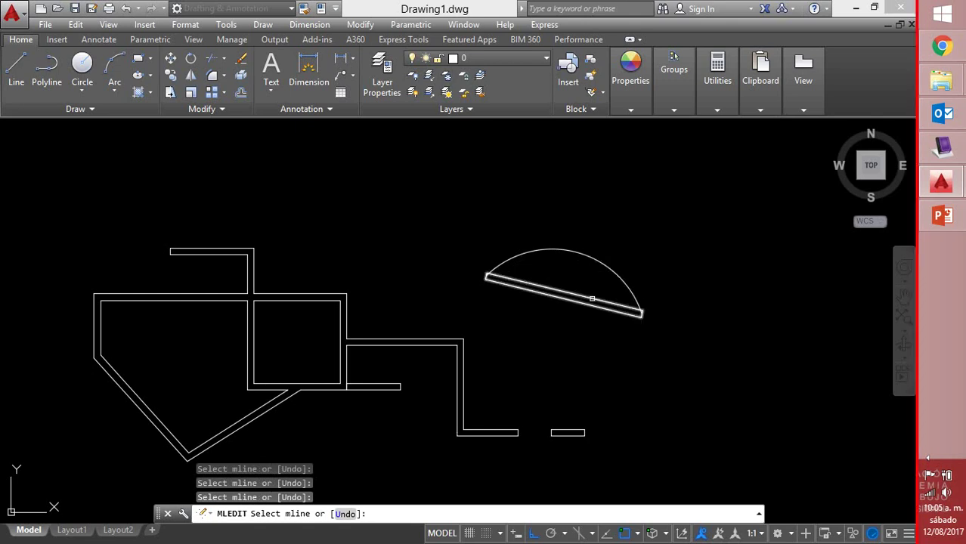
right_click(675, 321)
click(708, 330)
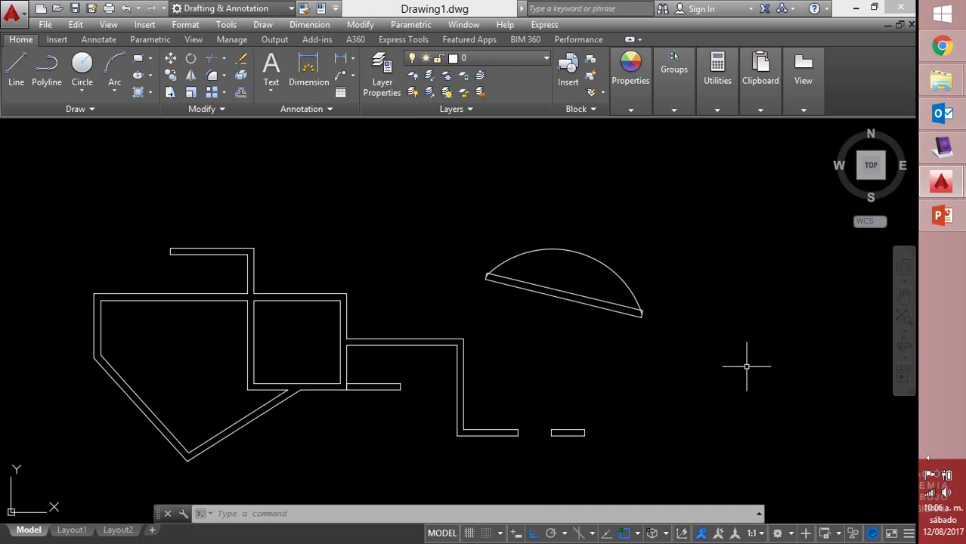
In MimioStudio Notebook, add a new page and handwrite 'CREAR ML' at its top
click(943, 148)
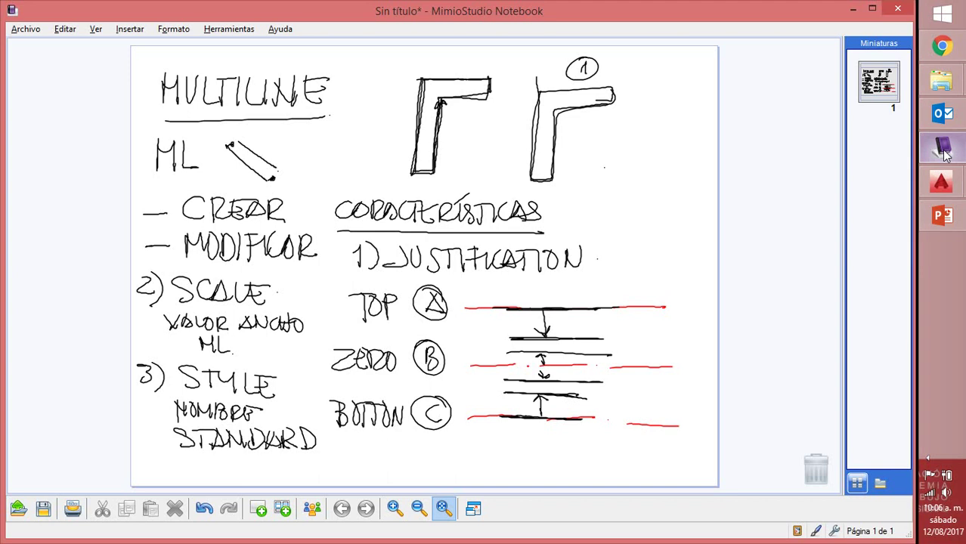
click(258, 510)
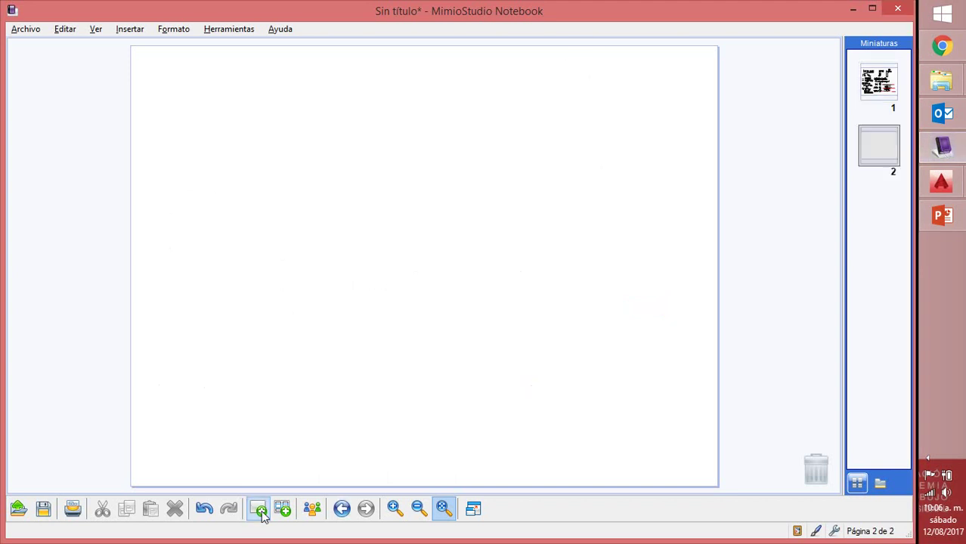
drag(174, 67, 181, 90)
mouse_move(198, 65)
mouse_down()
mouse_move(198, 88)
mouse_move(215, 89)
mouse_up()
drag(204, 75, 221, 89)
drag(233, 66, 239, 89)
drag(223, 80, 244, 89)
drag(244, 68, 261, 89)
drag(283, 86, 306, 85)
mouse_move(314, 65)
mouse_down()
mouse_move(314, 85)
mouse_move(326, 84)
mouse_up()
drag(204, 72, 225, 71)
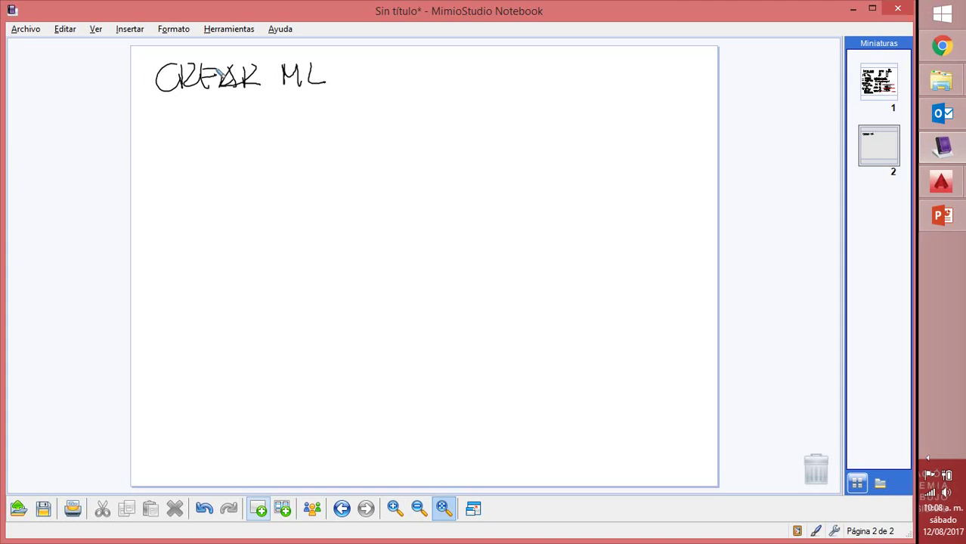
Sketch a box holding a seated figure and a stick figure, then add a roof over it
mouse_move(161, 114)
mouse_down()
mouse_move(158, 205)
mouse_move(221, 115)
mouse_move(311, 113)
mouse_move(305, 212)
mouse_up()
drag(158, 212, 303, 212)
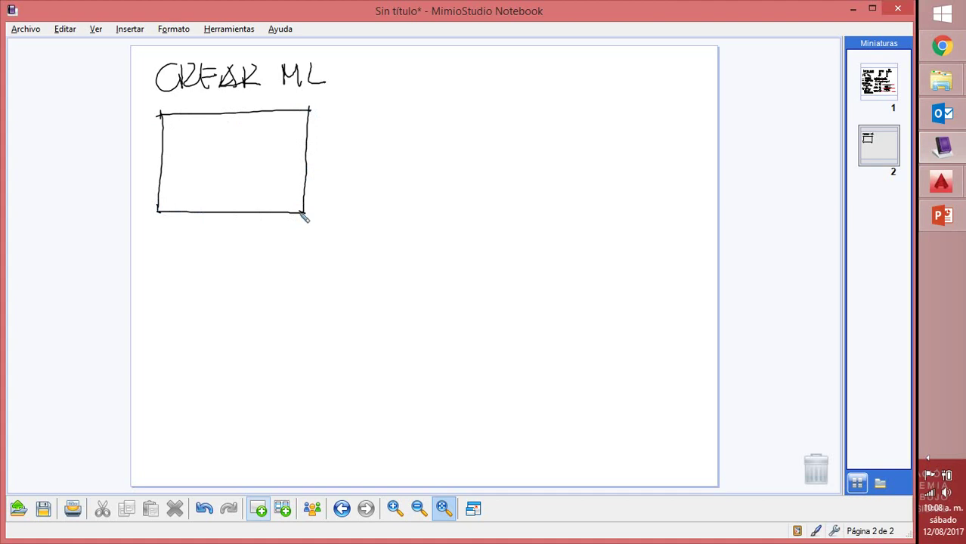
mouse_move(202, 132)
mouse_down()
mouse_move(193, 155)
mouse_move(207, 151)
mouse_move(204, 132)
mouse_move(206, 146)
mouse_move(167, 175)
mouse_move(189, 183)
mouse_move(185, 192)
mouse_move(233, 166)
mouse_move(217, 172)
mouse_move(226, 182)
mouse_move(186, 161)
mouse_move(221, 156)
mouse_up()
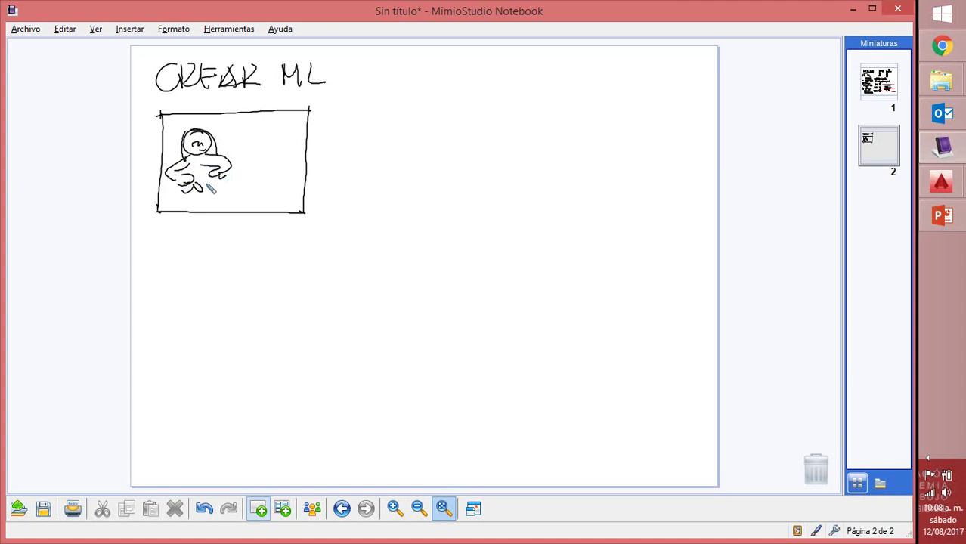
mouse_move(245, 152)
mouse_down()
mouse_move(244, 194)
mouse_move(238, 182)
mouse_move(253, 182)
mouse_move(235, 201)
mouse_move(286, 204)
mouse_up()
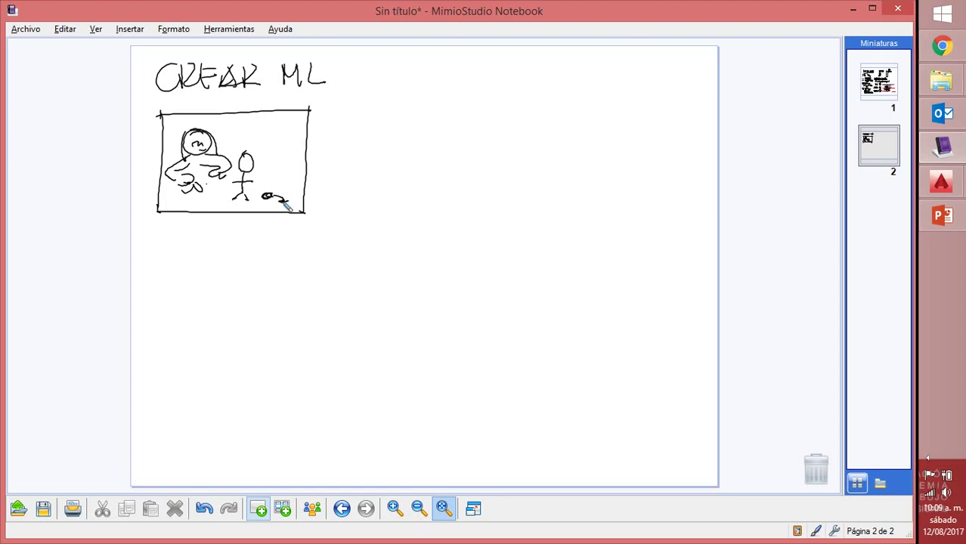
mouse_move(164, 119)
mouse_down()
mouse_move(244, 89)
mouse_move(316, 112)
mouse_up()
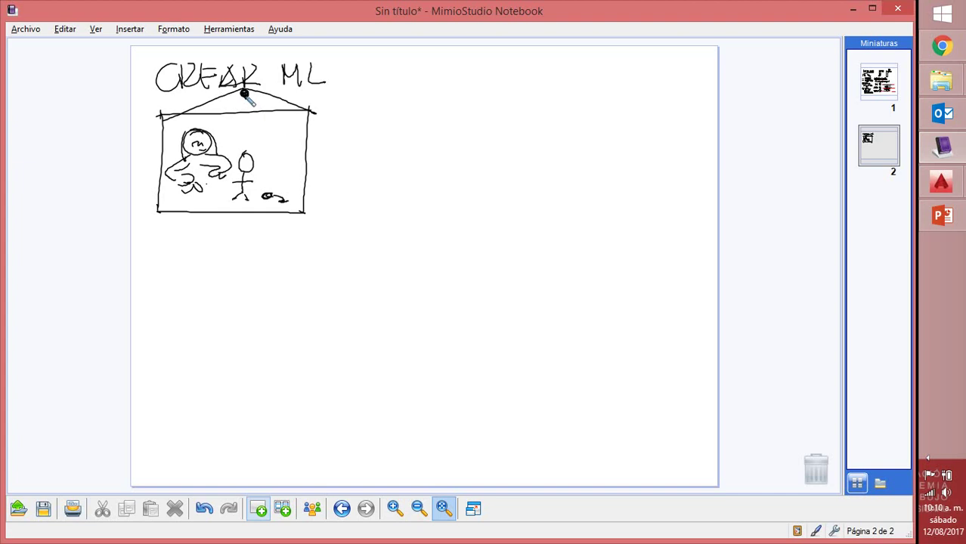
Draw a small circle with a cross inside it beside the roof's right eave
drag(327, 106, 335, 125)
mouse_move(322, 97)
mouse_down()
mouse_move(342, 118)
mouse_move(325, 99)
mouse_up()
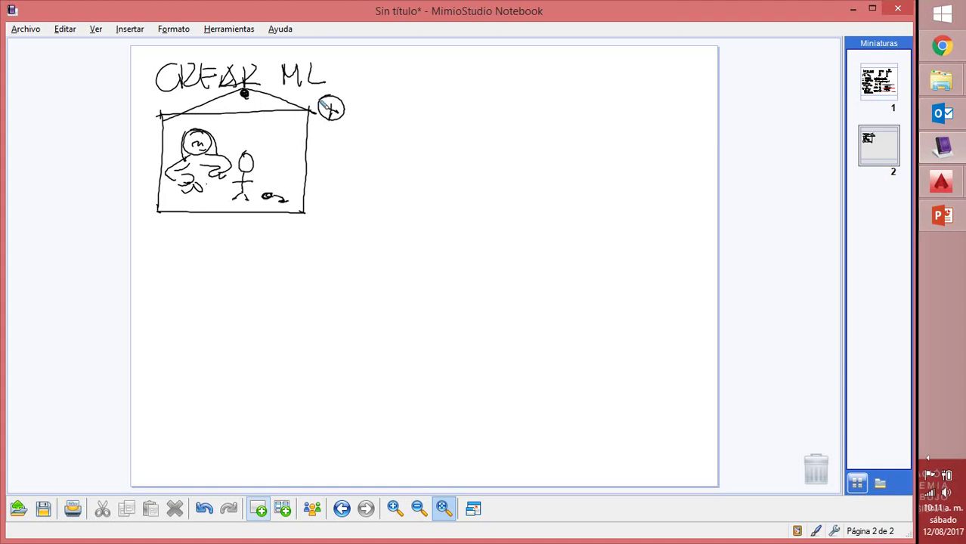
Add page 3 and handwrite the underlined title 'CREAR ML' at the top
click(259, 511)
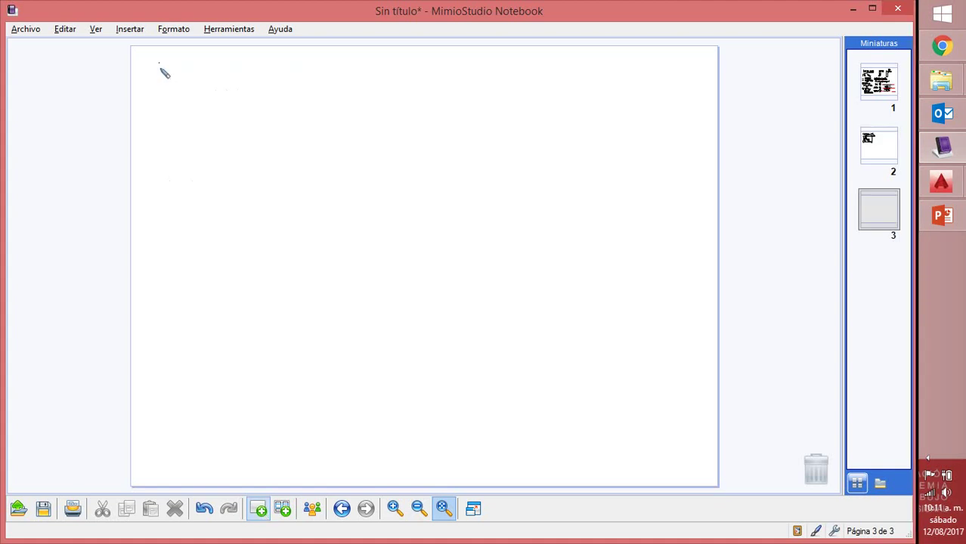
mouse_move(162, 71)
mouse_down()
mouse_move(160, 90)
mouse_move(185, 65)
mouse_move(203, 90)
mouse_move(230, 70)
mouse_move(250, 89)
mouse_up()
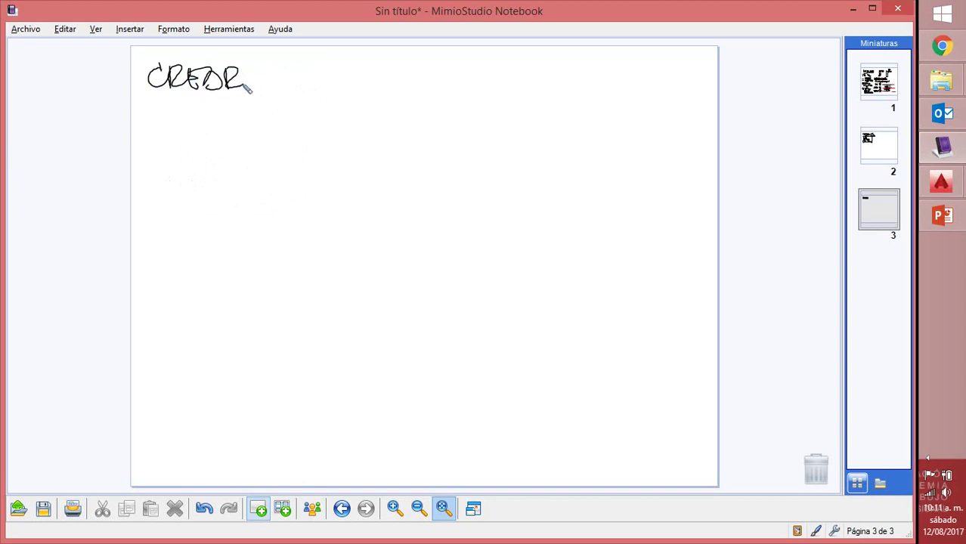
mouse_move(261, 83)
mouse_down()
mouse_move(269, 68)
mouse_move(278, 81)
mouse_move(299, 82)
mouse_up()
key(super)
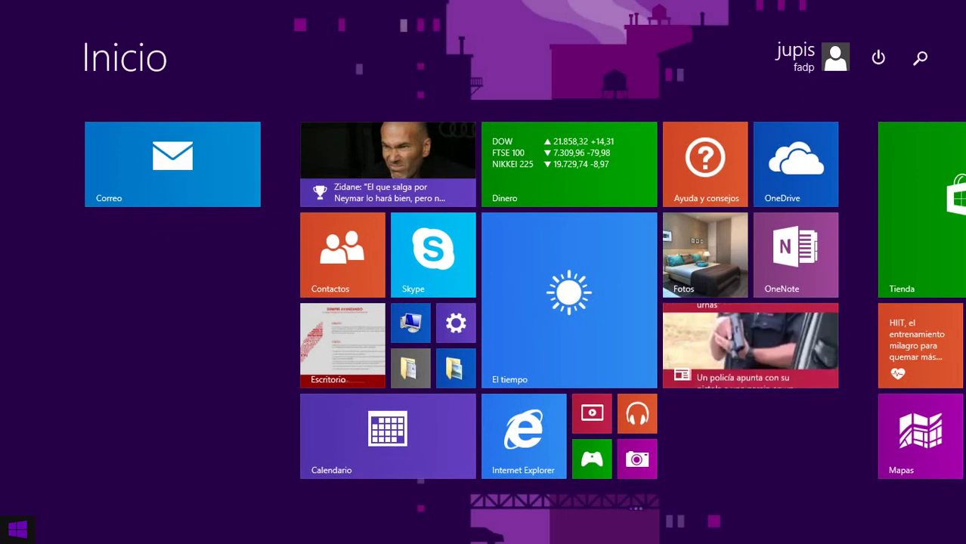
click(337, 343)
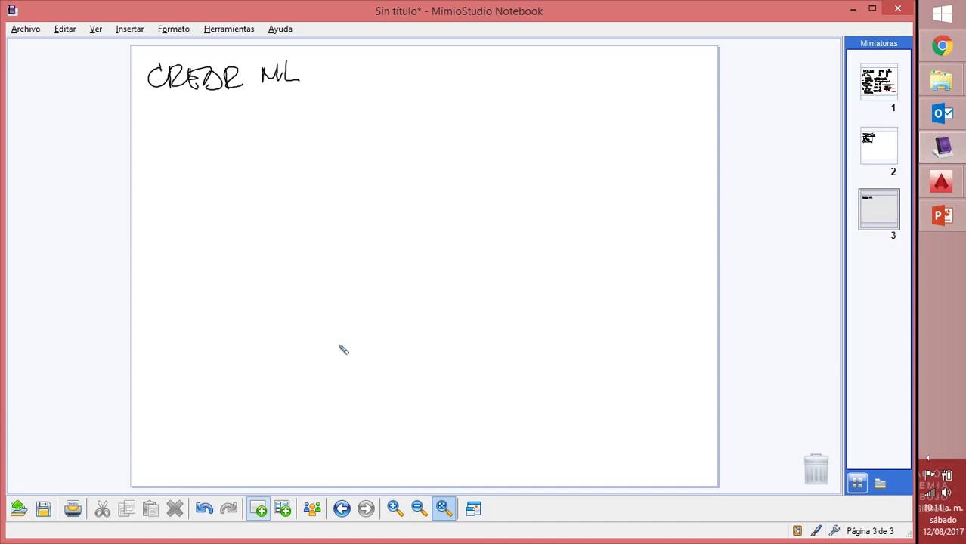
drag(152, 99, 291, 94)
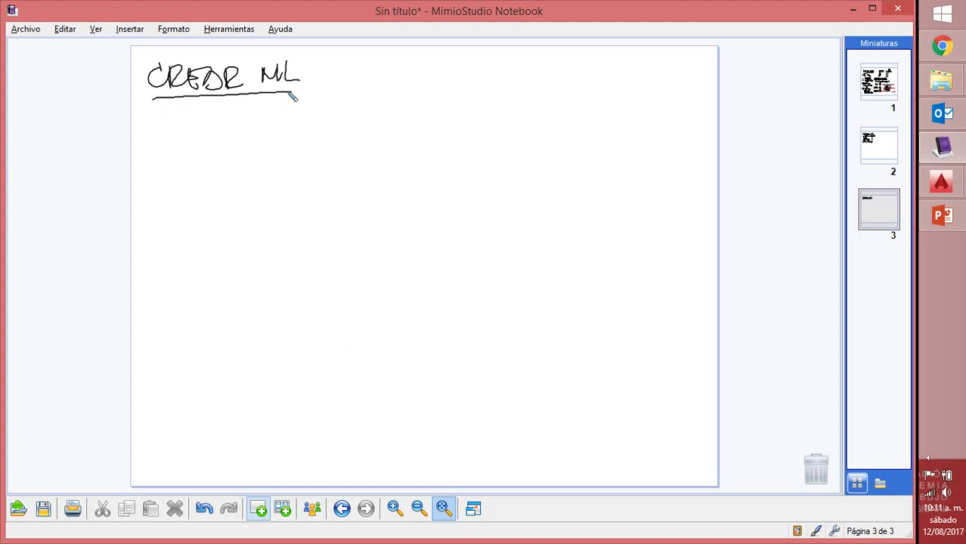
Write '1) DIBUJAR' and begin a tall jagged wall outline down the left
mouse_move(151, 129)
mouse_down()
mouse_move(172, 131)
mouse_move(194, 116)
mouse_move(202, 132)
mouse_up()
mouse_move(208, 112)
mouse_down()
mouse_move(232, 128)
mouse_move(244, 117)
mouse_move(233, 132)
mouse_move(265, 125)
mouse_move(269, 115)
mouse_move(293, 133)
mouse_up()
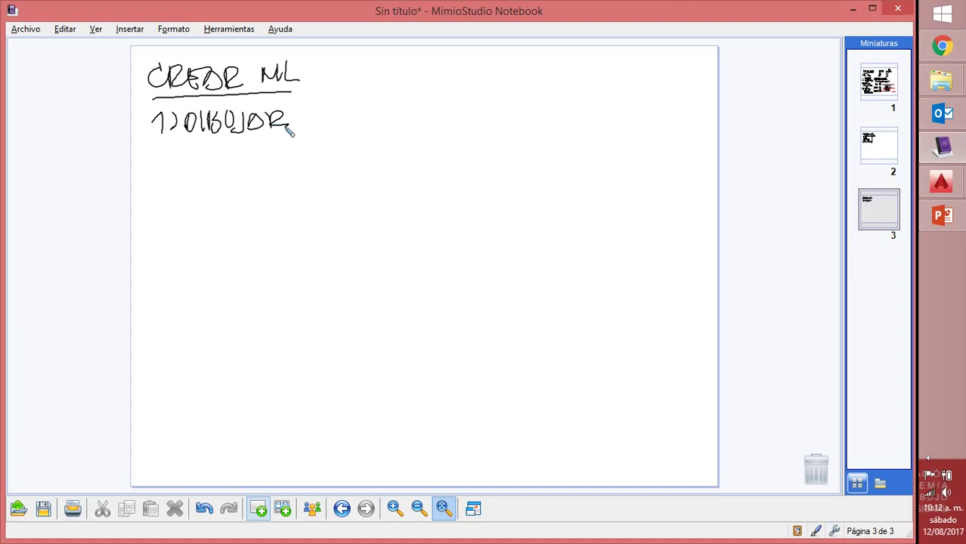
mouse_move(158, 157)
mouse_down()
mouse_move(194, 156)
mouse_move(215, 181)
mouse_move(154, 194)
mouse_move(167, 259)
mouse_move(155, 261)
mouse_move(170, 295)
mouse_move(158, 328)
mouse_move(173, 330)
mouse_move(175, 368)
mouse_move(163, 368)
mouse_move(182, 399)
mouse_move(167, 445)
mouse_up()
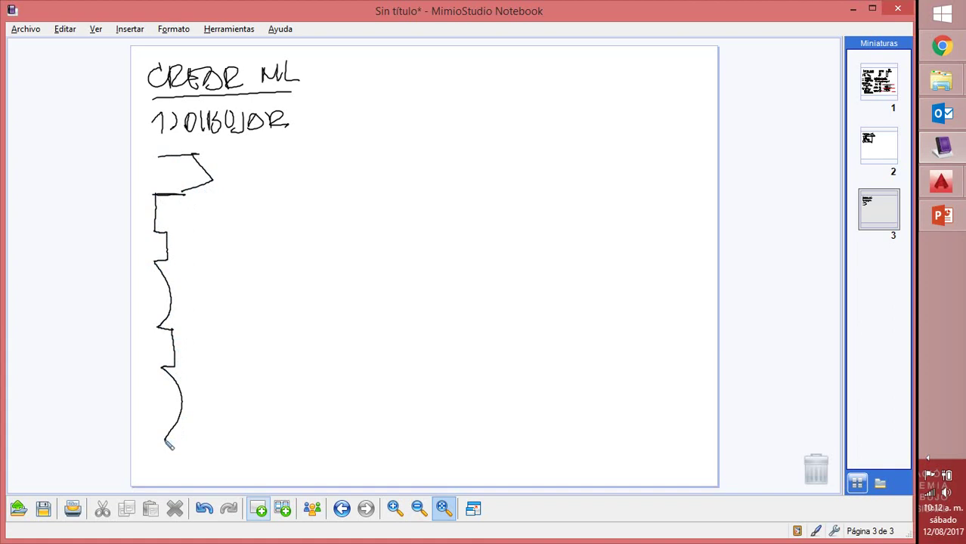
Extend the outline, add two cloud shapes off it, and write '2) CARACTER COLOR y FORMA'
drag(165, 440, 179, 479)
drag(154, 210, 183, 210)
drag(191, 225, 176, 214)
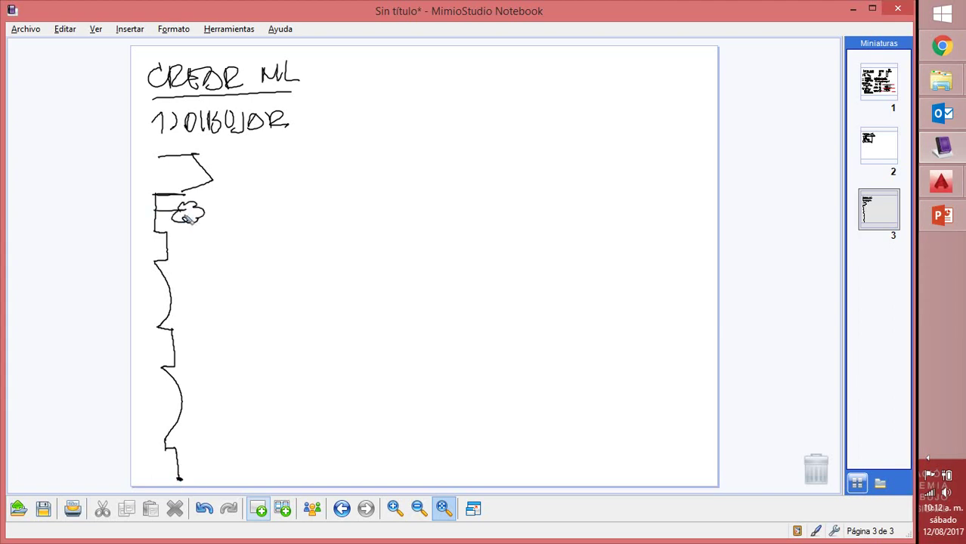
mouse_move(176, 348)
mouse_down()
mouse_move(221, 354)
mouse_move(203, 355)
mouse_up()
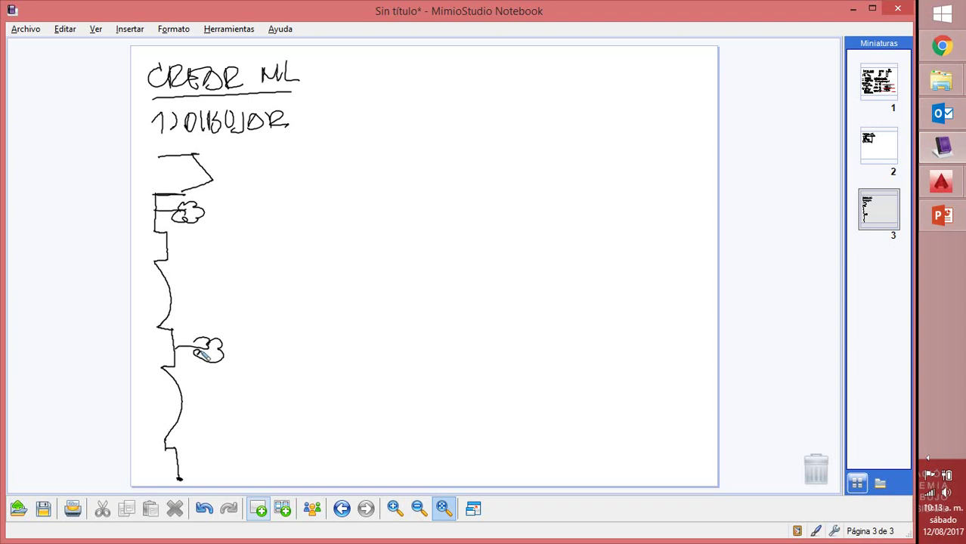
mouse_move(318, 113)
mouse_down()
mouse_move(365, 130)
mouse_move(390, 116)
mouse_move(424, 133)
mouse_up()
mouse_move(320, 140)
mouse_down()
mouse_move(352, 156)
mouse_move(366, 144)
mouse_move(387, 164)
mouse_move(404, 146)
mouse_move(419, 160)
mouse_move(452, 163)
mouse_up()
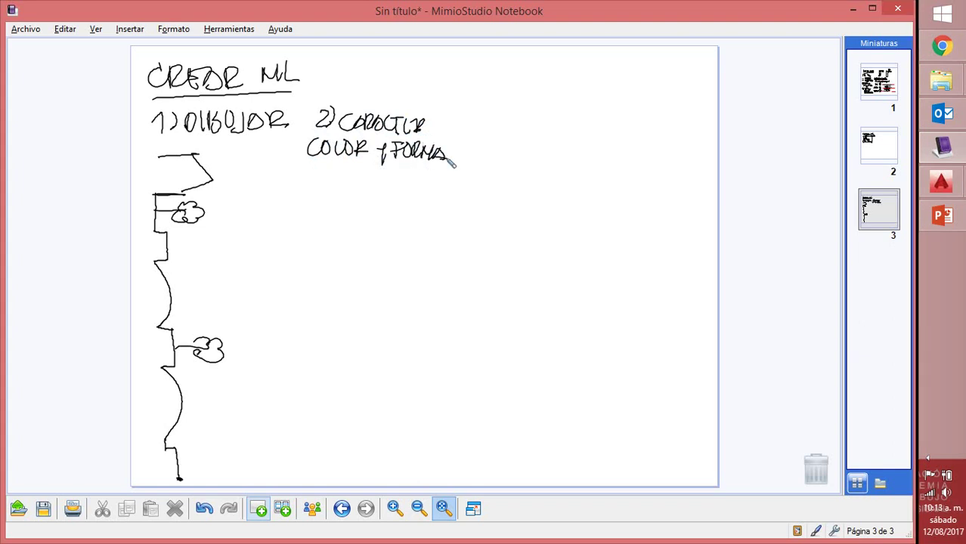
Show the floating tools palette and draw a black line right of the upper cloud
click(227, 31)
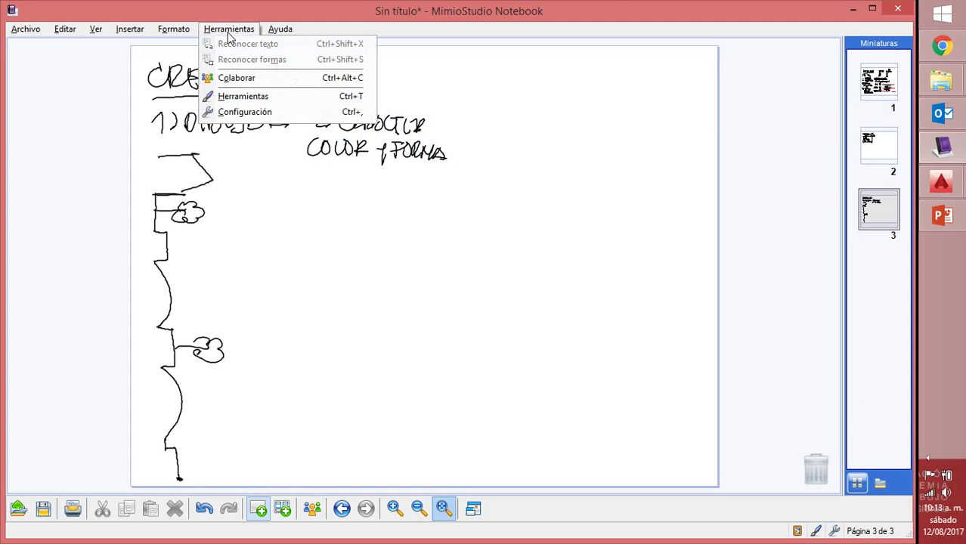
click(243, 95)
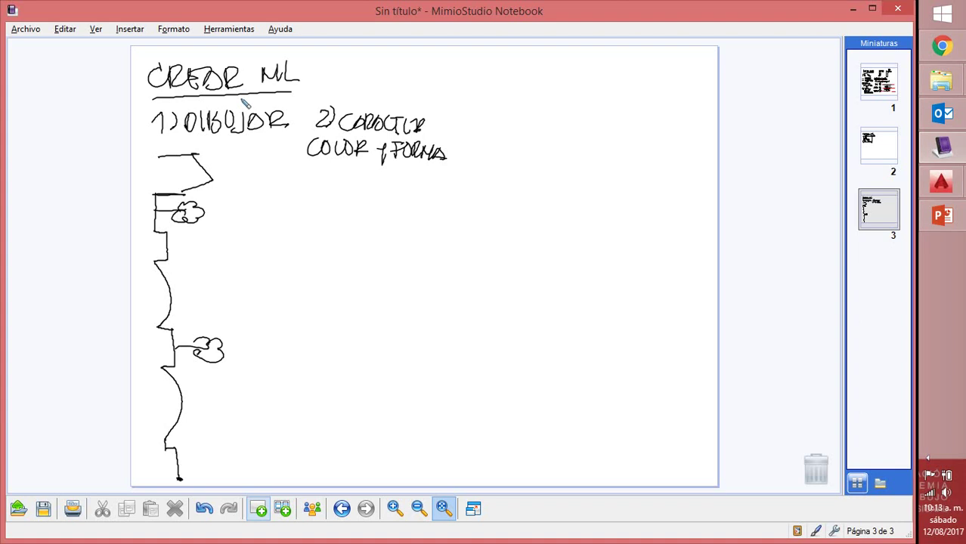
key(ctrl+t)
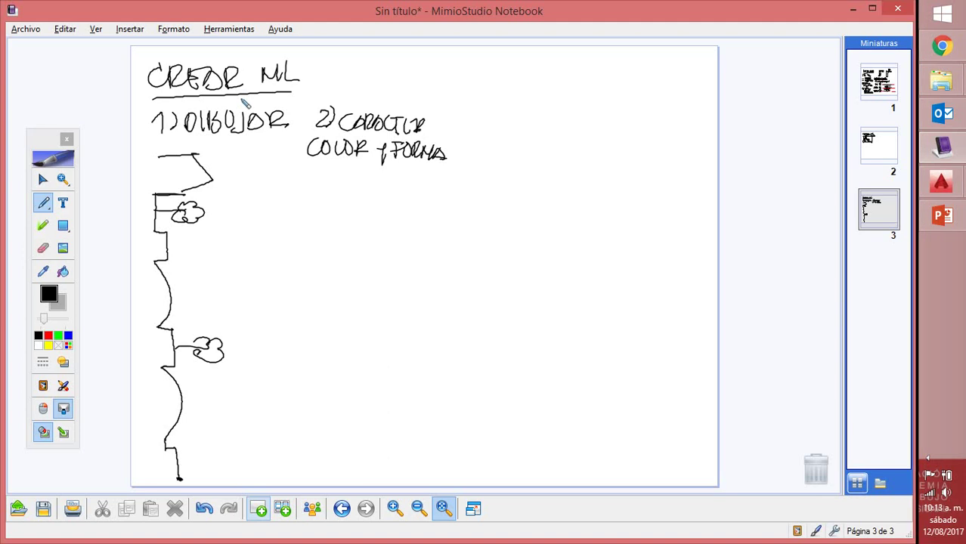
mouse_move(218, 196)
mouse_down()
mouse_move(302, 196)
mouse_move(216, 197)
mouse_move(296, 199)
mouse_up()
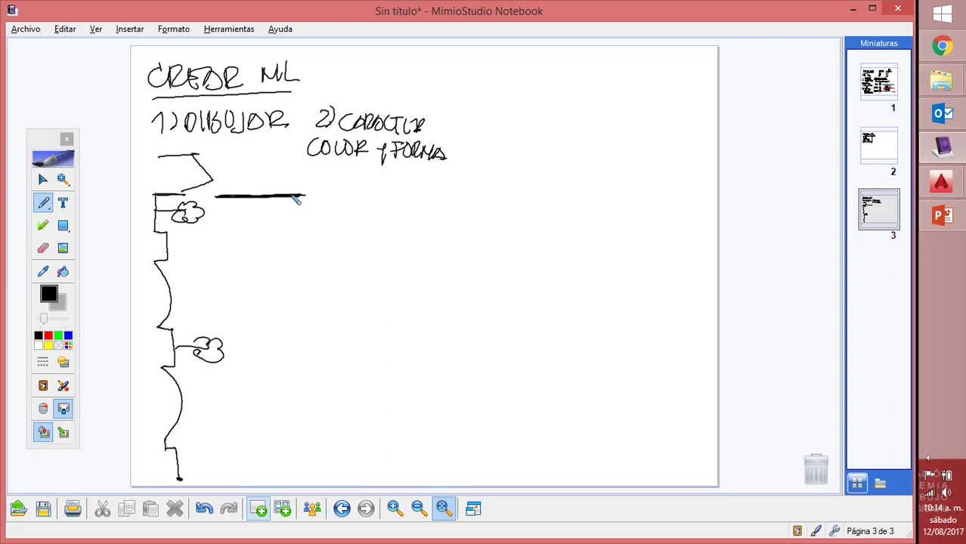
Draw two yellow and two red horizontal lines beside the wall outline
click(49, 345)
drag(206, 235, 295, 235)
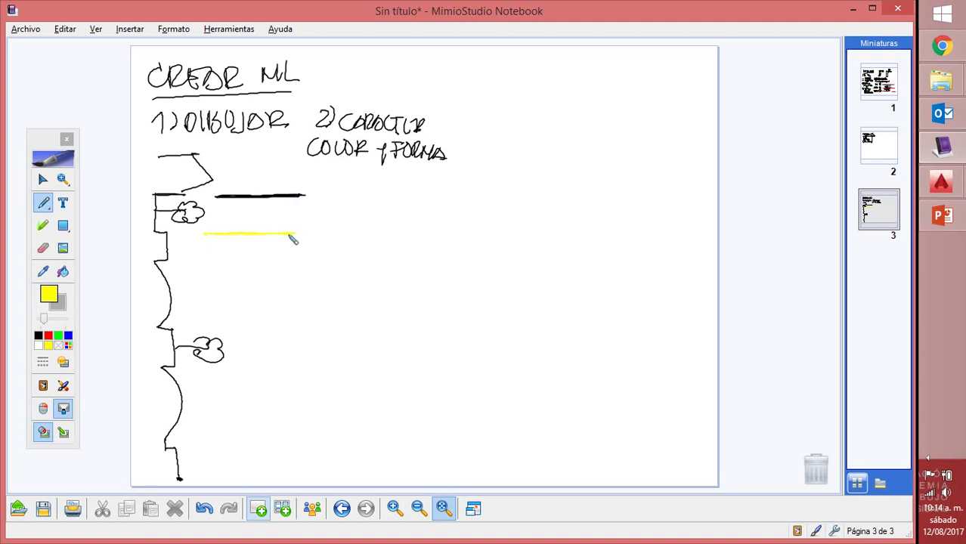
drag(205, 263, 288, 263)
click(48, 337)
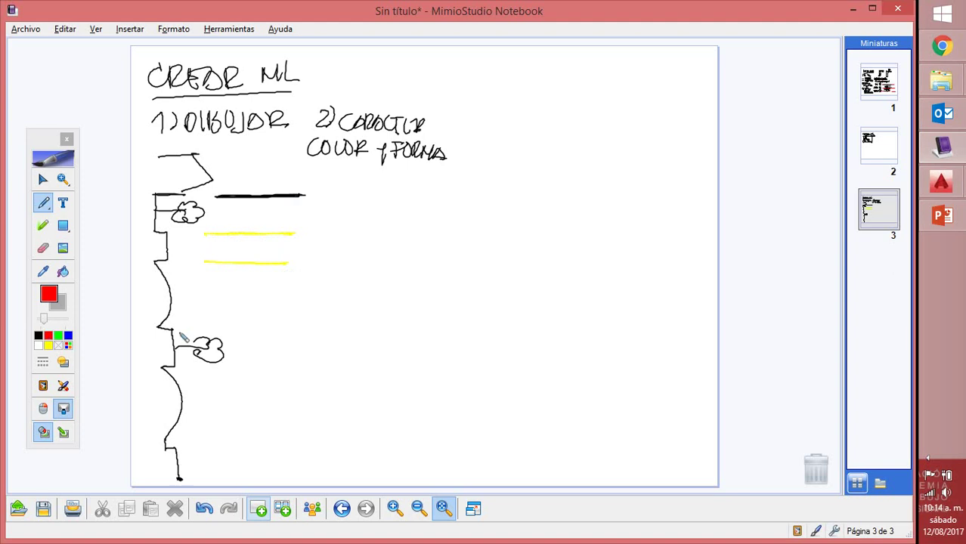
drag(216, 331, 316, 331)
drag(213, 371, 311, 374)
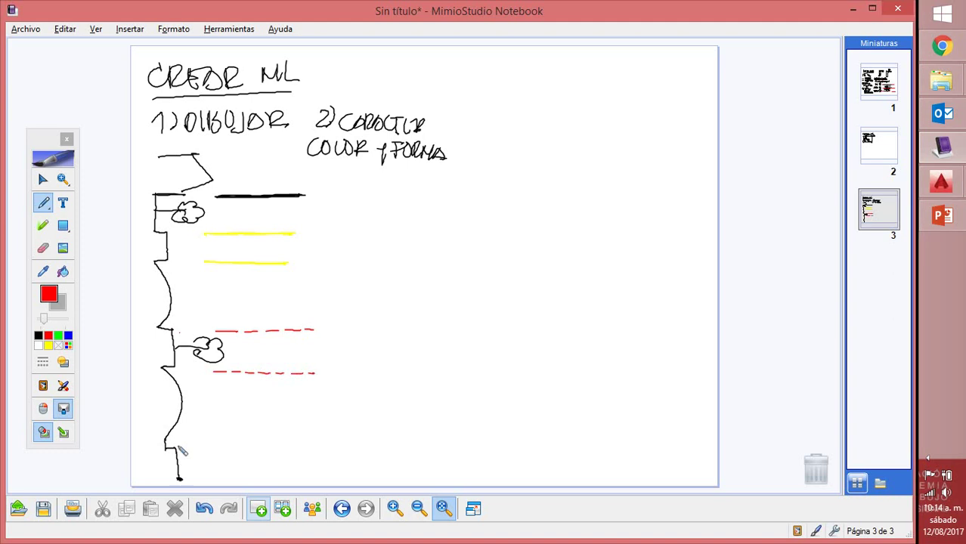
Draw a green line near the bottom and a red dashed line, then write '3)' in black
click(58, 336)
drag(188, 446, 298, 446)
drag(189, 447, 336, 446)
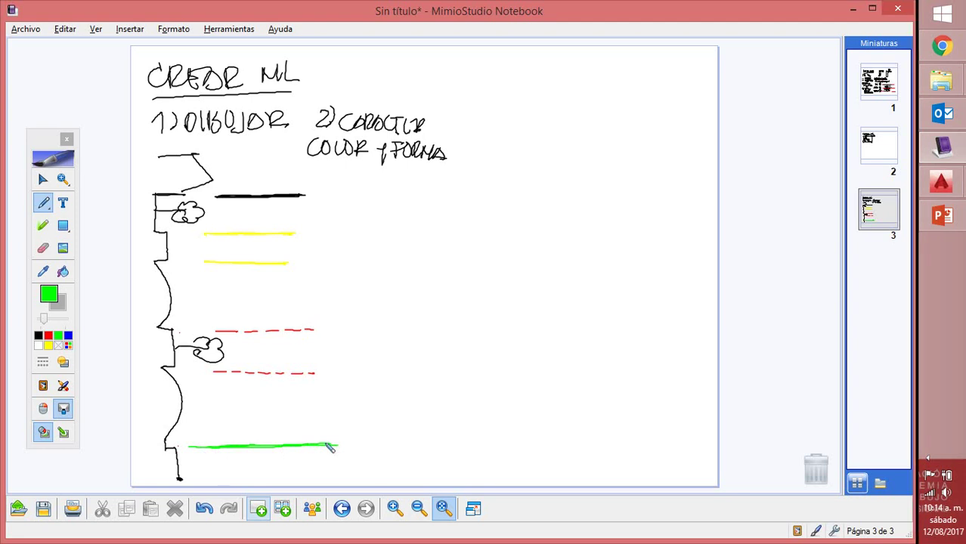
click(48, 336)
drag(170, 296, 331, 299)
click(228, 299)
click(292, 299)
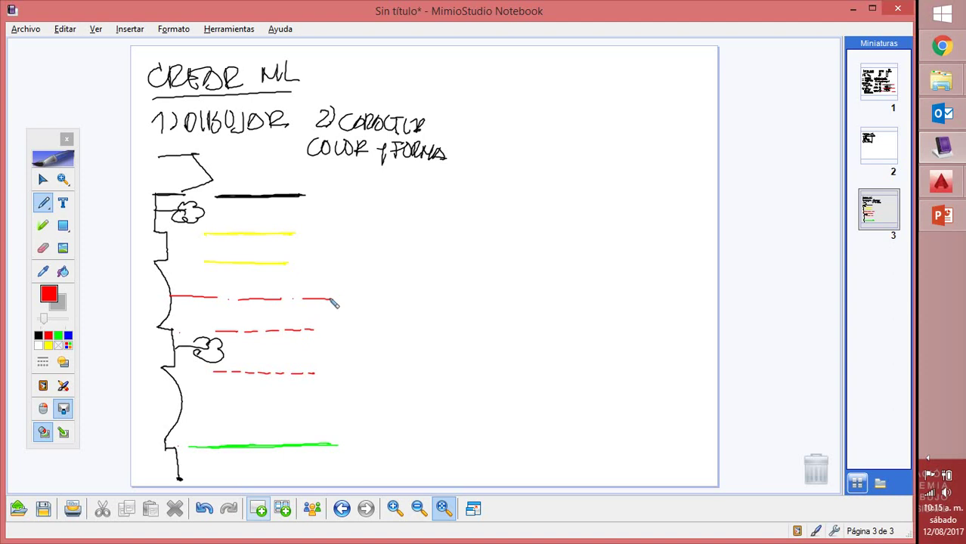
click(38, 336)
mouse_move(440, 57)
mouse_down()
mouse_move(442, 73)
mouse_move(461, 66)
mouse_move(455, 78)
mouse_up()
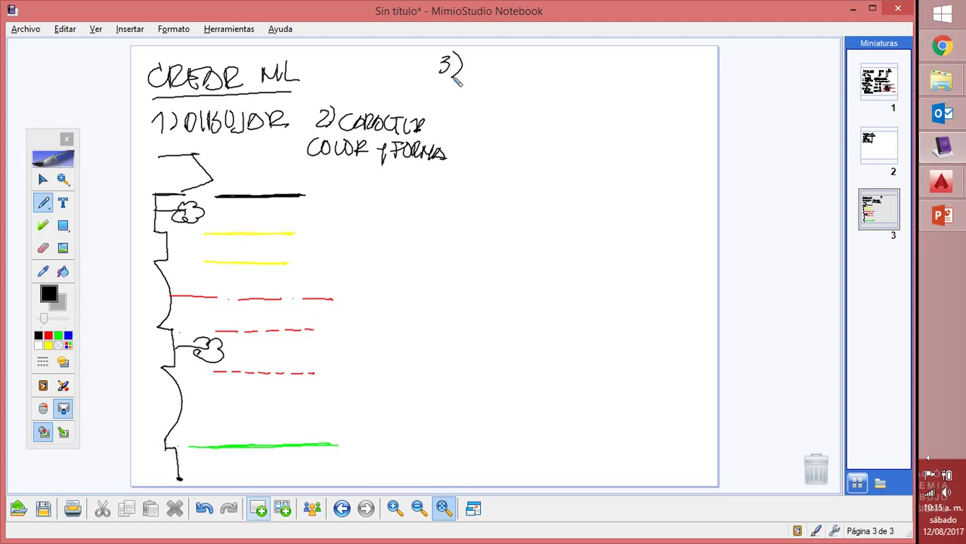
Write 'NOMBR Y MEDIDA' after 3) and mark the seven lines with circled numbers 1–7
mouse_move(478, 57)
mouse_down()
mouse_move(479, 81)
mouse_move(493, 56)
mouse_move(546, 66)
mouse_up()
mouse_move(478, 88)
mouse_down()
mouse_move(509, 91)
mouse_move(512, 101)
mouse_move(514, 88)
mouse_move(534, 96)
mouse_move(543, 81)
mouse_move(553, 83)
mouse_move(547, 97)
mouse_move(581, 98)
mouse_up()
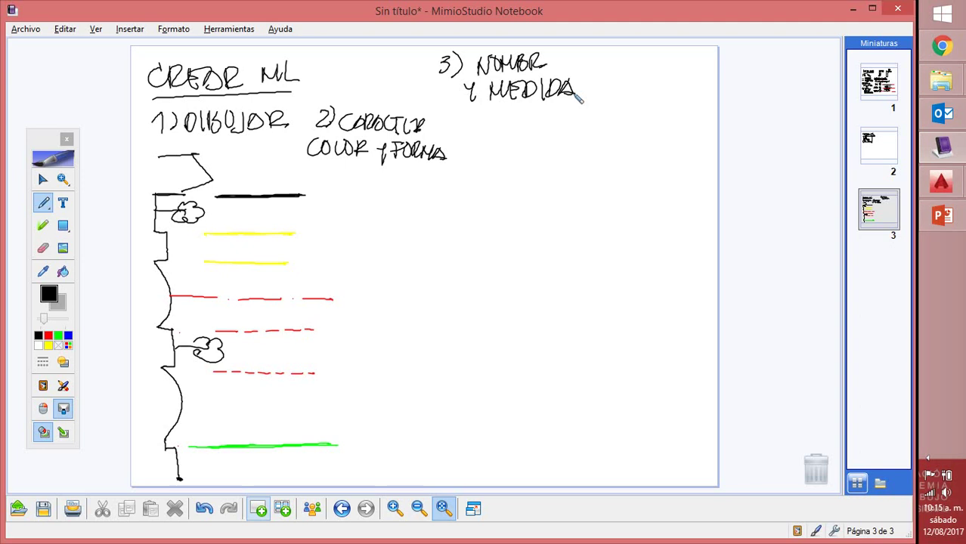
drag(335, 184, 336, 186)
mouse_move(320, 228)
mouse_down()
mouse_move(340, 240)
mouse_move(333, 223)
mouse_up()
mouse_move(313, 260)
mouse_down()
mouse_move(316, 274)
mouse_move(310, 256)
mouse_up()
mouse_move(322, 291)
mouse_down()
mouse_move(313, 341)
mouse_move(308, 328)
mouse_move(327, 336)
mouse_up()
drag(322, 367, 319, 371)
mouse_move(316, 437)
mouse_down()
mouse_move(324, 455)
mouse_move(318, 437)
mouse_up()
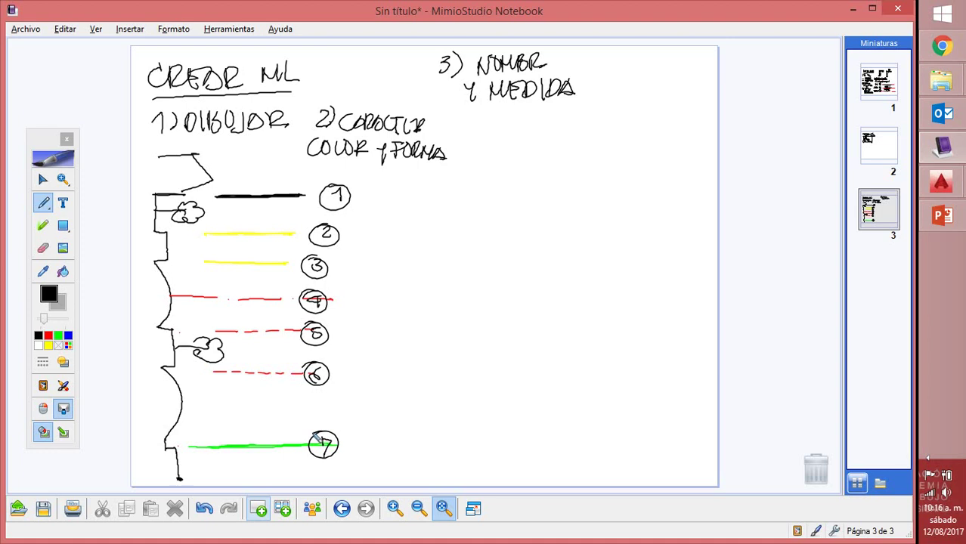
Handwrite count notes with 3 and 2 beside circled lines 1–3
mouse_move(353, 197)
mouse_down()
mouse_move(360, 219)
mouse_move(353, 223)
mouse_move(361, 195)
mouse_move(357, 267)
mouse_up()
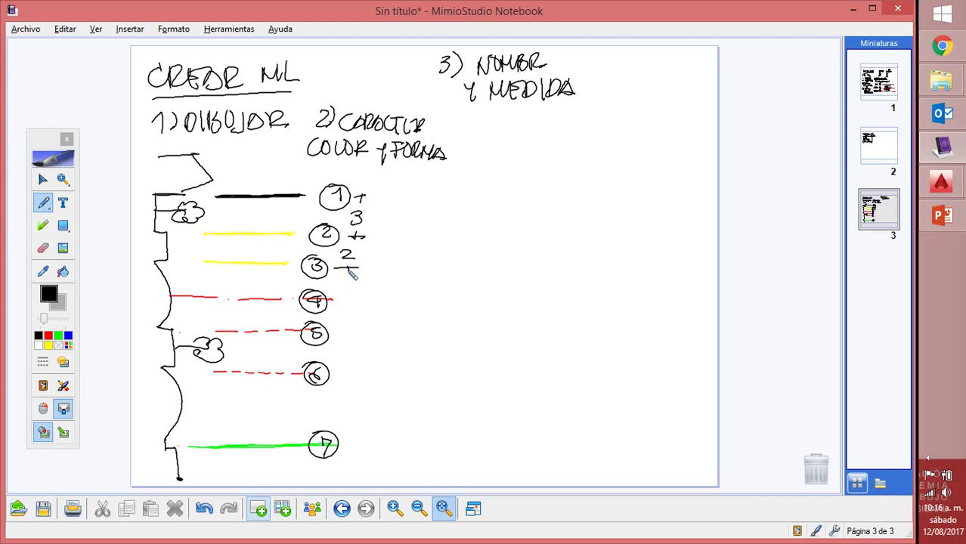
Add the count marks beside circles 4–7, including a plus and an x
mouse_move(338, 284)
mouse_down()
mouse_move(354, 300)
mouse_move(345, 338)
mouse_move(354, 316)
mouse_move(340, 323)
mouse_move(347, 361)
mouse_move(360, 372)
mouse_up()
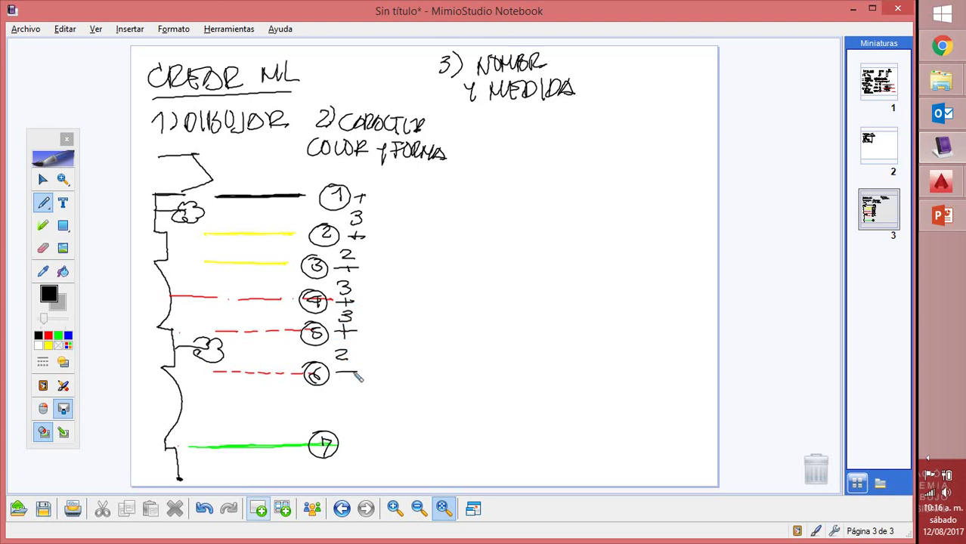
drag(345, 445, 363, 443)
drag(346, 370, 354, 456)
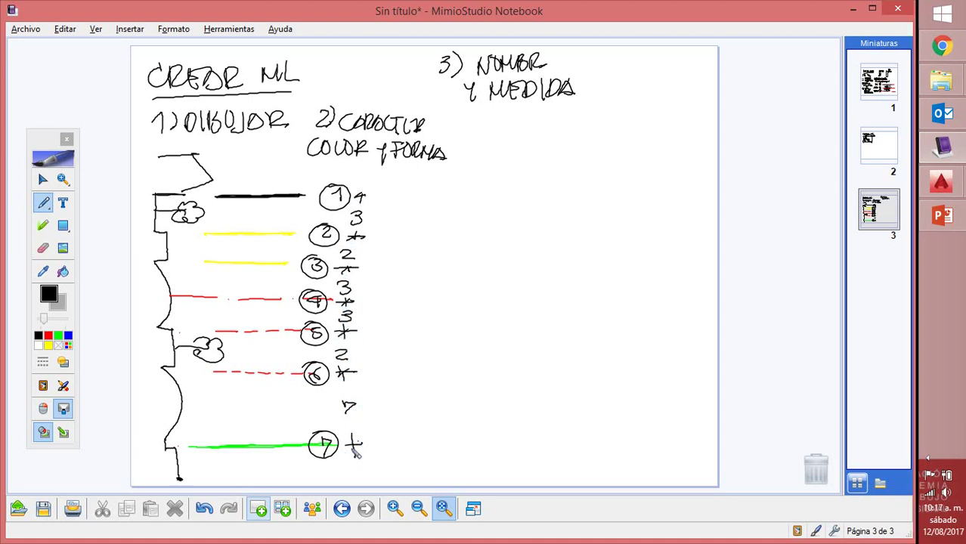
drag(359, 441, 352, 456)
Draw a ticked vertical measuring line, write heading '4) MEDIDA ML', and mark 8 at its top
mouse_move(377, 195)
mouse_down()
mouse_move(396, 195)
mouse_move(382, 250)
mouse_move(382, 347)
mouse_move(384, 450)
mouse_move(398, 449)
mouse_up()
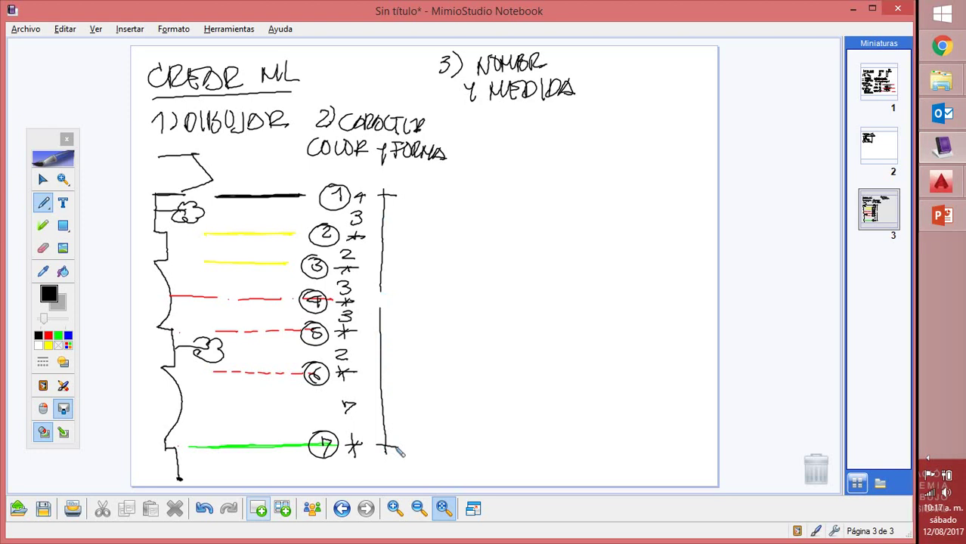
drag(376, 295, 394, 300)
mouse_move(462, 114)
mouse_down()
mouse_move(496, 127)
mouse_move(494, 116)
mouse_move(507, 127)
mouse_move(523, 115)
mouse_move(544, 117)
mouse_move(542, 130)
mouse_move(561, 119)
mouse_move(614, 135)
mouse_up()
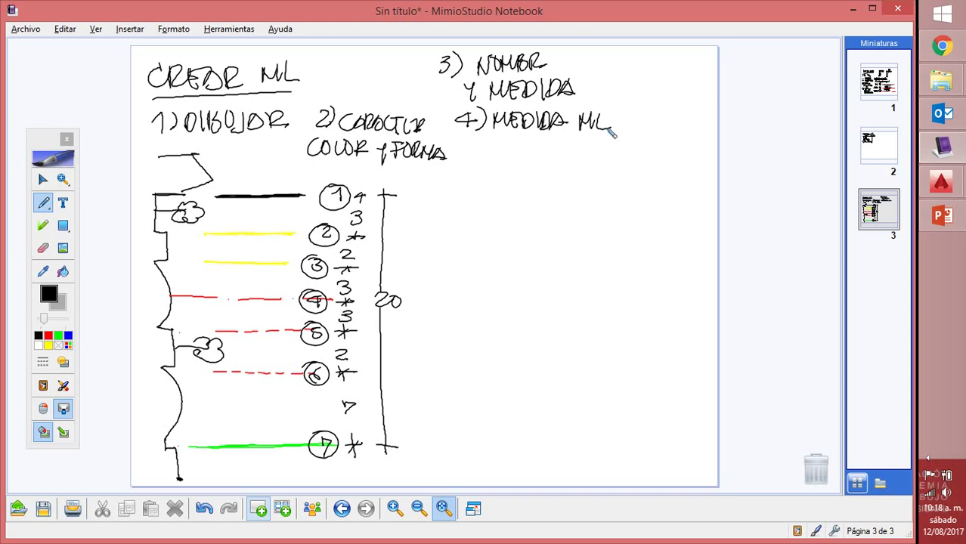
mouse_move(428, 185)
mouse_down()
mouse_move(415, 192)
mouse_move(428, 195)
mouse_up()
Label the measuring line with +5, +3, 20+0 and −3, making the top offsets positive
mouse_move(408, 231)
mouse_down()
mouse_move(411, 243)
mouse_move(424, 230)
mouse_up()
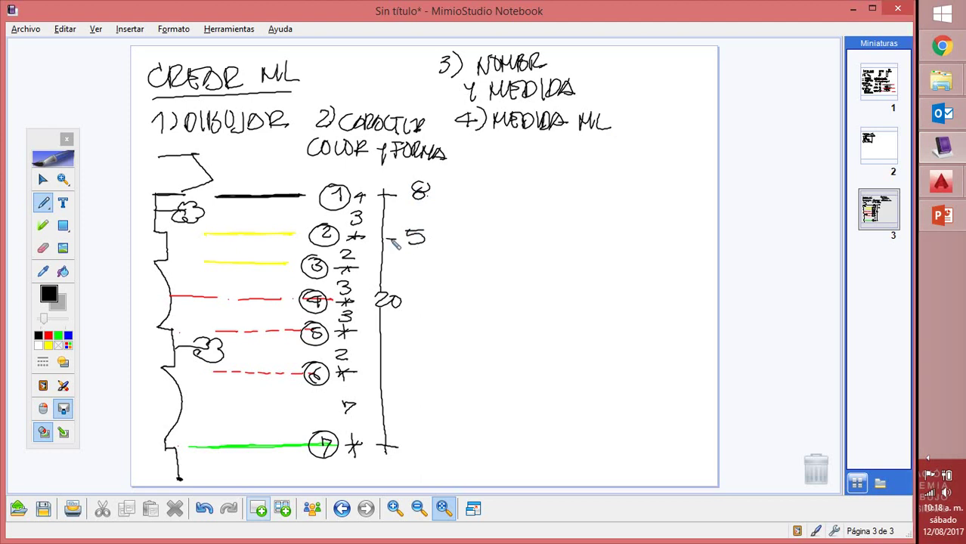
mouse_move(383, 267)
mouse_down()
mouse_move(415, 269)
mouse_move(414, 304)
mouse_up()
drag(423, 295, 421, 301)
drag(384, 331, 401, 340)
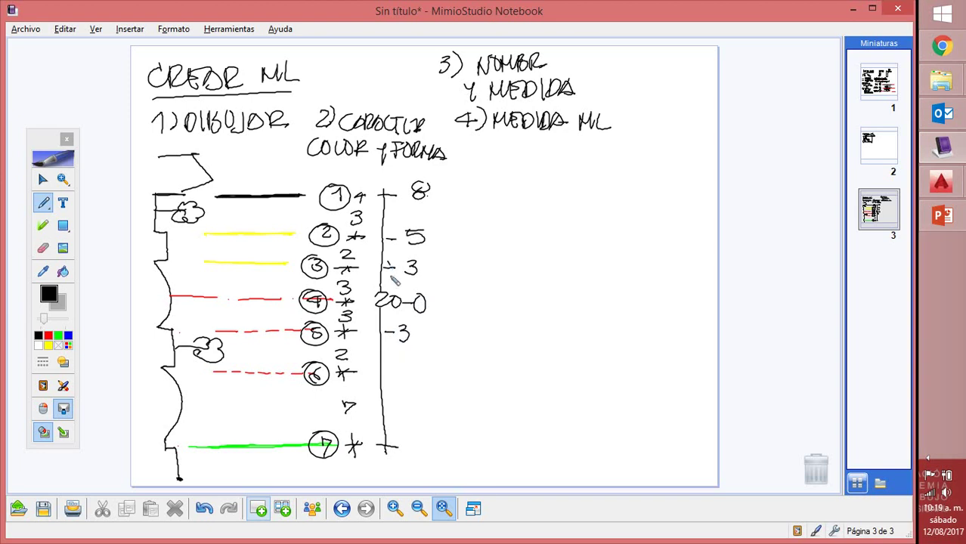
drag(390, 261, 390, 275)
drag(390, 233, 389, 247)
drag(389, 189, 390, 203)
drag(408, 295, 409, 311)
Add offsets −5 and −12 lower down and write the heading '5) APLICACIÓN'
drag(383, 371, 402, 380)
drag(385, 407, 396, 407)
drag(413, 408, 418, 418)
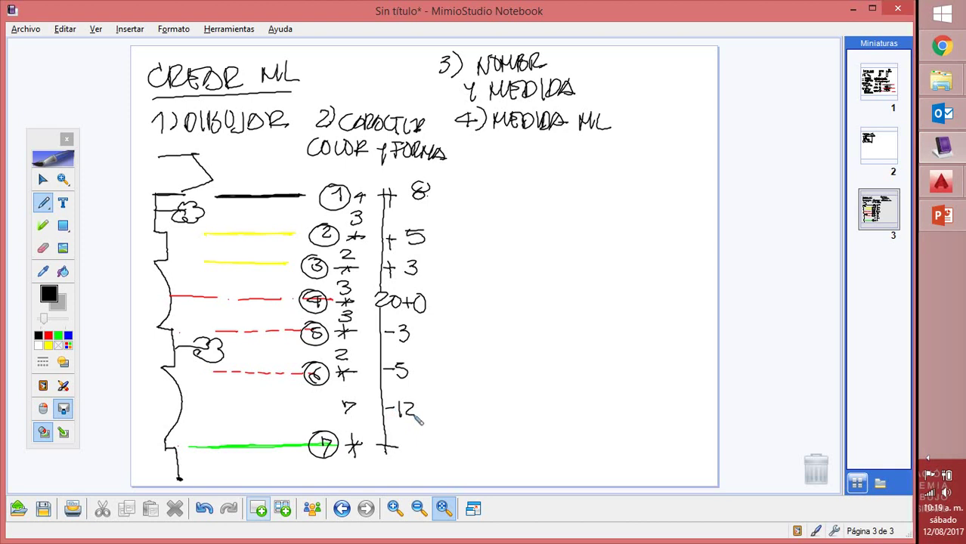
mouse_move(484, 148)
mouse_down()
mouse_move(491, 168)
mouse_move(574, 169)
mouse_move(634, 160)
mouse_move(628, 150)
mouse_up()
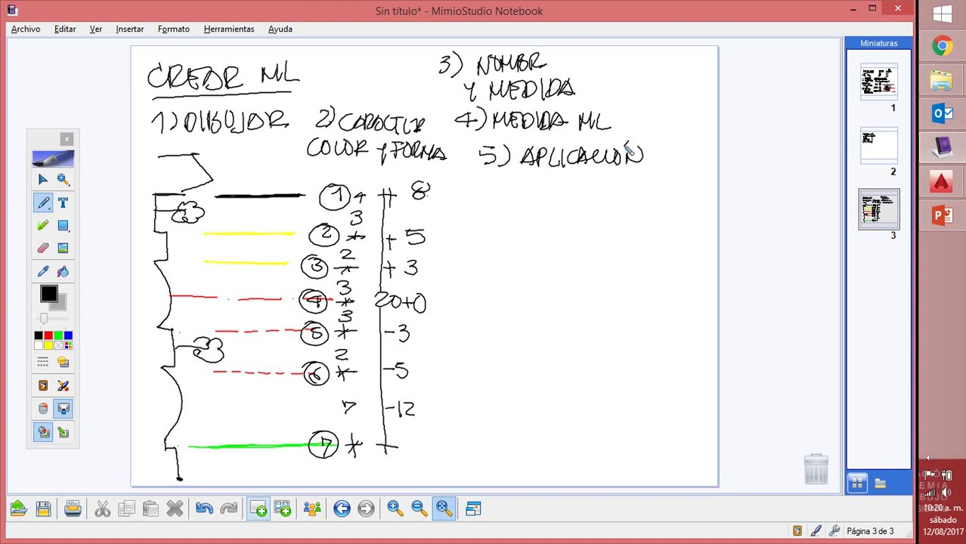
In Drawing1, create a new multiline style named URBA through Format > Multiline Style
mouse_move(943, 192)
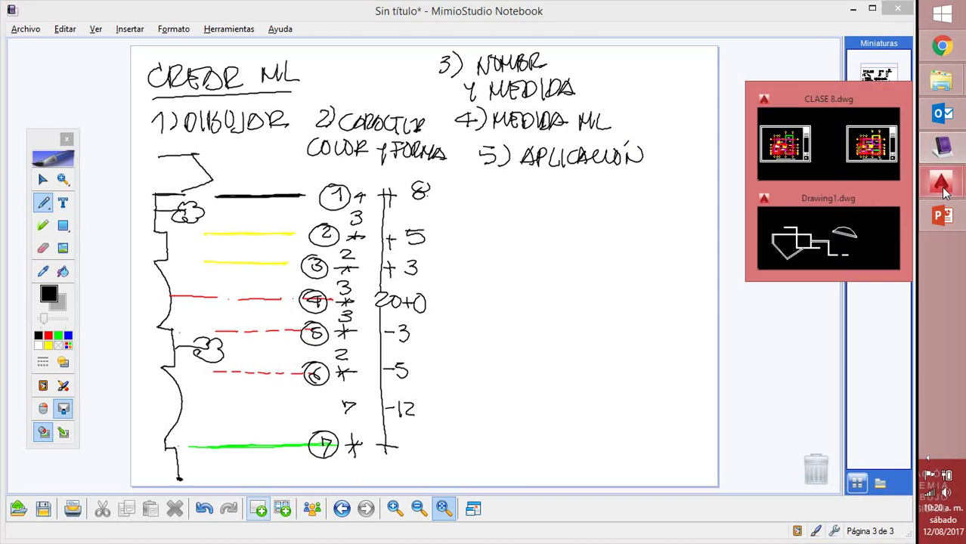
click(789, 249)
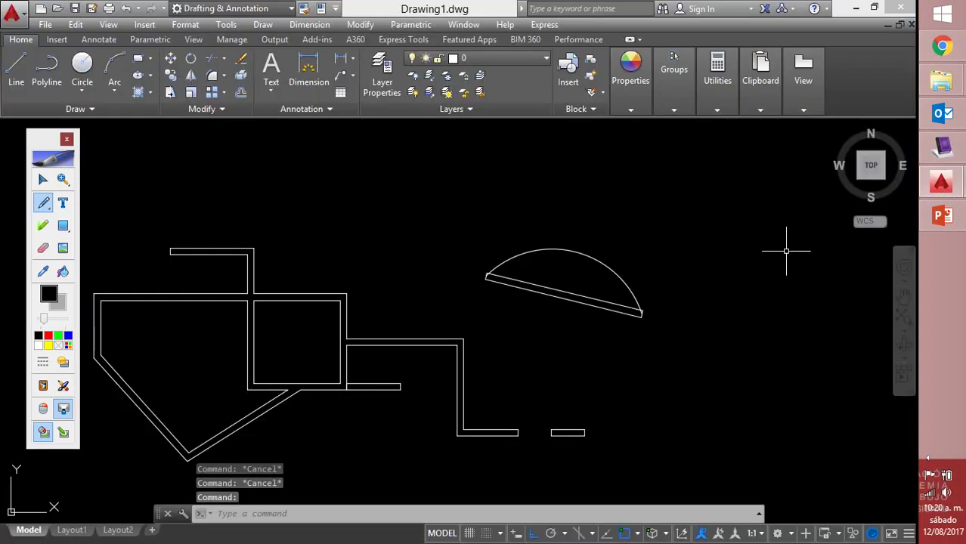
click(66, 139)
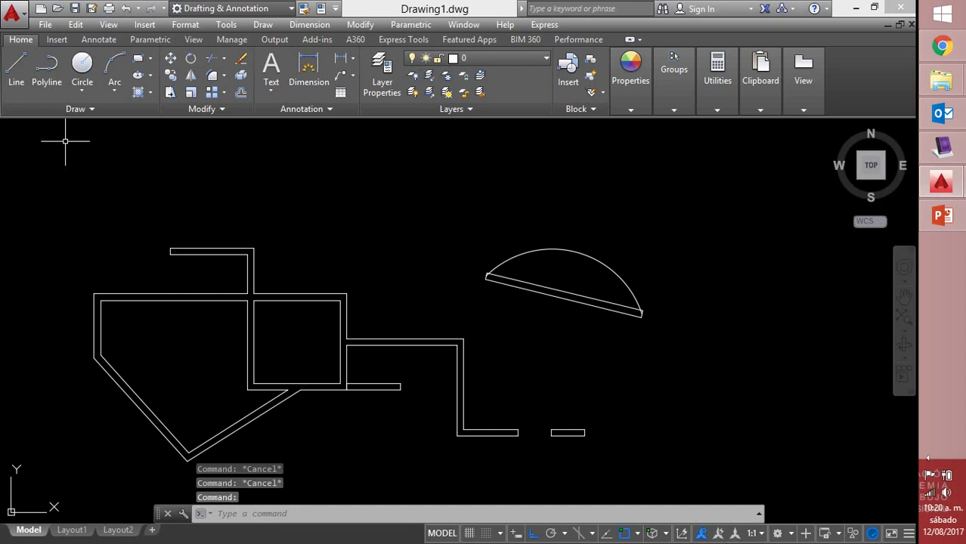
click(185, 25)
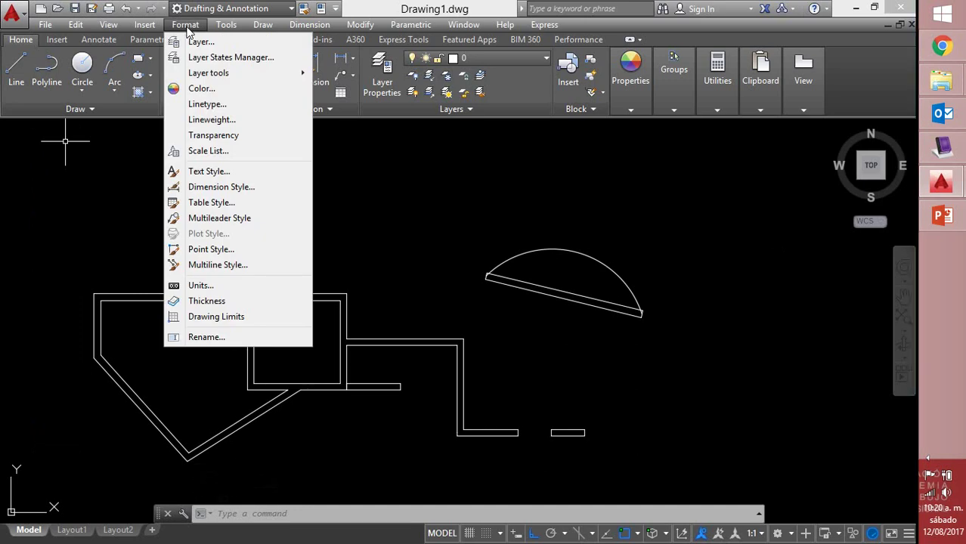
click(206, 266)
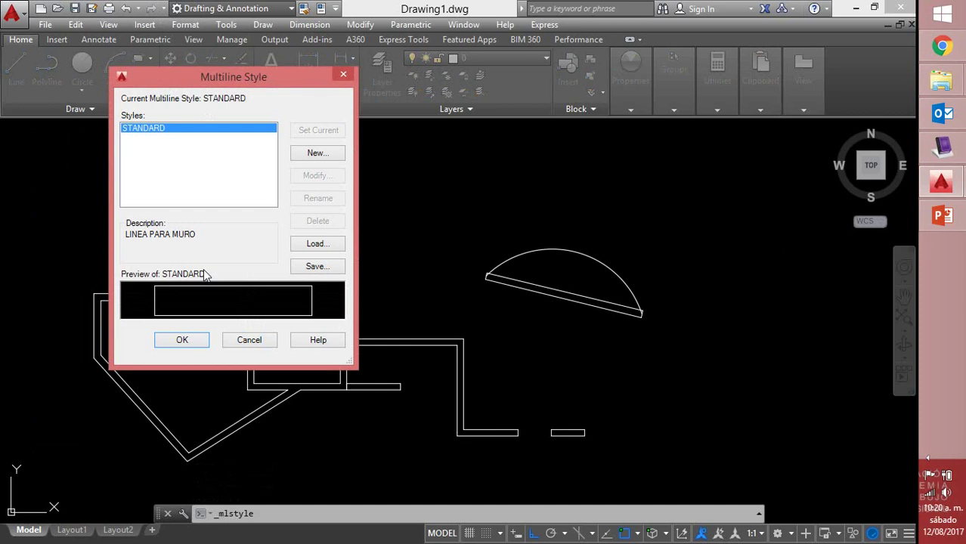
click(316, 153)
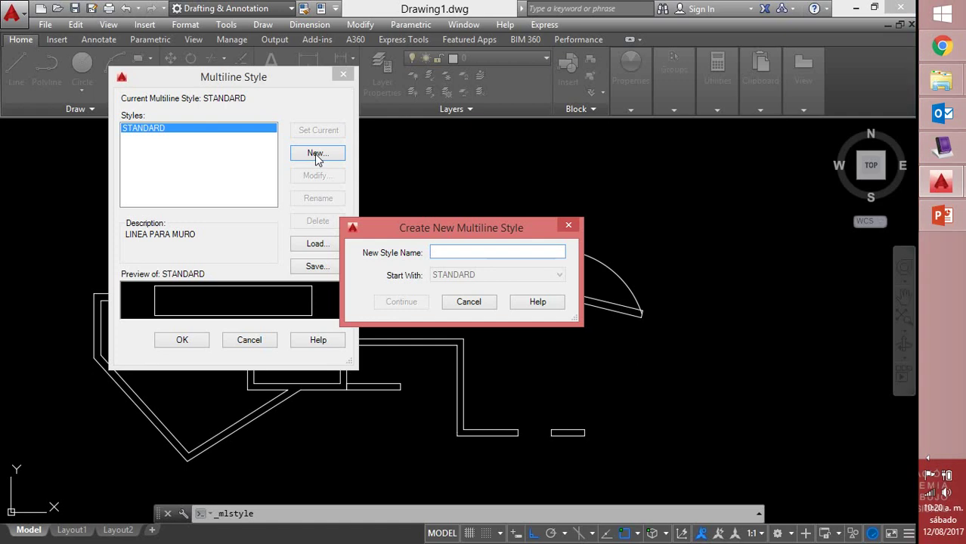
text(UR)
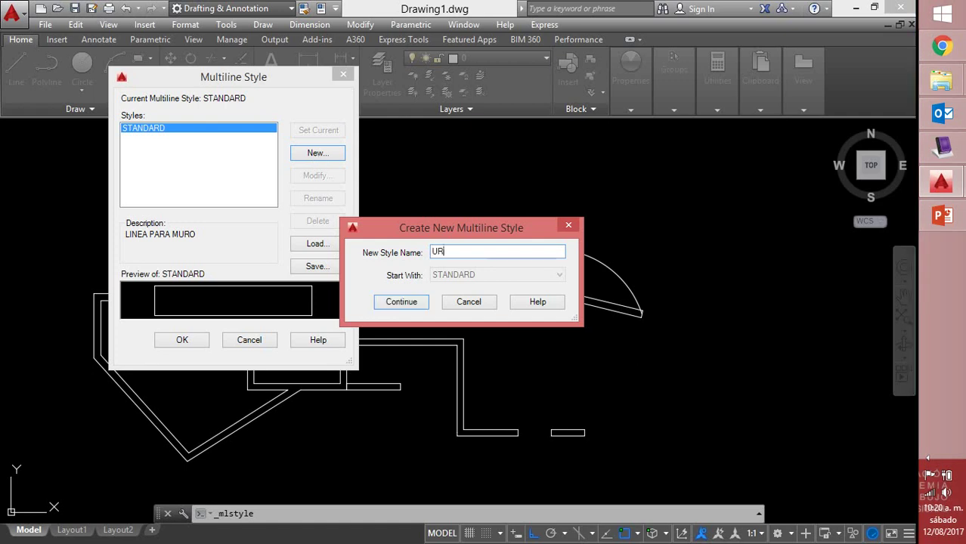
text(BA)
click(400, 304)
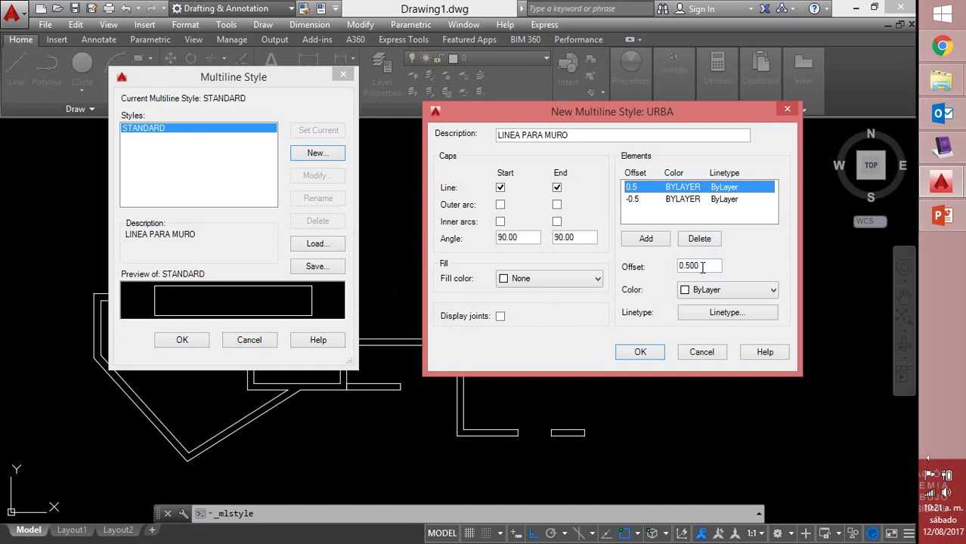
Change the first URBA element's offset from 0.5 to 8
drag(707, 266, 676, 266)
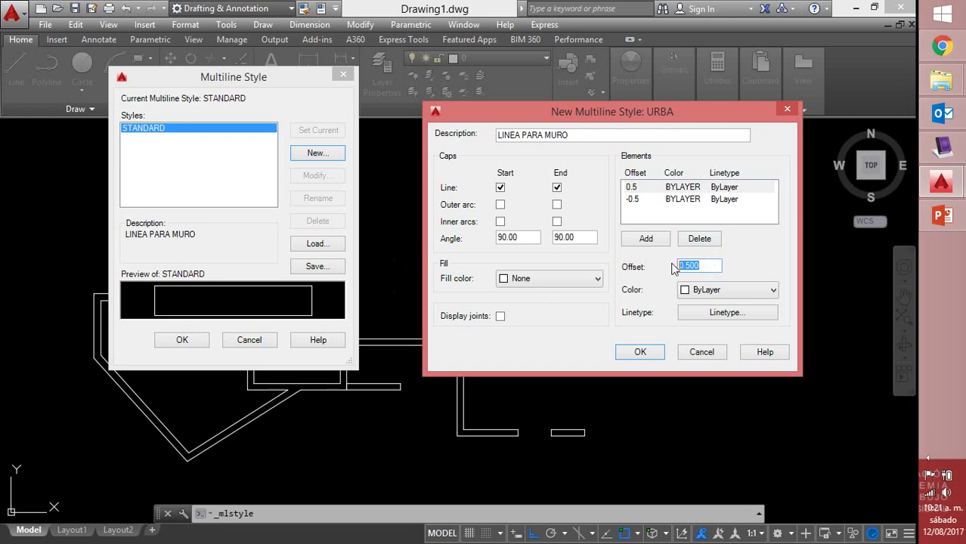
click(949, 154)
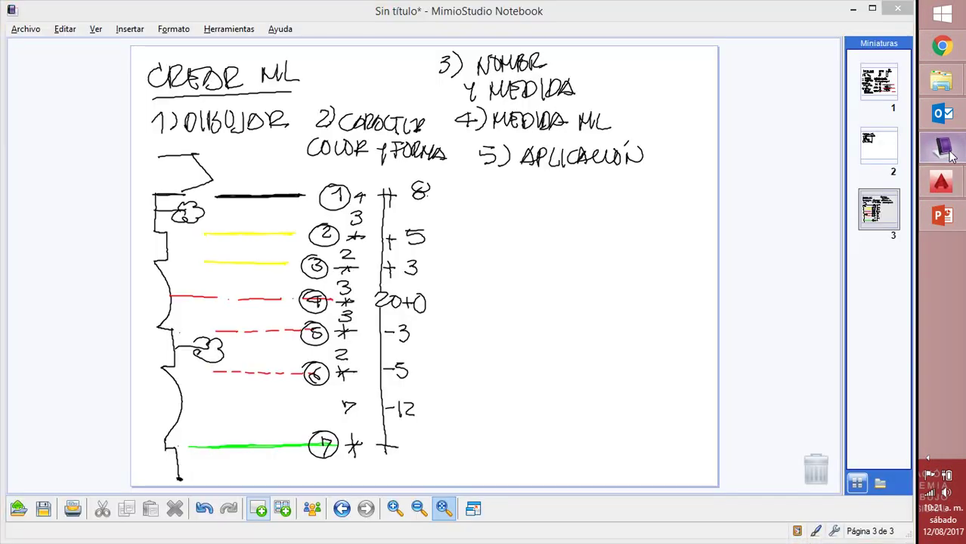
click(944, 149)
text(8)
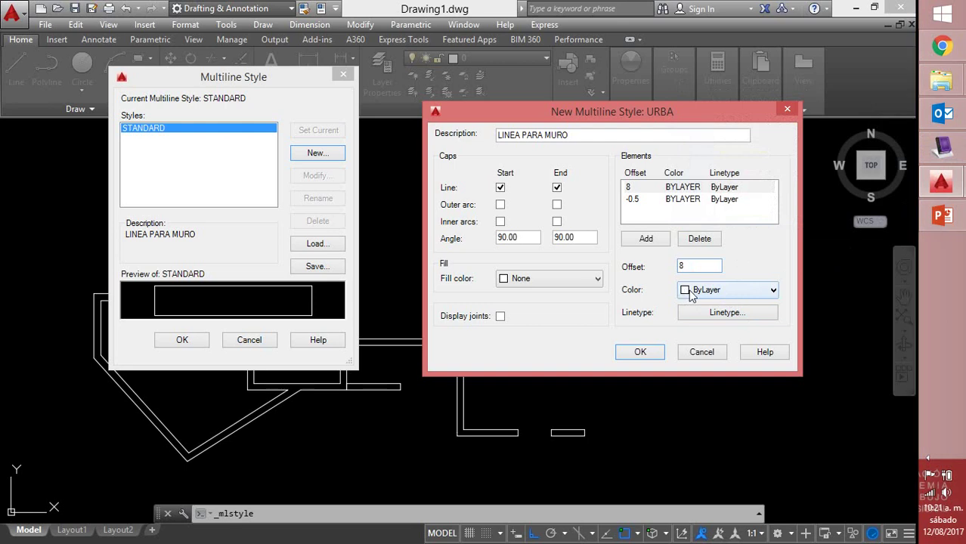
Give that element a ByLayer linetype, select the -0.5 element, and bring back the whiteboard notes
click(747, 318)
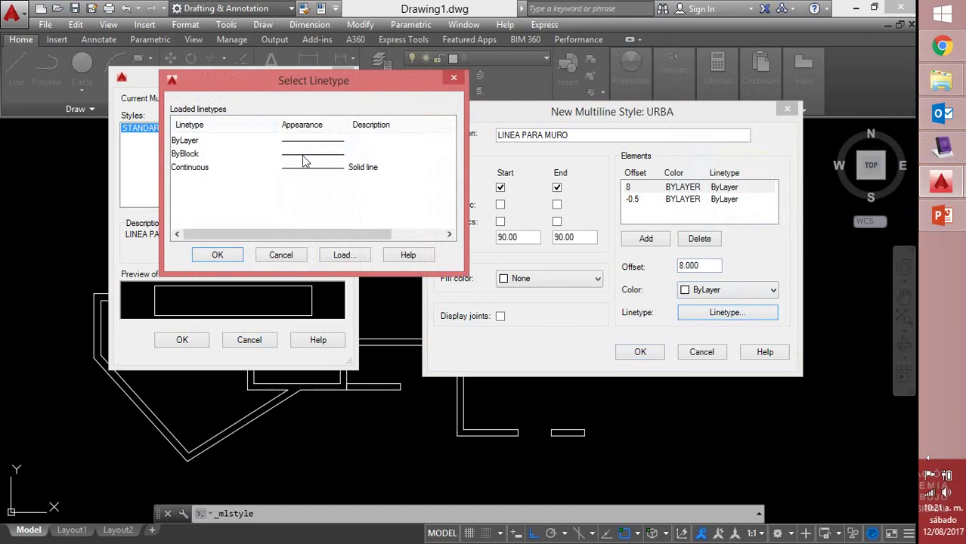
click(227, 140)
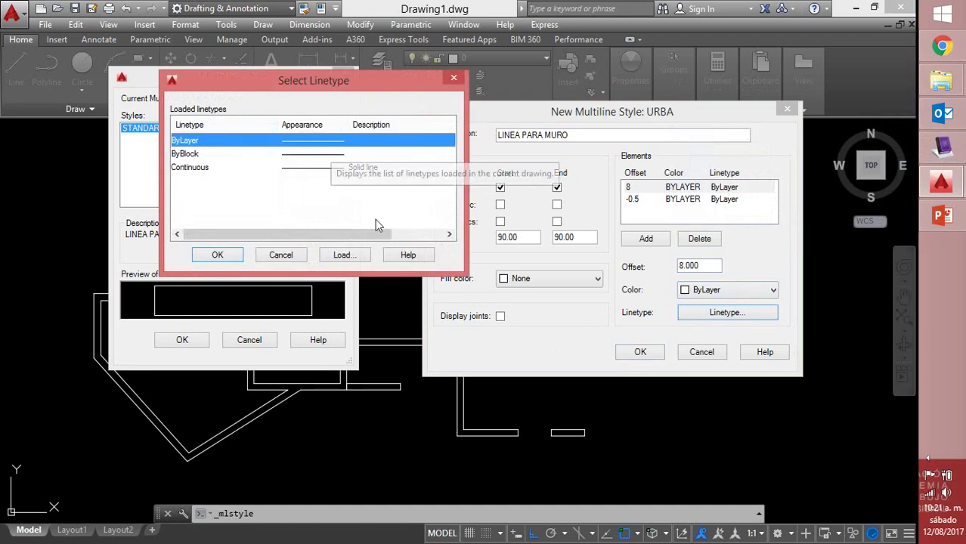
click(226, 257)
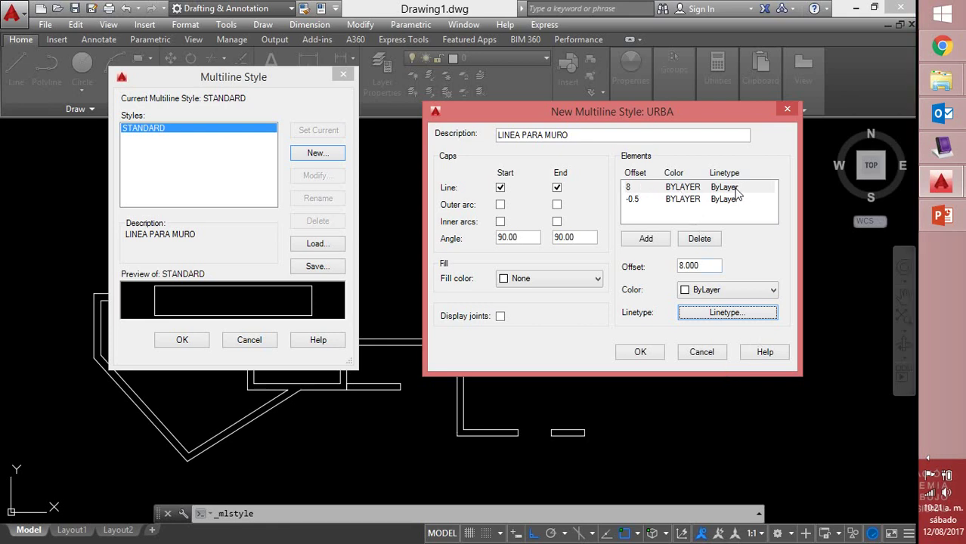
click(702, 201)
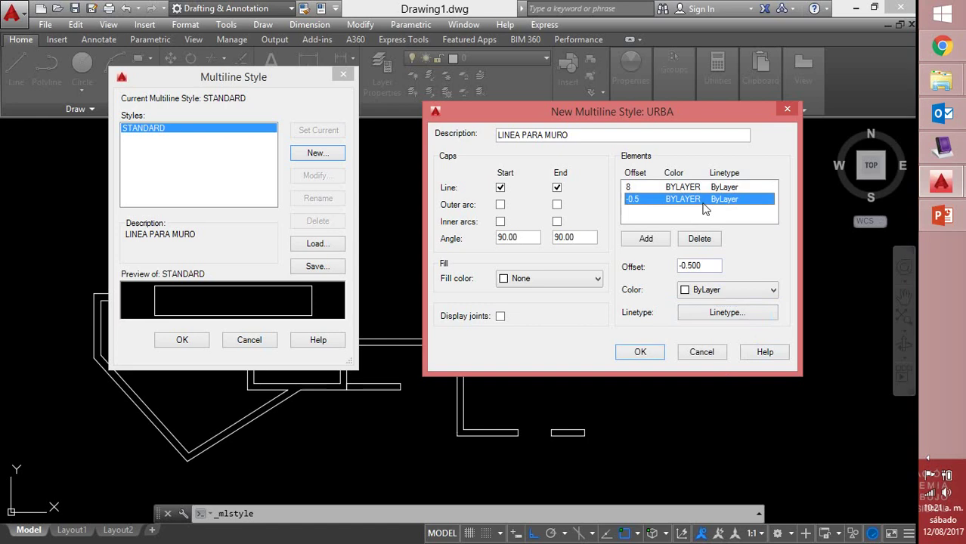
click(954, 155)
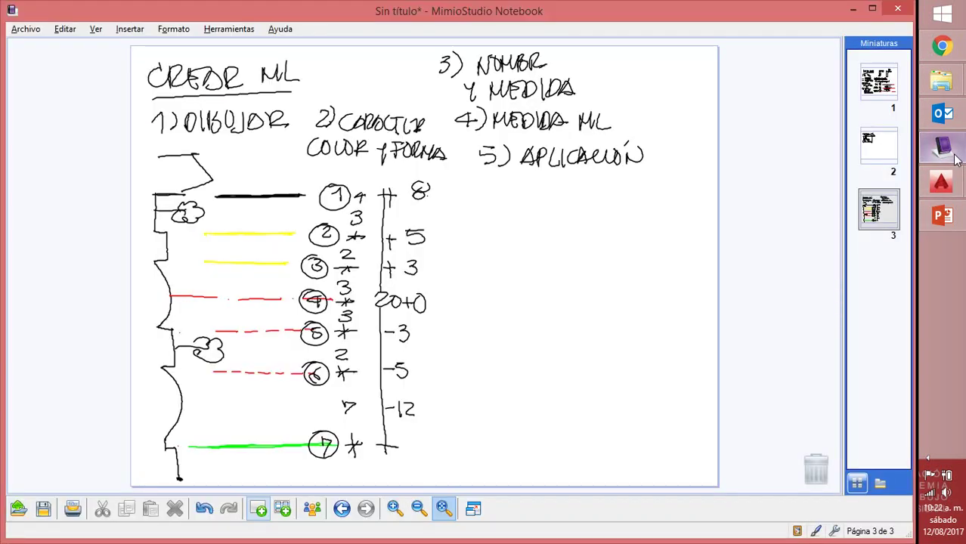
Set the second element's offset to 5 and make it yellow
click(954, 155)
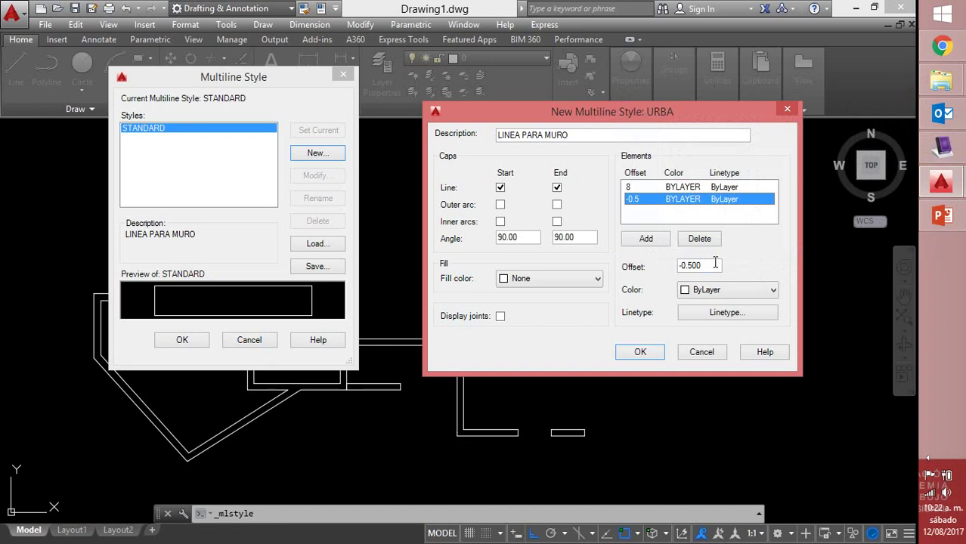
double_click(712, 265)
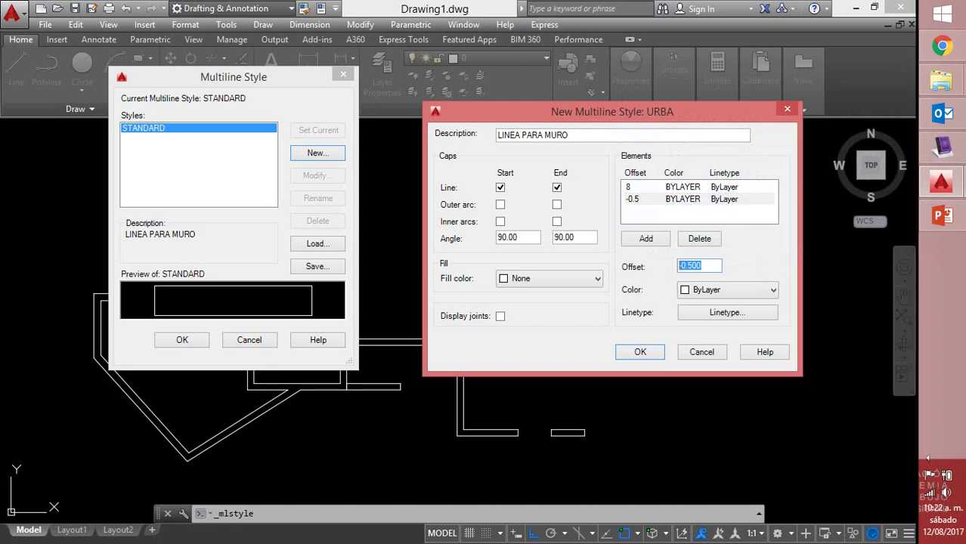
text(5)
click(685, 292)
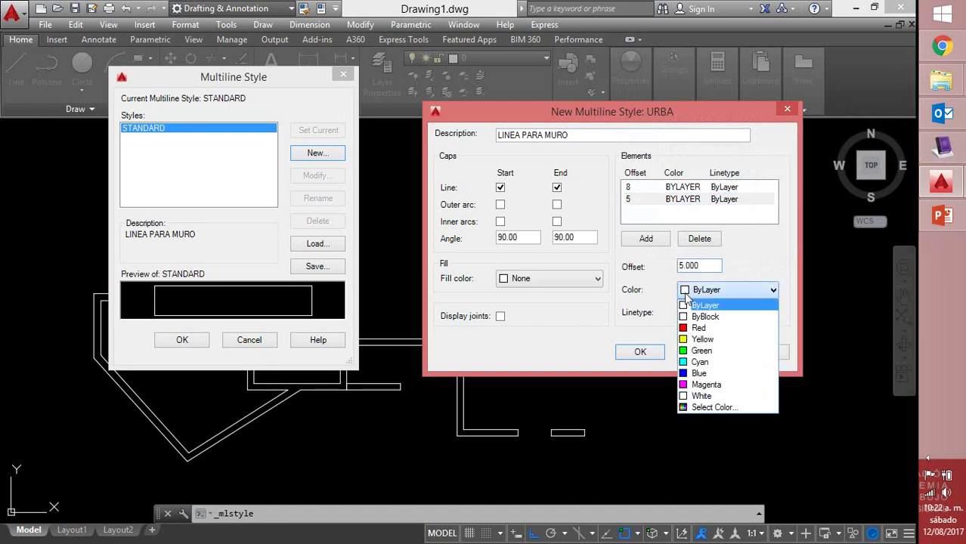
click(686, 339)
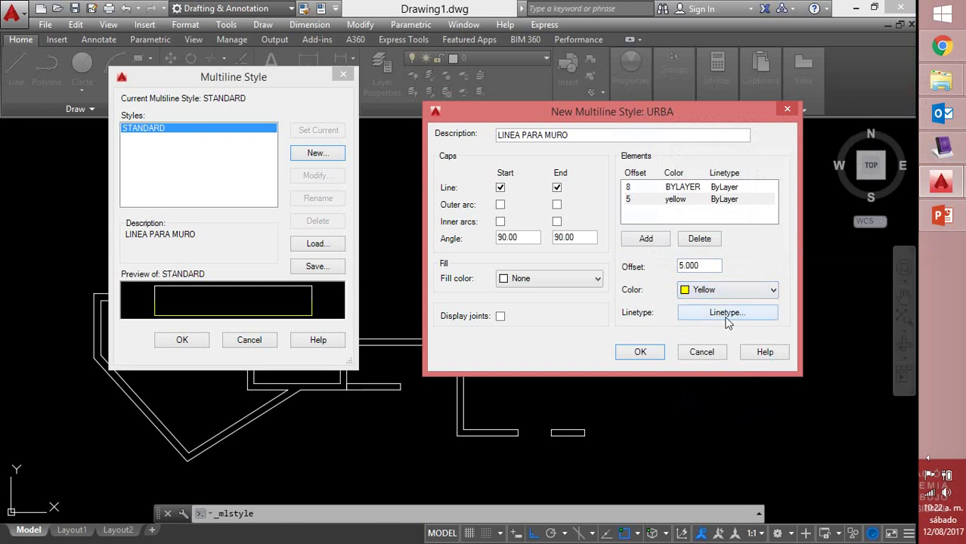
click(727, 321)
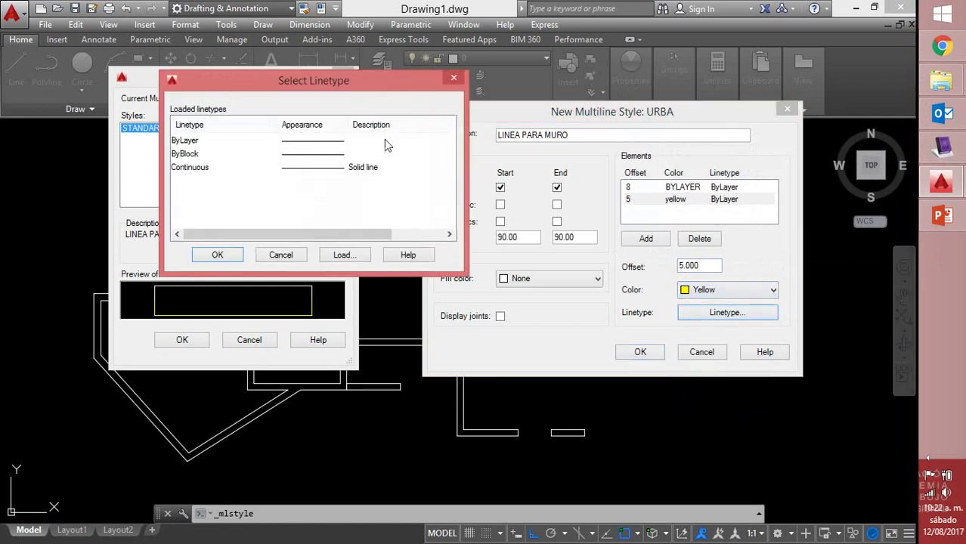
click(454, 78)
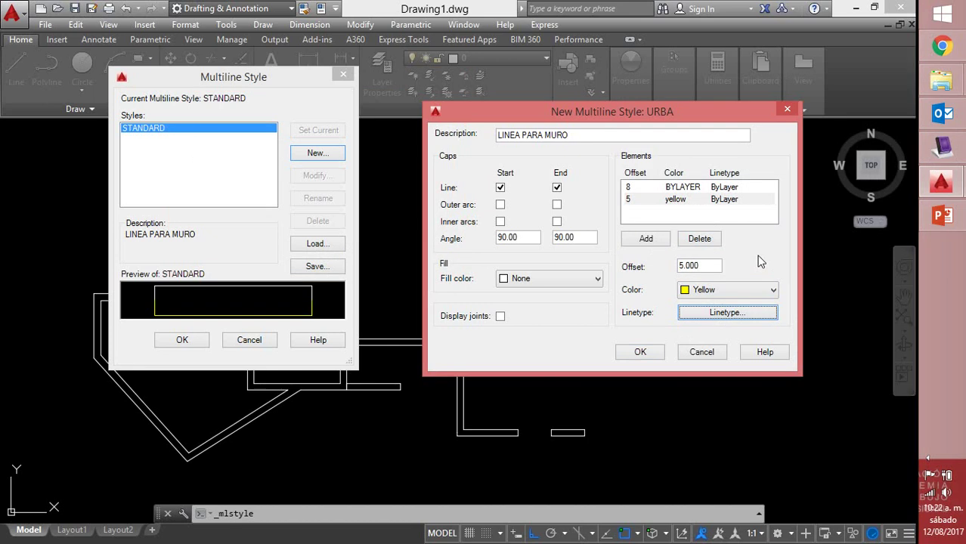
Add a new yellow element at offset 3, then add one more element
click(653, 242)
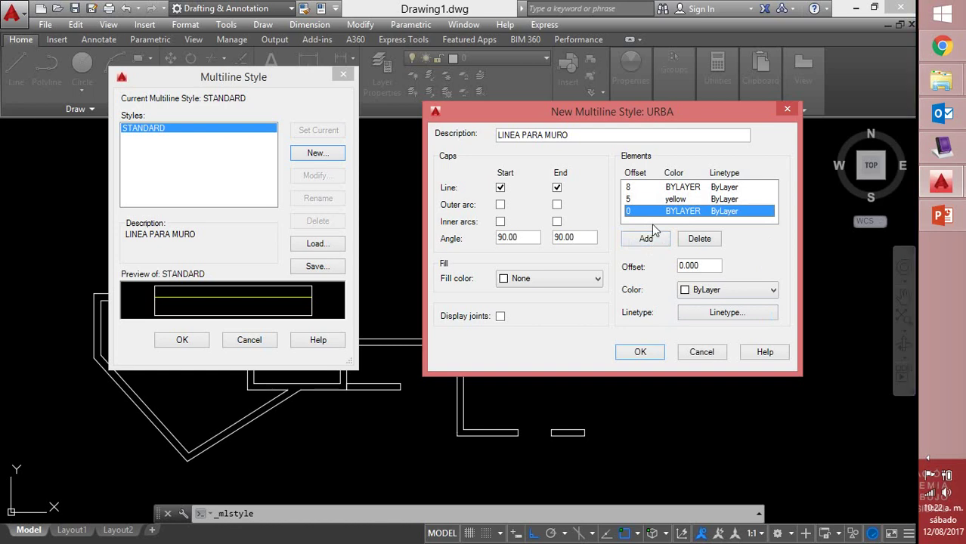
click(689, 246)
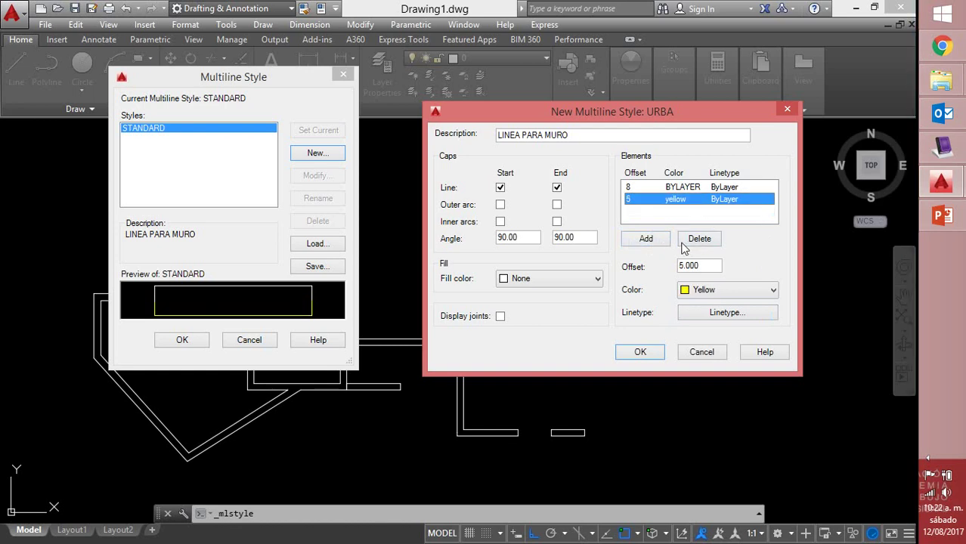
click(648, 240)
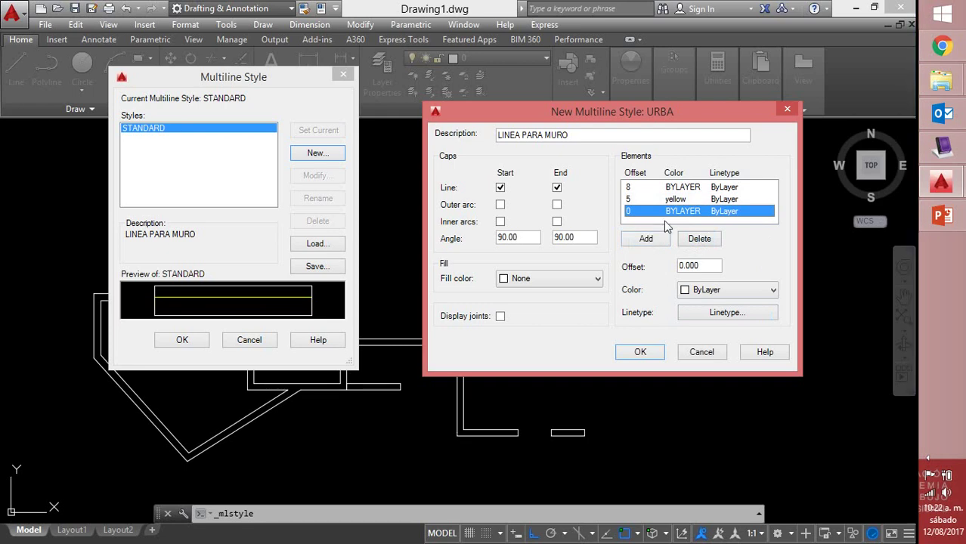
click(941, 148)
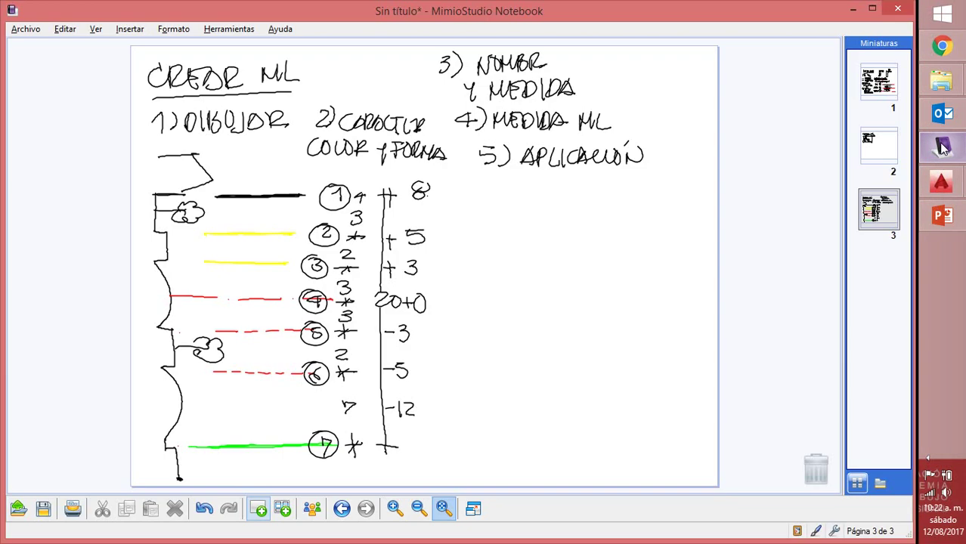
click(941, 148)
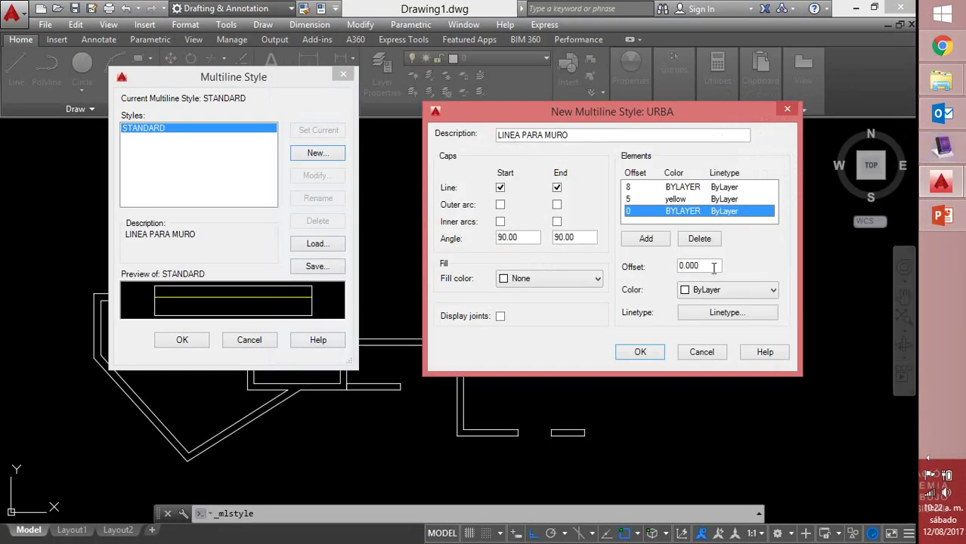
click(654, 268)
text(3)
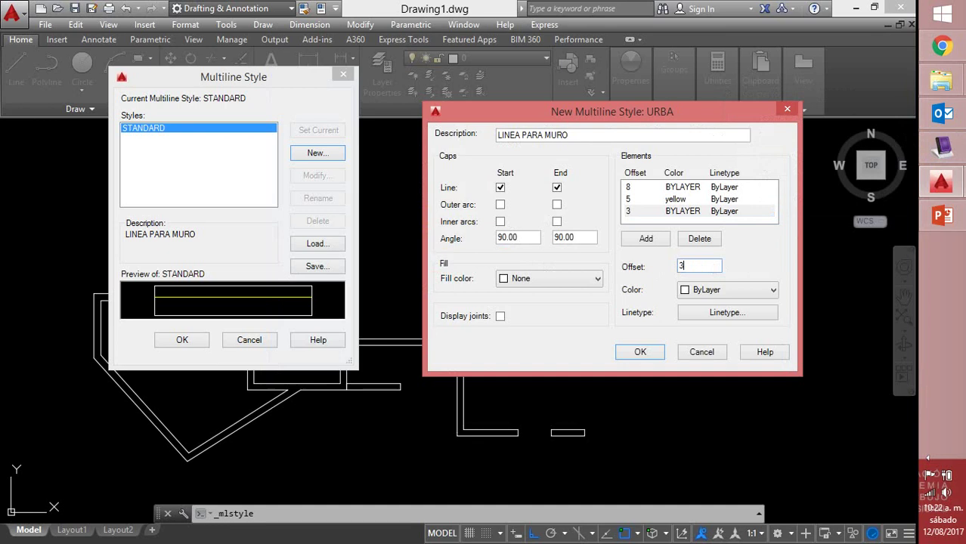
click(687, 294)
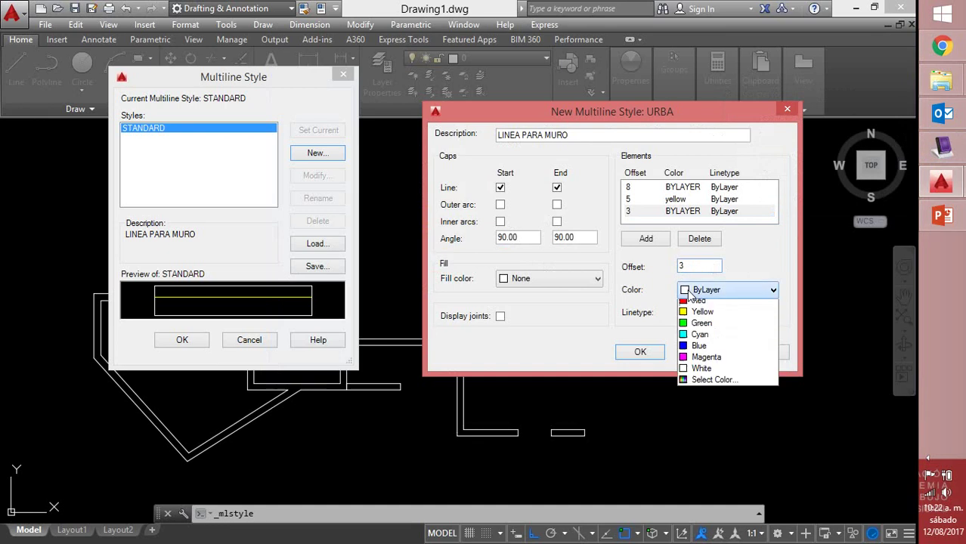
click(690, 340)
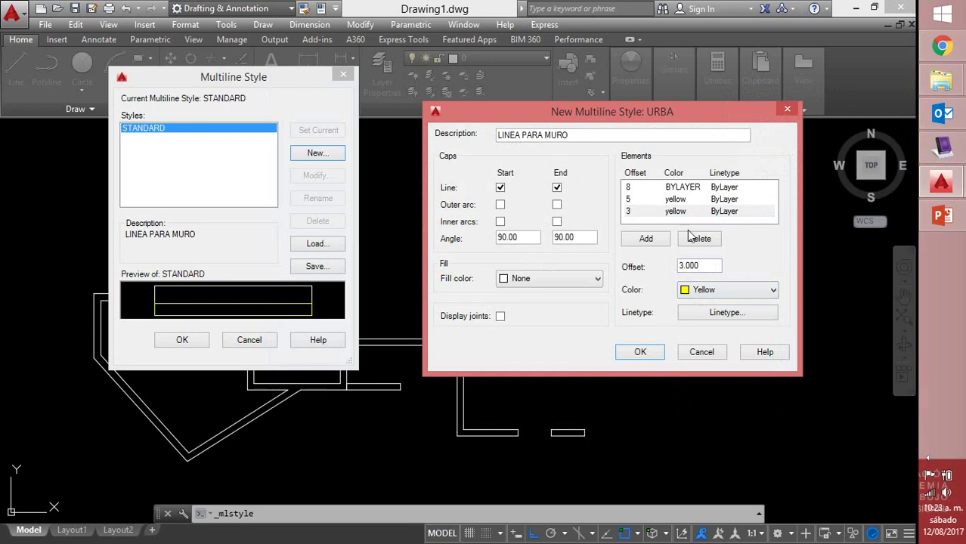
click(643, 239)
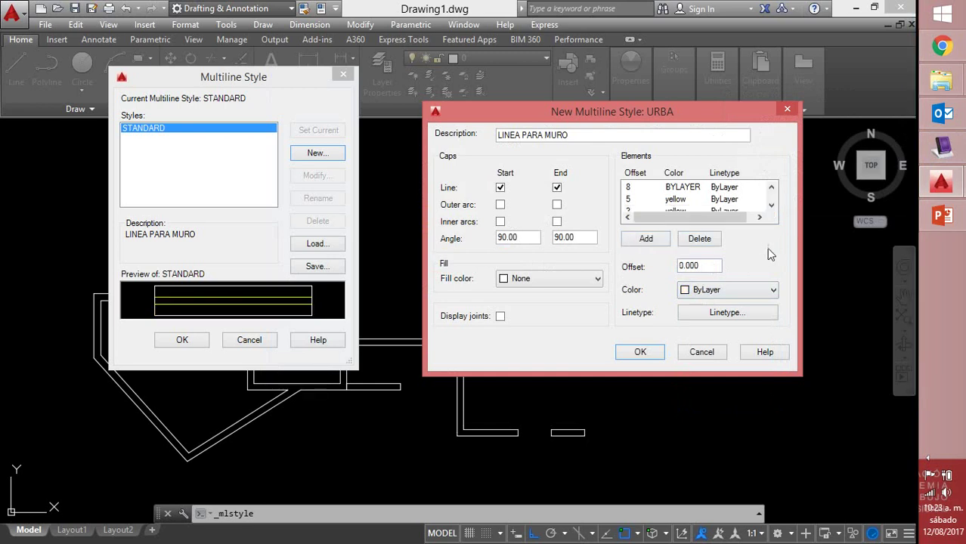
click(939, 151)
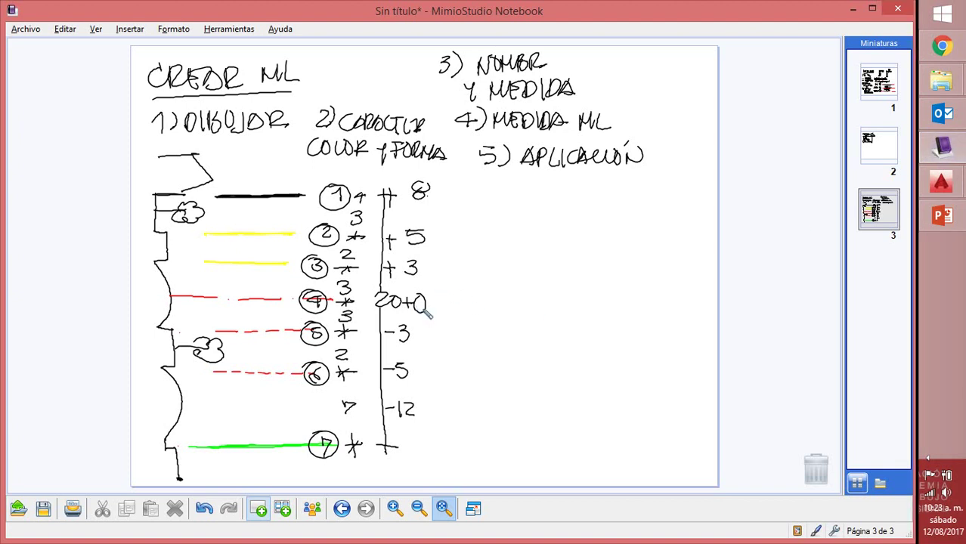
click(851, 9)
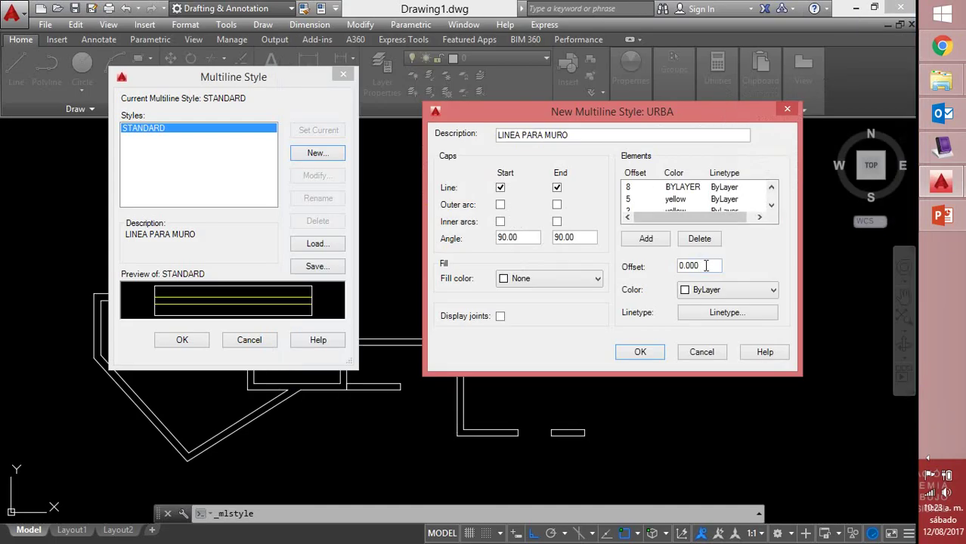
Make the offset-0 element red with the newly loaded ACAD_ISO04W100 long-dash-dot linetype
click(684, 295)
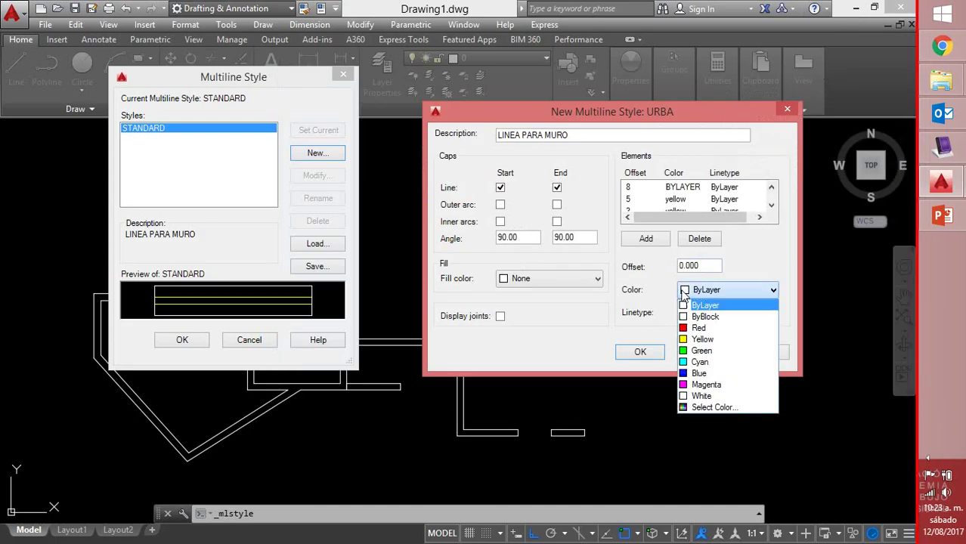
click(699, 328)
click(735, 318)
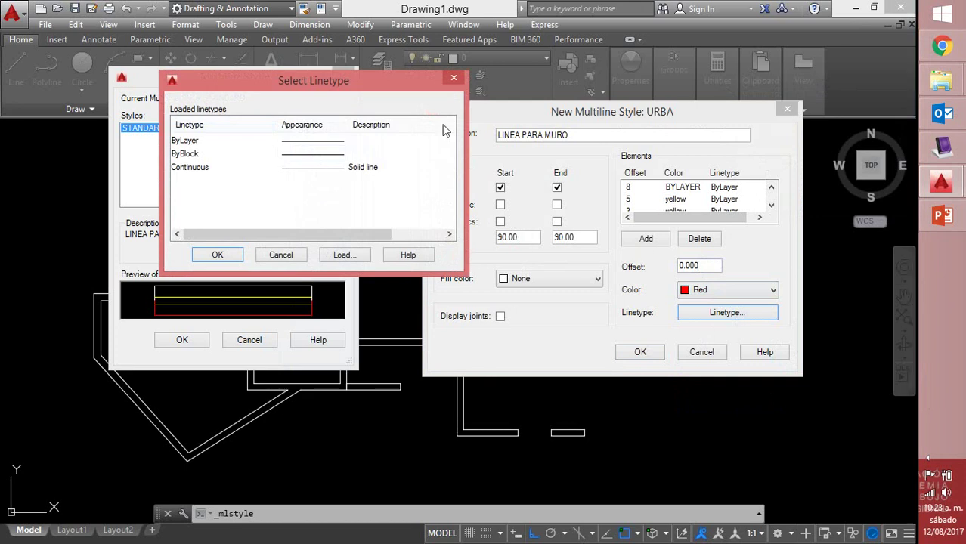
click(343, 255)
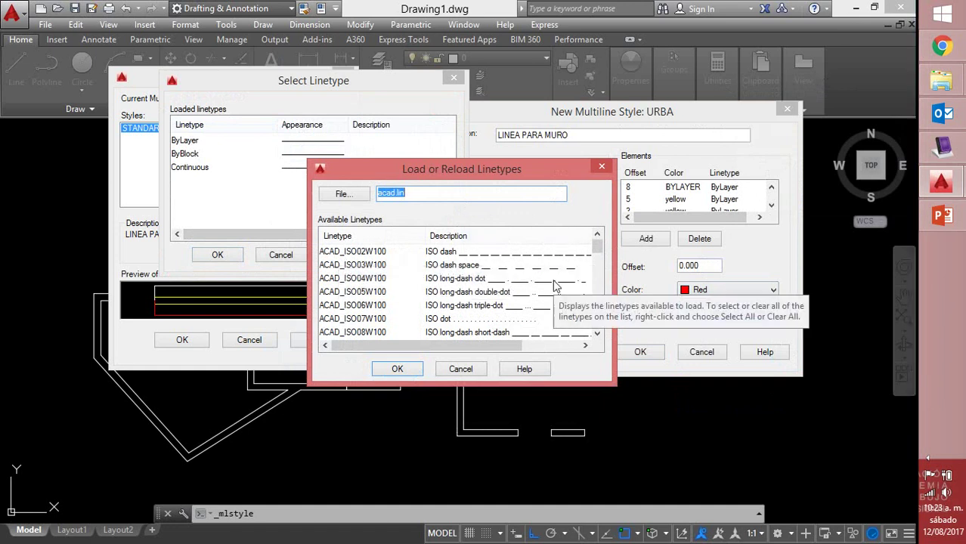
click(553, 280)
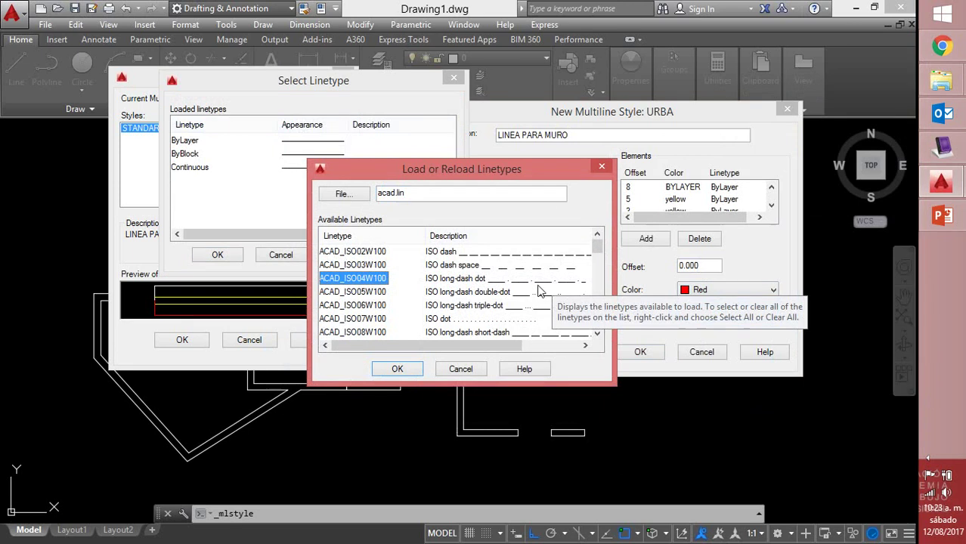
click(396, 368)
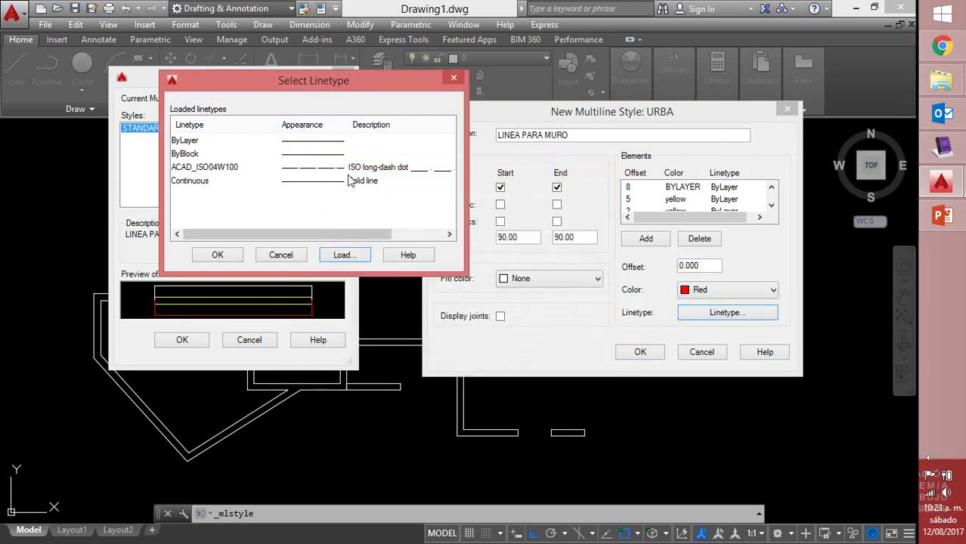
click(348, 169)
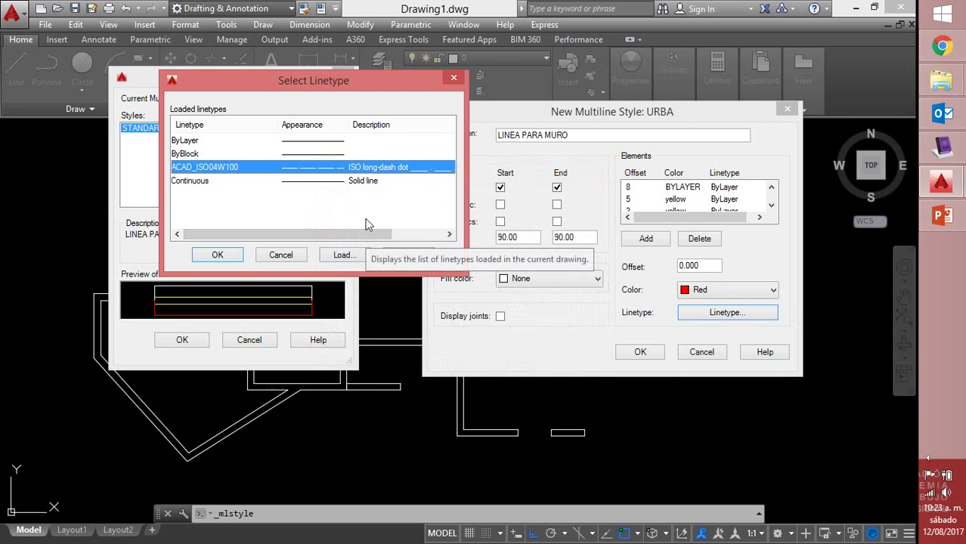
click(219, 254)
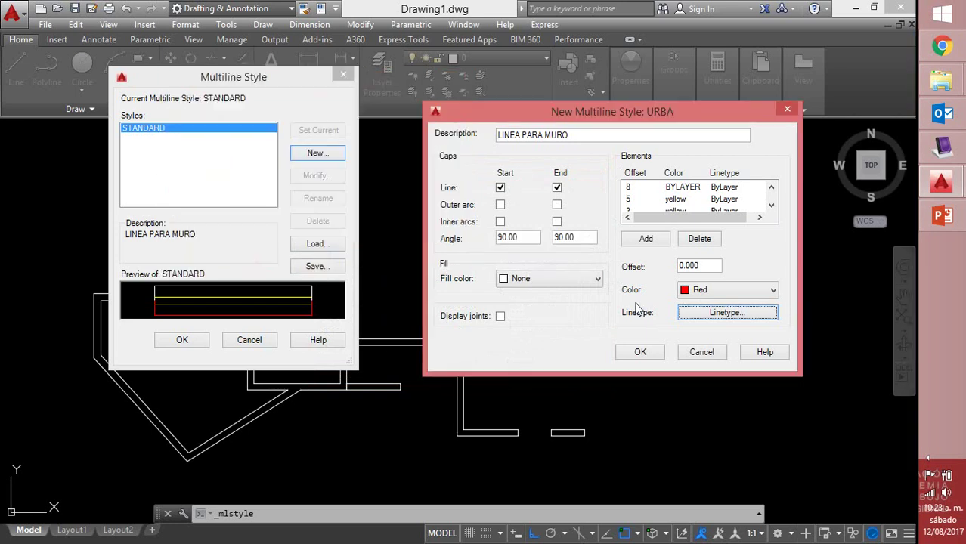
Add another element to the URBA multiline style
click(771, 204)
click(771, 205)
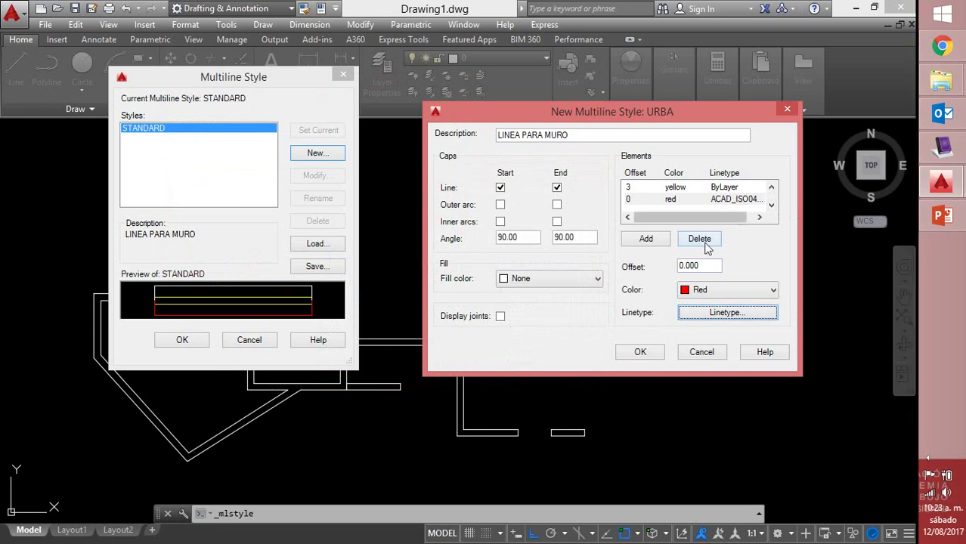
click(661, 241)
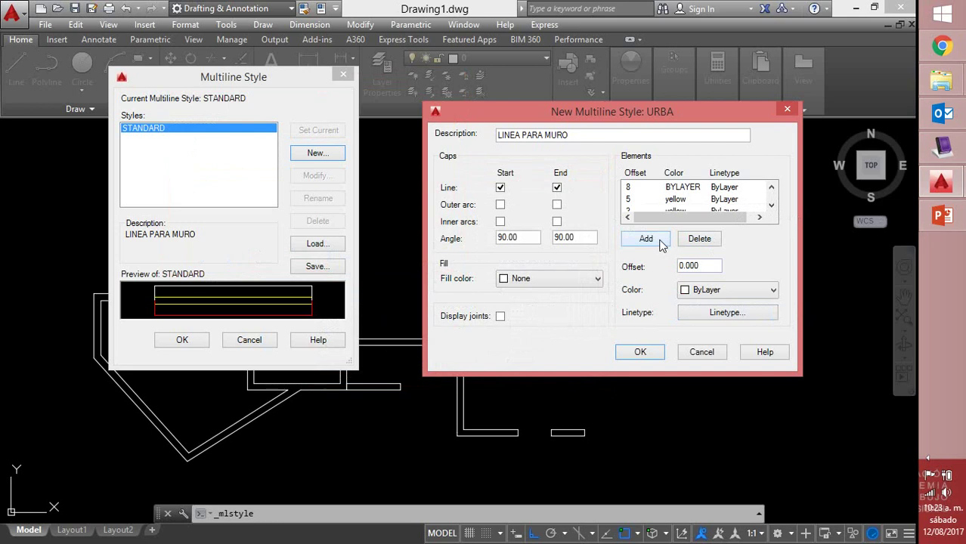
click(949, 155)
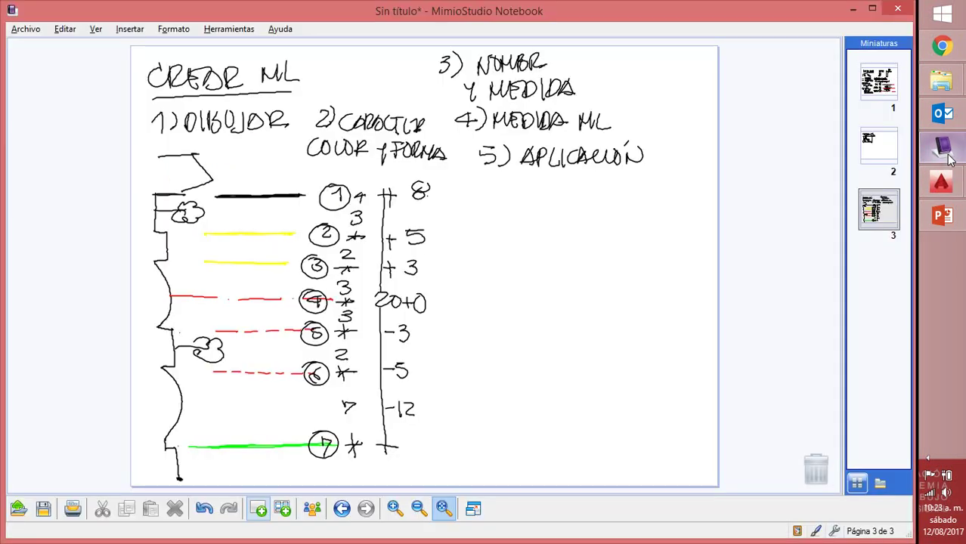
click(941, 181)
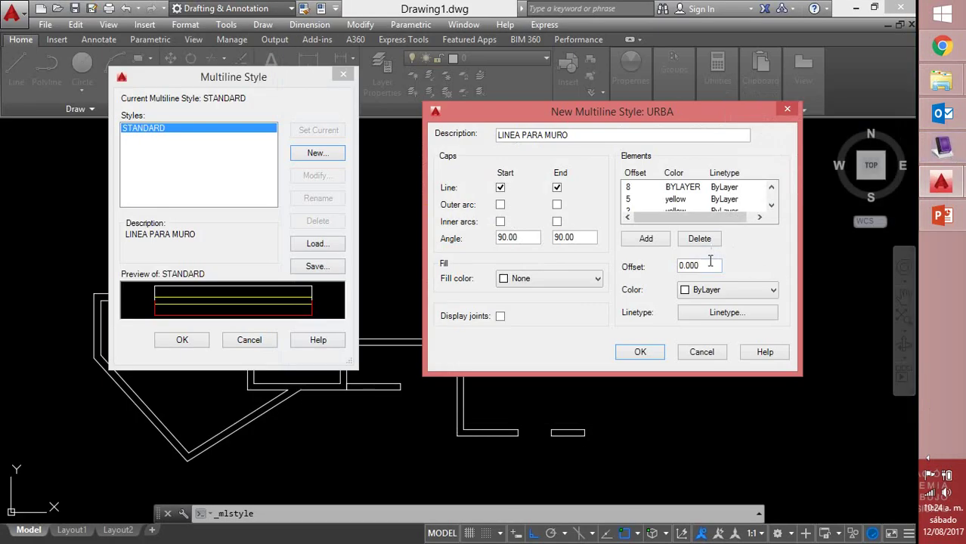
Make the new element red and load and assign the ACAD_ISO02W100 dash linetype
click(690, 293)
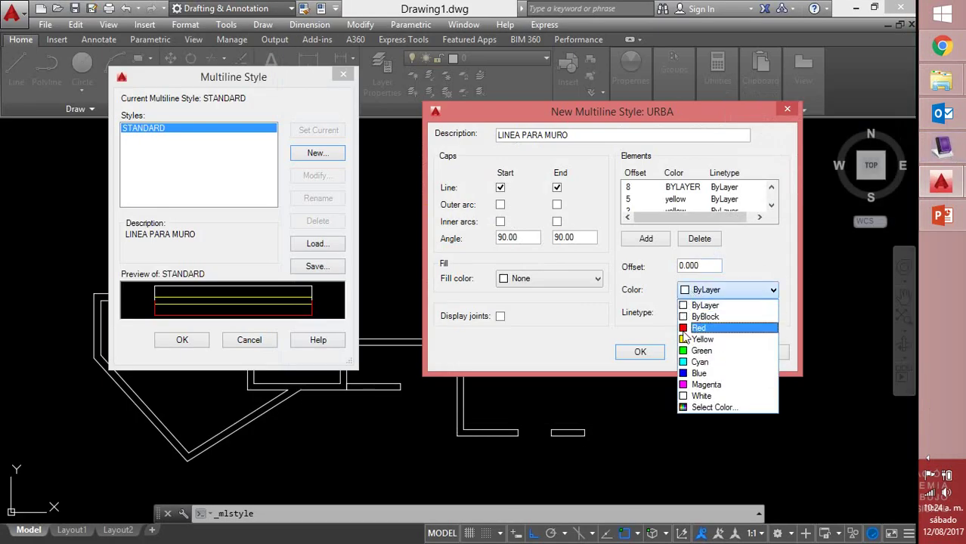
click(689, 328)
click(737, 316)
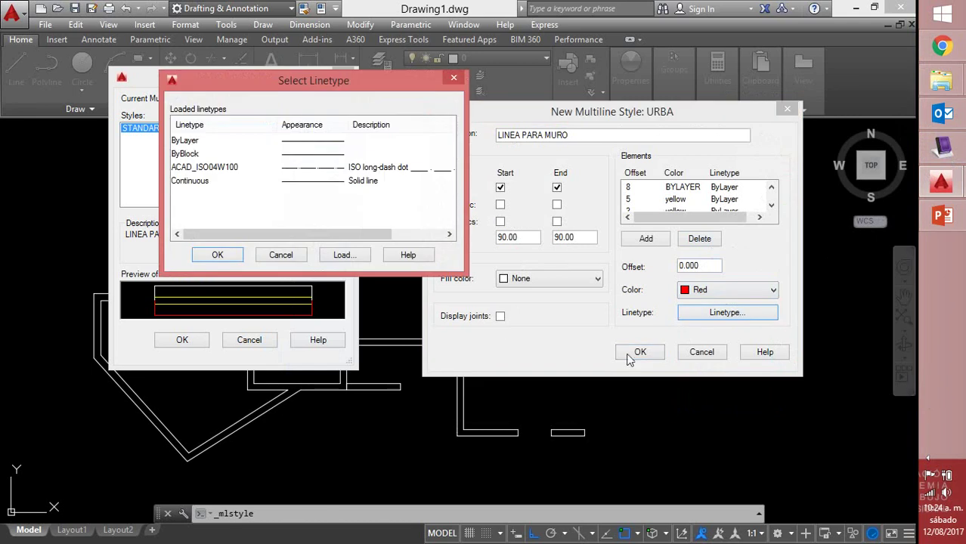
click(347, 258)
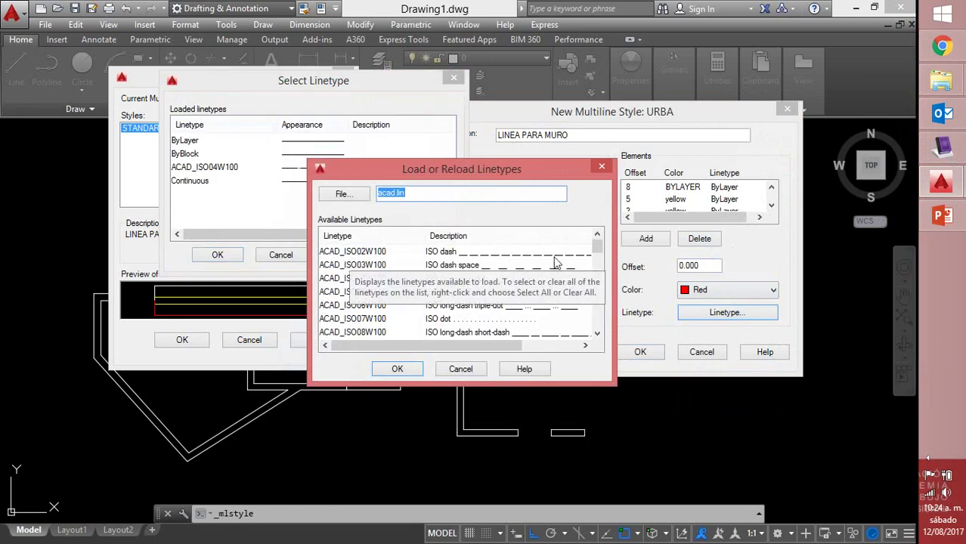
click(554, 258)
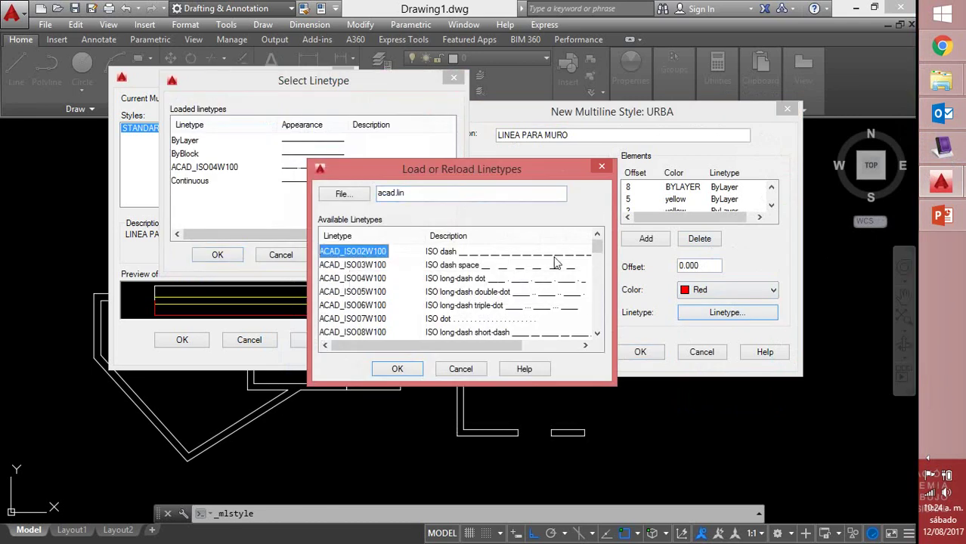
click(414, 370)
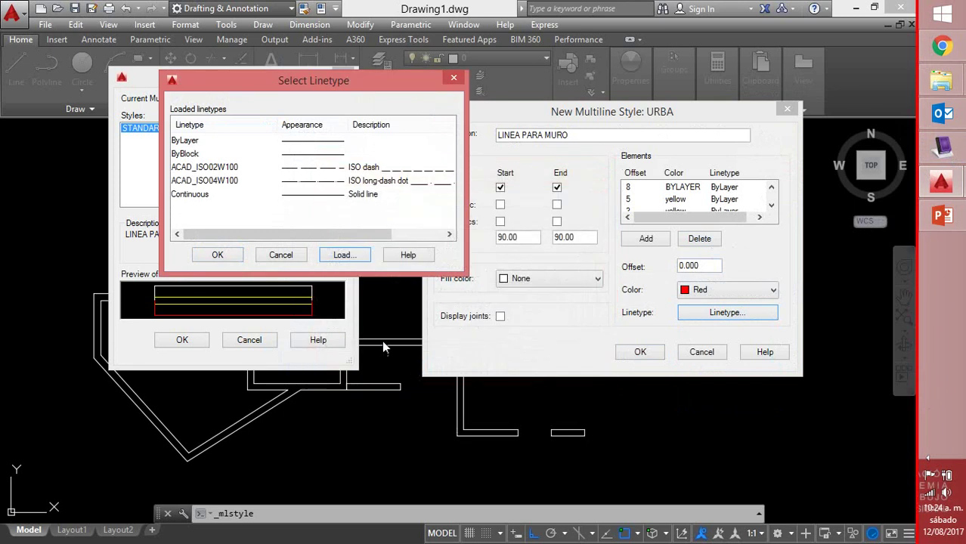
click(320, 170)
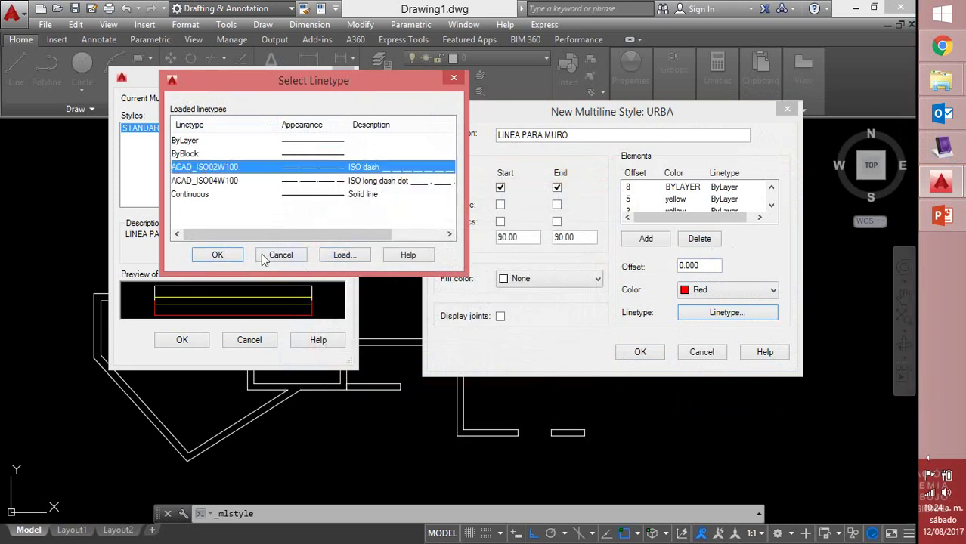
click(217, 255)
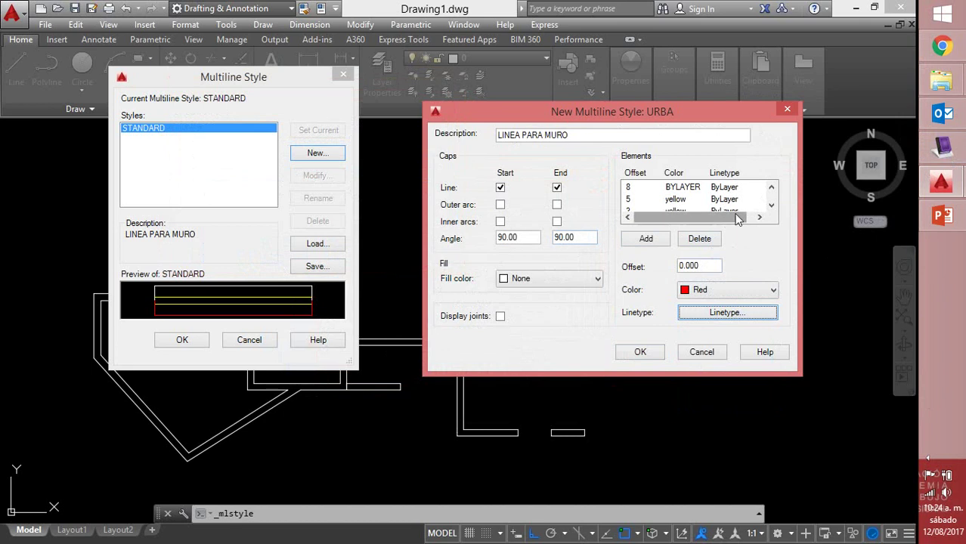
Select the long-dash red element's offset value in the Elements list for replacement
click(771, 207)
click(771, 207)
click(771, 207)
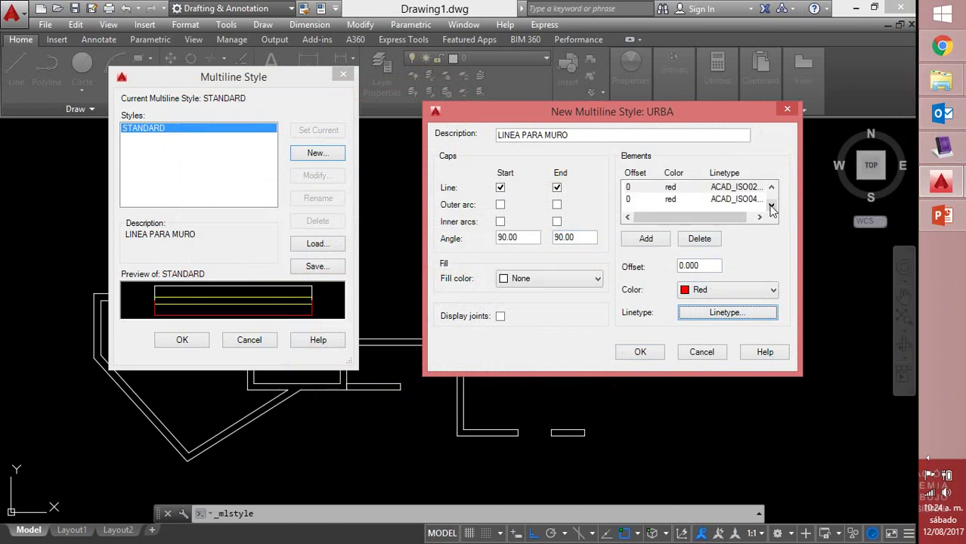
click(685, 200)
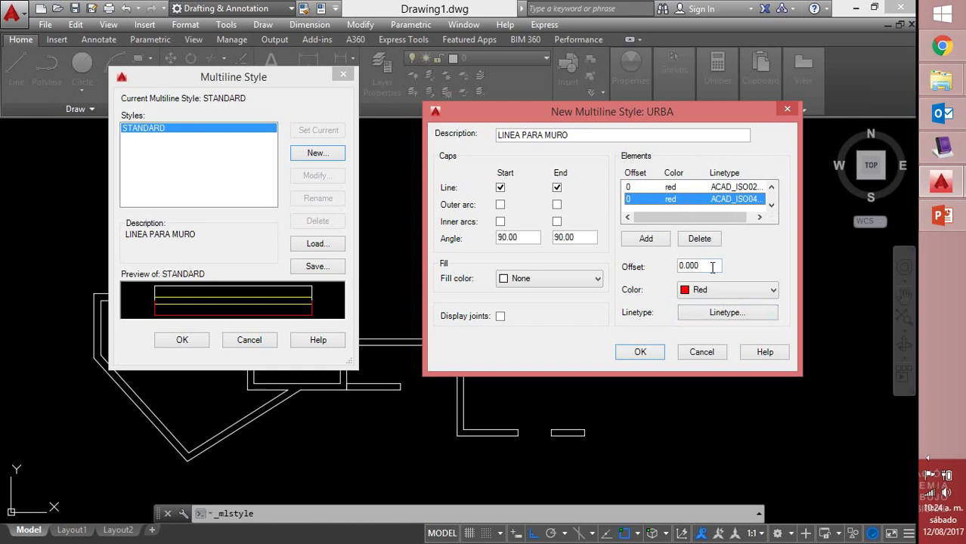
drag(711, 266, 656, 265)
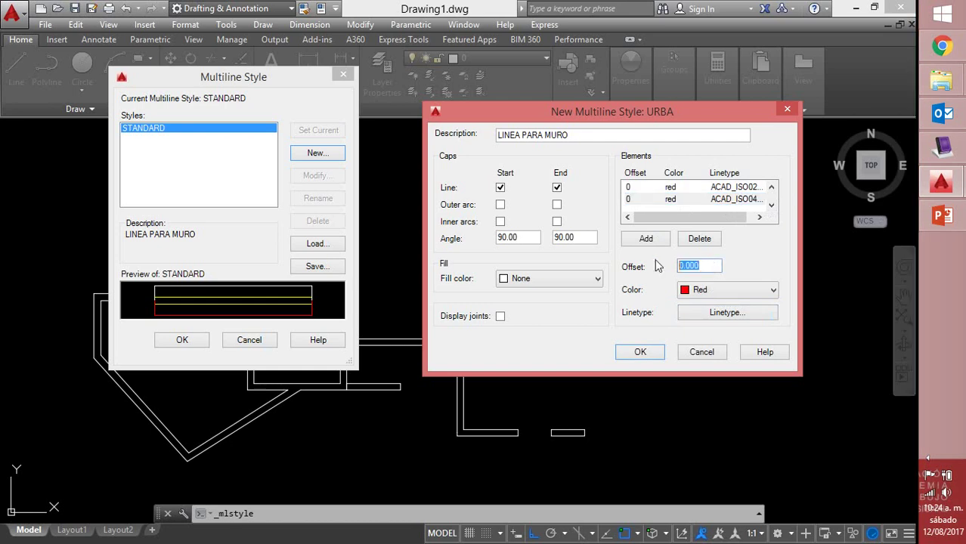
Move the long-dash red element to offset -3
text(-3)
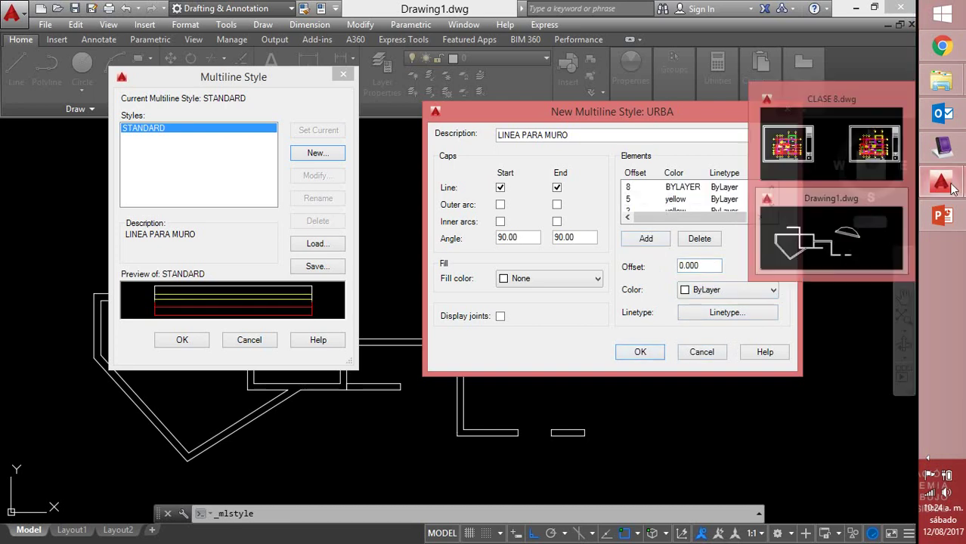
click(947, 142)
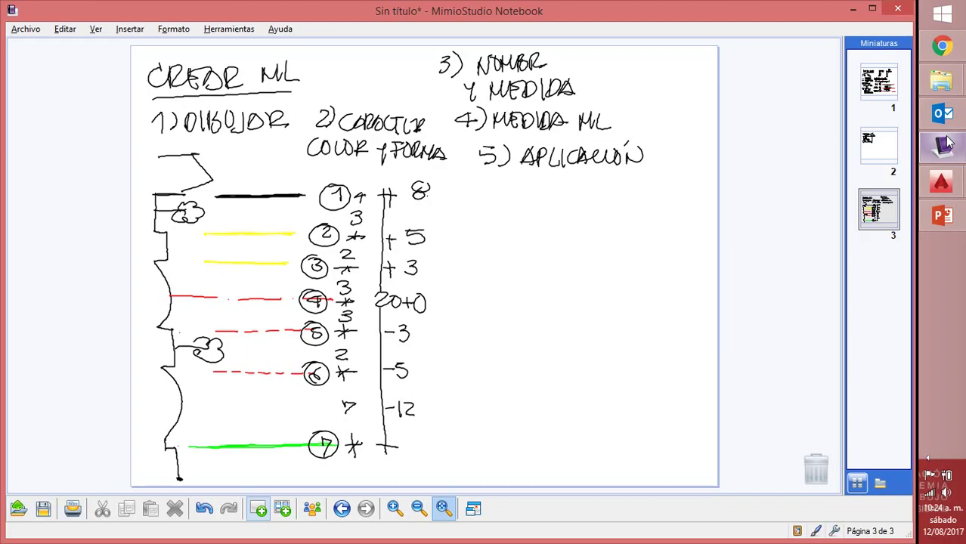
click(947, 142)
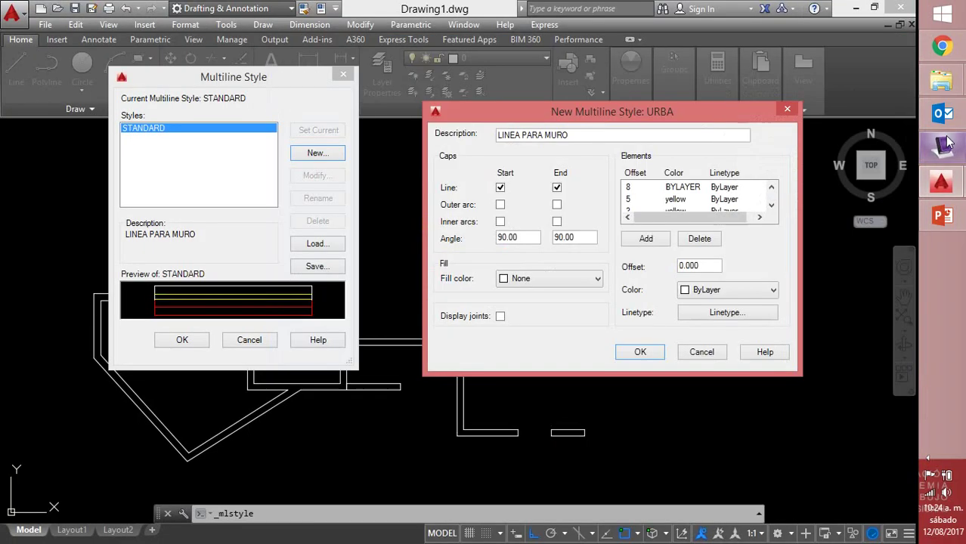
Set the other element to offset -5, red, ACAD_ISO02W100 linetype, then add another element
drag(706, 266, 648, 276)
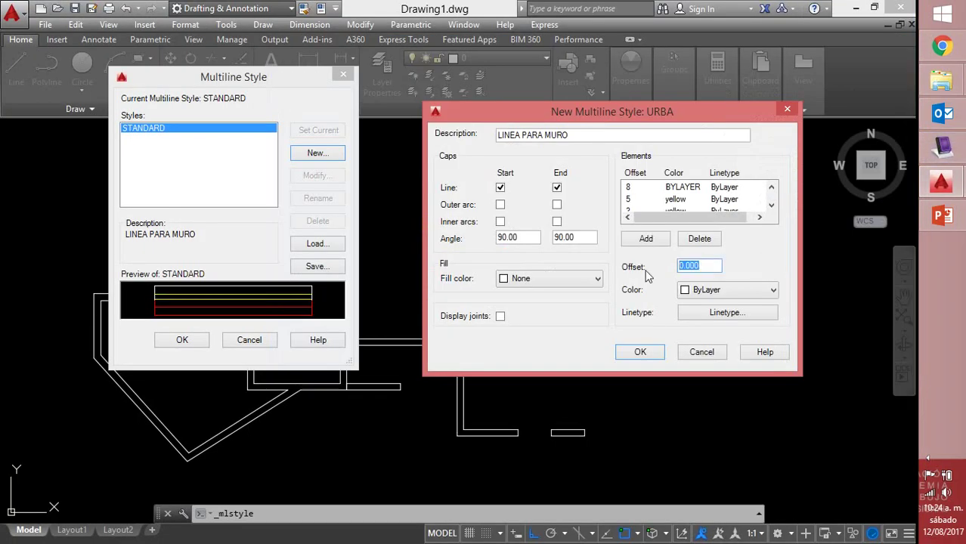
text(-5)
click(684, 294)
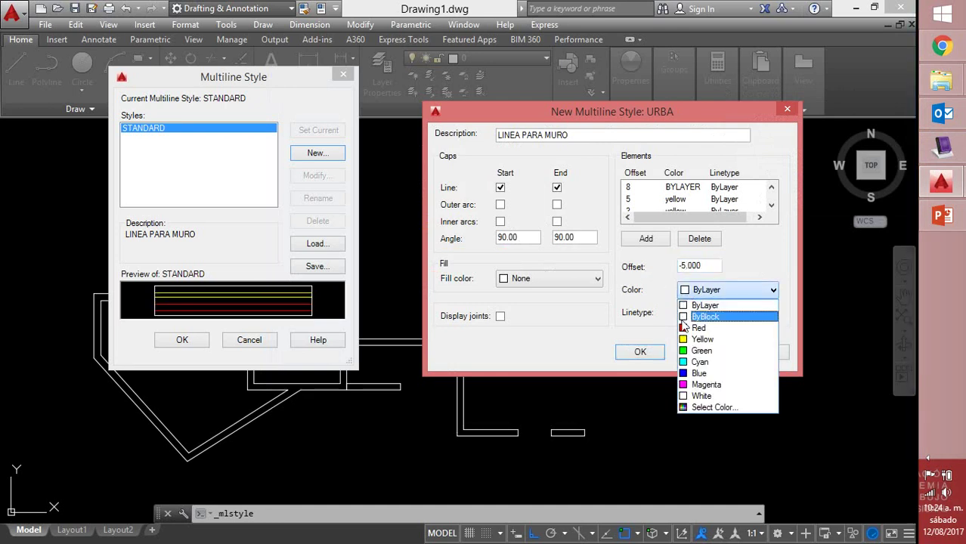
click(682, 327)
click(704, 313)
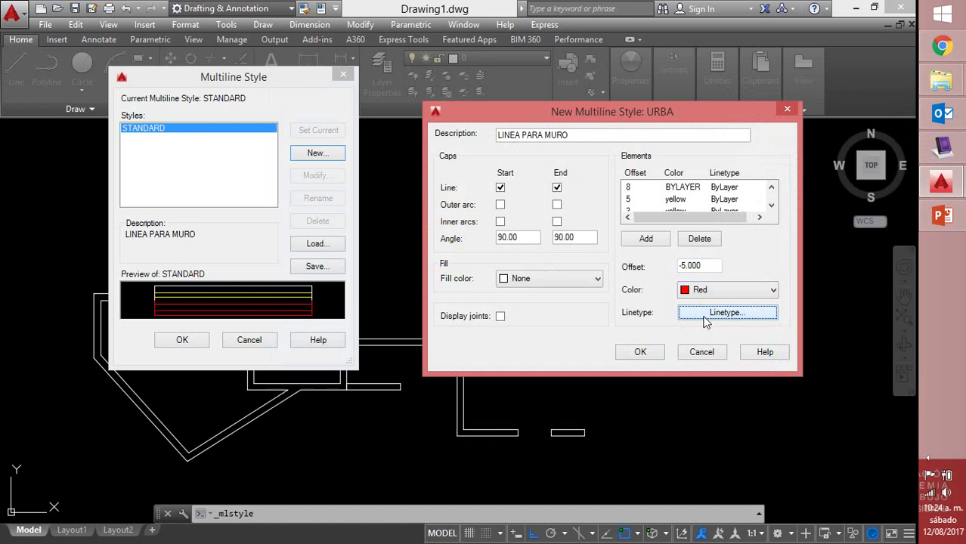
click(326, 168)
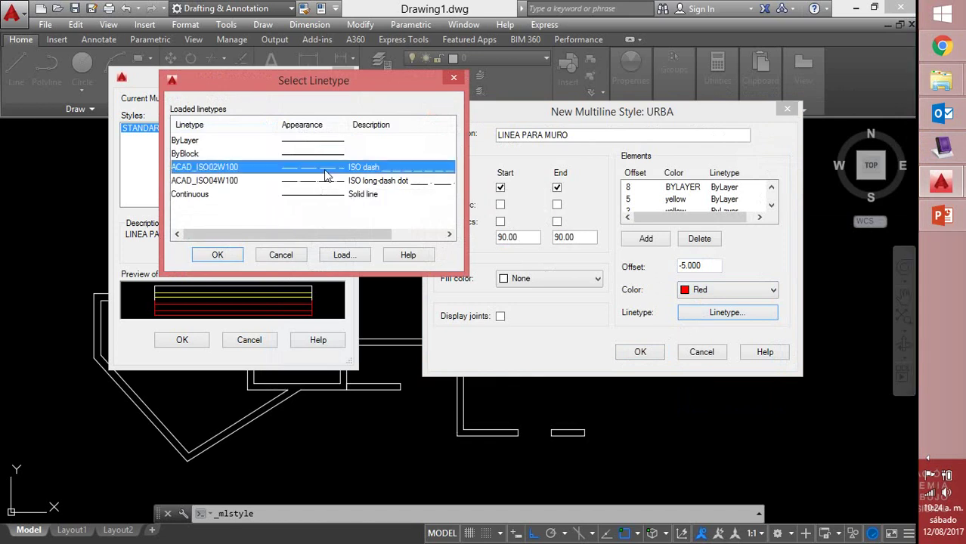
click(219, 256)
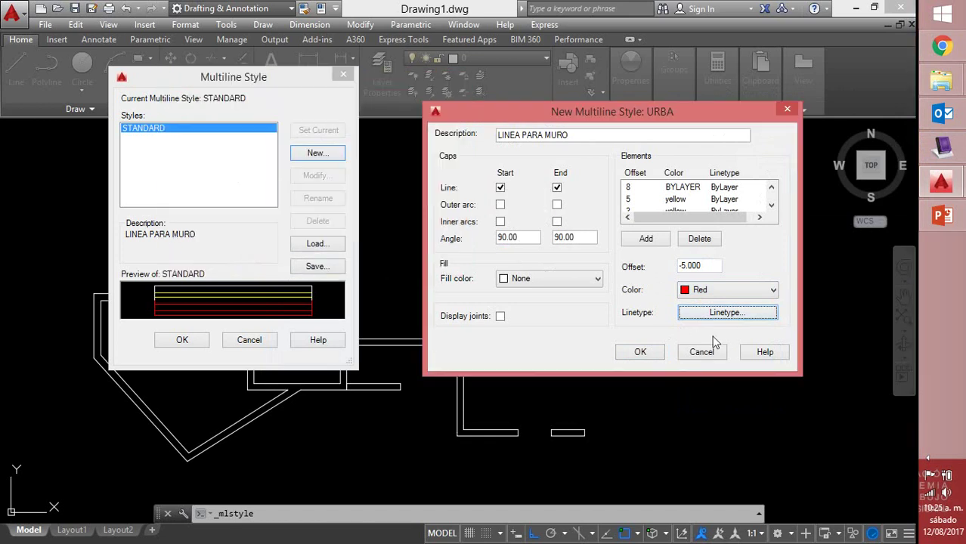
click(770, 205)
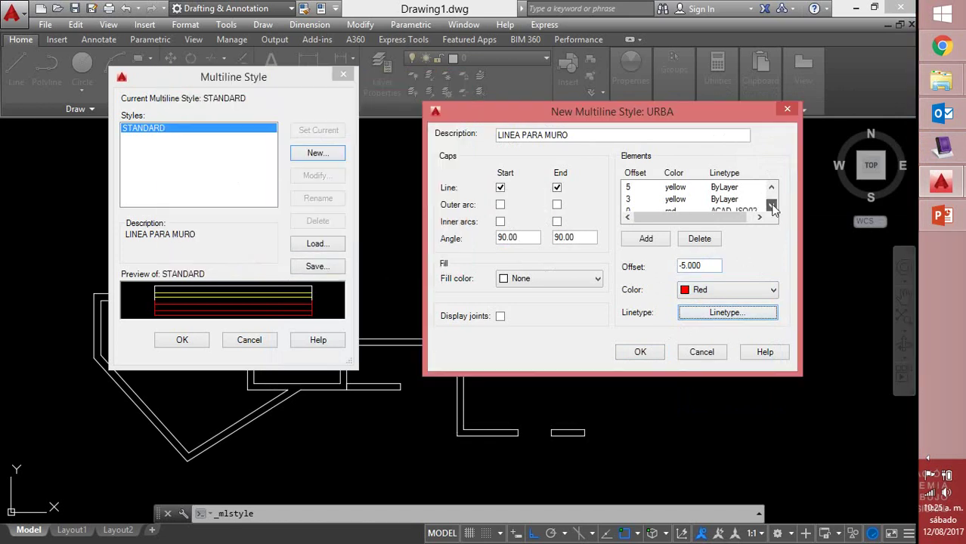
click(771, 205)
click(770, 205)
click(771, 205)
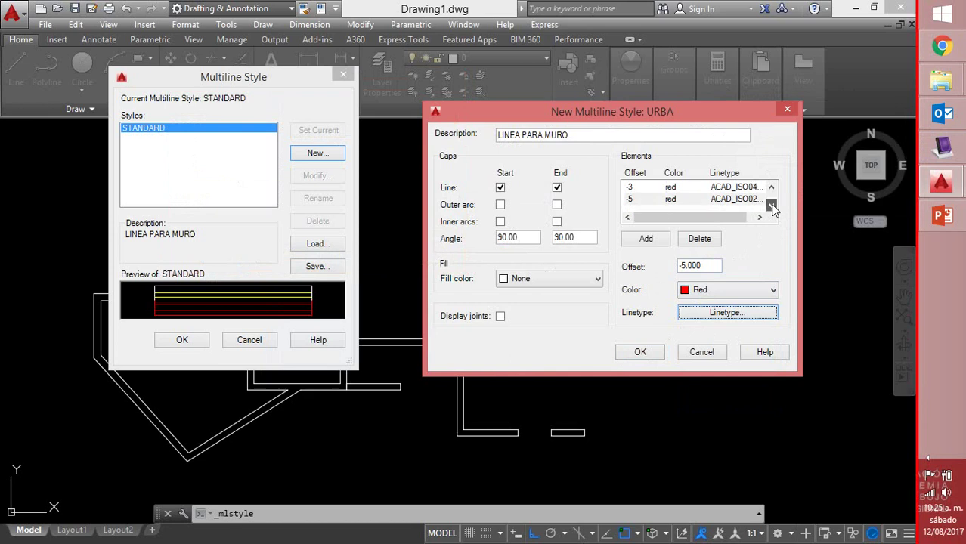
click(649, 241)
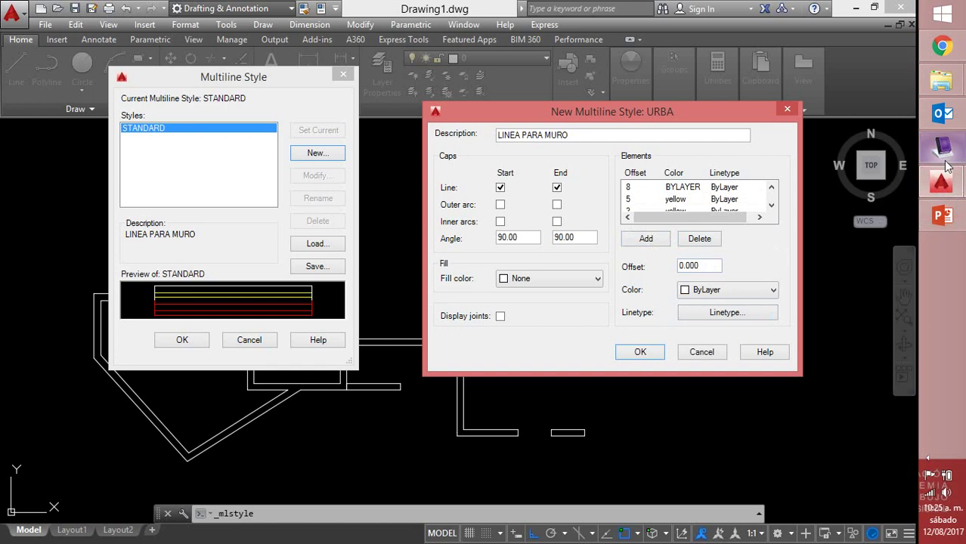
mouse_move(941, 191)
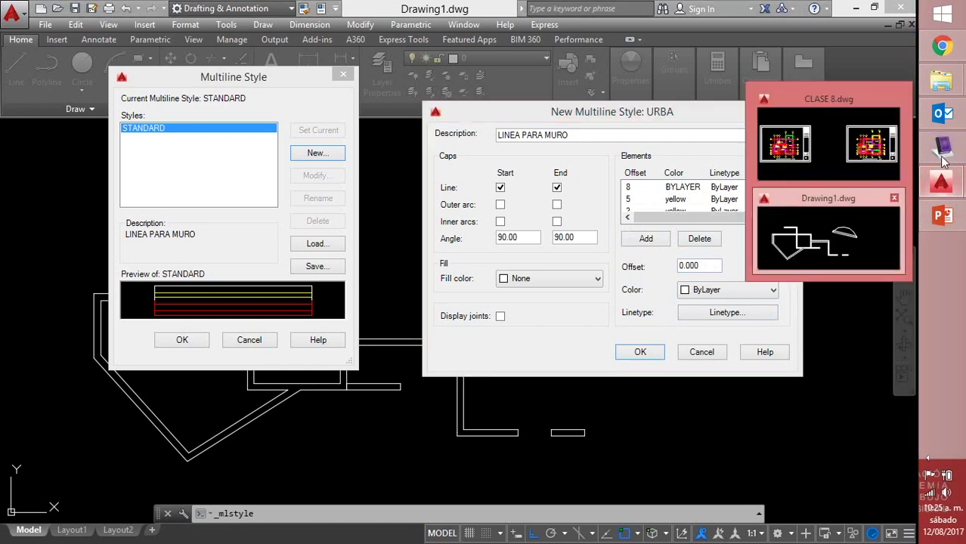
click(942, 151)
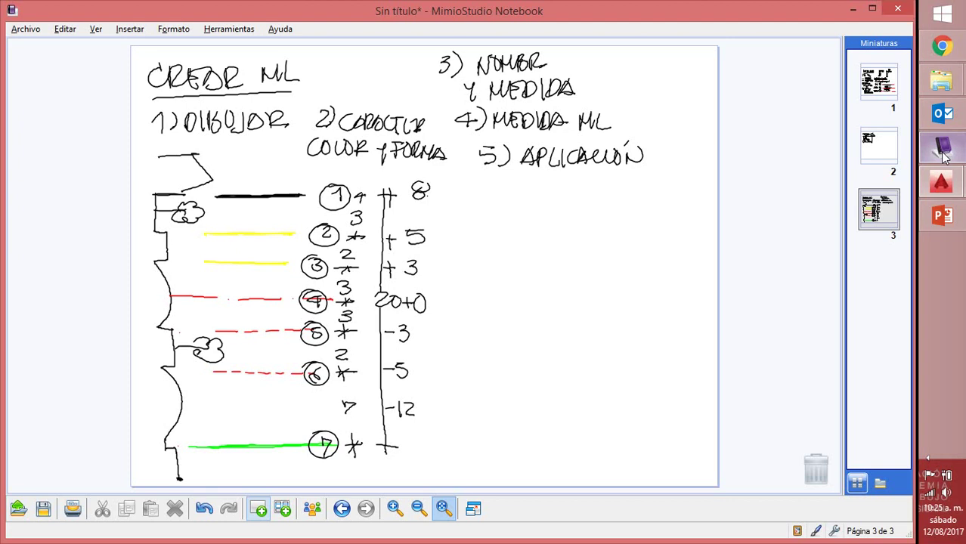
click(943, 150)
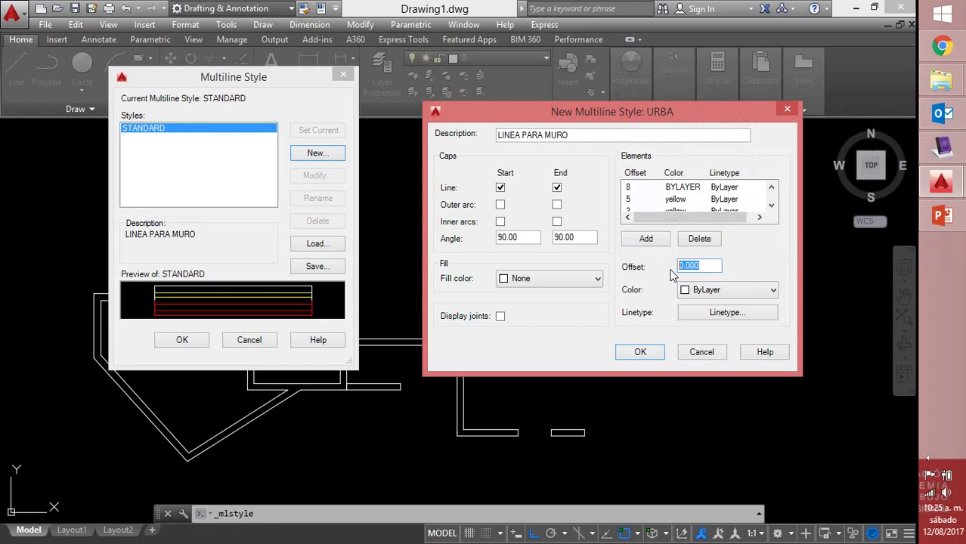
Give the last element offset -12 and green colour, then finish the URBA style
text(-12)
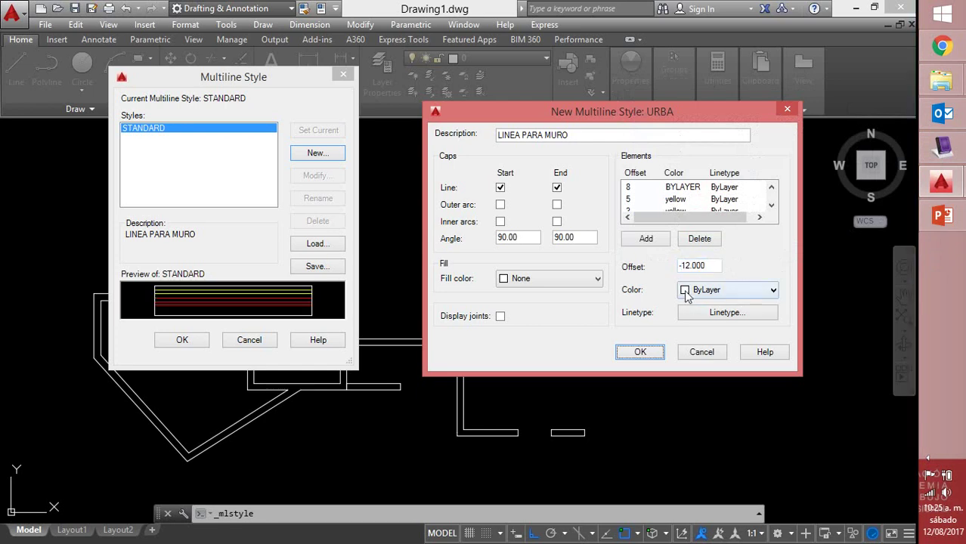
click(686, 293)
click(687, 351)
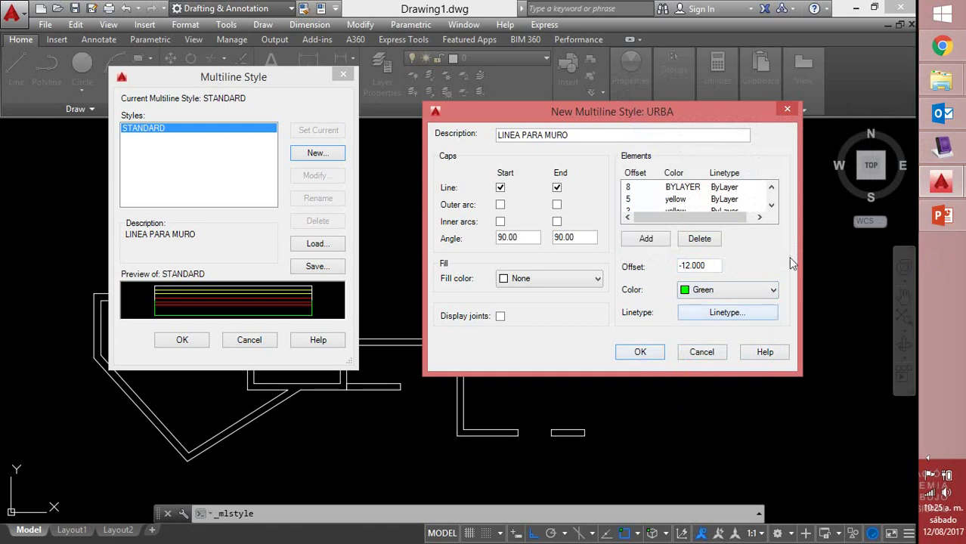
click(770, 206)
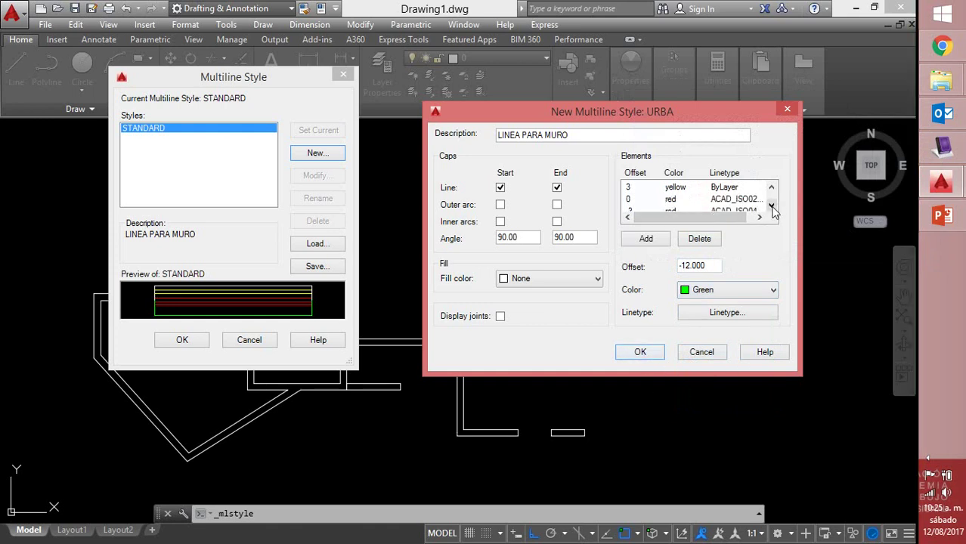
click(771, 205)
click(770, 206)
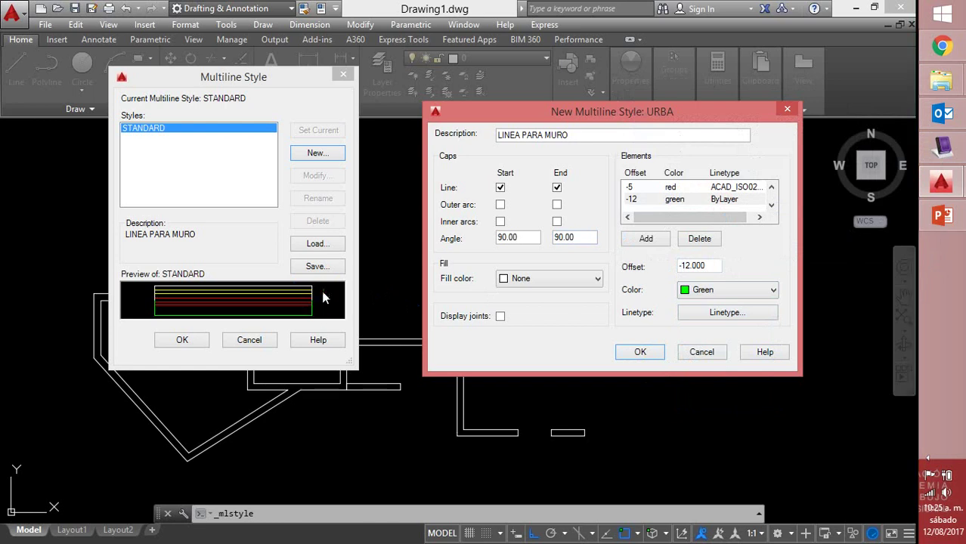
click(638, 352)
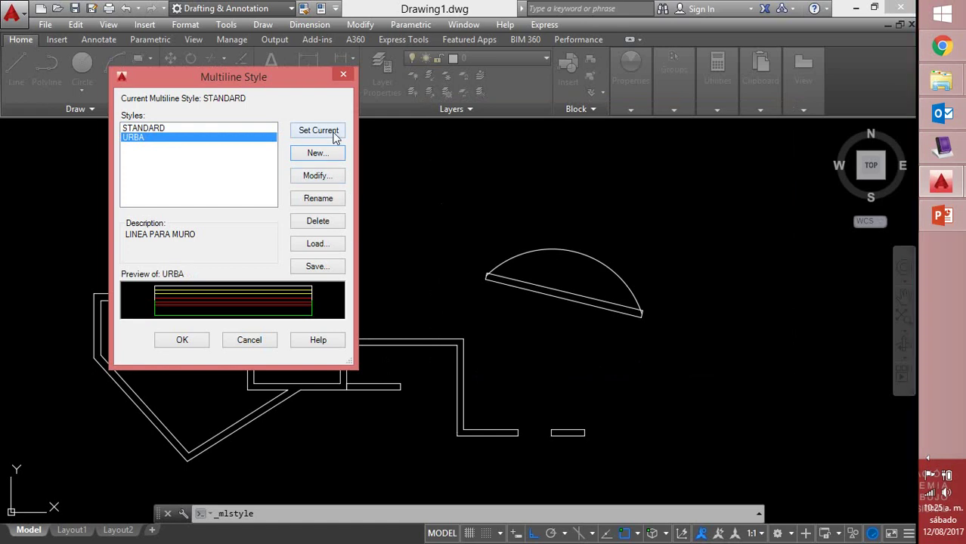
Make URBA the current multiline style, close the style manager, and start MLINE
click(332, 133)
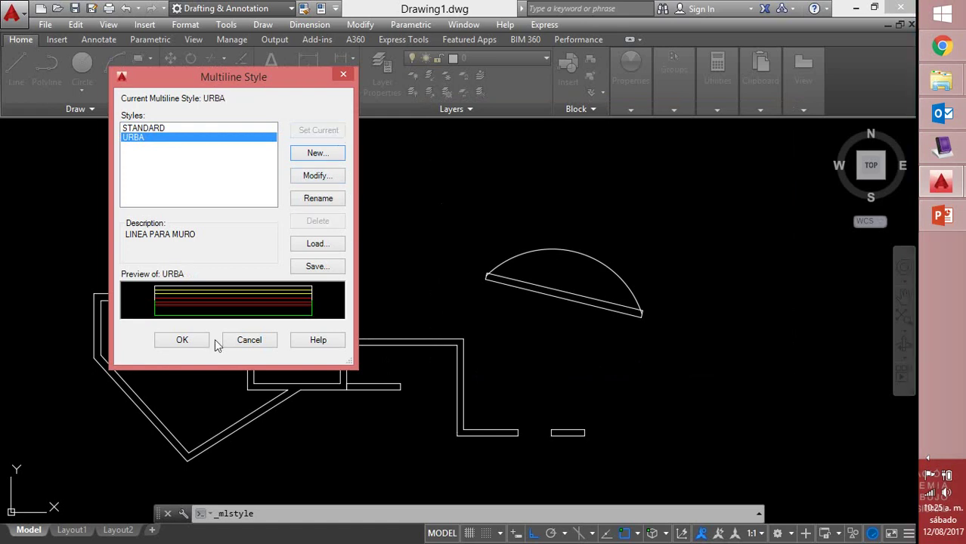
click(182, 340)
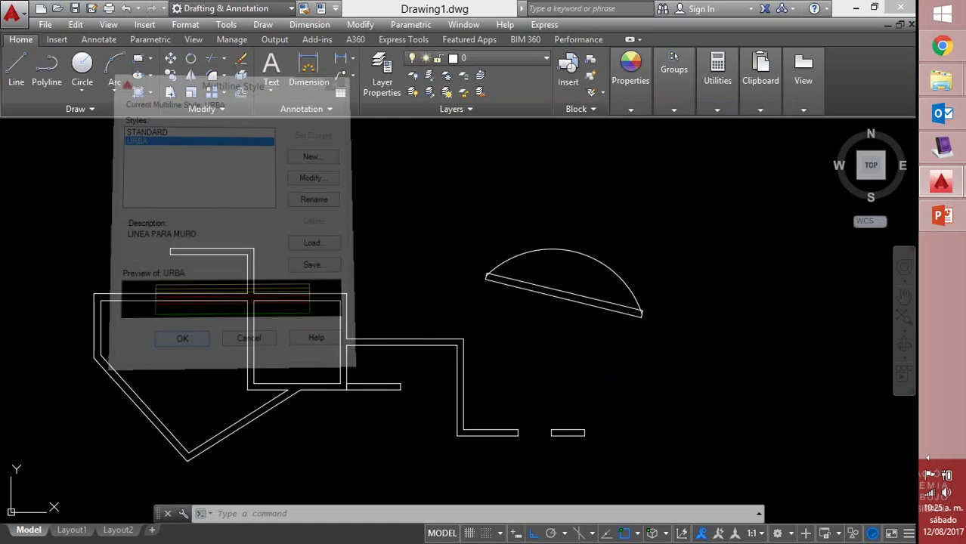
scroll(529, 306, down, 4)
middle_drag(516, 319, 360, 305)
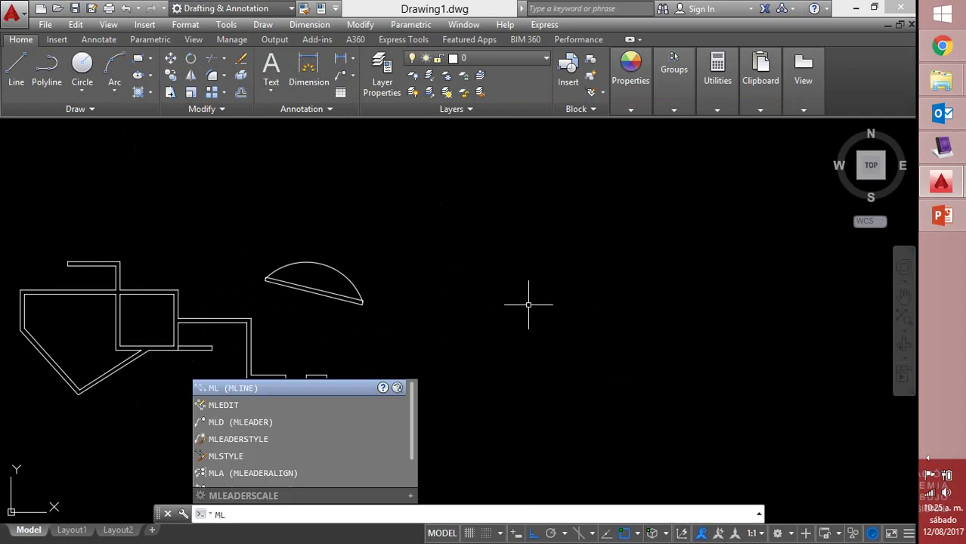
key(Return)
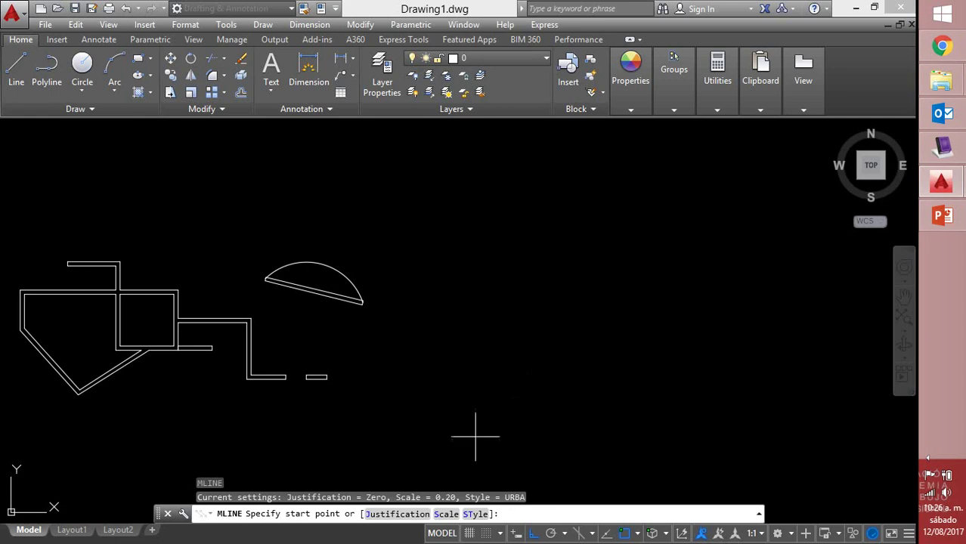
Set the multiline scale to 20 and draw a three-point URBA wall run
click(450, 514)
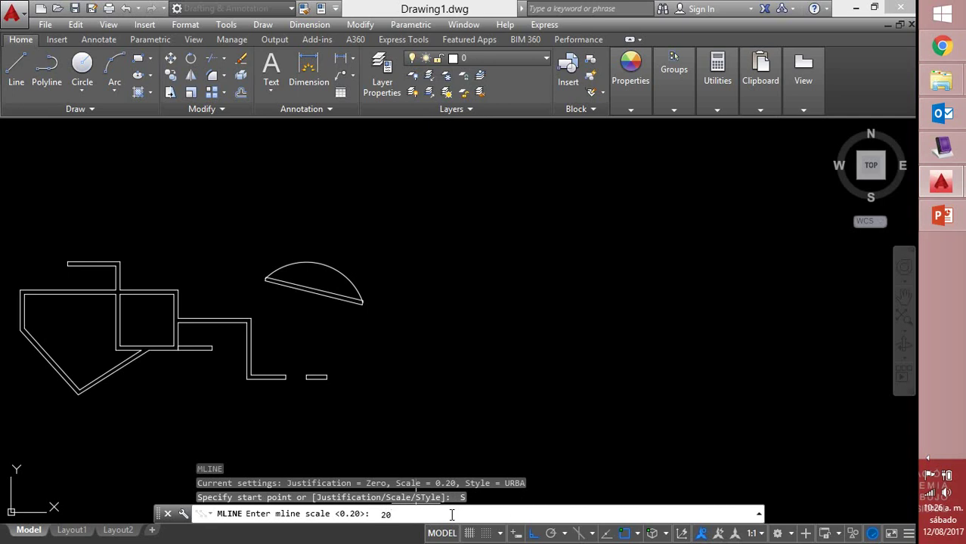
key(Return)
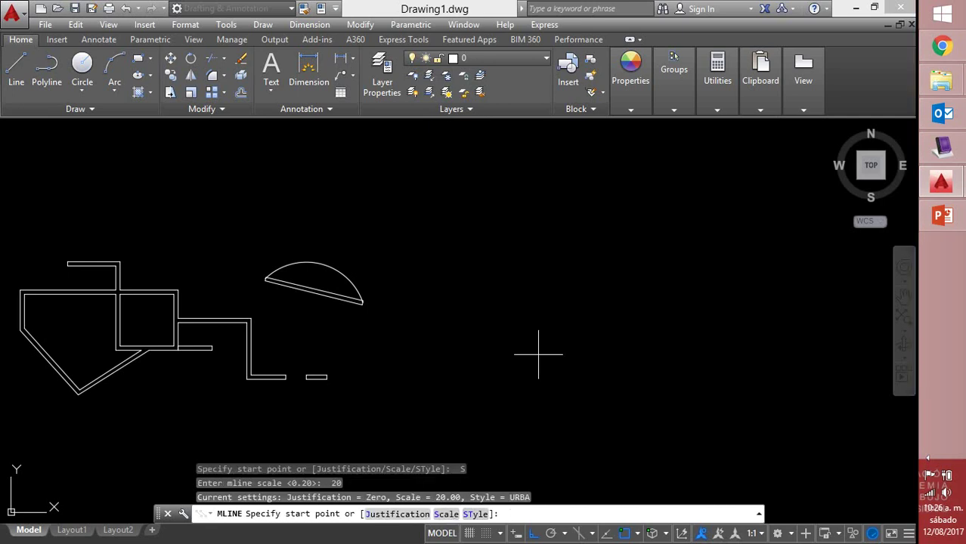
click(395, 209)
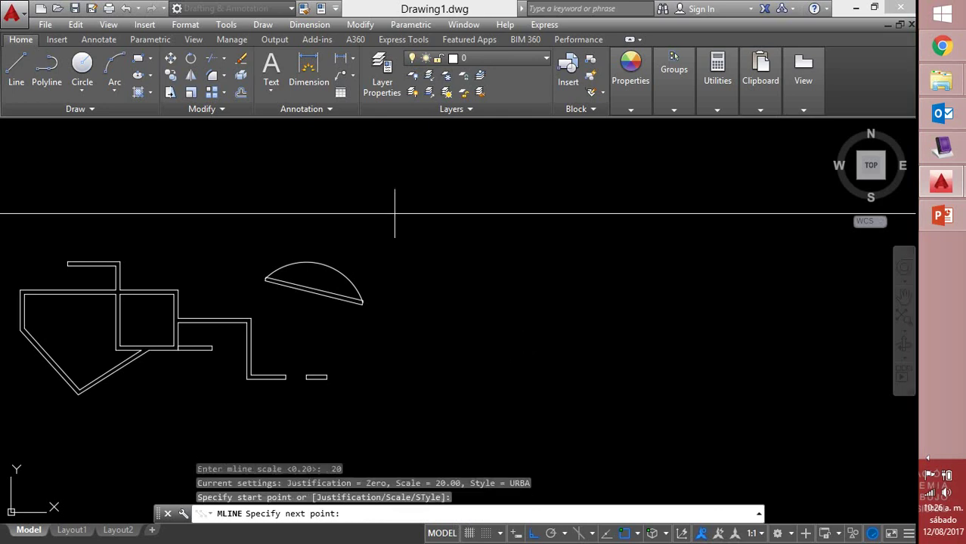
scroll(568, 227, down, 5)
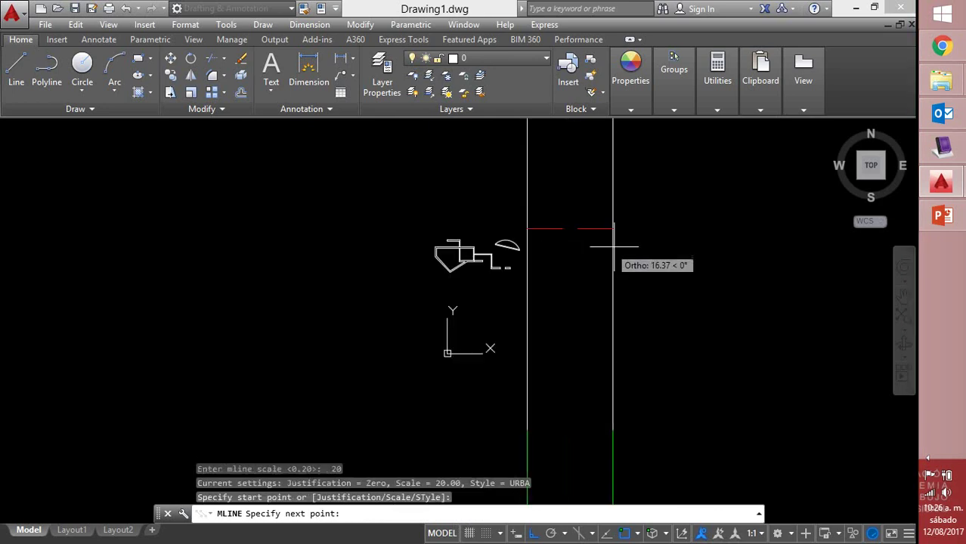
click(776, 246)
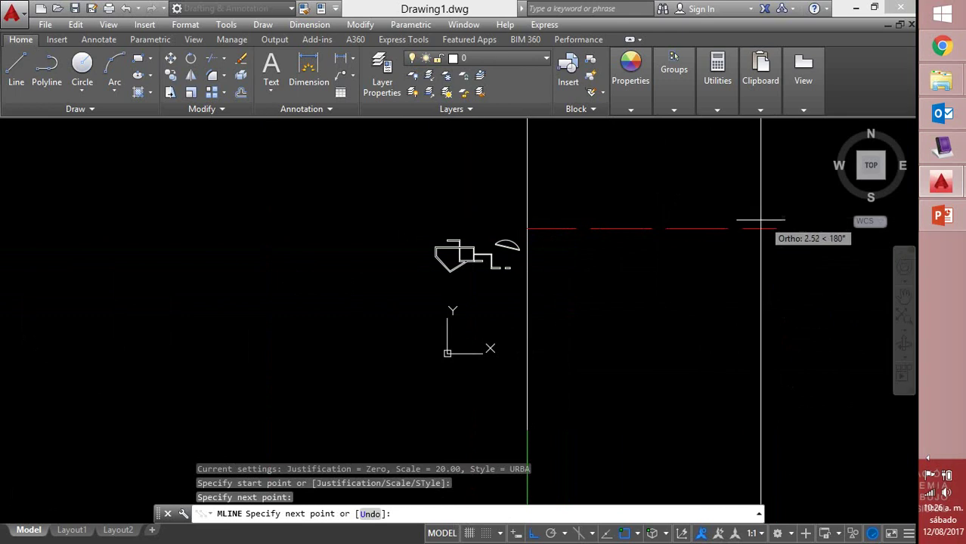
click(736, 216)
right_click(737, 219)
click(765, 231)
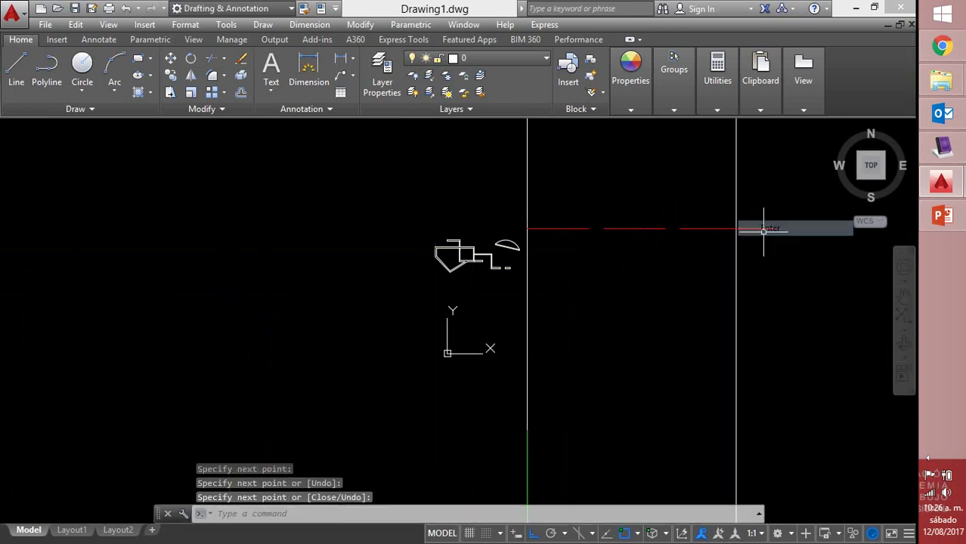
text(z)
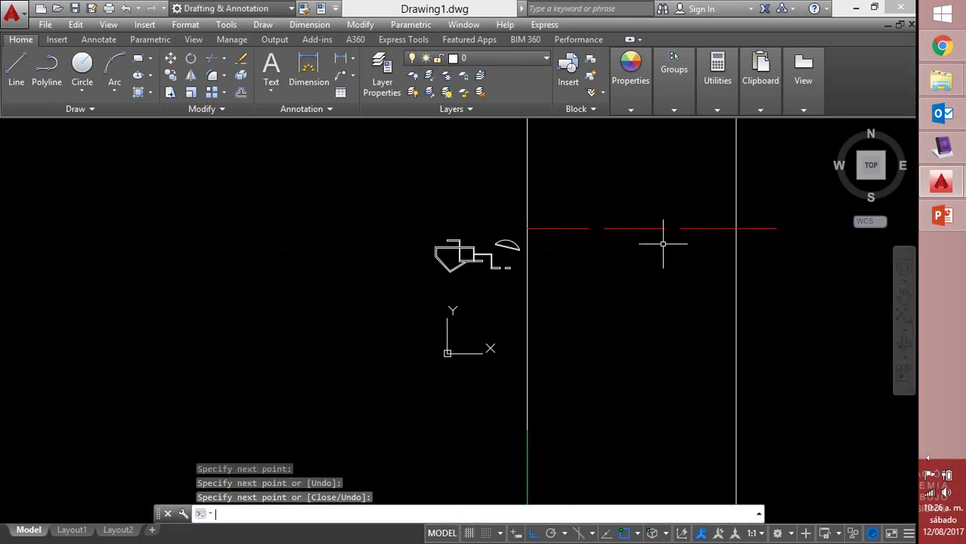
key(Return)
Zoom to extents and erase the oversized first wall
text(e)
key(Return)
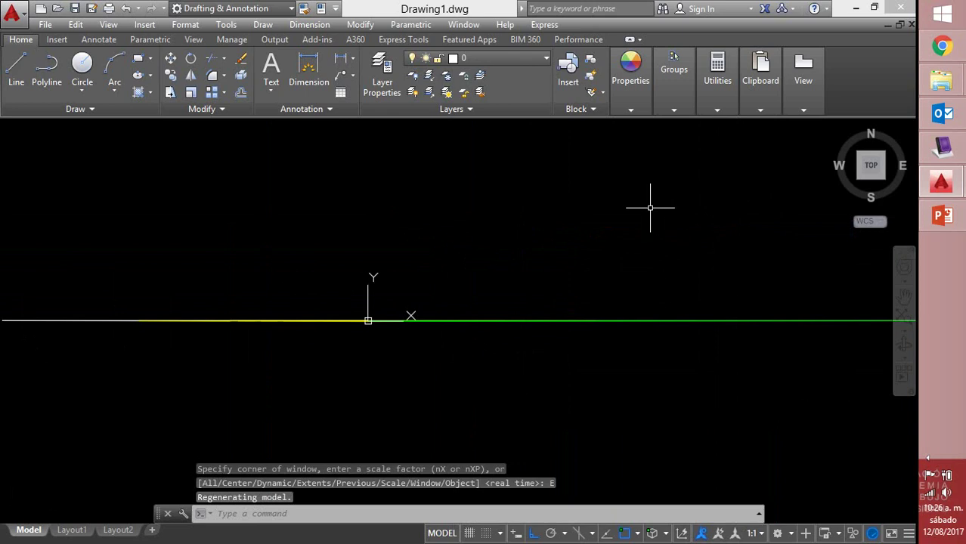
scroll(605, 234, down, 6)
scroll(482, 337, up, 4)
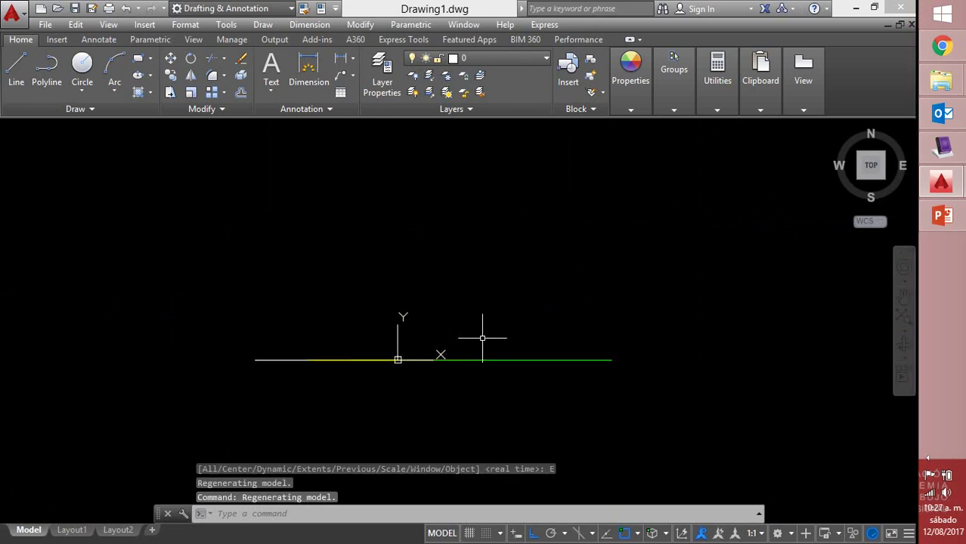
click(597, 332)
click(541, 400)
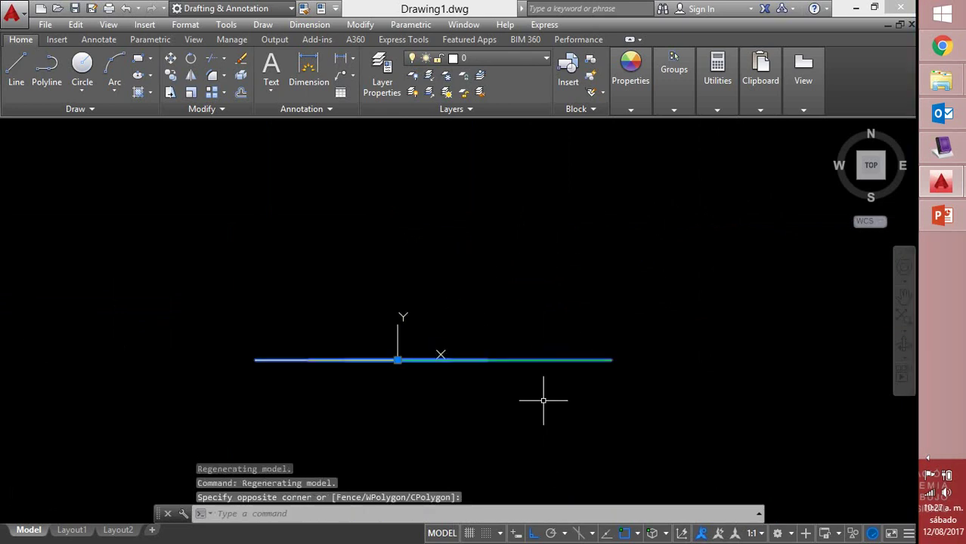
key(Delete)
Start a new multiline, cancel it, and pan the view right
text(ml)
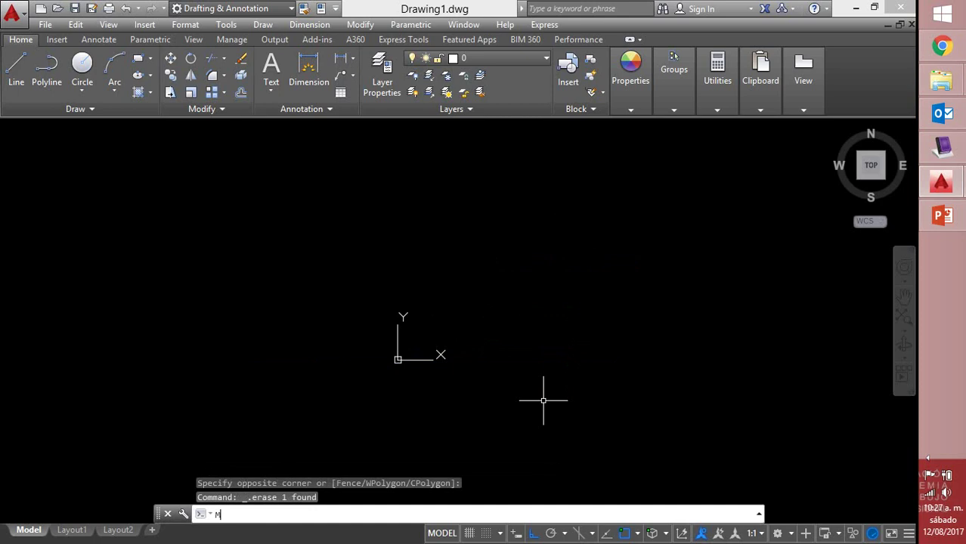
key(Return)
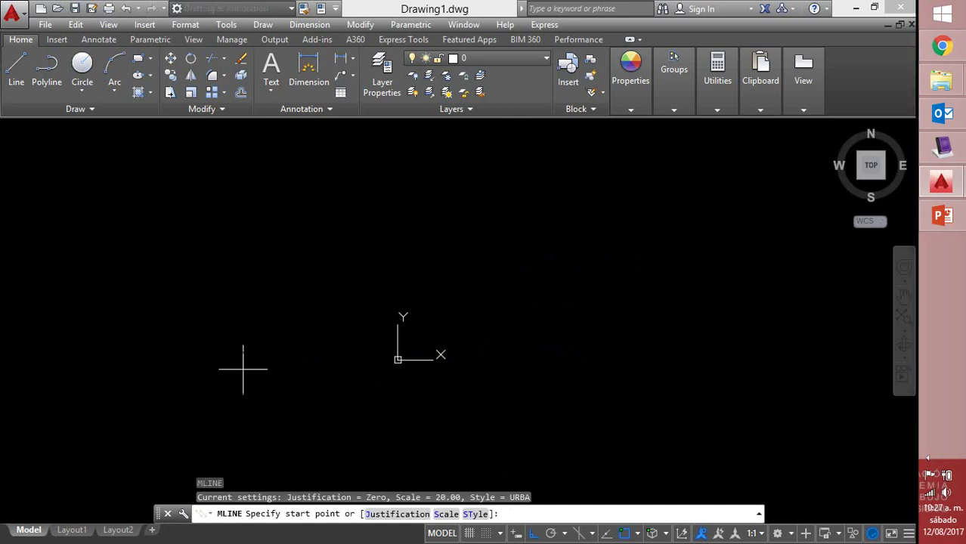
click(237, 345)
scroll(713, 297, down, 5)
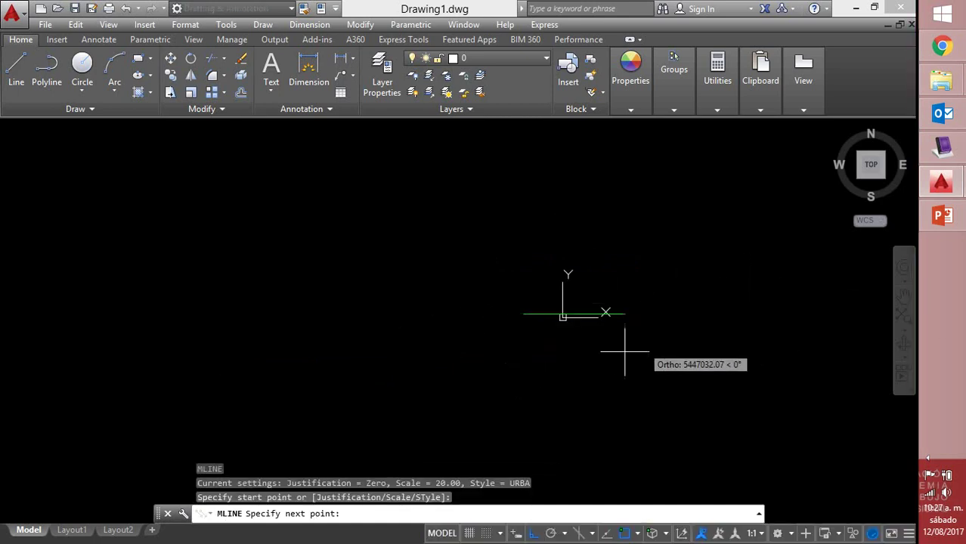
key(Escape)
middle_drag(413, 321, 470, 321)
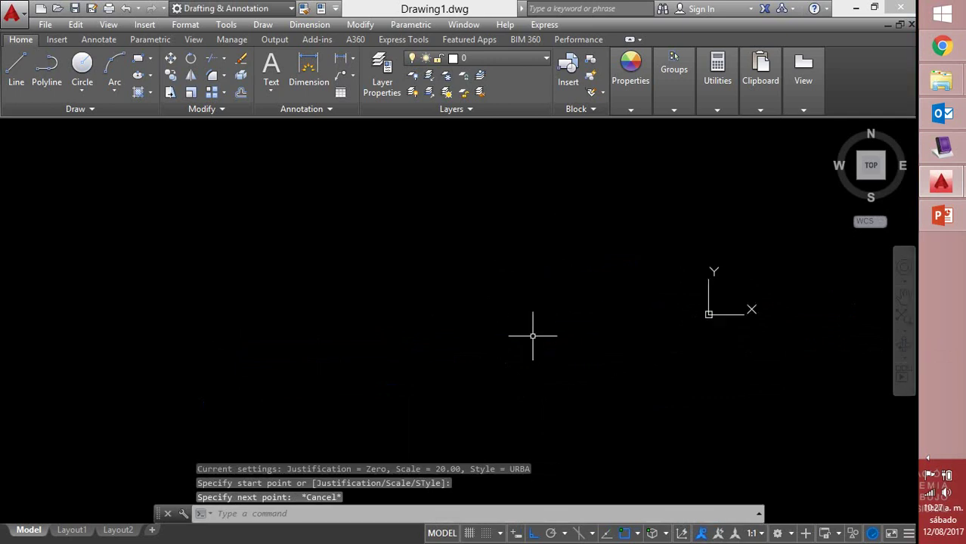
Draw a new horizontal two-point URBA multiline wall and zoom to extents
text(ml)
key(Return)
click(280, 295)
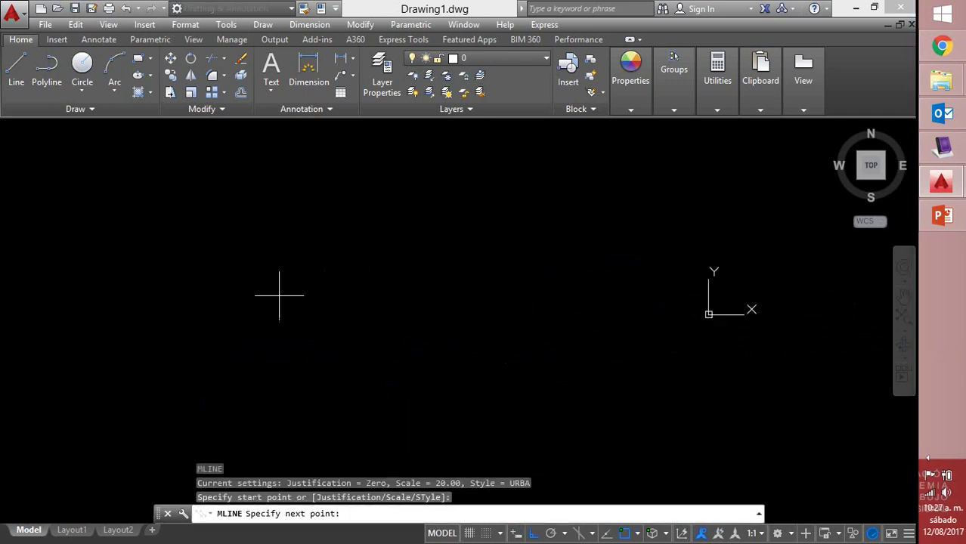
click(575, 286)
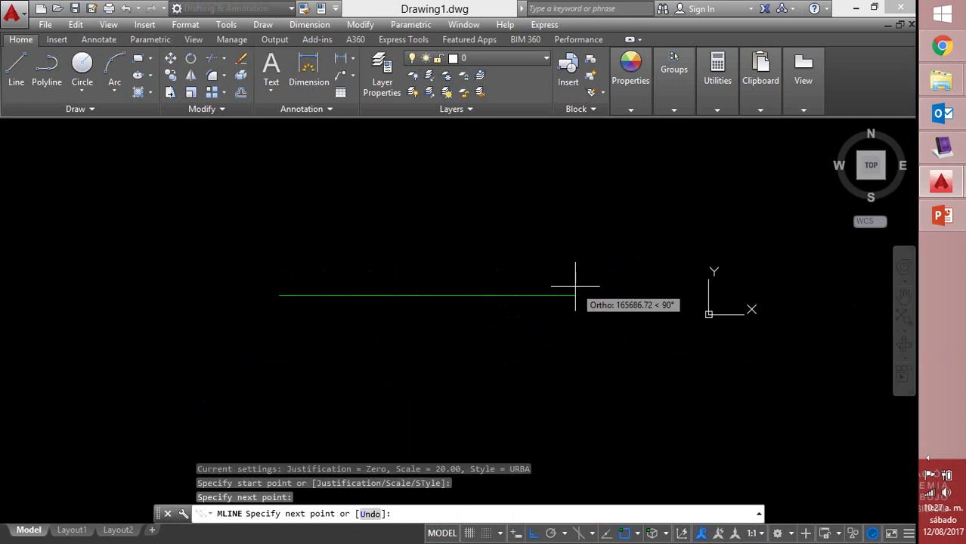
key(Return)
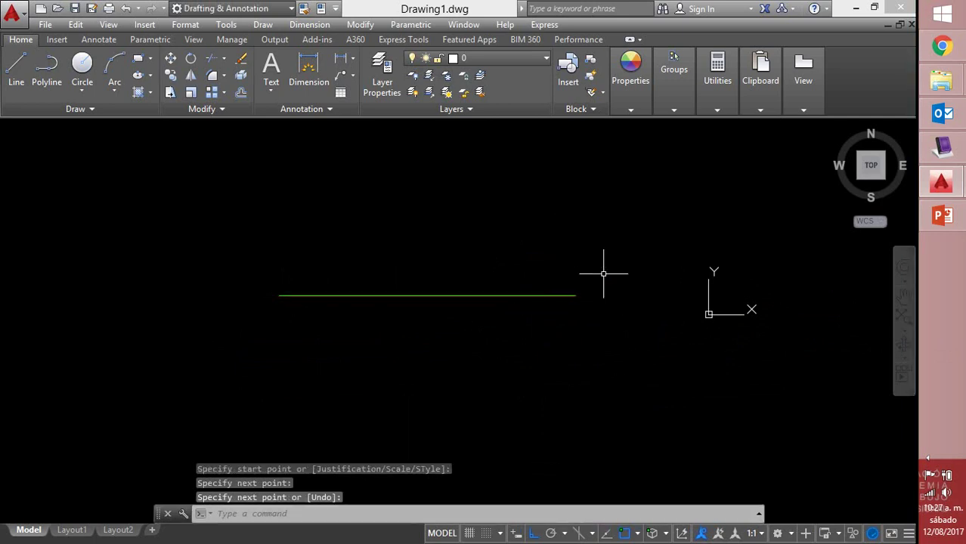
text(z)
key(Return)
text(E)
key(Return)
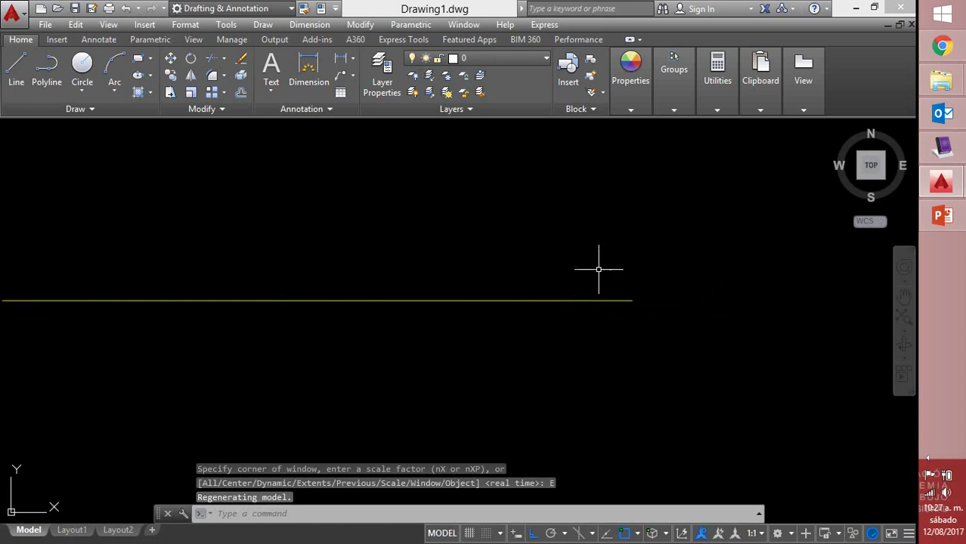
scroll(549, 288, down, 8)
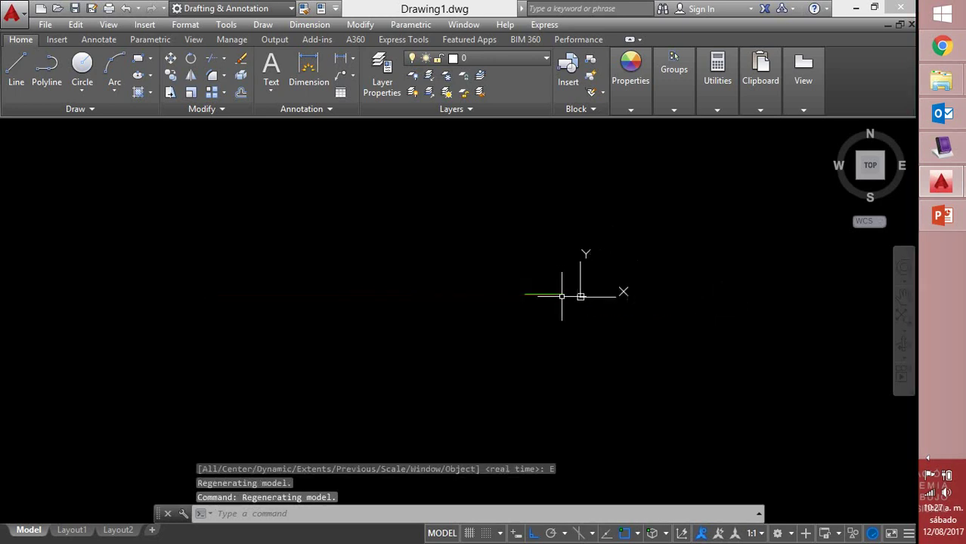
scroll(640, 287, down, 5)
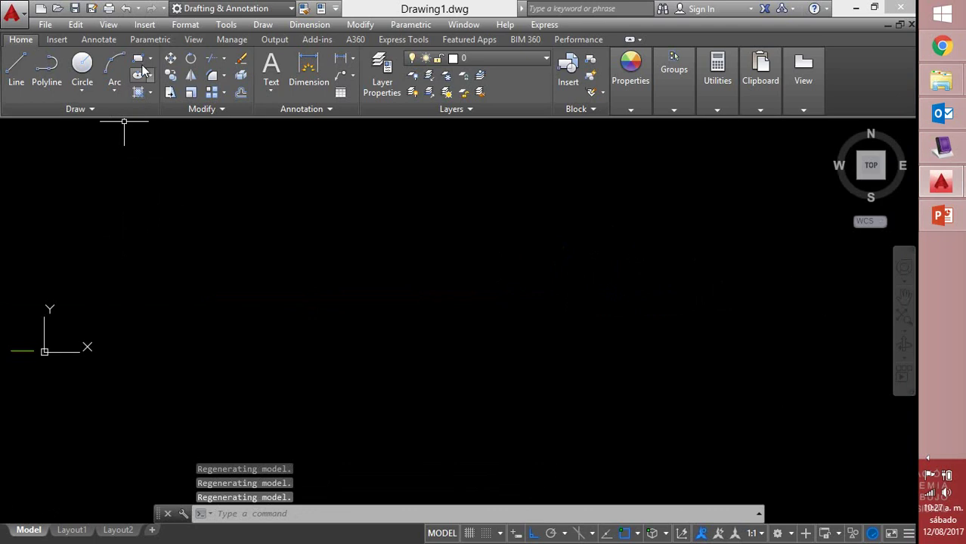
Check the Multiline Style settings from the Format menu and close without changes
click(185, 24)
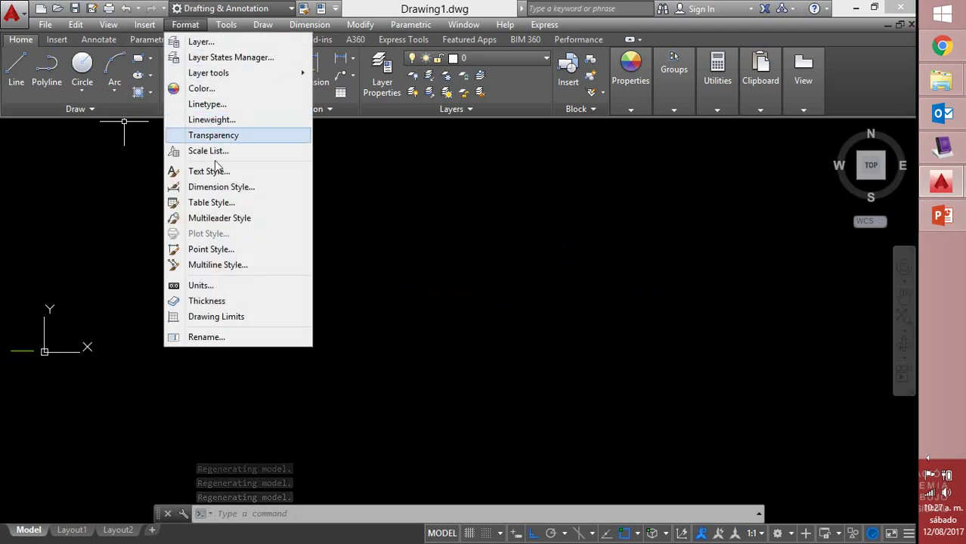
click(223, 264)
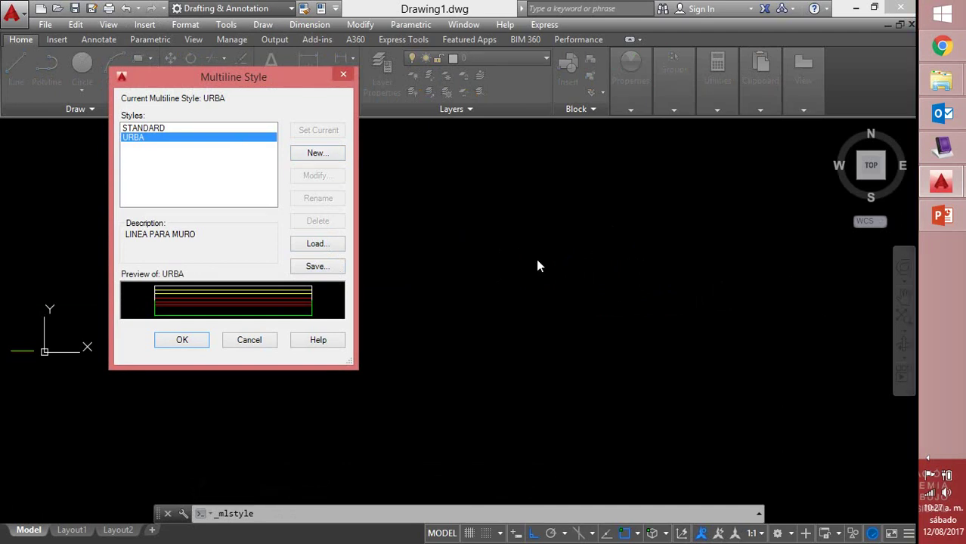
click(253, 340)
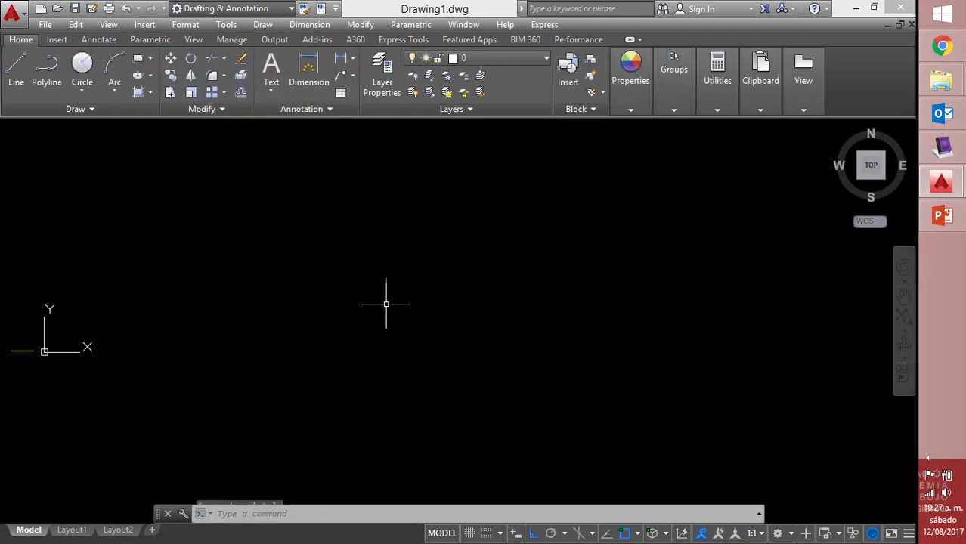
Window-select and erase the remaining URBA wall run
scroll(389, 300, down, 6)
drag(579, 203, 538, 210)
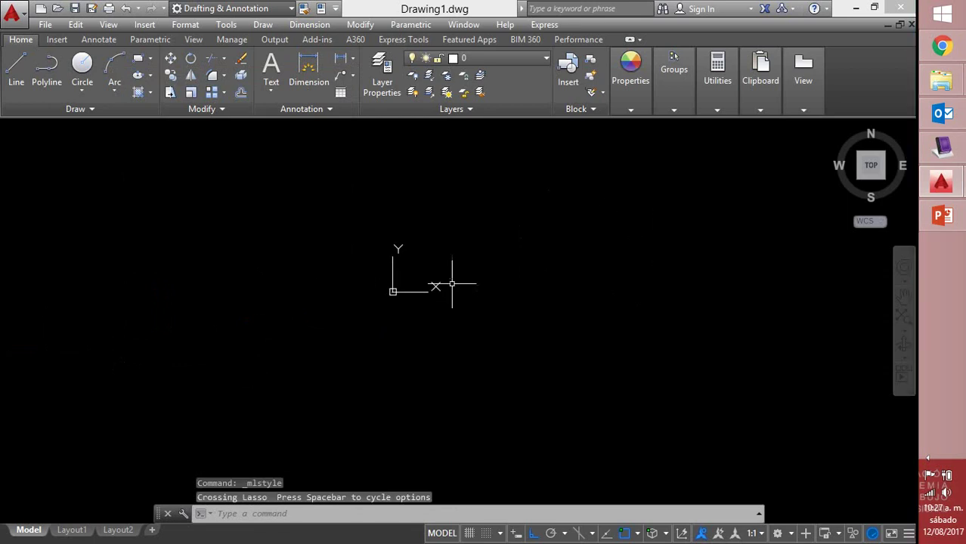
key(Escape)
click(565, 237)
click(333, 355)
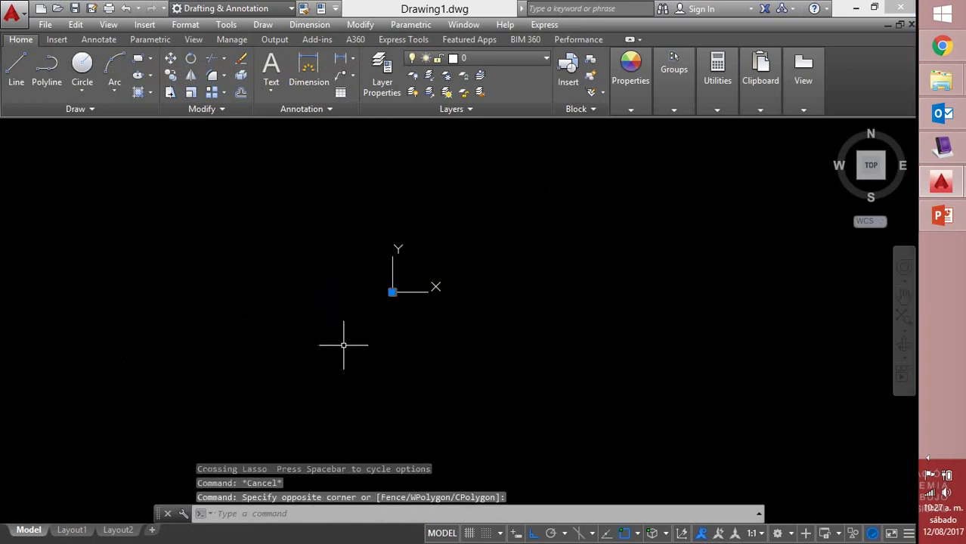
key(Delete)
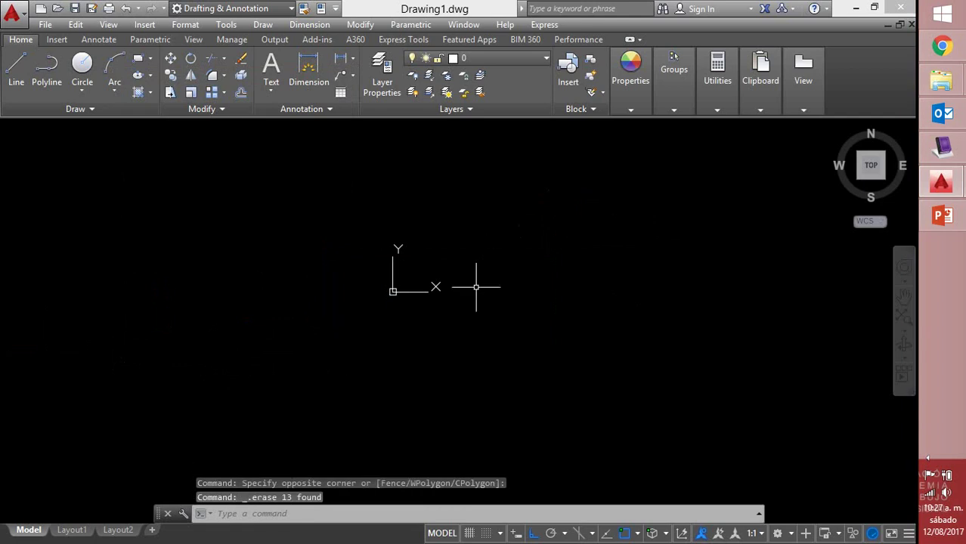
Pan so the origin sits at the lower left and begin a zoom
mouse_move(610, 298)
middle_down()
mouse_move(336, 379)
mouse_move(361, 402)
middle_up()
scroll(417, 311, down, 2)
scroll(417, 311, up, 3)
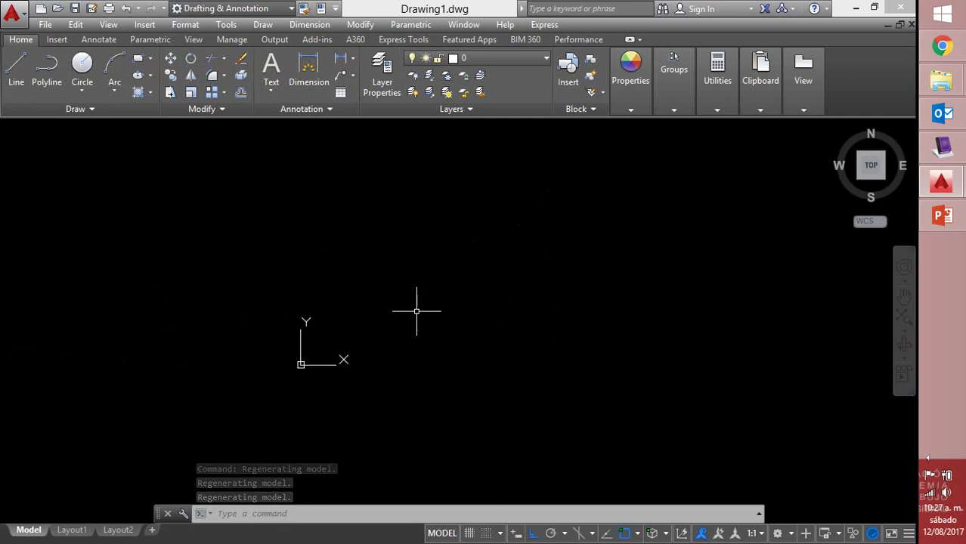
text(z)
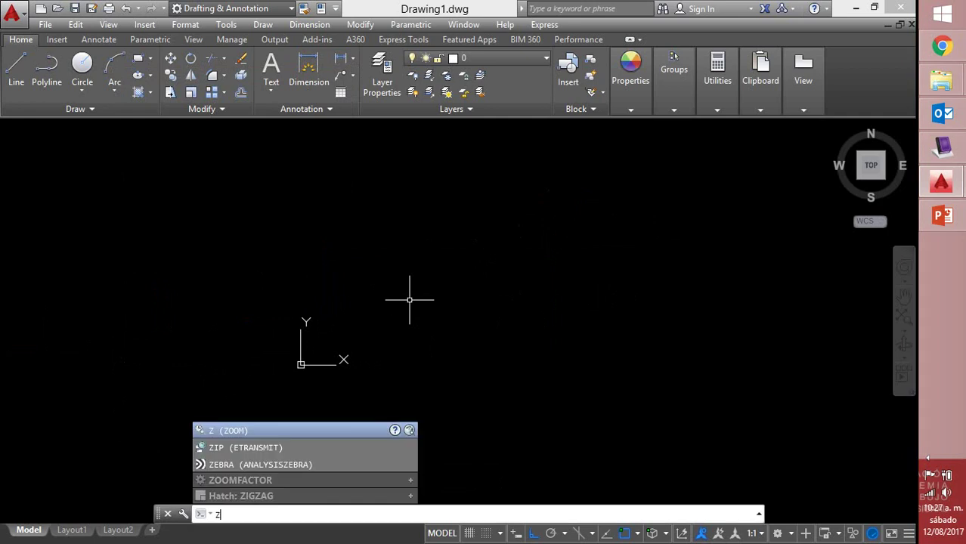
key(Return)
key(Return)
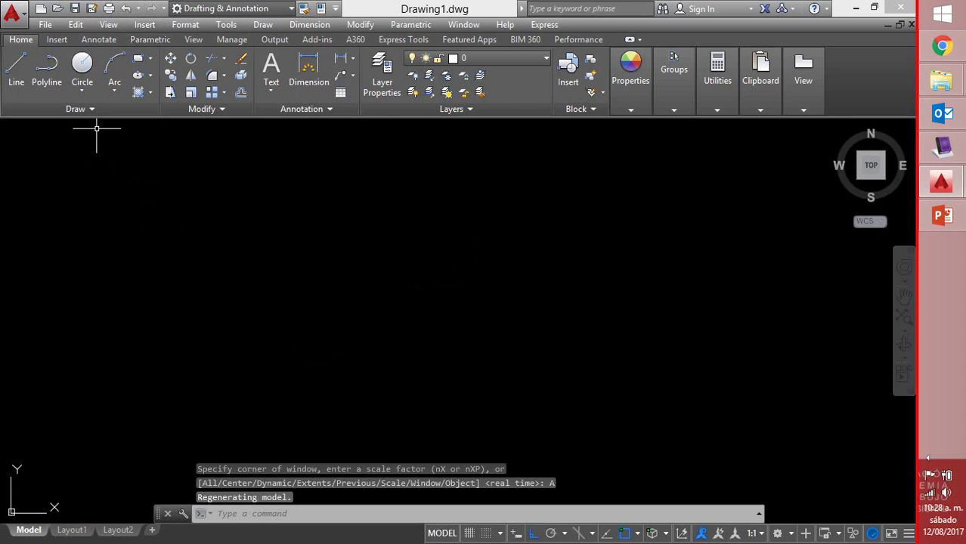
click(185, 25)
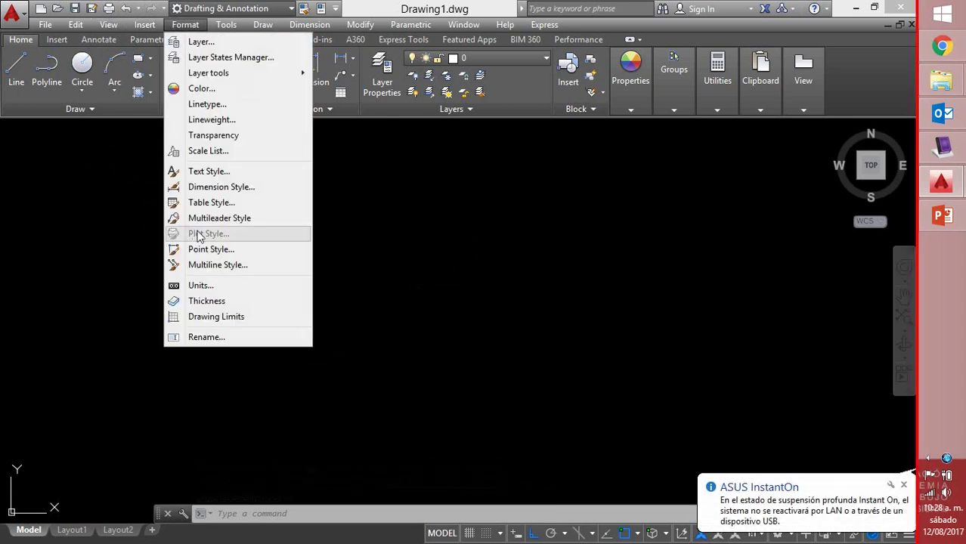
click(211, 269)
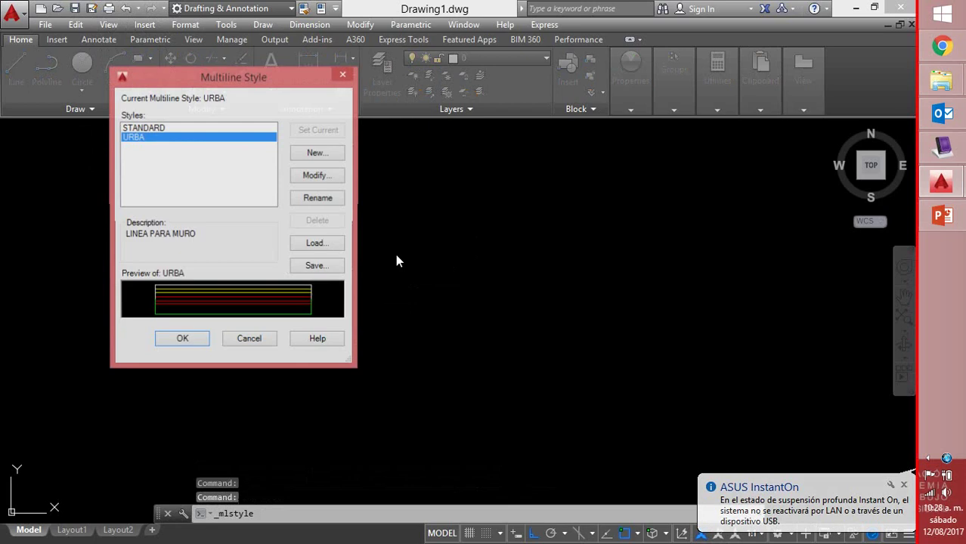
click(318, 176)
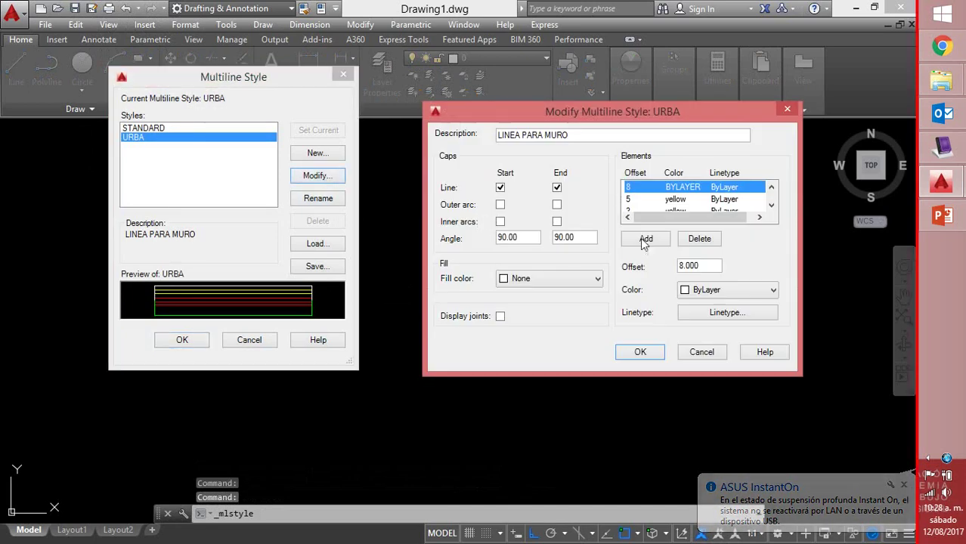
click(771, 207)
click(771, 207)
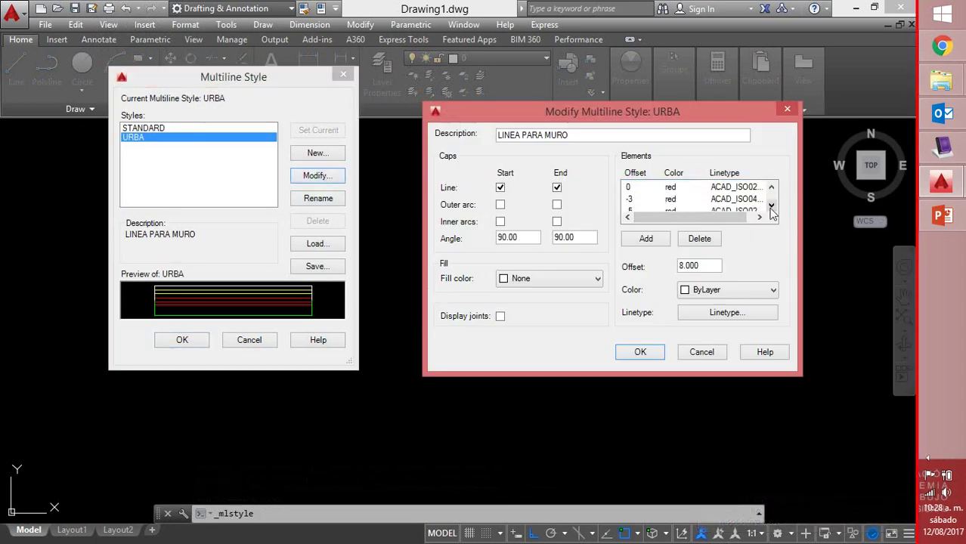
click(771, 207)
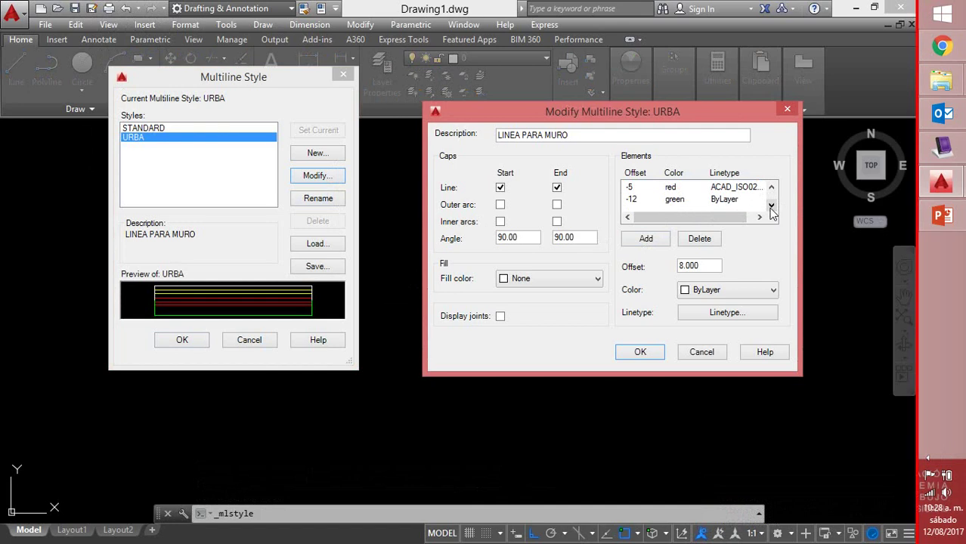
click(639, 352)
Draw a straight horizontal test multiline in the URBA style
key(Escape)
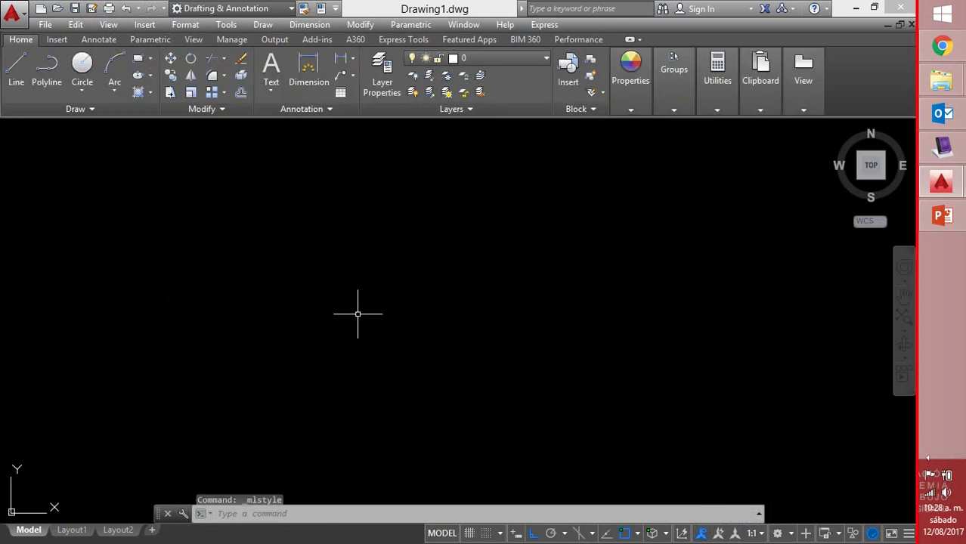
text(ML)
key(Return)
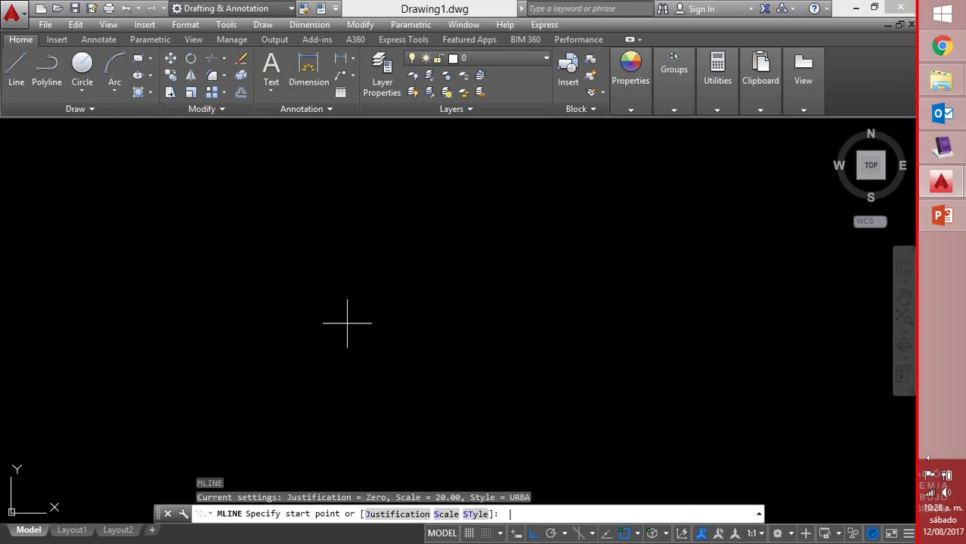
click(172, 331)
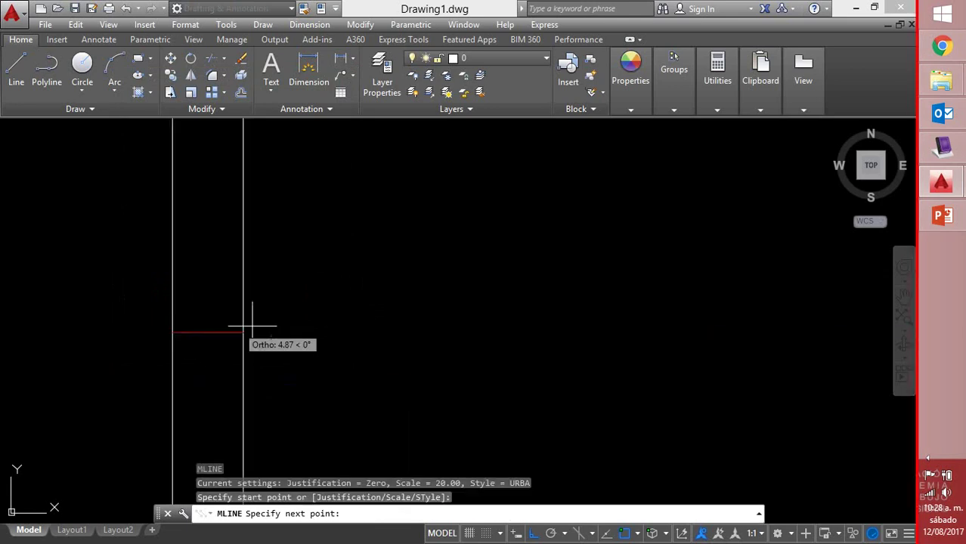
click(617, 317)
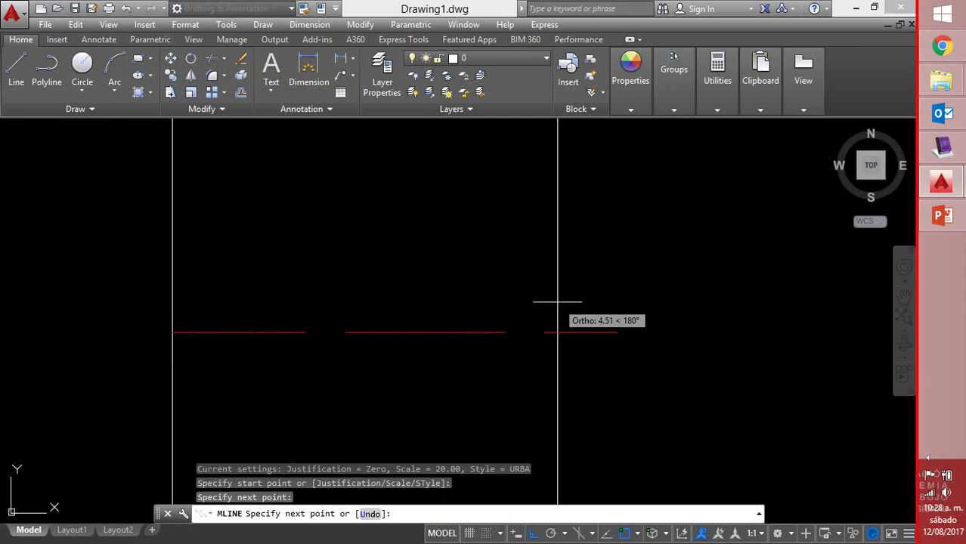
key(Return)
Zoom to extents, then draw an URBA wall running right and turning down at the corner
text(z)
key(Return)
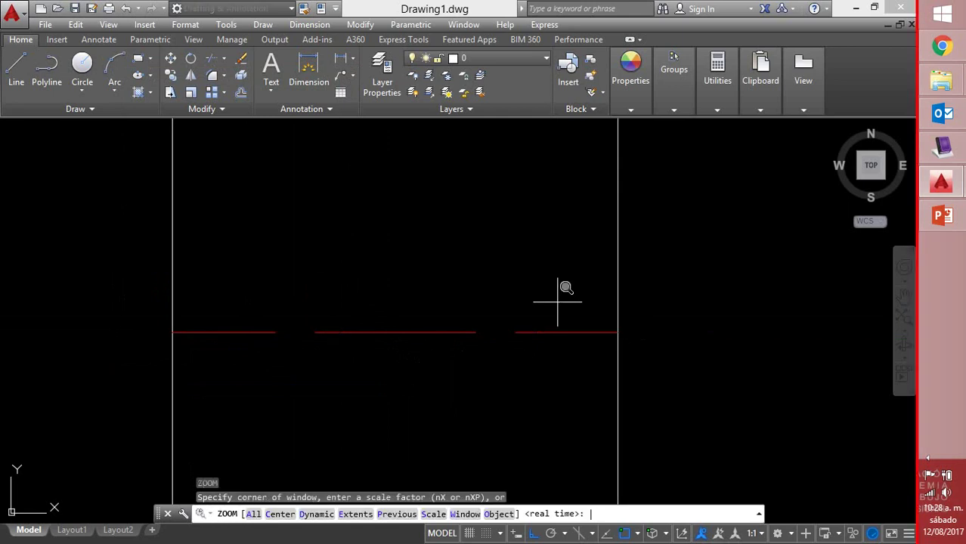
key(Return)
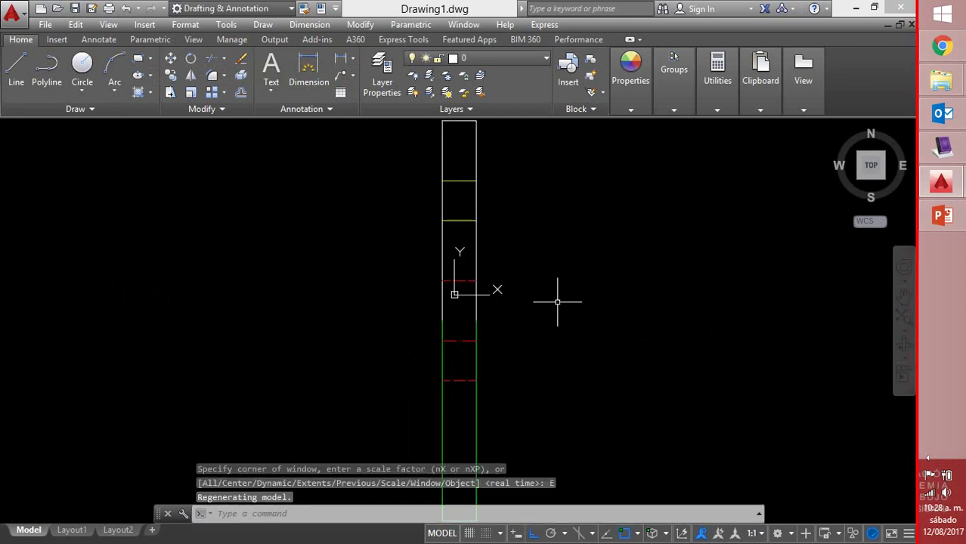
scroll(525, 366, down, 4)
scroll(520, 352, up, 2)
mouse_move(536, 339)
middle_down()
mouse_move(491, 338)
mouse_move(310, 296)
mouse_move(190, 302)
middle_up()
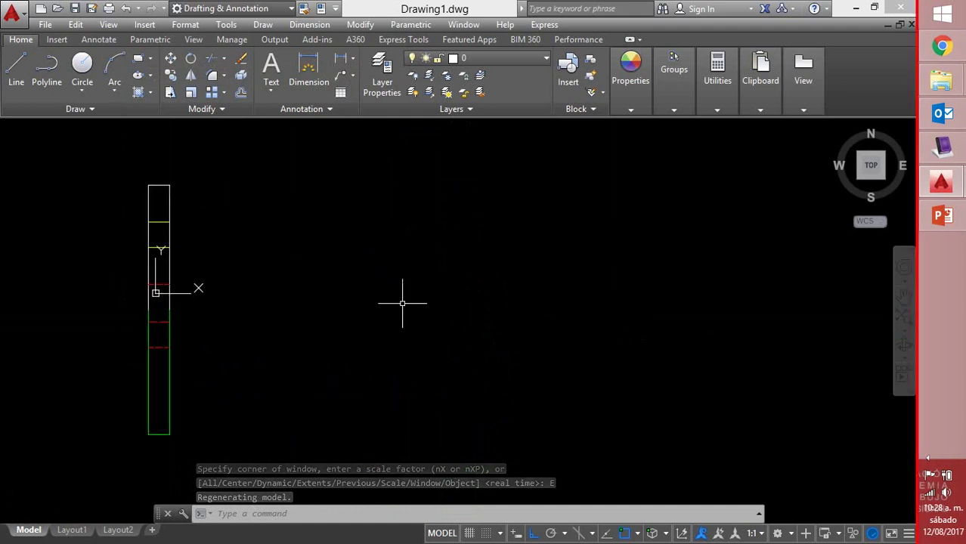
text(ml)
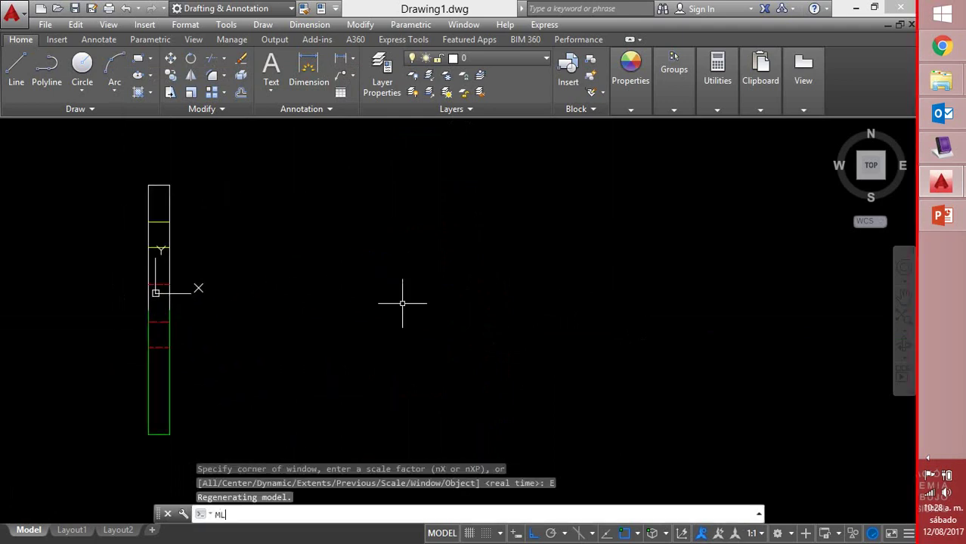
key(Return)
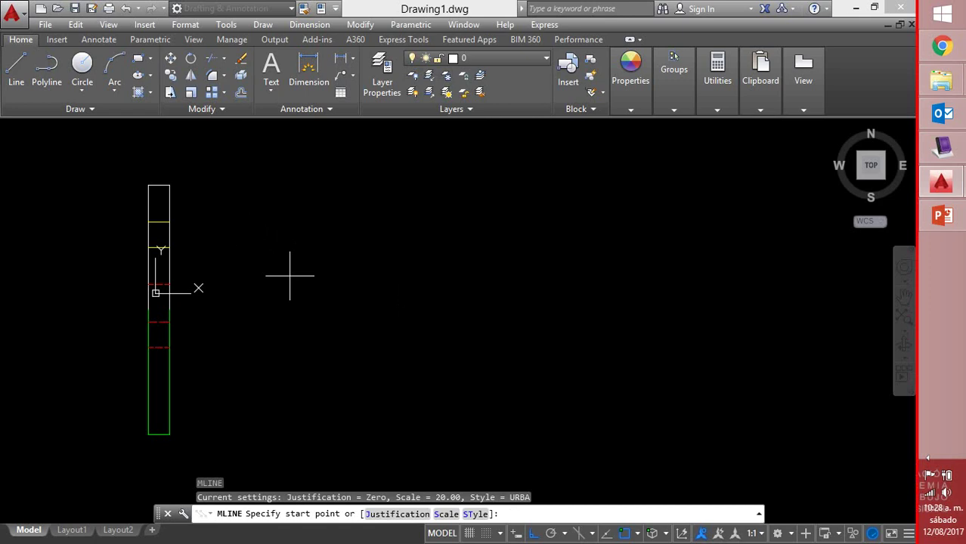
click(289, 276)
click(555, 259)
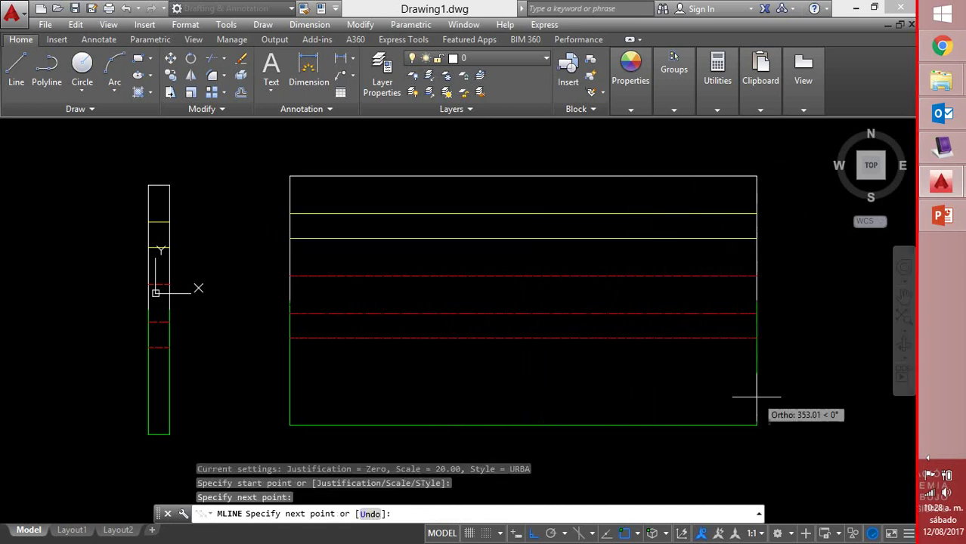
click(714, 449)
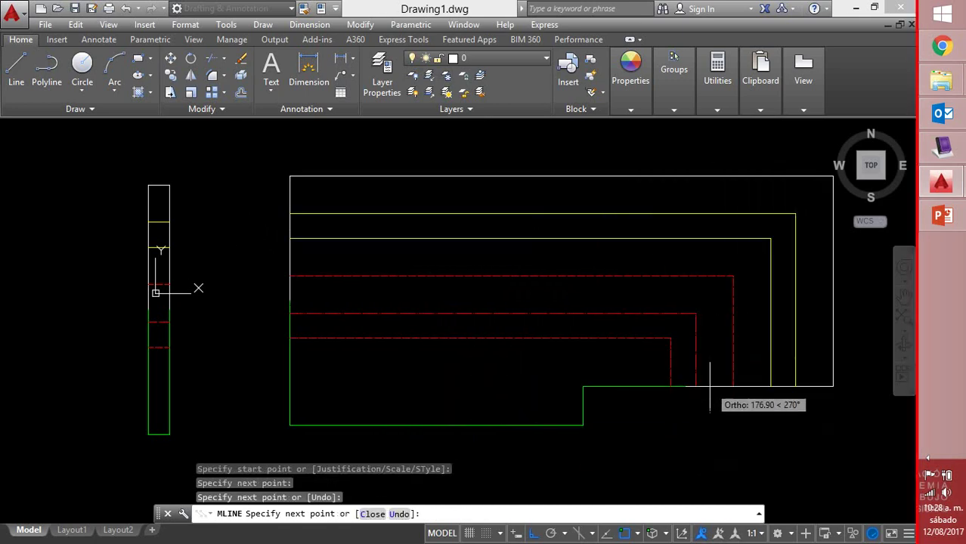
click(713, 463)
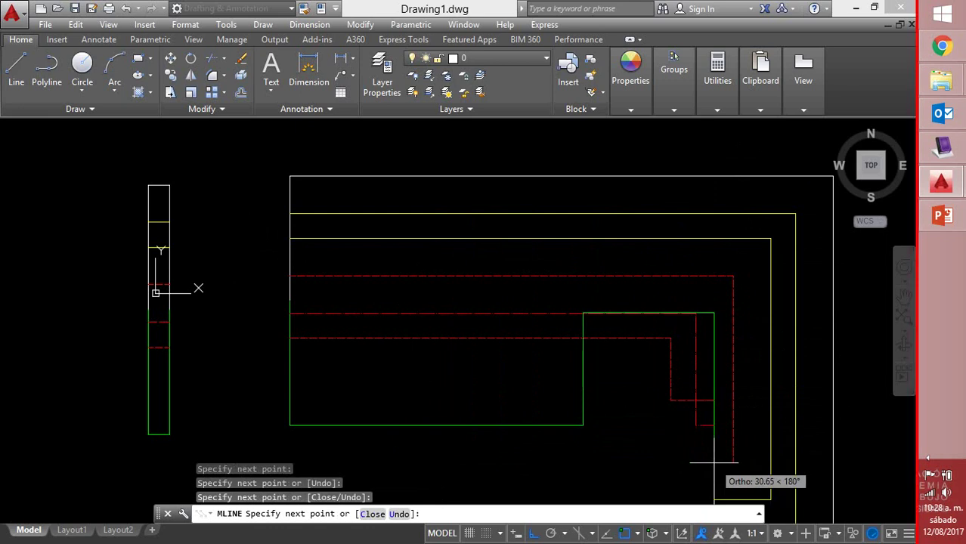
key(Return)
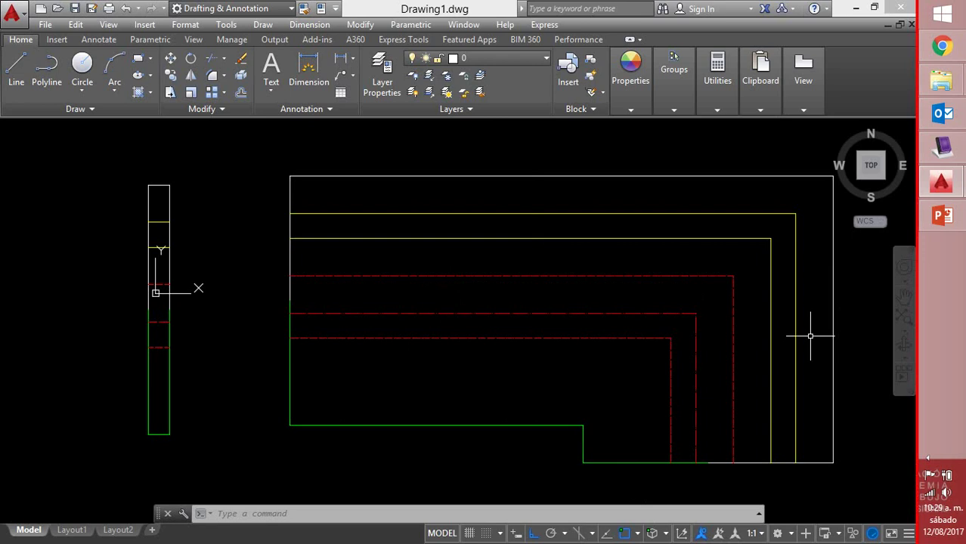
Open the Home ribbon's Utilities slide-out to reach the Measure tools
click(680, 104)
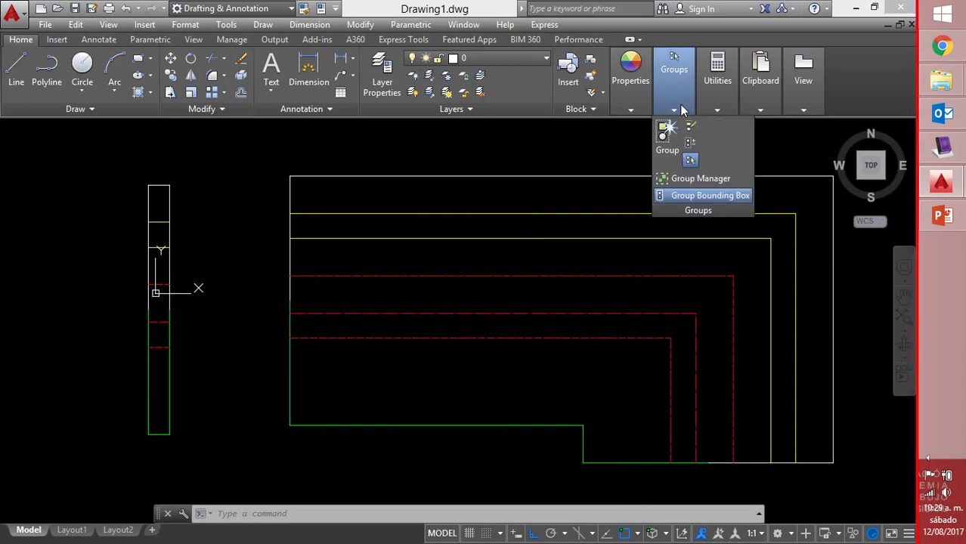
click(718, 103)
Measure the wall from its top-left to bottom-left corner, reading 400, then cancel
click(720, 140)
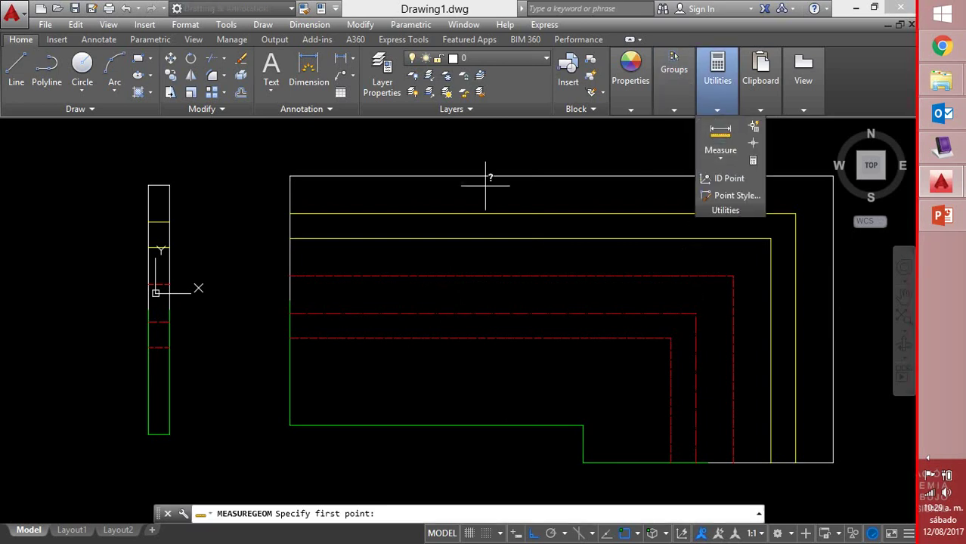
click(289, 176)
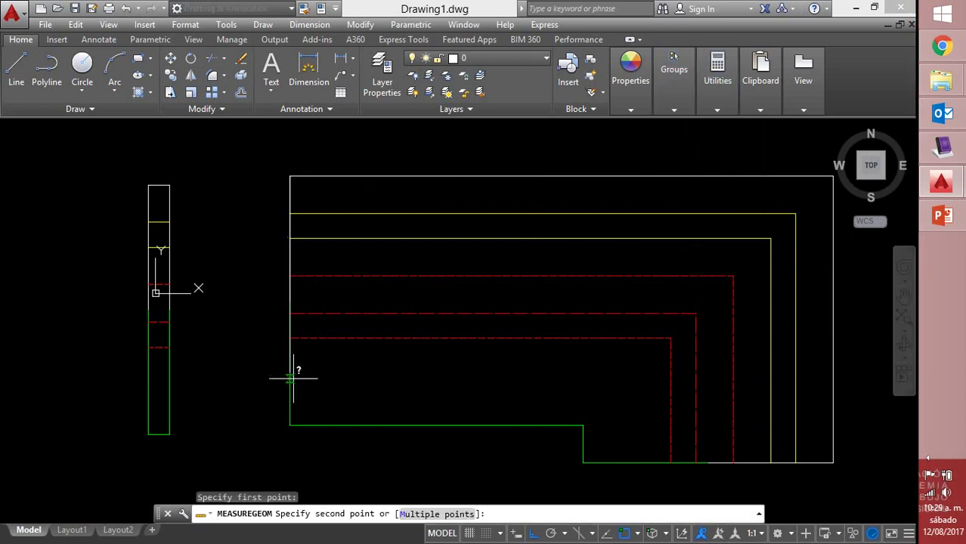
click(289, 425)
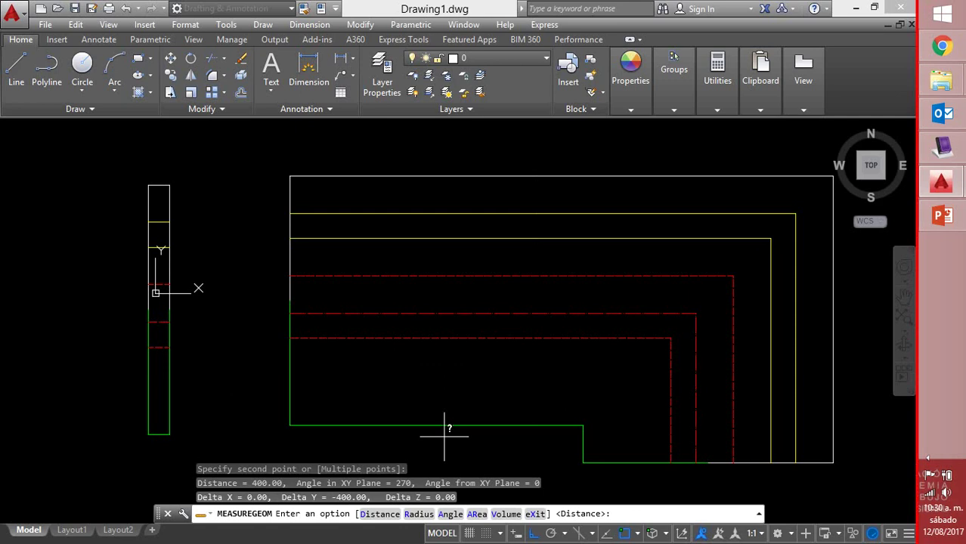
scroll(443, 249, down, 3)
mouse_move(443, 249)
middle_down()
mouse_move(373, 242)
mouse_move(371, 224)
middle_up()
text(ML)
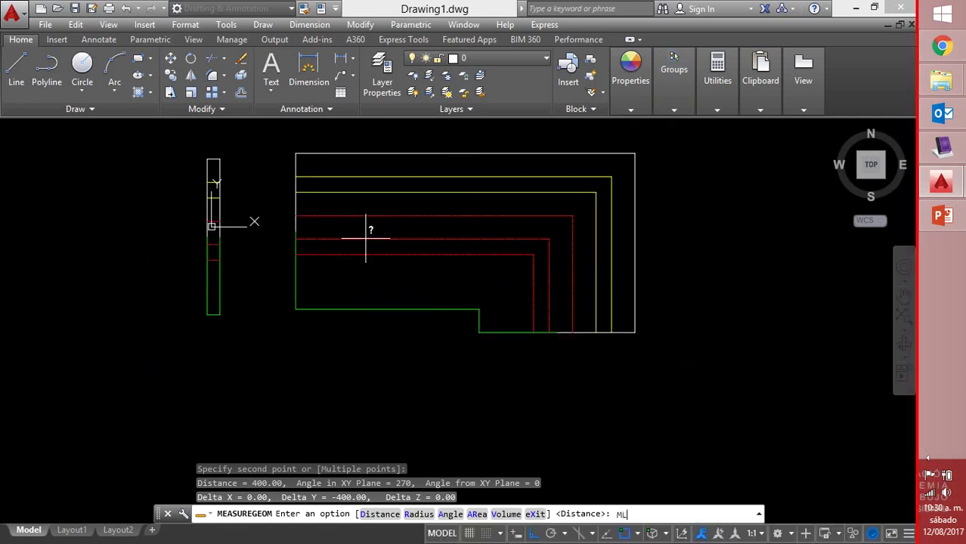
key(Return)
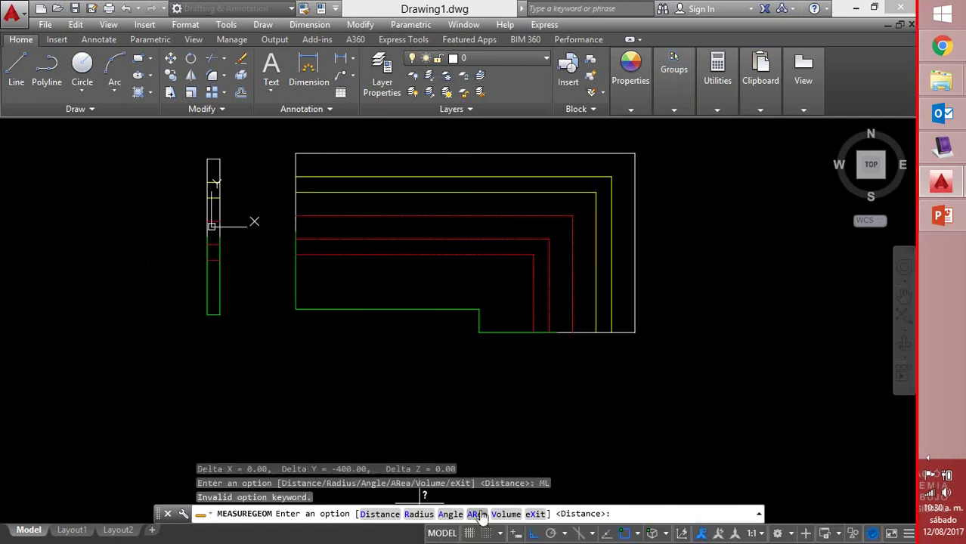
key(Escape)
key(Escape)
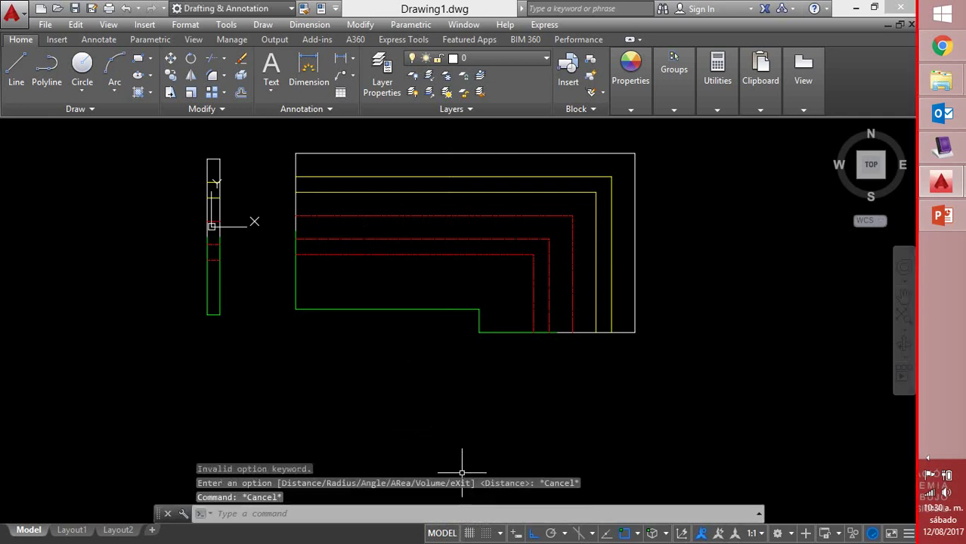
Start MLINE and set the multiline scale to 1
text(ML)
key(Return)
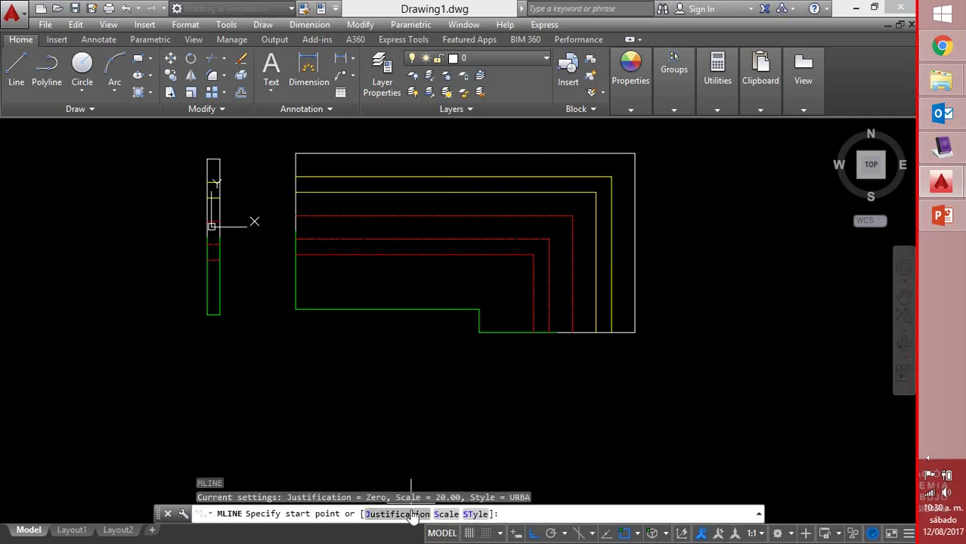
click(445, 514)
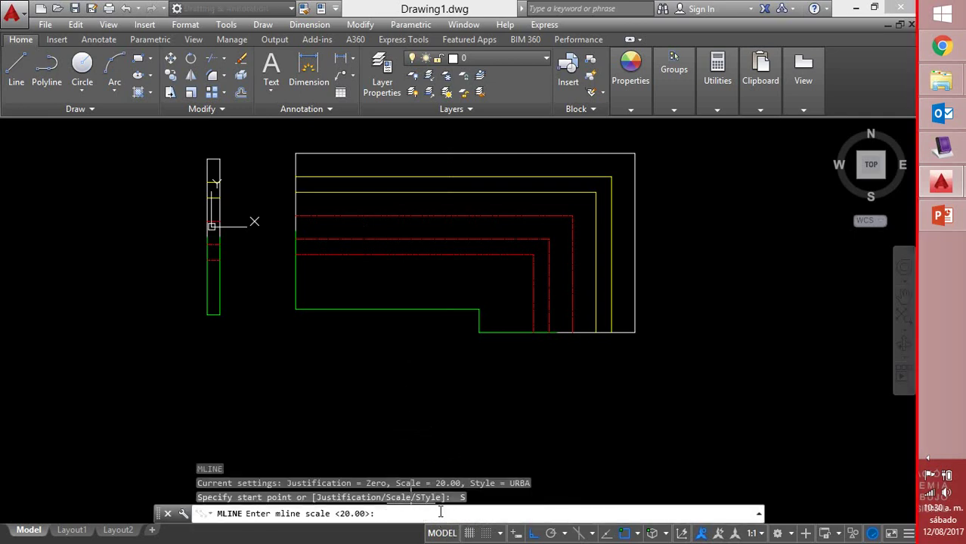
text(1)
key(Return)
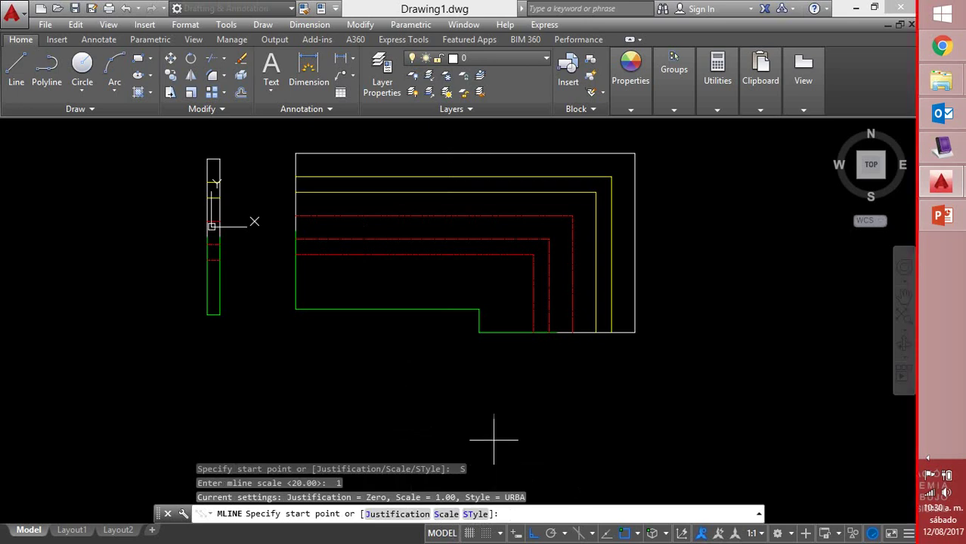
Draw a thin winding URBA wall through eight points beside the stepped wall
click(473, 409)
click(693, 409)
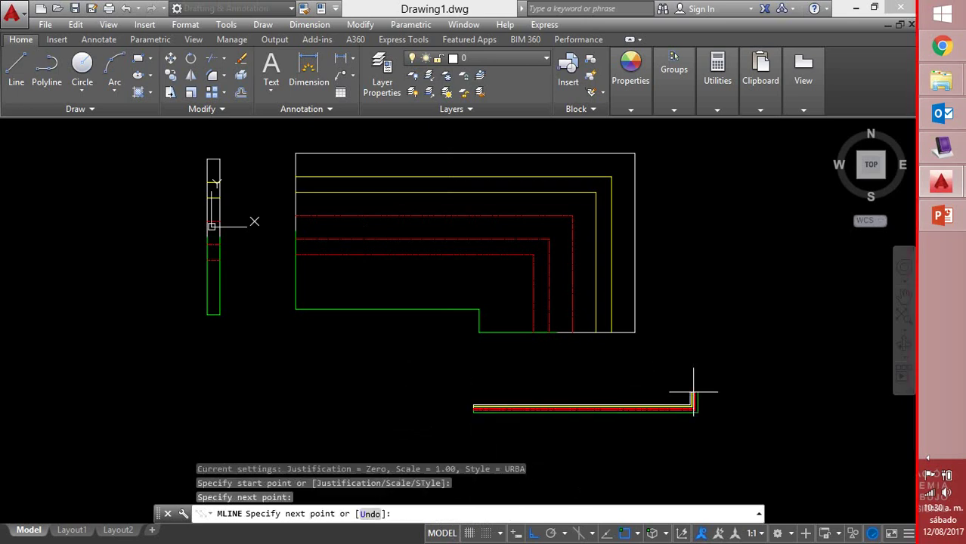
click(684, 224)
click(779, 242)
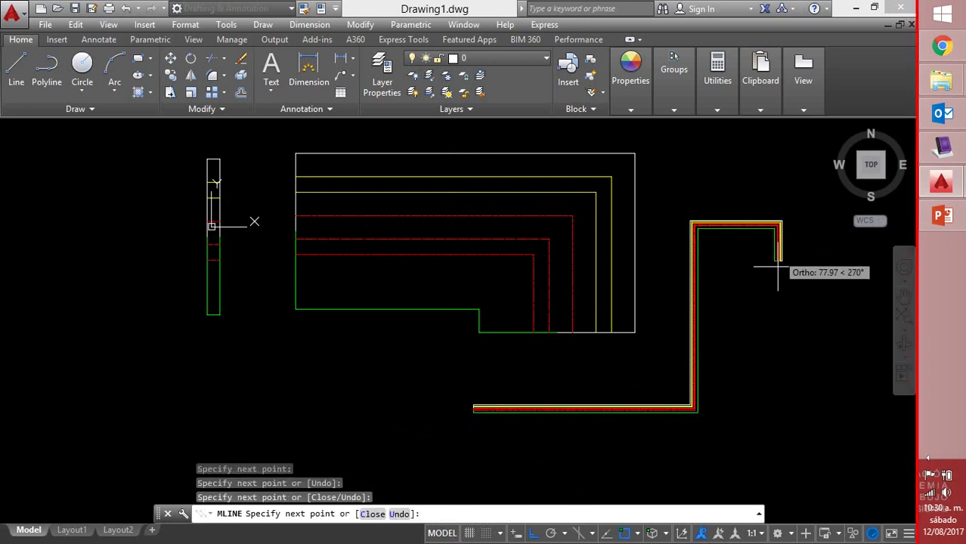
click(774, 372)
click(635, 371)
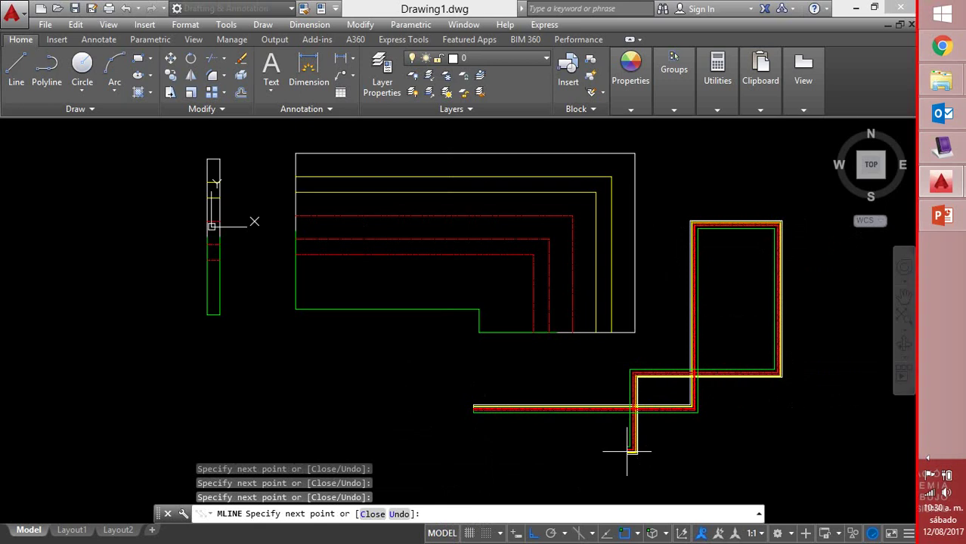
click(635, 451)
click(481, 451)
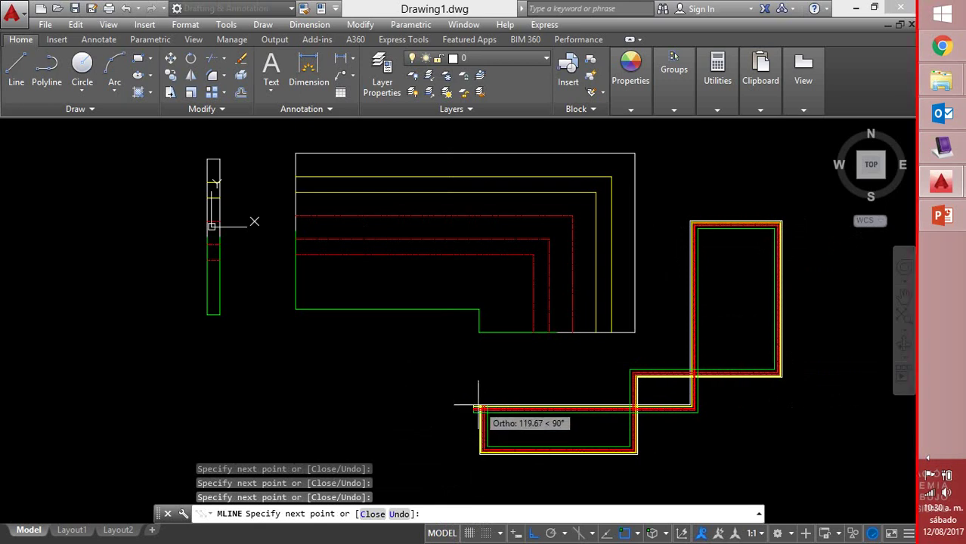
right_click(477, 409)
click(517, 243)
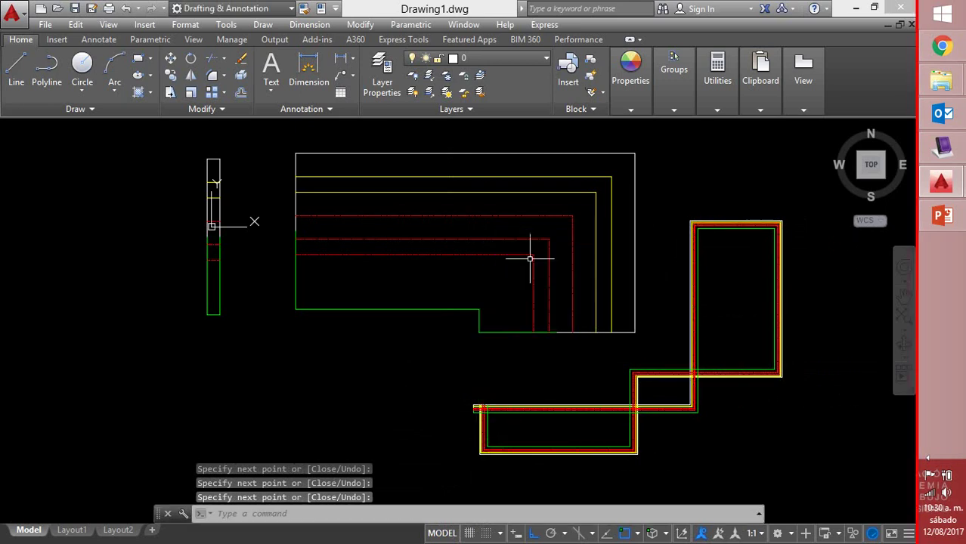
Zoom into the wide wall corner, measure its 20.00 thickness, then return to MimioStudio
scroll(508, 427, up, 5)
scroll(380, 263, up, 3)
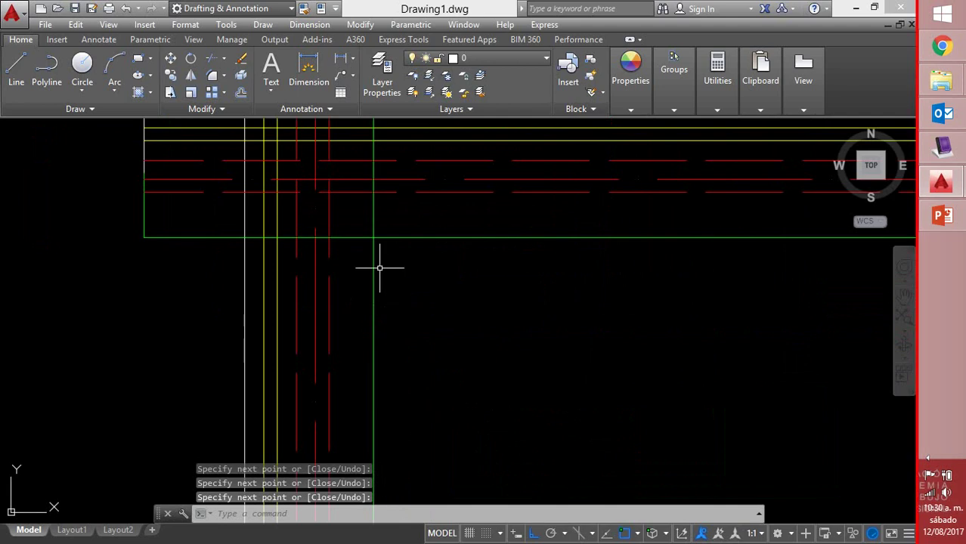
mouse_move(379, 263)
middle_down()
mouse_move(452, 399)
mouse_move(659, 433)
middle_up()
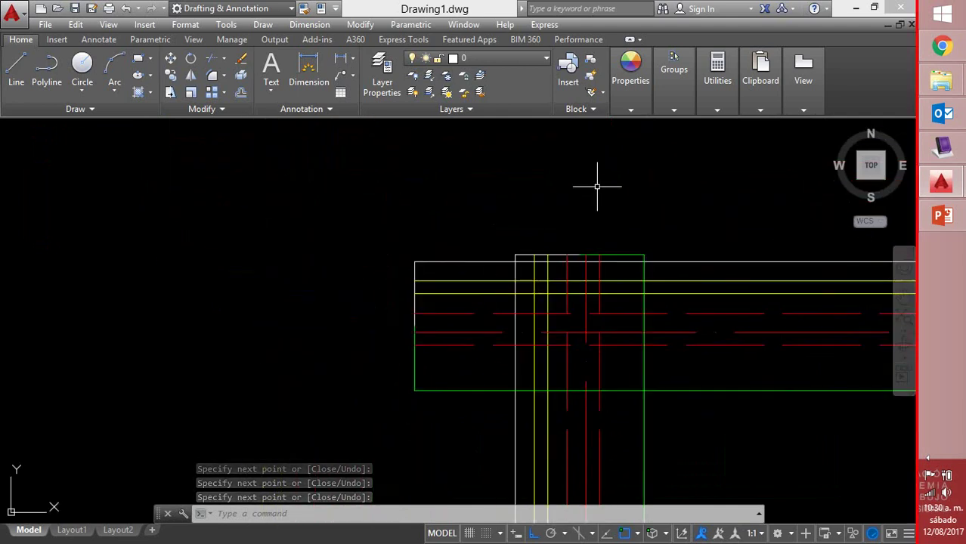
click(717, 75)
click(720, 136)
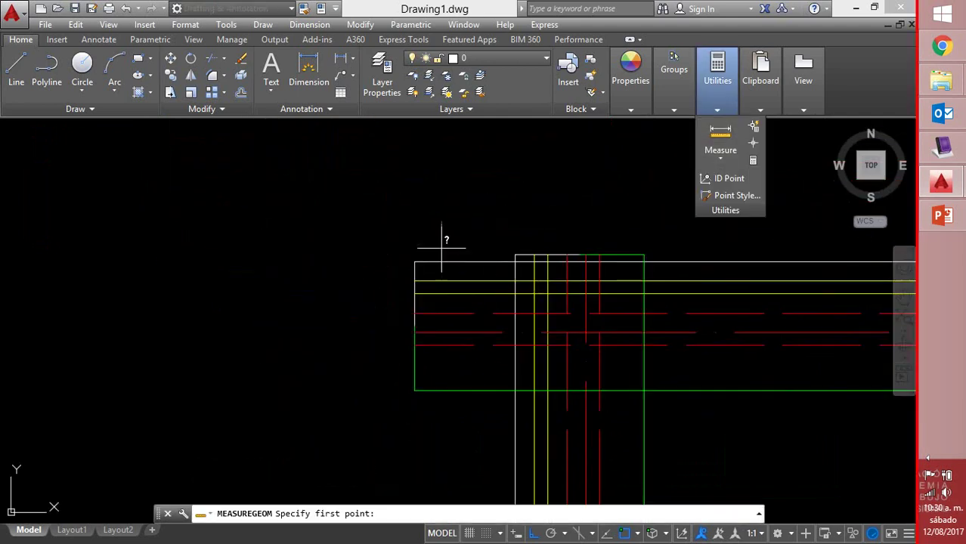
click(414, 261)
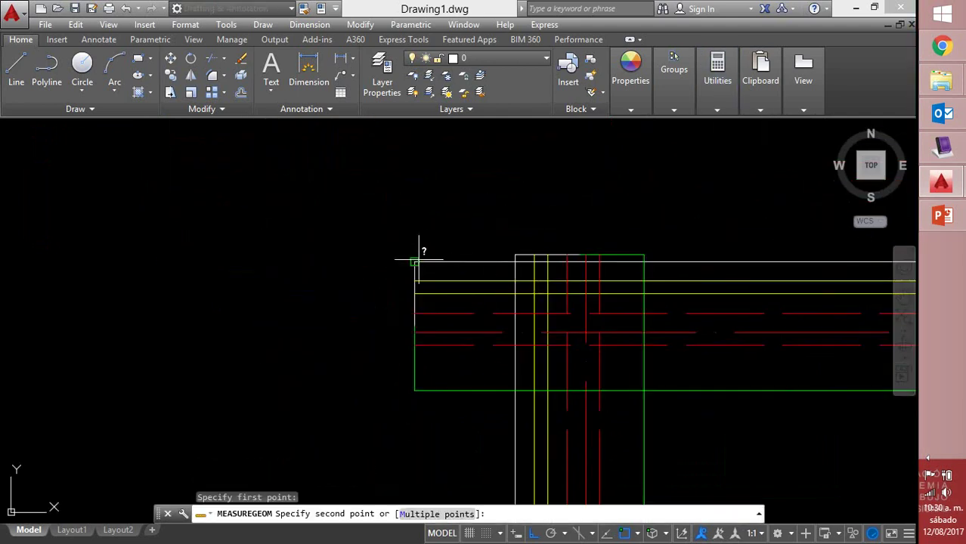
click(415, 390)
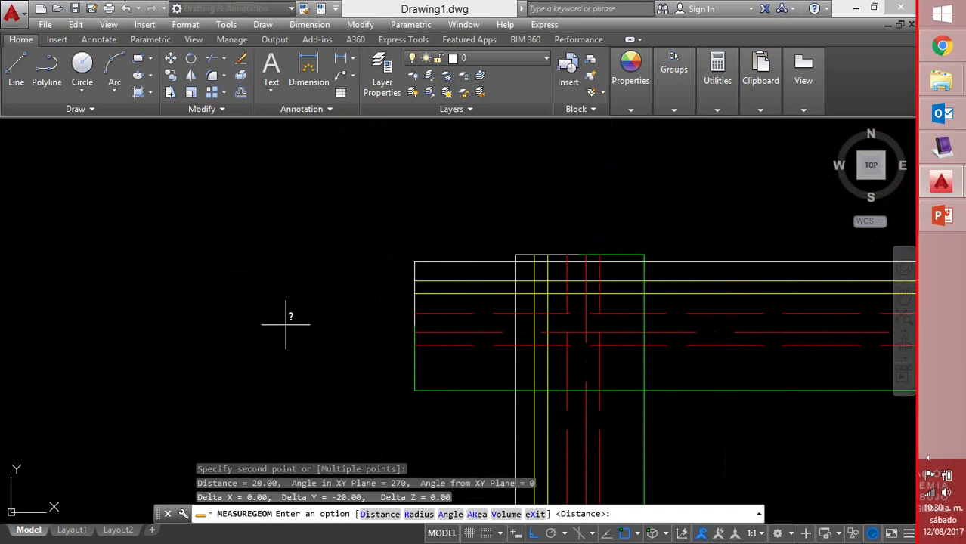
click(943, 148)
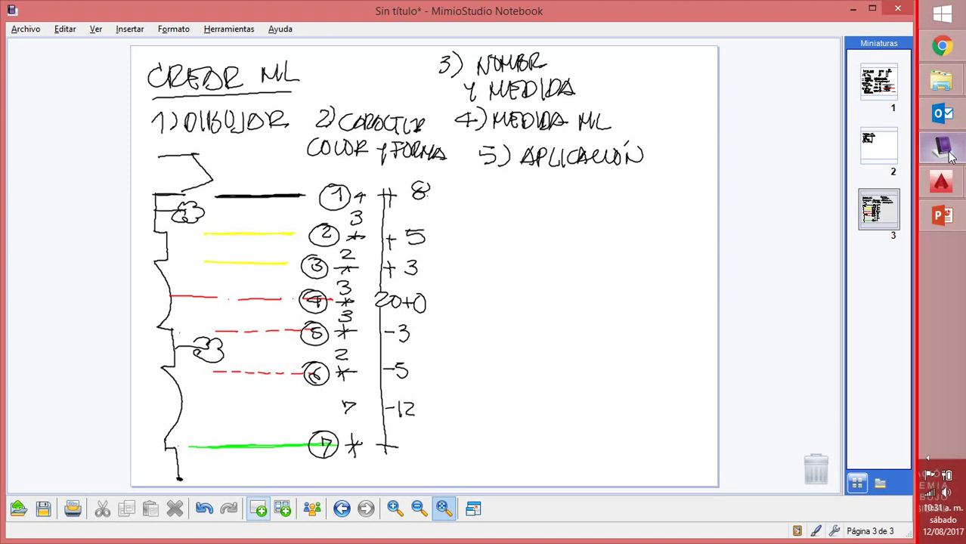
Write ST→1 and UR-20, listing 20 and 15 under ST and circling the 1
mouse_move(505, 189)
mouse_down()
mouse_move(509, 213)
mouse_move(518, 190)
mouse_up()
mouse_move(509, 191)
mouse_down()
mouse_move(536, 200)
mouse_move(537, 209)
mouse_move(552, 191)
mouse_move(553, 216)
mouse_up()
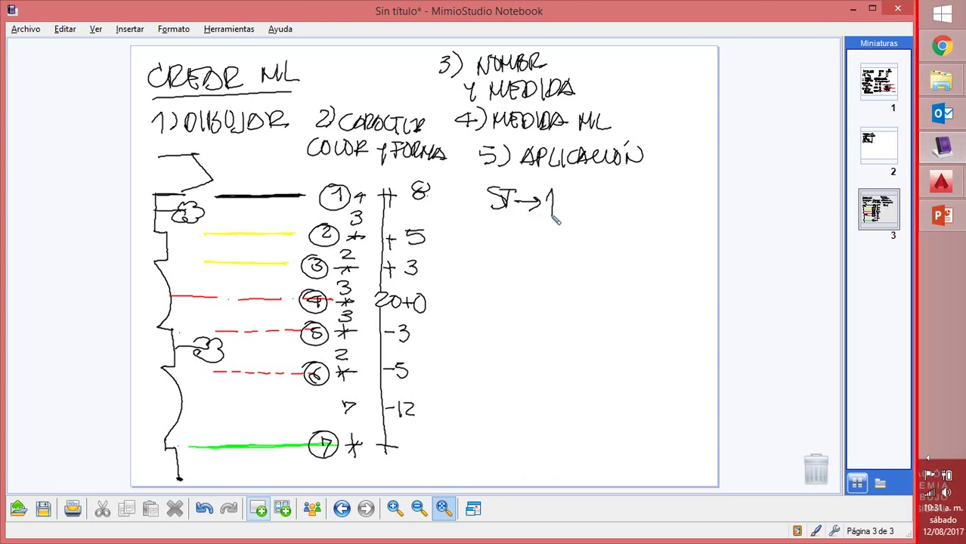
mouse_move(596, 190)
mouse_down()
mouse_move(598, 210)
mouse_move(609, 191)
mouse_up()
mouse_move(613, 190)
mouse_down()
mouse_move(613, 213)
mouse_move(634, 204)
mouse_move(671, 211)
mouse_up()
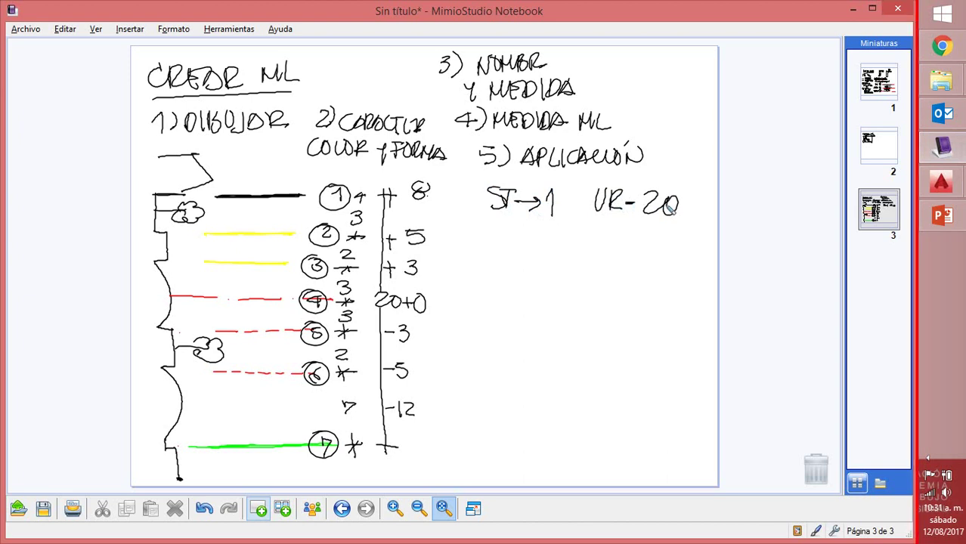
drag(484, 227, 538, 232)
mouse_move(479, 258)
mouse_down()
mouse_move(512, 266)
mouse_move(515, 249)
mouse_up()
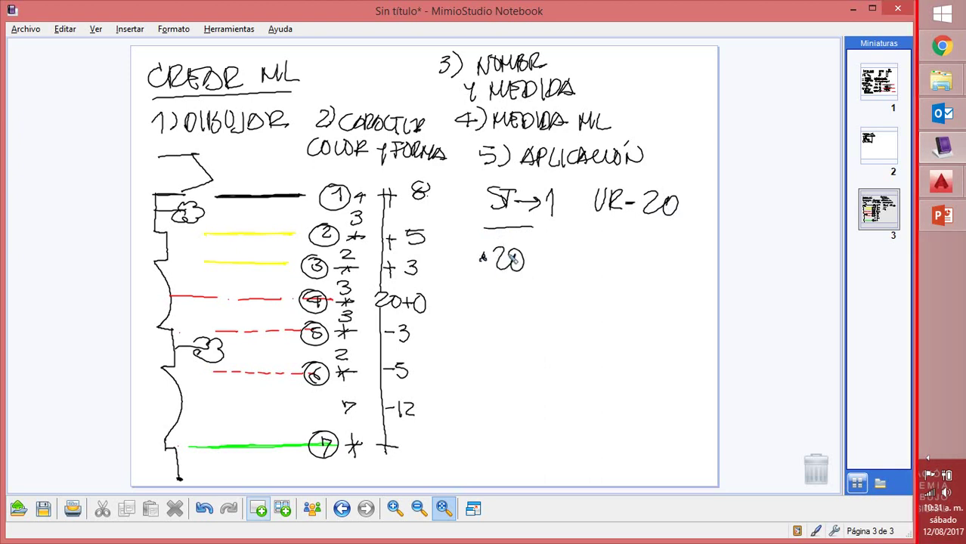
mouse_move(480, 255)
mouse_down()
mouse_move(454, 248)
mouse_move(455, 206)
mouse_move(470, 181)
mouse_move(549, 190)
mouse_up()
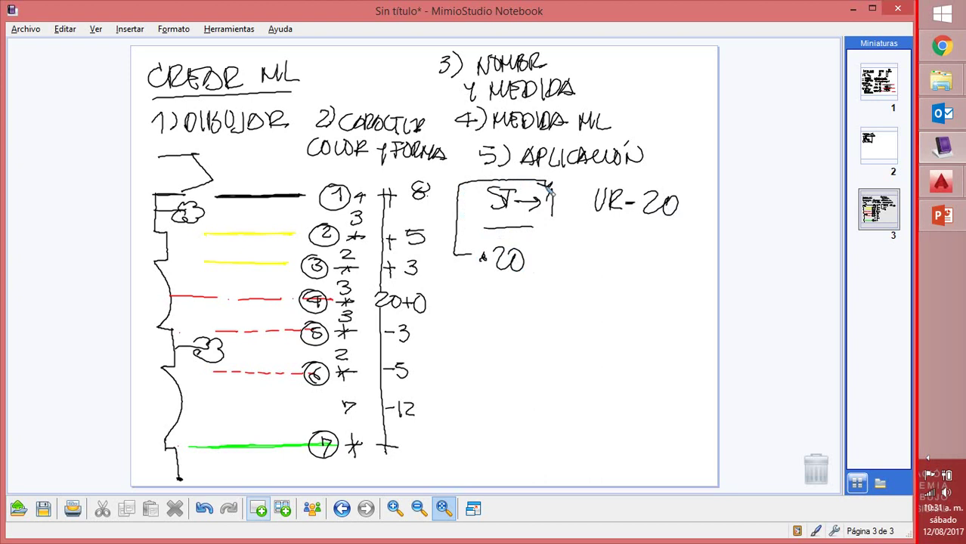
click(478, 291)
mouse_move(491, 284)
mouse_down()
mouse_move(494, 308)
mouse_move(512, 294)
mouse_move(507, 310)
mouse_move(461, 291)
mouse_move(458, 221)
mouse_up()
mouse_move(538, 195)
mouse_down()
mouse_move(565, 205)
mouse_move(544, 188)
mouse_up()
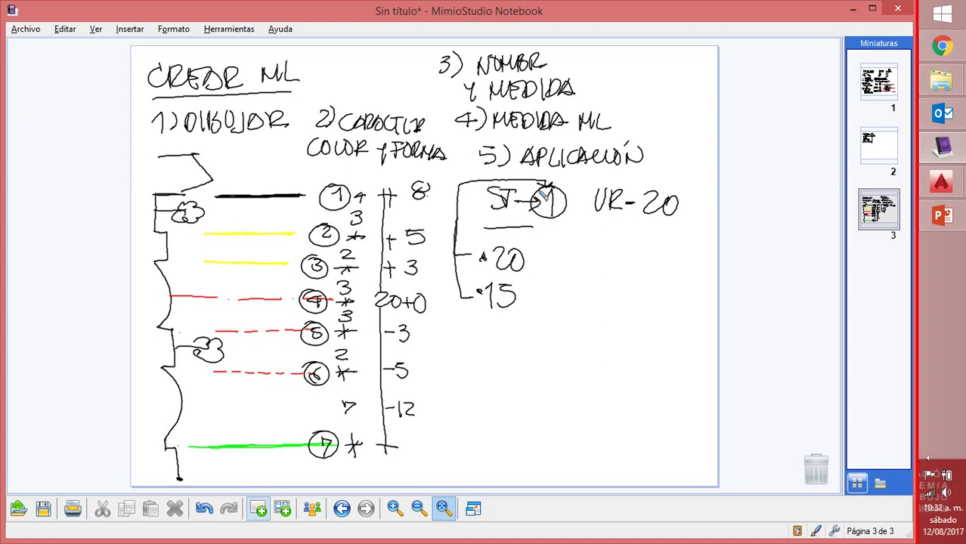
Under UR-20 write 20, 400 and 1-20, and double-underline the 15
mouse_move(620, 244)
mouse_down()
mouse_move(638, 240)
mouse_move(640, 254)
mouse_move(578, 247)
mouse_move(580, 189)
mouse_move(665, 182)
mouse_move(658, 189)
mouse_up()
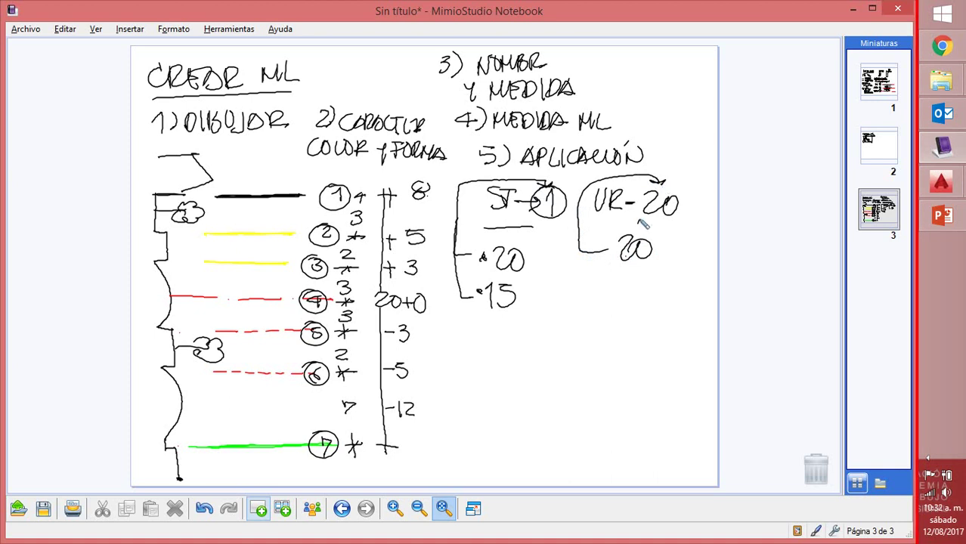
mouse_move(606, 275)
mouse_down()
mouse_move(588, 286)
mouse_move(606, 285)
mouse_up()
mouse_move(605, 275)
mouse_down()
mouse_move(601, 298)
mouse_move(611, 277)
mouse_move(630, 294)
mouse_move(628, 279)
mouse_move(674, 291)
mouse_up()
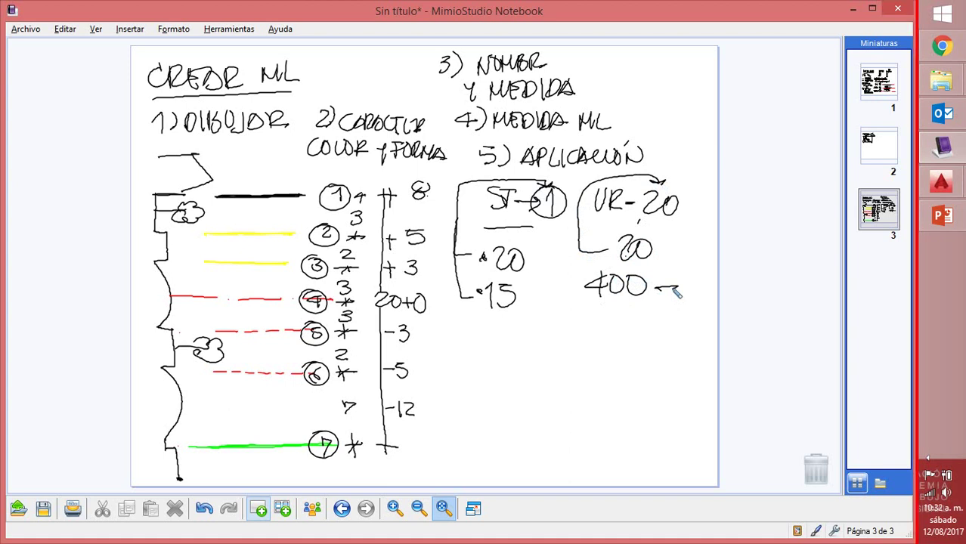
mouse_move(572, 252)
mouse_down()
mouse_move(573, 317)
mouse_move(624, 338)
mouse_up()
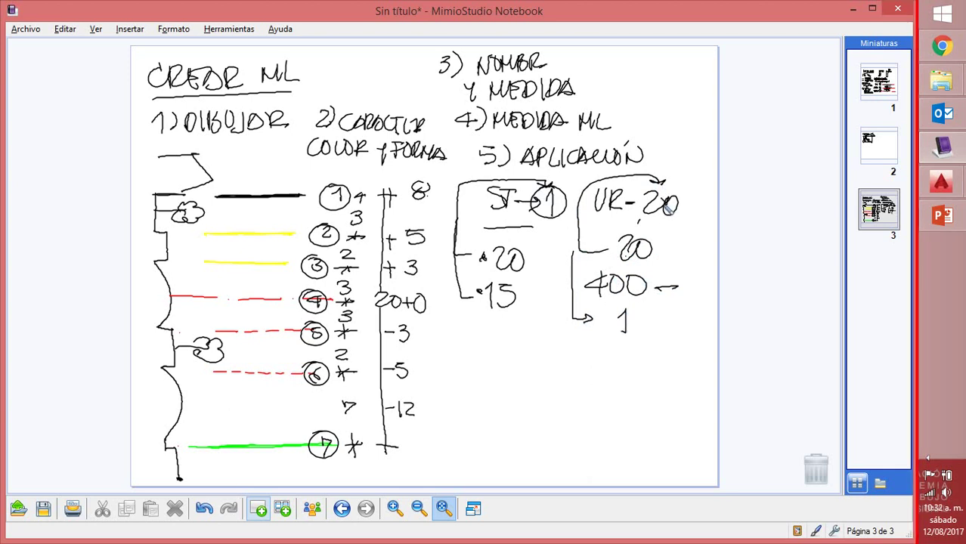
mouse_move(637, 330)
mouse_down()
mouse_move(679, 340)
mouse_move(689, 333)
mouse_move(672, 360)
mouse_move(684, 363)
mouse_up()
mouse_move(473, 317)
mouse_down()
mouse_move(502, 316)
mouse_move(495, 325)
mouse_up()
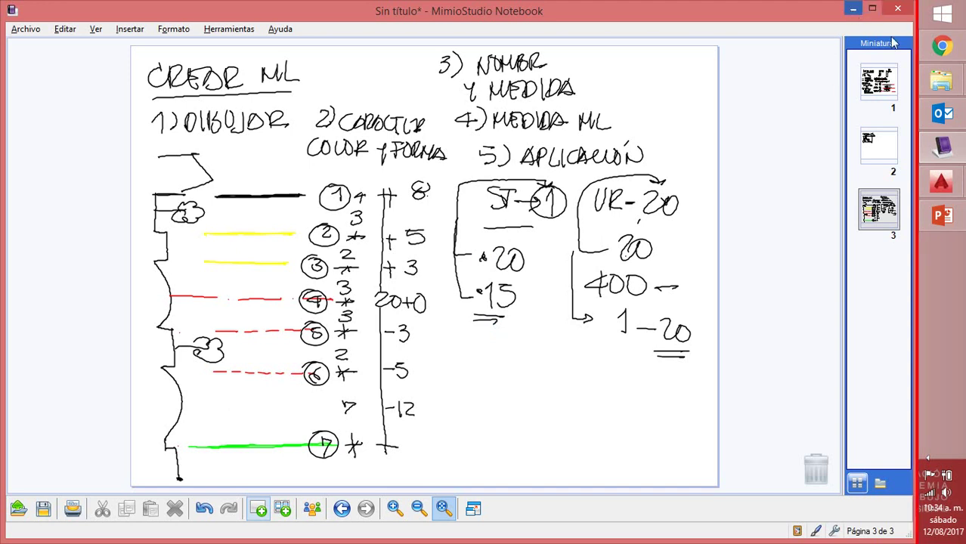
Bring the AutoCAD drawing Drawing1.dwg to the front from its taskbar preview
mouse_move(940, 182)
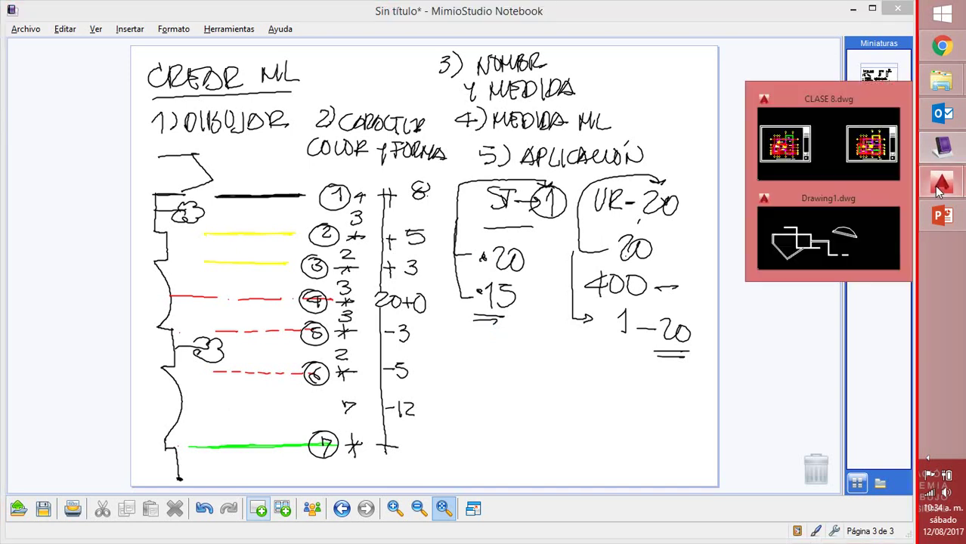
click(862, 232)
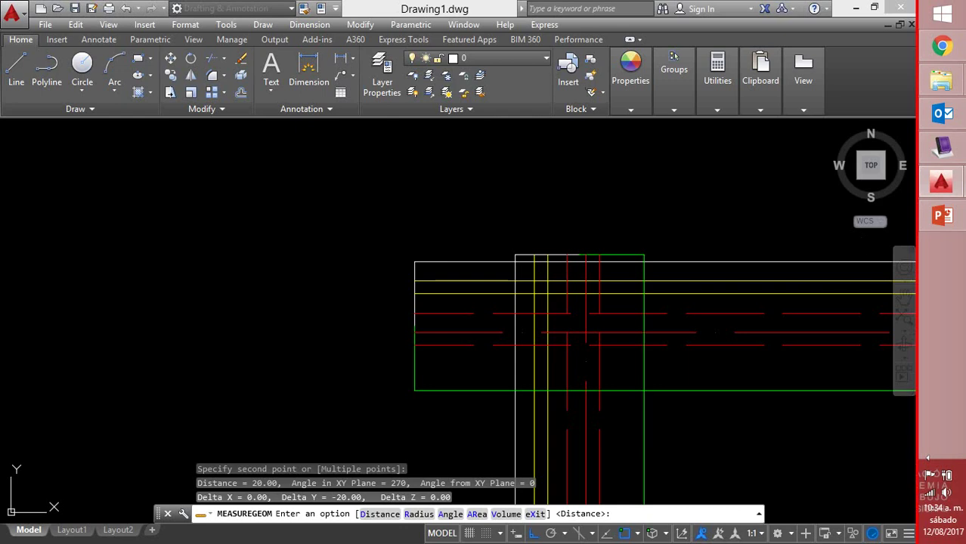
Pan to the wall junctions and choose the Merged Cross multiline edit tool
scroll(730, 255, down, 3)
mouse_move(729, 255)
middle_down()
mouse_move(556, 248)
mouse_move(425, 276)
middle_up()
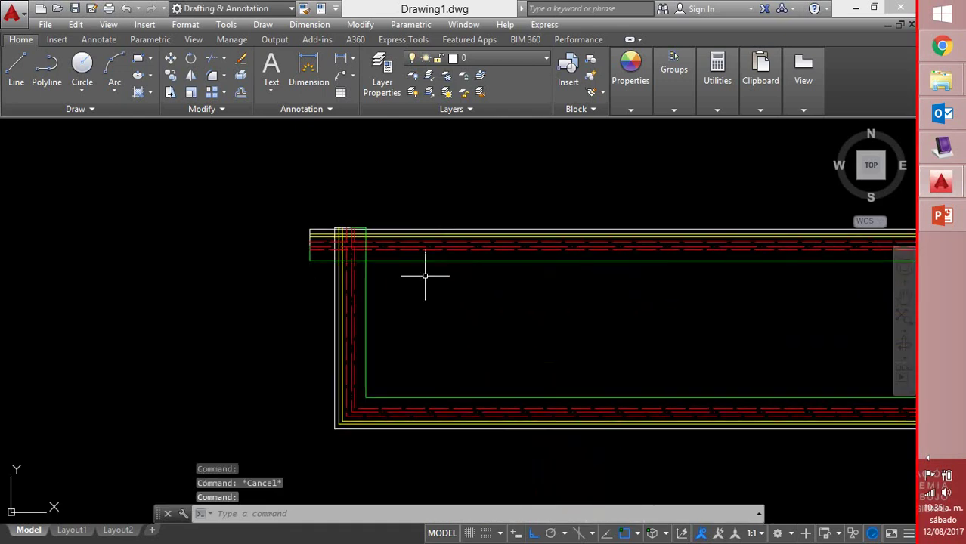
scroll(432, 253, down, 2)
middle_drag(652, 283, 364, 297)
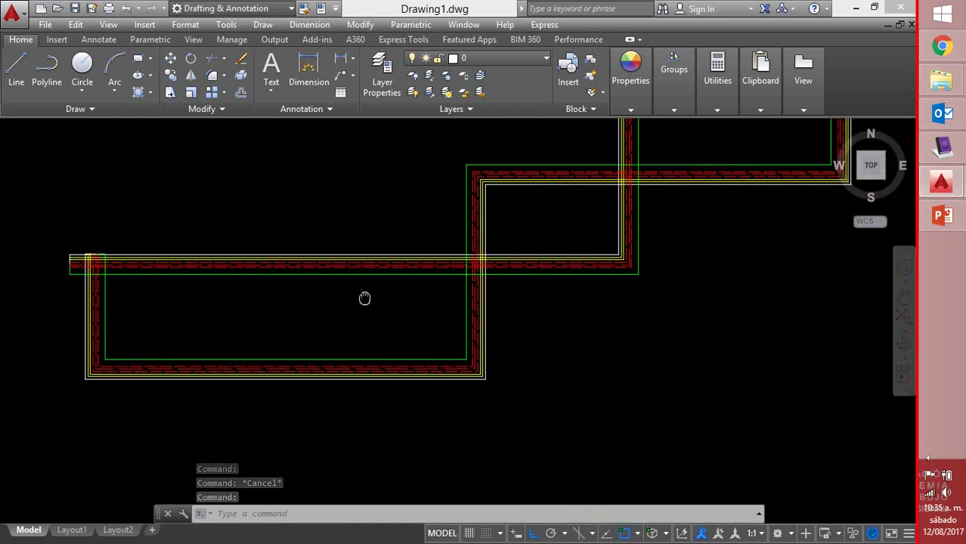
click(463, 274)
double_click(464, 273)
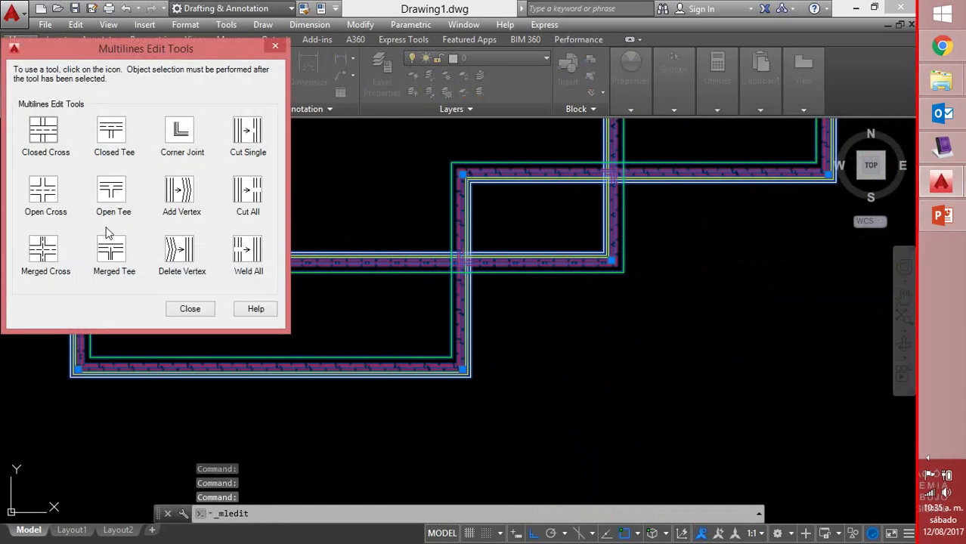
click(46, 248)
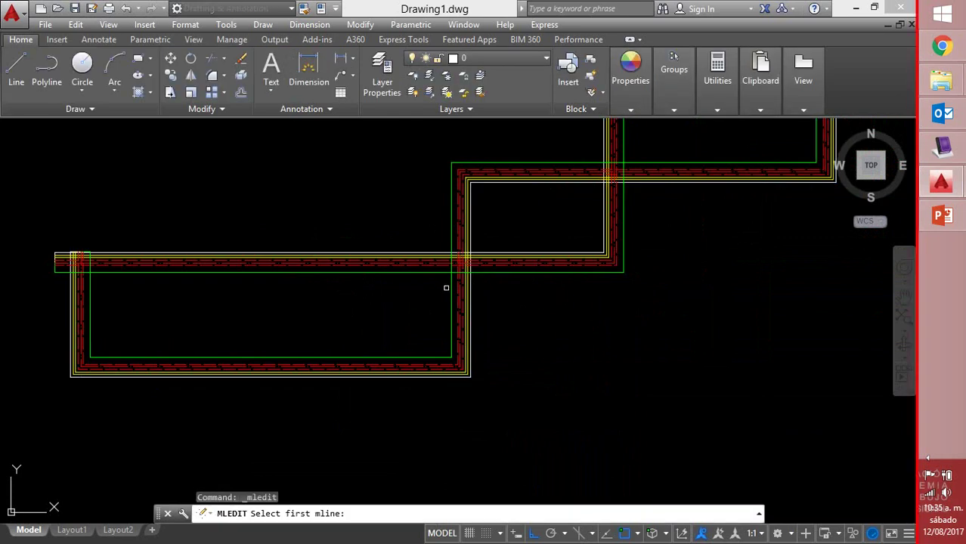
Pick the vertical and then the horizontal wall to merge their crossing, and finish the command
click(453, 288)
click(438, 264)
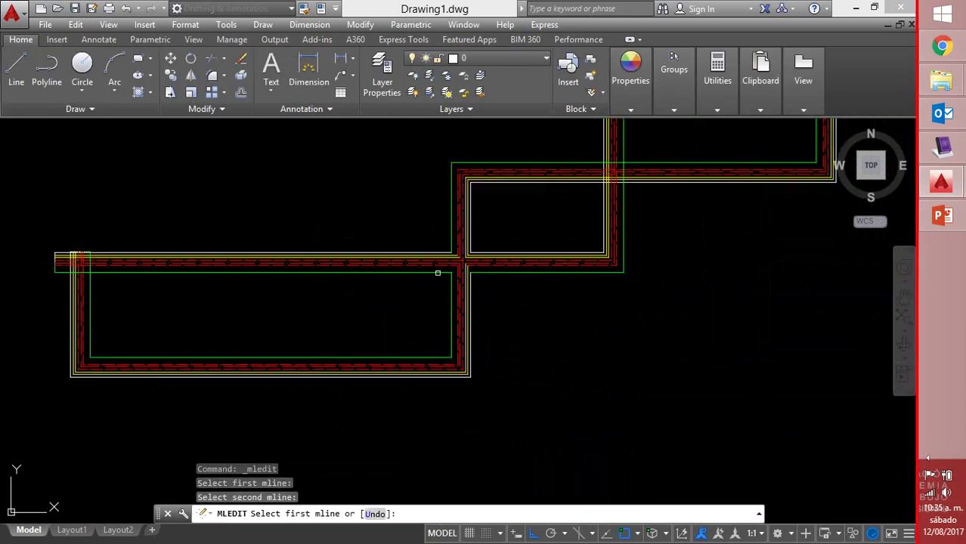
scroll(486, 249, up, 8)
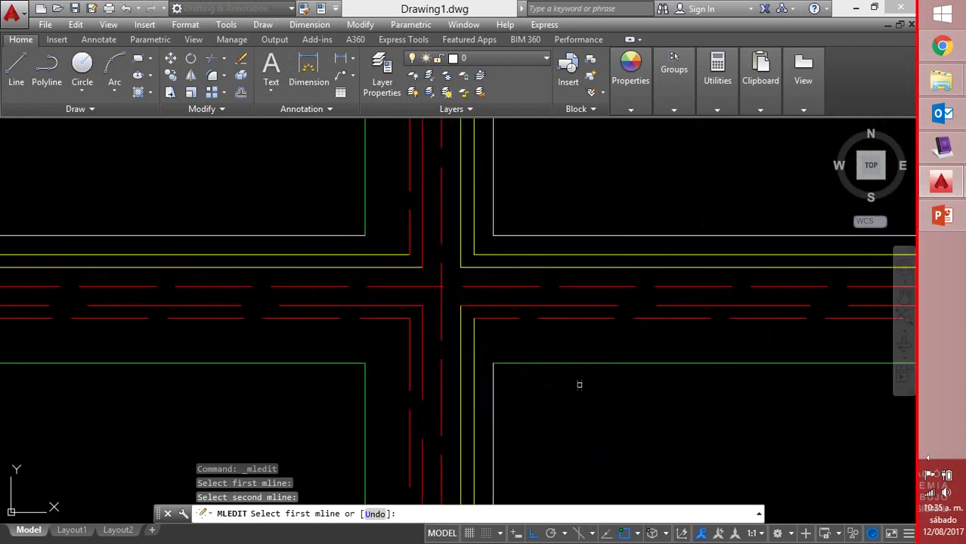
right_click(613, 421)
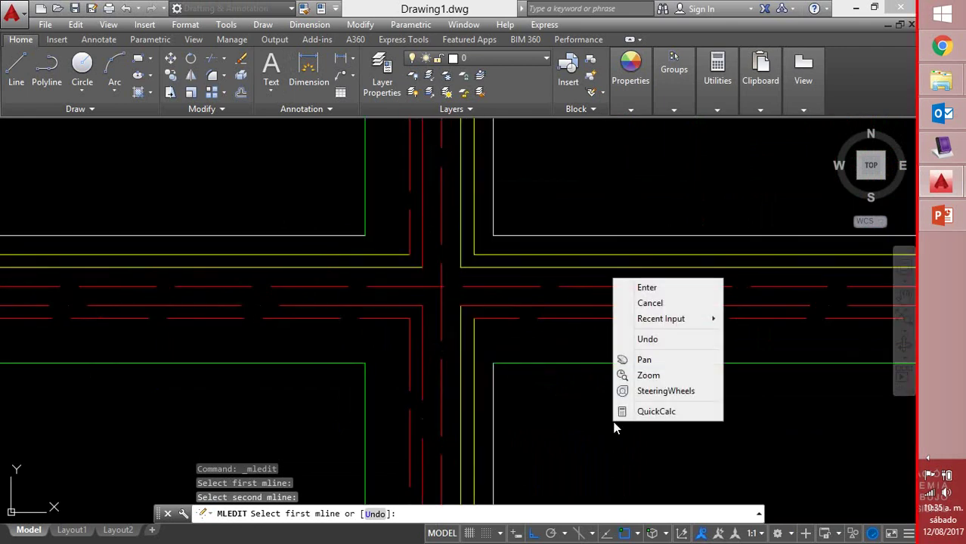
click(647, 287)
scroll(680, 274, down, 5)
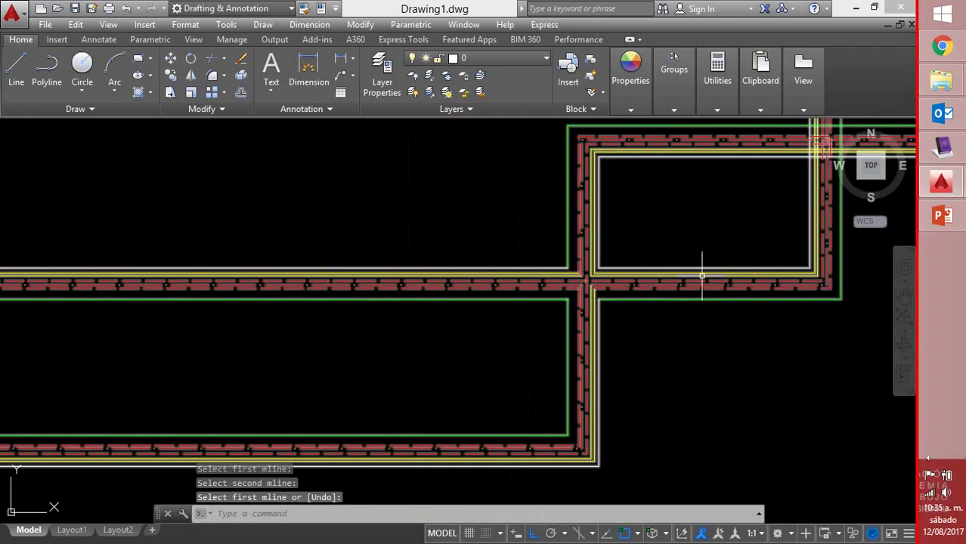
Window-select all the walls and sample lines and delete them
mouse_move(450, 342)
middle_down()
mouse_move(399, 371)
mouse_move(619, 268)
mouse_move(741, 297)
middle_up()
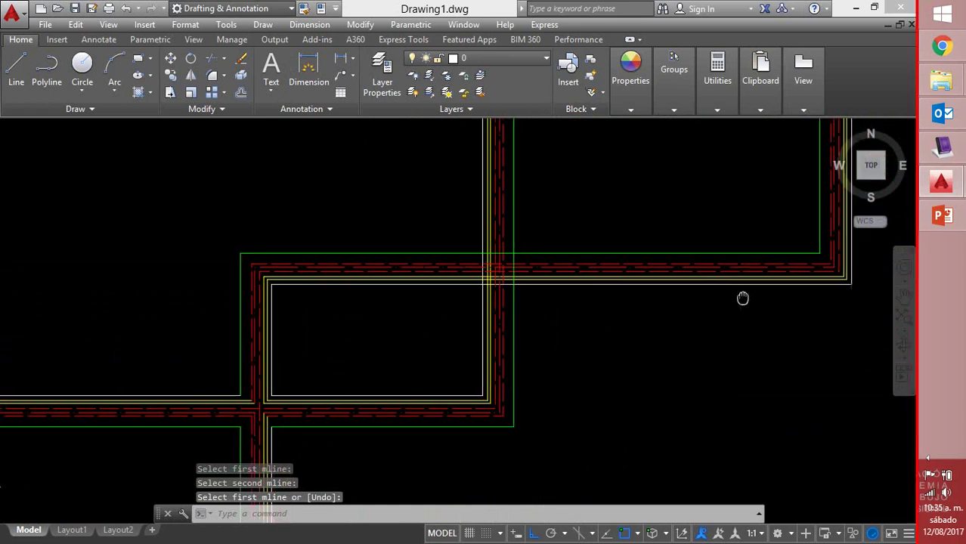
scroll(741, 297, up, 3)
scroll(695, 336, down, 5)
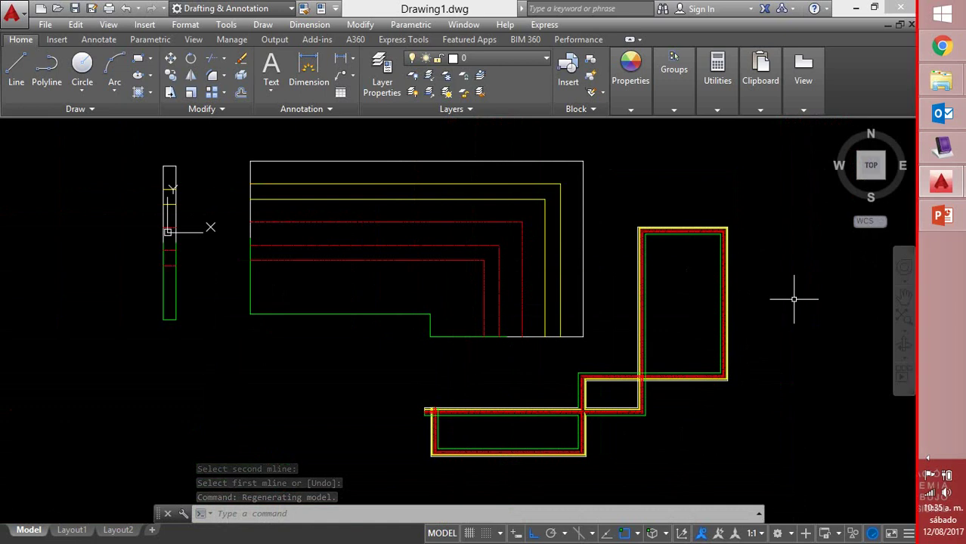
middle_drag(793, 300, 710, 298)
scroll(711, 298, down, 4)
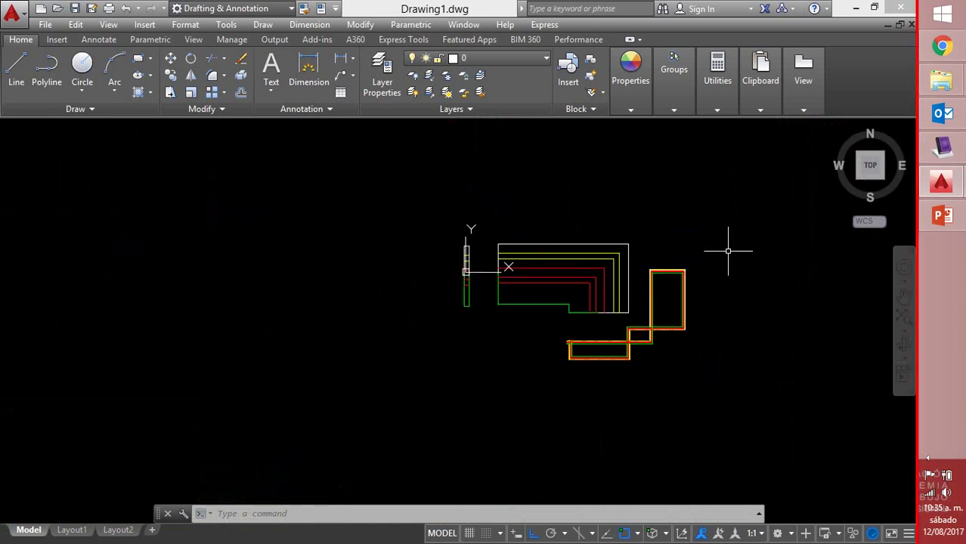
click(765, 239)
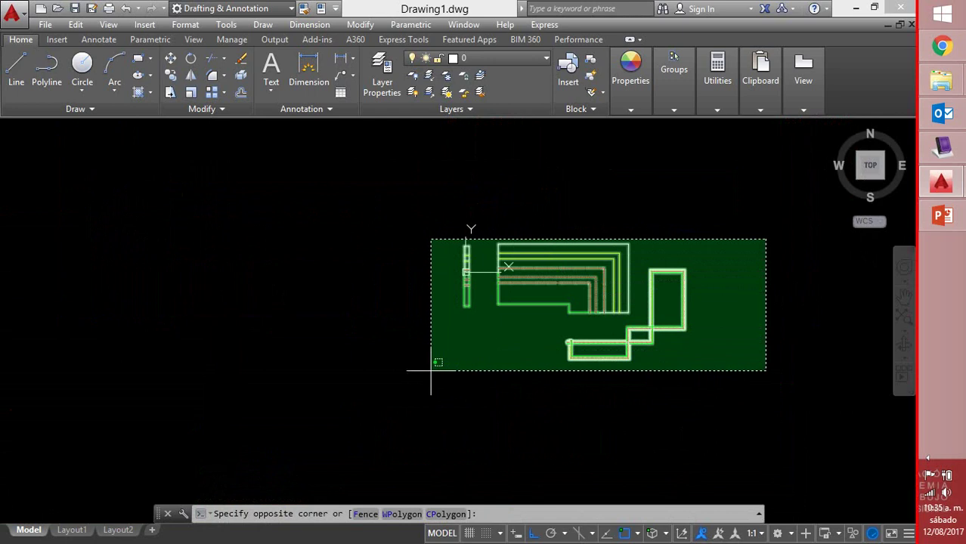
click(428, 373)
key(Delete)
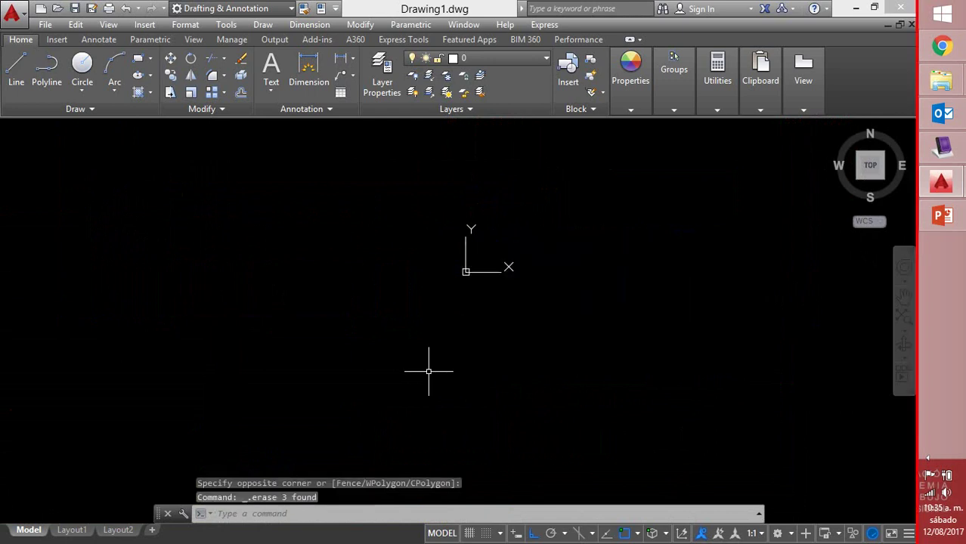
scroll(453, 261, up, 5)
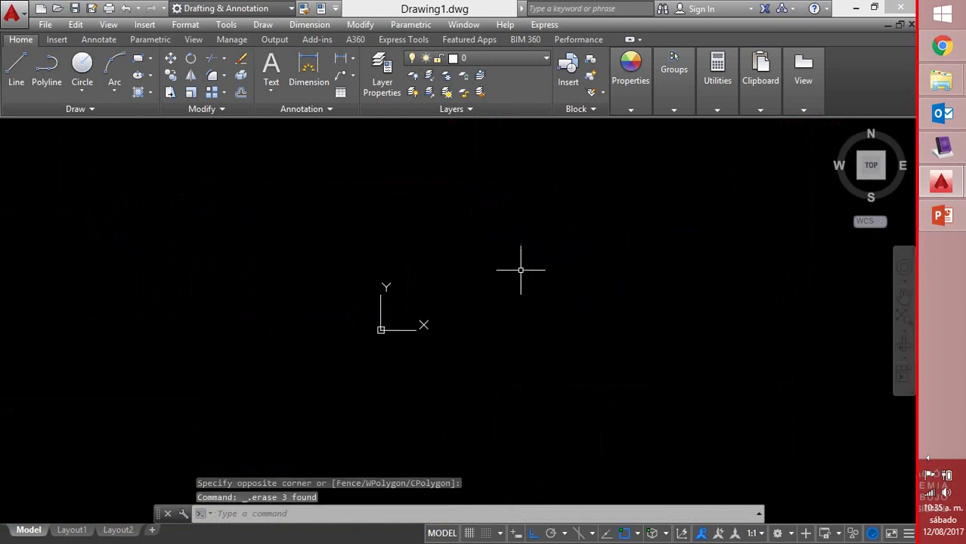
scroll(309, 362, down, 2)
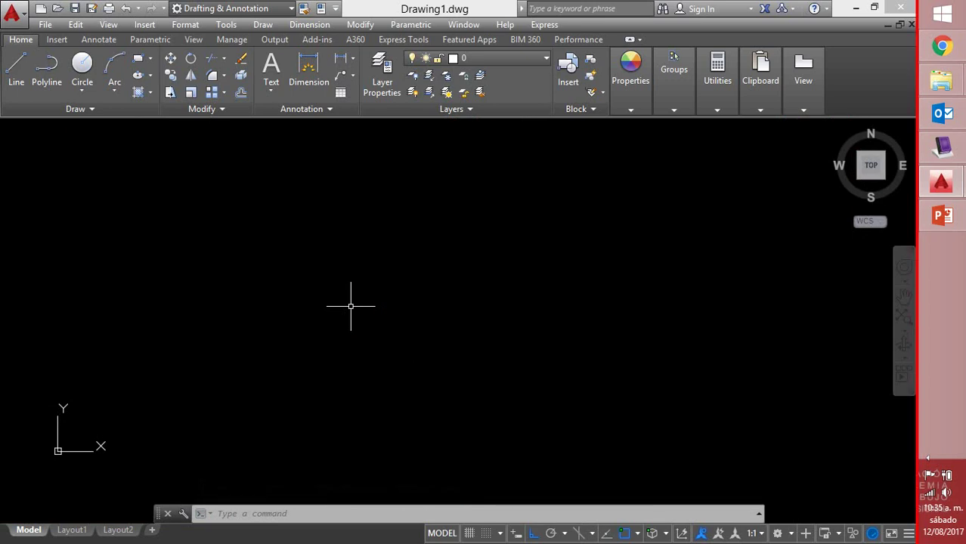
Switch to MimioStudio Notebook and add a blank fourth page
click(945, 152)
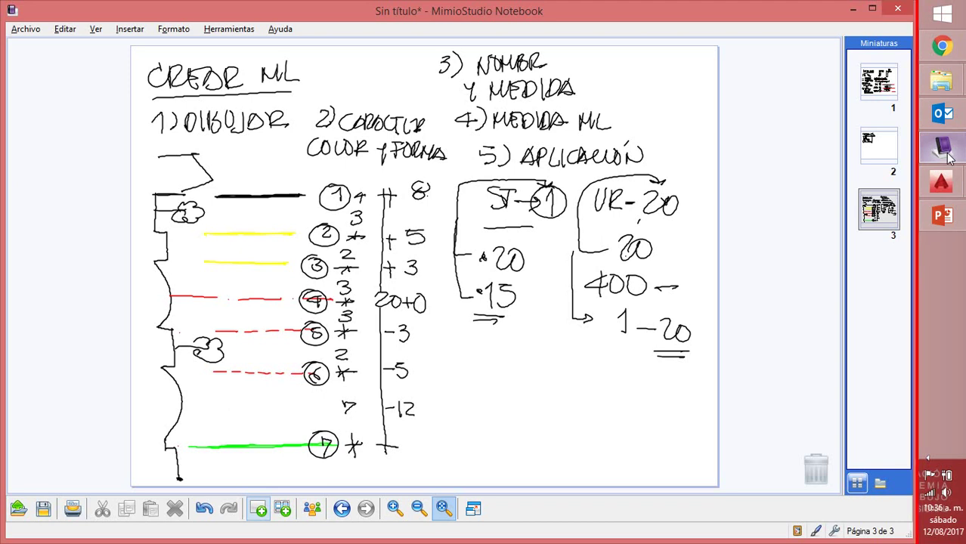
click(947, 155)
click(258, 510)
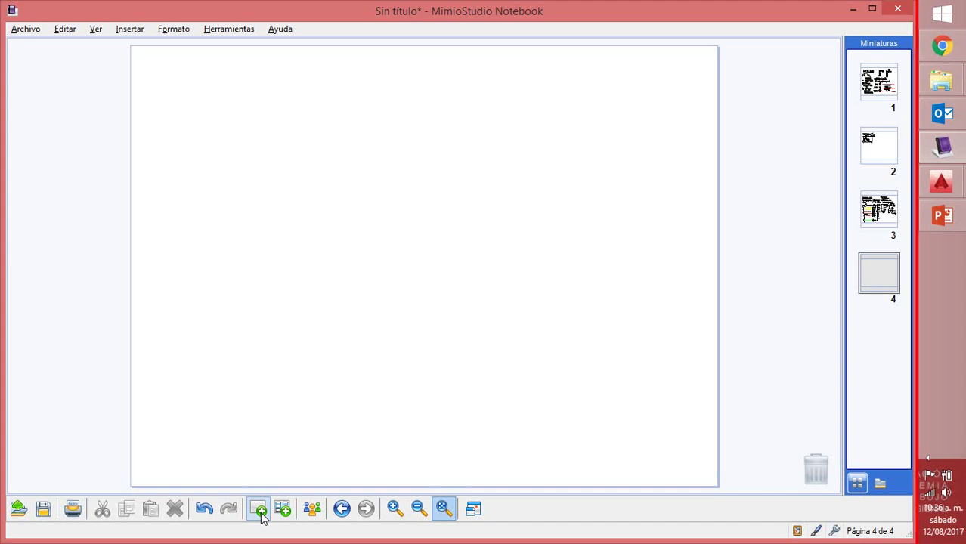
Draw a bracket on the left side of page 4 with the pen
click(260, 514)
mouse_move(161, 309)
mouse_down()
mouse_move(175, 309)
mouse_move(163, 240)
mouse_up()
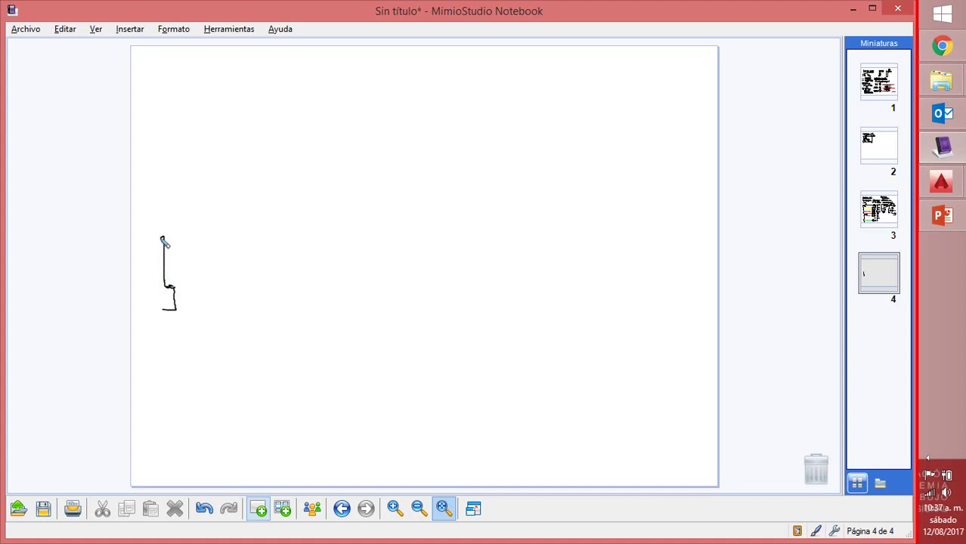
mouse_move(163, 239)
mouse_down()
mouse_move(151, 229)
mouse_move(164, 159)
mouse_up()
drag(165, 160, 230, 160)
mouse_move(163, 311)
mouse_down()
mouse_move(227, 313)
mouse_move(159, 311)
mouse_up()
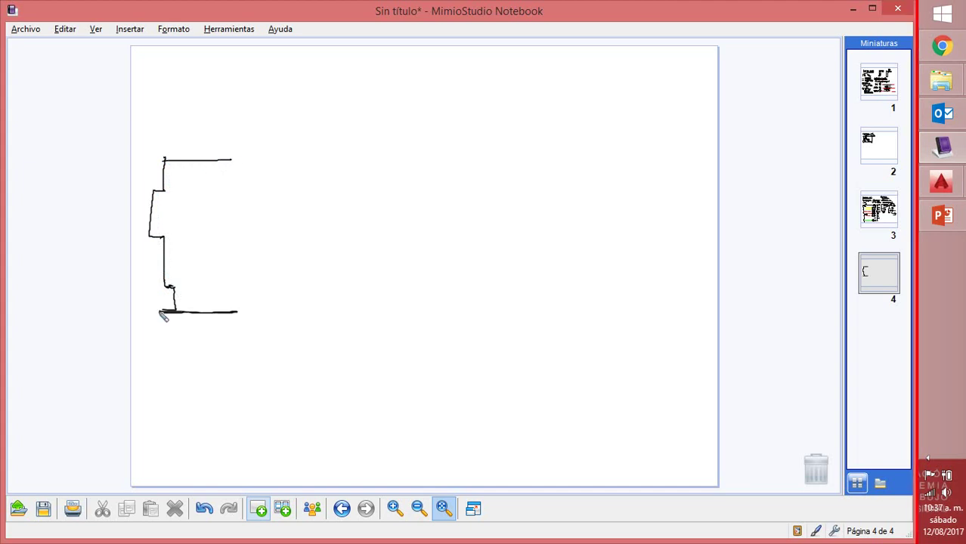
Draw four long parallel horizontal lines extending to the right
mouse_move(258, 159)
mouse_down()
mouse_move(328, 160)
mouse_move(261, 160)
mouse_move(327, 161)
mouse_up()
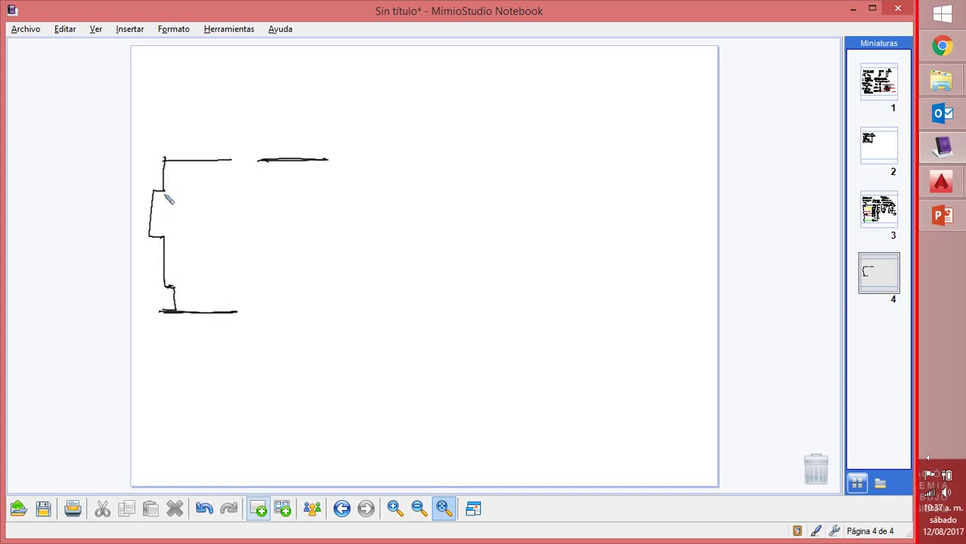
drag(252, 192, 317, 195)
drag(243, 239, 309, 239)
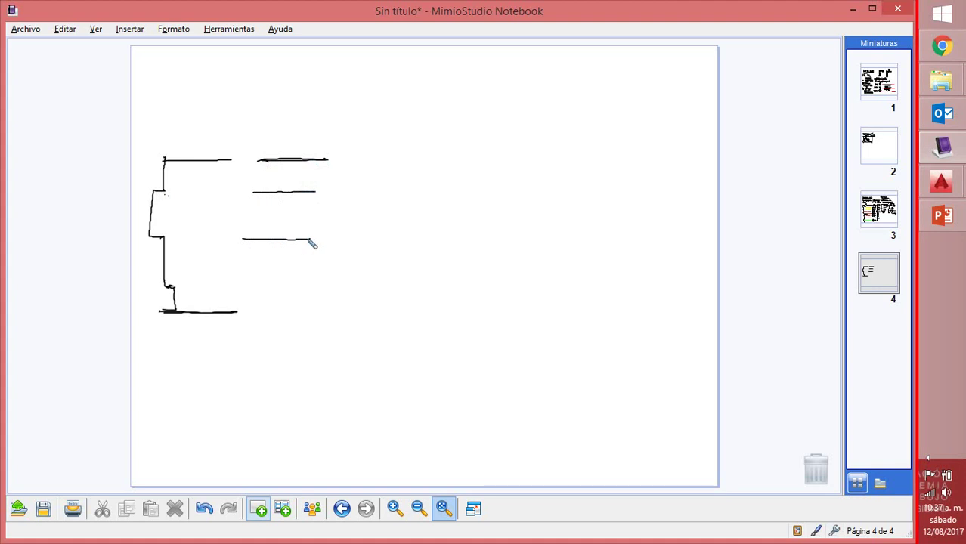
mouse_move(253, 299)
mouse_down()
mouse_move(312, 300)
mouse_move(292, 308)
mouse_up()
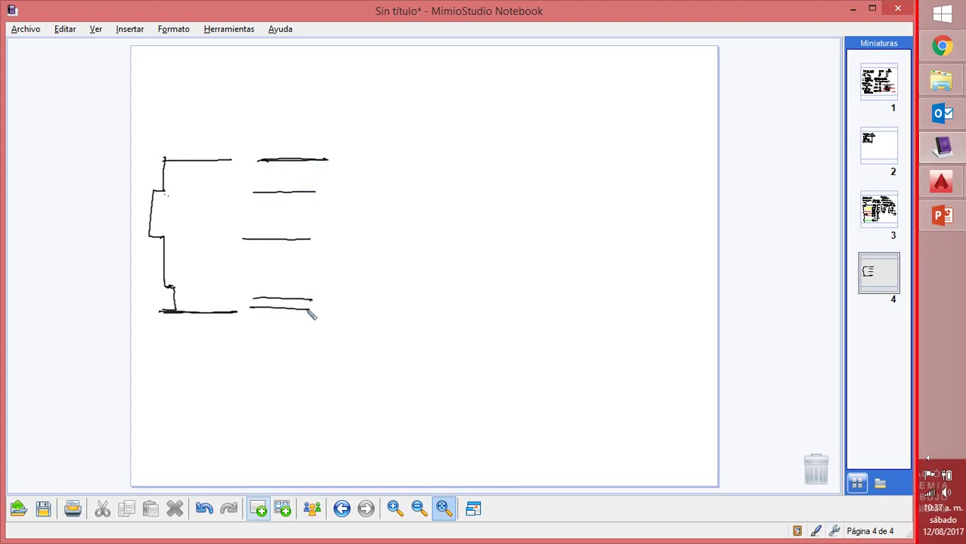
drag(328, 160, 508, 161)
drag(308, 192, 510, 191)
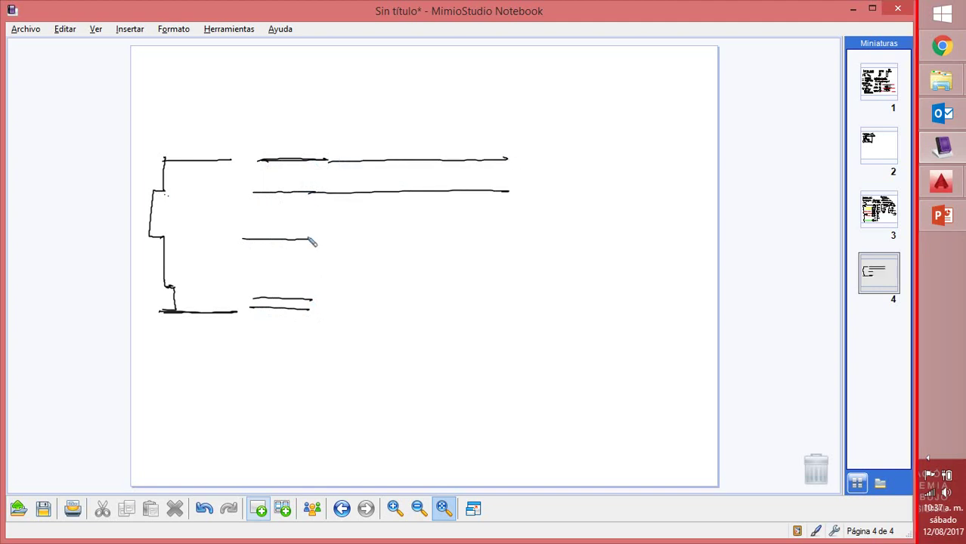
drag(308, 239, 508, 243)
mouse_move(313, 302)
mouse_down()
mouse_move(491, 305)
mouse_move(499, 305)
mouse_move(351, 313)
mouse_move(503, 314)
mouse_up()
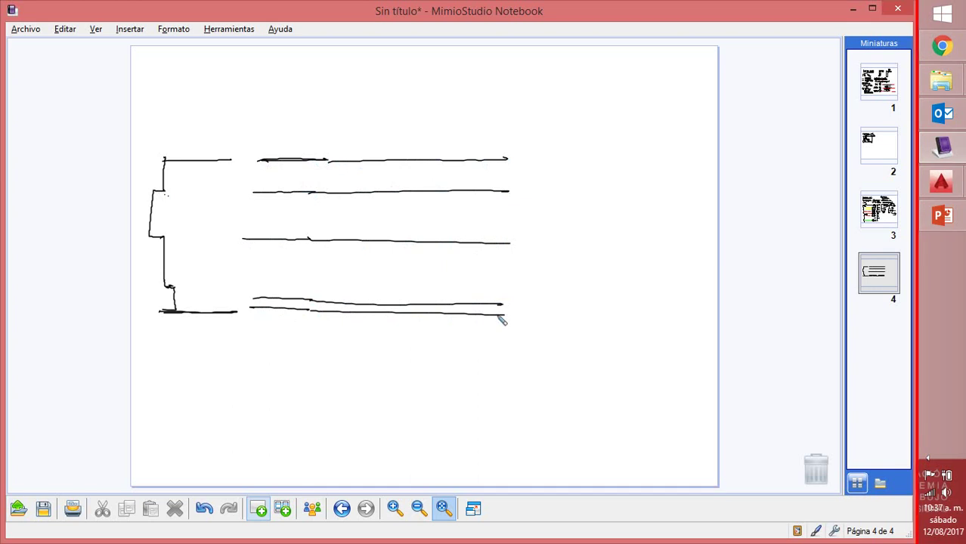
Add vertical lines crossing the parallel lines and closing their right end
mouse_move(275, 161)
mouse_down()
mouse_move(271, 304)
mouse_move(285, 196)
mouse_move(284, 313)
mouse_up()
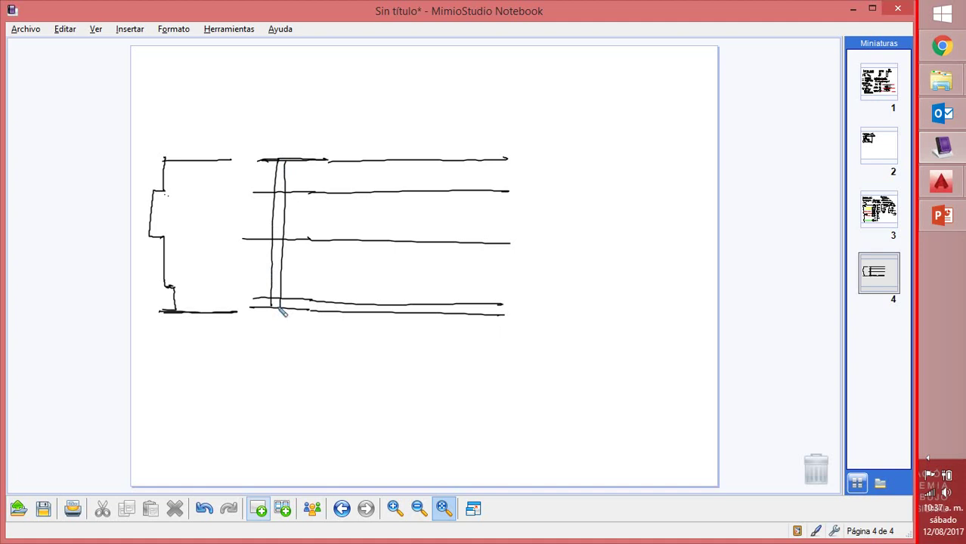
drag(399, 160, 385, 312)
drag(411, 159, 401, 312)
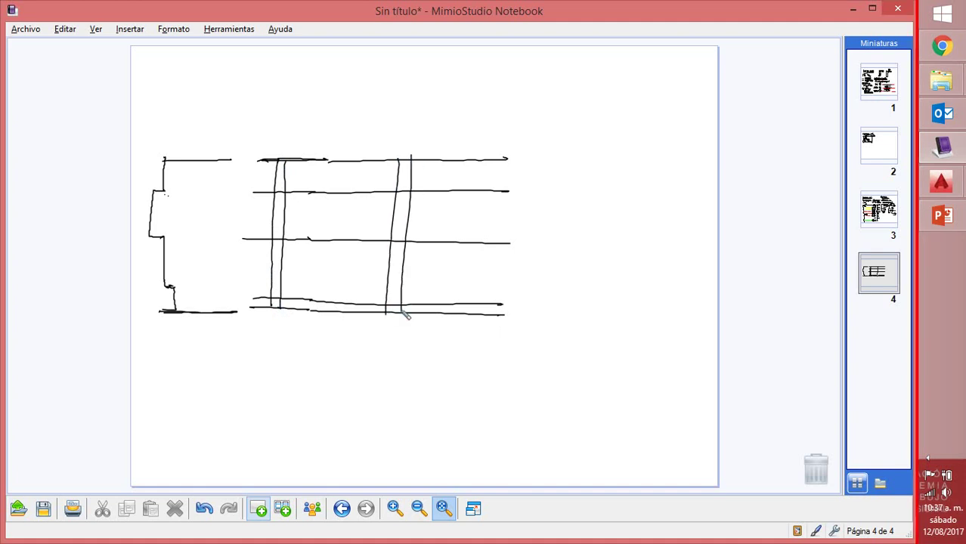
drag(519, 159, 508, 311)
mouse_move(318, 195)
mouse_down()
mouse_move(316, 240)
mouse_move(365, 241)
mouse_move(364, 220)
mouse_move(318, 196)
mouse_up()
Draw two hatched boxes between the middle lines
mouse_move(317, 198)
mouse_down()
mouse_move(316, 240)
mouse_move(317, 228)
mouse_move(325, 240)
mouse_move(361, 244)
mouse_up()
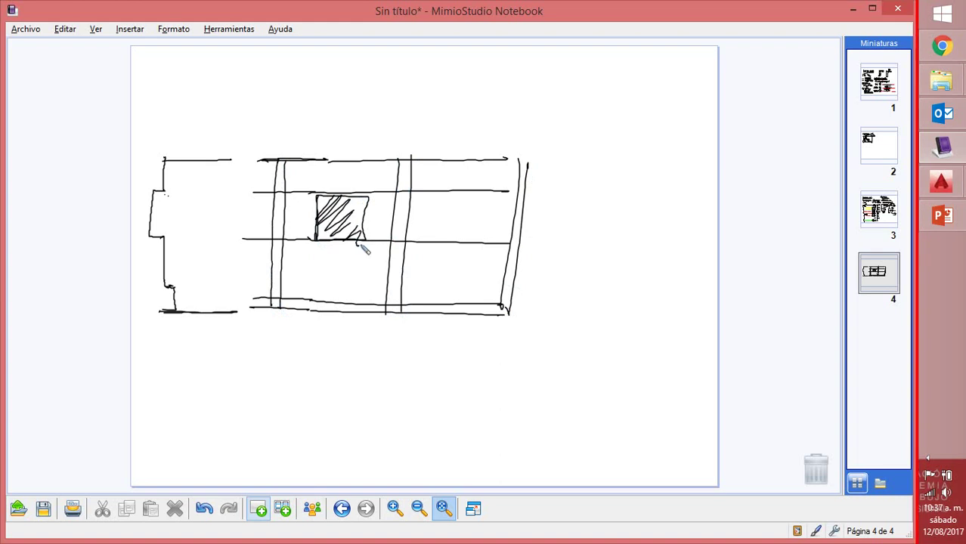
mouse_move(437, 195)
mouse_down()
mouse_move(435, 242)
mouse_move(489, 242)
mouse_move(487, 192)
mouse_up()
mouse_move(436, 213)
mouse_down()
mouse_move(469, 195)
mouse_move(458, 216)
mouse_move(476, 221)
mouse_move(475, 253)
mouse_up()
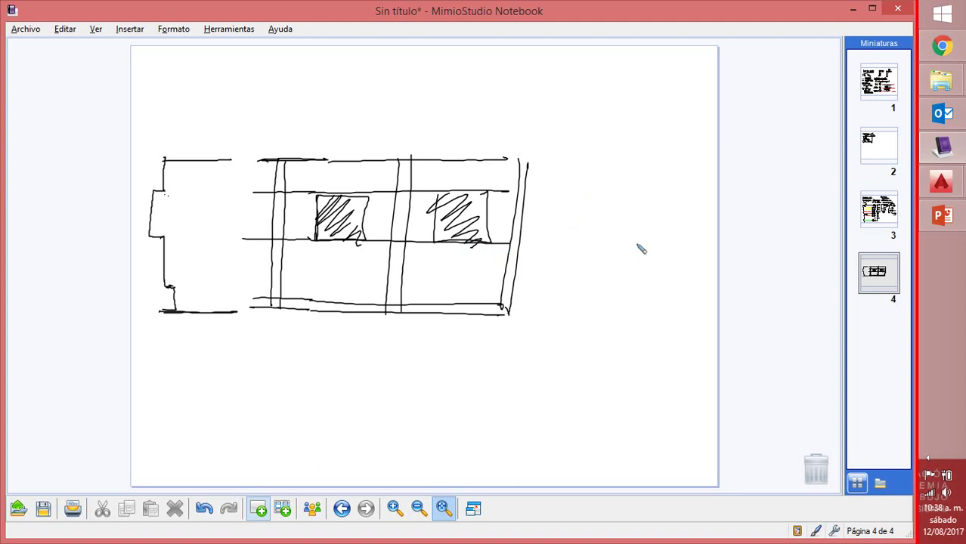
Undo the hatched boxes and most of the sketch strokes
click(208, 516)
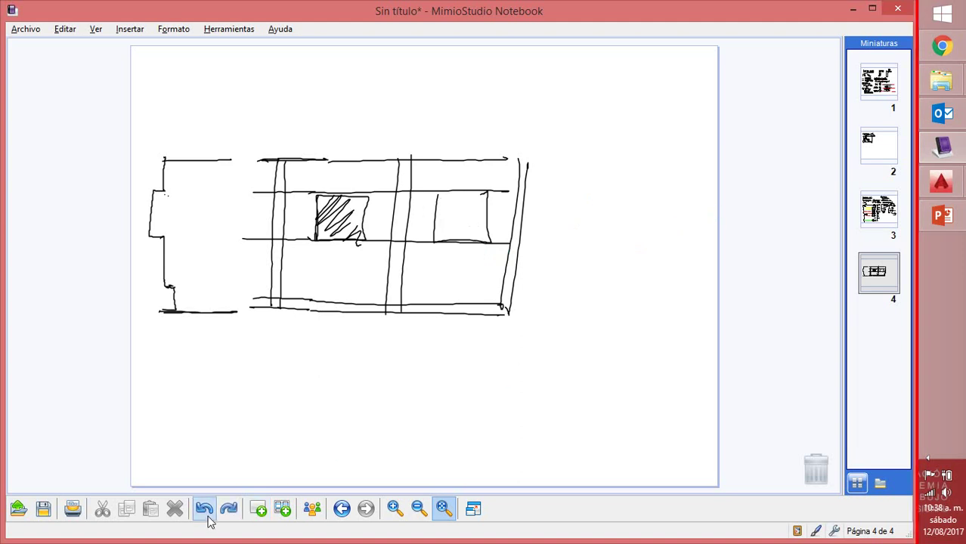
click(209, 517)
click(206, 510)
click(206, 509)
click(205, 509)
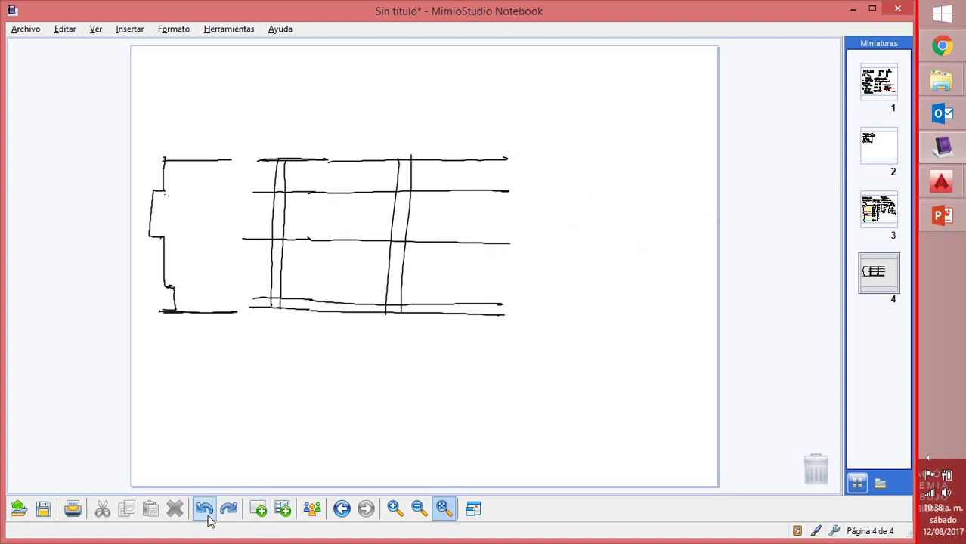
click(206, 509)
click(206, 509)
click(205, 511)
click(205, 511)
click(206, 510)
click(205, 511)
click(205, 511)
click(205, 510)
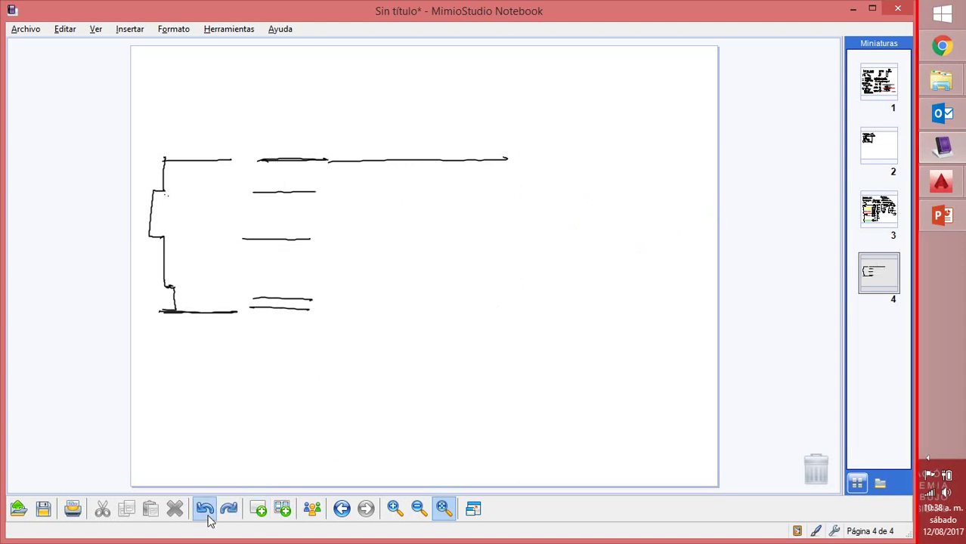
click(206, 511)
click(206, 510)
Undo the remaining strokes, restore the blank page 4, and insert a new page
click(205, 511)
click(205, 510)
click(206, 511)
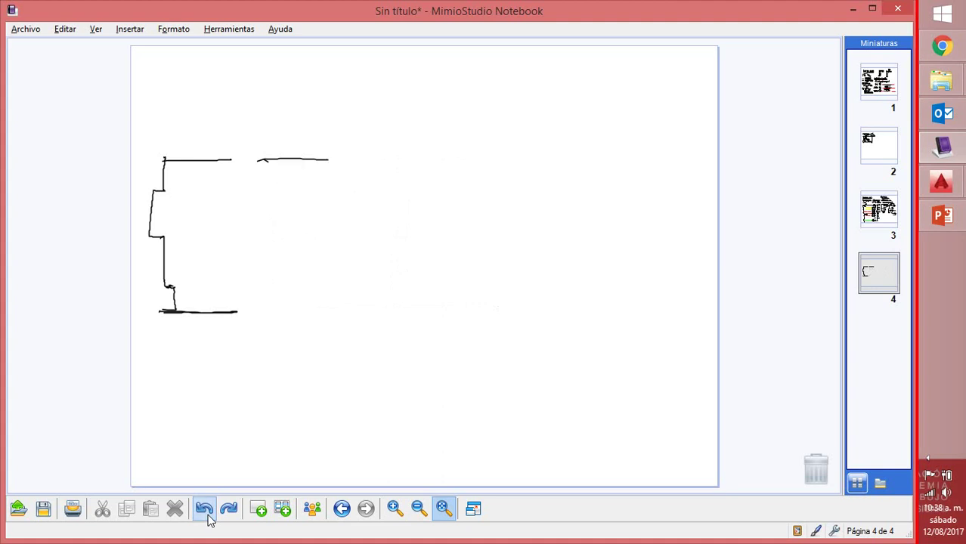
click(206, 511)
click(206, 511)
click(205, 511)
click(205, 511)
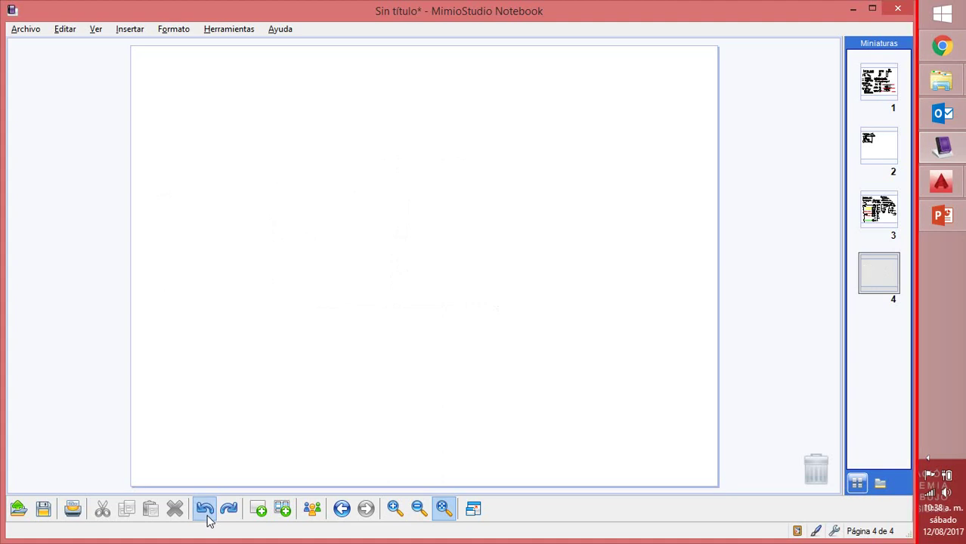
click(206, 511)
click(228, 508)
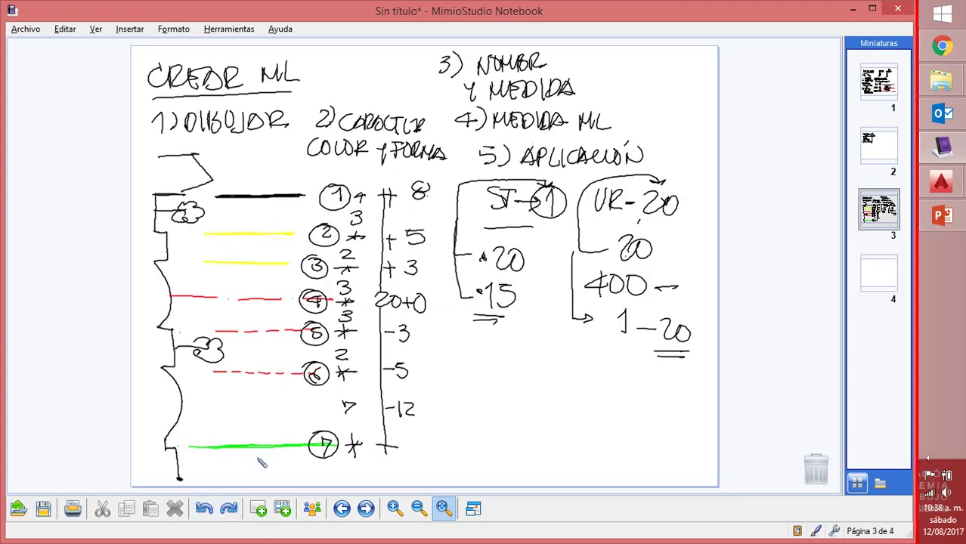
click(258, 508)
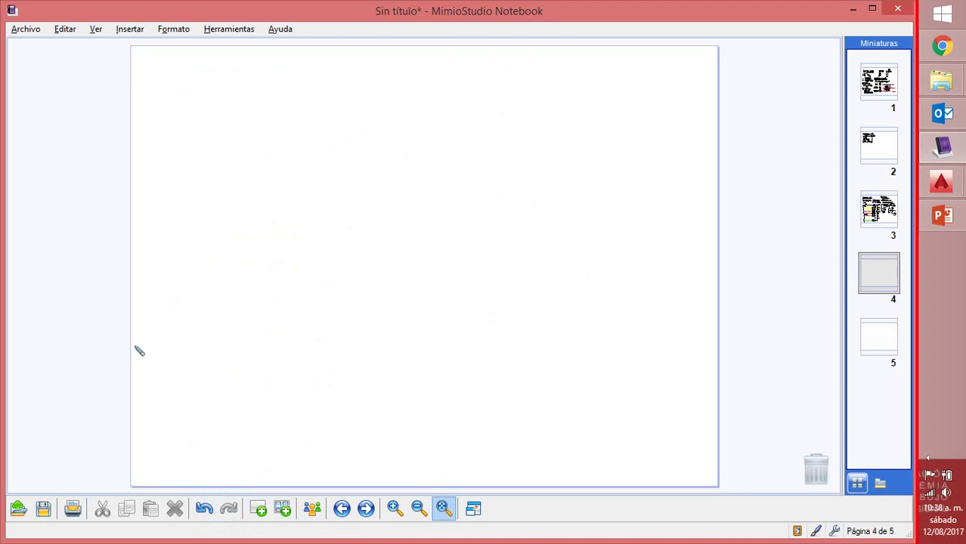
Handwrite 'EDITION ATTRIBUTES' and draw the outer frame rectangle
mouse_move(157, 64)
mouse_down()
mouse_move(189, 75)
mouse_move(174, 77)
mouse_move(195, 81)
mouse_move(203, 65)
mouse_move(211, 76)
mouse_move(254, 64)
mouse_up()
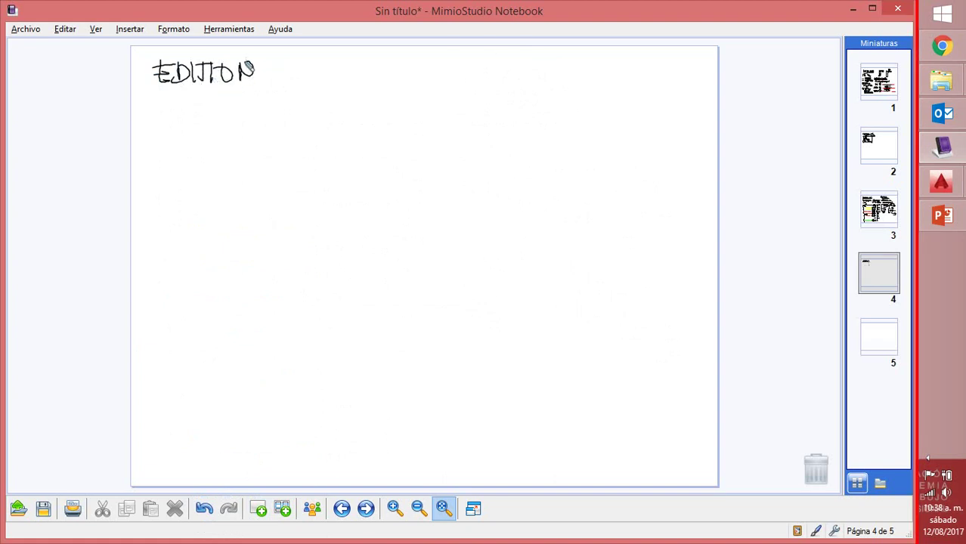
mouse_move(169, 94)
mouse_down()
mouse_move(181, 113)
mouse_move(188, 96)
mouse_move(202, 111)
mouse_move(217, 102)
mouse_move(221, 115)
mouse_move(228, 101)
mouse_move(247, 111)
mouse_move(292, 113)
mouse_up()
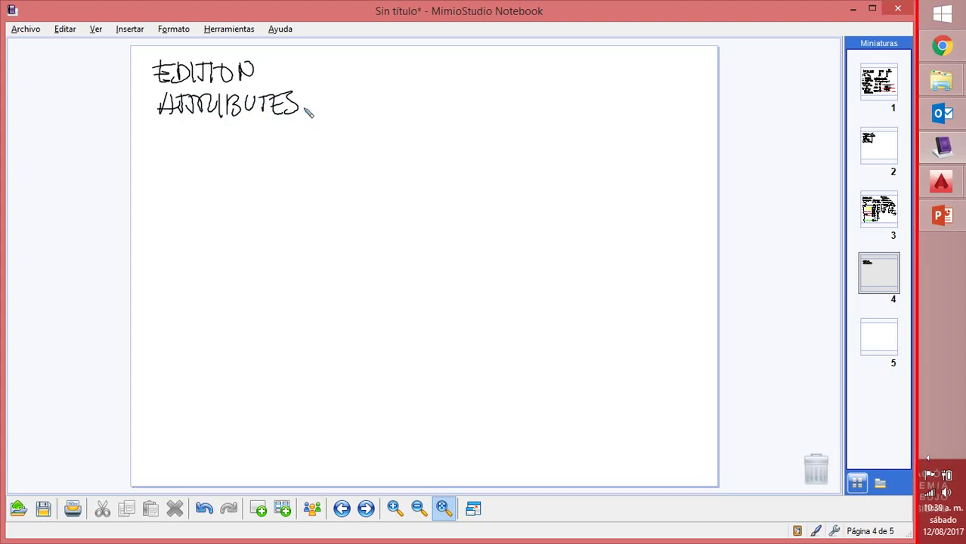
mouse_move(164, 148)
mouse_down()
mouse_move(162, 297)
mouse_move(161, 155)
mouse_move(360, 156)
mouse_move(371, 198)
mouse_move(358, 313)
mouse_up()
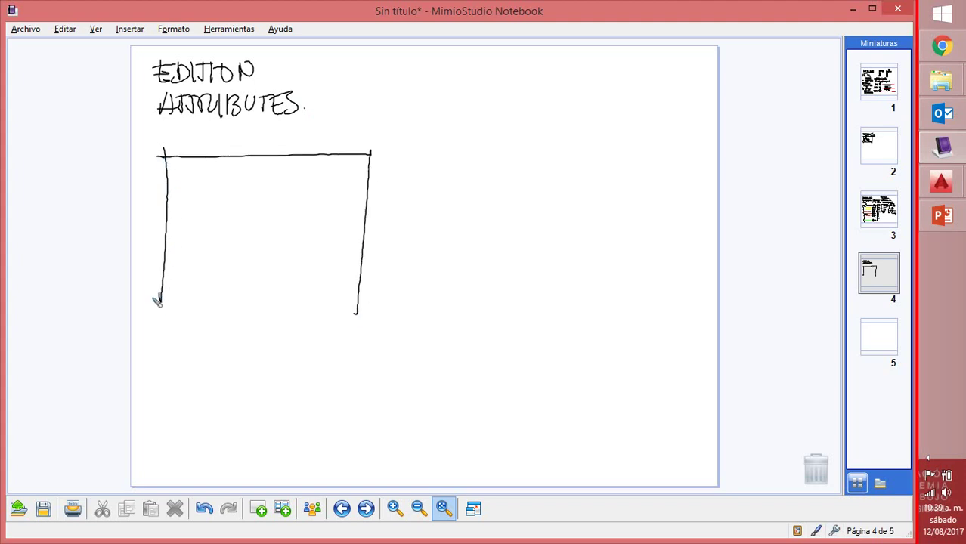
drag(155, 299, 358, 308)
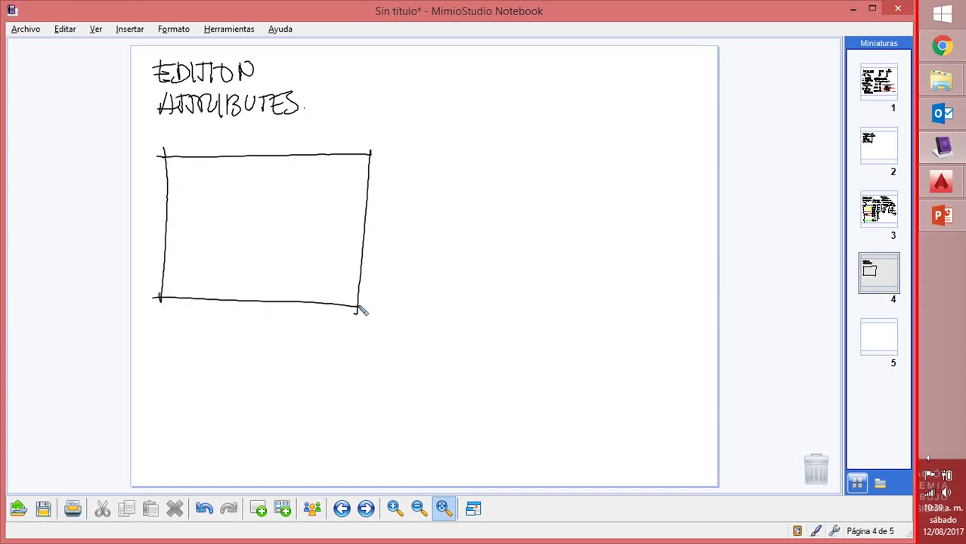
Draw the inner border and a right title-block column with row lines and marks
mouse_move(174, 168)
mouse_down()
mouse_move(175, 296)
mouse_move(169, 291)
mouse_move(346, 296)
mouse_up()
mouse_move(180, 167)
mouse_down()
mouse_move(362, 163)
mouse_move(353, 301)
mouse_up()
drag(320, 165, 318, 301)
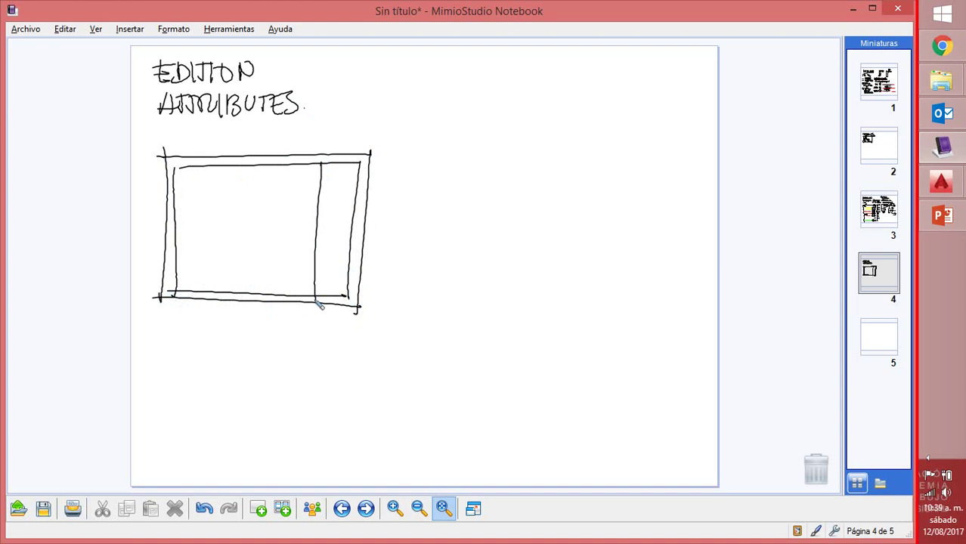
mouse_move(314, 194)
mouse_down()
mouse_move(356, 192)
mouse_move(333, 185)
mouse_move(355, 172)
mouse_move(348, 194)
mouse_move(335, 179)
mouse_move(339, 209)
mouse_move(355, 208)
mouse_move(355, 225)
mouse_up()
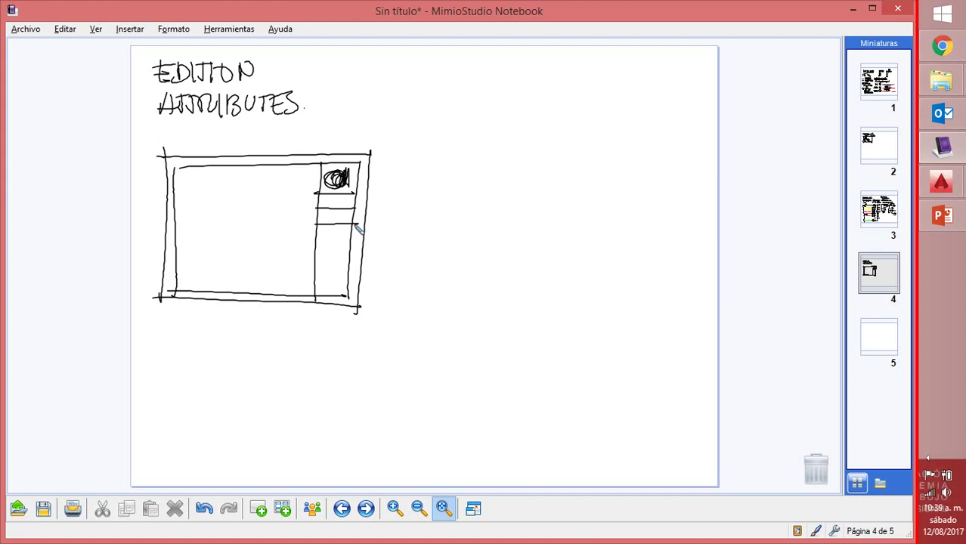
mouse_move(310, 277)
mouse_down()
mouse_move(348, 277)
mouse_move(327, 263)
mouse_move(349, 262)
mouse_up()
mouse_move(321, 200)
mouse_down()
mouse_move(330, 197)
mouse_move(328, 215)
mouse_up()
drag(318, 266, 326, 265)
mouse_move(354, 196)
mouse_down()
mouse_move(321, 205)
mouse_move(351, 201)
mouse_move(333, 211)
mouse_up()
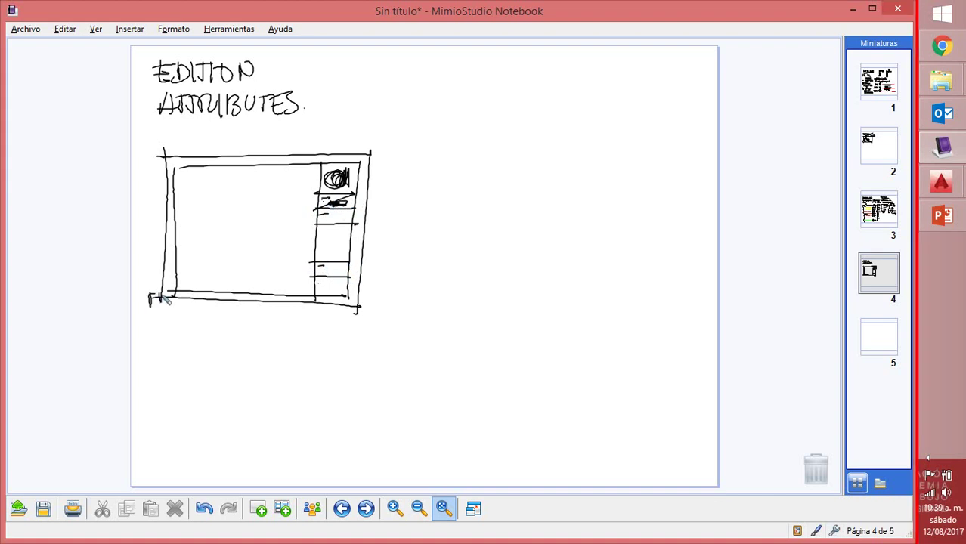
drag(152, 295, 154, 310)
Handwrite 'DISEÑADOR ?' beside the frame with the designer's name below it
drag(431, 118, 430, 142)
mouse_move(440, 119)
mouse_down()
mouse_move(441, 139)
mouse_move(461, 130)
mouse_move(504, 143)
mouse_move(556, 129)
mouse_move(560, 145)
mouse_up()
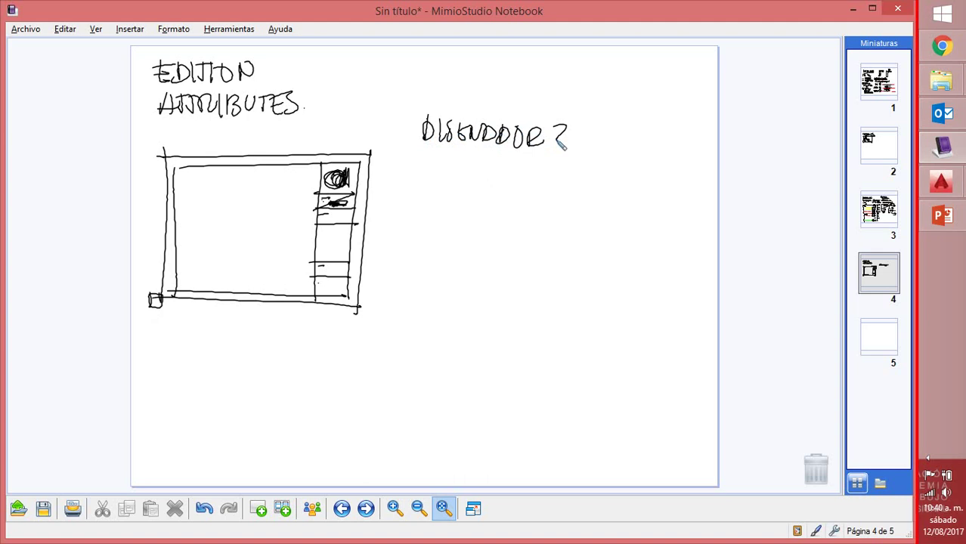
mouse_move(429, 159)
mouse_down()
mouse_move(480, 179)
mouse_move(517, 163)
mouse_move(520, 182)
mouse_move(531, 169)
mouse_move(542, 182)
mouse_move(582, 169)
mouse_up()
click(586, 177)
Draw a dashed vertical line descending below the name
drag(570, 203, 568, 210)
drag(565, 224, 564, 255)
drag(563, 269, 560, 296)
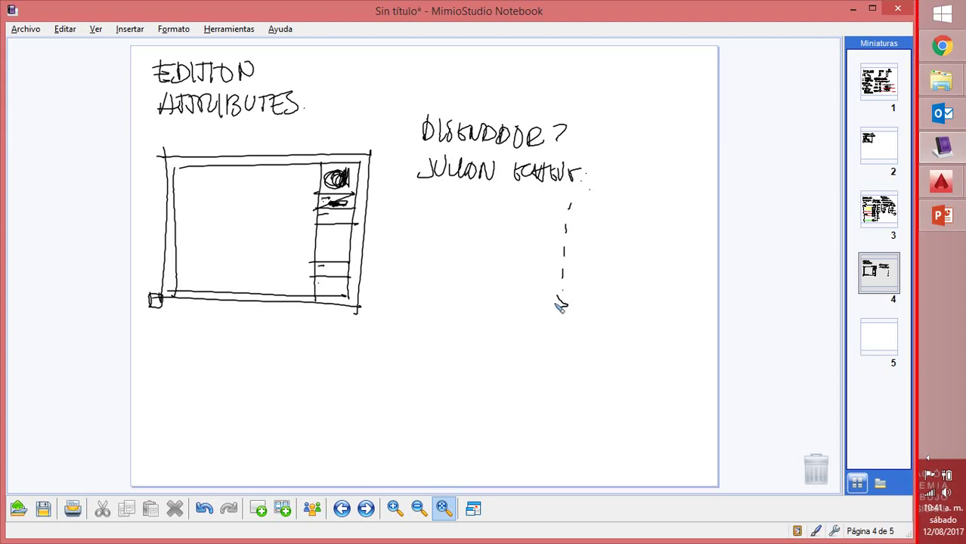
Draw a rectangle below the frame and divide it with row lines and vertical dividers
mouse_move(178, 323)
mouse_down()
mouse_move(177, 432)
mouse_move(223, 326)
mouse_move(271, 383)
mouse_move(269, 445)
mouse_up()
drag(167, 437, 281, 448)
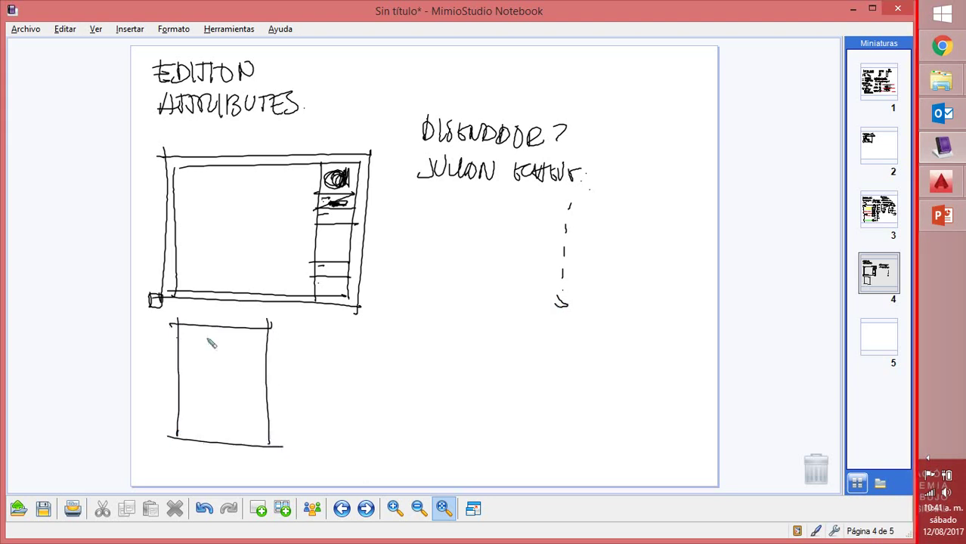
drag(176, 332, 270, 332)
mouse_move(175, 341)
mouse_down()
mouse_move(271, 341)
mouse_move(272, 354)
mouse_up()
drag(172, 370, 227, 374)
drag(167, 391, 269, 395)
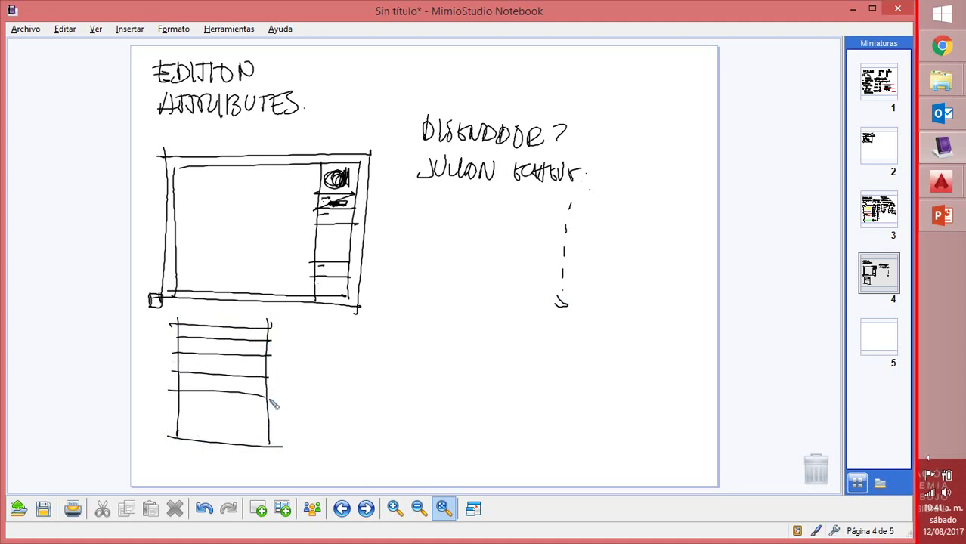
drag(168, 410, 268, 415)
drag(234, 326, 235, 336)
drag(238, 355, 239, 376)
drag(238, 412, 236, 456)
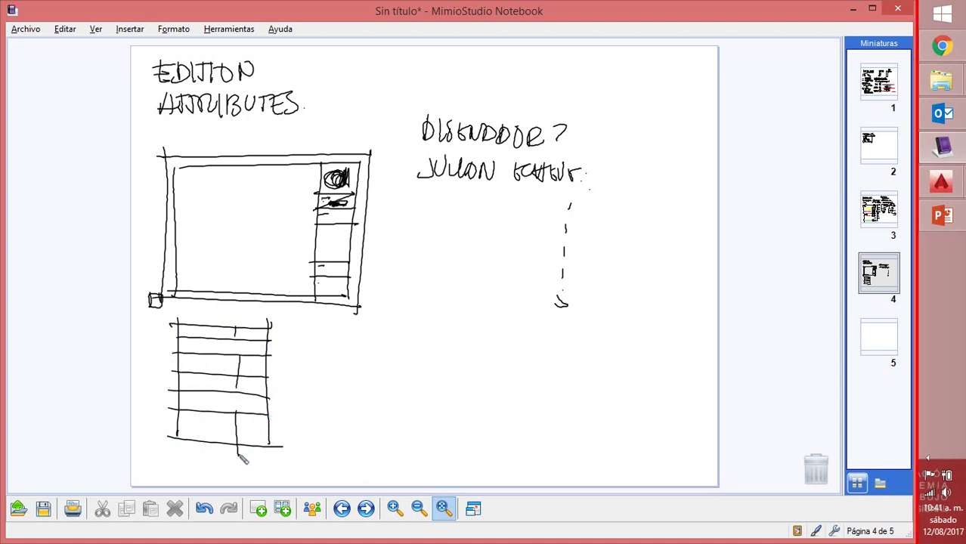
drag(217, 336, 229, 337)
In Drawing1.dwg, draw a rectangle 0.7 long by 0.5 wide using the Dimensions option
mouse_move(952, 187)
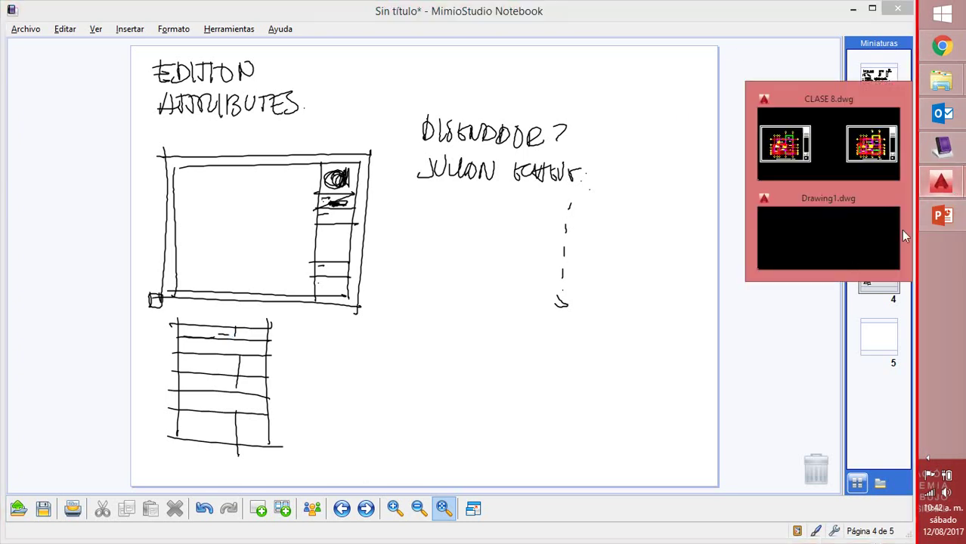
click(880, 238)
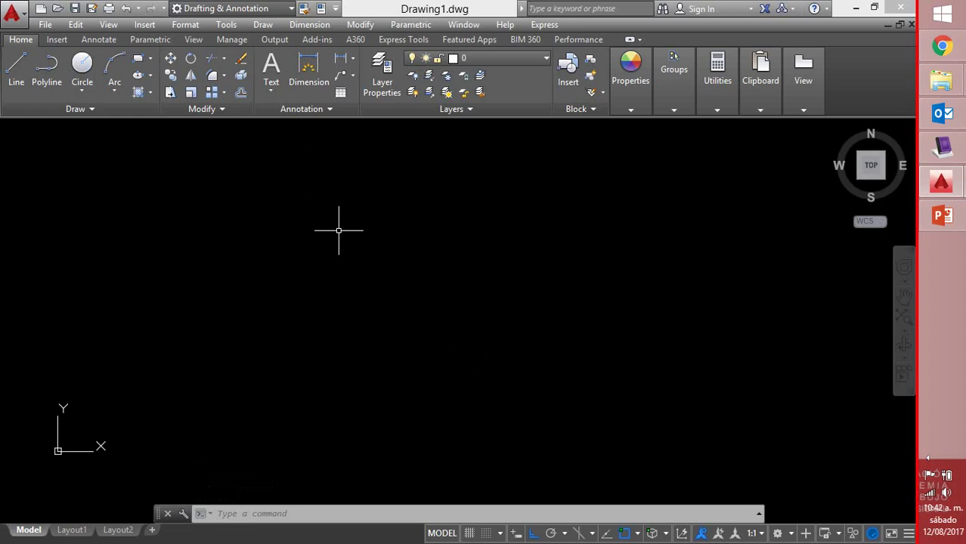
click(138, 58)
click(283, 390)
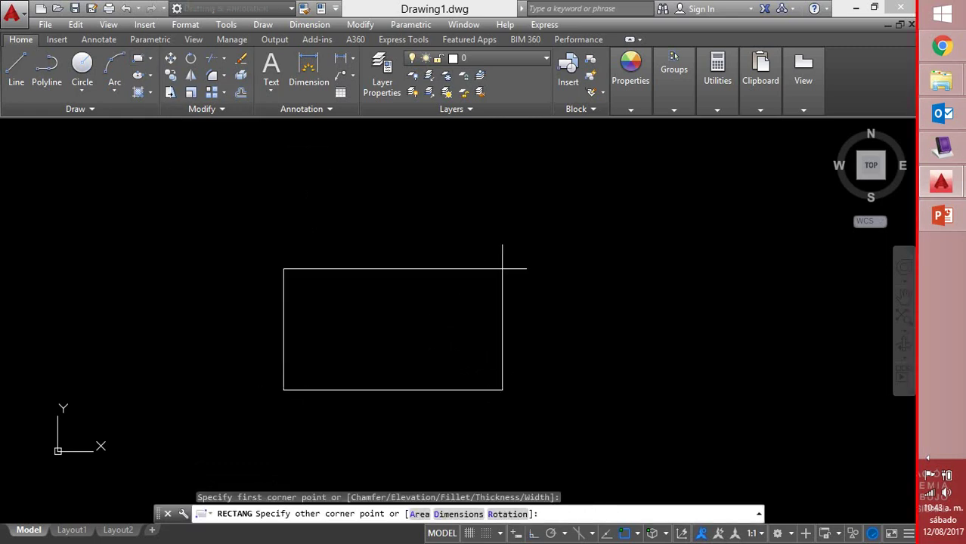
click(466, 513)
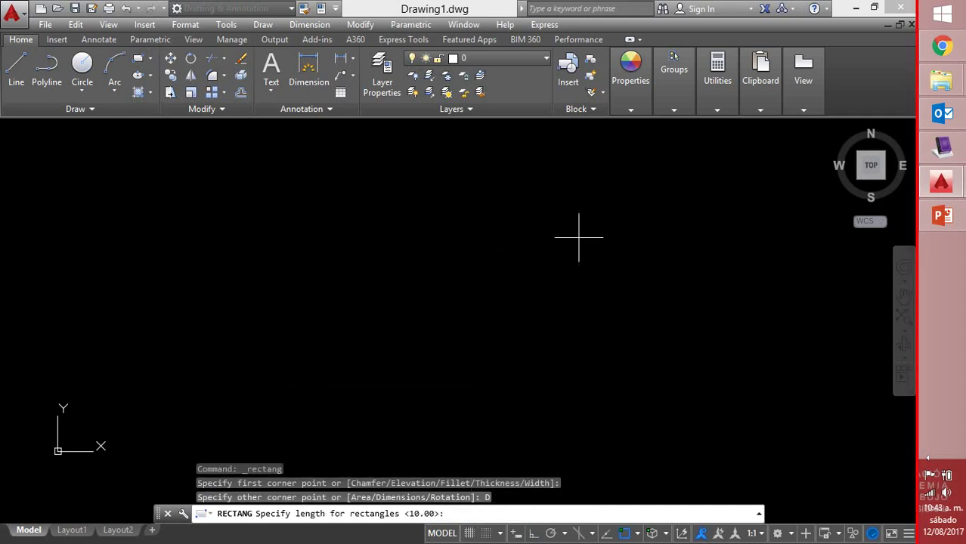
text(7)
key(Return)
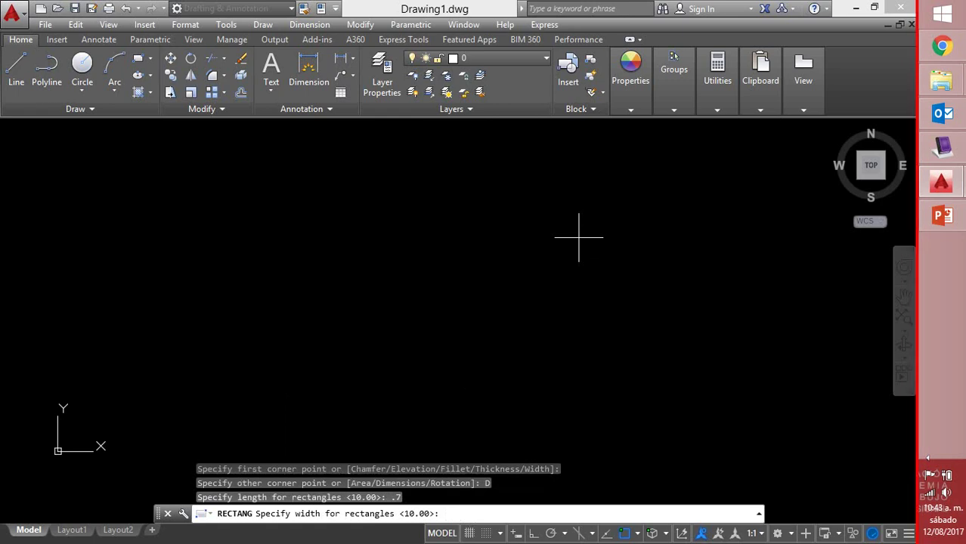
text(.5)
key(Return)
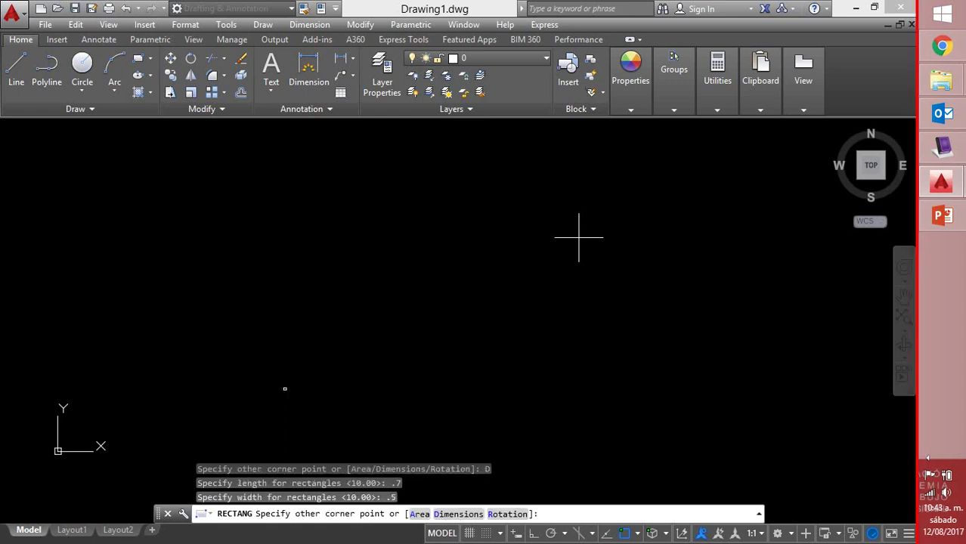
click(578, 233)
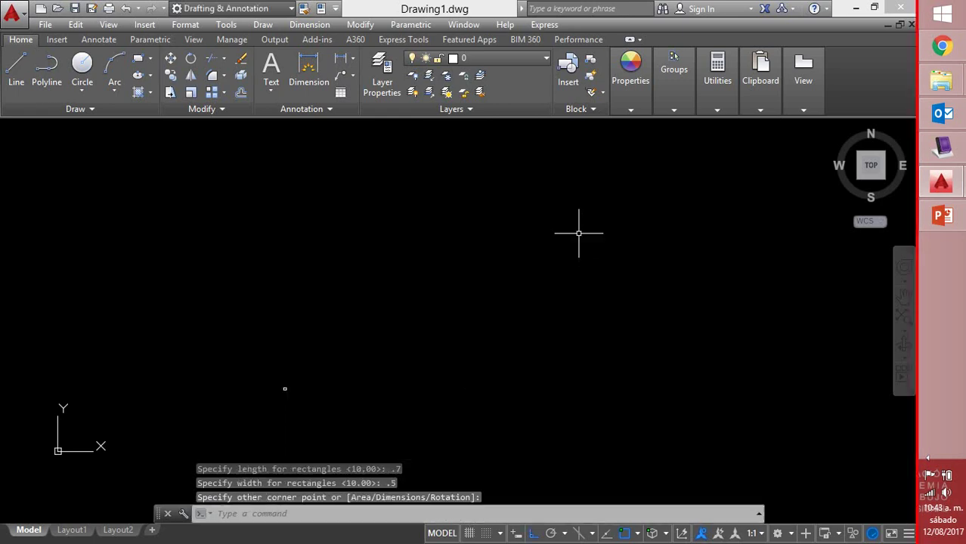
Zoom to extents with Z then E so the rectangle fills the view
text(z)
key(Return)
text(e)
key(Return)
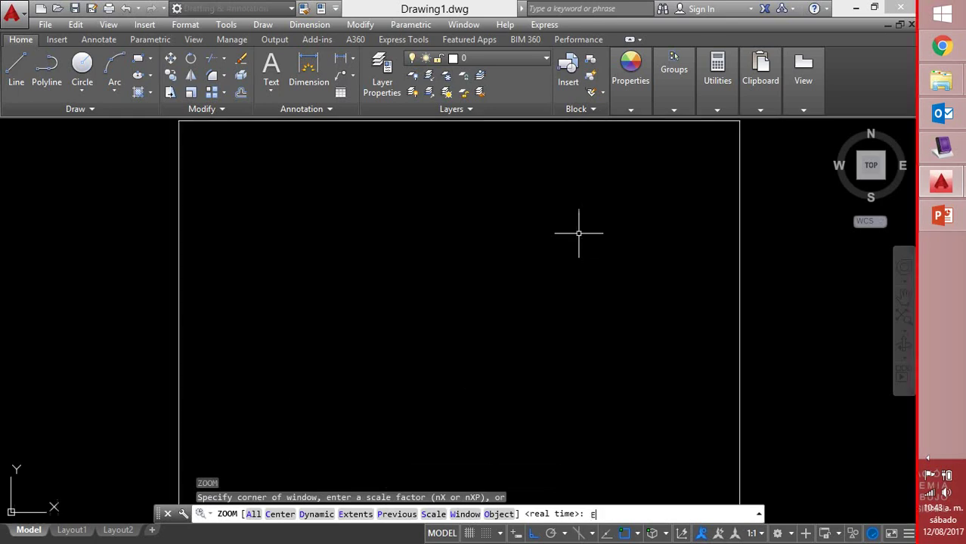
scroll(581, 230, down, 2)
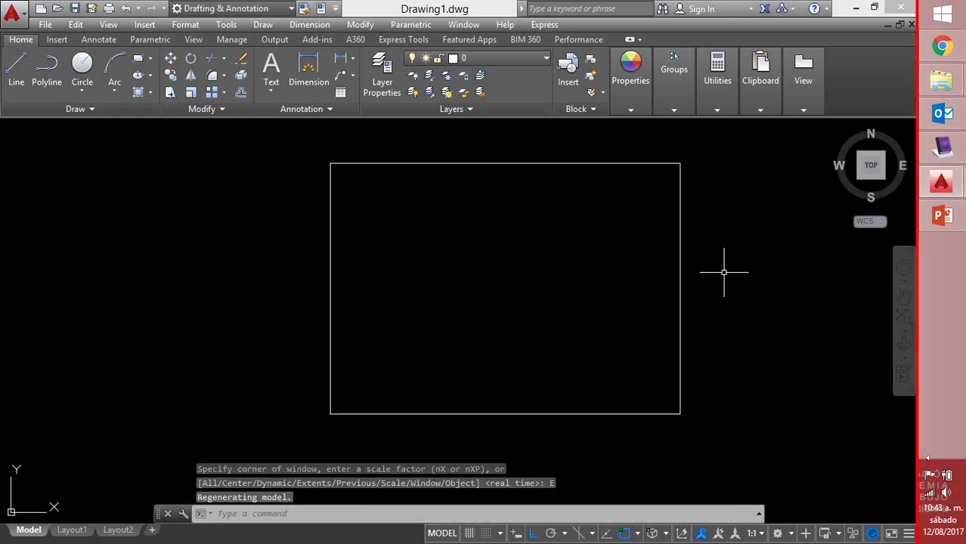
Make a first OFFSET attempt on the rectangle, then cancel it
text(o)
key(Return)
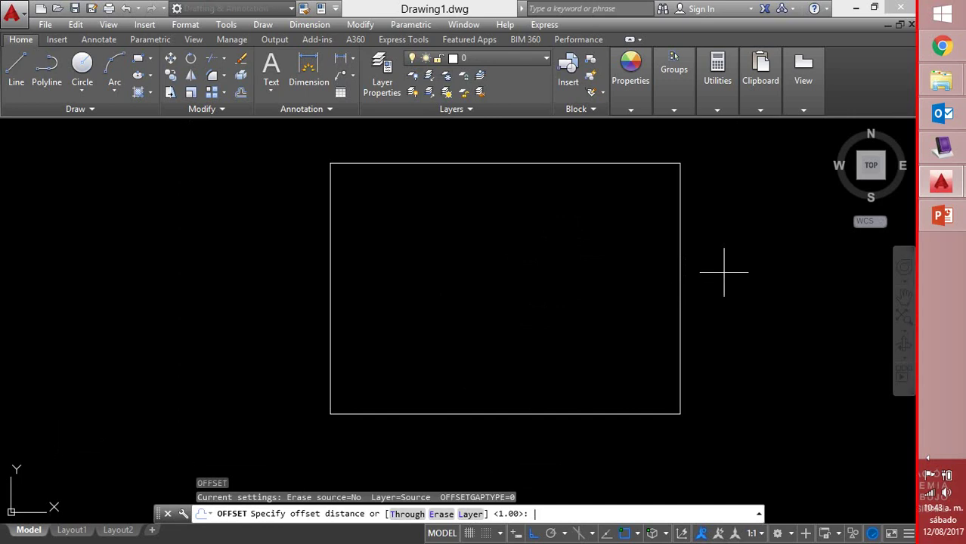
key(Return)
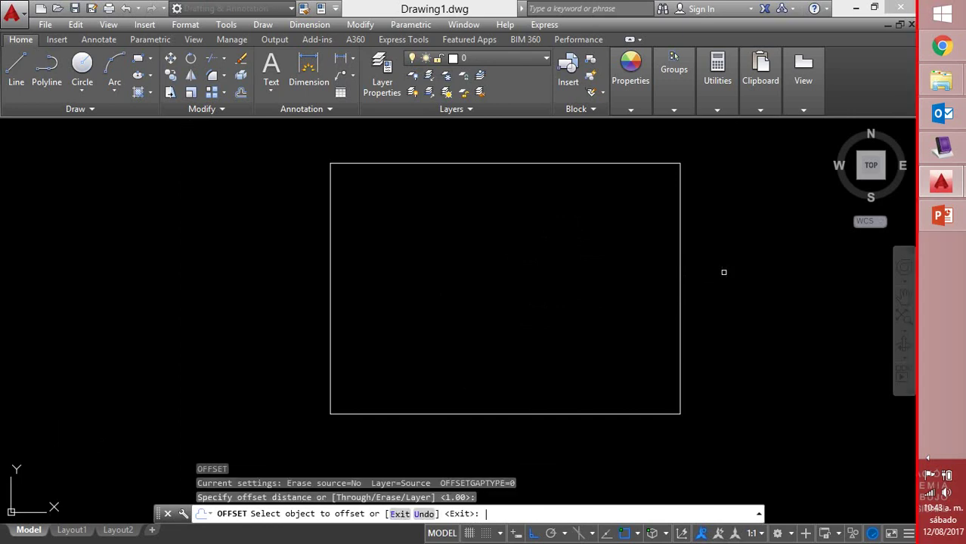
key(Return)
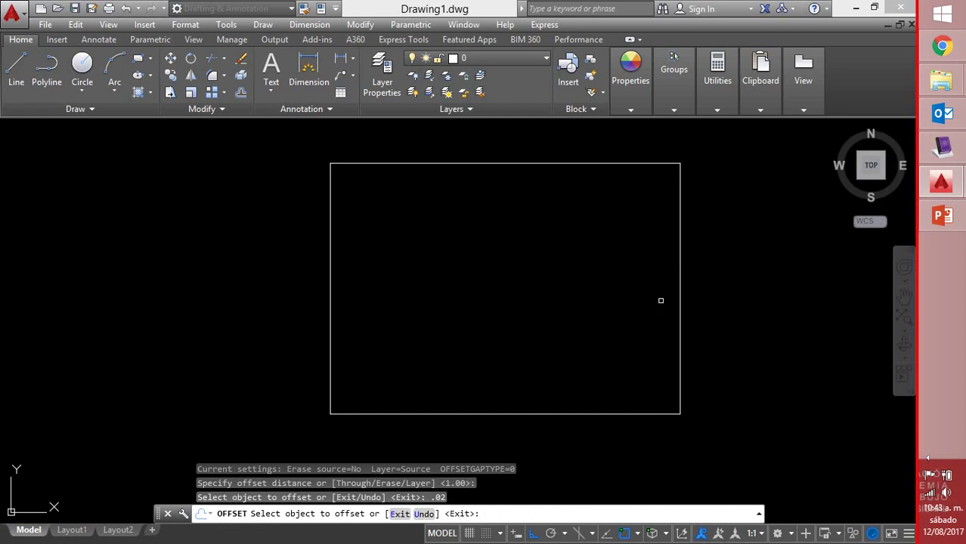
click(680, 296)
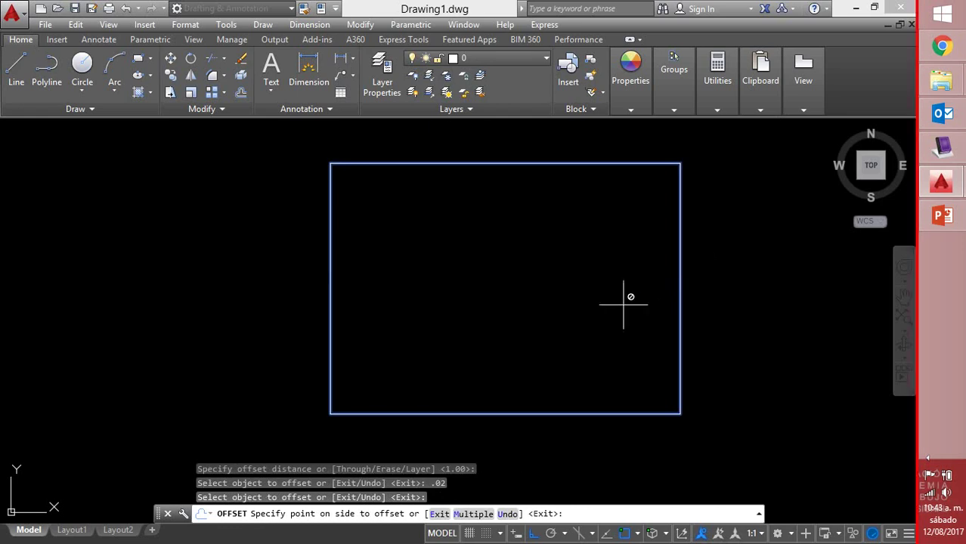
click(624, 305)
key(Escape)
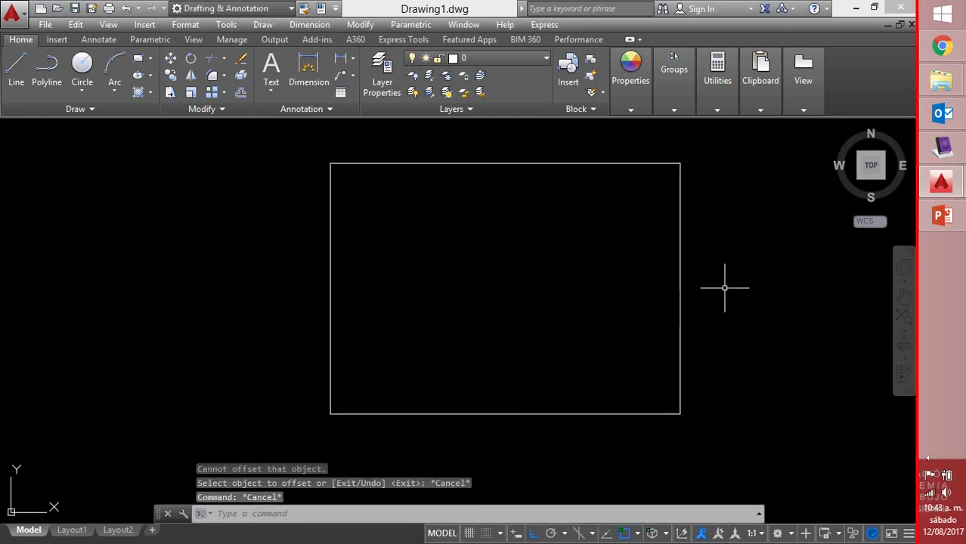
Offset the rectangle 0.02 inward to form the inner frame line
text(o)
key(Return)
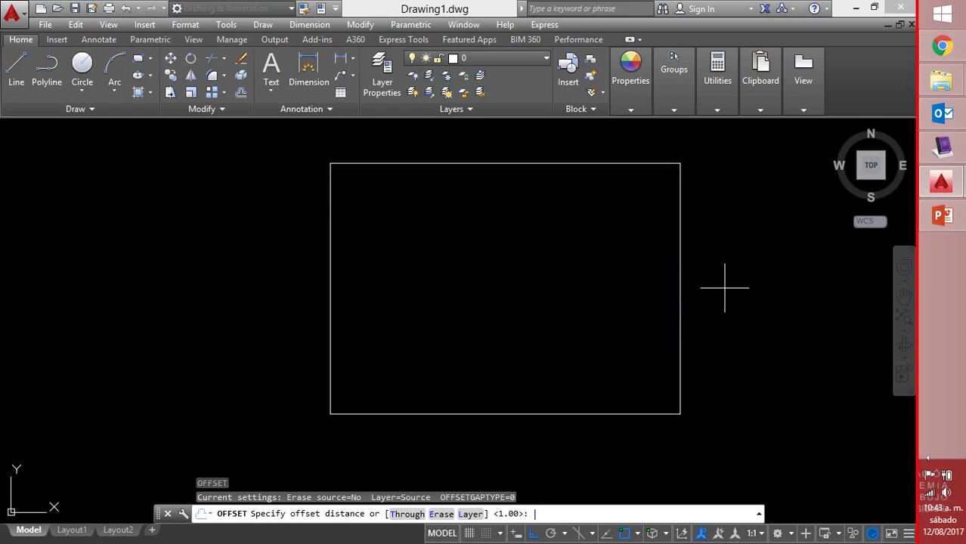
text(.02)
key(Return)
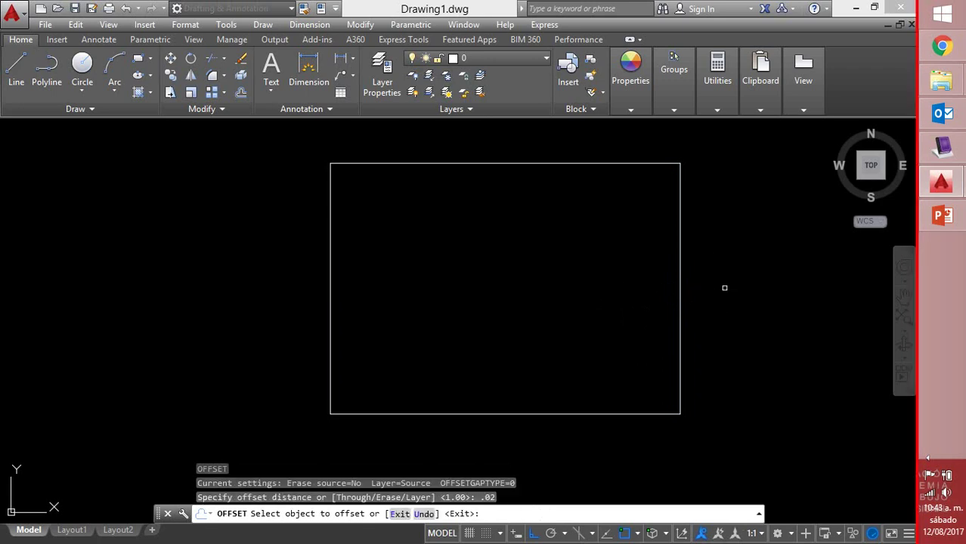
click(678, 364)
click(679, 363)
click(566, 347)
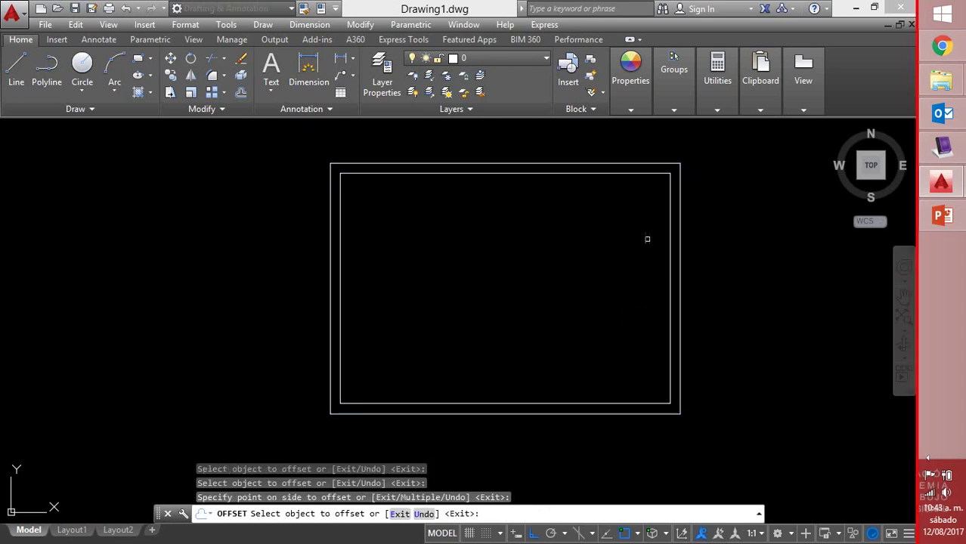
right_click(747, 213)
click(760, 219)
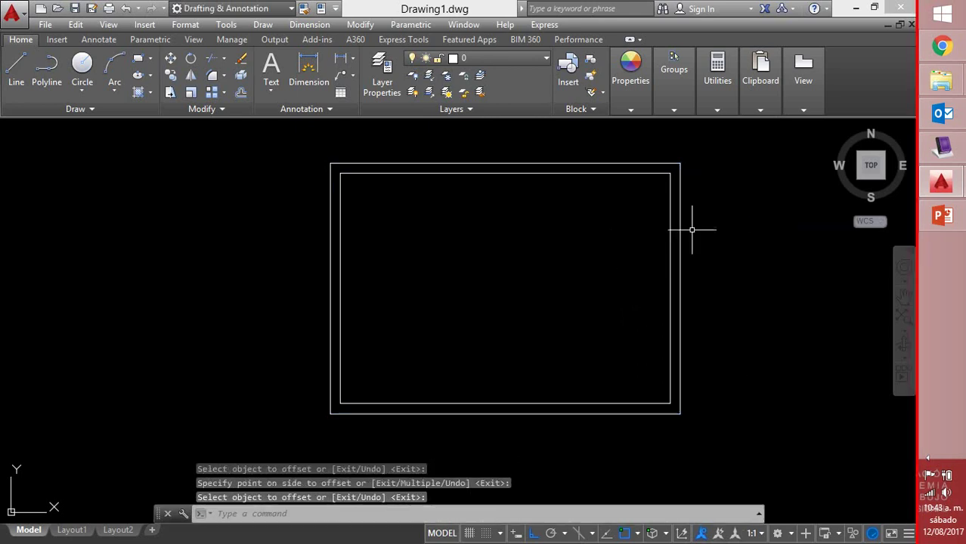
middle_drag(660, 221, 602, 244)
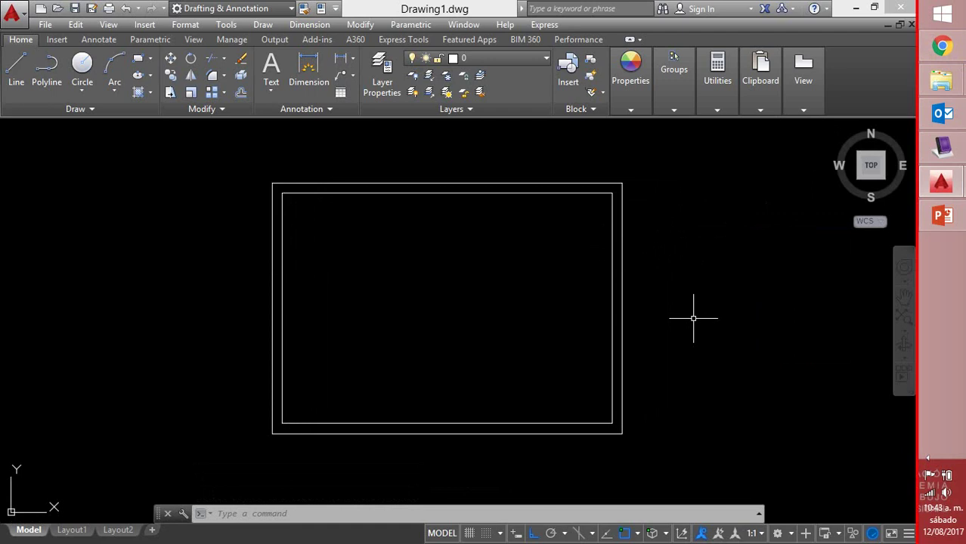
Turn on Dynamic Input; make two aborted LINE attempts entering 8 and .08
key(F12)
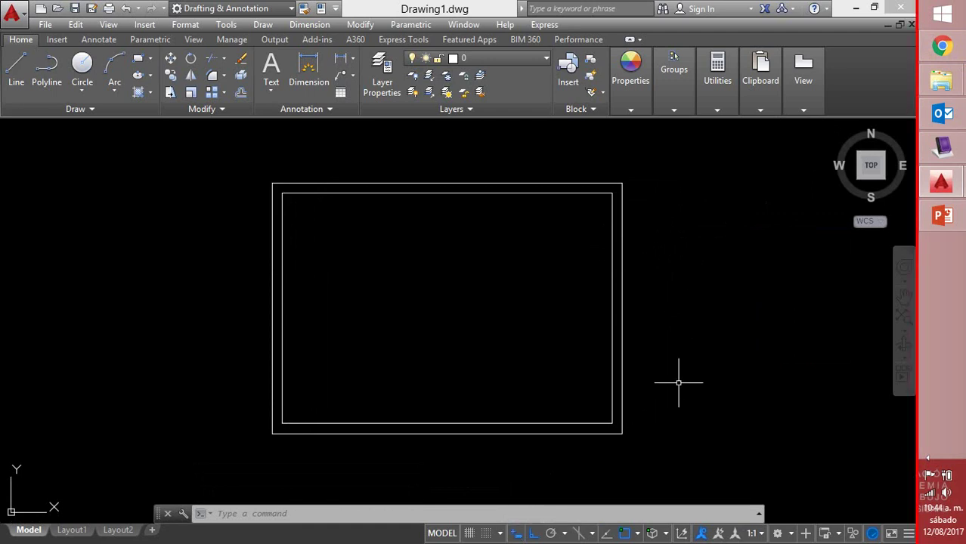
text(l)
key(Return)
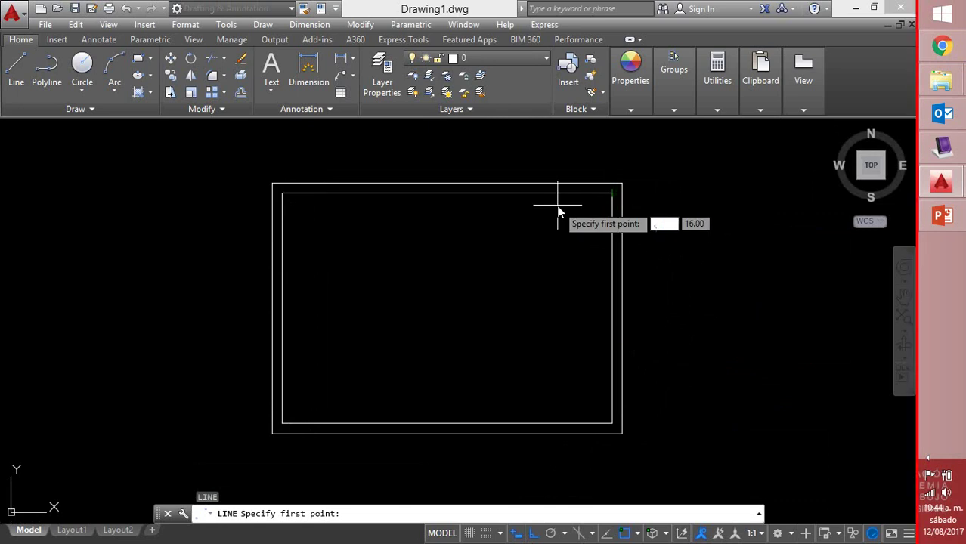
text(8)
key(Return)
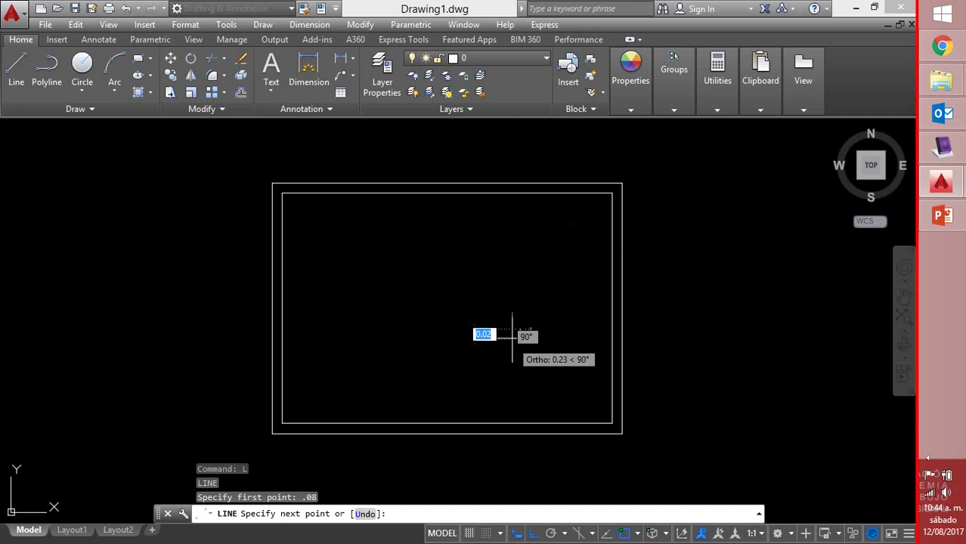
key(Escape)
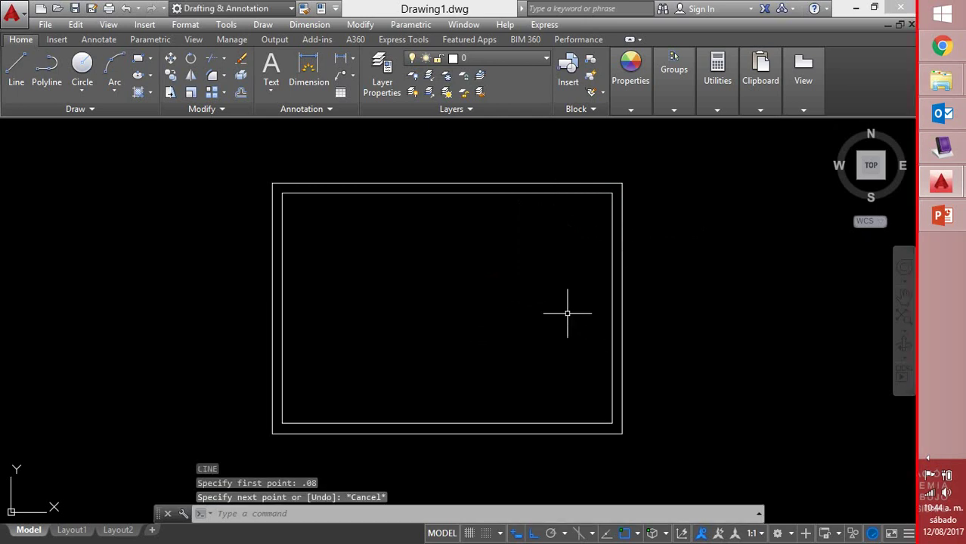
key(Return)
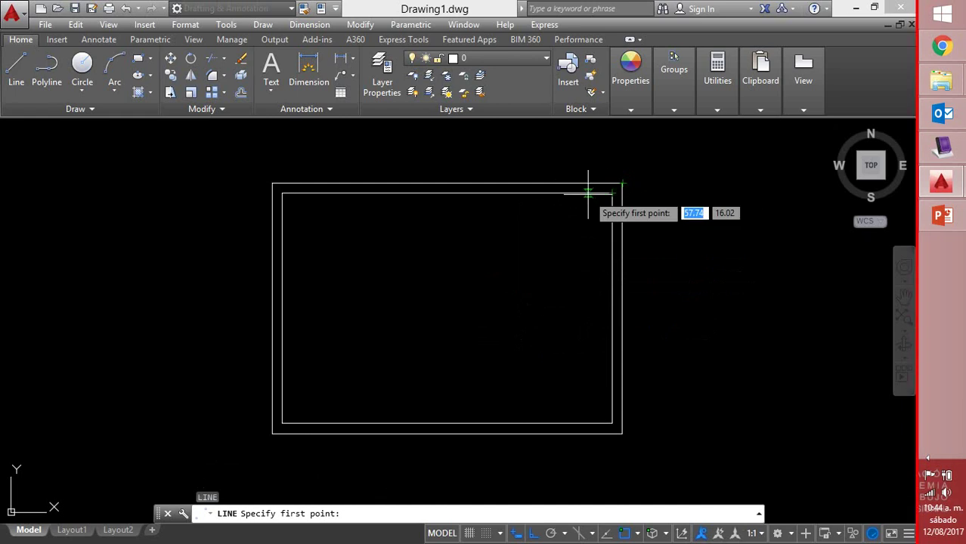
text(.08)
key(Return)
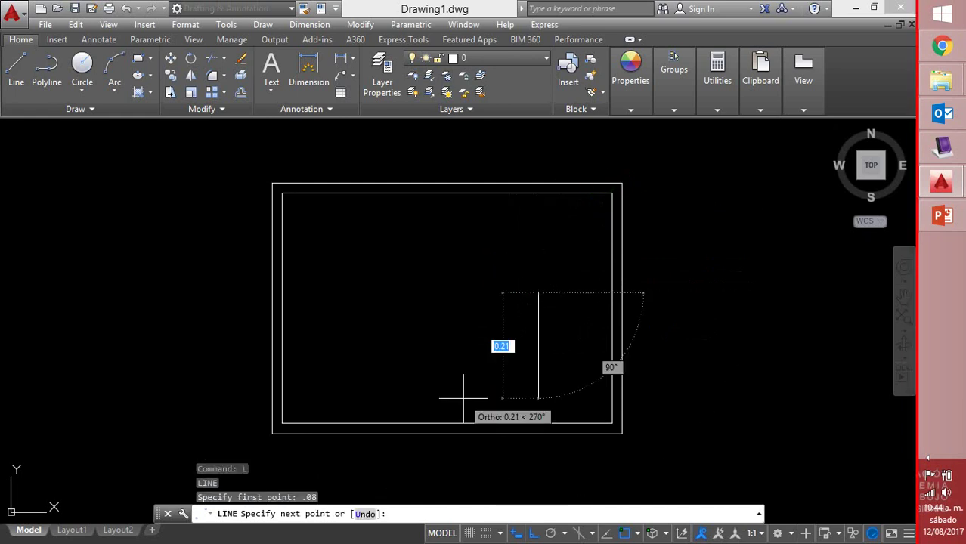
key(Escape)
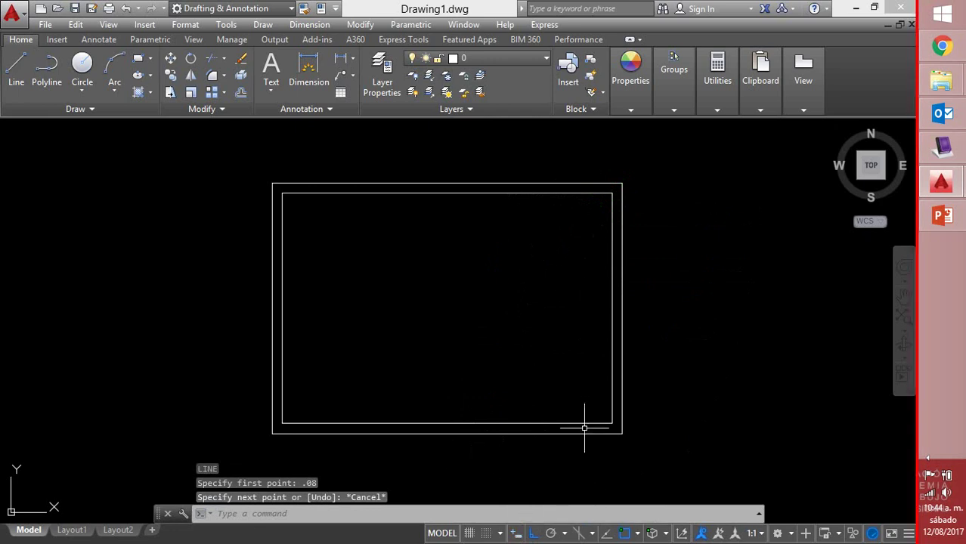
Adjust object snaps and draw the divider from the inner top-right corner, 0.08 left, down to the bottom edge
click(637, 533)
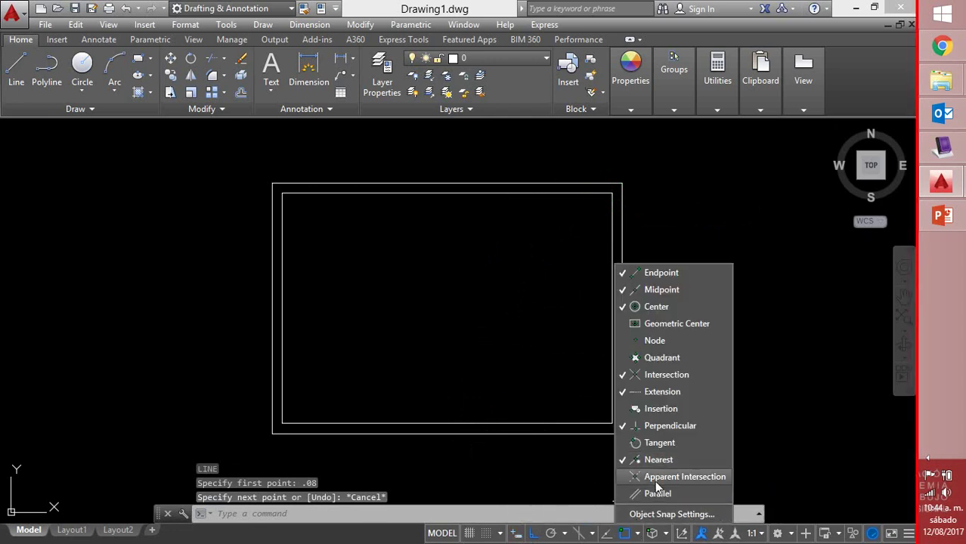
click(651, 462)
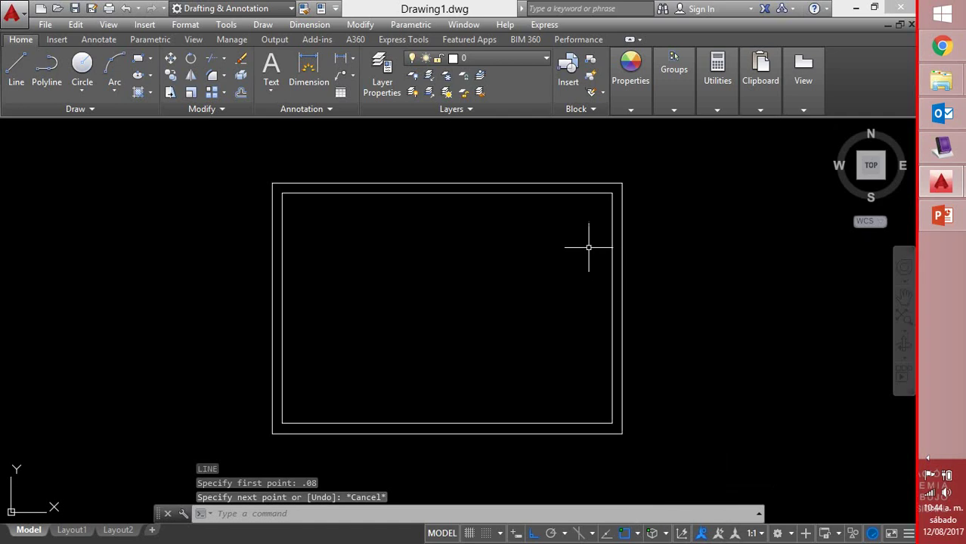
text(L)
key(Return)
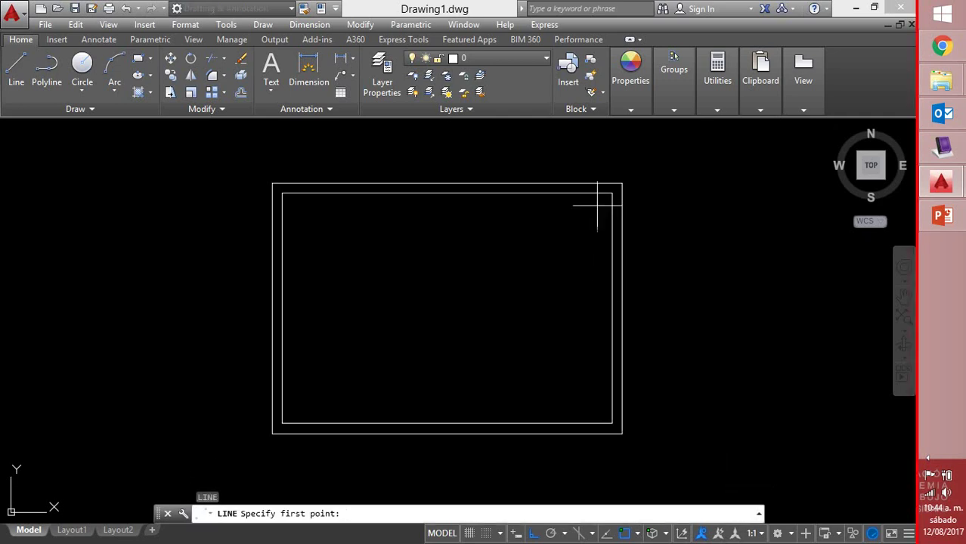
click(612, 193)
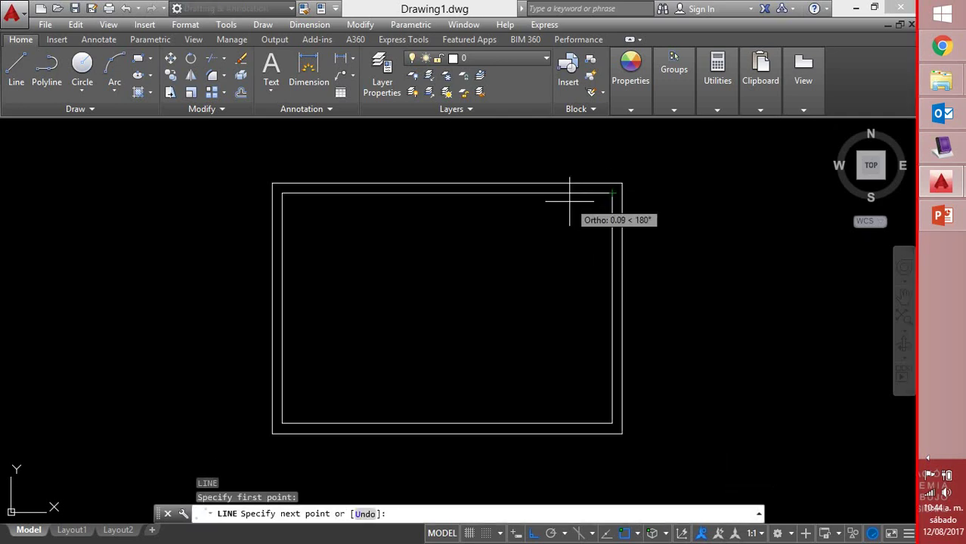
text(.08)
key(Return)
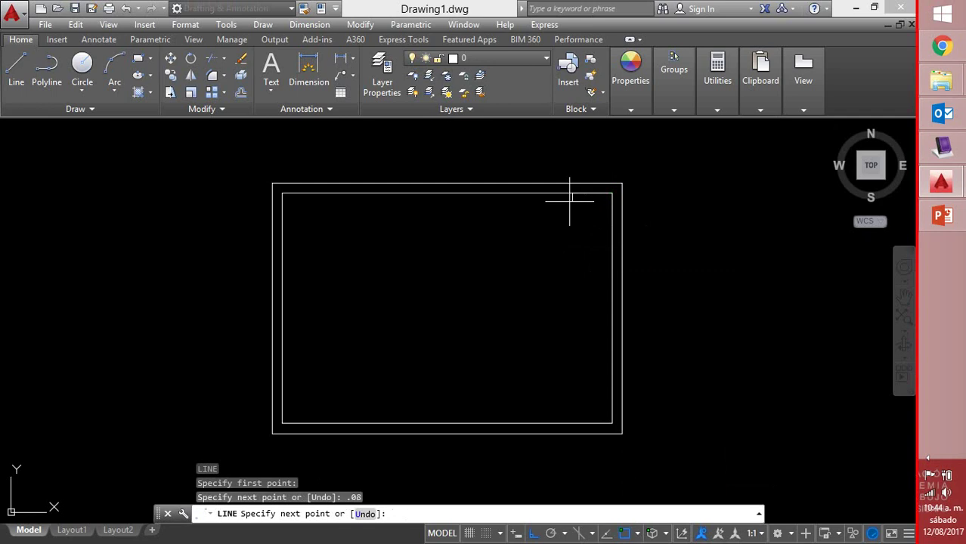
click(572, 424)
right_click(573, 424)
click(608, 256)
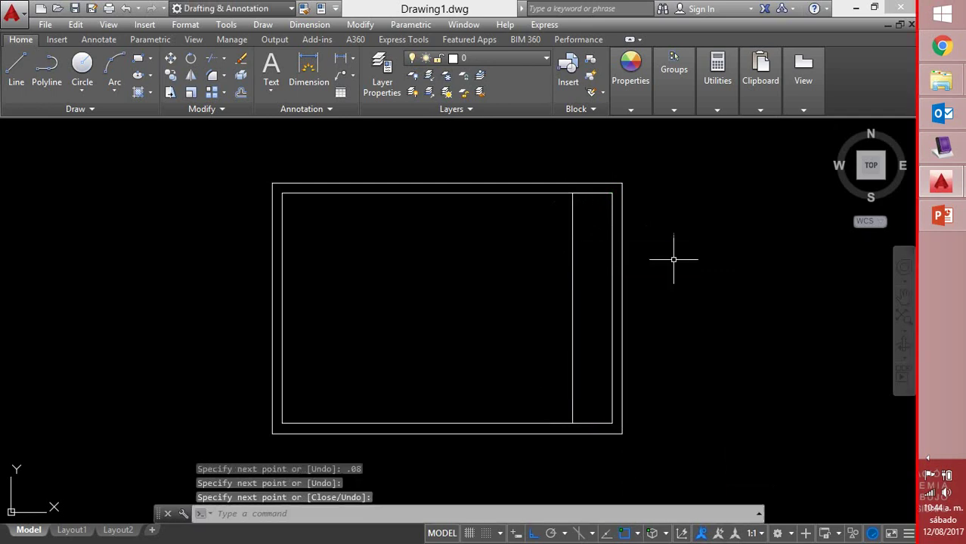
Start another line 0.08 from the divider's top, then cancel it
key(Return)
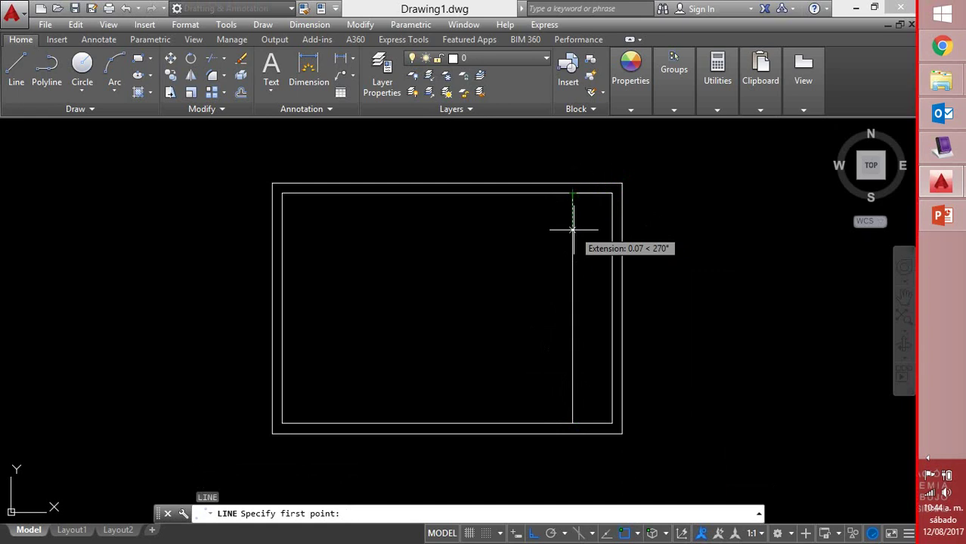
text(.08)
key(Return)
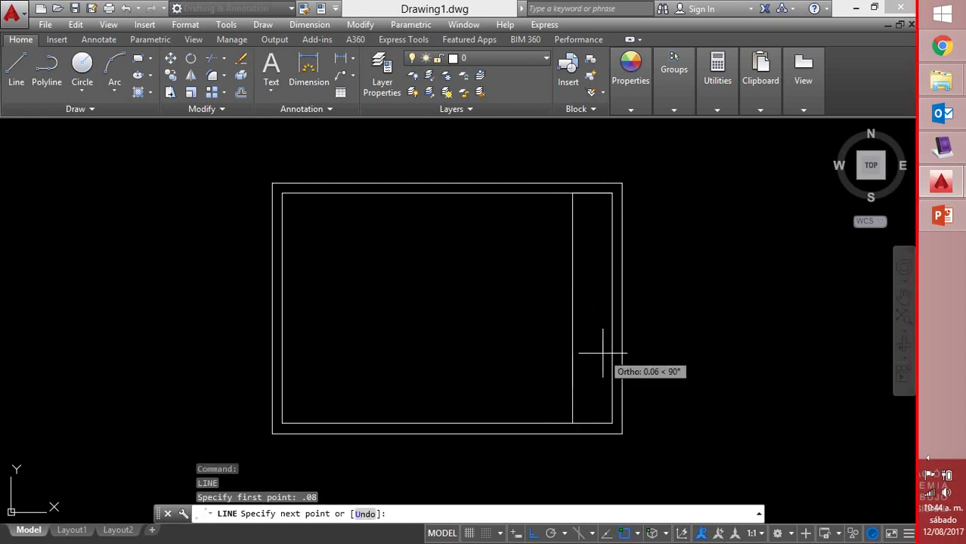
key(Escape)
Draw a line from the divider's top, 0.08 down, then across to the right edge
text(l)
key(Return)
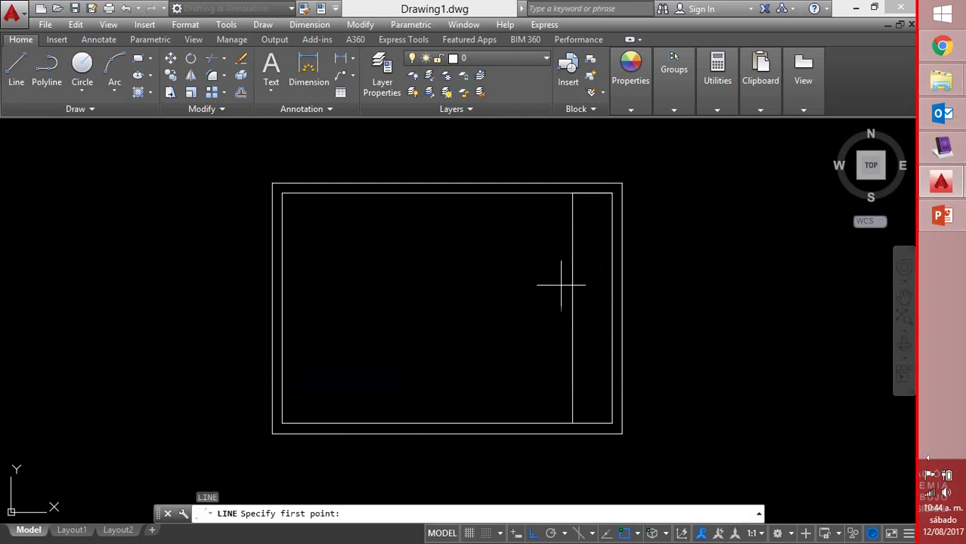
click(572, 193)
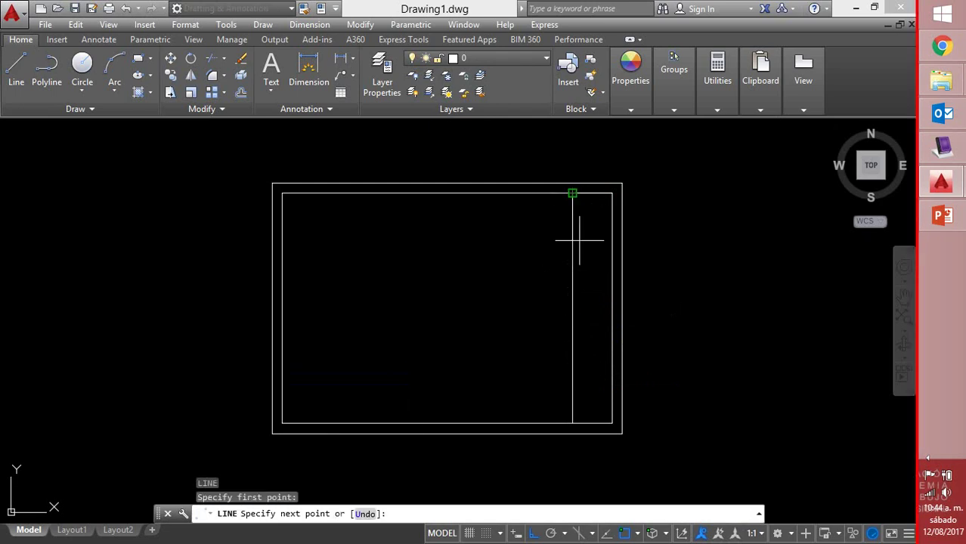
text(@)
text(08)
key(Return)
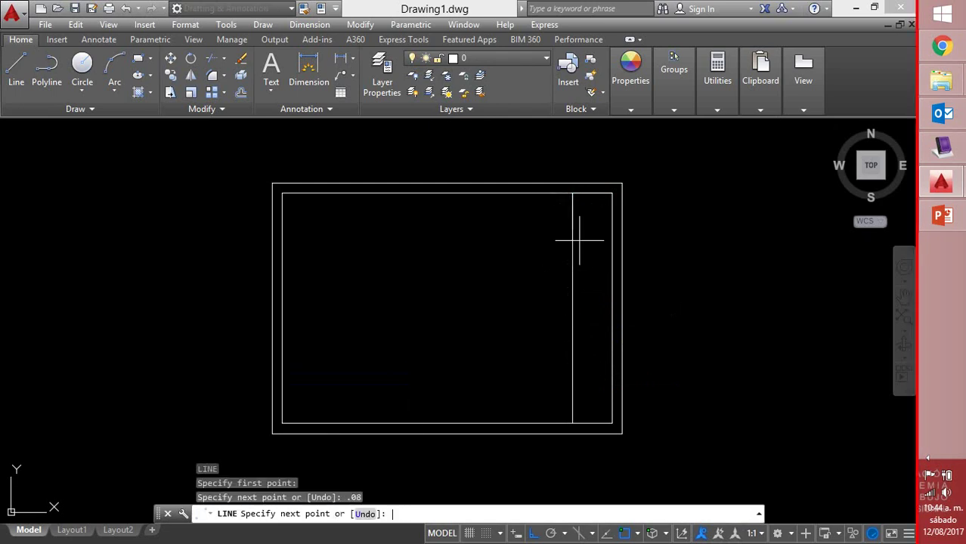
click(608, 234)
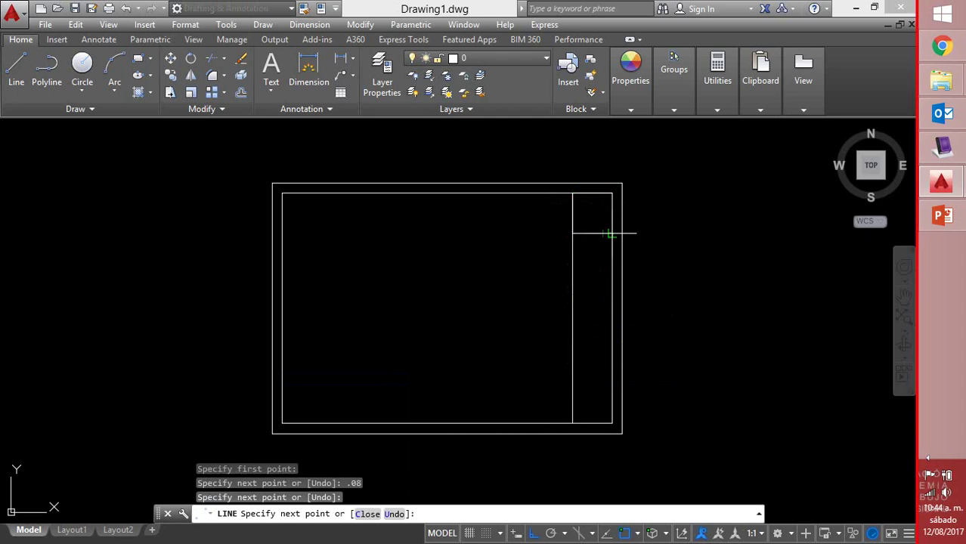
right_click(612, 231)
click(651, 240)
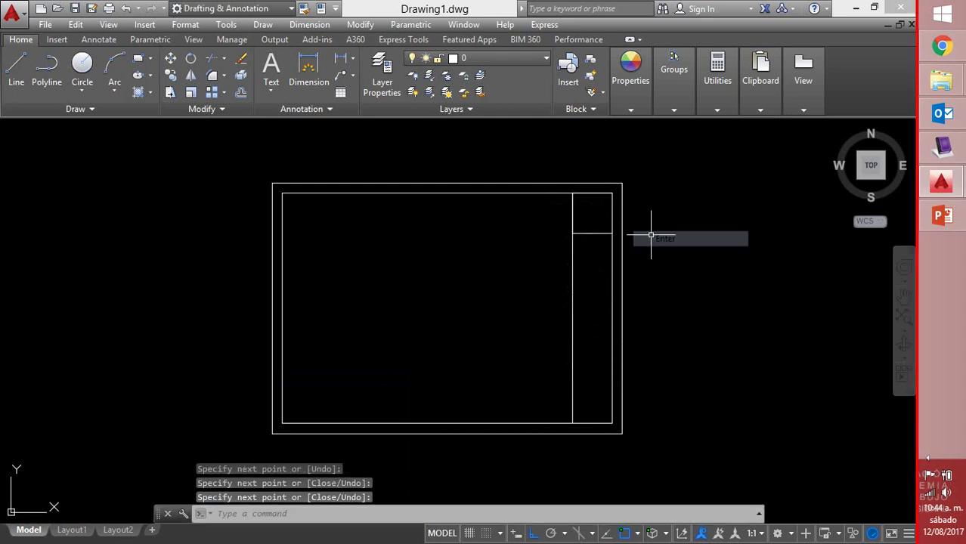
scroll(596, 227, up, 4)
scroll(596, 227, up, 2)
Delete the stray short segment and stretch the horizontal line's end onto the frame edge
click(638, 238)
click(612, 275)
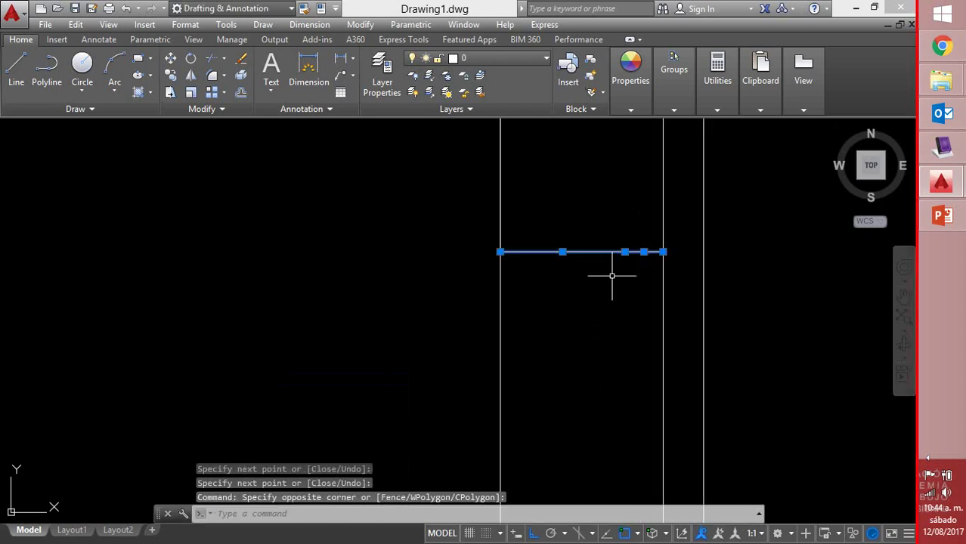
key(Escape)
click(644, 251)
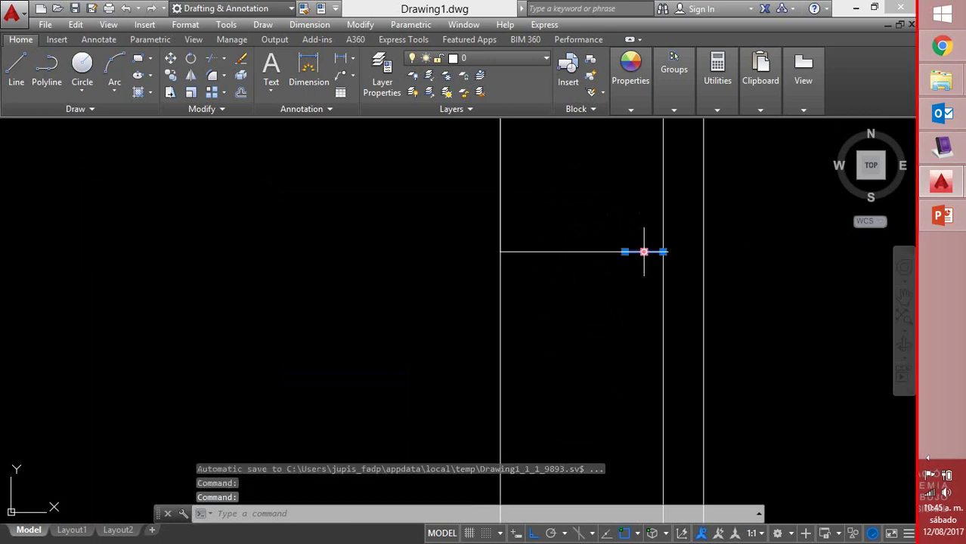
key(Delete)
click(631, 251)
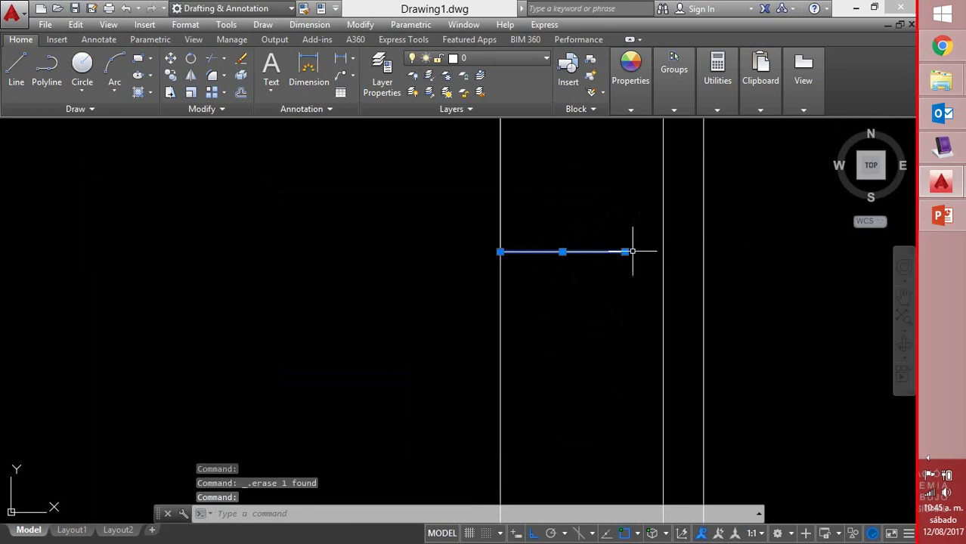
click(624, 251)
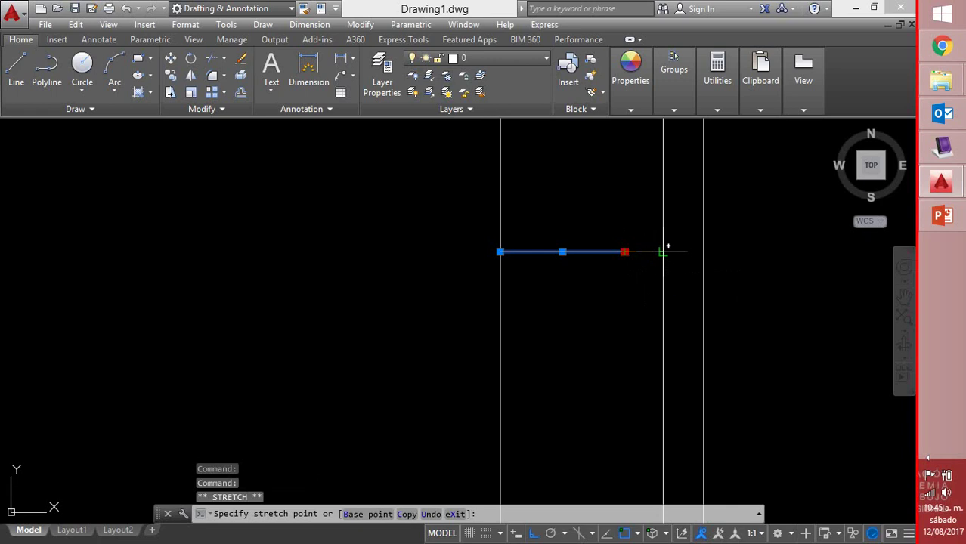
click(664, 251)
key(Escape)
scroll(651, 244, down, 6)
scroll(663, 247, up, 5)
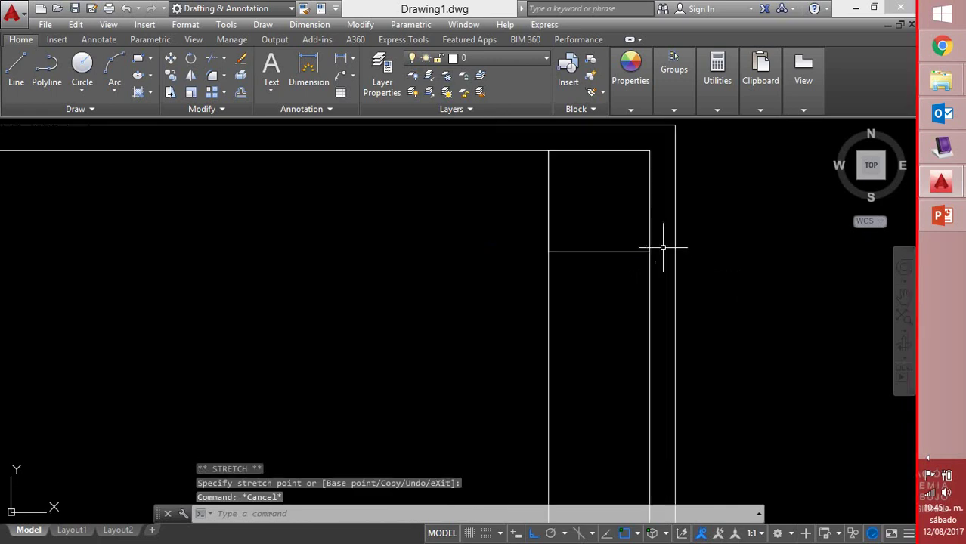
scroll(662, 247, down, 2)
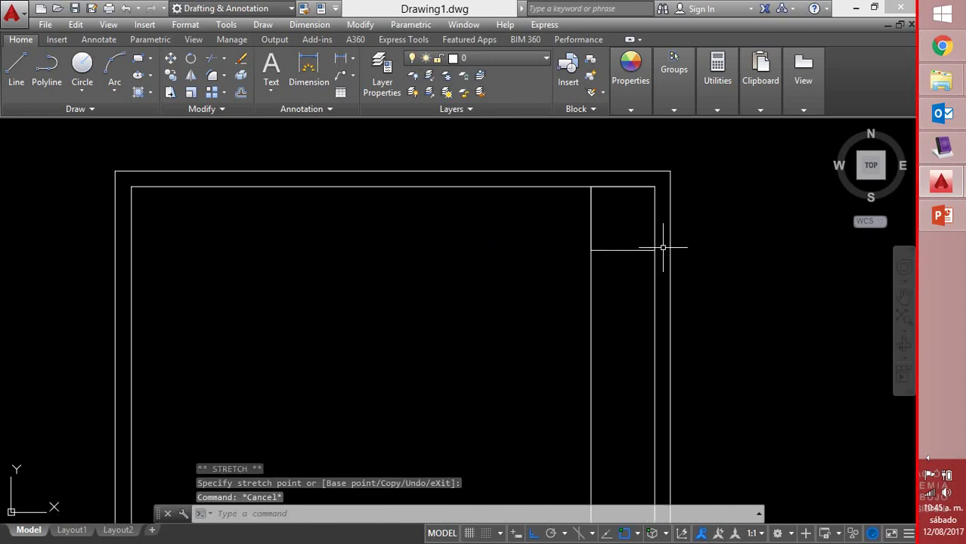
Offset the row line 0.03 downward three times to create stacked narrow rows
text(o)
key(Return)
text(.0)
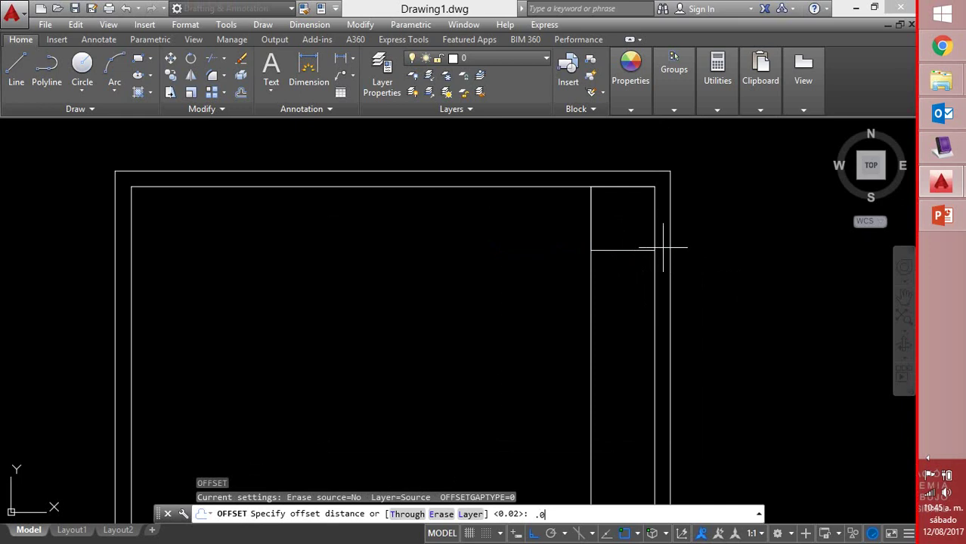
key(Return)
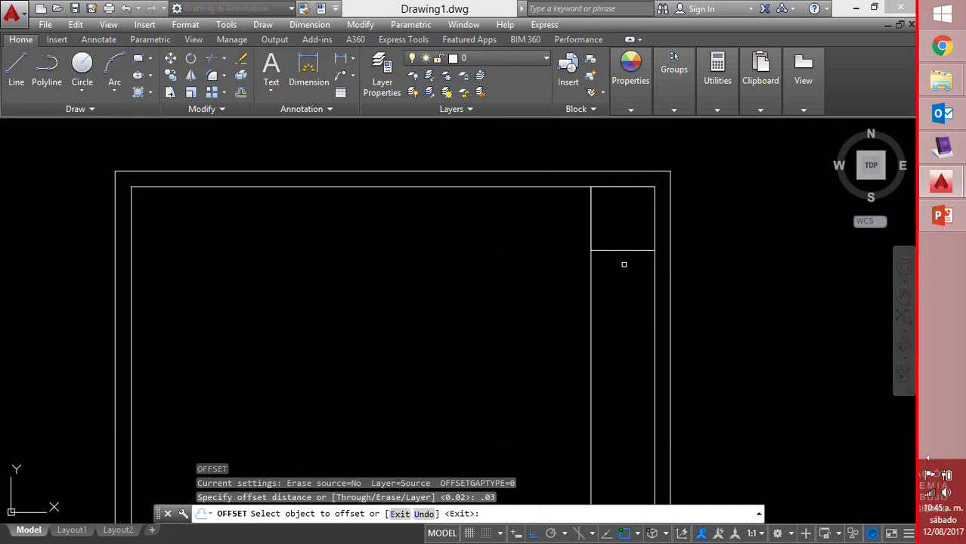
click(625, 250)
click(625, 286)
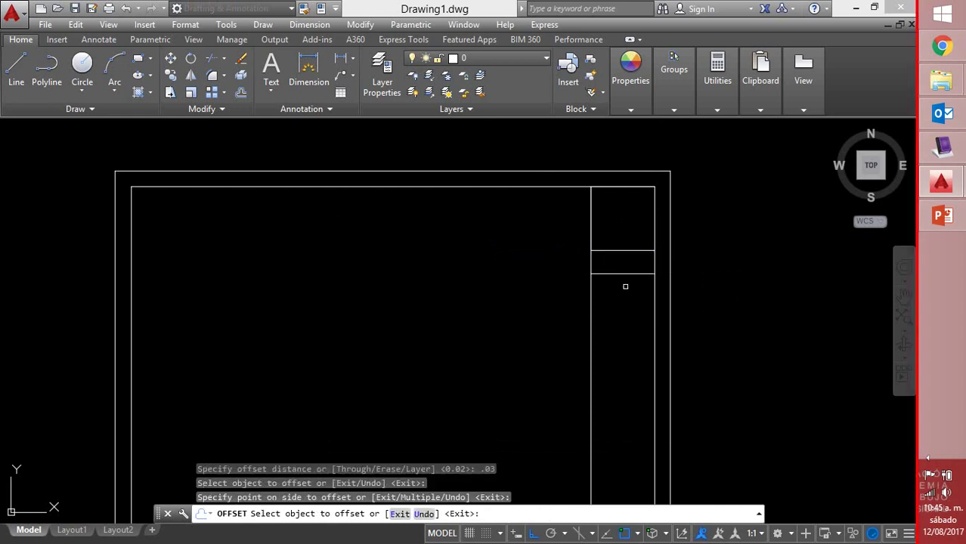
click(623, 273)
click(621, 307)
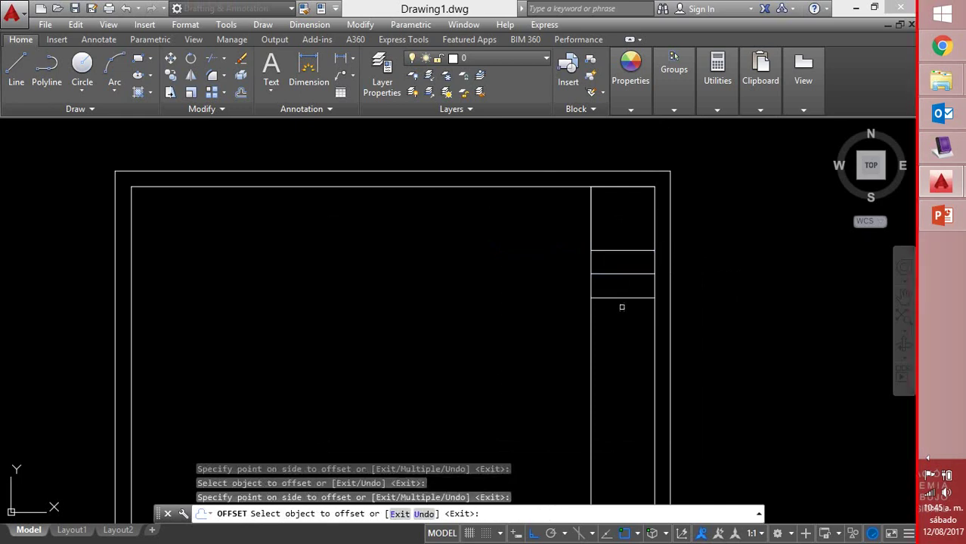
click(621, 299)
click(621, 325)
right_click(685, 316)
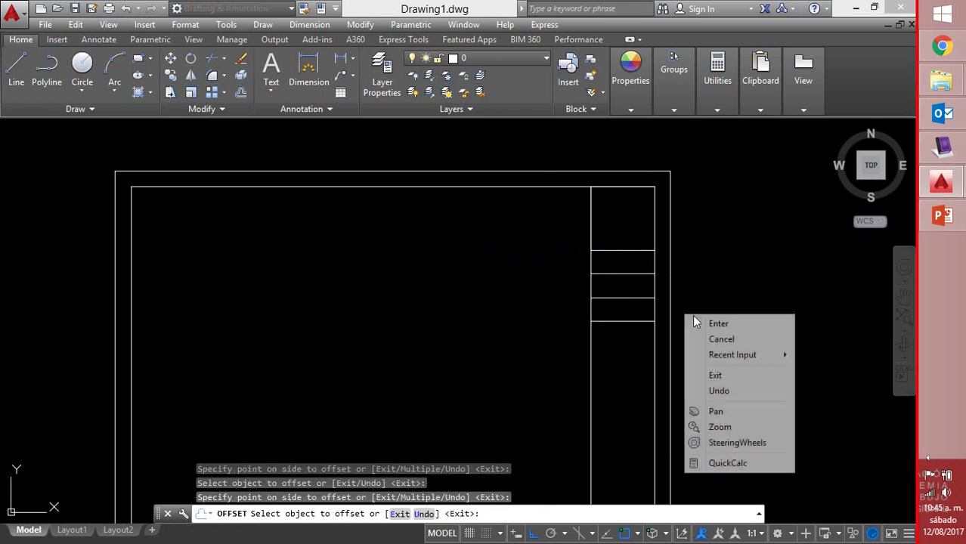
click(718, 324)
scroll(656, 335, down, 2)
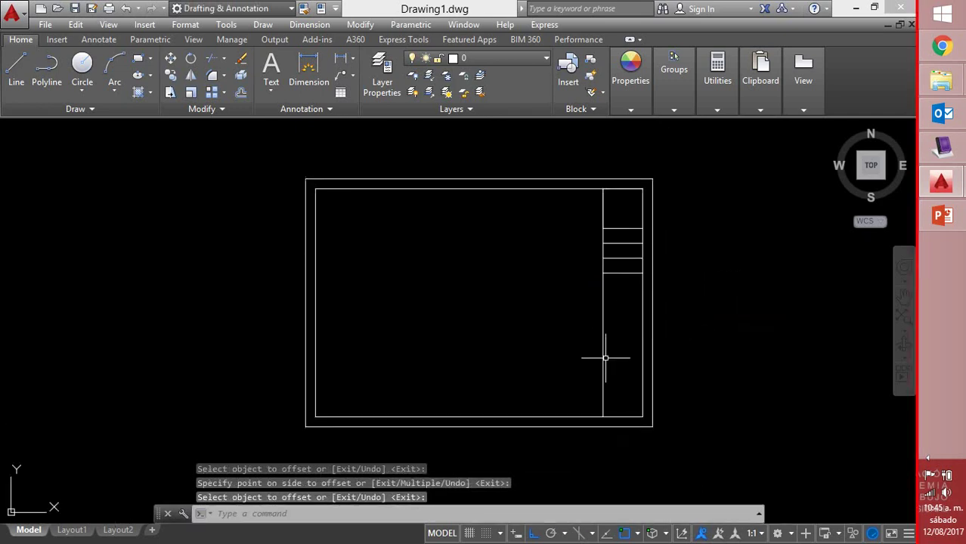
scroll(638, 415, up, 3)
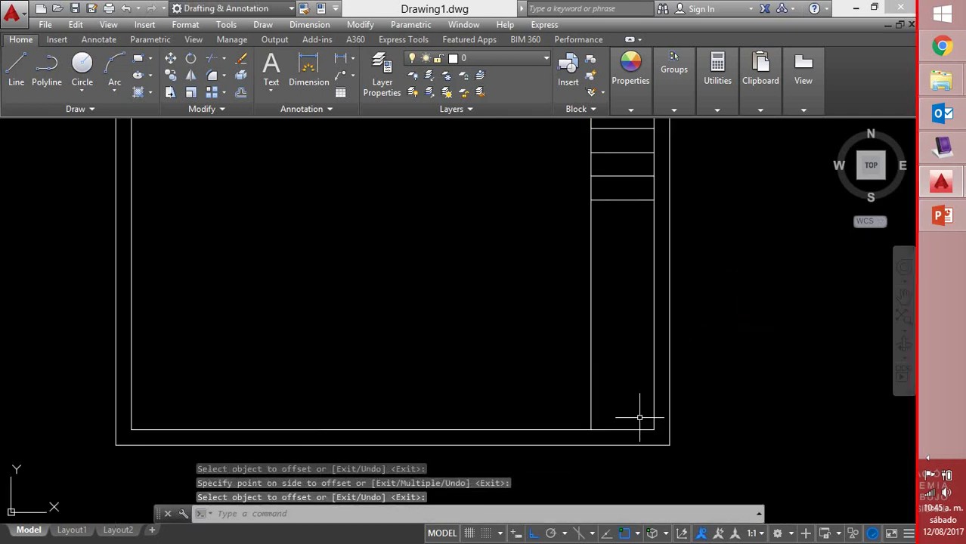
Draw a line from the column's bottom corner 0.08 up and across to the right border
text(l)
key(Return)
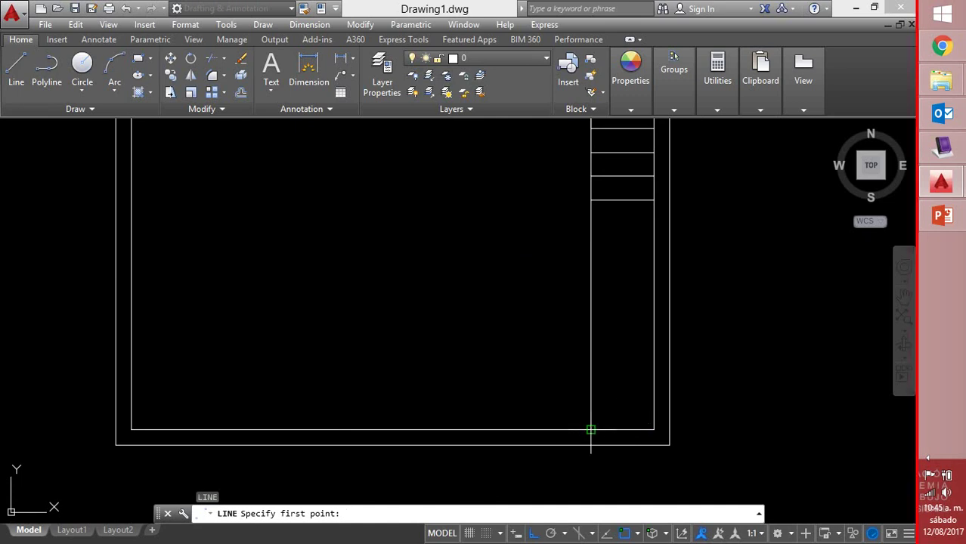
click(591, 429)
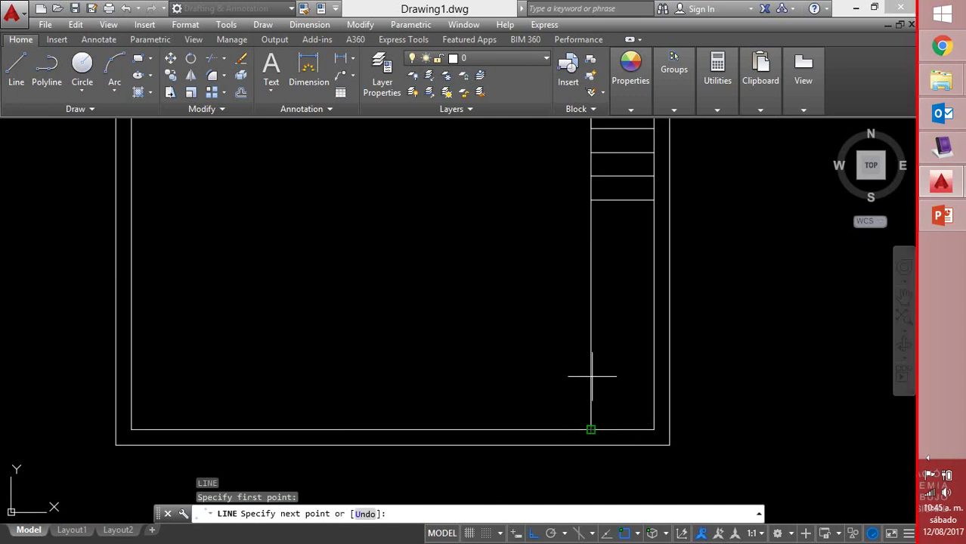
text(.08)
key(Return)
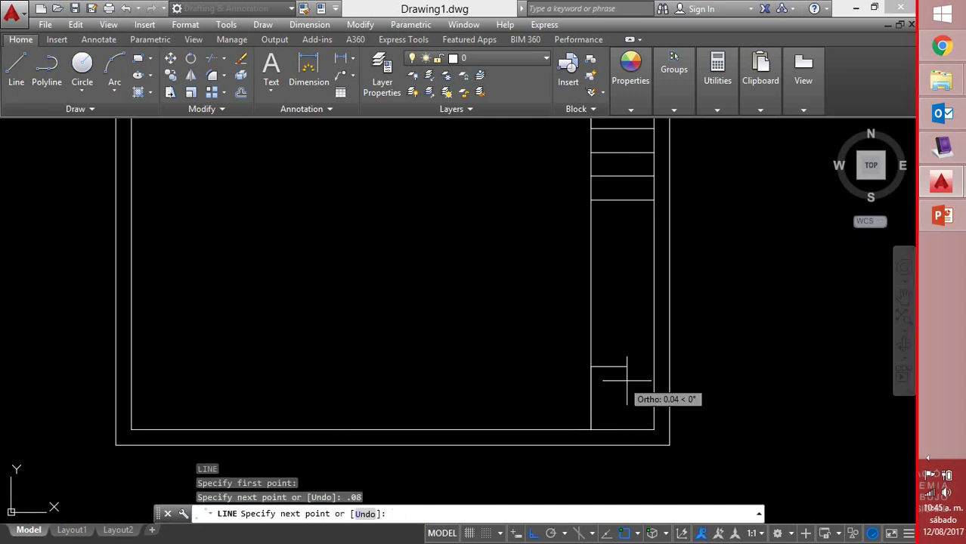
click(653, 366)
right_click(653, 367)
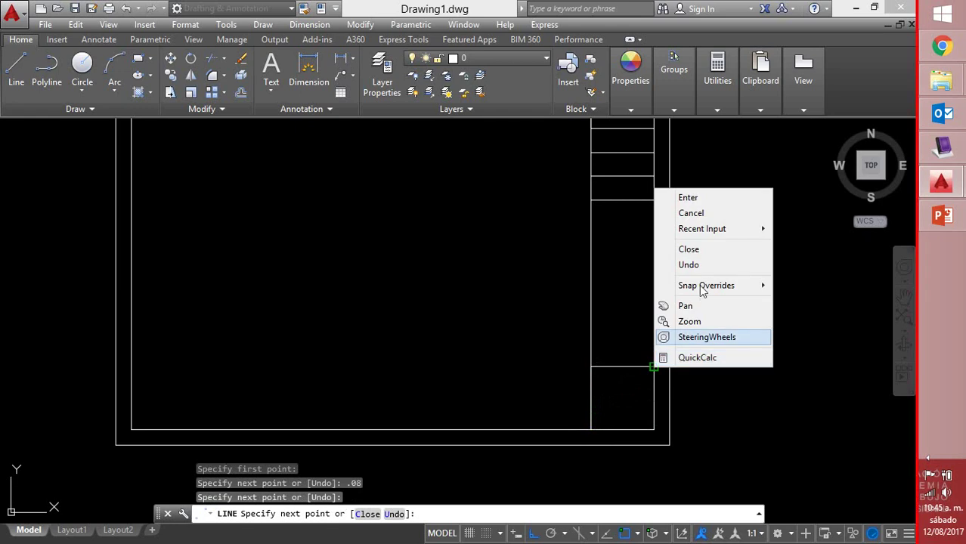
click(683, 197)
scroll(677, 243, down, 3)
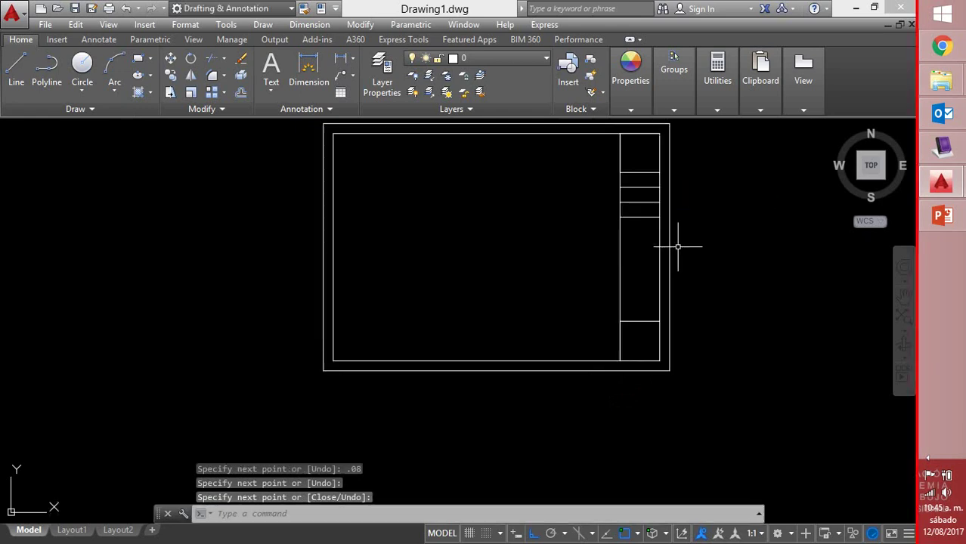
middle_drag(682, 243, 642, 293)
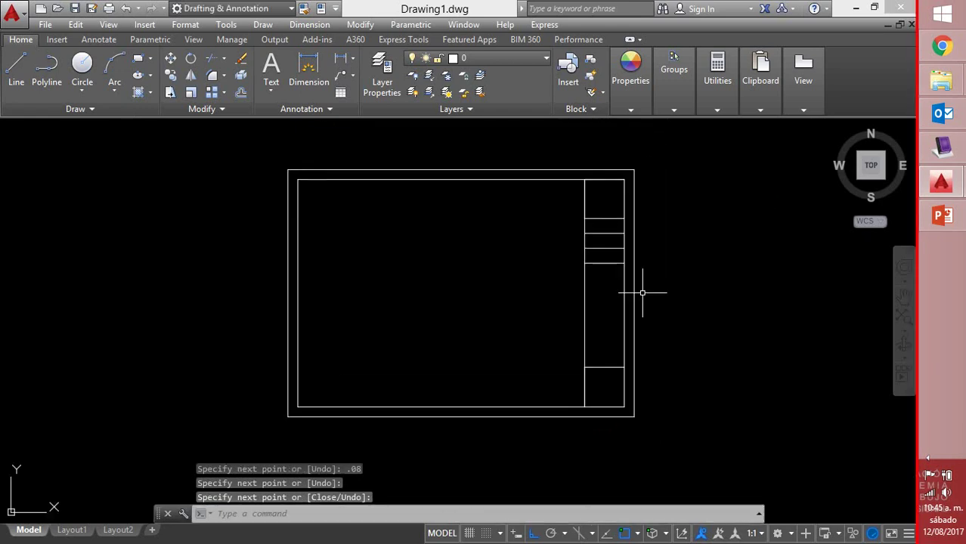
scroll(582, 218, up, 4)
scroll(570, 217, up, 4)
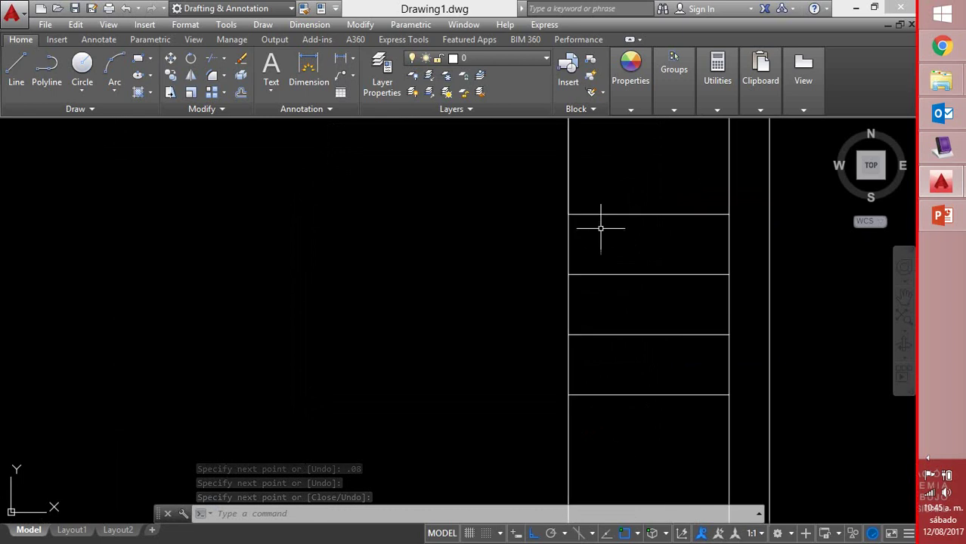
Place unrotated single-line text PROYECTO at height 0.003 in the column's top row
text(D)
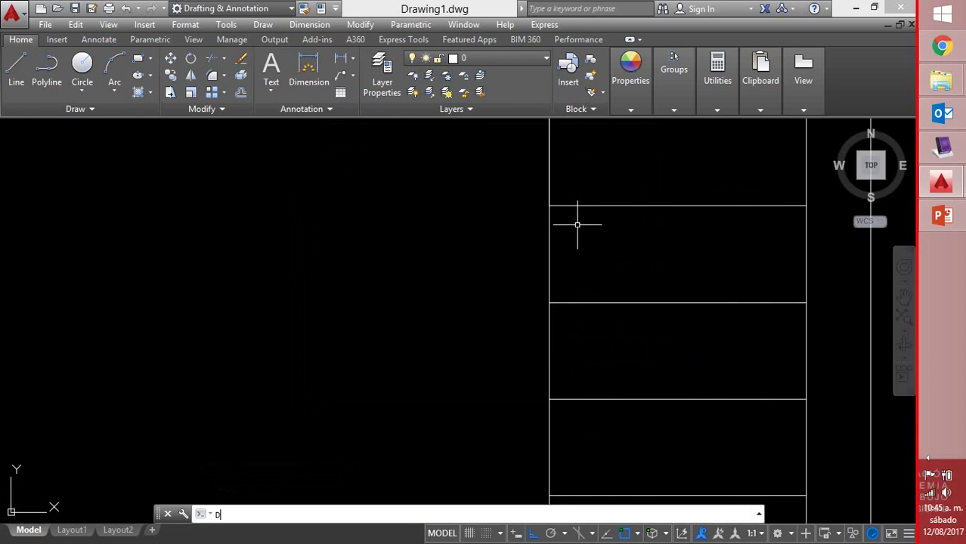
text(T)
key(Return)
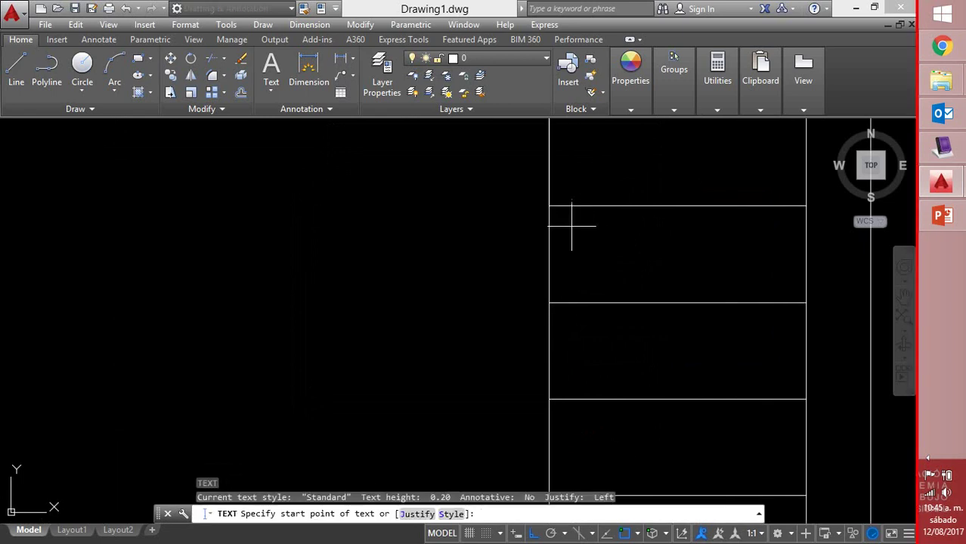
click(570, 223)
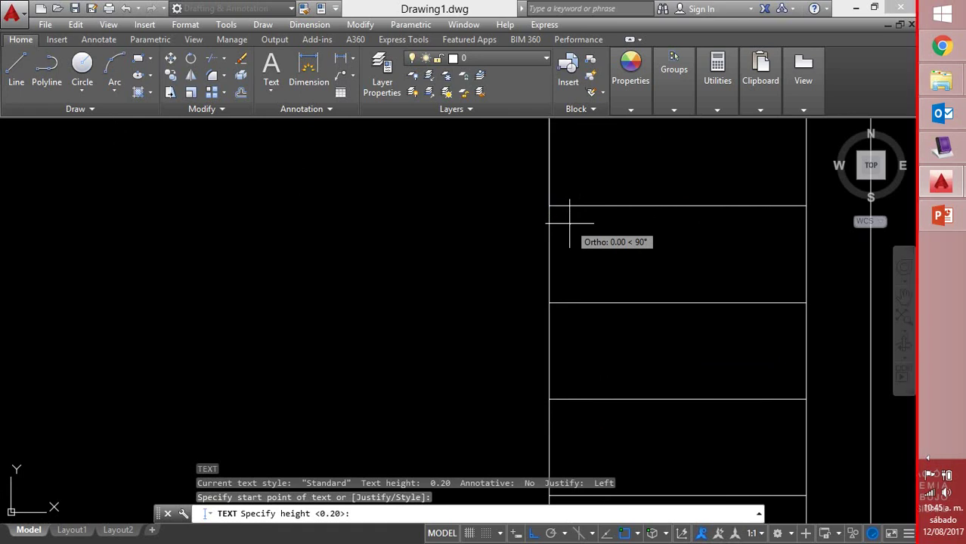
text(.003)
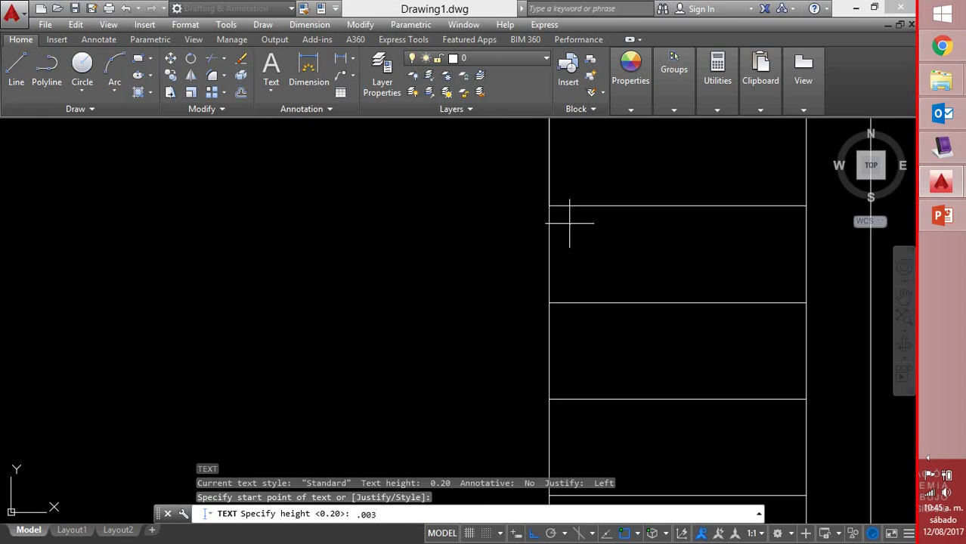
key(Return)
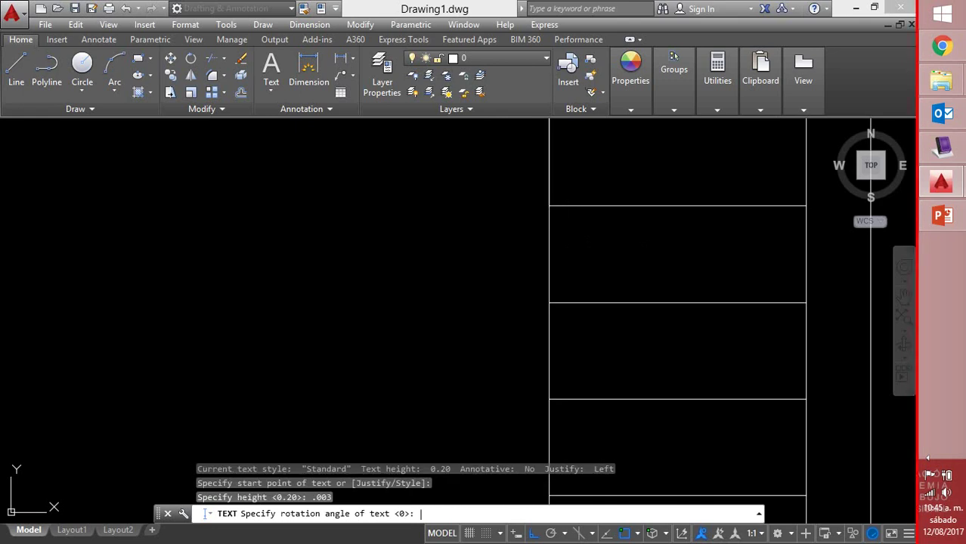
key(Return)
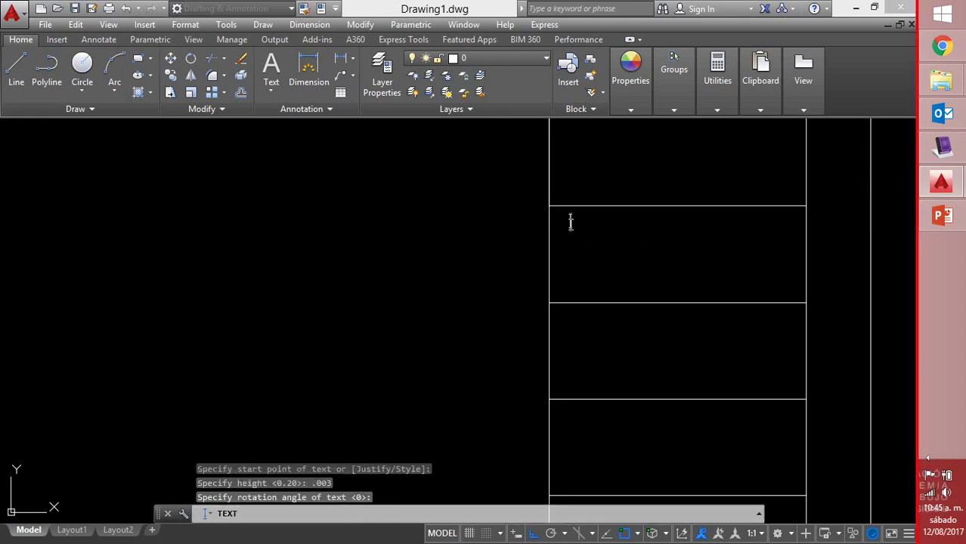
text(PROYECTO)
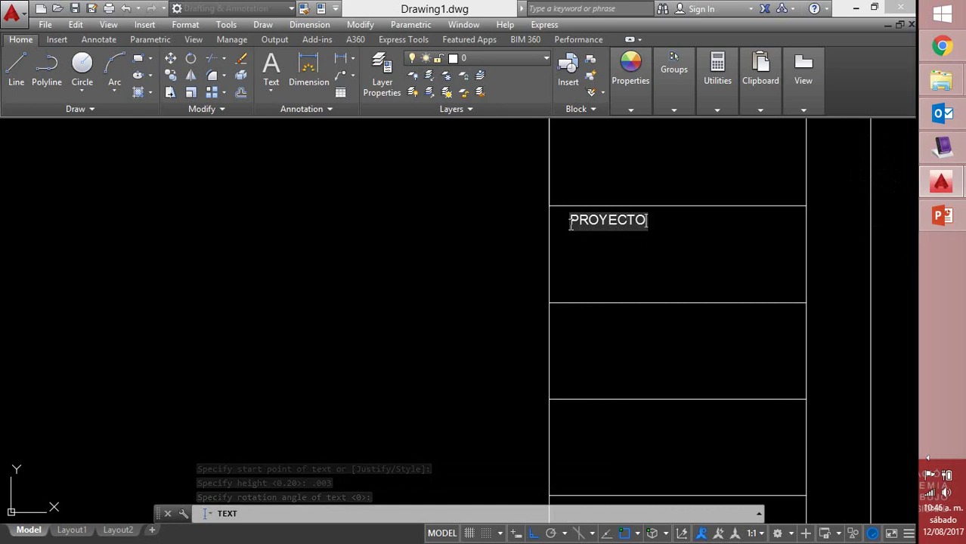
key(Return)
key(Return)
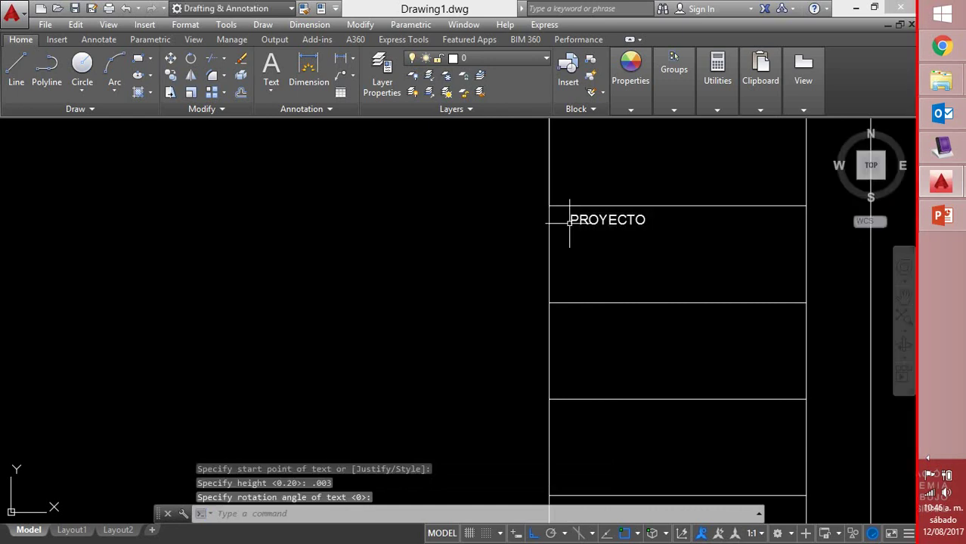
click(612, 220)
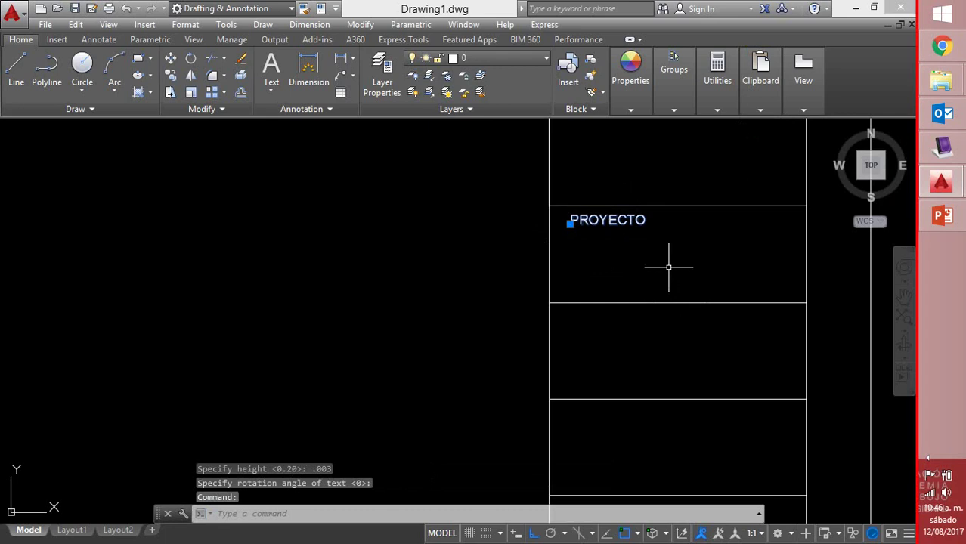
Copy the PROYECTO label into the lower rows and the bottom cell
text(co)
key(Return)
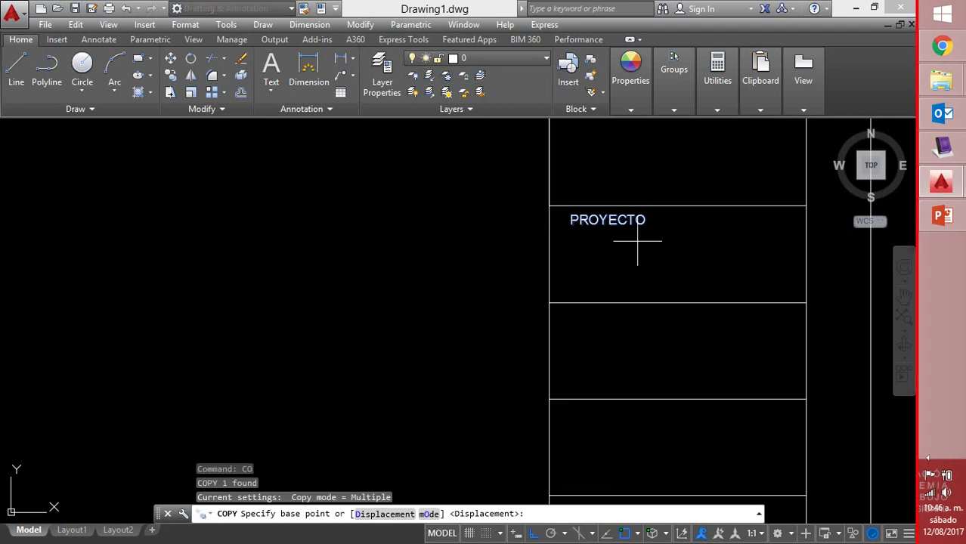
click(554, 206)
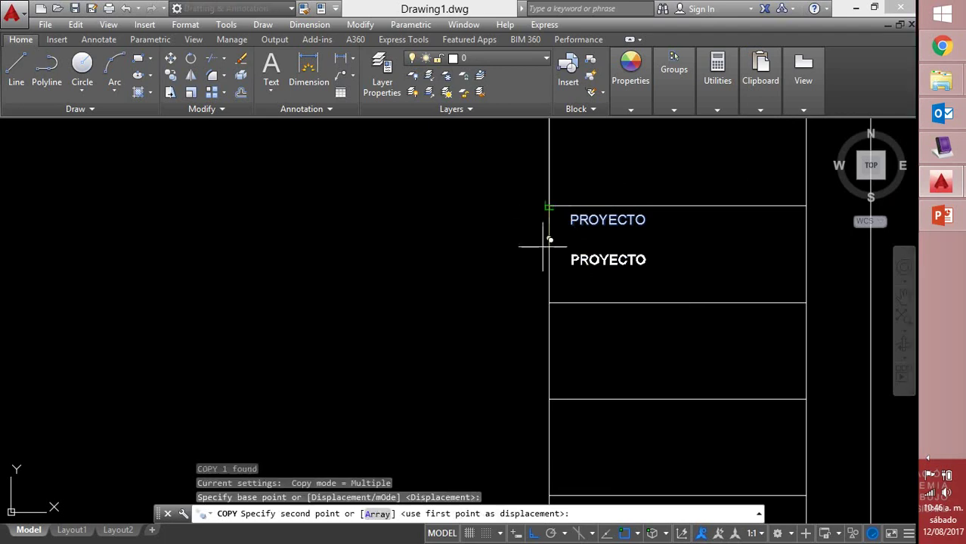
click(558, 304)
middle_drag(641, 385, 627, 311)
click(529, 334)
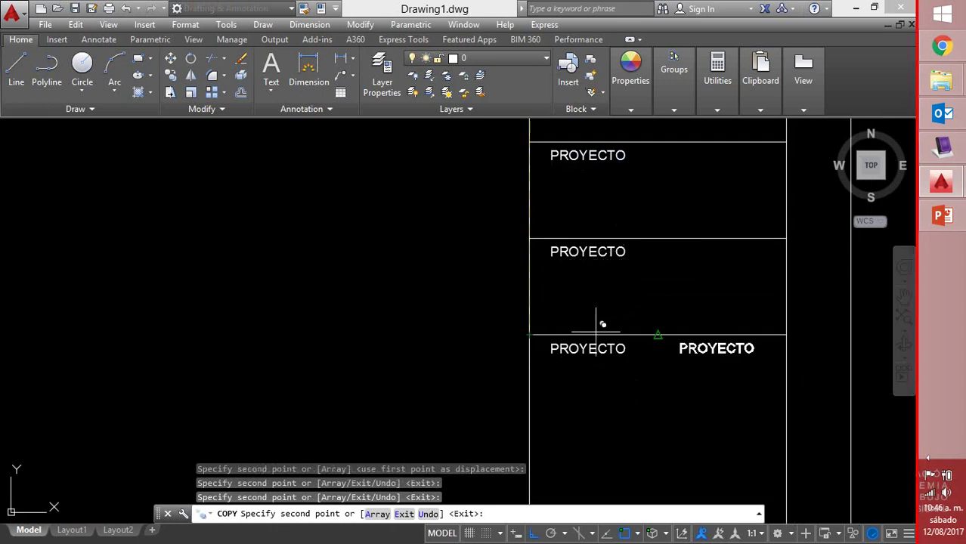
scroll(599, 363, down, 4)
middle_drag(599, 403, 561, 389)
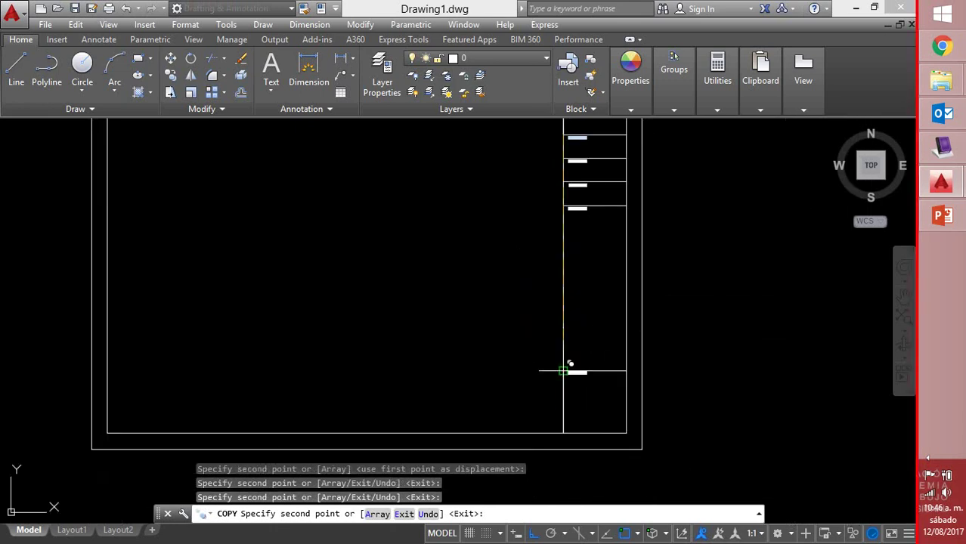
click(566, 369)
right_click(565, 376)
click(619, 189)
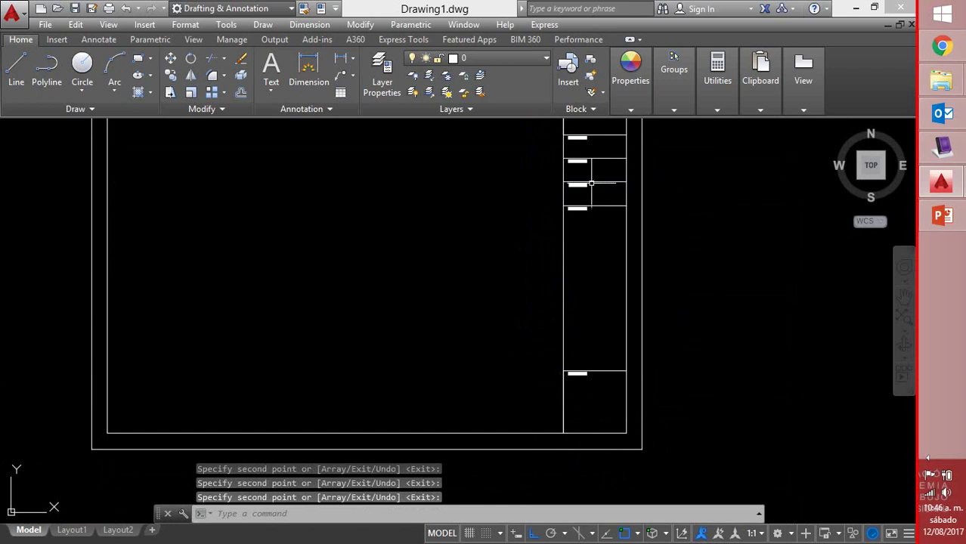
mouse_move(593, 254)
middle_down()
mouse_move(594, 334)
mouse_move(620, 261)
mouse_move(610, 252)
middle_up()
scroll(597, 318, up, 5)
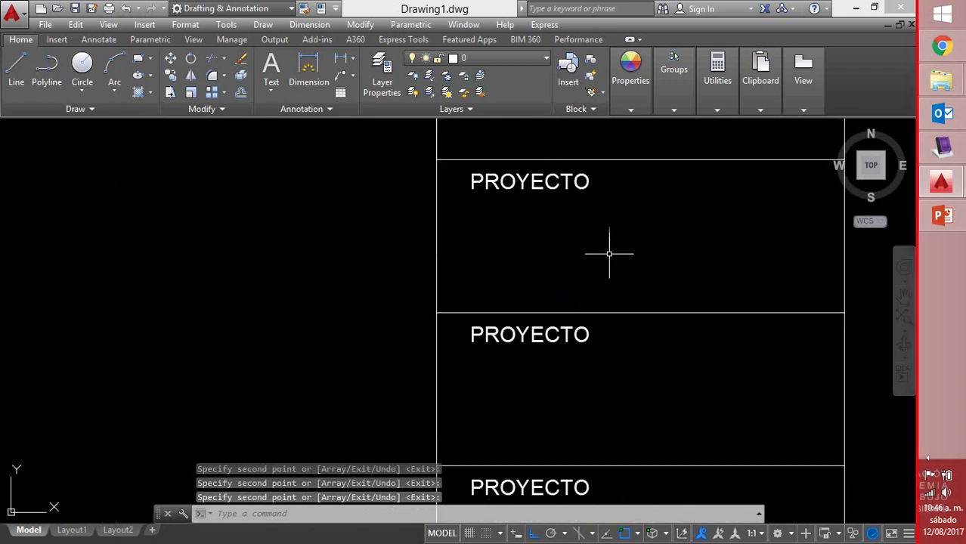
Retype two of the copied labels as DISEÑO and DIBUJO
click(563, 338)
double_click(540, 336)
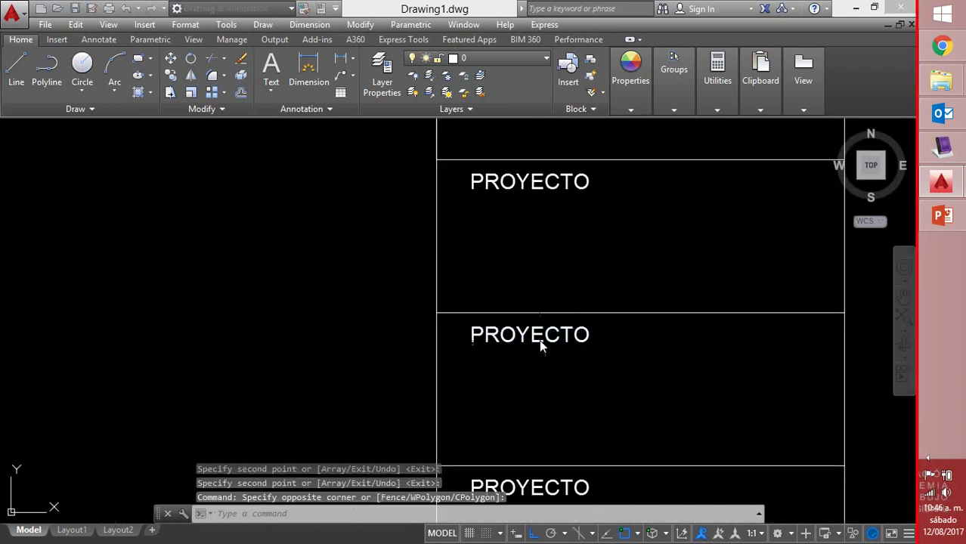
text(DISEÑO)
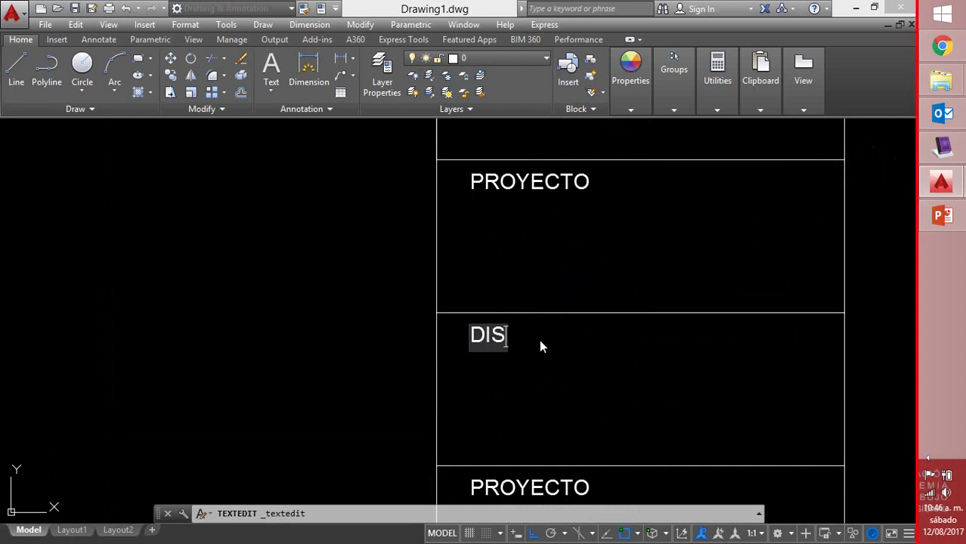
key(Return)
key(Return)
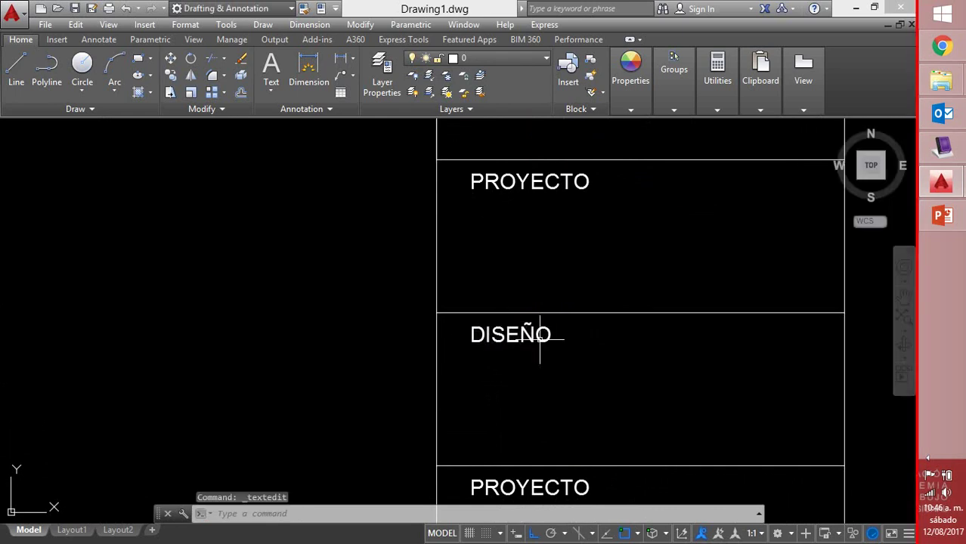
double_click(513, 488)
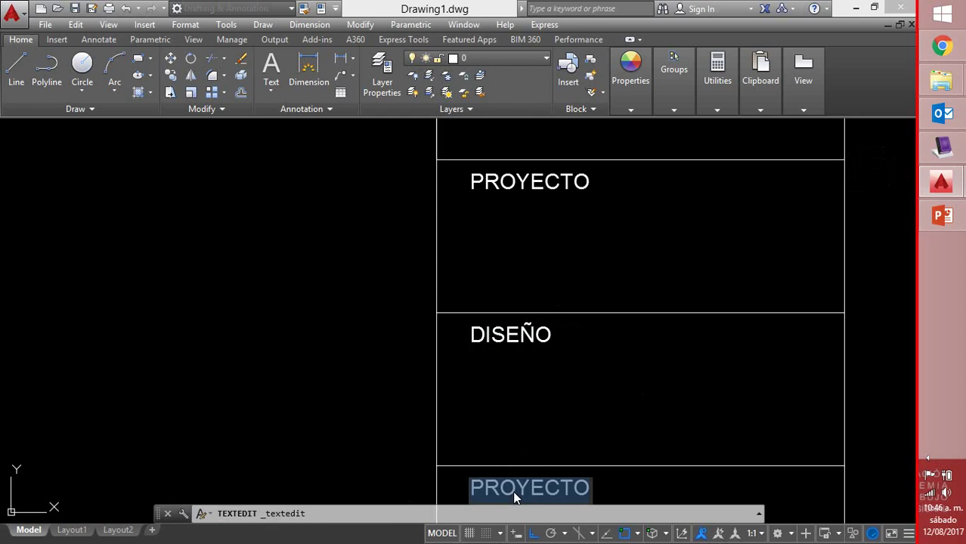
text(DIBUJO)
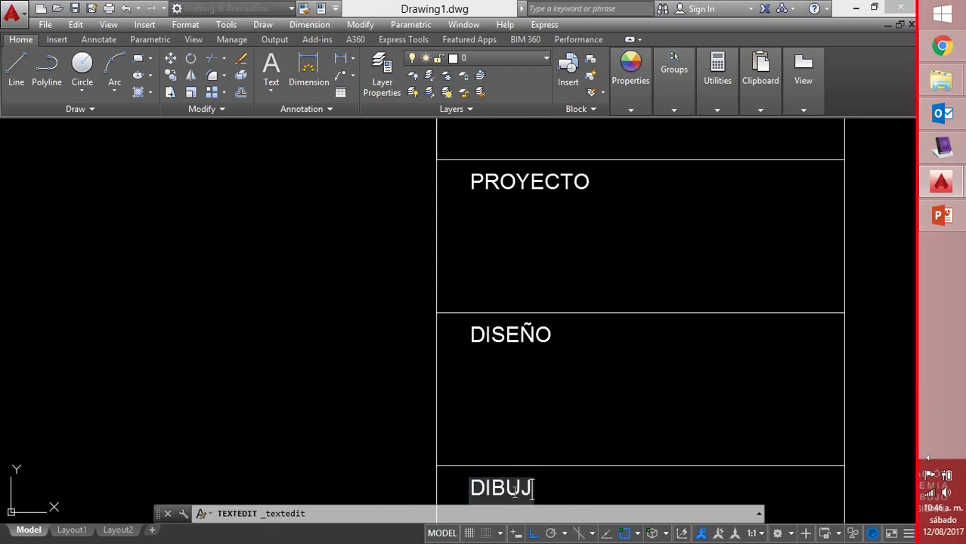
key(Return)
key(Return)
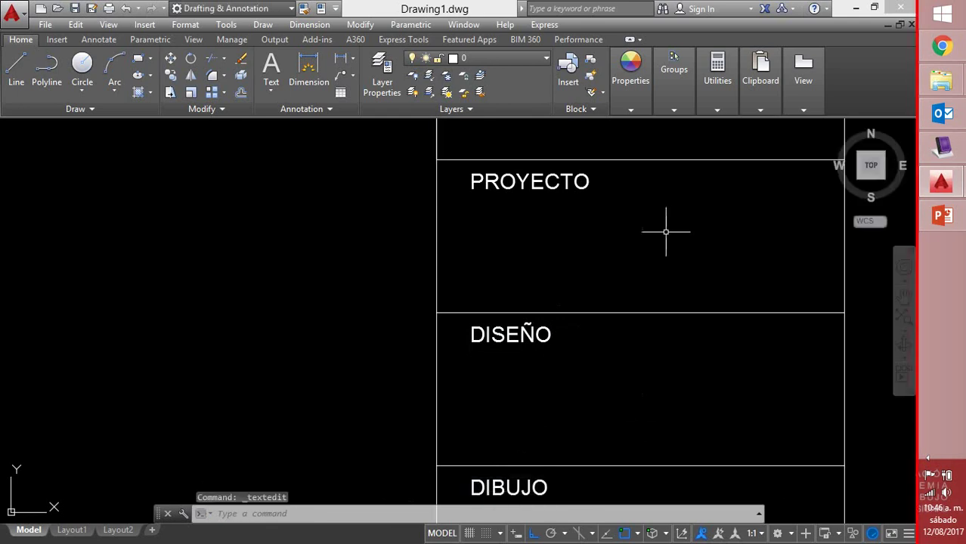
Change the remaining labels to OBSERVACIONES and PLANO No, showing the whole frame
scroll(668, 230, down, 5)
middle_drag(657, 340, 551, 255)
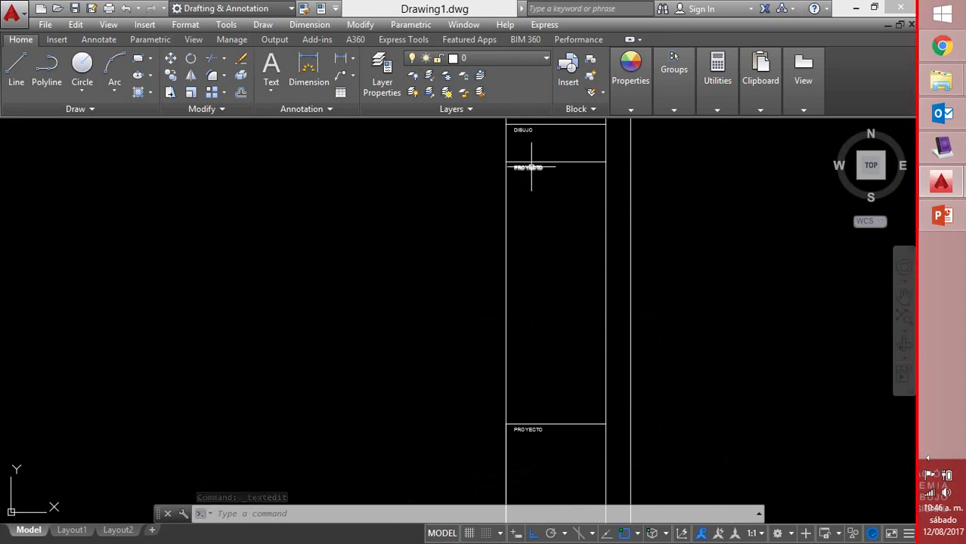
double_click(531, 166)
text(O)
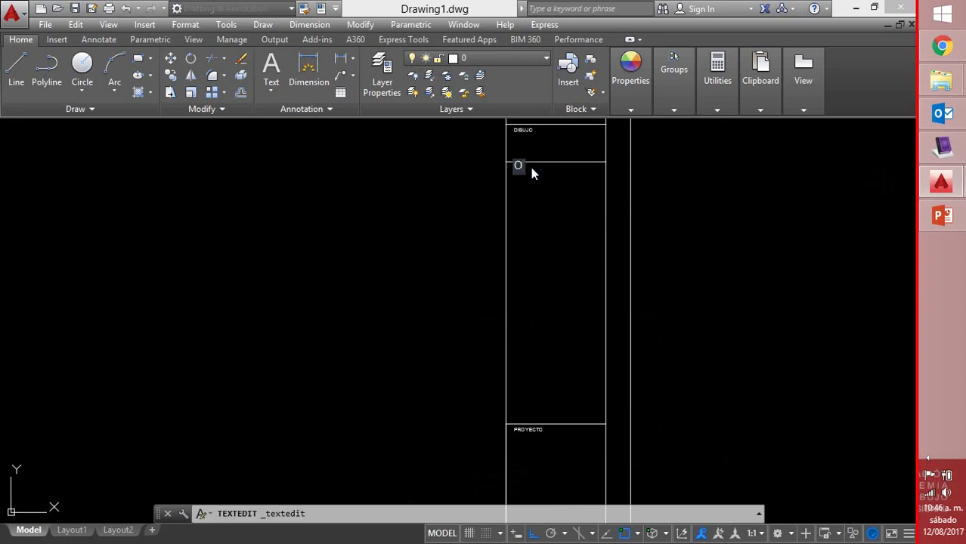
text(BSERVACI)
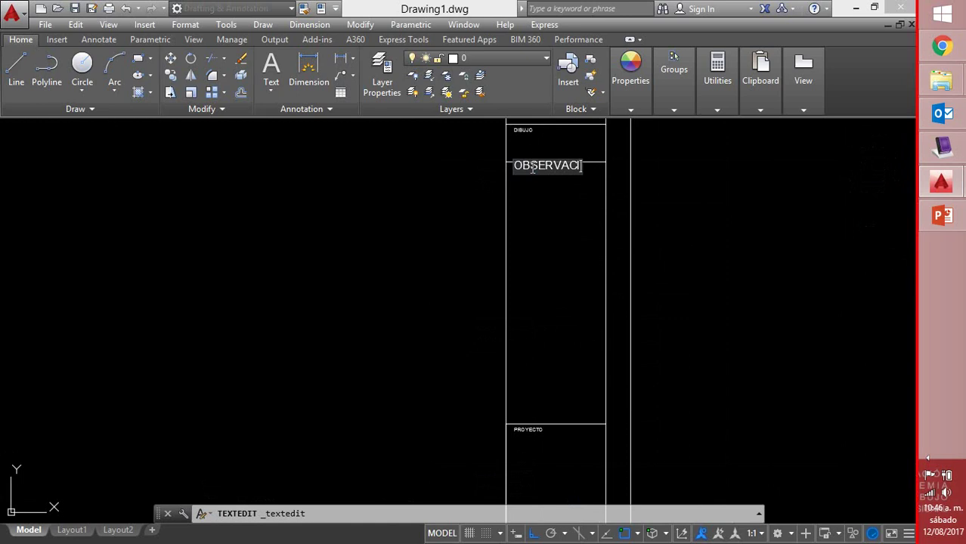
text(ONES)
key(Return)
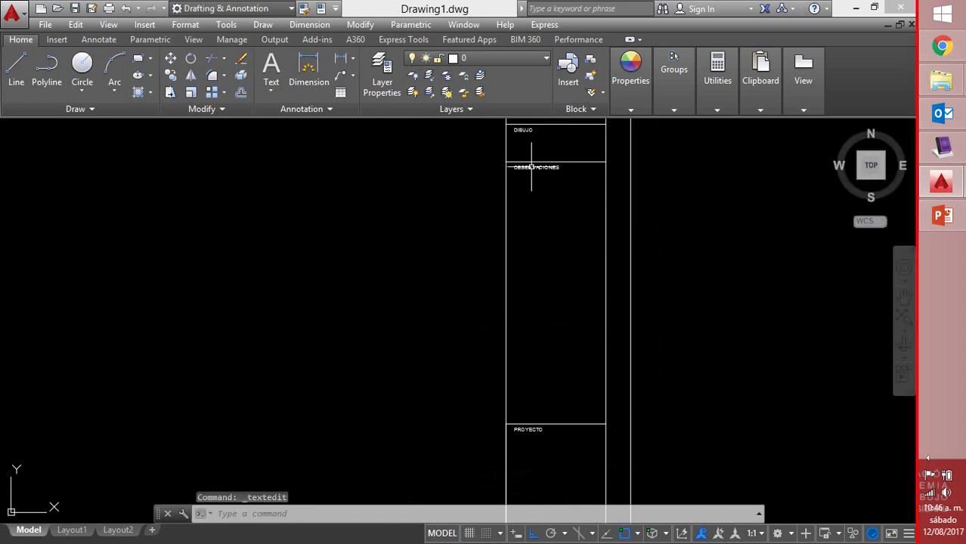
click(520, 429)
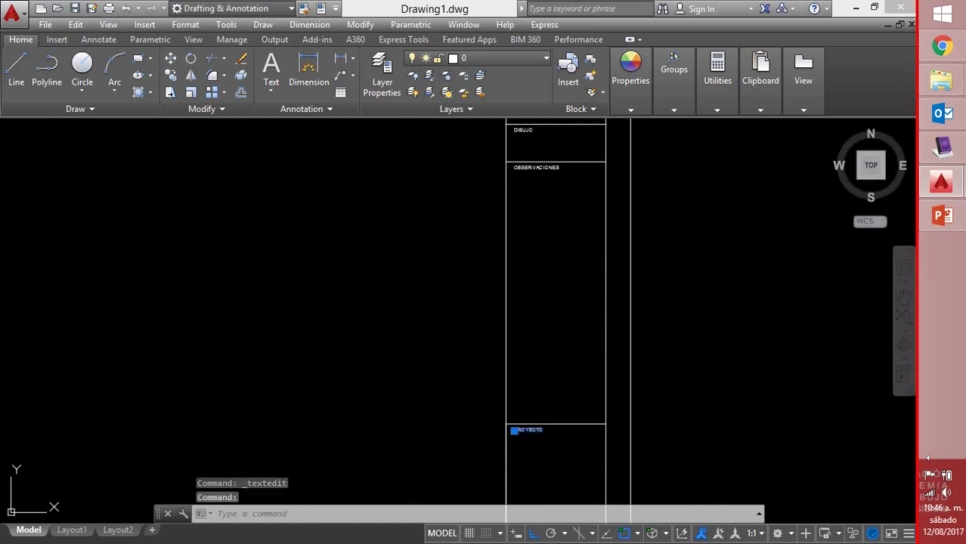
text(P)
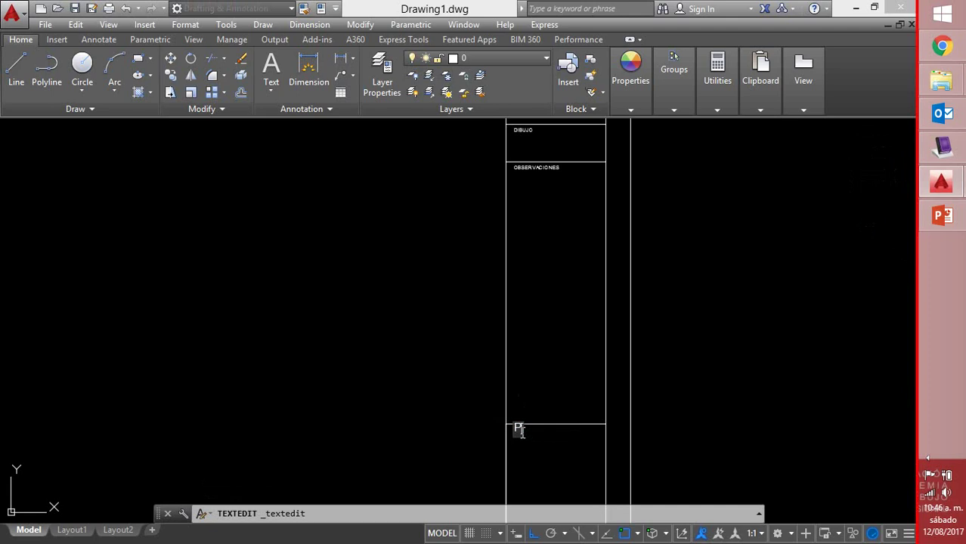
text(LANO N)
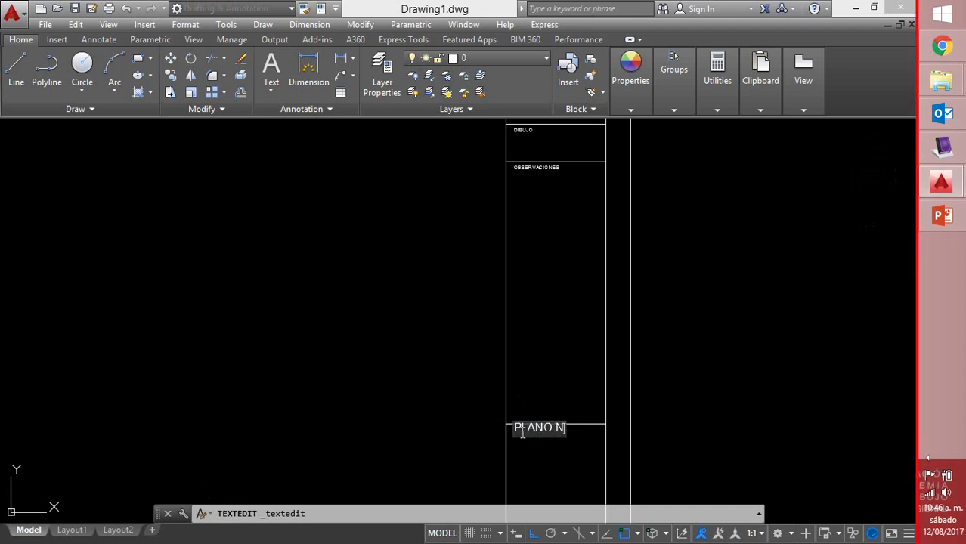
text(o)
key(Return)
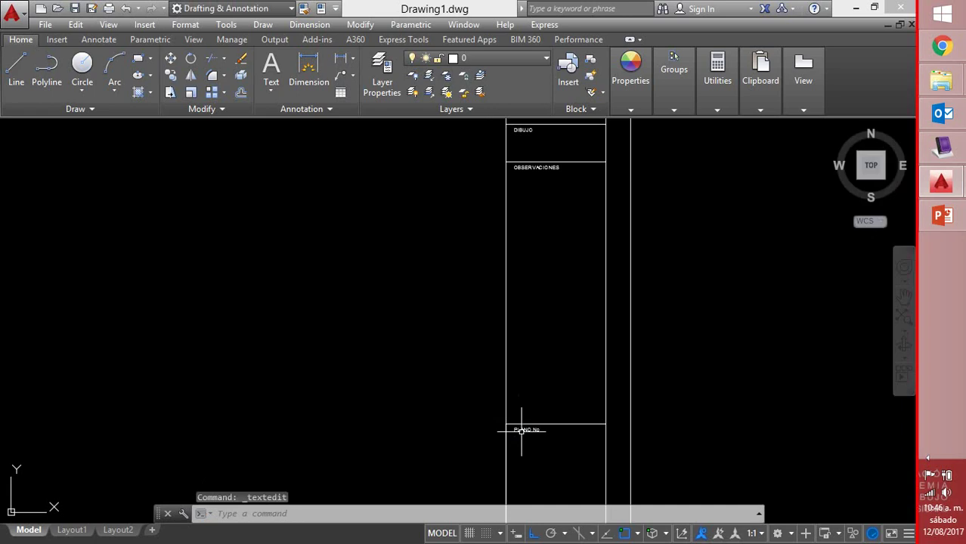
scroll(625, 339, down, 3)
mouse_move(625, 338)
middle_down()
mouse_move(588, 399)
mouse_move(588, 368)
middle_up()
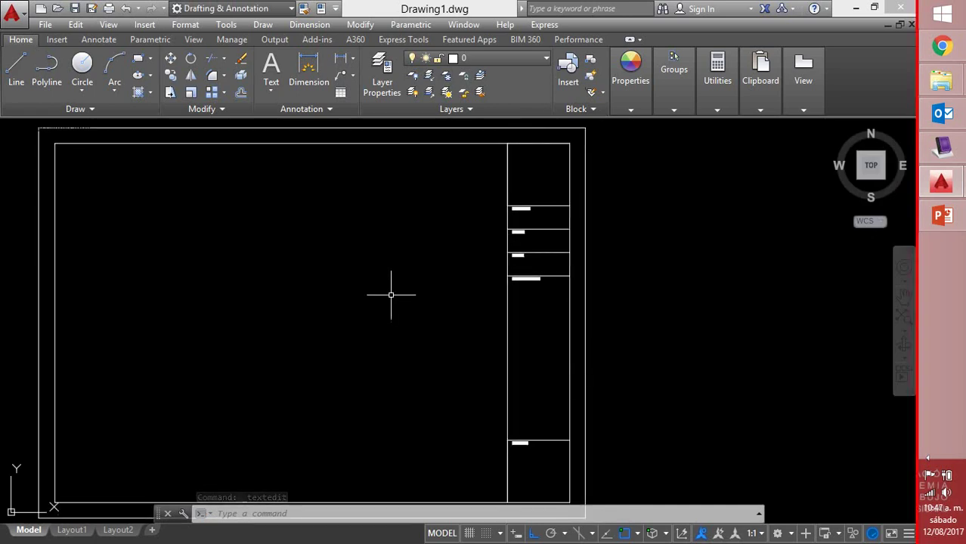
Draw a polyline zigzagging between the column's right and left edges down to the bottom
click(46, 69)
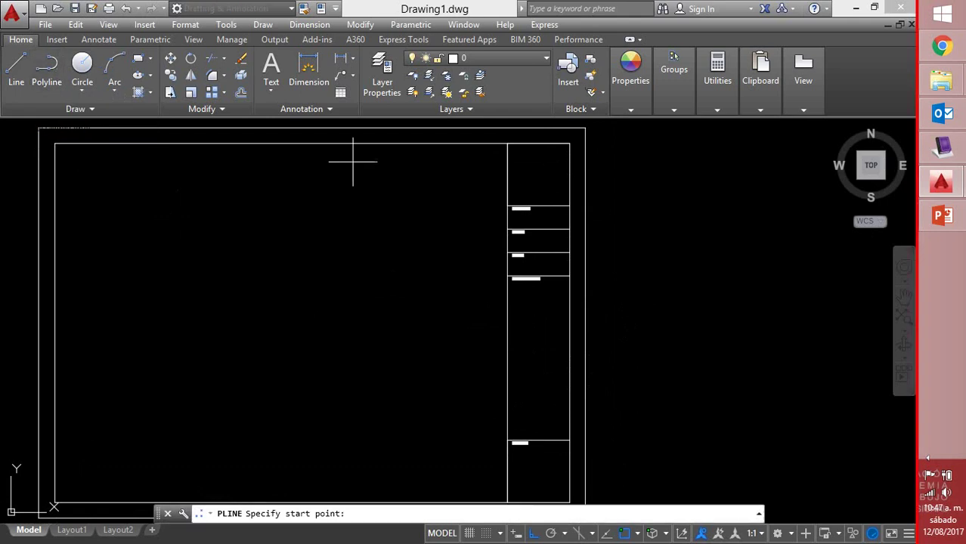
click(568, 206)
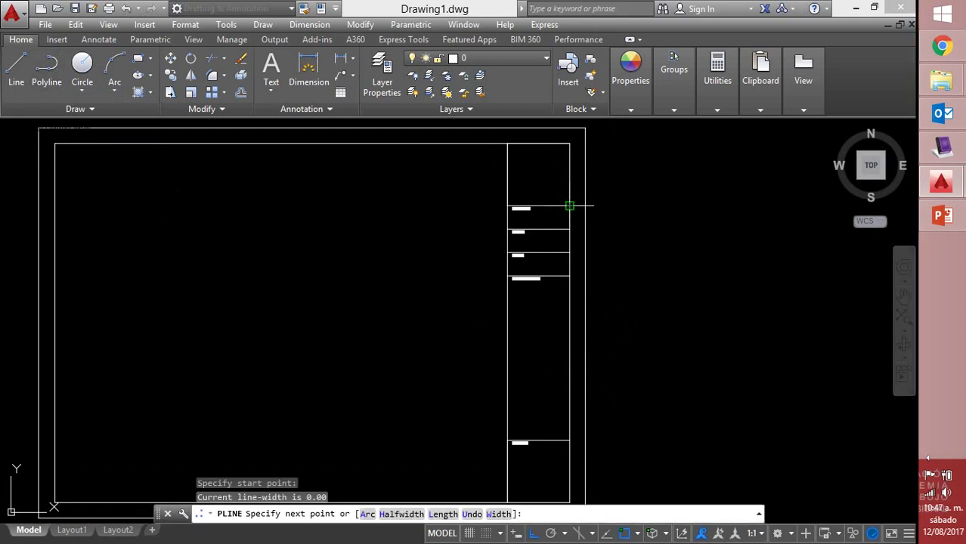
click(507, 230)
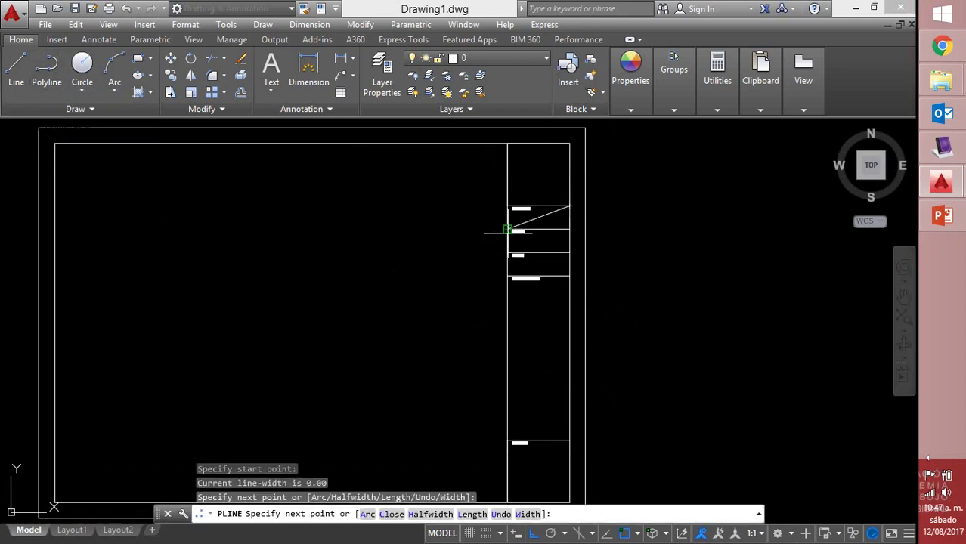
click(569, 253)
click(507, 276)
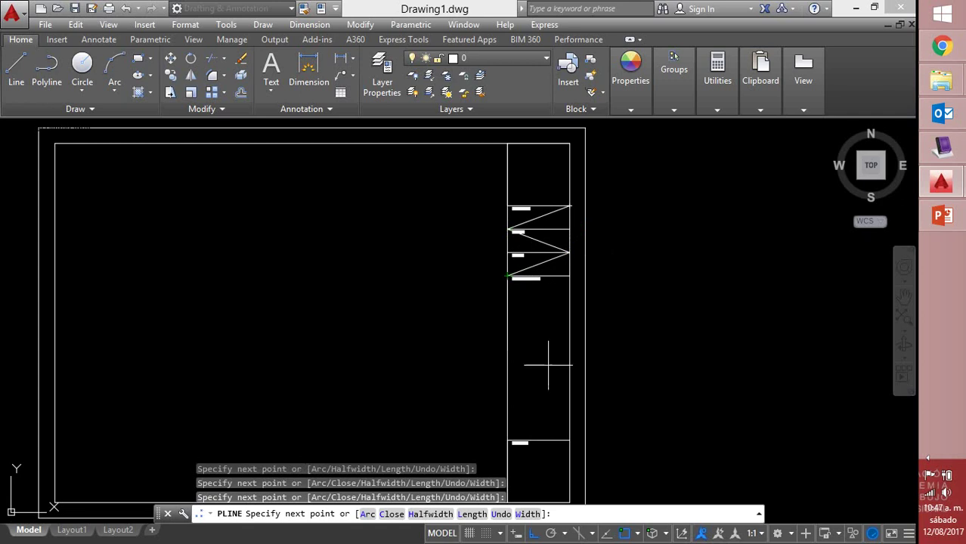
click(568, 440)
middle_drag(567, 437, 545, 313)
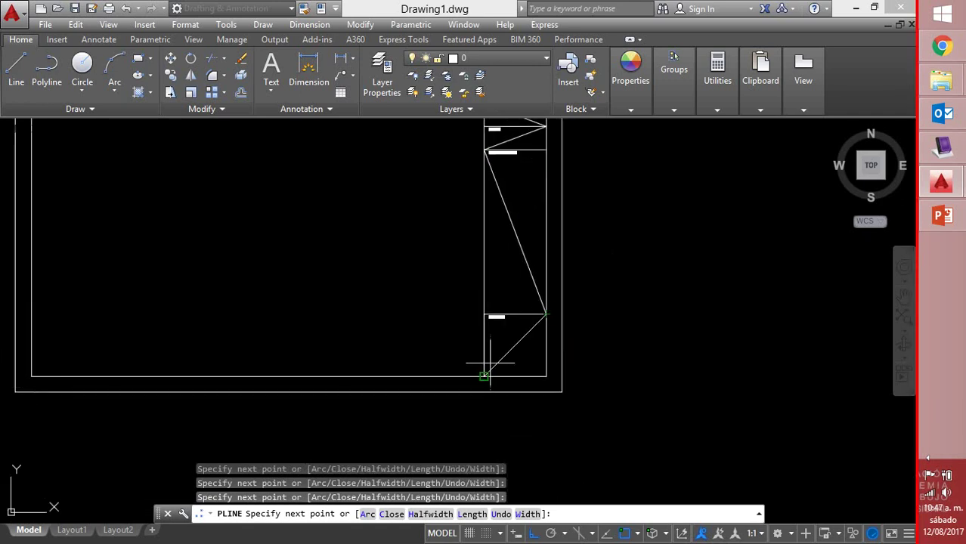
right_click(486, 371)
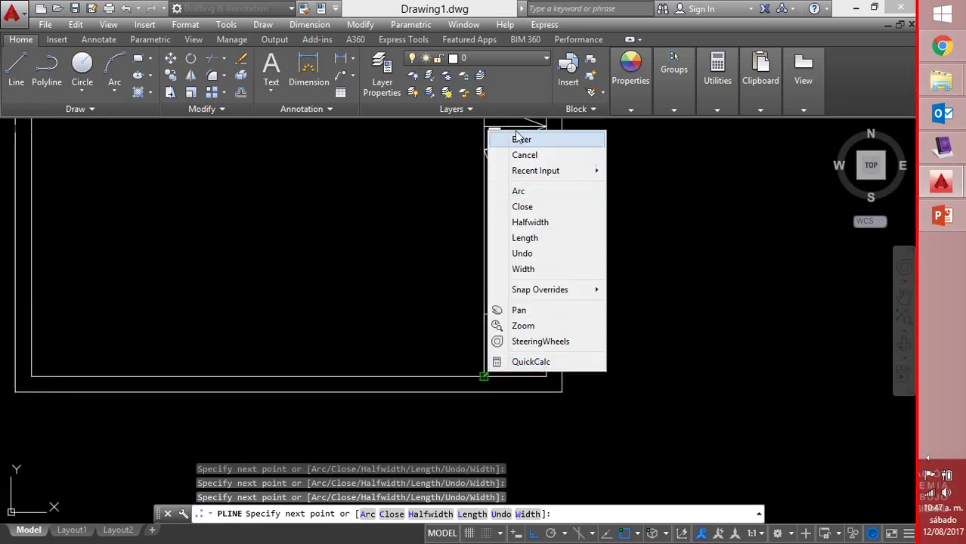
click(531, 157)
mouse_move(599, 179)
middle_down()
mouse_move(621, 280)
mouse_move(655, 299)
mouse_move(647, 267)
middle_up()
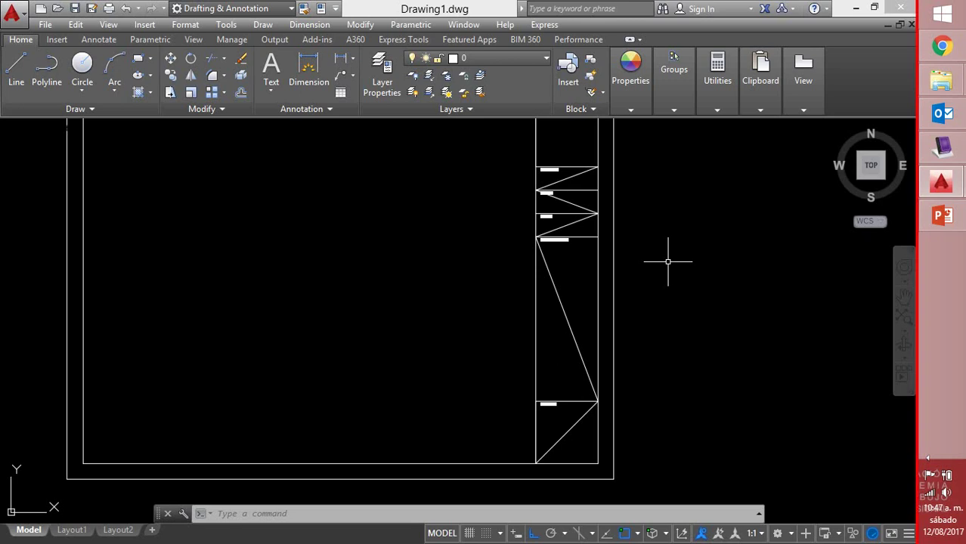
Open Attribute Definition from Draw > Block and move the dialog to the left of the drawing
click(268, 27)
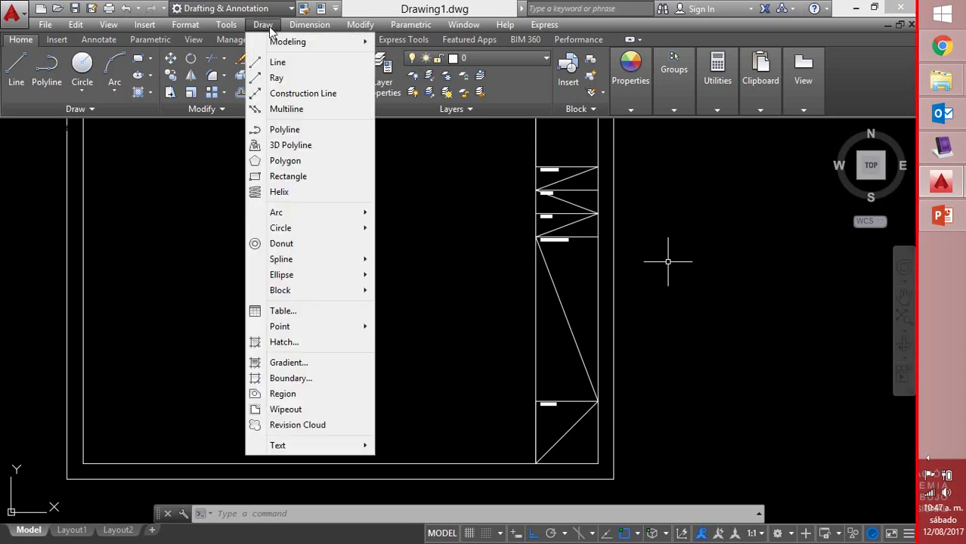
mouse_move(287, 297)
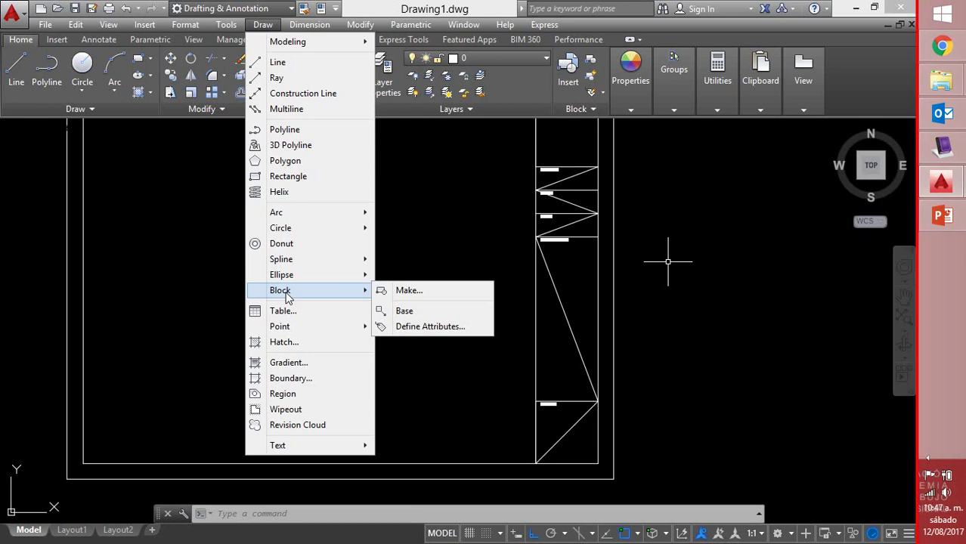
click(405, 325)
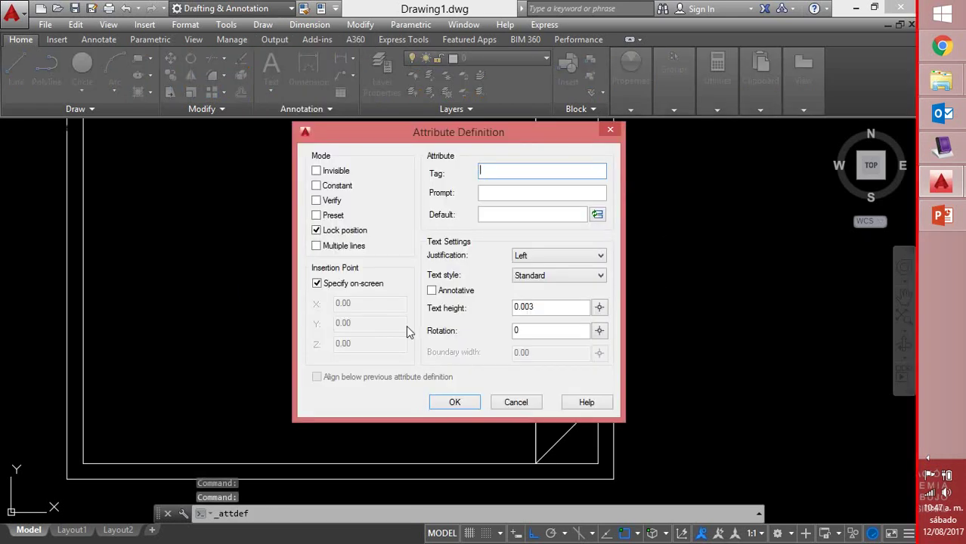
drag(357, 134, 184, 138)
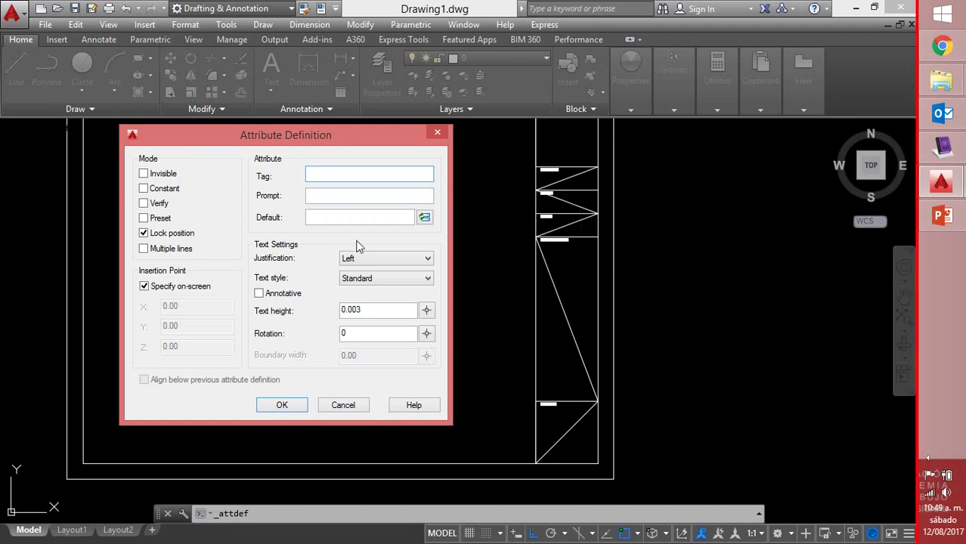
Define tag PROYECTO, prompt PROYECTO?, Middle justification, Standard style and text height .004
text(PROYECTO)
click(342, 195)
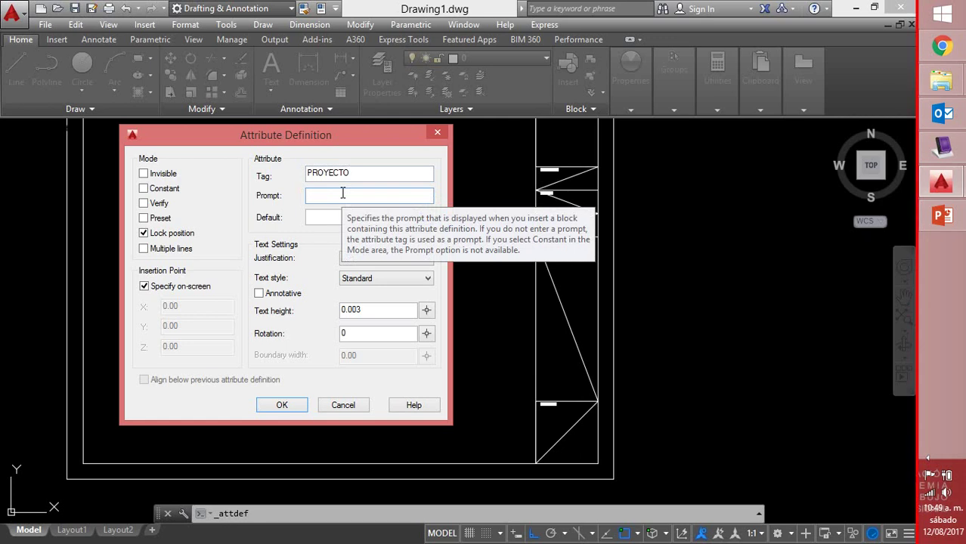
text(PR)
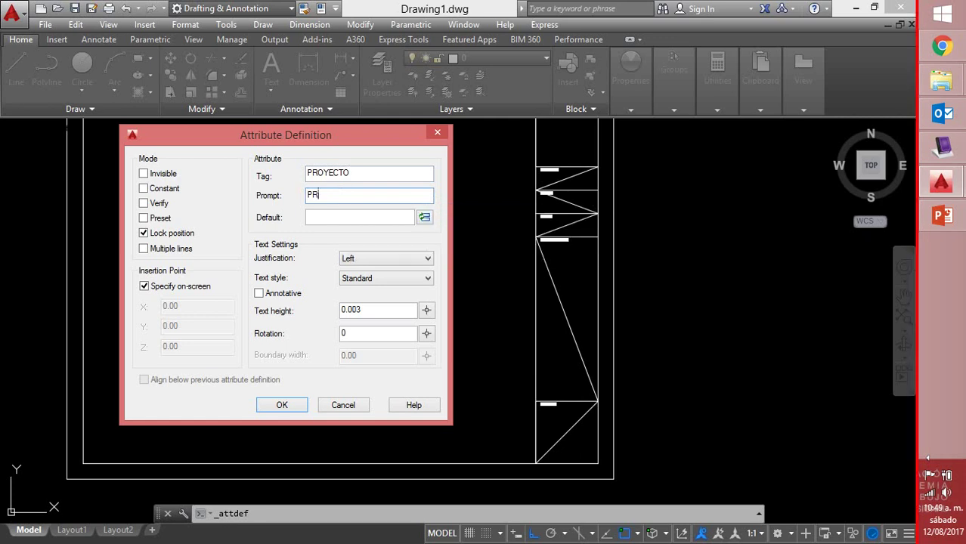
text(OYECTO?)
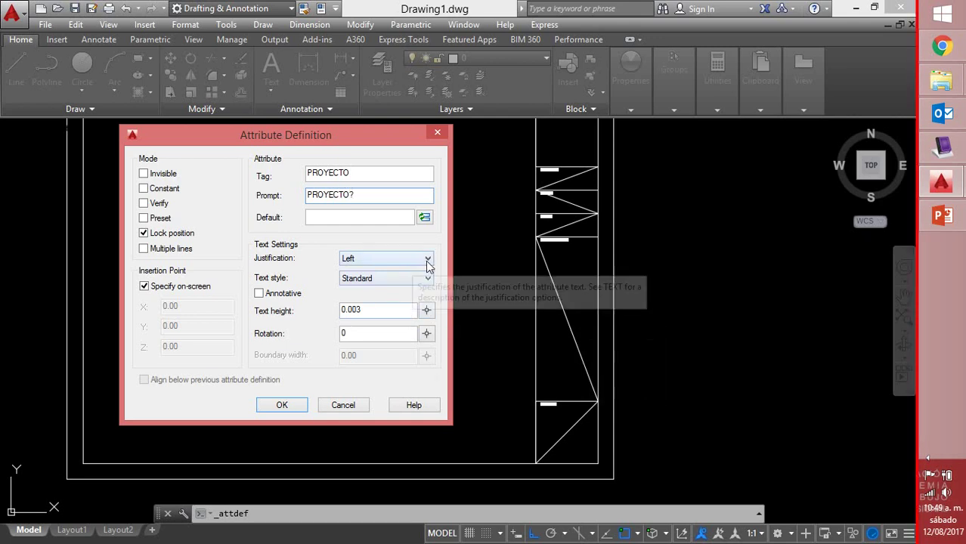
click(427, 261)
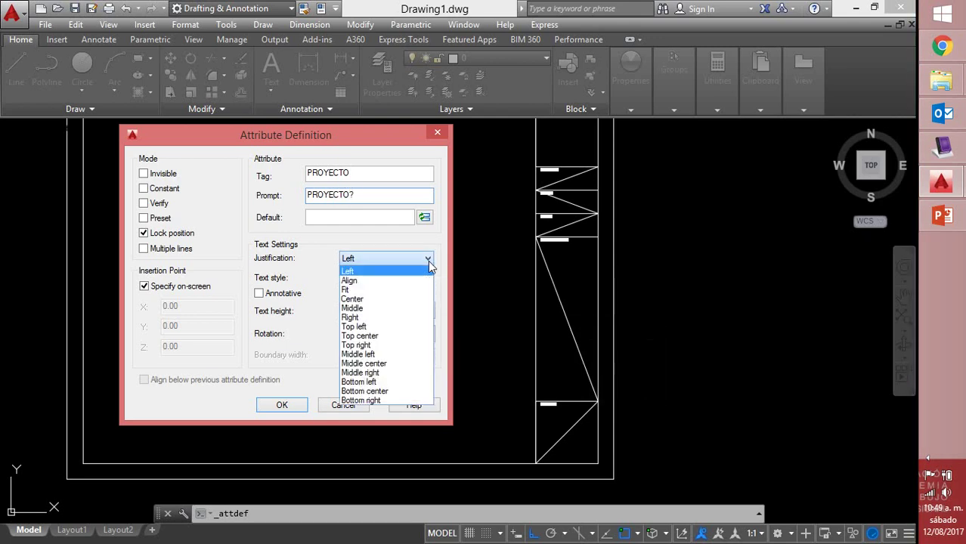
click(389, 309)
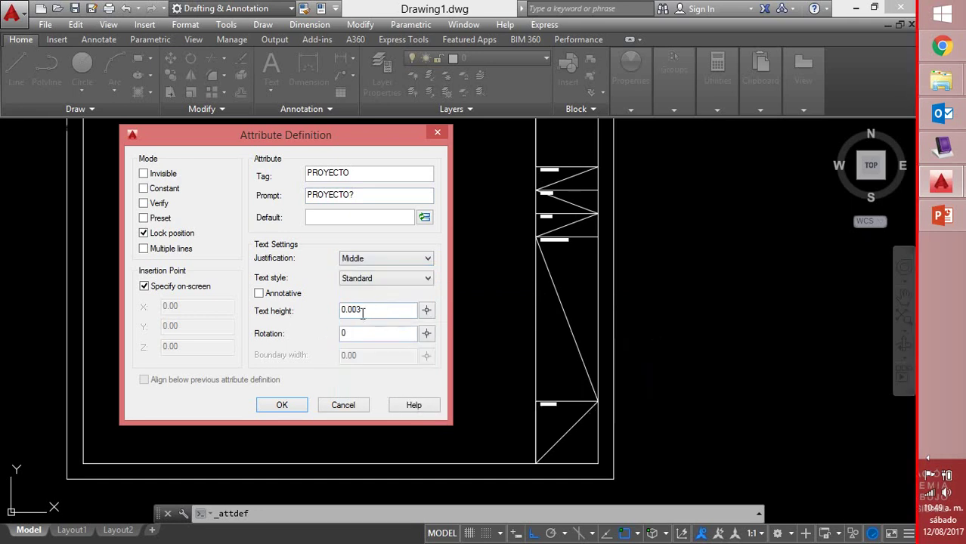
click(426, 279)
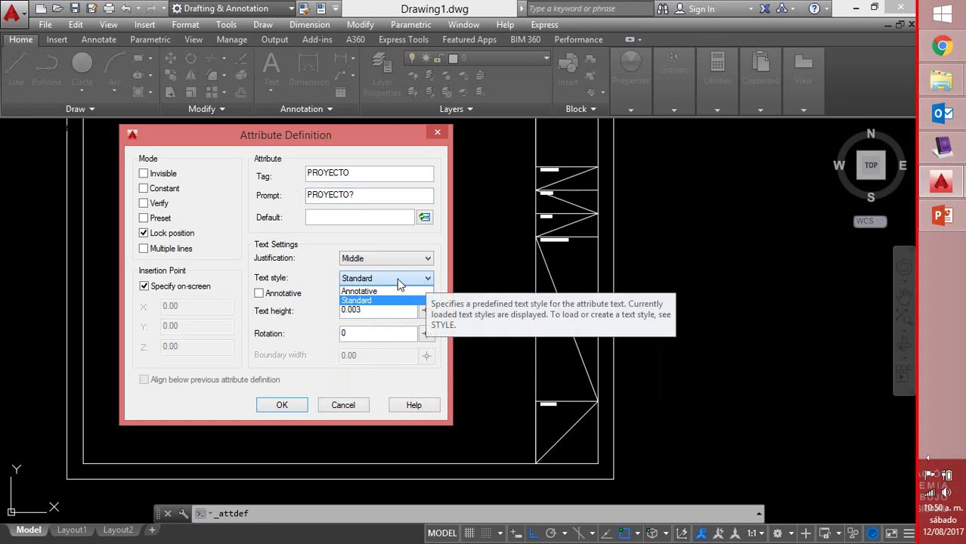
click(400, 283)
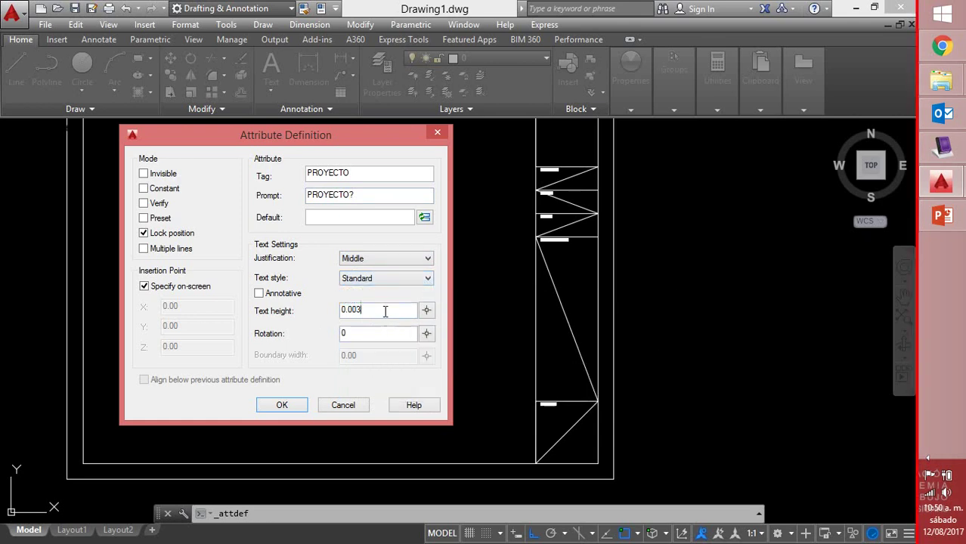
drag(383, 310, 330, 311)
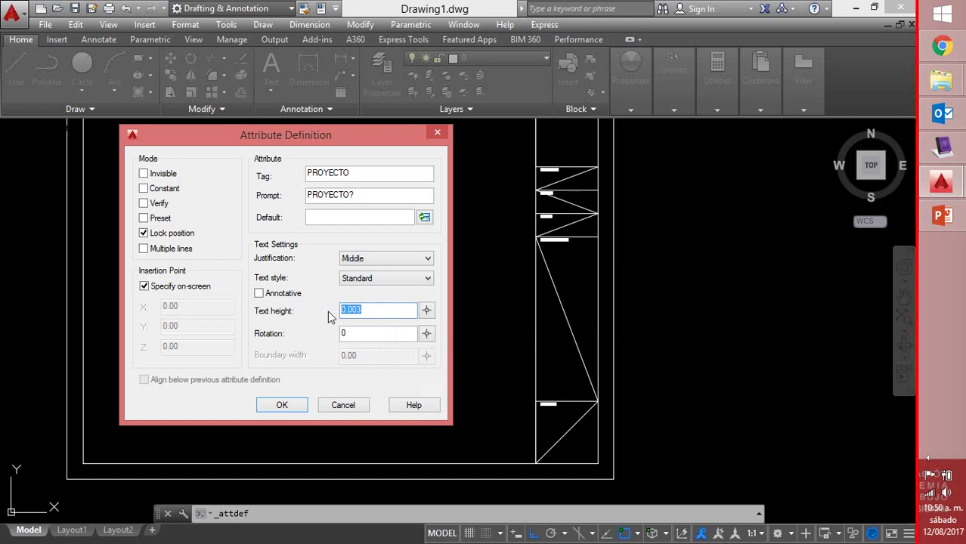
key(BackSpace)
text(.004)
Place the PROYECTO attribute in the title block's top cell
click(282, 405)
scroll(559, 192, up, 3)
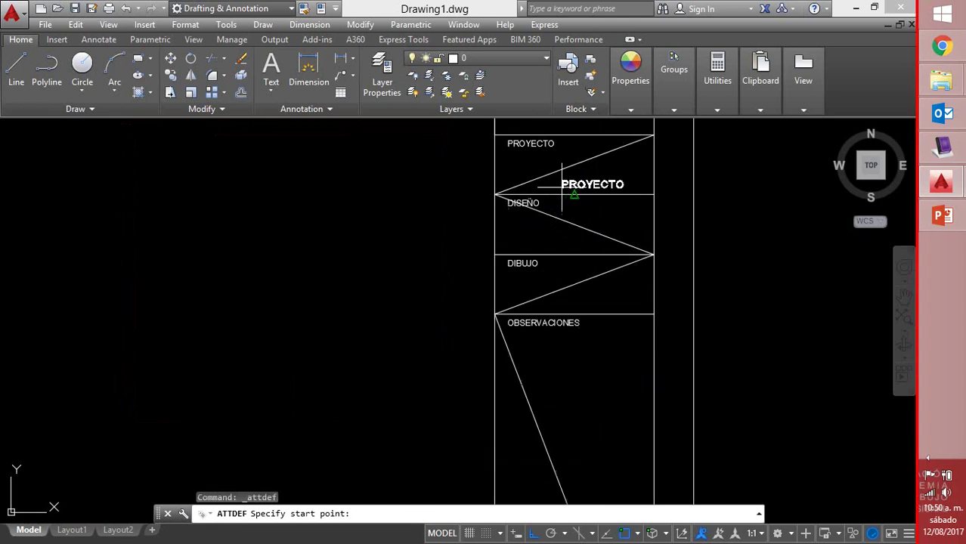
click(544, 170)
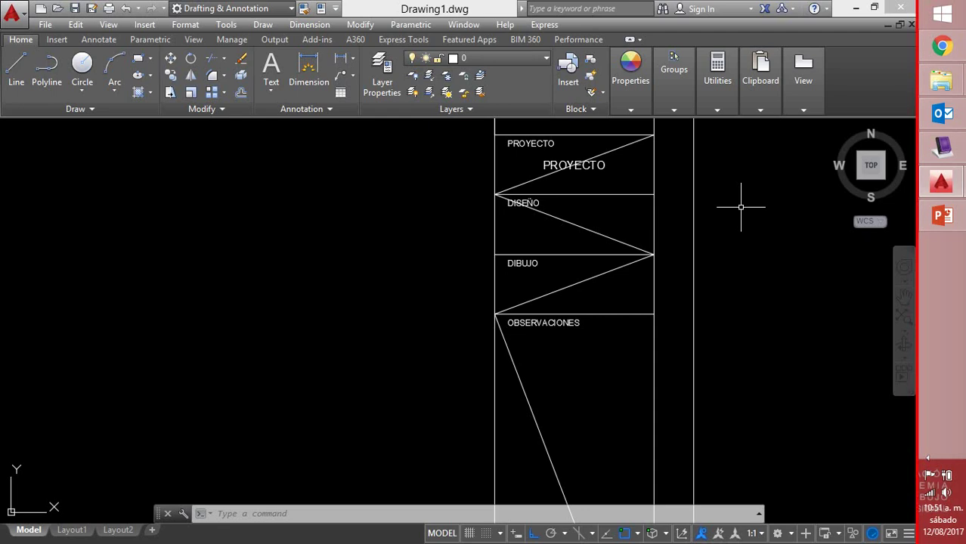
Erase the misplaced PROYECTO attribute and zoom to the PLANO No cell
click(601, 166)
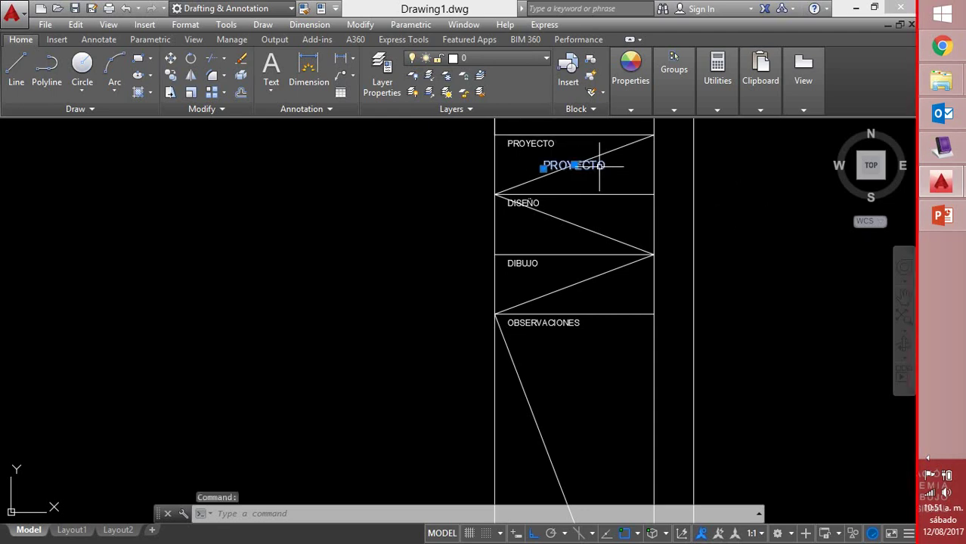
key(Delete)
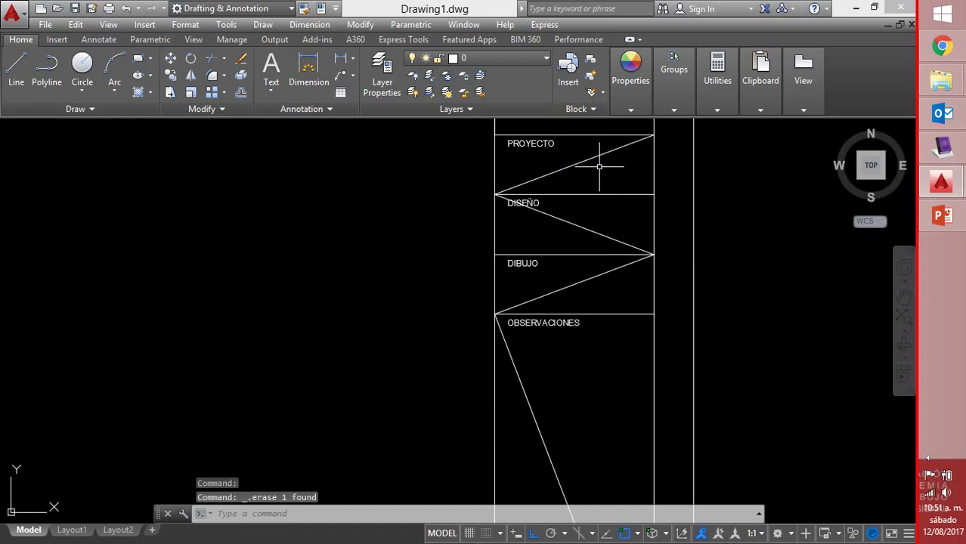
scroll(576, 222, down, 4)
scroll(619, 392, up, 1)
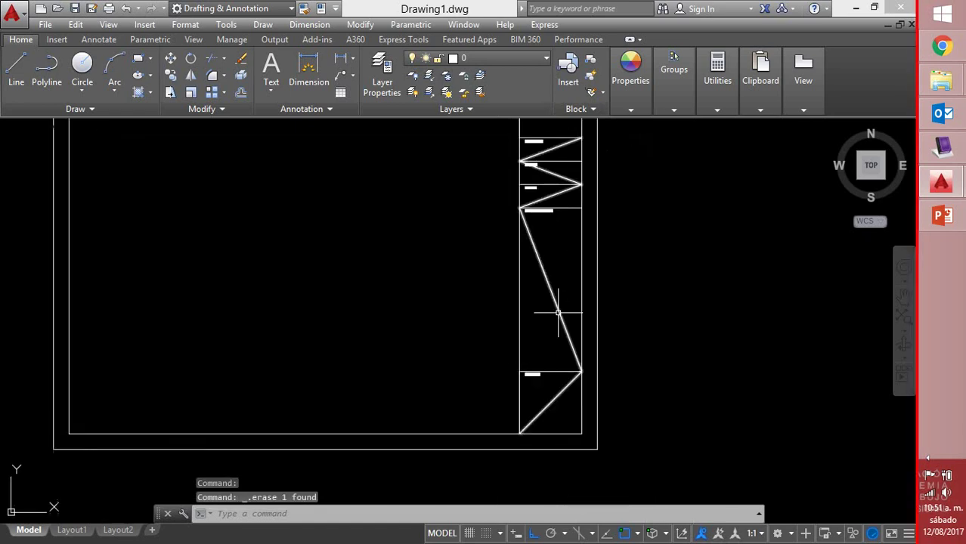
scroll(544, 401, up, 5)
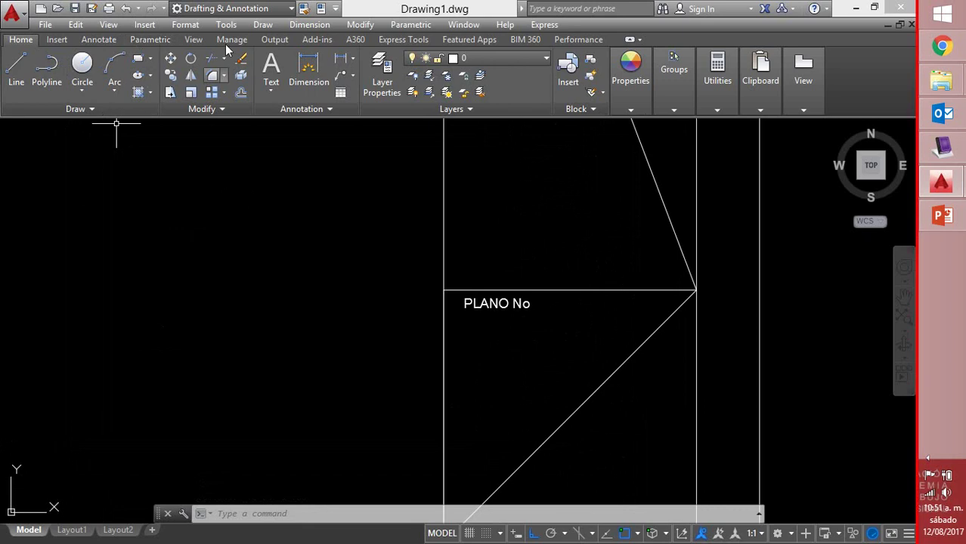
Start a new attribute with tag PLANO and prompt NÚMERO
click(269, 25)
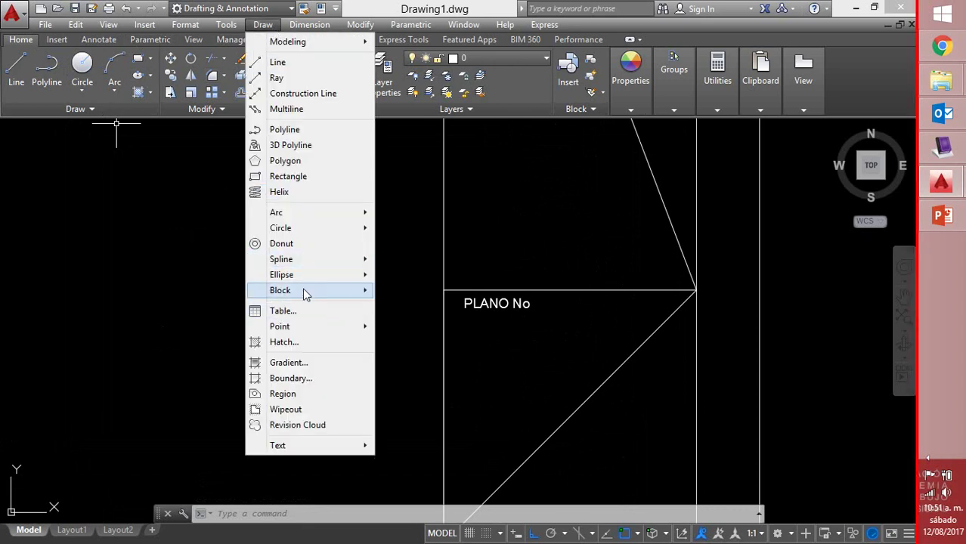
mouse_move(305, 293)
click(435, 330)
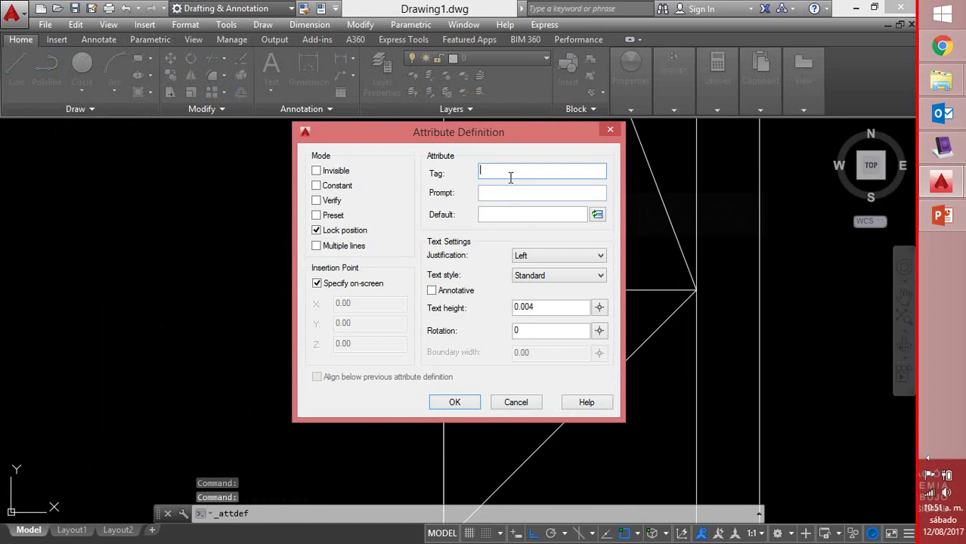
text(PLA)
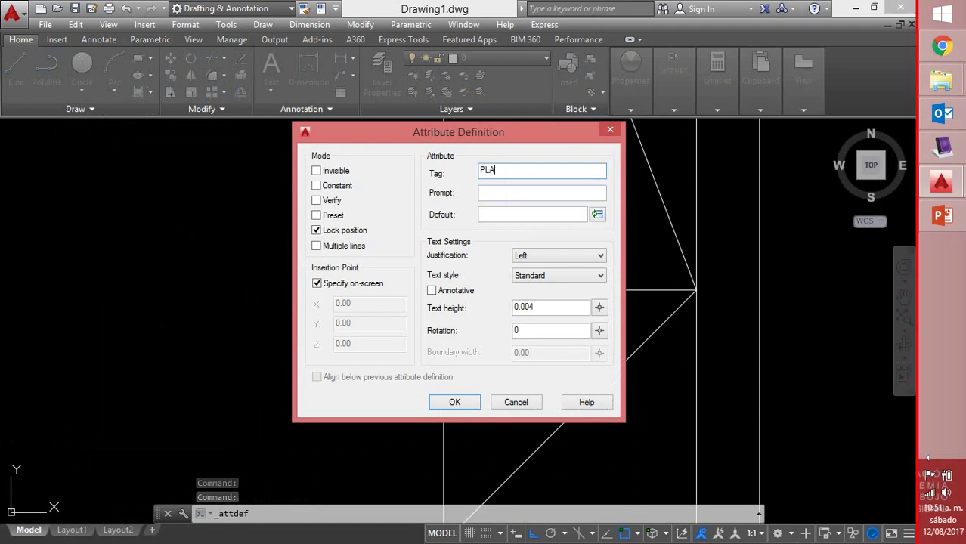
text(NO)
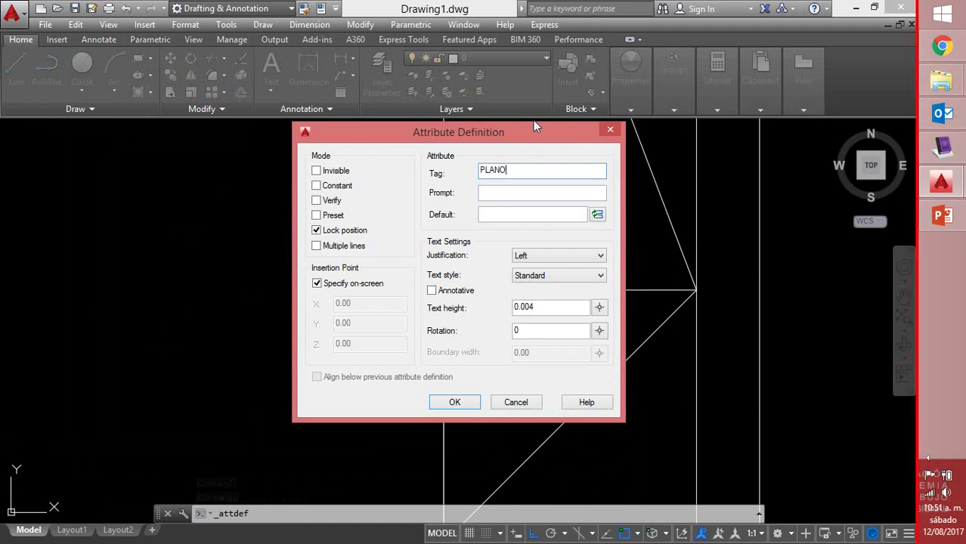
drag(531, 136, 337, 145)
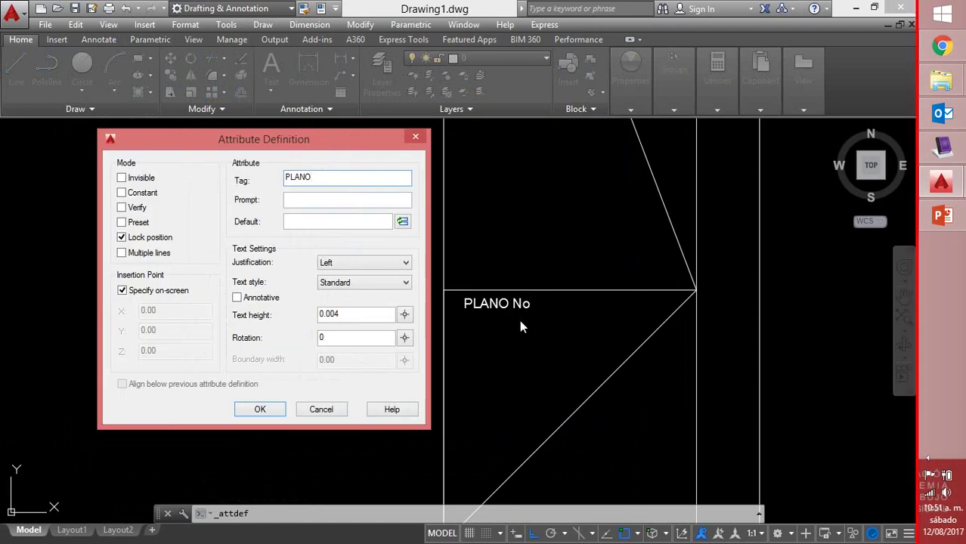
click(335, 201)
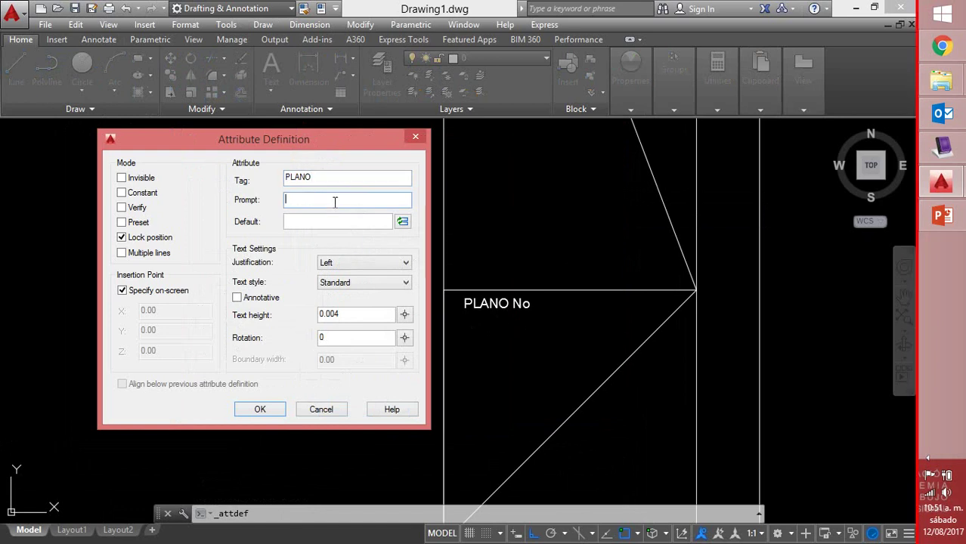
text(NU)
text(M)
key(BackSpace)
key(BackSpace)
key(BackSpace)
key(BackSpace)
text(ÚMERO)
Give it Middle justification and height .01, and place it below PLANO No
click(400, 265)
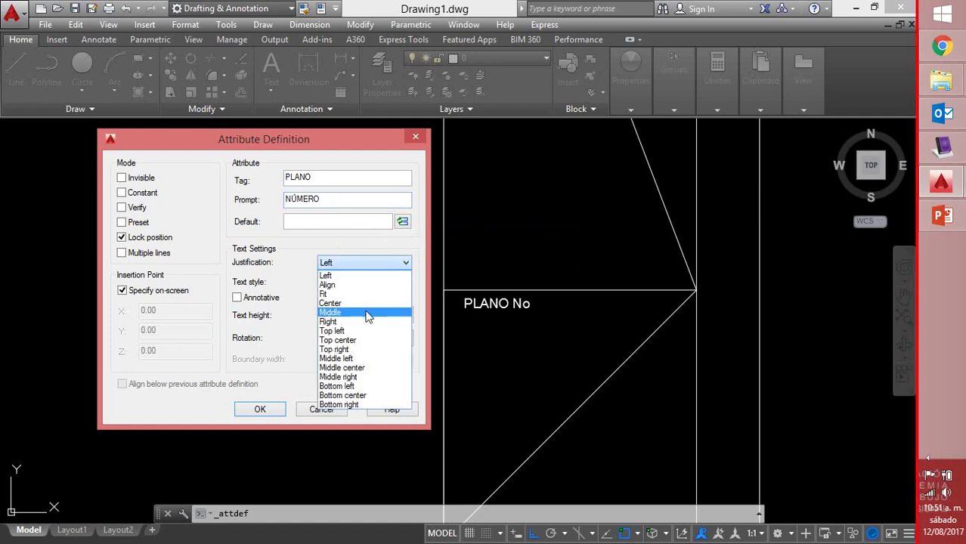
click(368, 318)
drag(371, 316, 290, 323)
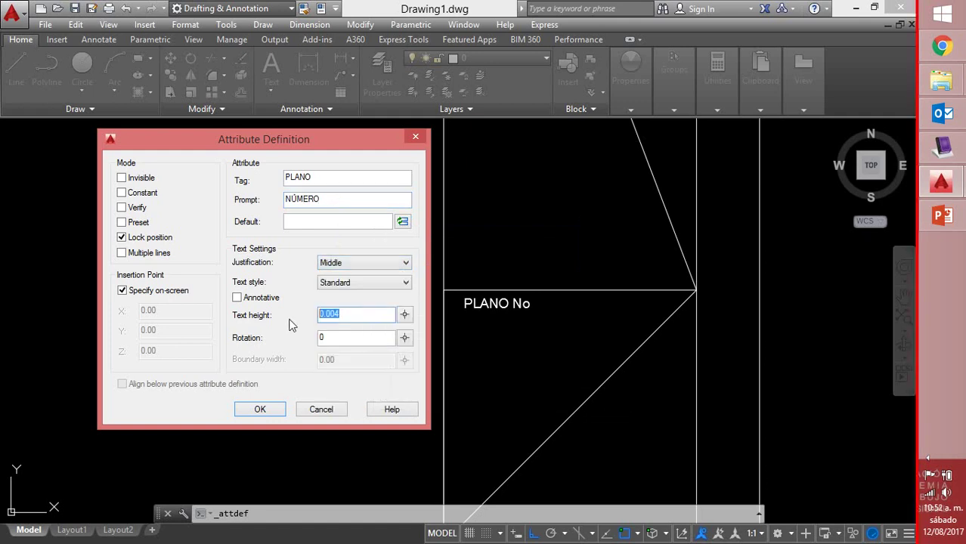
text(.01)
click(269, 412)
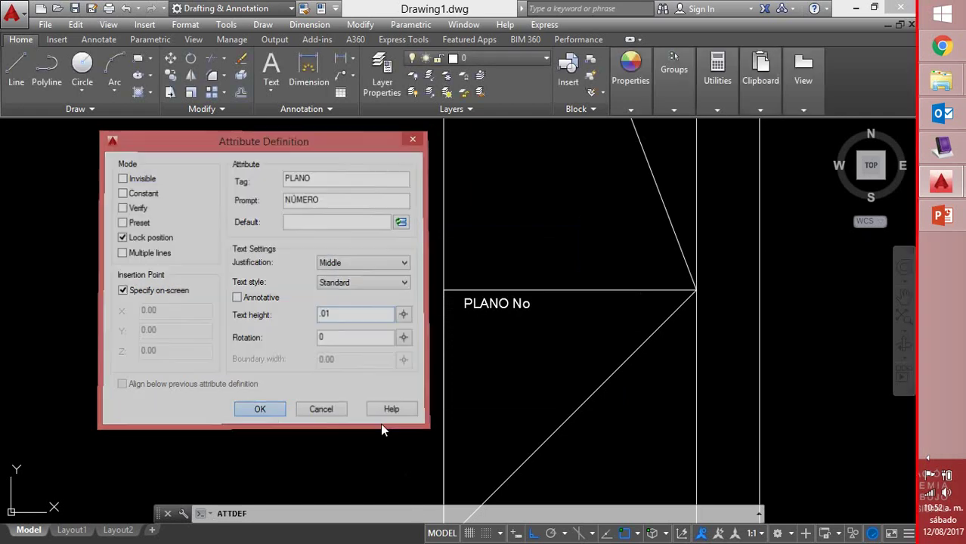
click(560, 422)
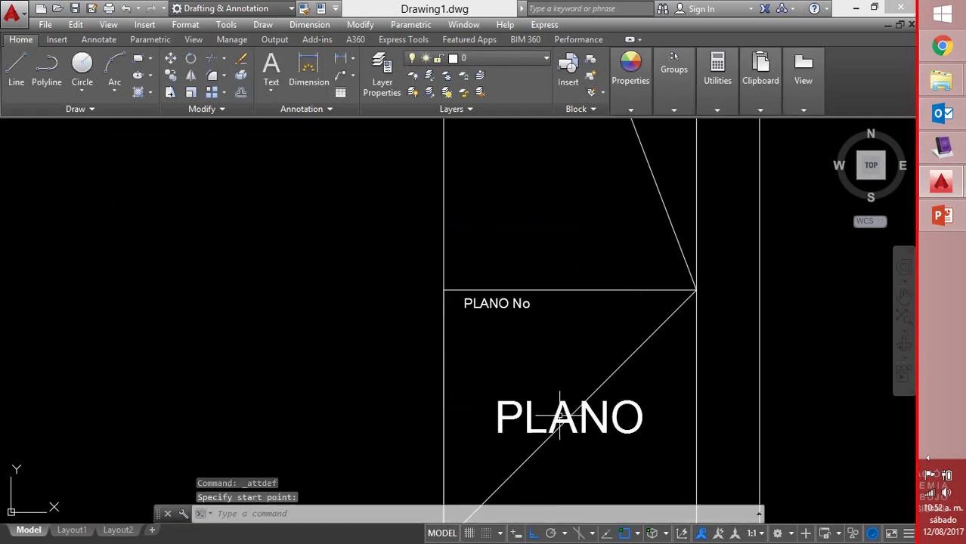
scroll(606, 278, down, 3)
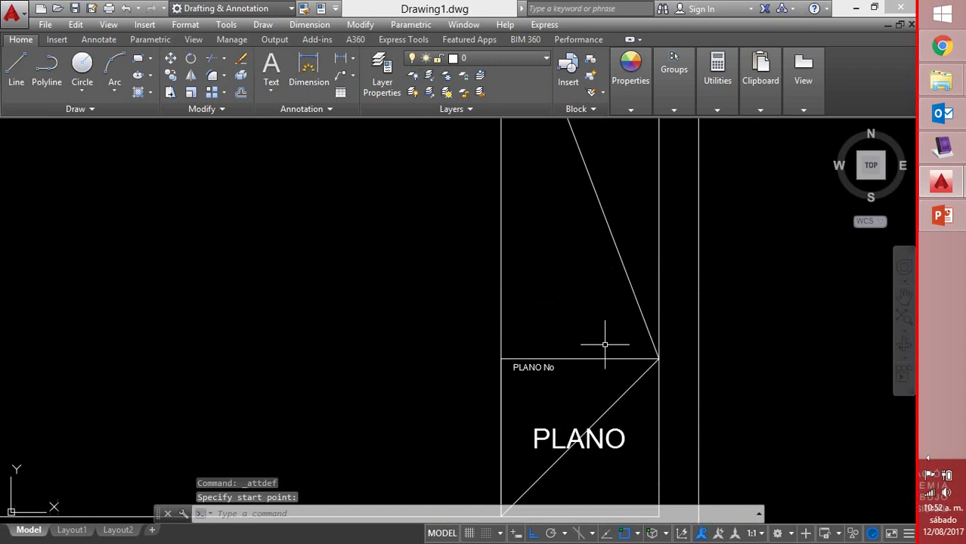
Define tag DIBUJO, prompt DIBUJANTE?, Middle justification and height .004 in the DIBUJO cell
key(Return)
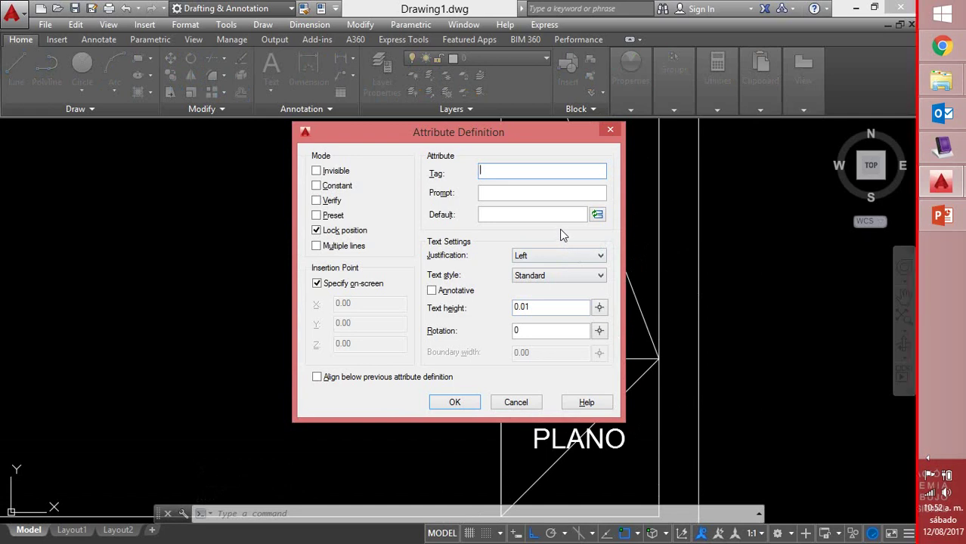
text(IBUJO)
click(505, 195)
text(D)
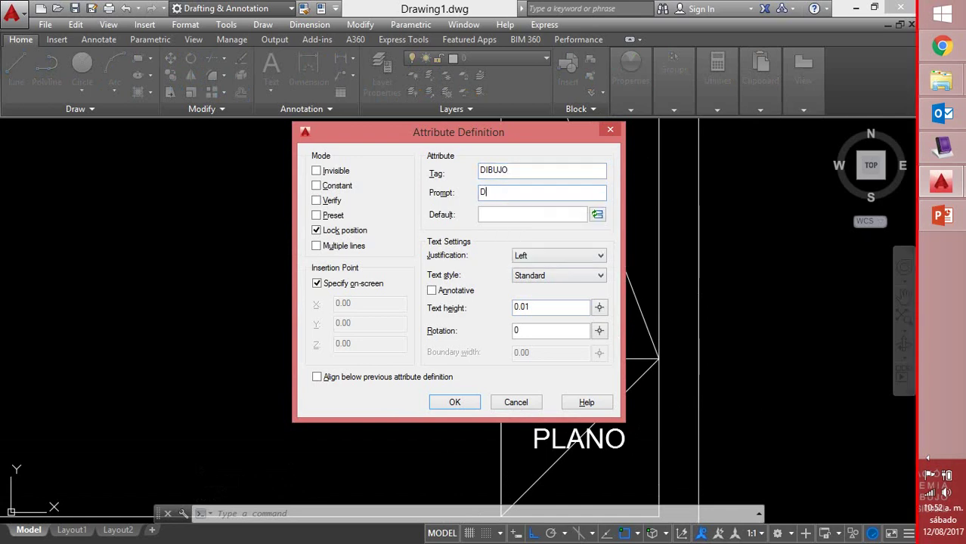
text(IBUJANTE?)
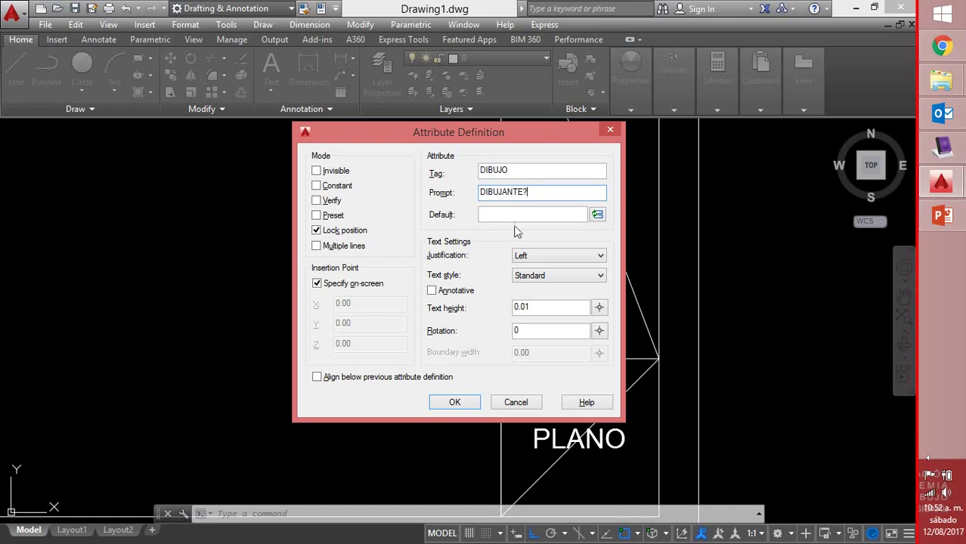
click(563, 256)
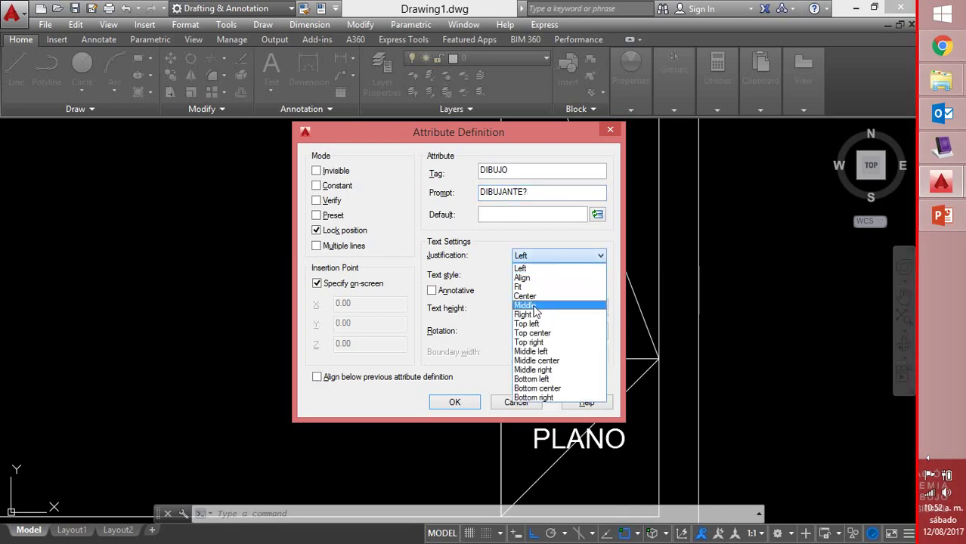
click(529, 304)
click(526, 309)
double_click(526, 308)
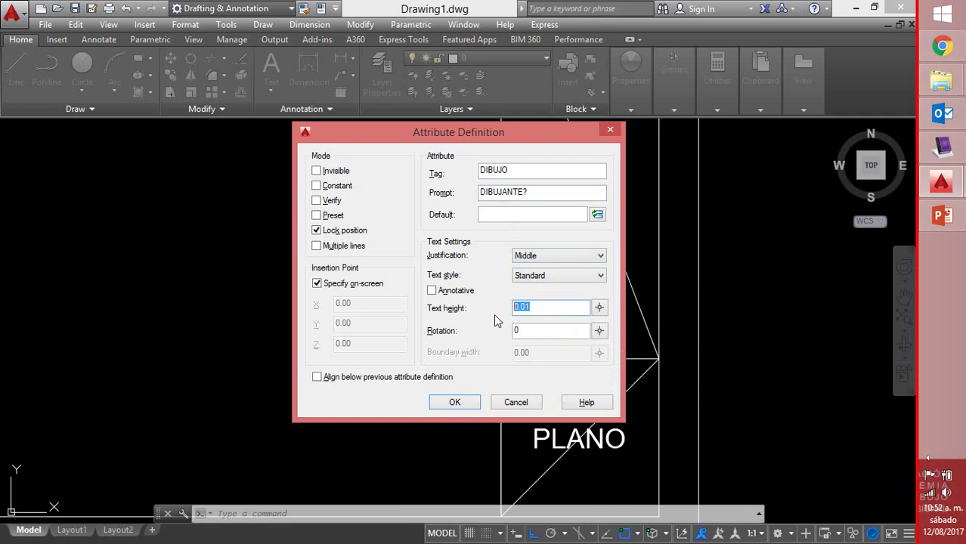
text(.004)
click(454, 402)
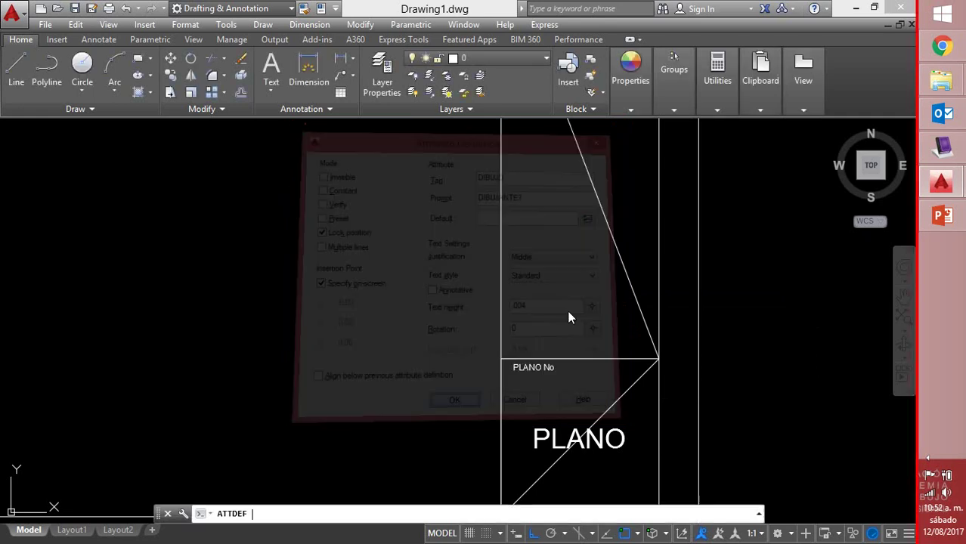
middle_drag(582, 237, 571, 441)
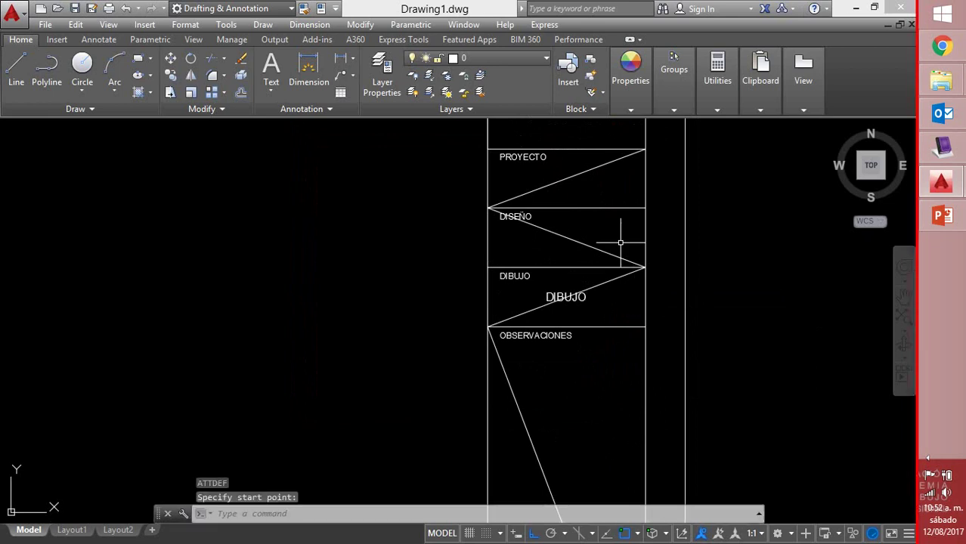
middle_drag(621, 244, 558, 293)
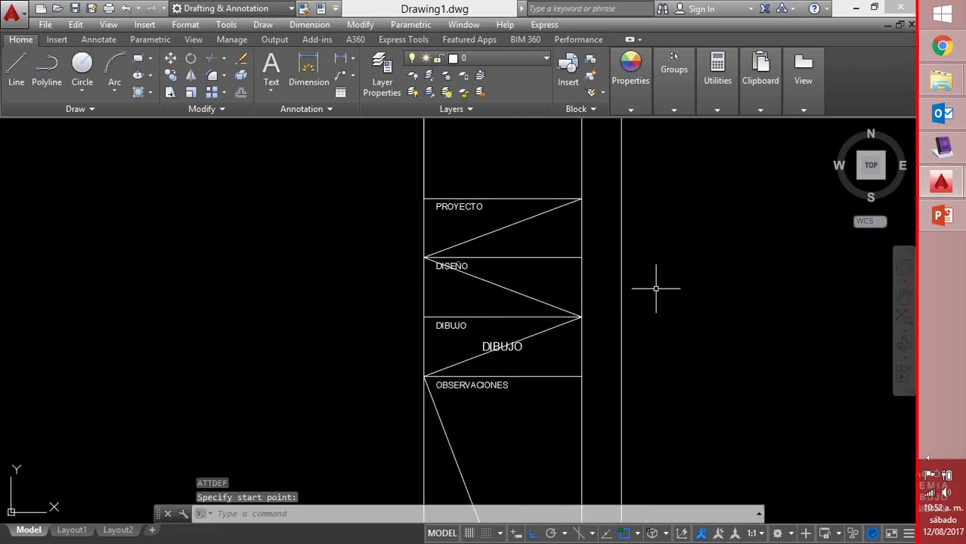
Define tag DISEÑO with prompt DISEÑADOR, Middle justification, placed in the DISEÑO cell
key(Return)
key(Return)
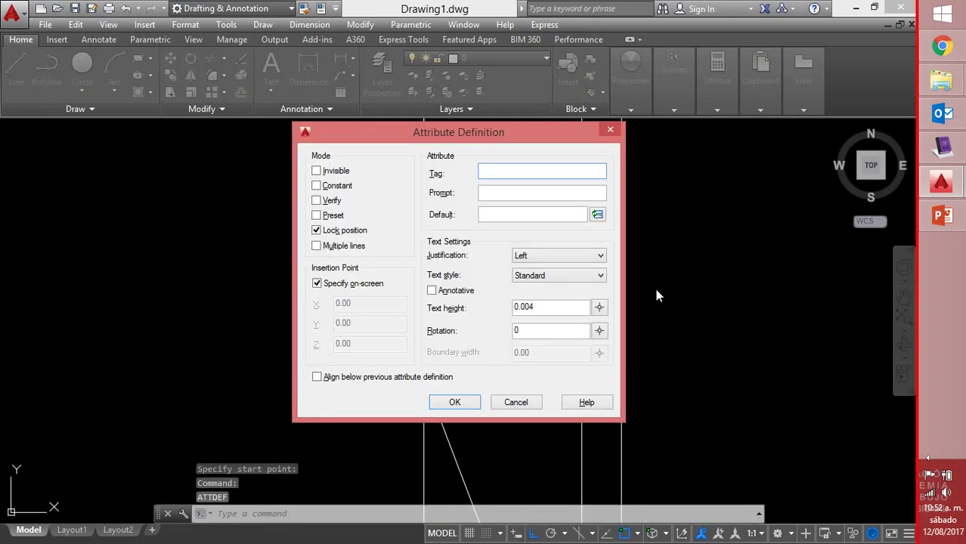
text(DISEÑO)
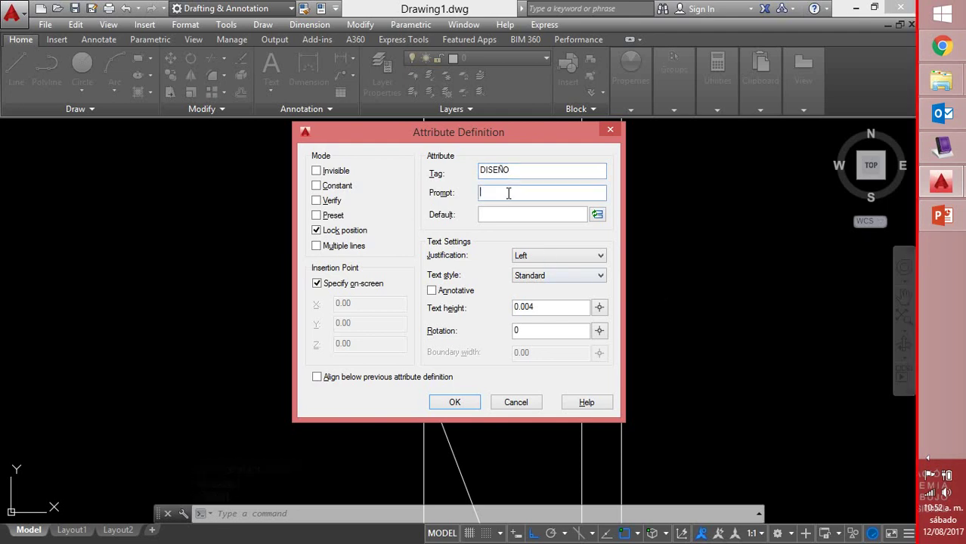
text(lSEÑADOR)
key(Delete)
key(BackSpace)
text(d)
key(BackSpace)
text(DI)
click(578, 256)
click(540, 306)
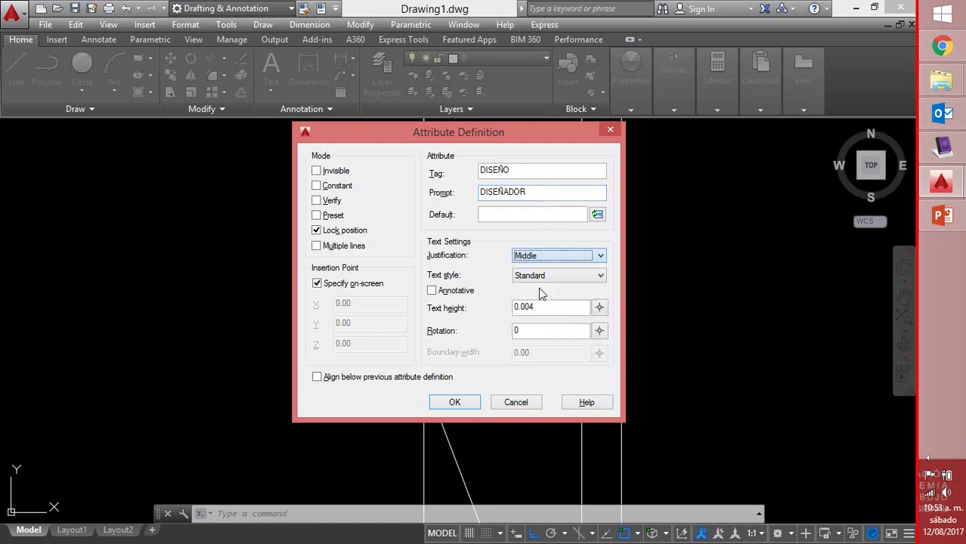
click(454, 402)
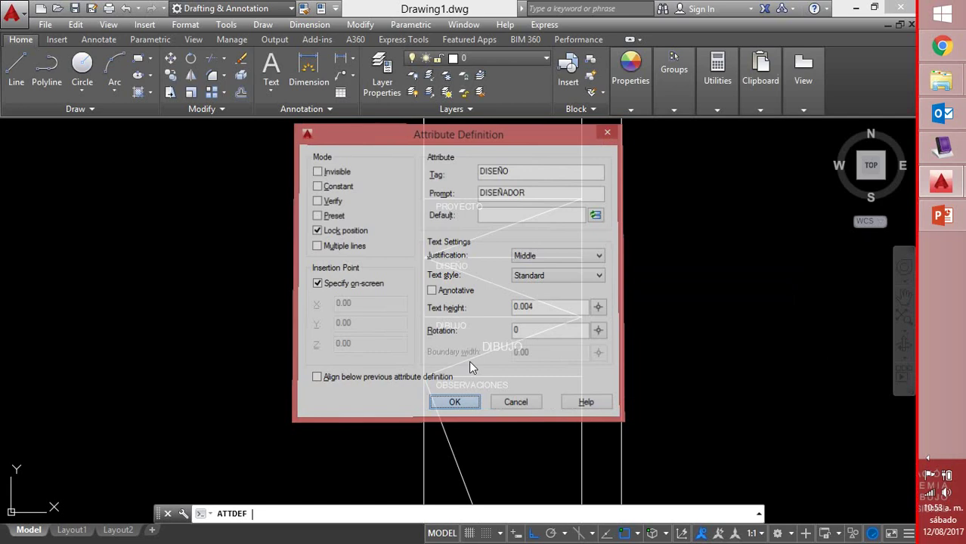
click(501, 288)
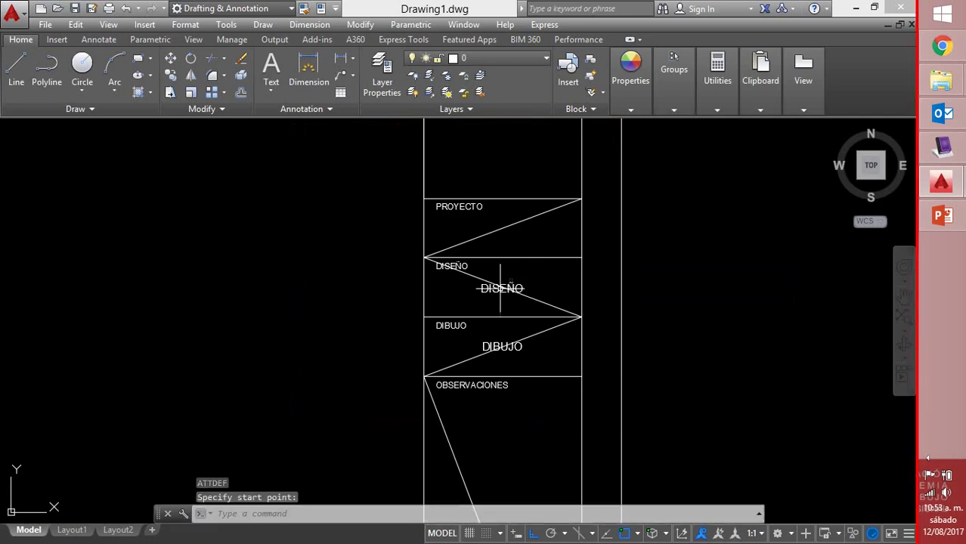
Define tag PROYECTO with prompt NOMBRE DEL PROYECTO, Middle justification, placed in the PROYECTO cell
key(Return)
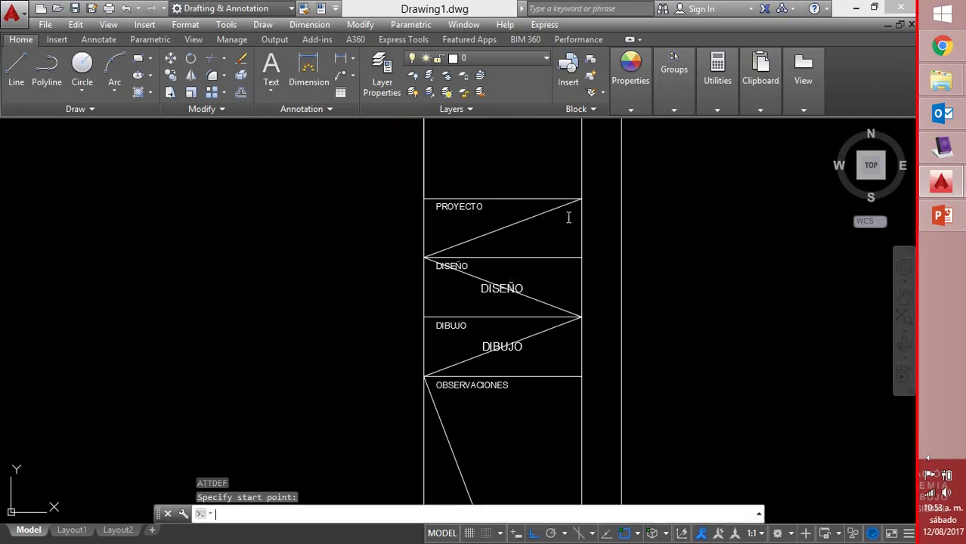
text(PR)
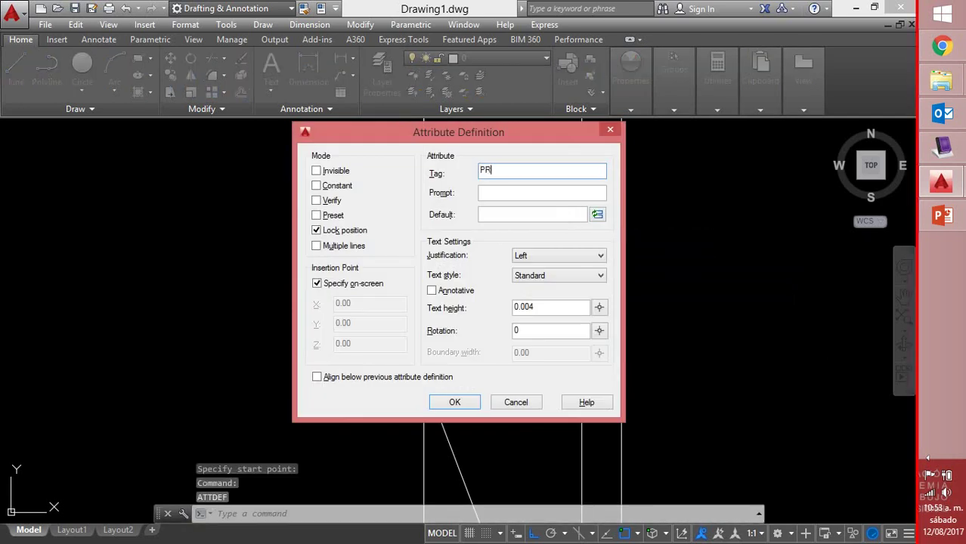
text(OYECTO)
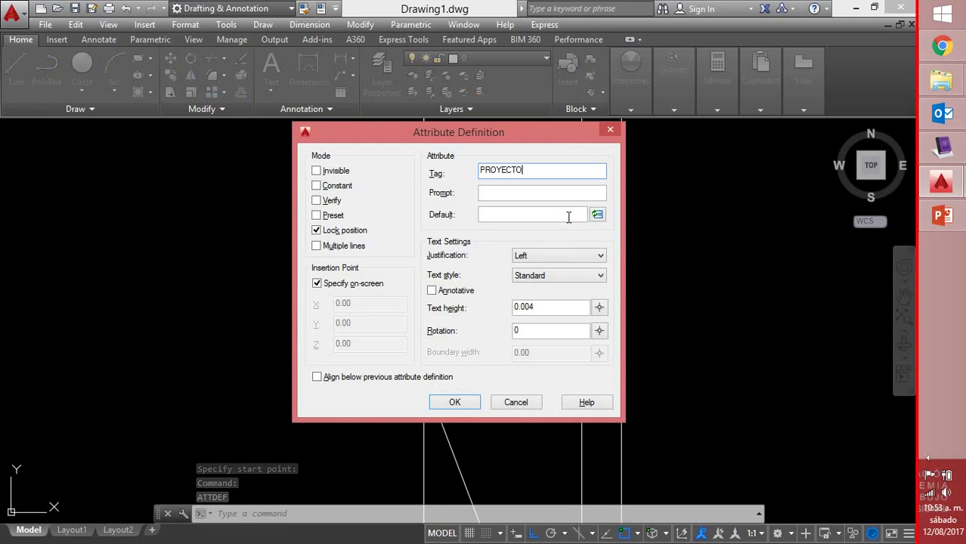
click(512, 190)
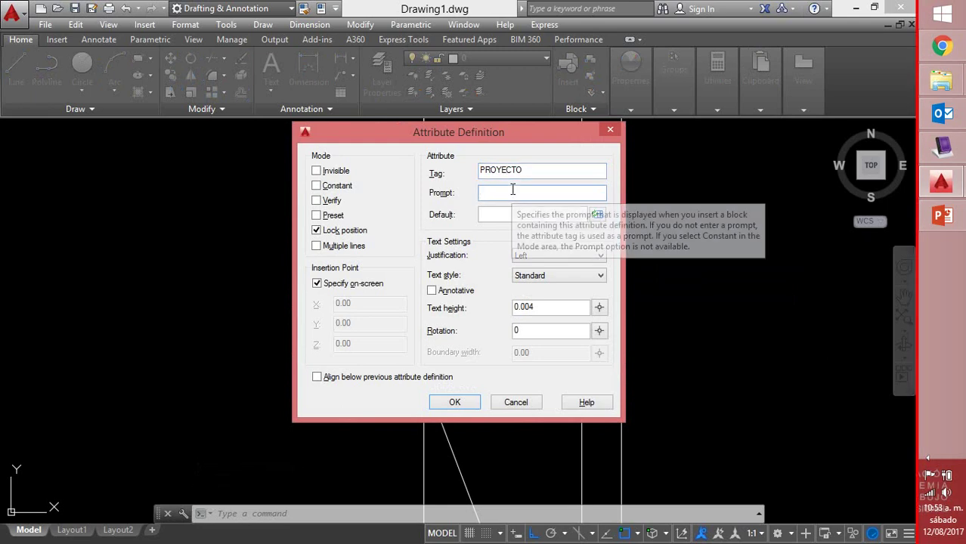
text(NOM)
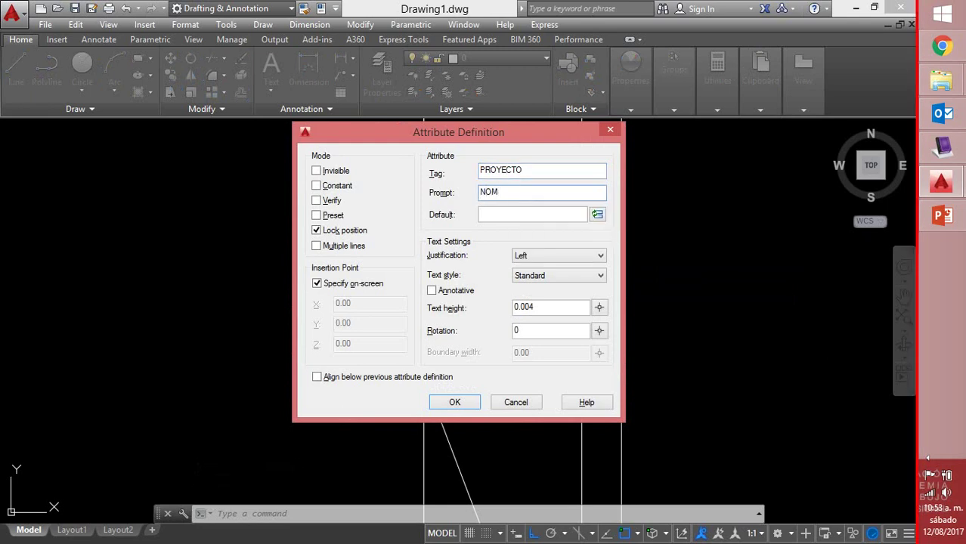
text(BRE DEL PROYECTO)
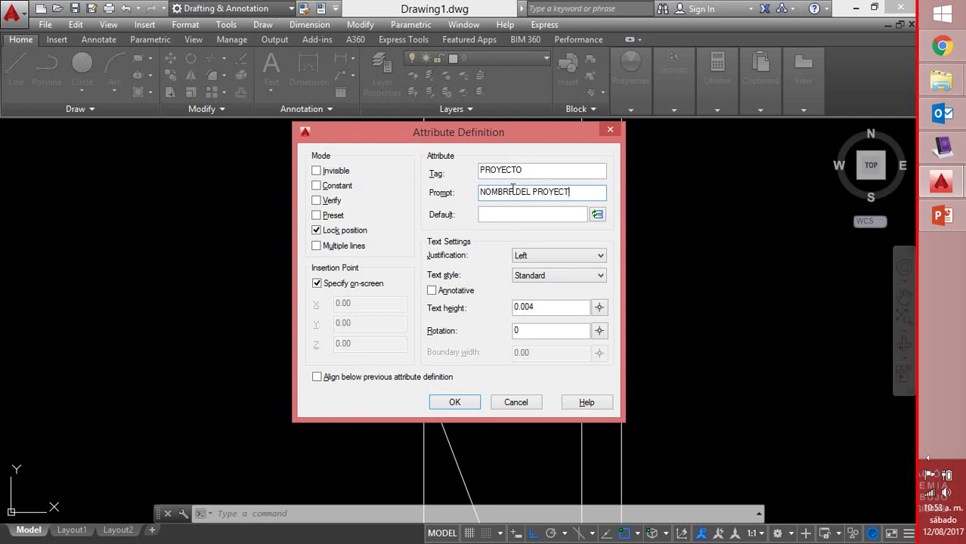
click(593, 256)
click(551, 304)
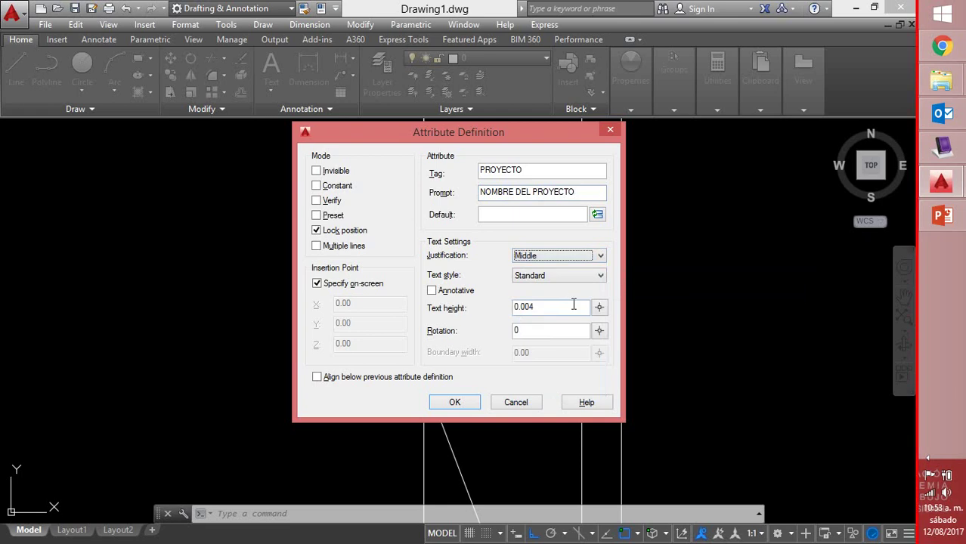
click(454, 403)
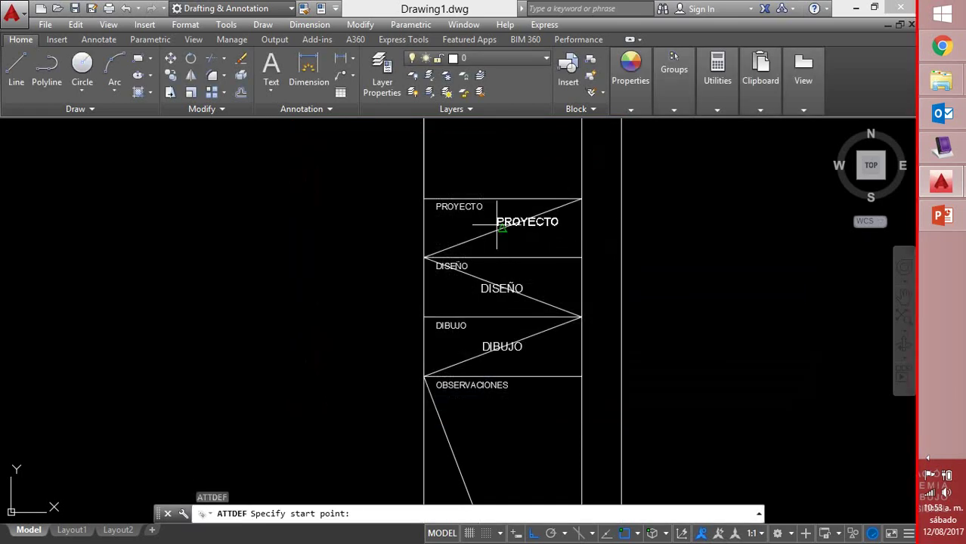
click(501, 228)
scroll(613, 217, down, 4)
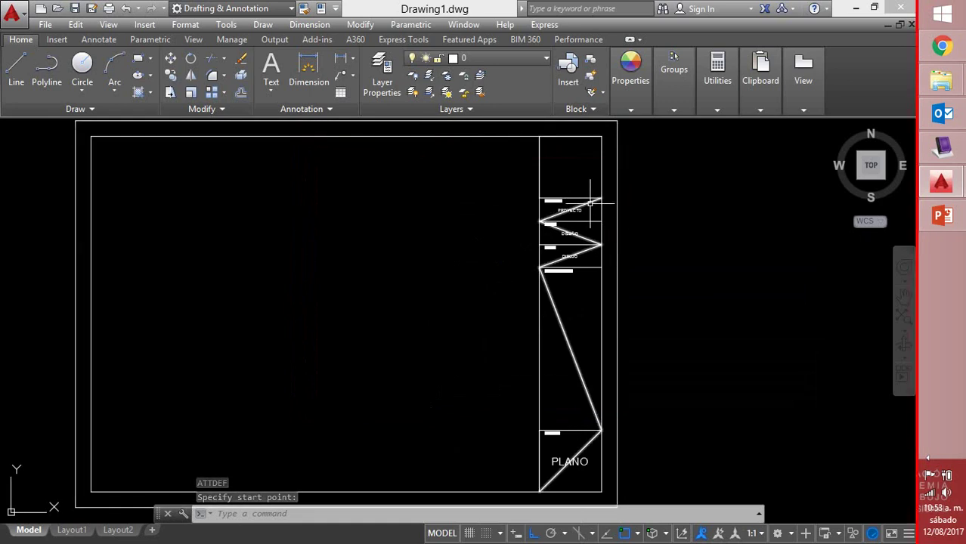
Erase the zigzag polyline crossing the title block and review the frame
click(590, 202)
key(Delete)
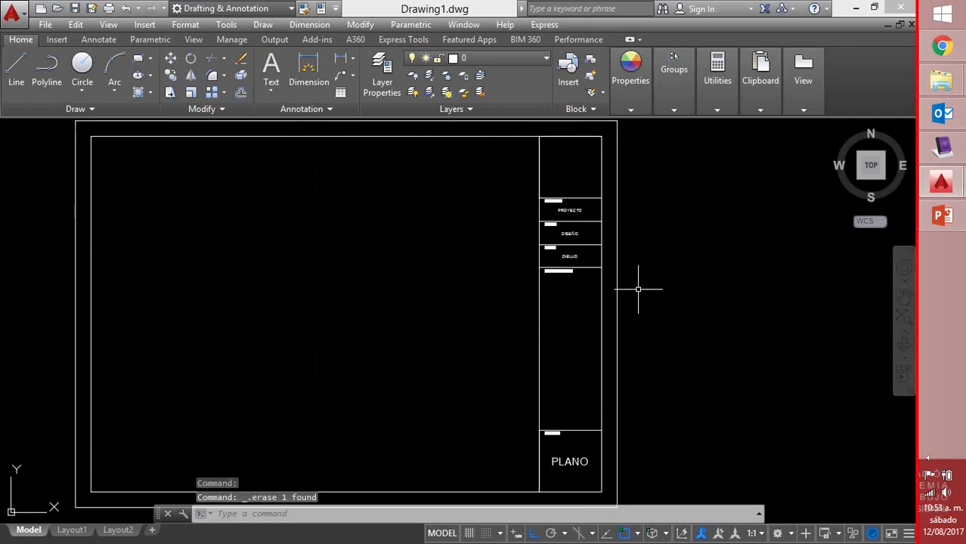
scroll(696, 308, down, 2)
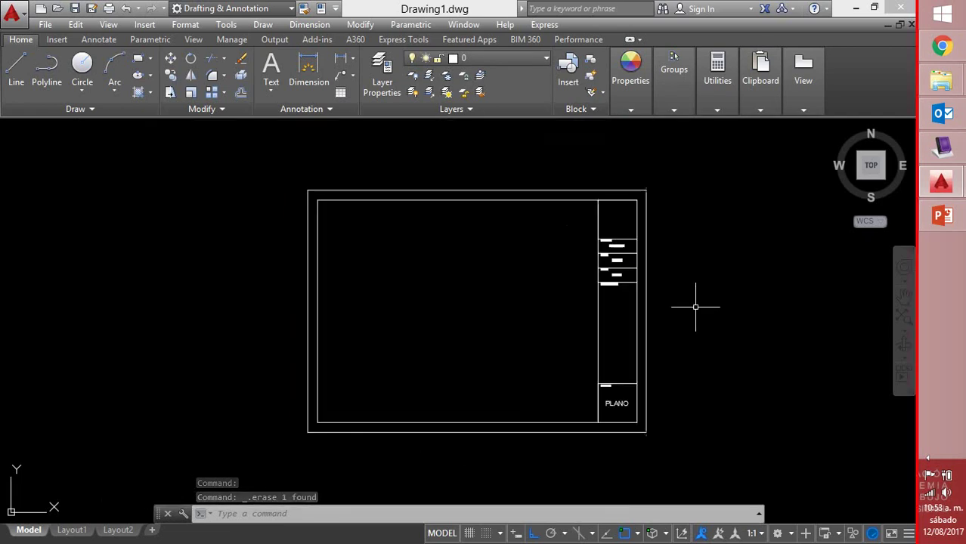
scroll(659, 269, up, 2)
scroll(654, 260, up, 3)
scroll(653, 258, down, 1)
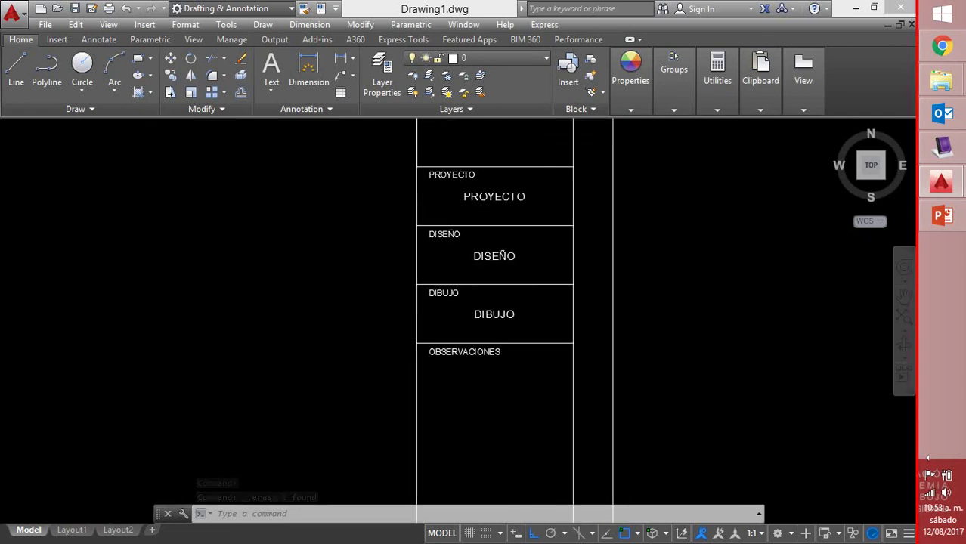
scroll(662, 269, down, 3)
middle_drag(671, 273, 614, 281)
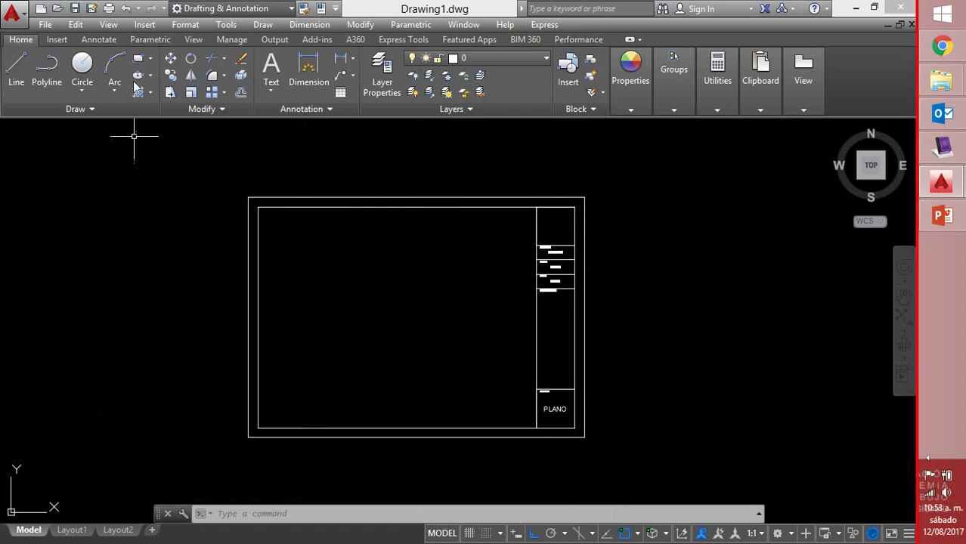
Start a new block named ROT-M with its base point at the frame's lower-left corner
click(56, 40)
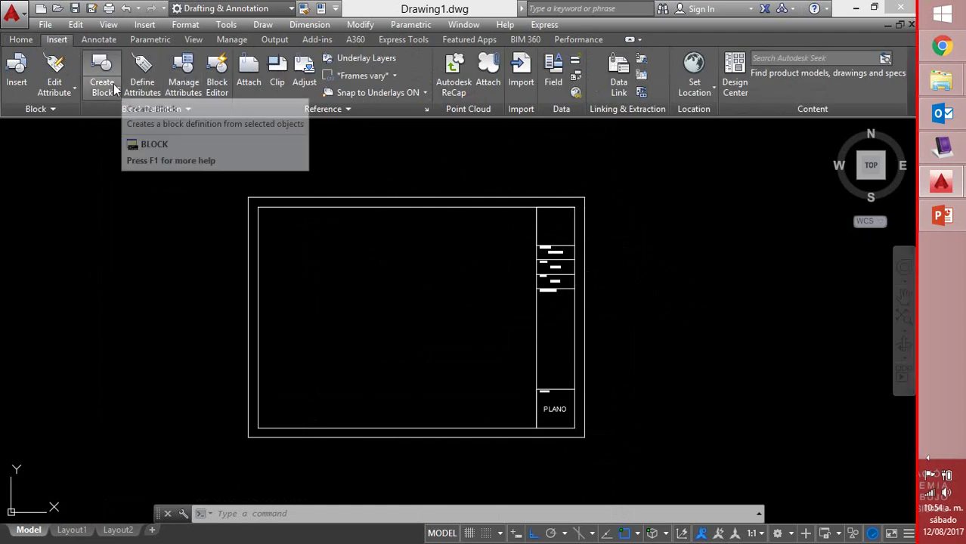
click(115, 88)
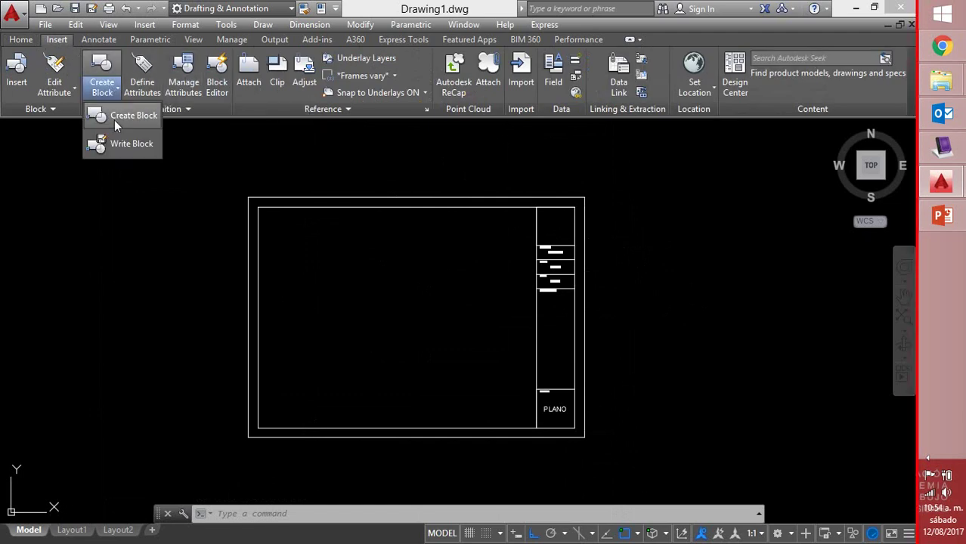
click(115, 120)
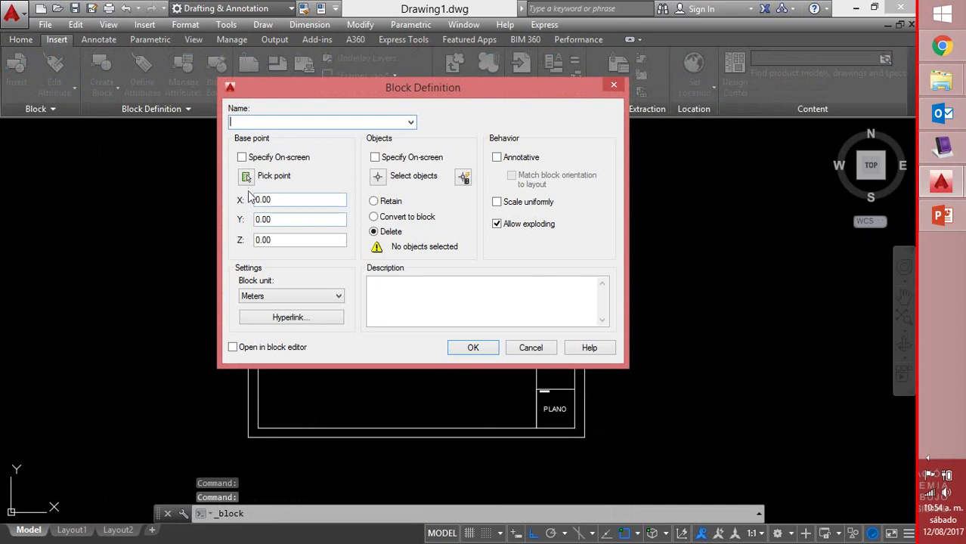
click(246, 178)
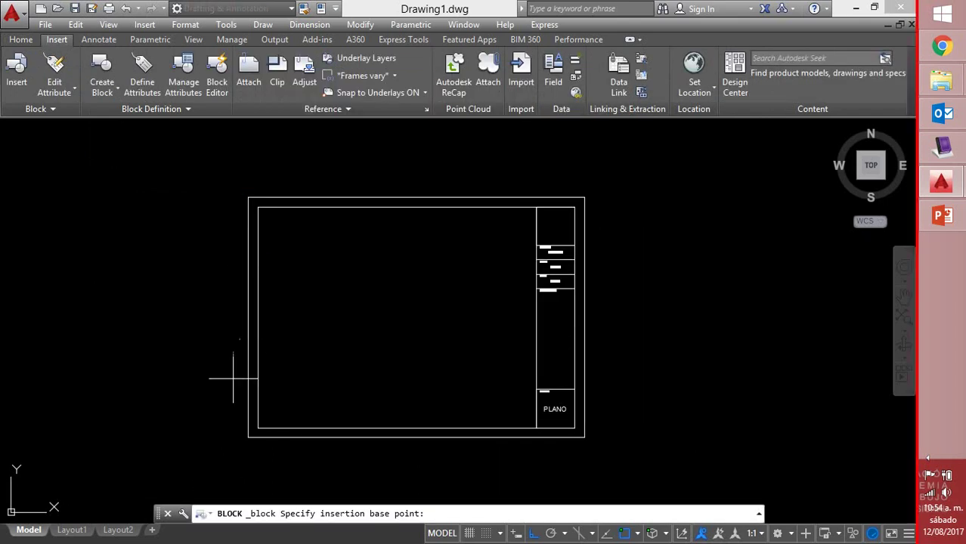
click(248, 438)
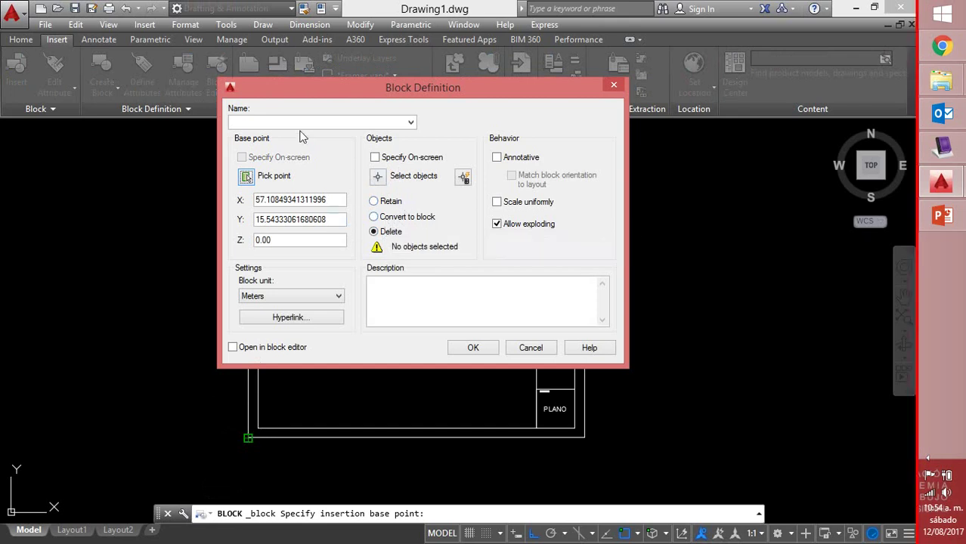
click(354, 123)
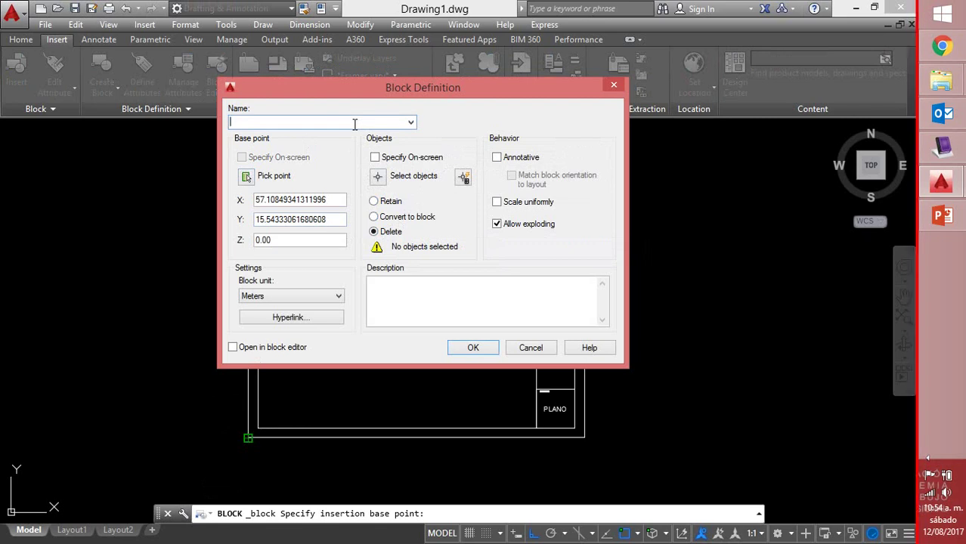
text(OT-M)
Window-select the whole frame (20 objects) and create the ROT-M block
click(379, 176)
click(198, 170)
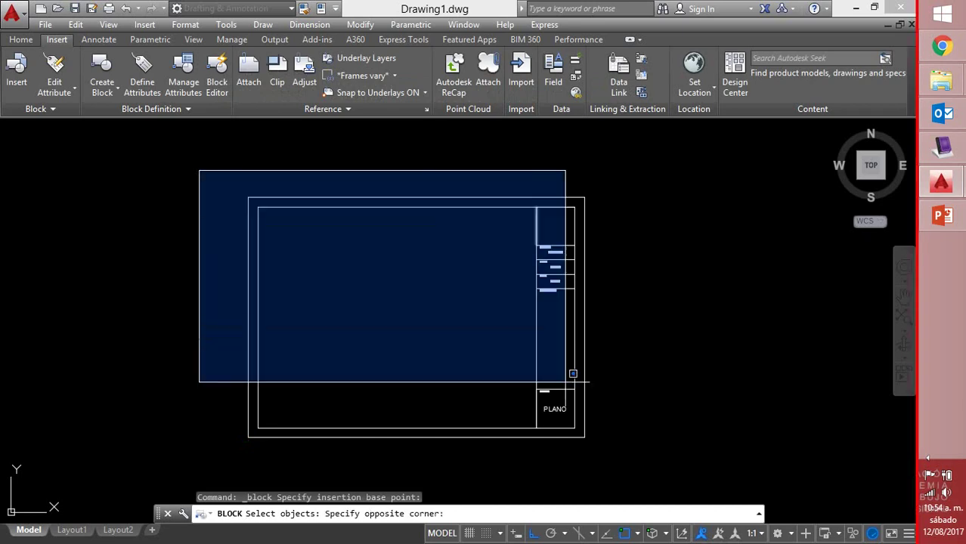
click(611, 439)
key(Return)
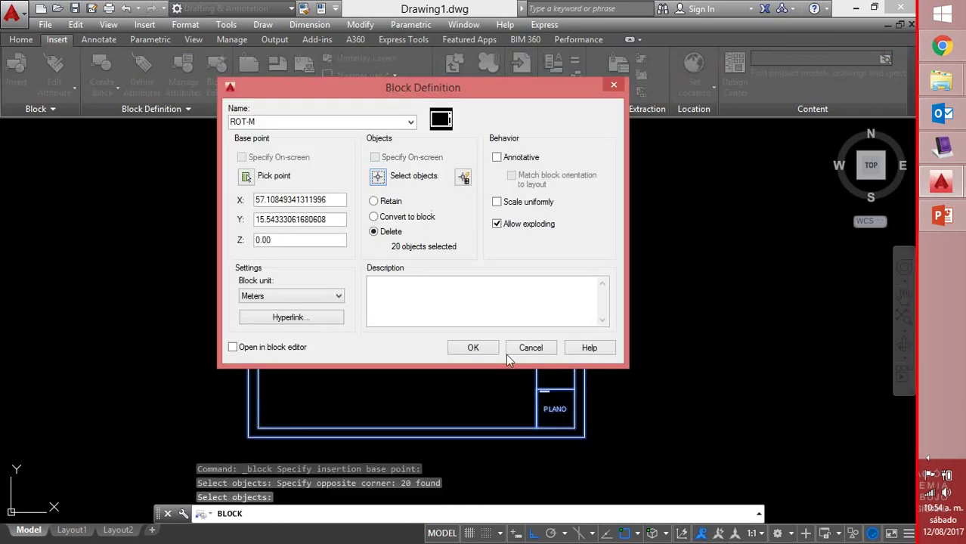
click(473, 347)
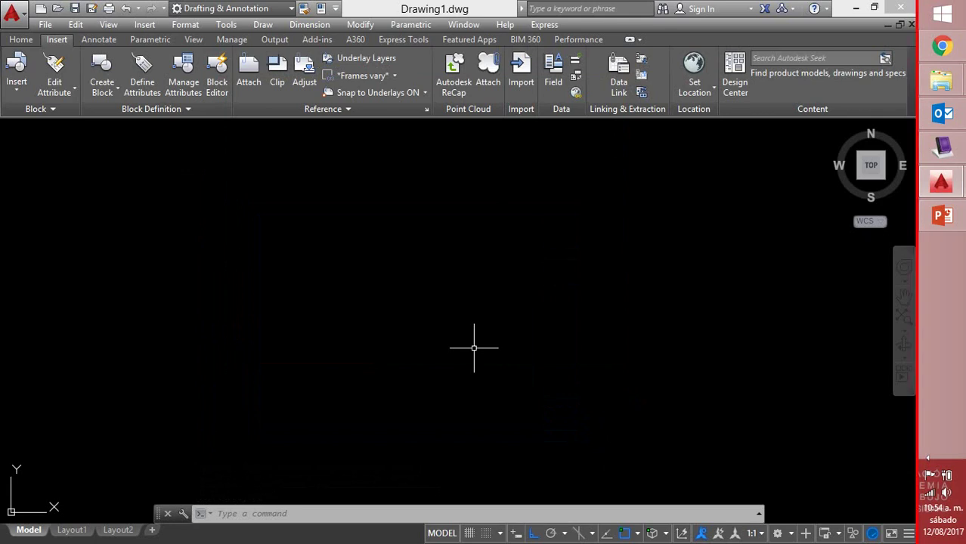
click(17, 85)
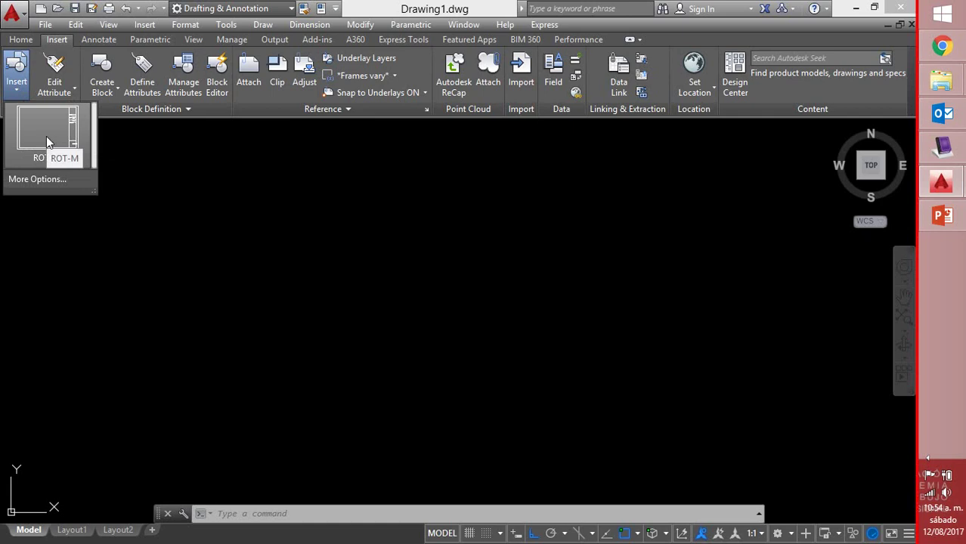
Insert ROT-M with project VIVIENDA 254, the designer's and drafter's names, and number 1/8
click(263, 414)
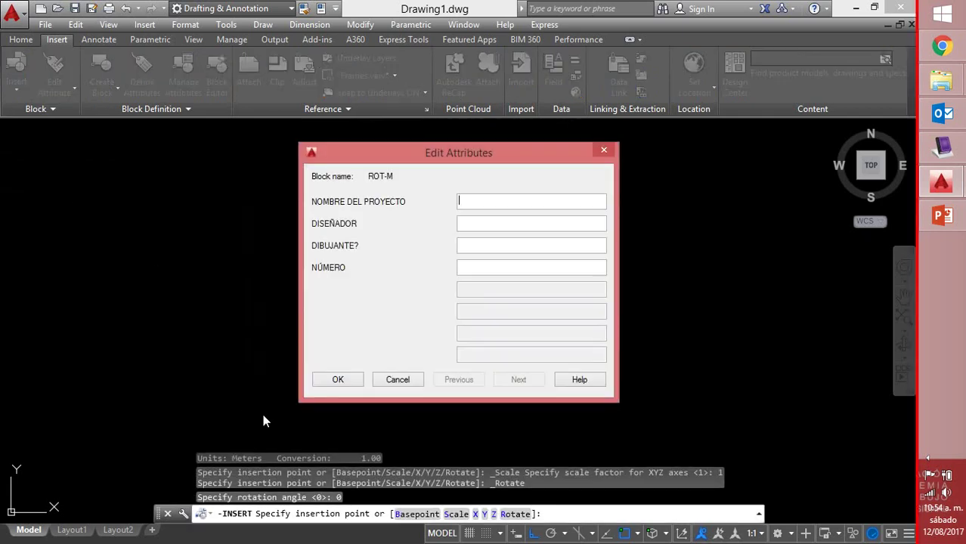
text(IVIENDA 254)
click(465, 220)
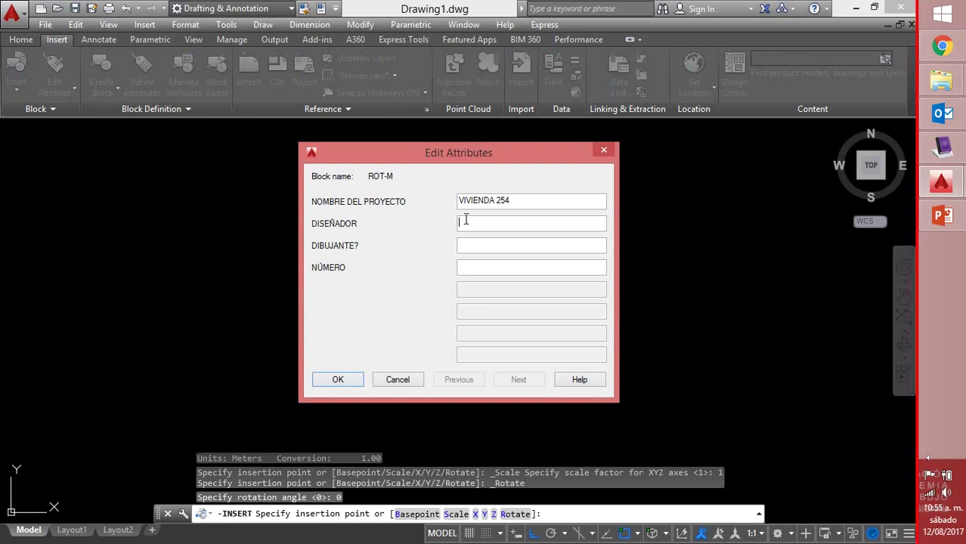
click(517, 245)
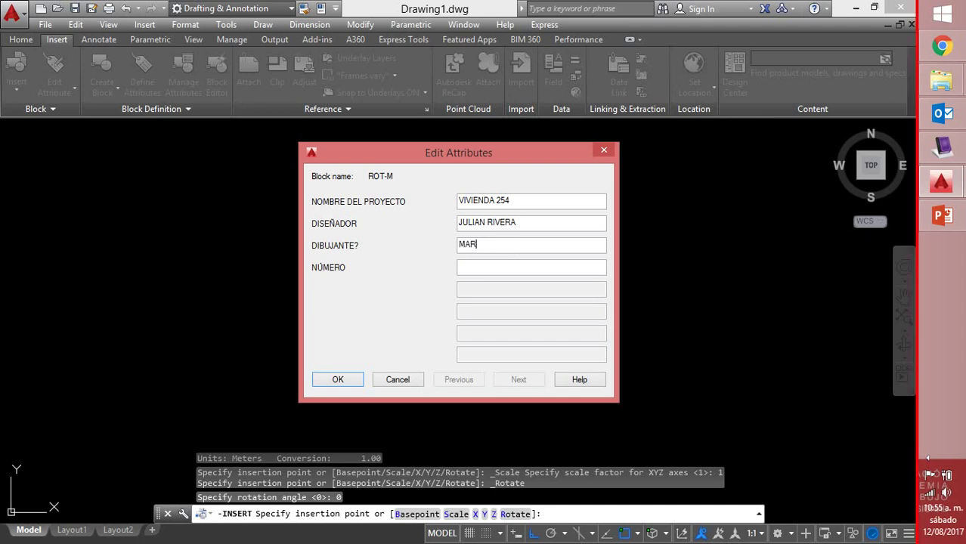
click(338, 380)
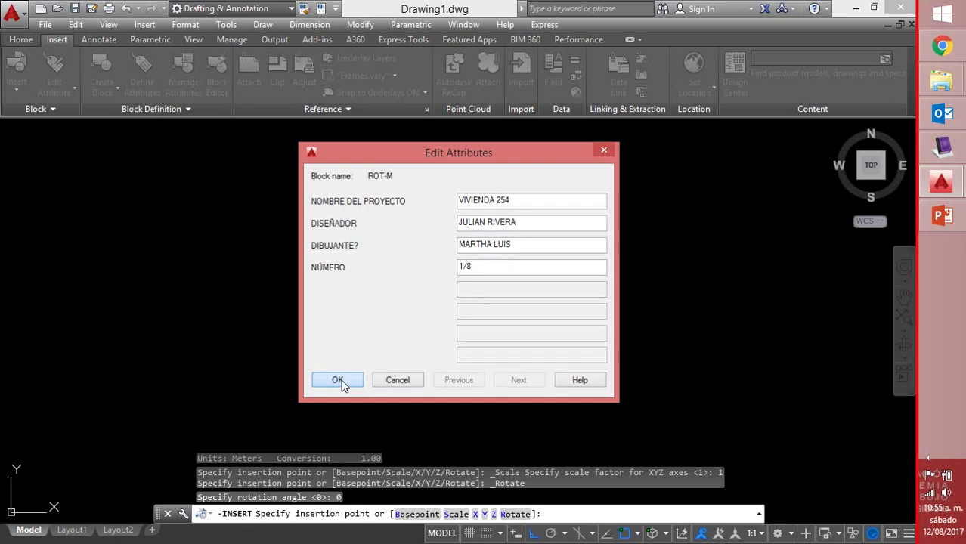
scroll(537, 260, up, 7)
scroll(537, 261, up, 4)
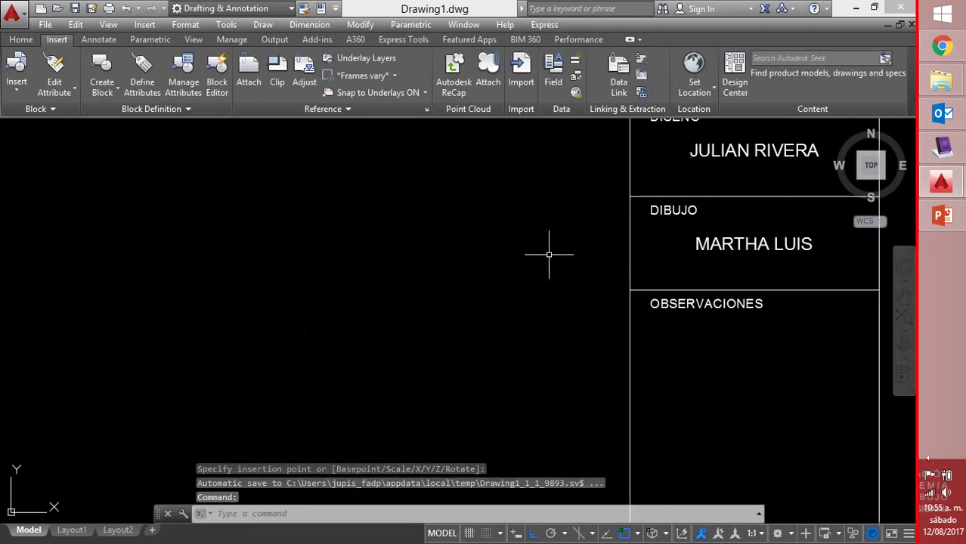
mouse_move(548, 255)
middle_down()
mouse_move(552, 349)
mouse_move(526, 371)
middle_up()
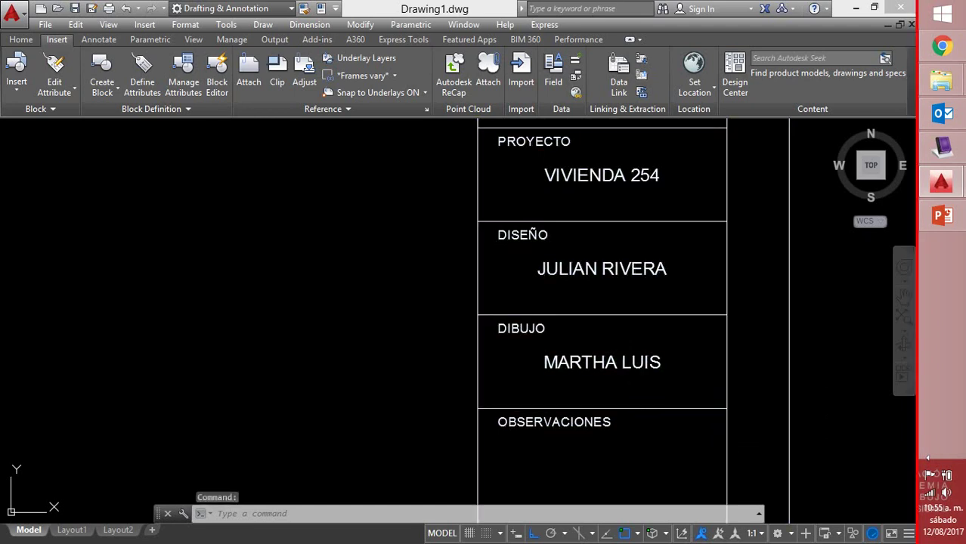
double_click(625, 369)
Move the attribute editor aside and correct the end of the drafter's name in the DIBUJO value
drag(529, 178, 356, 171)
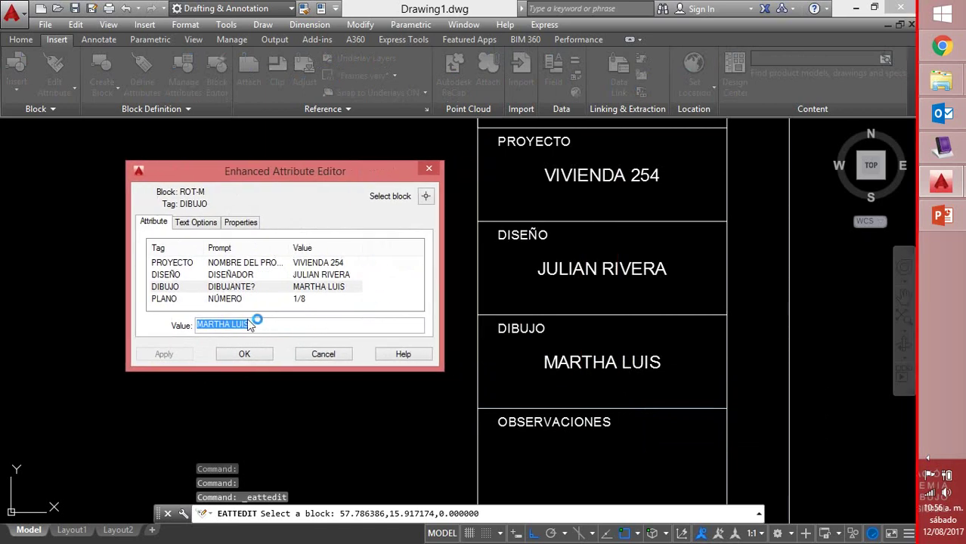
drag(256, 322, 234, 331)
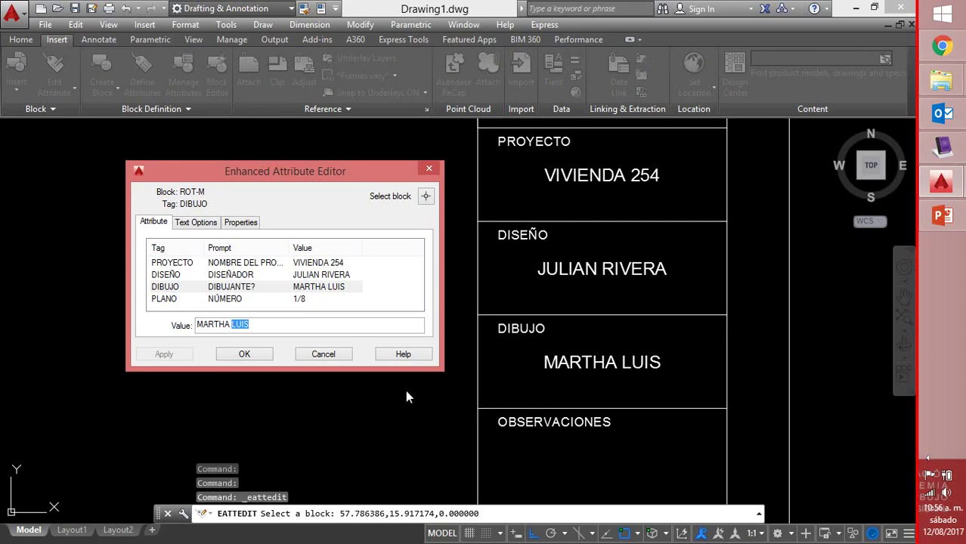
text(L)
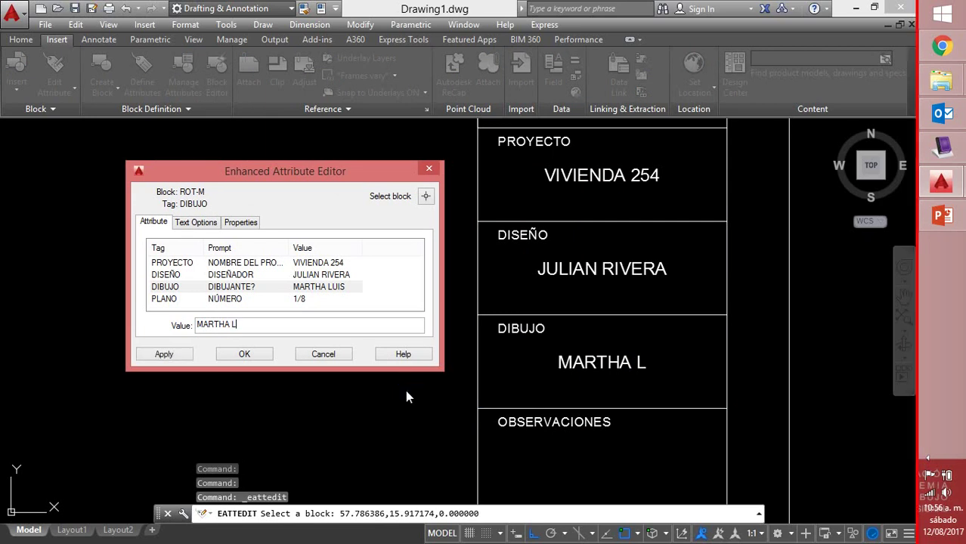
text(UIS)
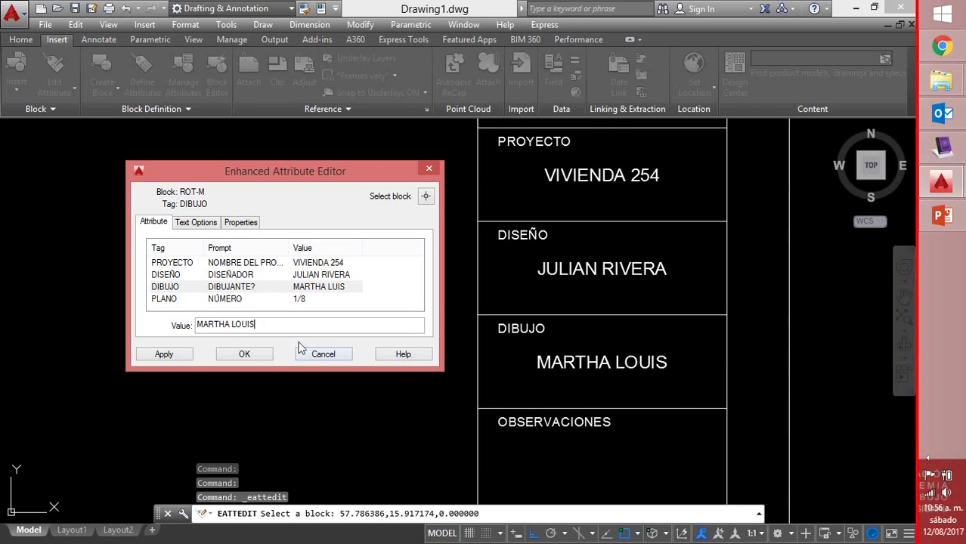
Change the DIBUJO attribute's text height from 0.004 to 0.005, apply, and confirm
click(212, 229)
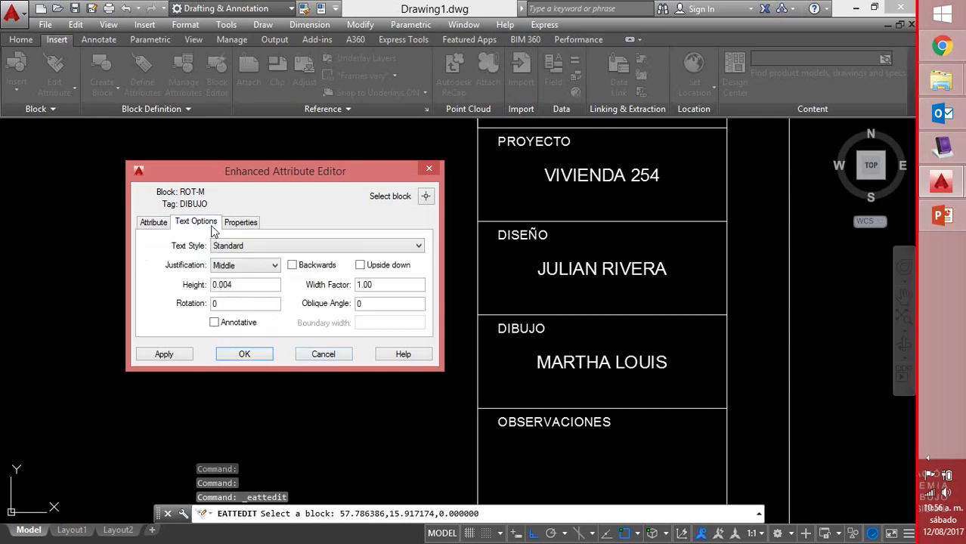
click(264, 284)
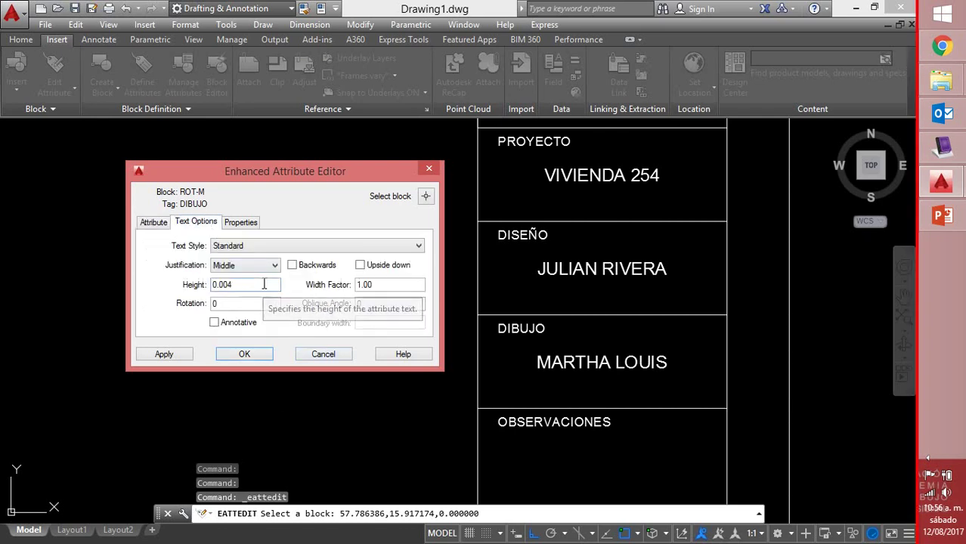
key(BackSpace)
text(5)
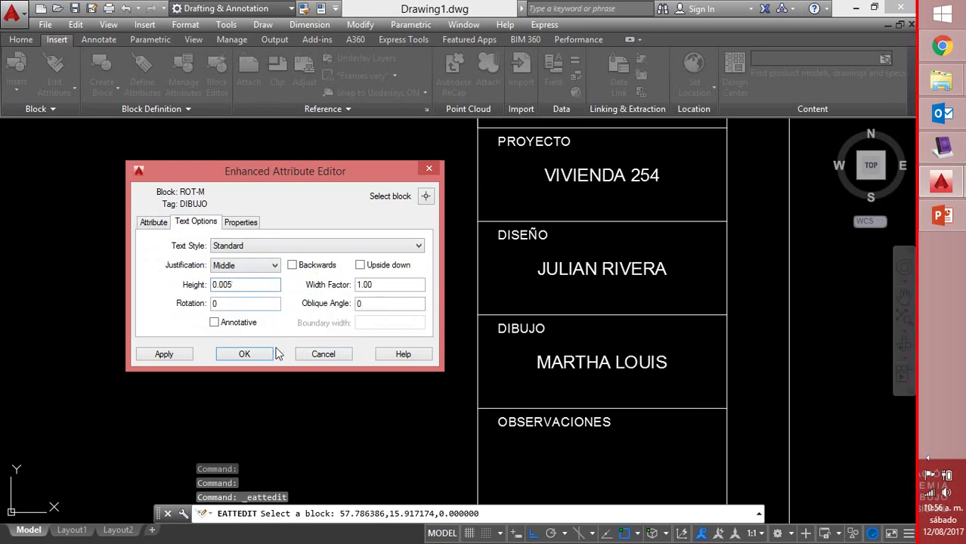
click(168, 356)
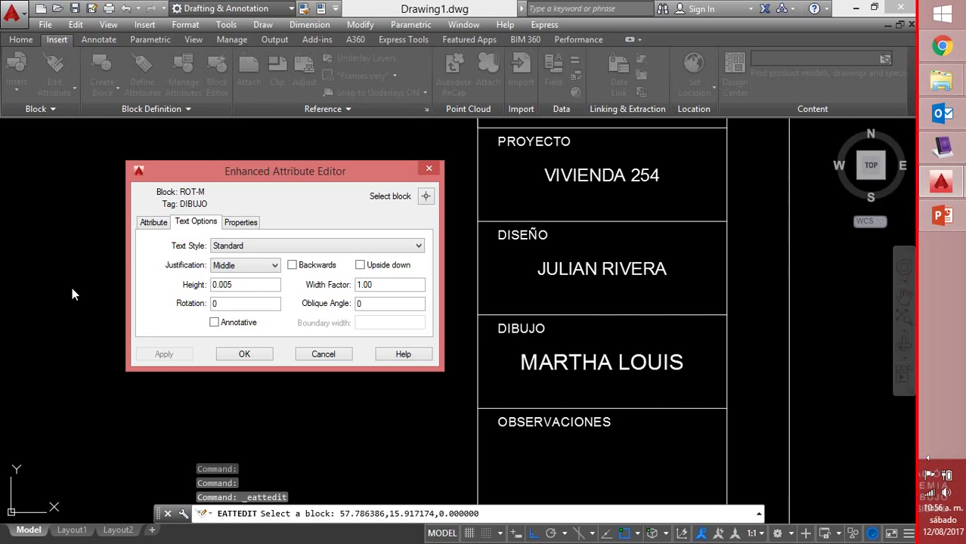
click(244, 357)
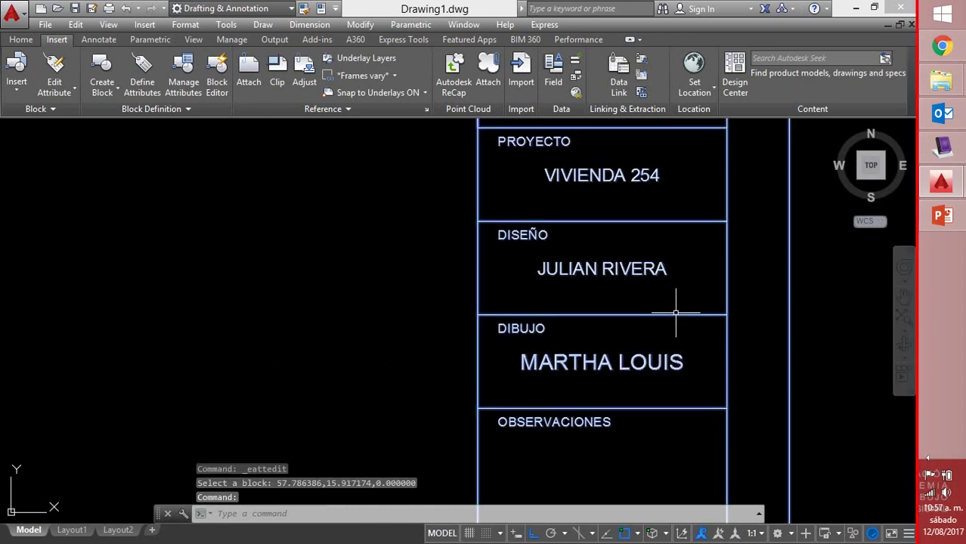
double_click(675, 312)
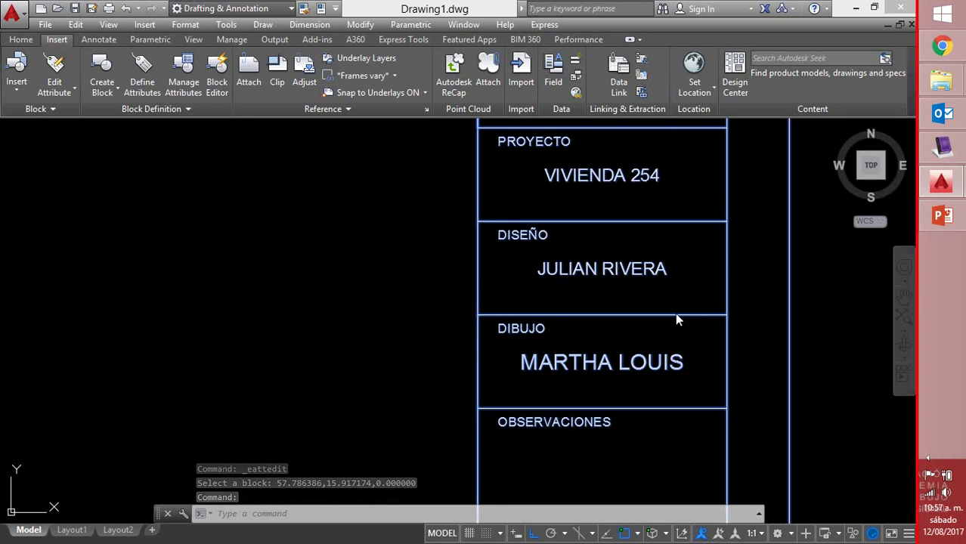
key(Escape)
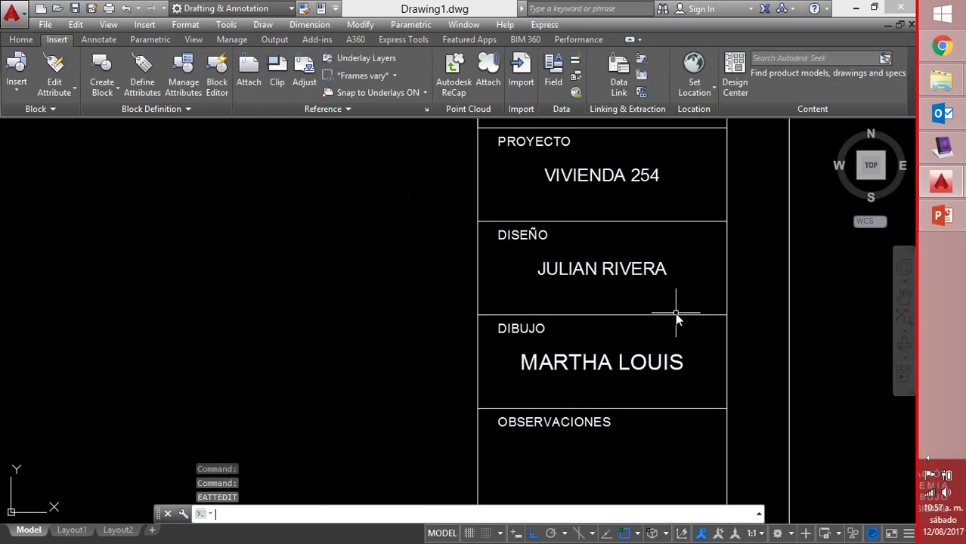
text(x)
key(Return)
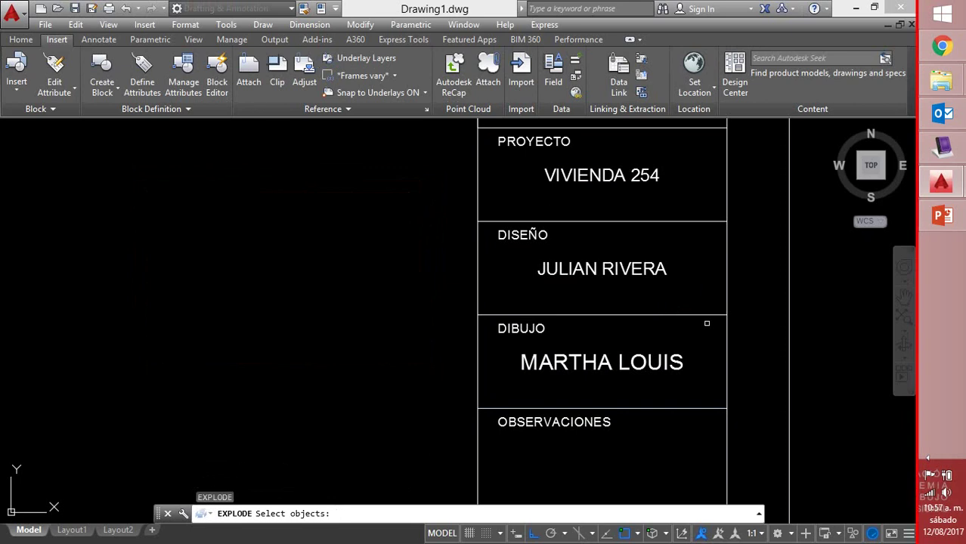
click(706, 323)
click(677, 312)
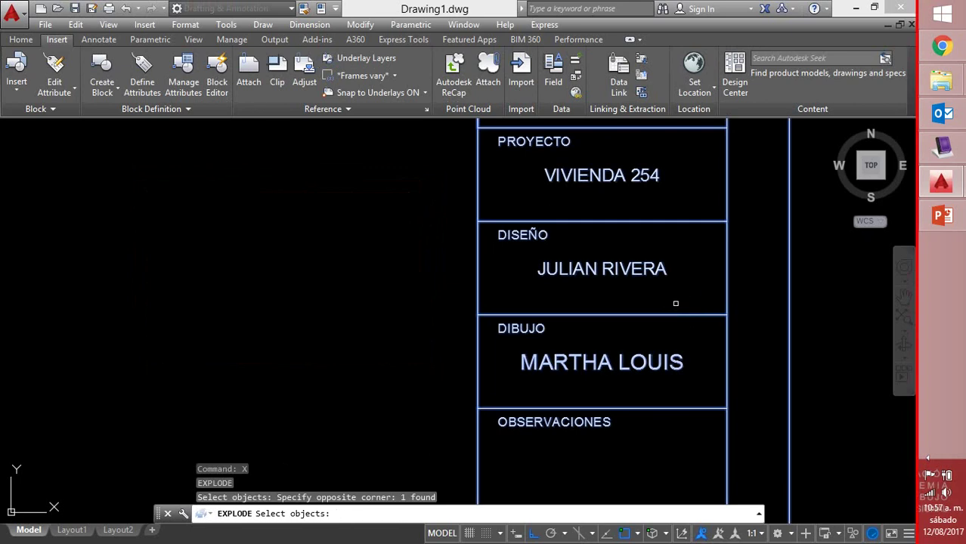
text(x)
key(Return)
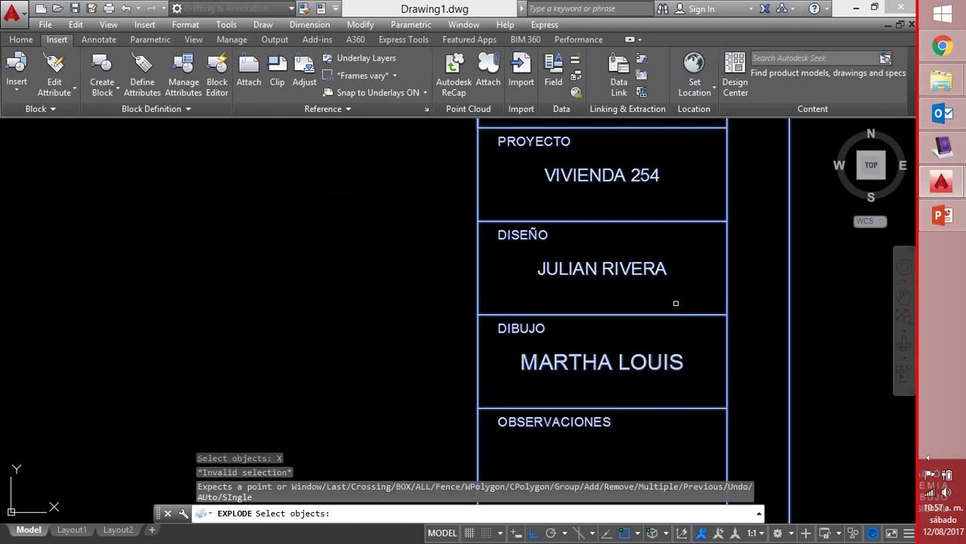
click(676, 302)
key(Return)
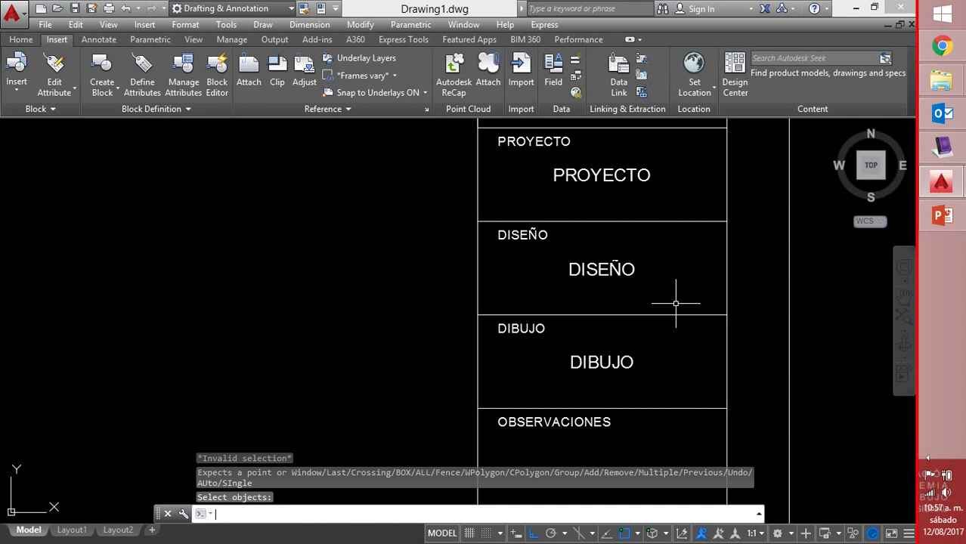
text(u)
key(Return)
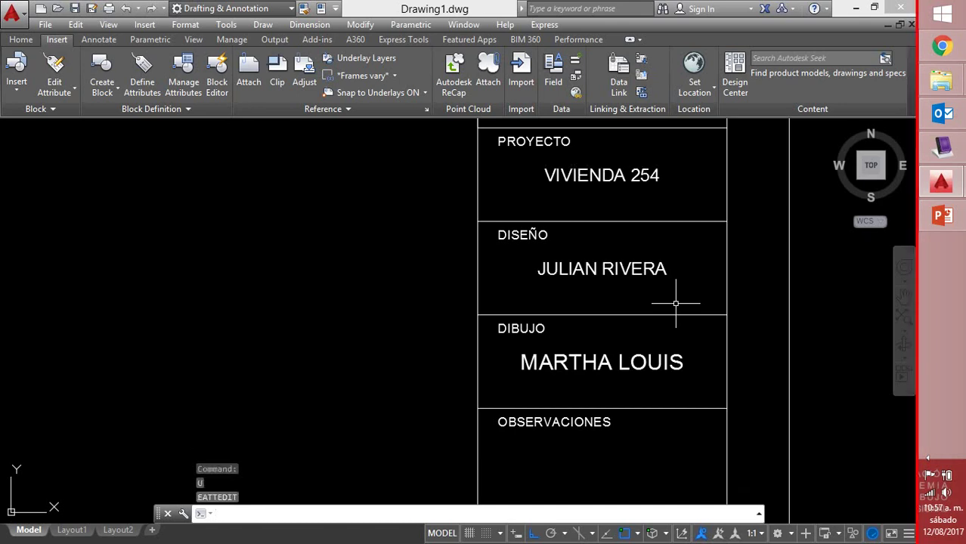
scroll(546, 239, down, 4)
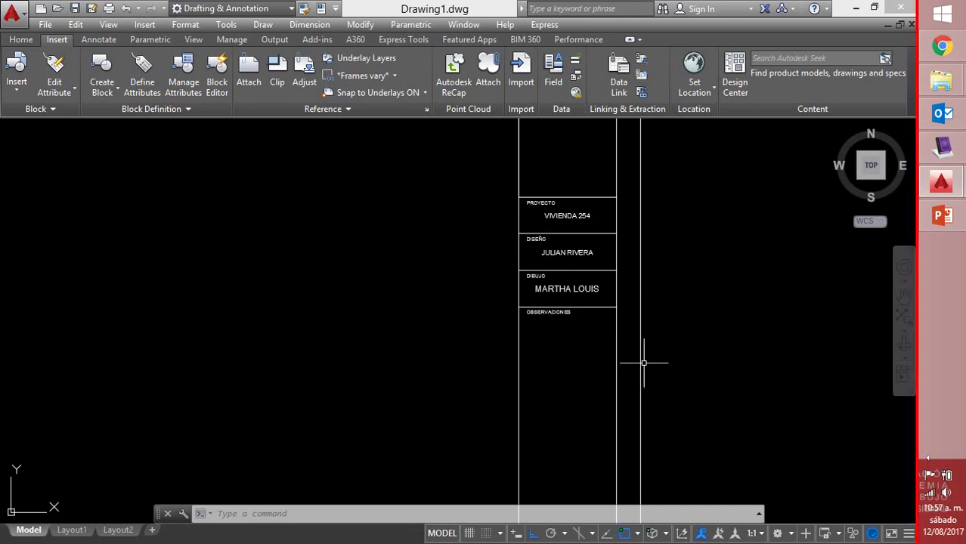
scroll(642, 362, down, 4)
mouse_move(644, 314)
middle_down()
mouse_move(515, 280)
mouse_move(351, 278)
middle_up()
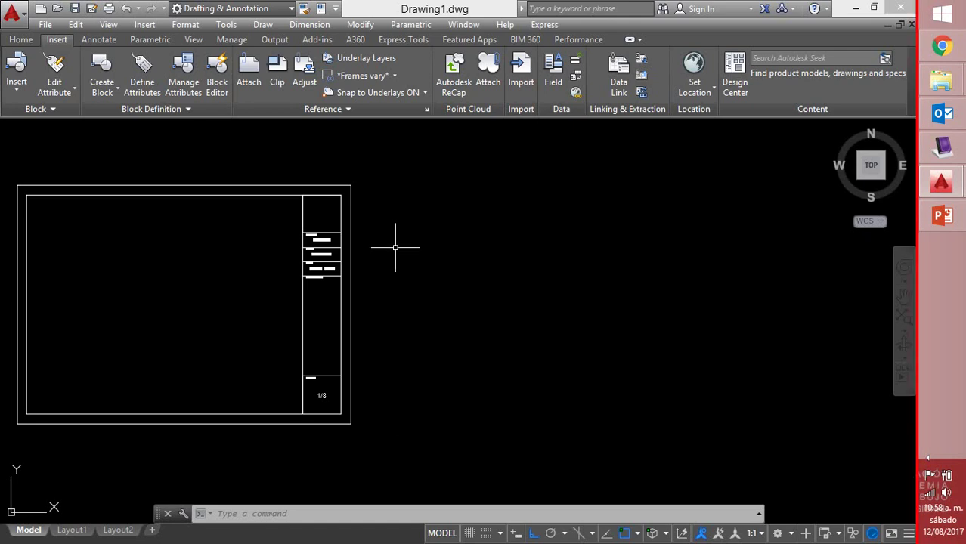
mouse_move(395, 247)
middle_down()
mouse_move(496, 233)
mouse_move(541, 260)
middle_up()
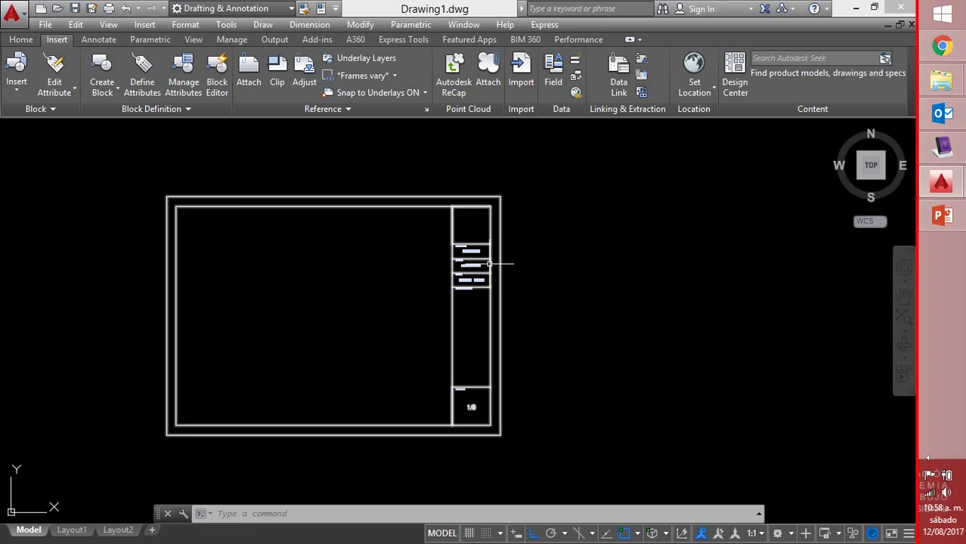
click(489, 265)
key(Escape)
double_click(490, 270)
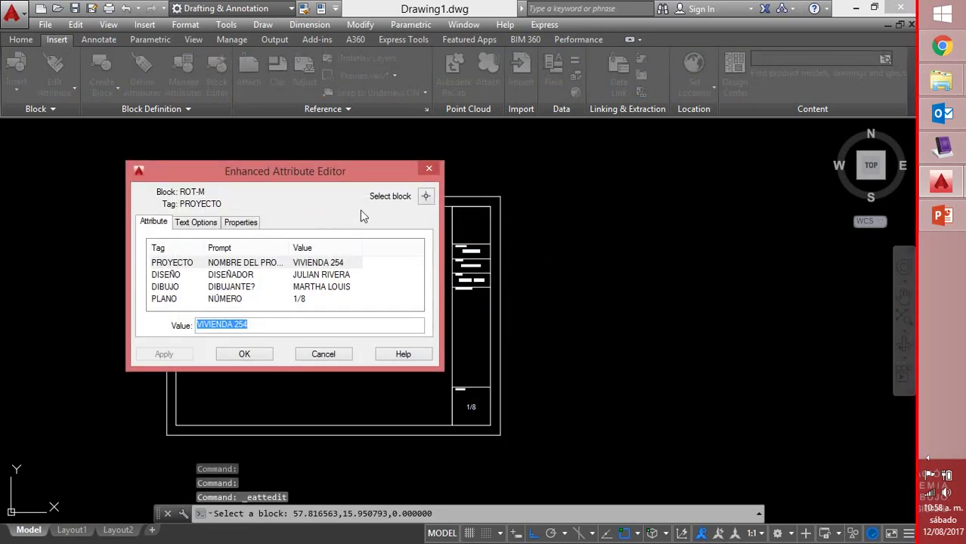
click(429, 168)
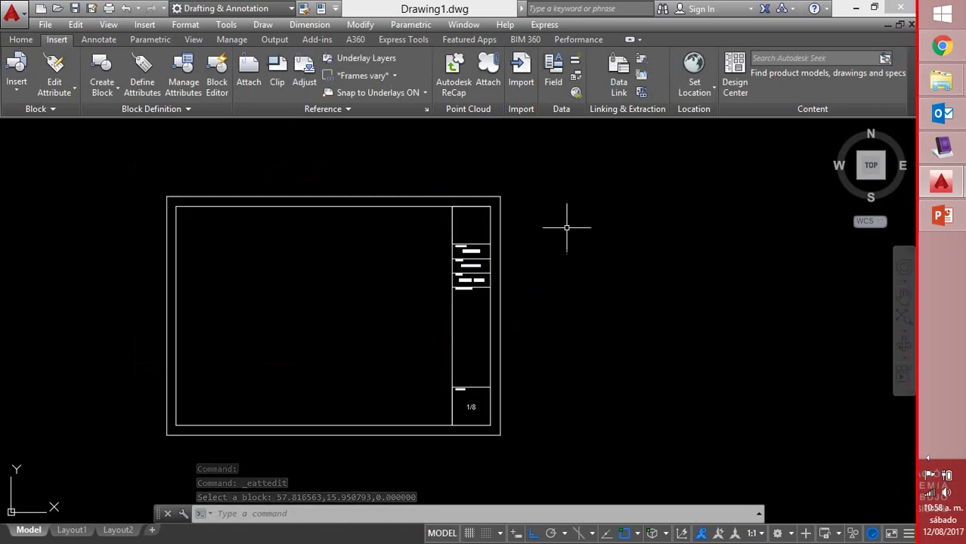
click(499, 237)
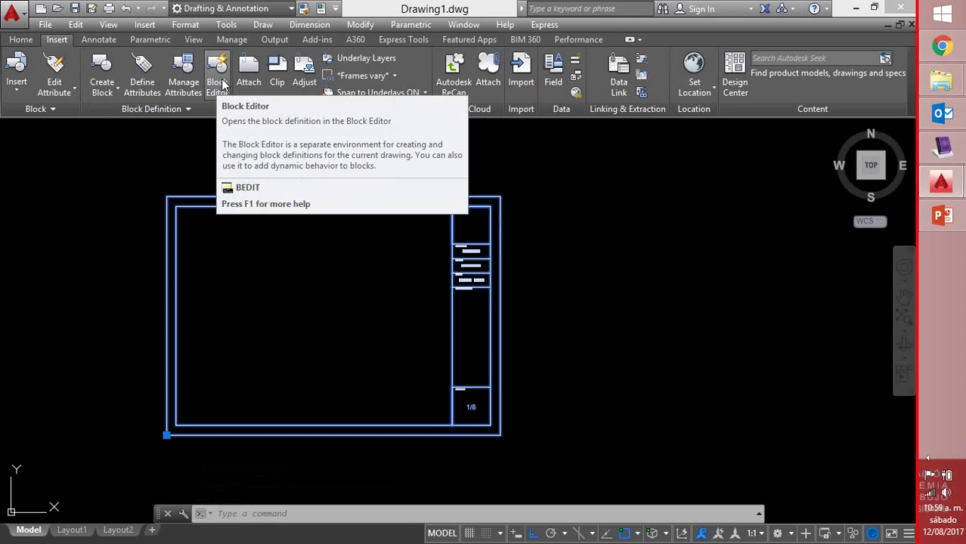
Launch the Block Editor from the Insert tab and pick ROT-M as the definition to edit
click(217, 83)
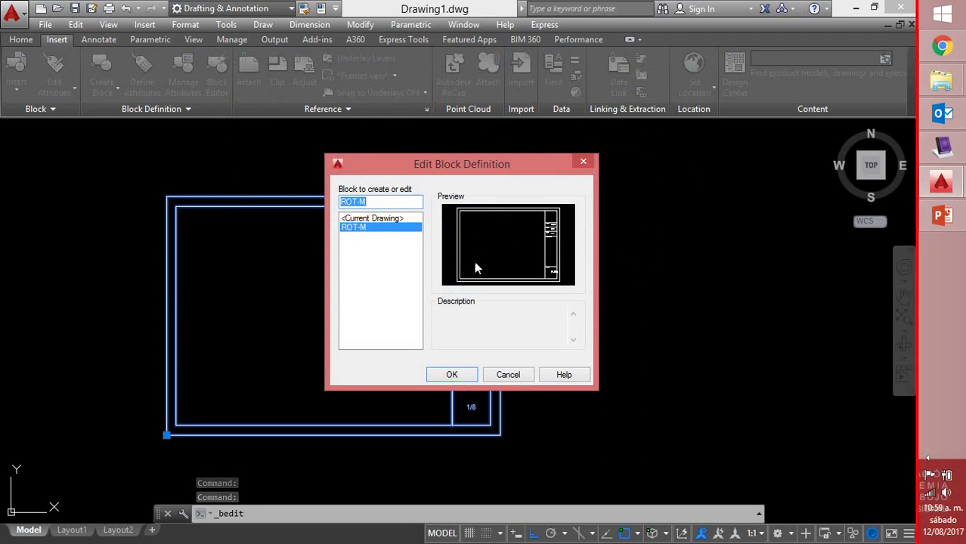
click(454, 374)
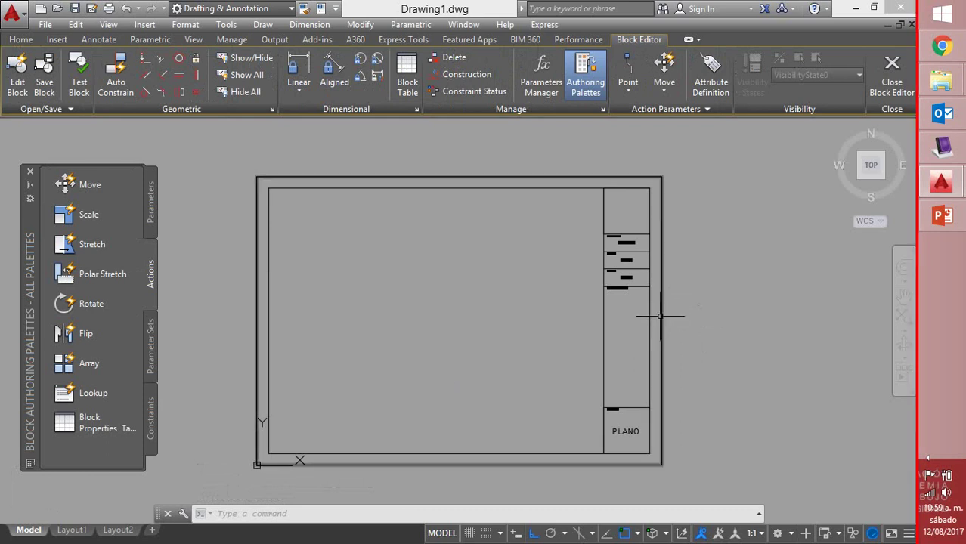
Set the ROT-M outer border polyline's colour to Green in Properties
click(660, 316)
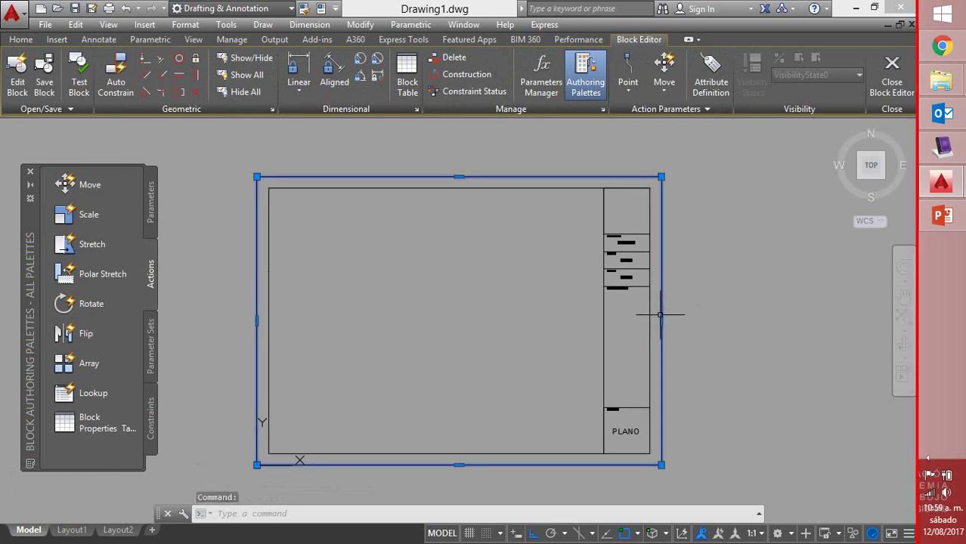
right_click(660, 318)
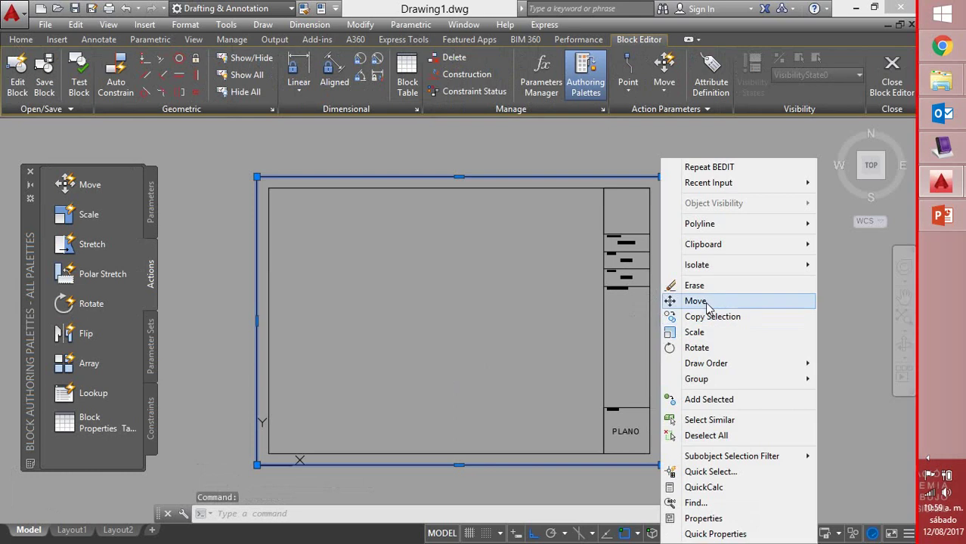
click(718, 518)
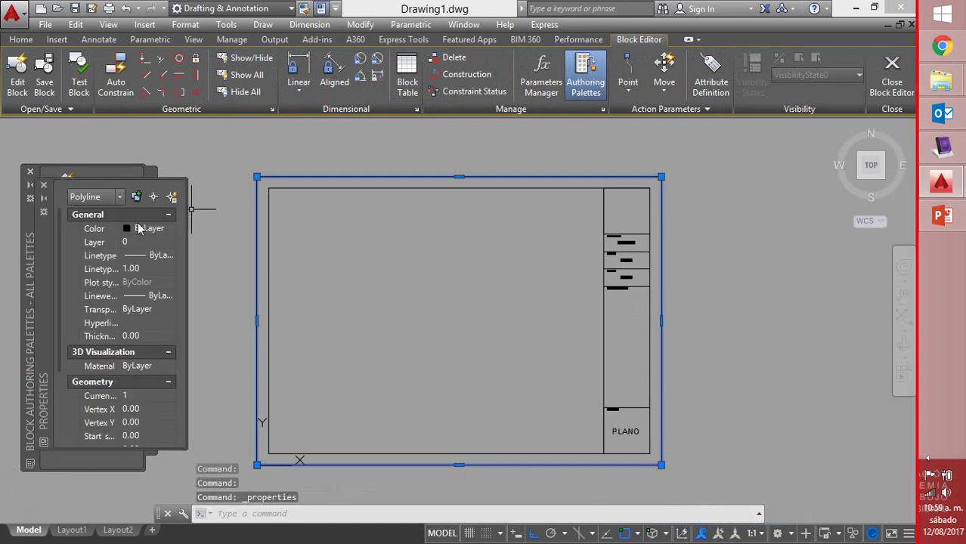
click(129, 233)
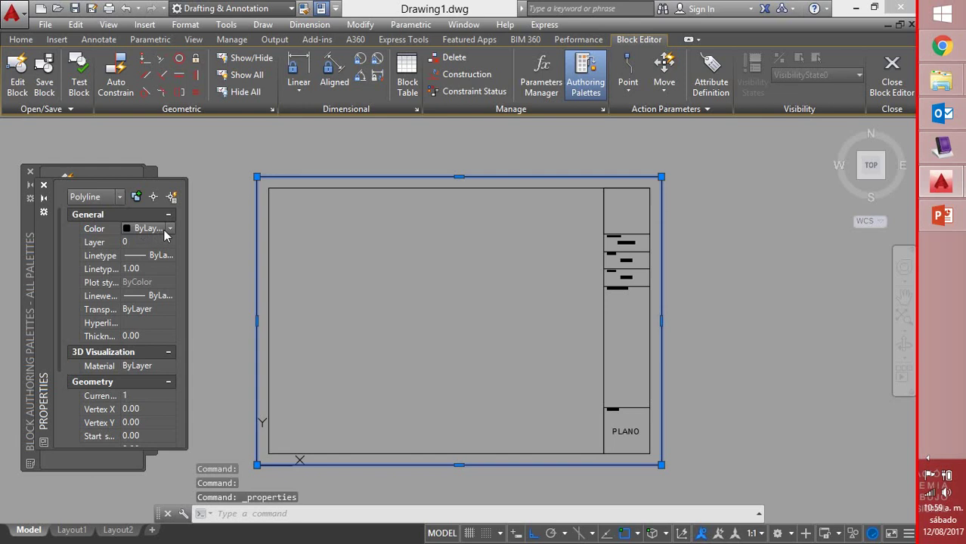
click(169, 229)
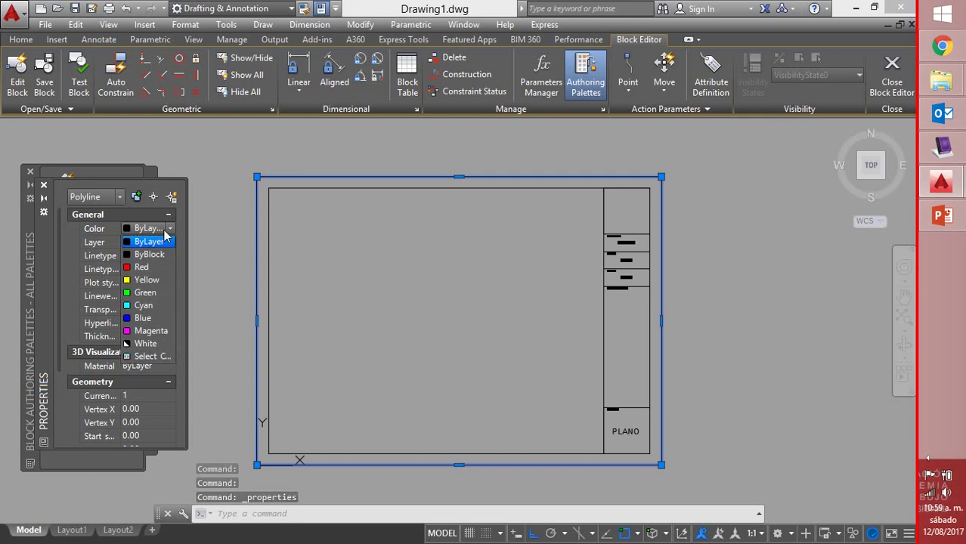
click(146, 293)
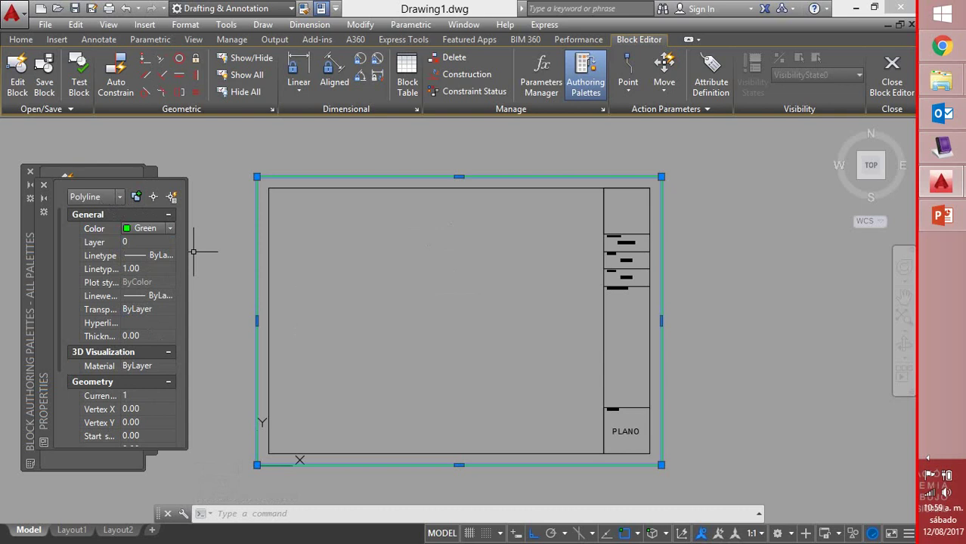
Close the Block Editor, saving the changes to ROT-M
click(30, 179)
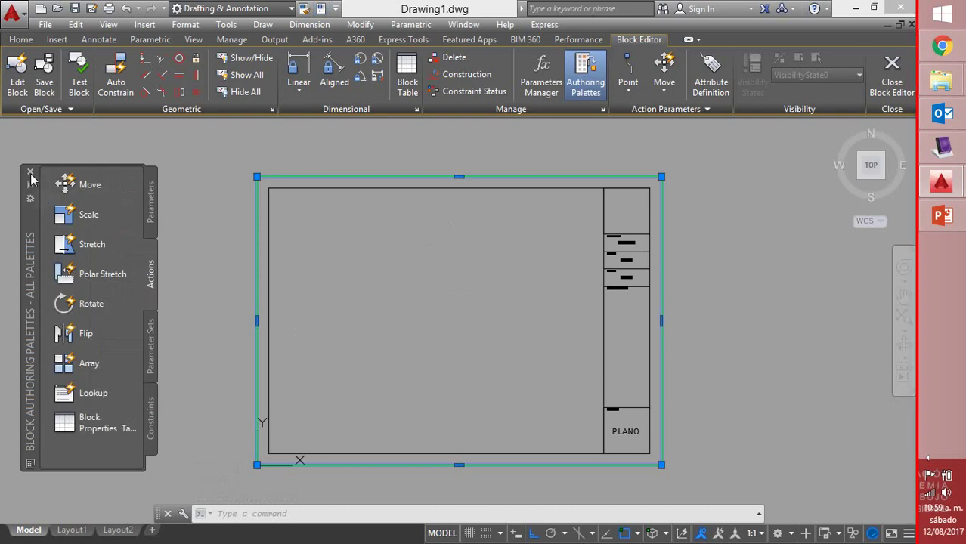
click(895, 71)
click(412, 254)
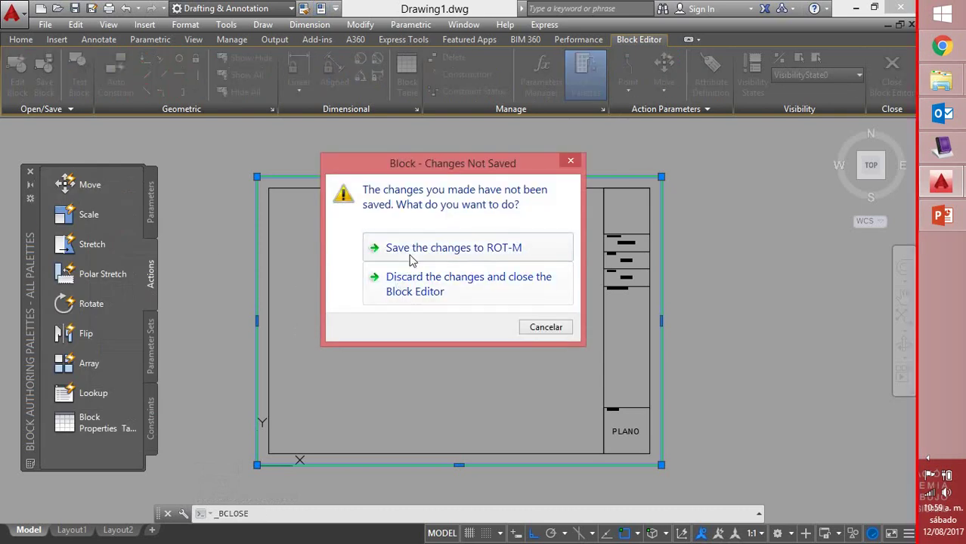
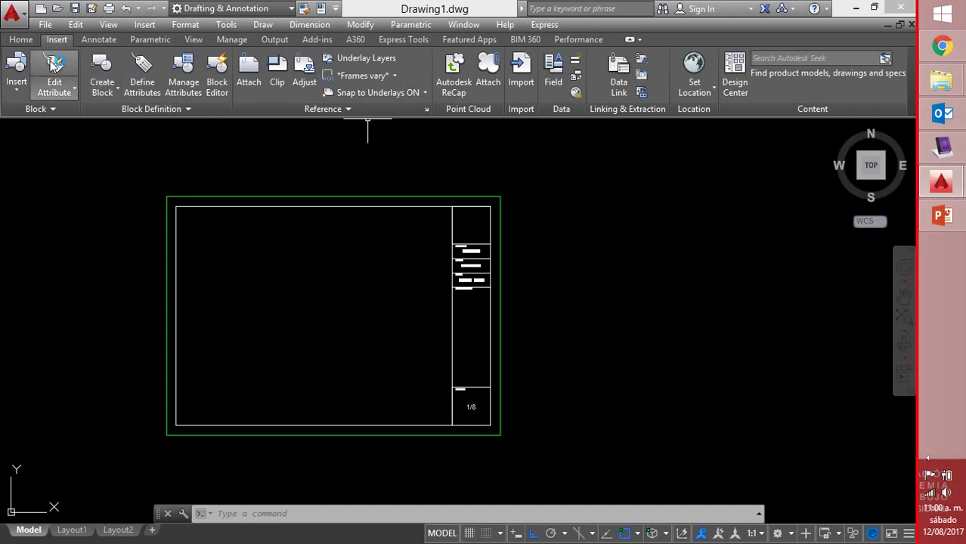
In Layer Properties, create a MUROS layer coloured magenta
click(21, 40)
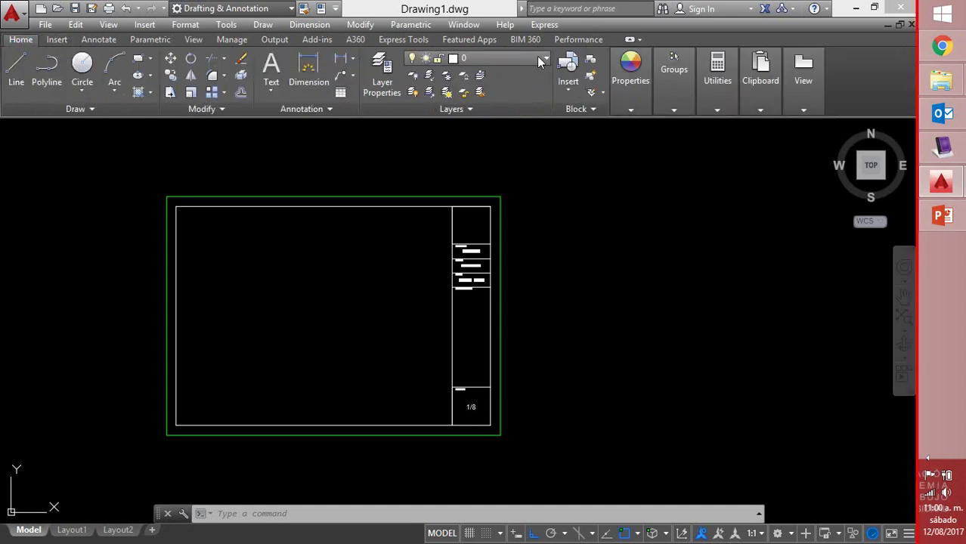
click(379, 79)
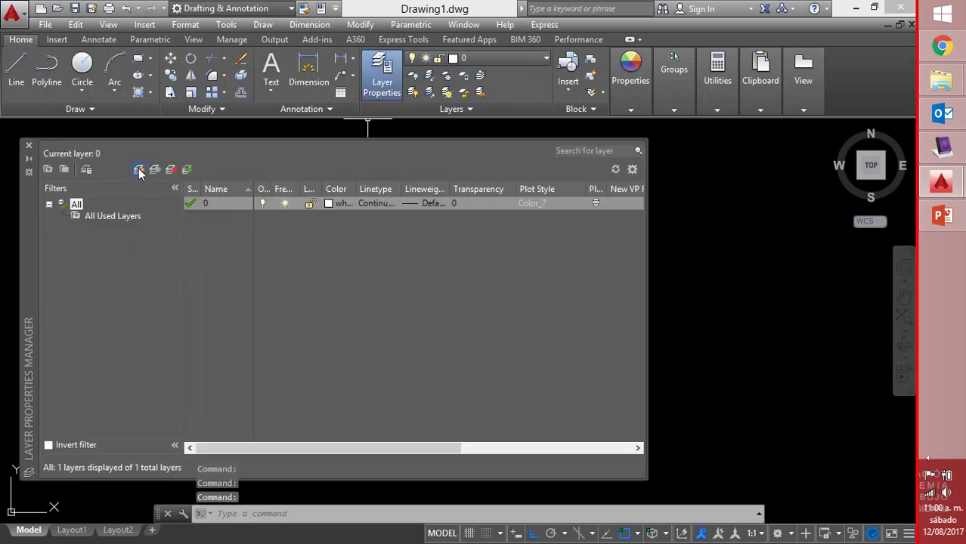
click(139, 170)
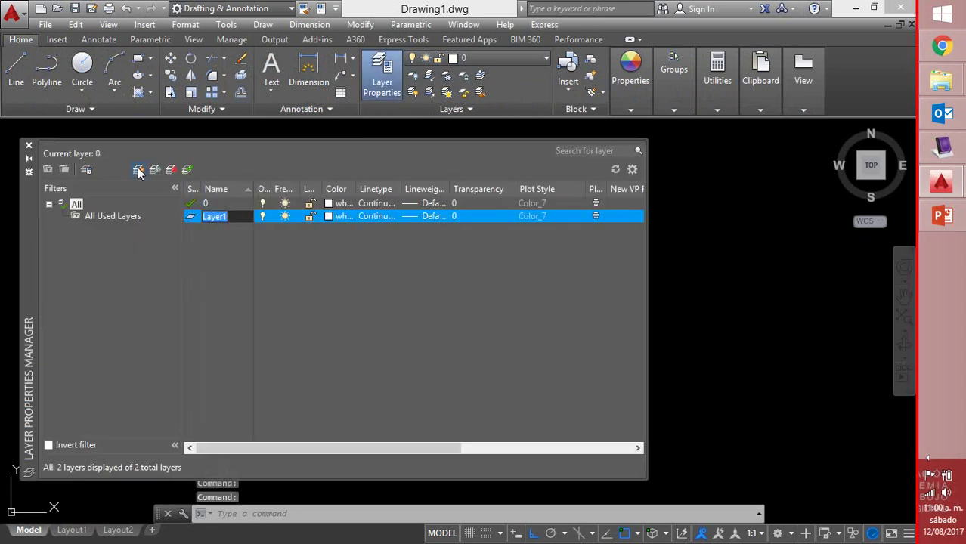
text(MUROS)
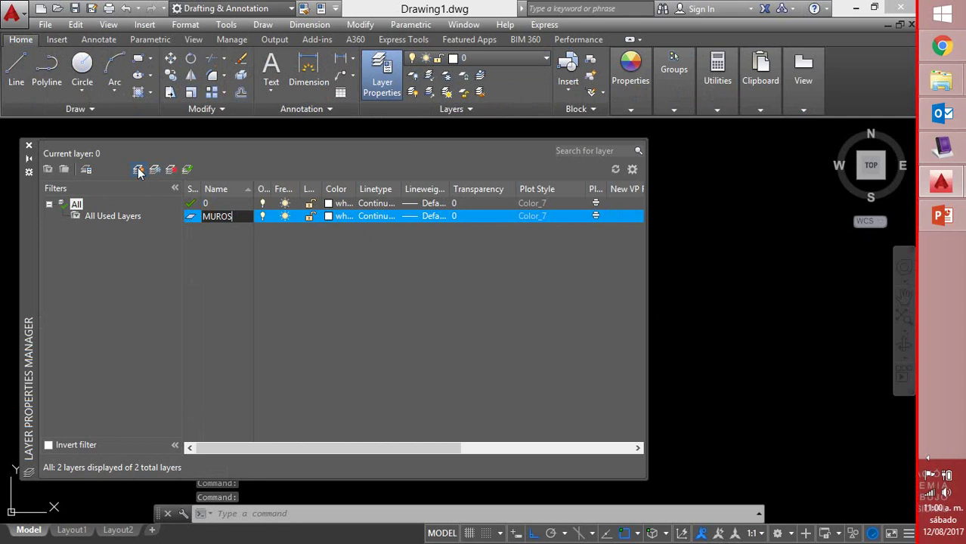
key(Return)
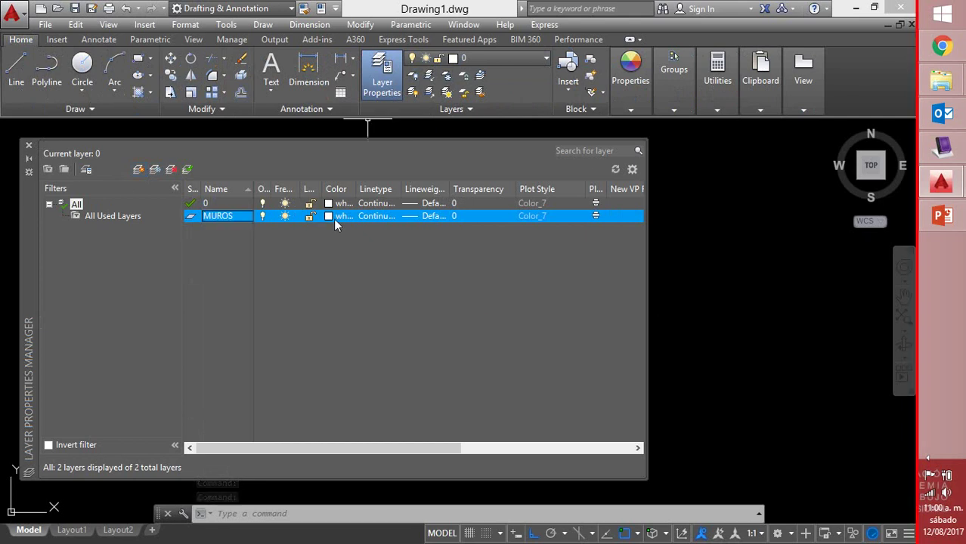
click(334, 219)
click(311, 217)
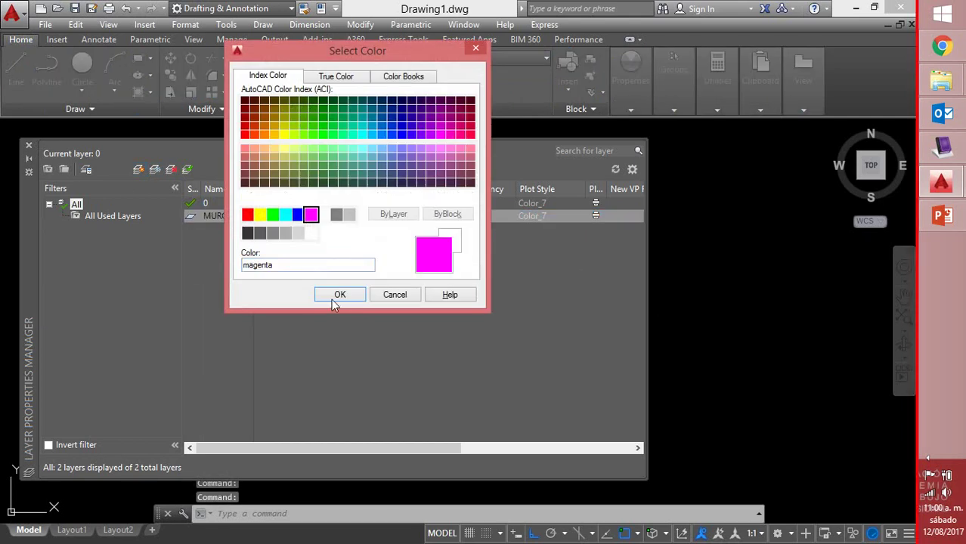
click(339, 295)
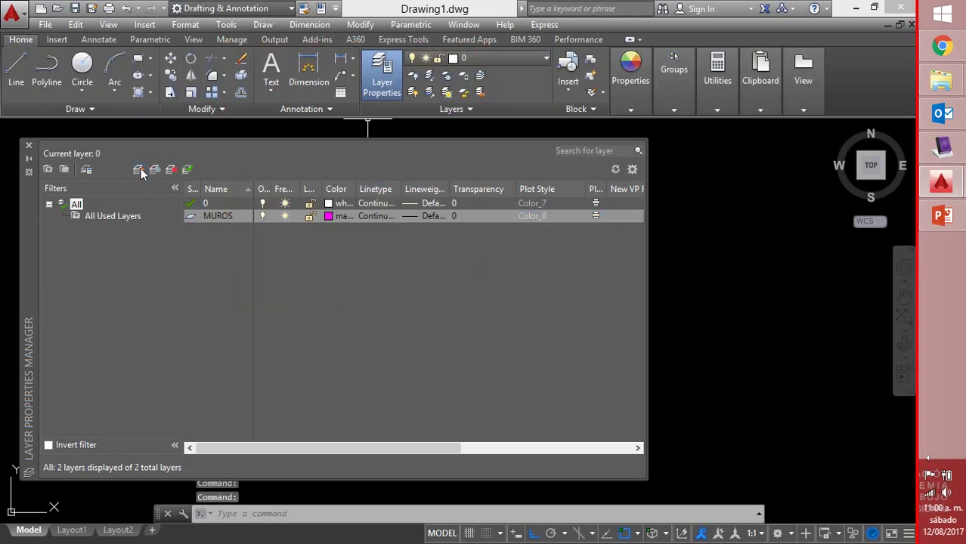
Add a green VENTANAS layer, then create one more new layer
click(139, 170)
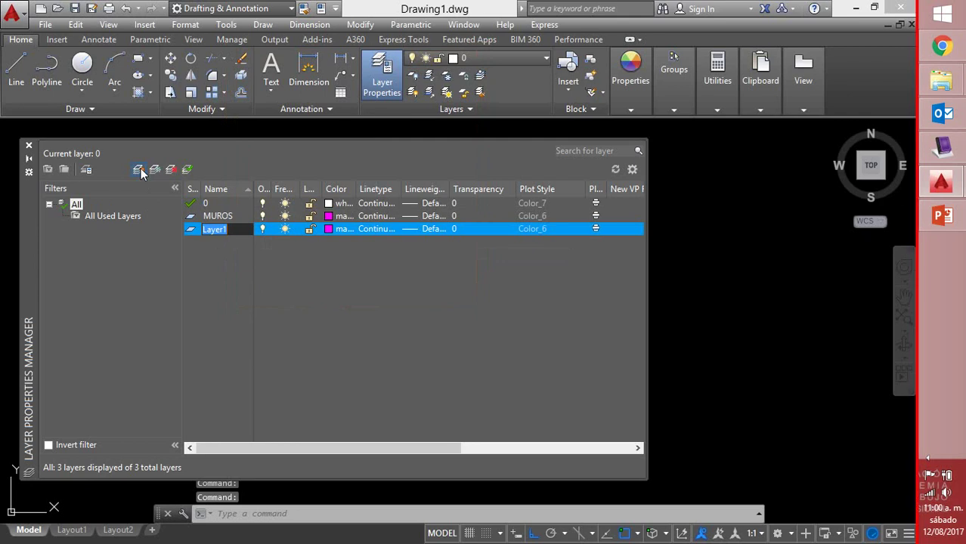
text(VENT)
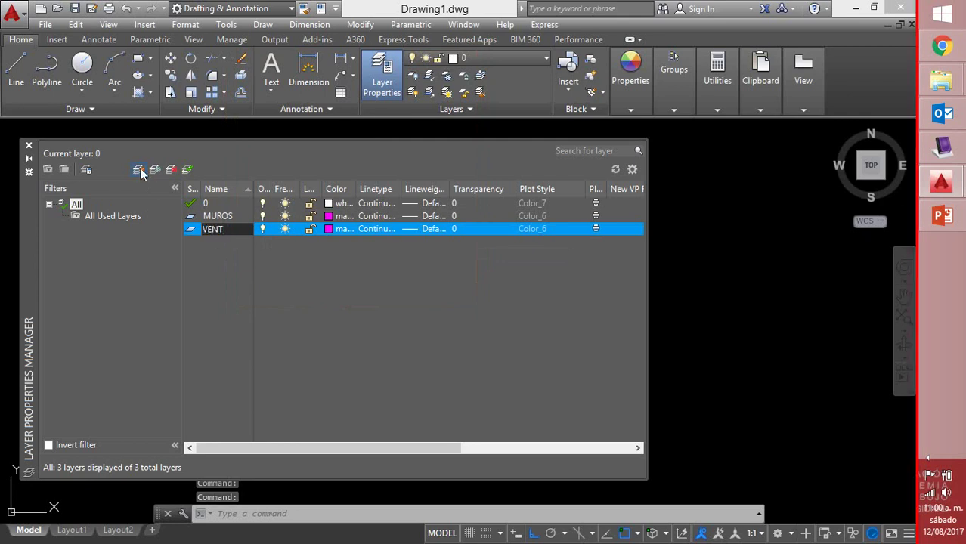
text(ANAS)
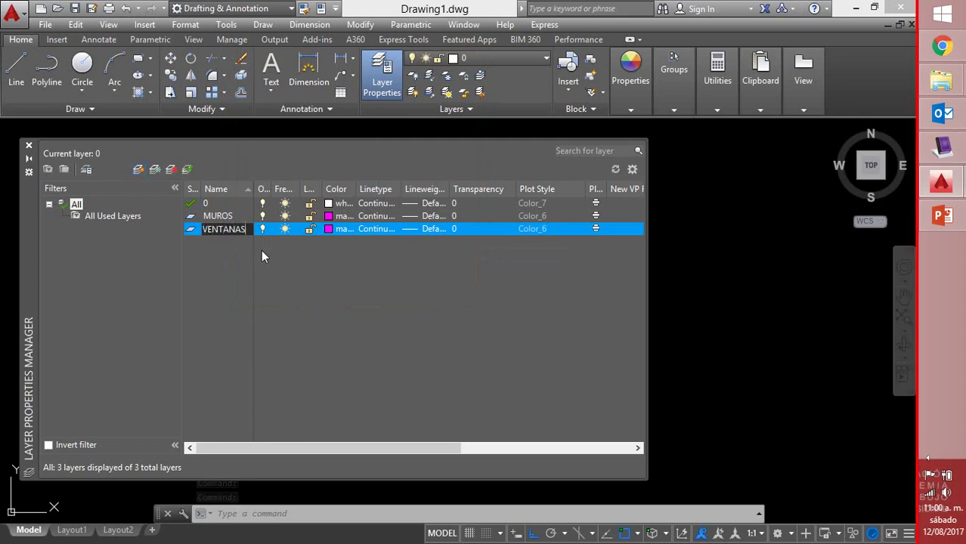
click(329, 231)
click(330, 231)
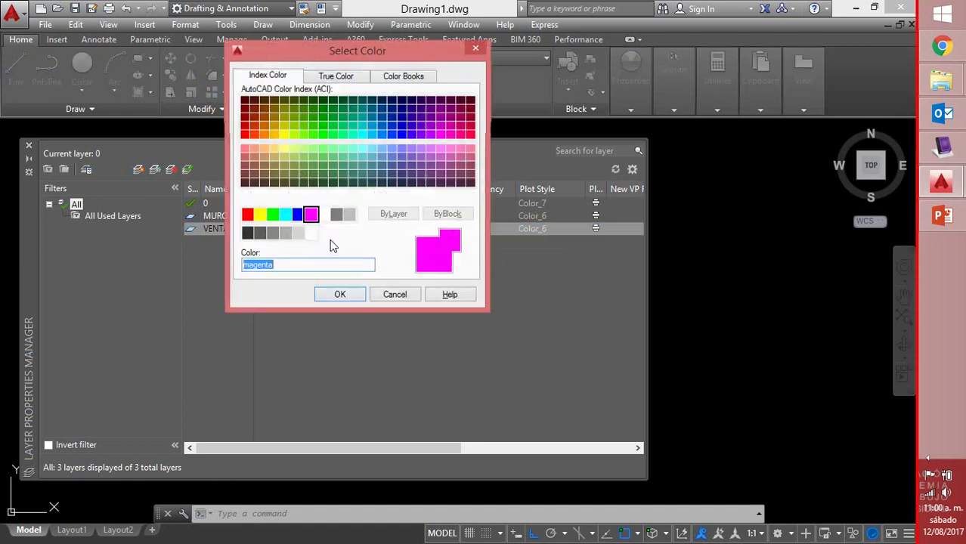
click(272, 215)
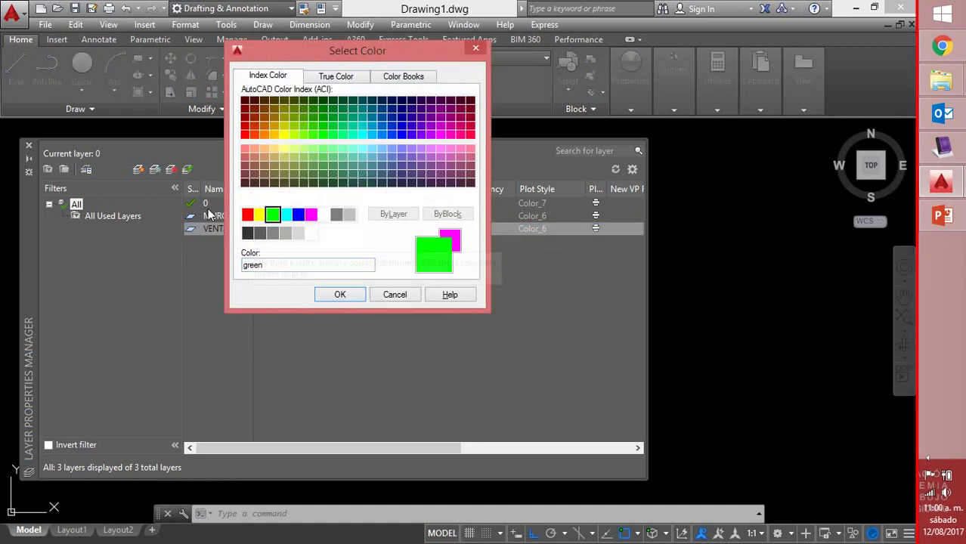
click(347, 297)
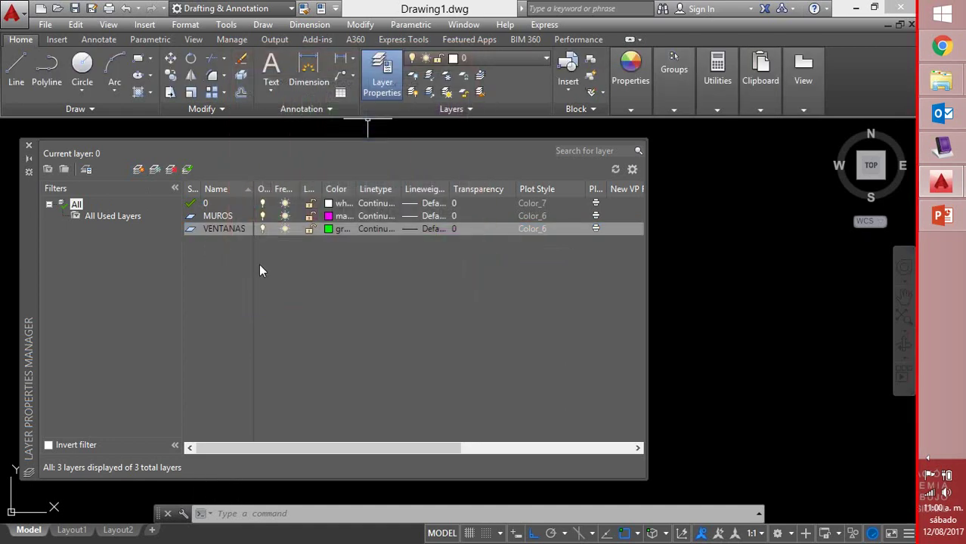
click(139, 170)
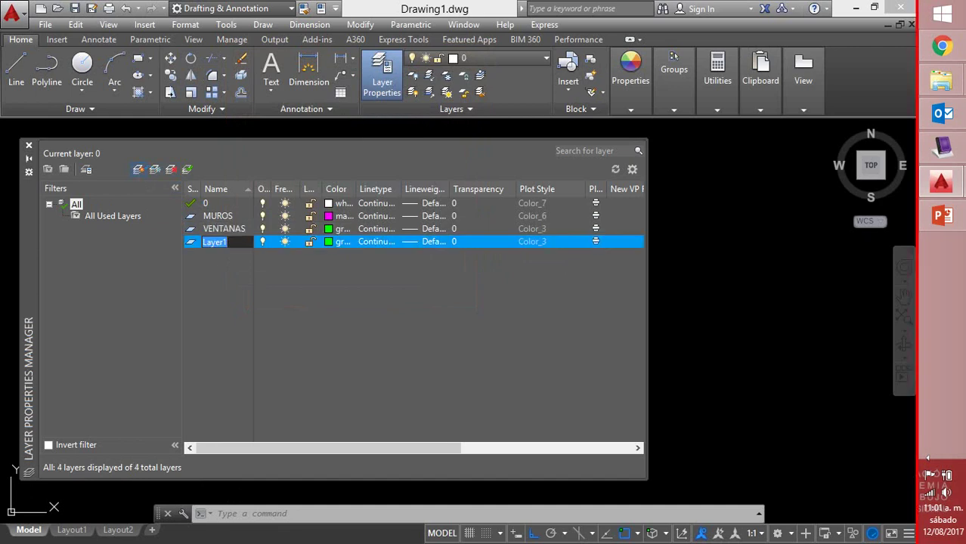
Name the new layer EJES, colour it red and give it the ACAD_ISO04W100 linetype
text(EJES)
key(Return)
click(328, 241)
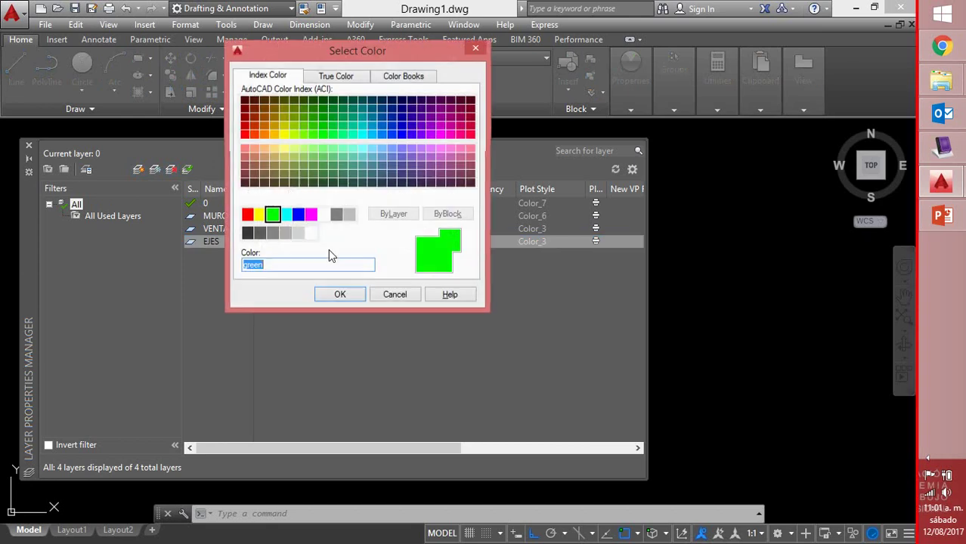
click(248, 215)
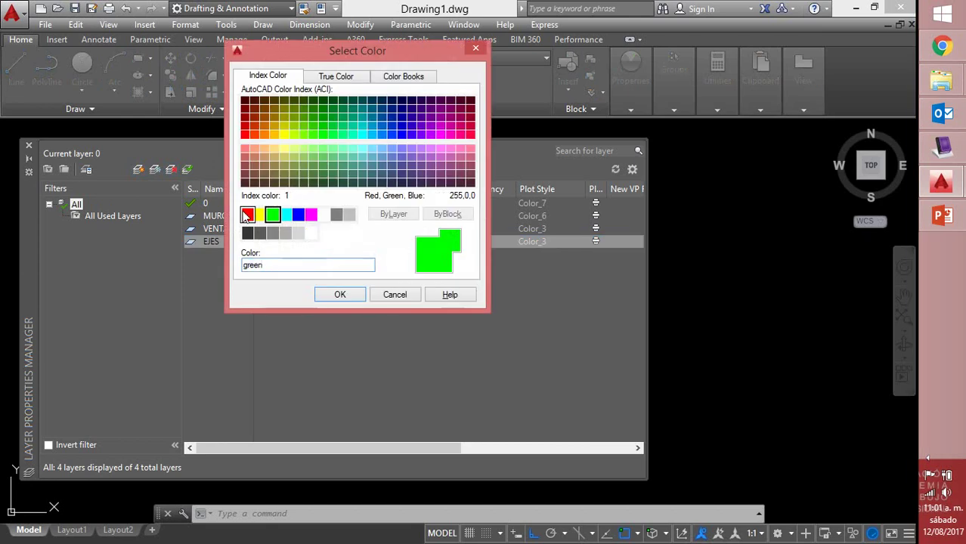
click(325, 295)
click(392, 243)
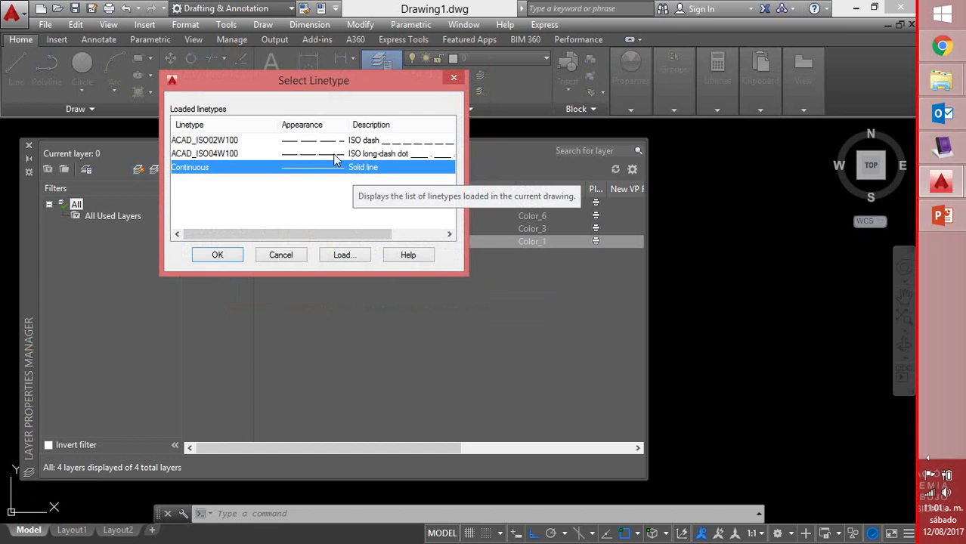
click(334, 154)
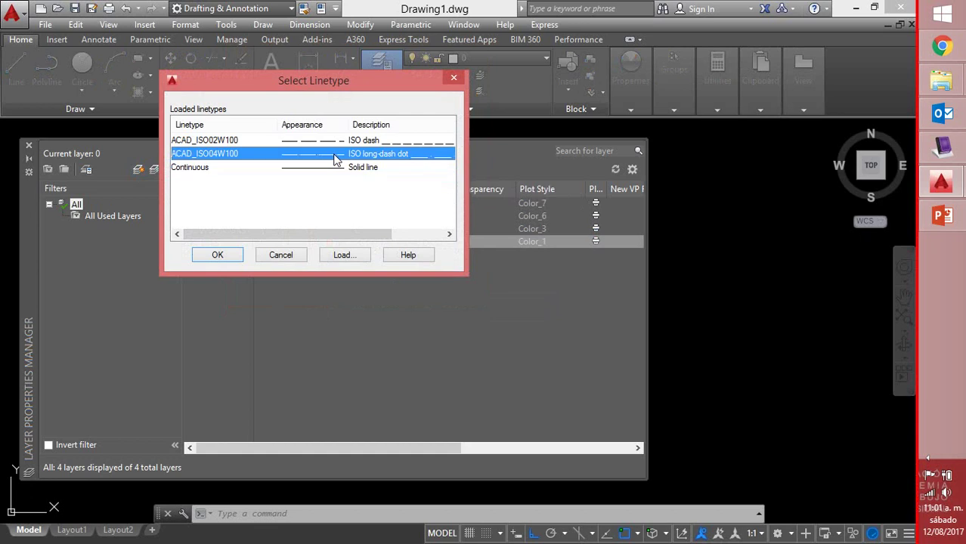
click(231, 257)
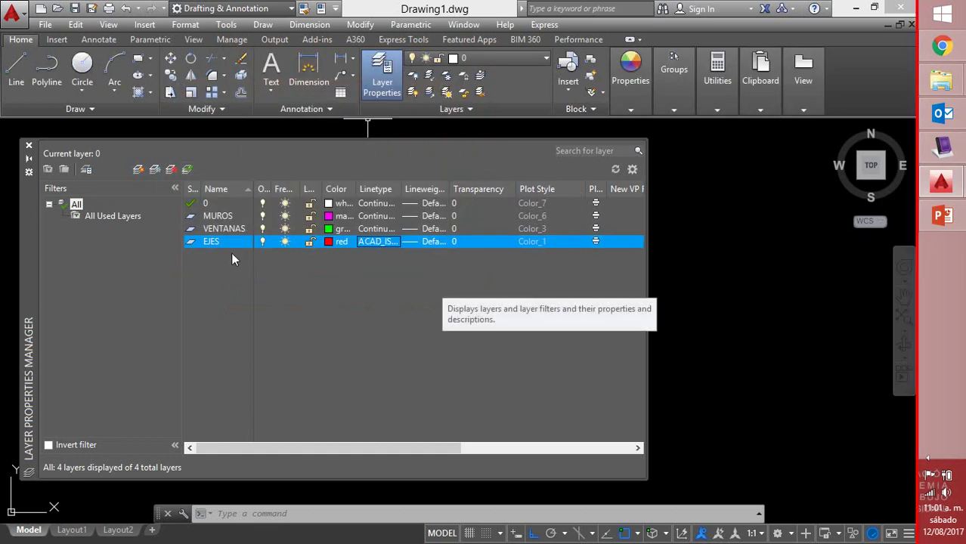
Make MUROS the current layer and close the layer manager
click(217, 217)
double_click(214, 217)
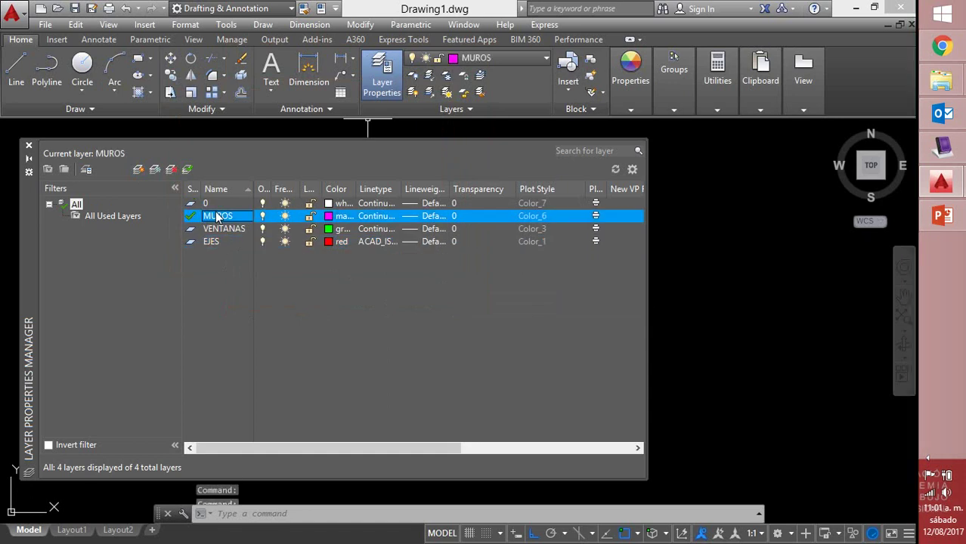
click(29, 145)
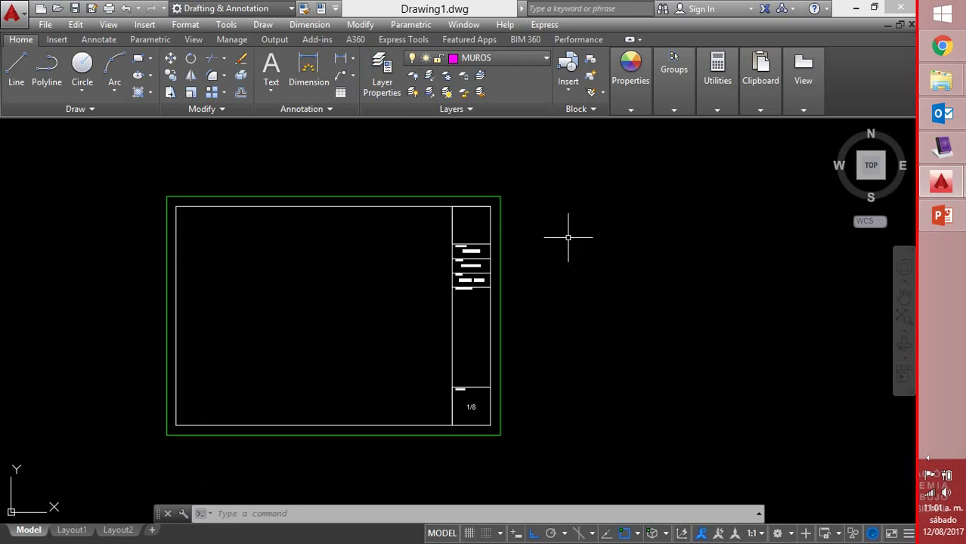
Zoom to the drawing extents with Z, E
text(z)
key(Return)
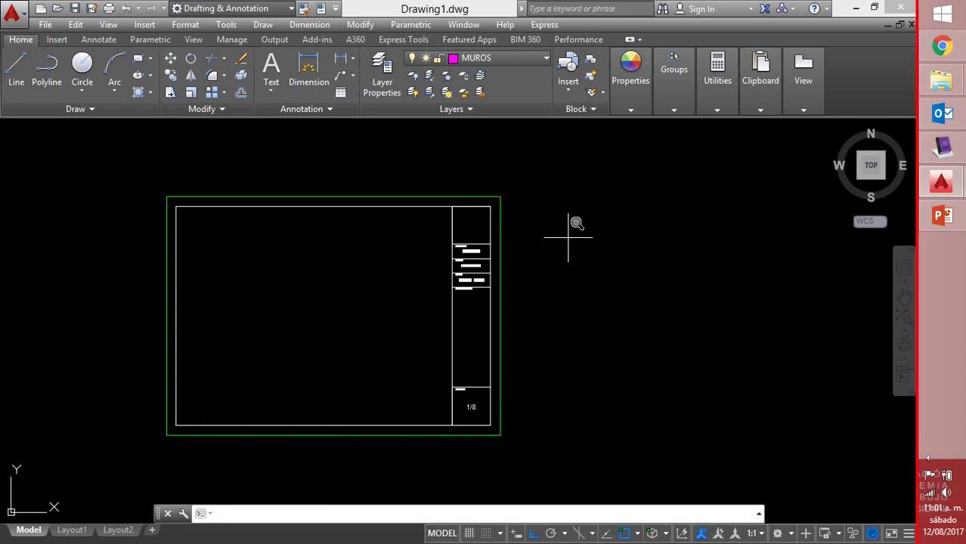
text(E)
key(Return)
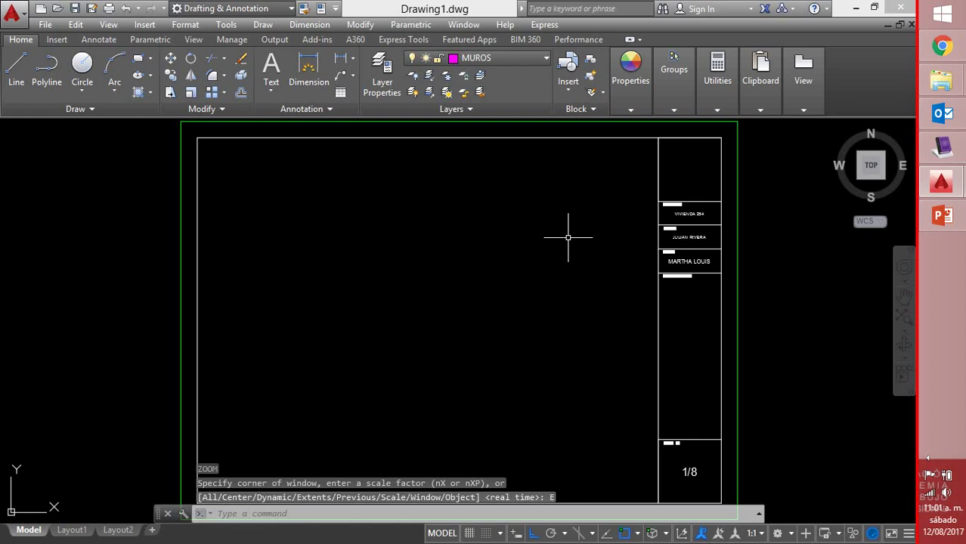
Window-select the title-block frame and delete it
scroll(653, 198, down, 2)
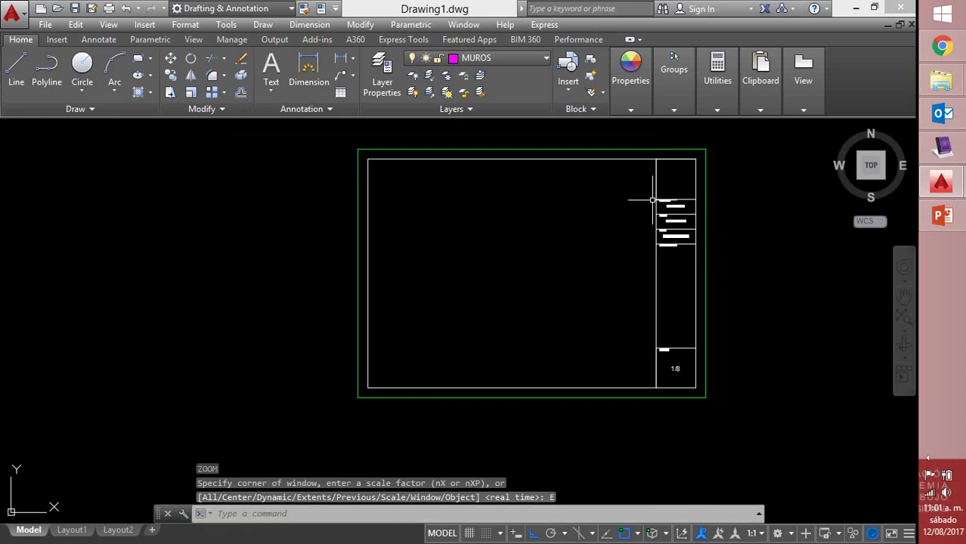
click(788, 134)
click(618, 244)
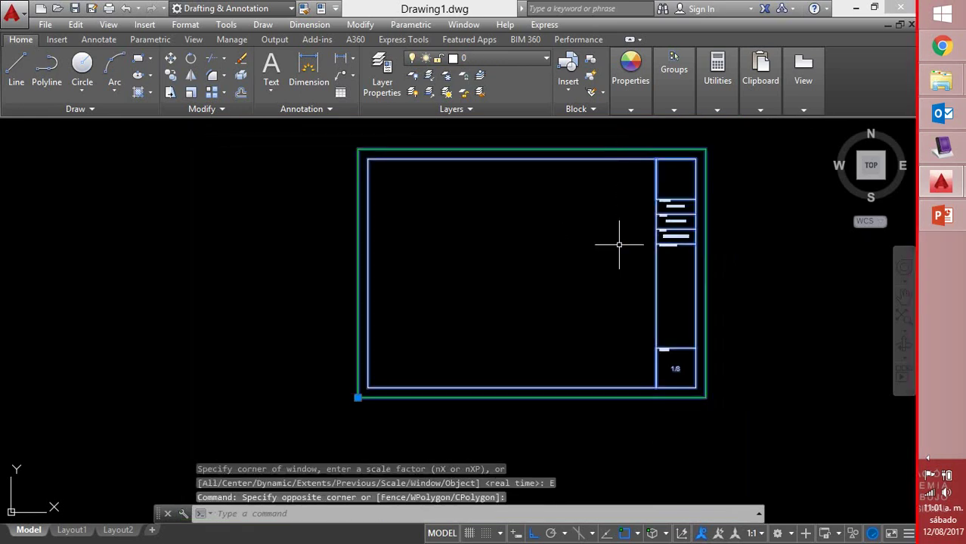
key(Delete)
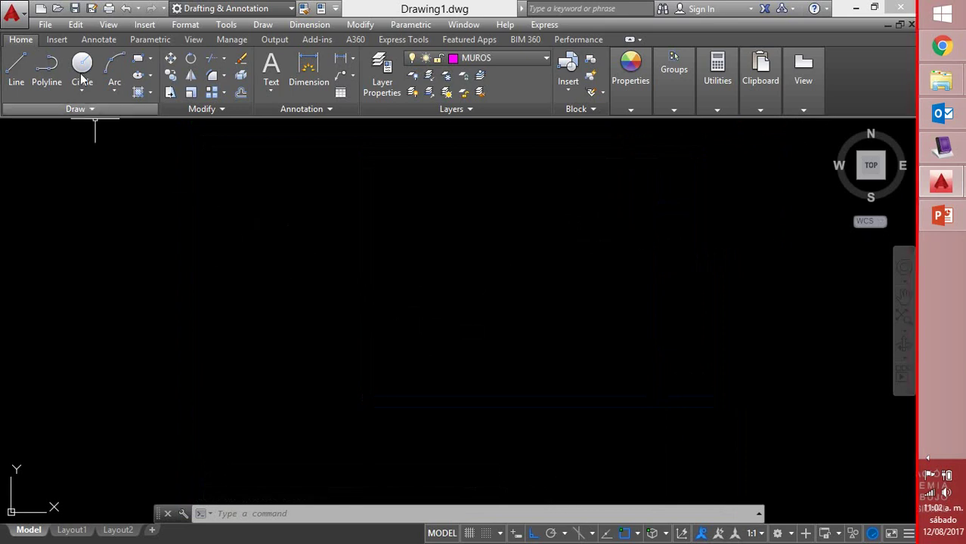
click(45, 24)
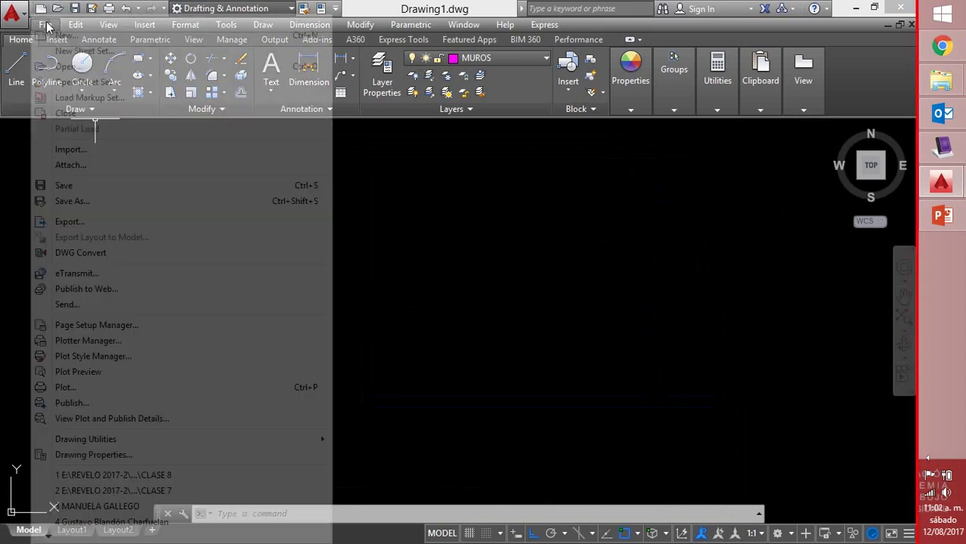
Save As an AutoCAD Drawing Template (*.dwt), entering the file name SABADO
click(68, 201)
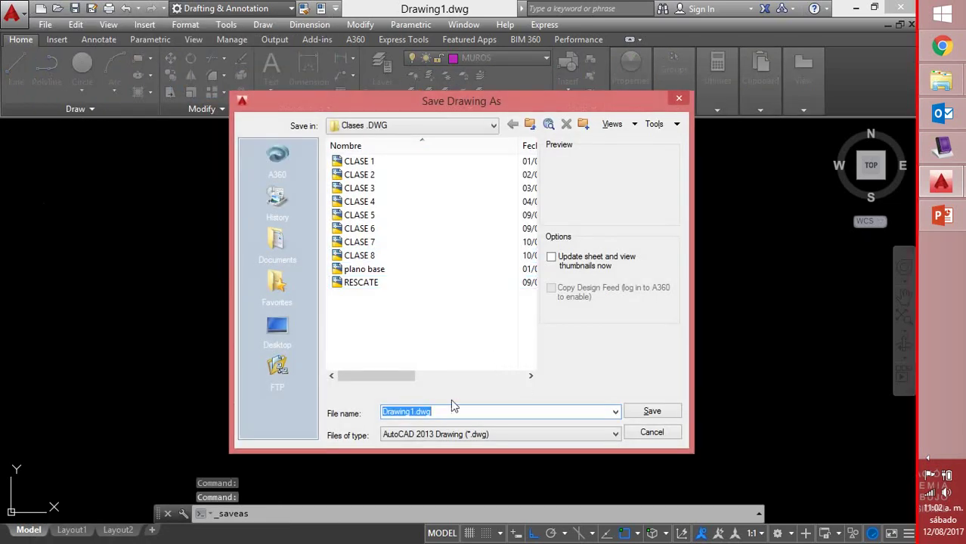
click(615, 437)
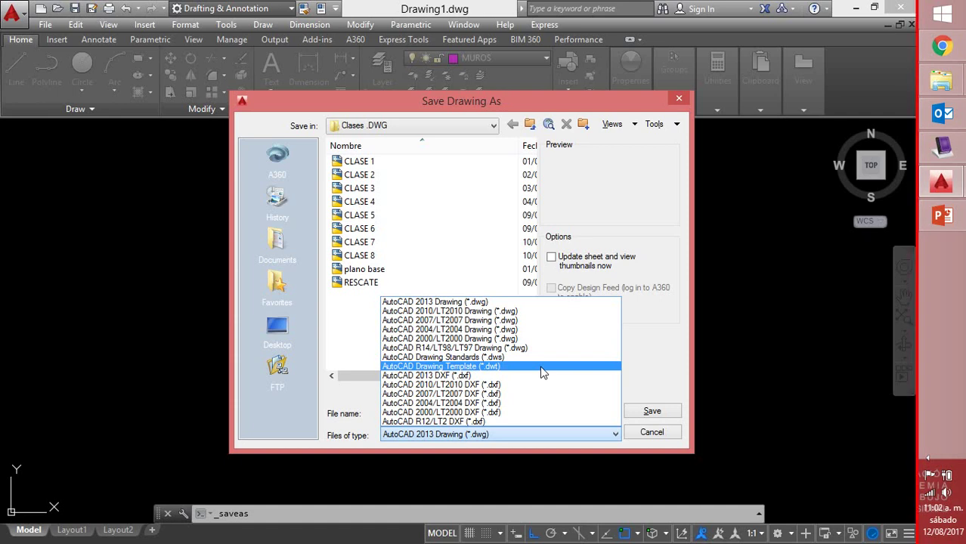
click(541, 367)
click(519, 414)
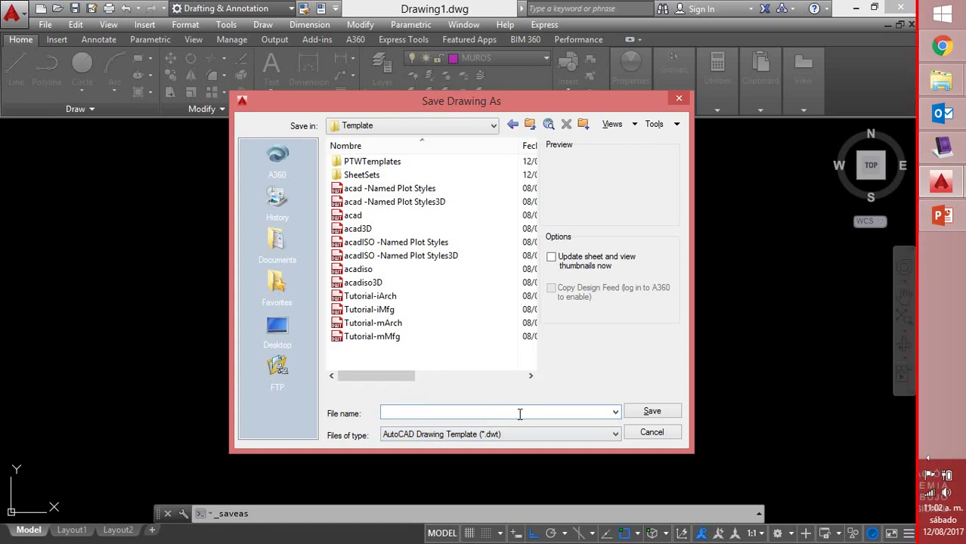
text(BADO)
Save SABADO.dwt with the template description 'Plantilla en medio pliego.'
click(661, 413)
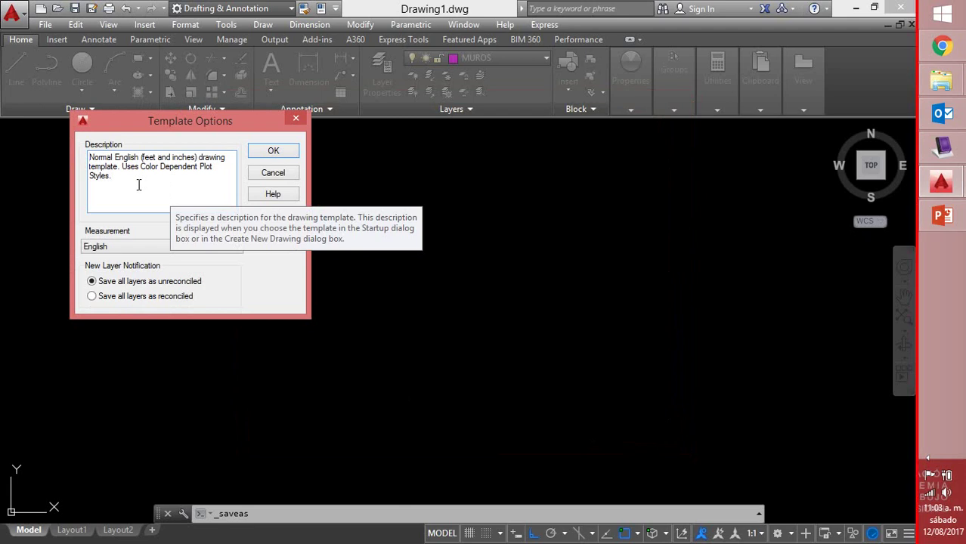
drag(139, 185, 81, 155)
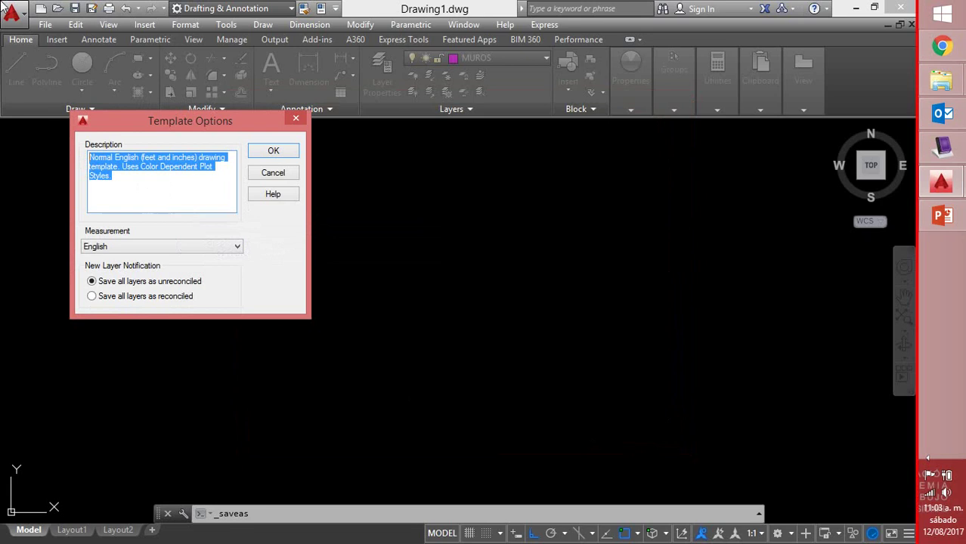
text(Plant)
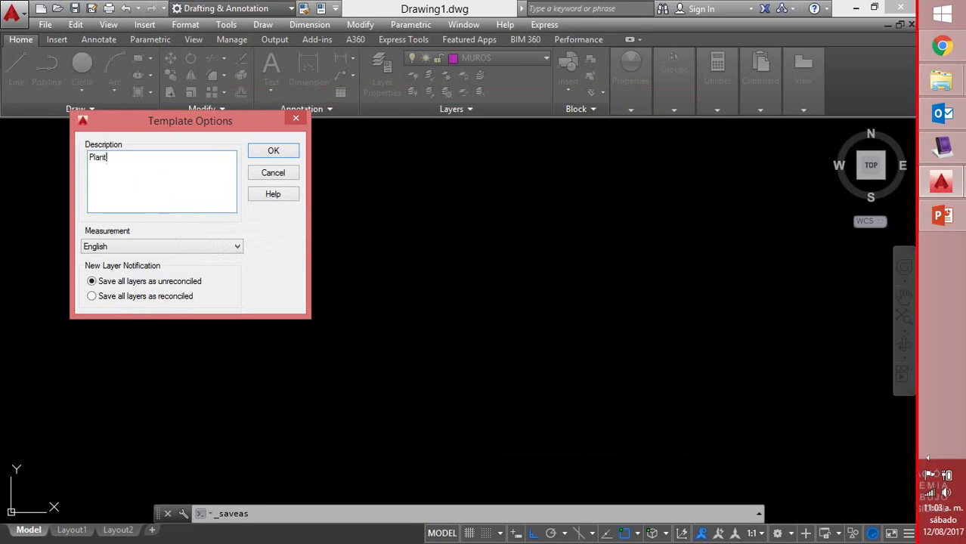
text(illa en medio pliego.)
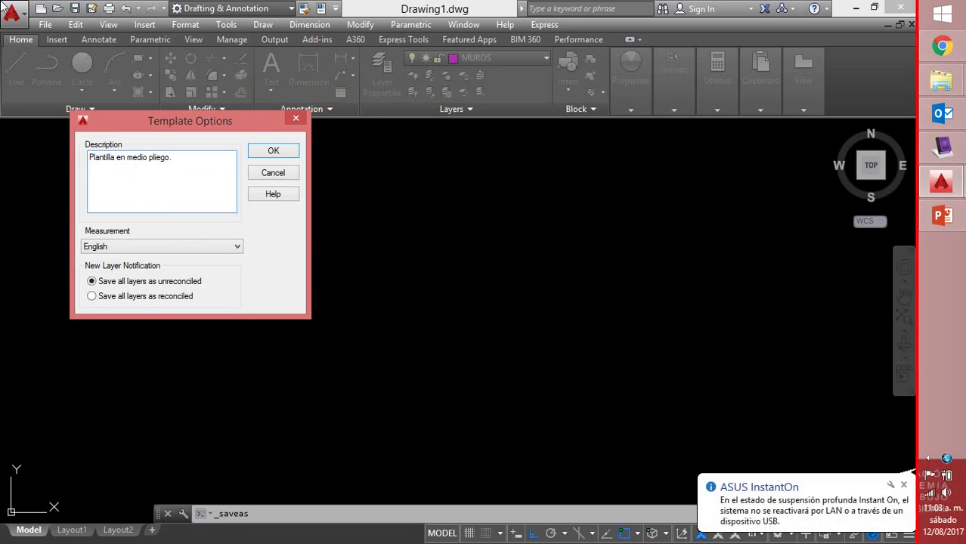
click(263, 155)
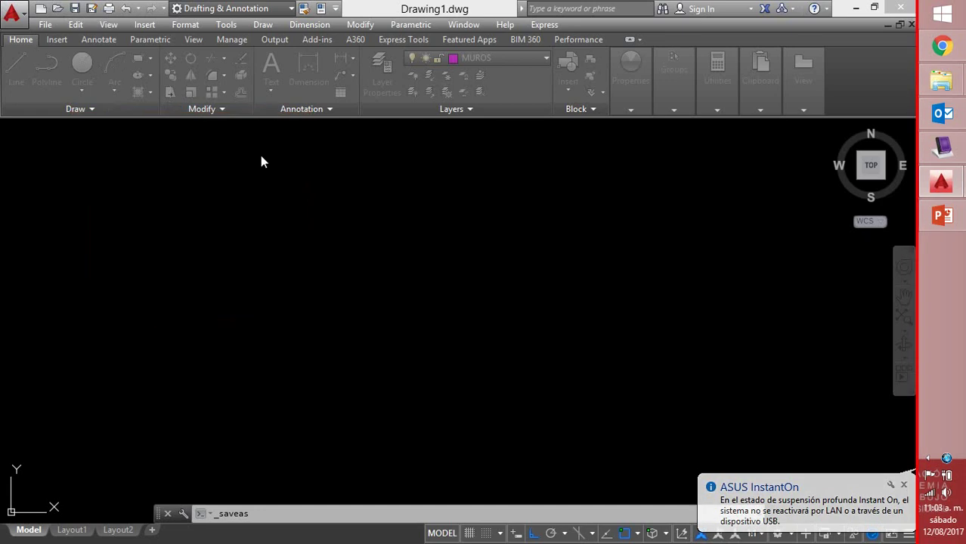
Close SABADO.dwt and check the template in Open's .dwt file list, then cancel
click(909, 25)
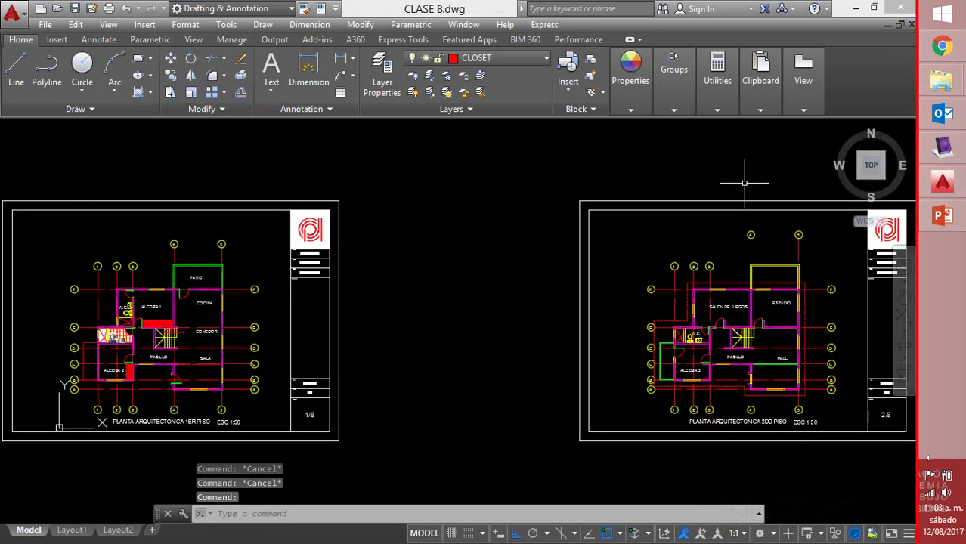
scroll(744, 183, down, 2)
middle_drag(744, 183, 630, 241)
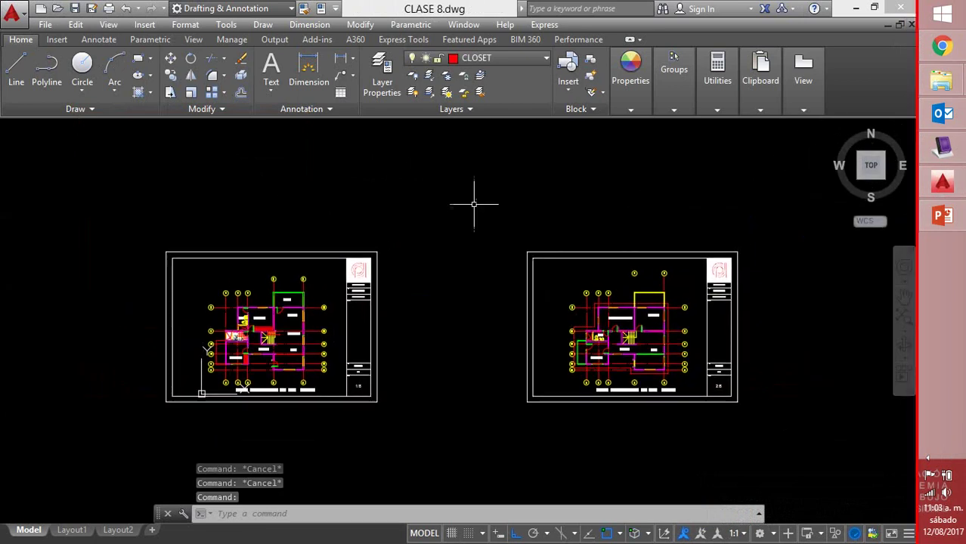
click(58, 10)
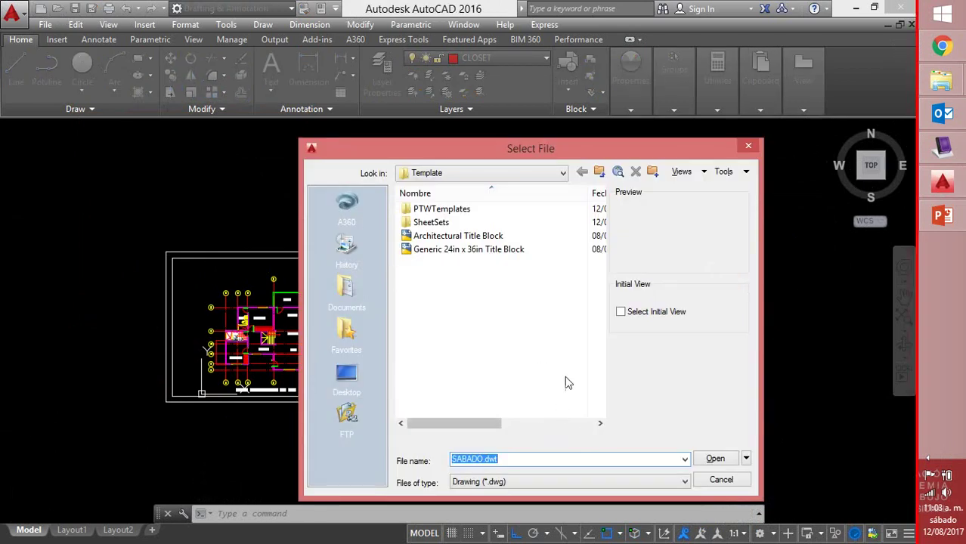
click(685, 482)
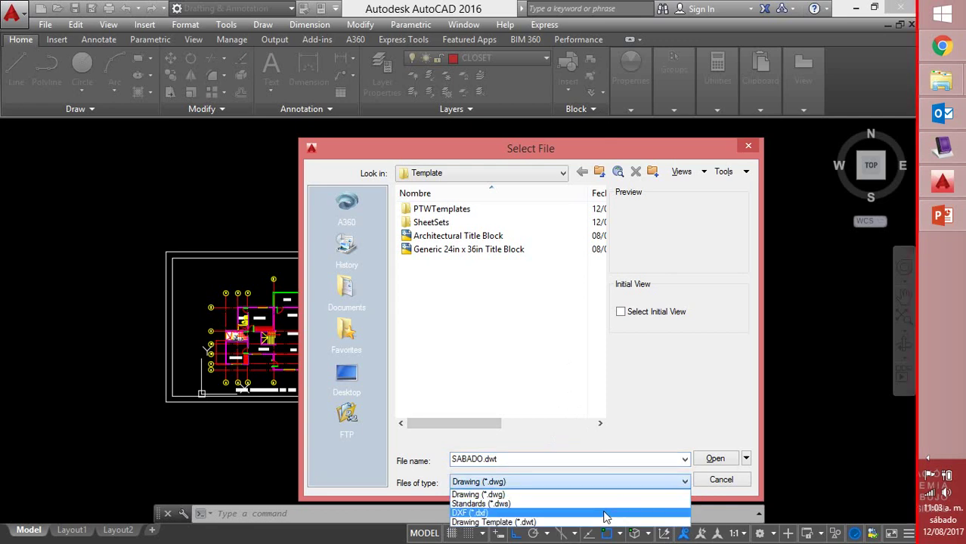
click(608, 523)
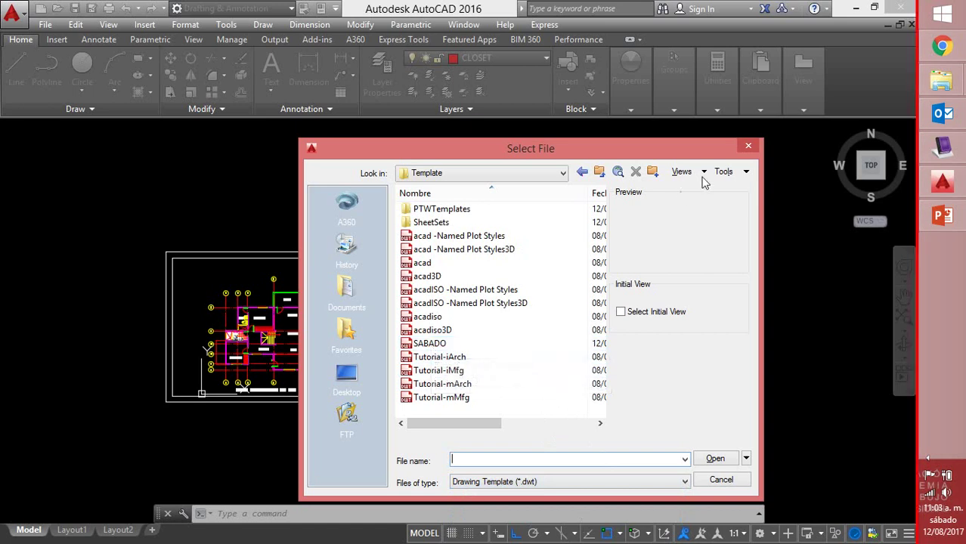
click(753, 147)
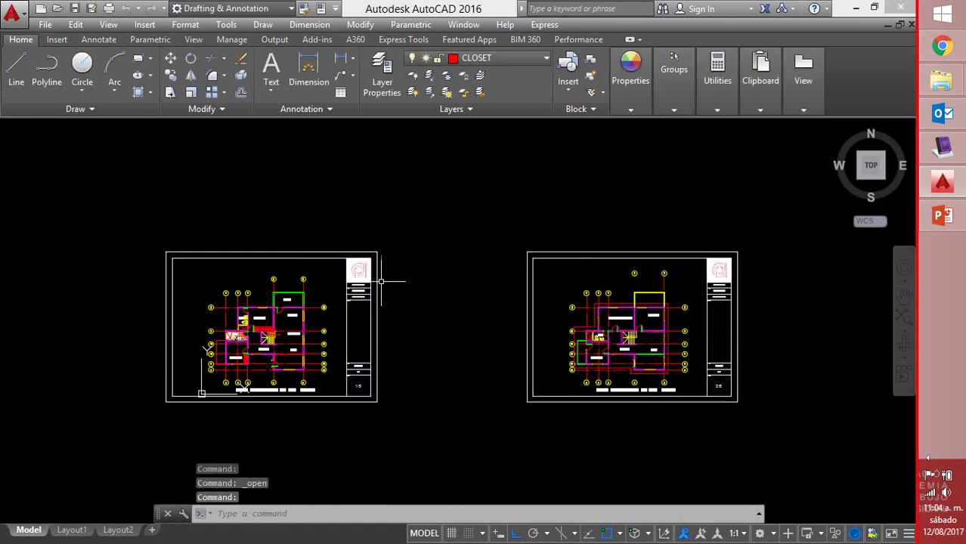
Start a new drawing from the SABADO template
click(42, 10)
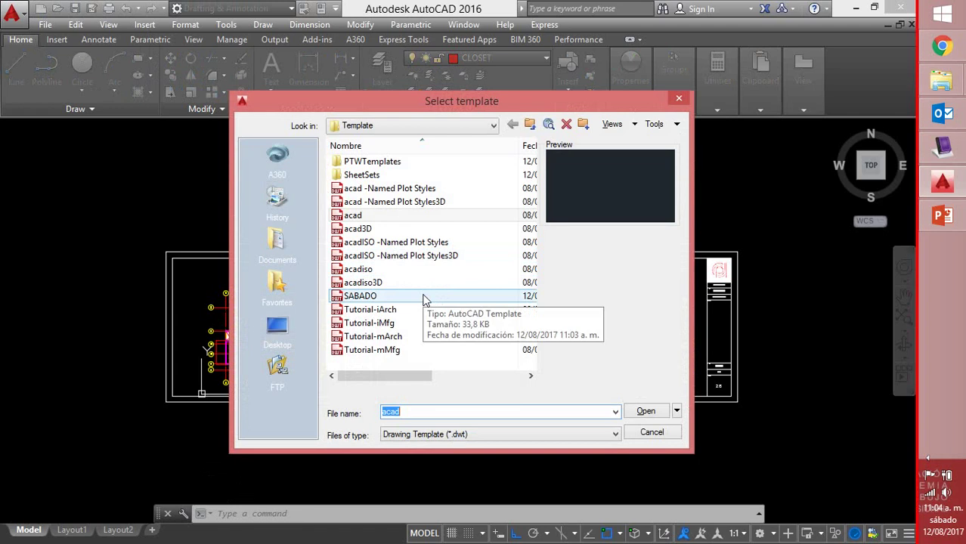
click(425, 298)
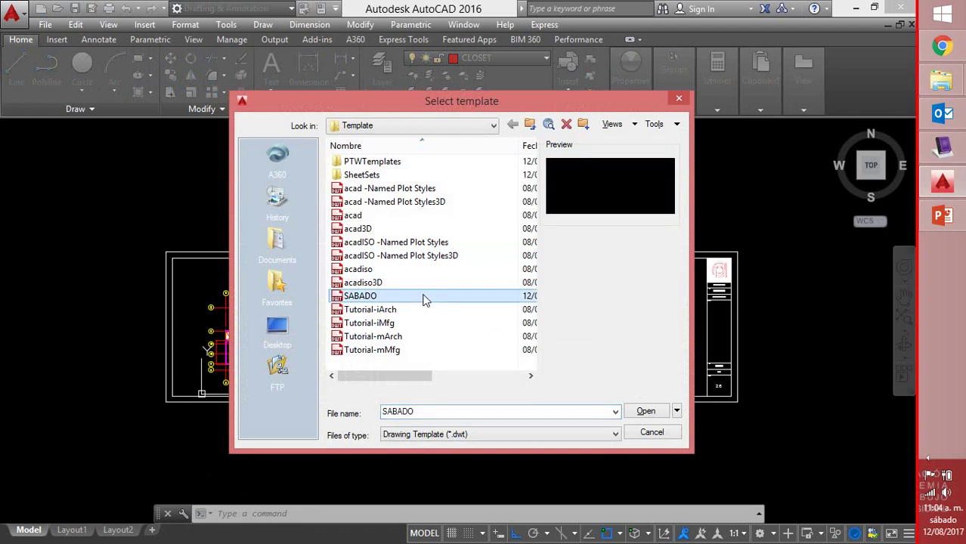
click(646, 412)
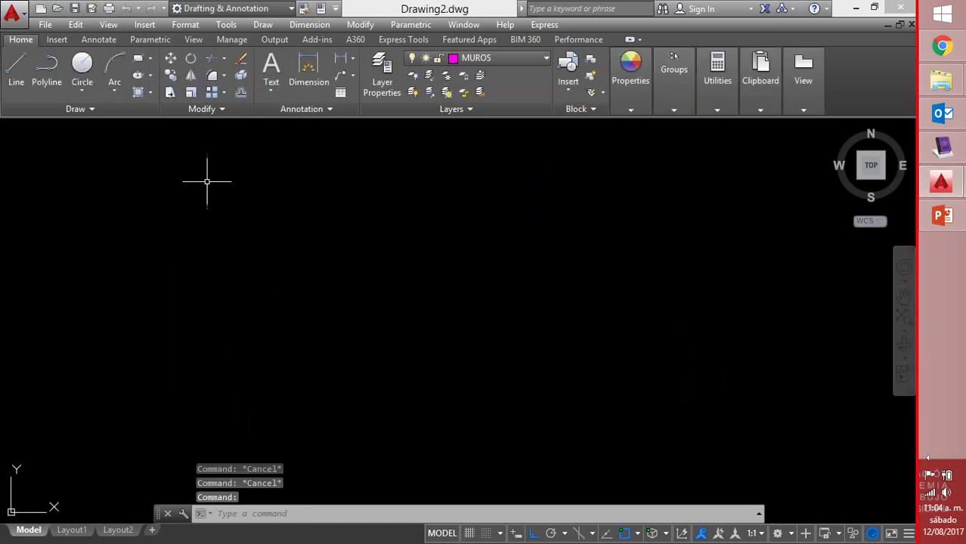
Insert the ROT-M block at a picked point with empty attributes and recentre the view
click(57, 40)
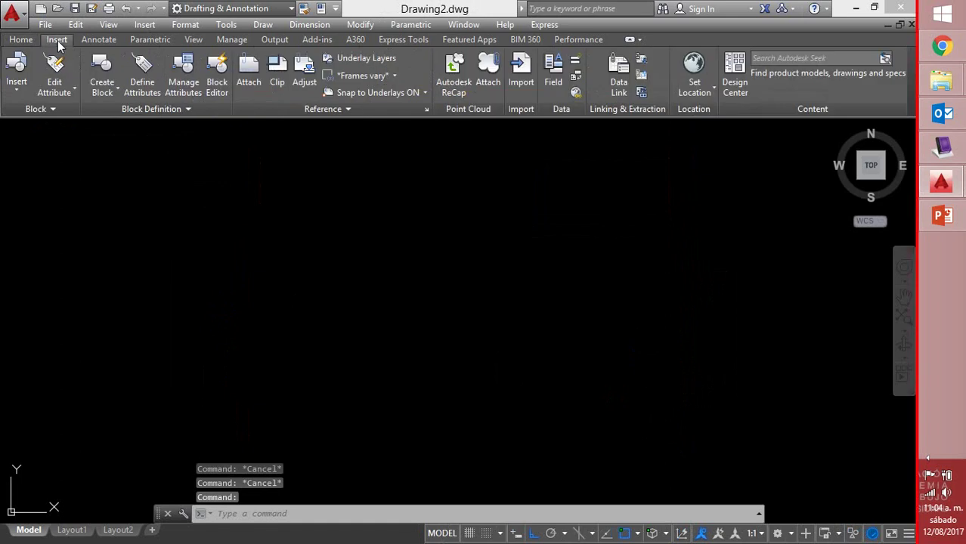
click(46, 108)
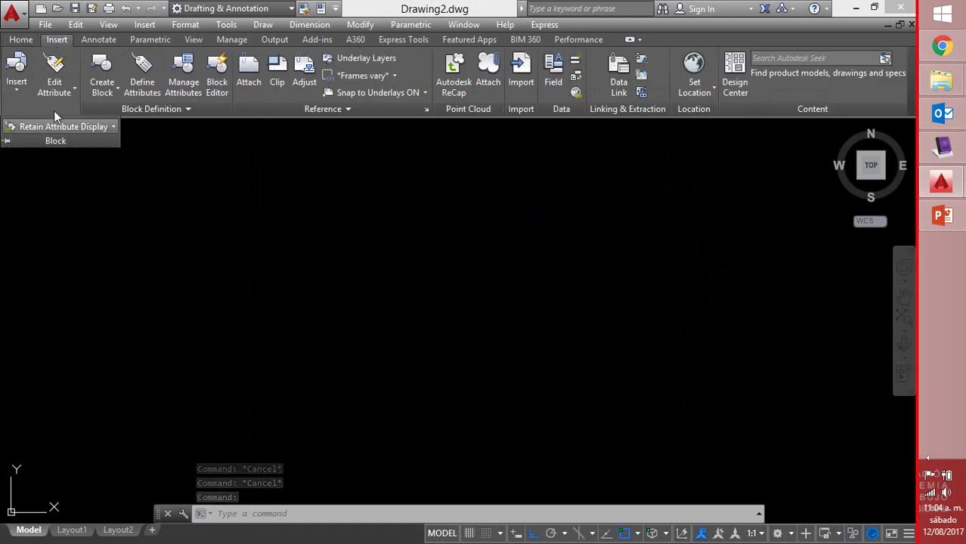
click(16, 86)
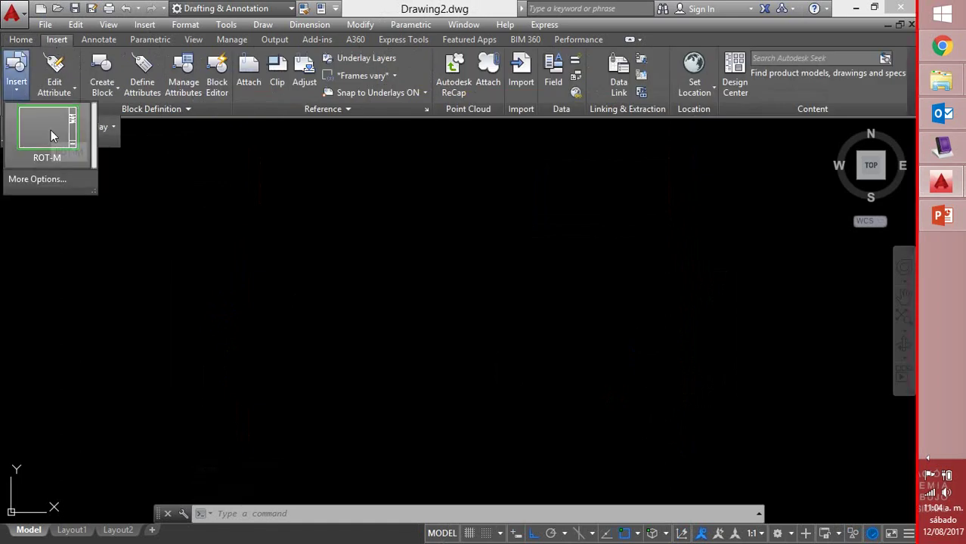
click(51, 130)
click(305, 409)
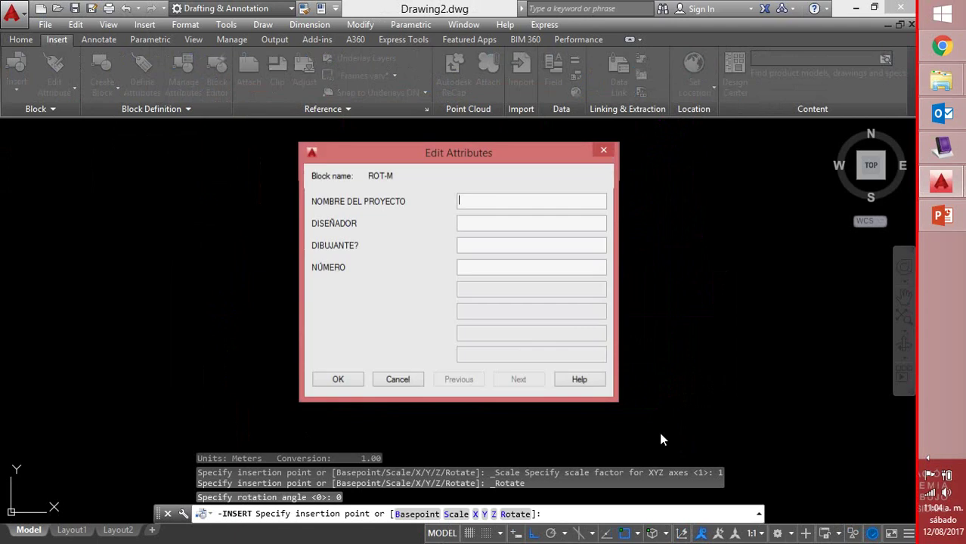
click(338, 378)
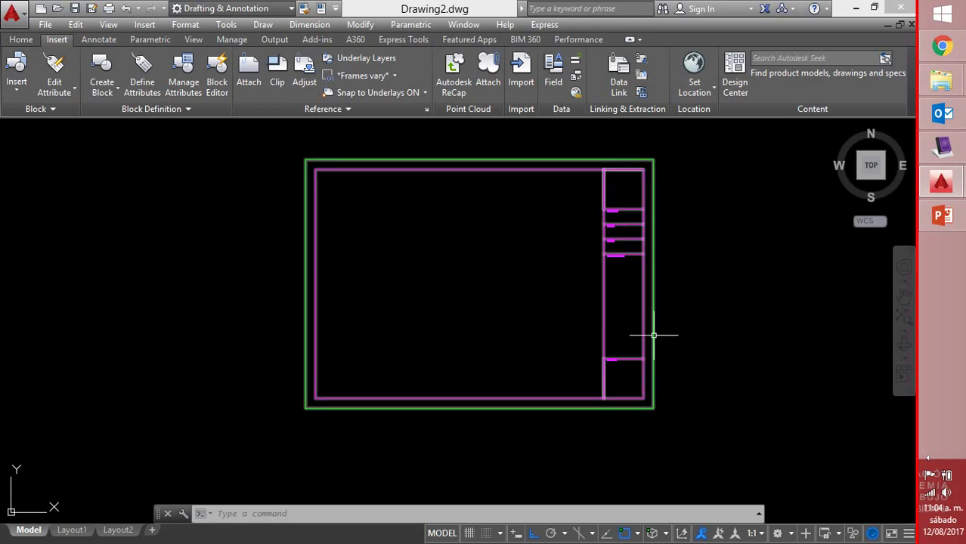
middle_drag(674, 335, 625, 371)
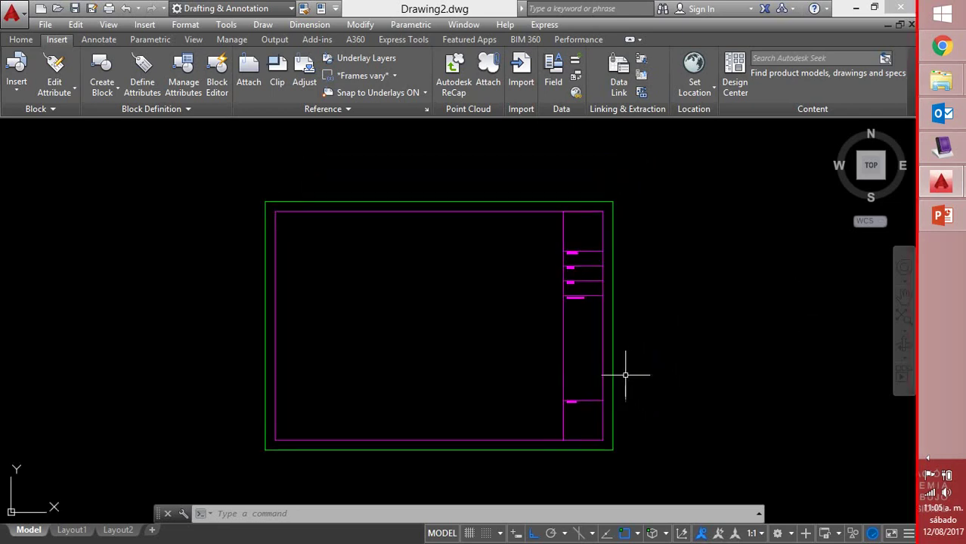
click(16, 79)
click(15, 85)
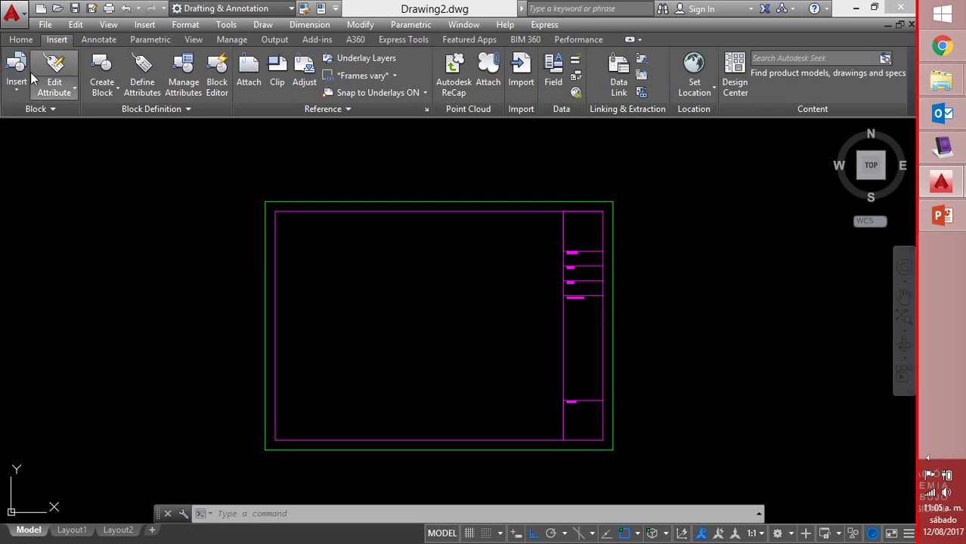
click(21, 40)
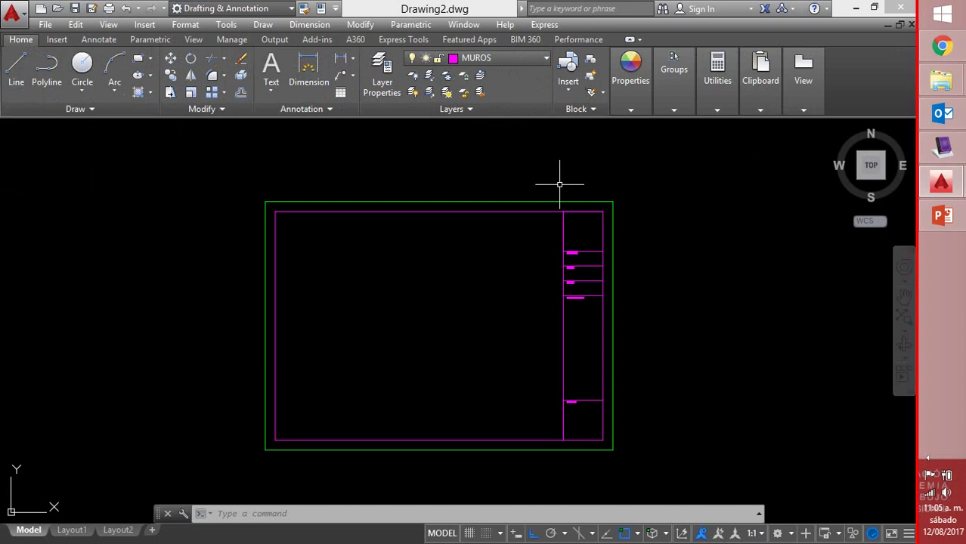
Move the selected title-block frame onto layer 0
click(729, 190)
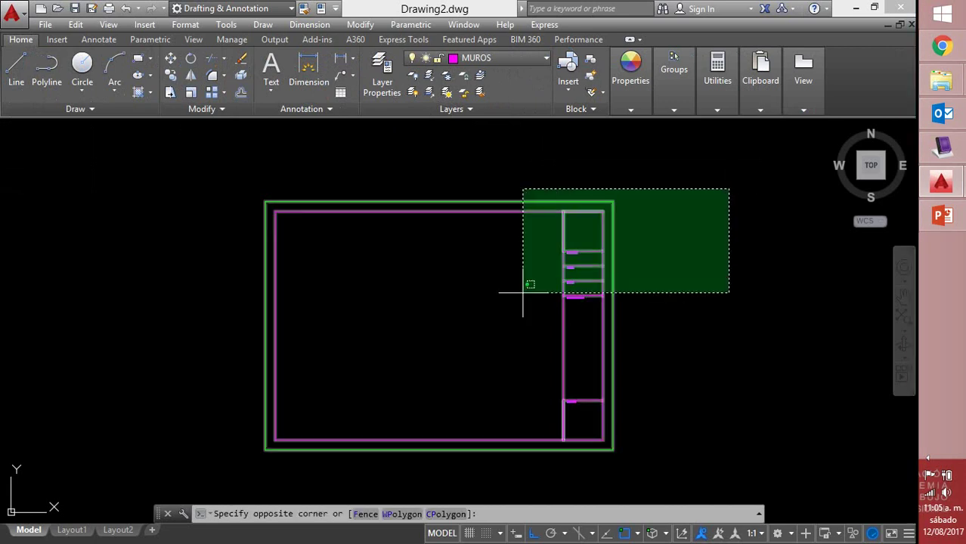
click(535, 62)
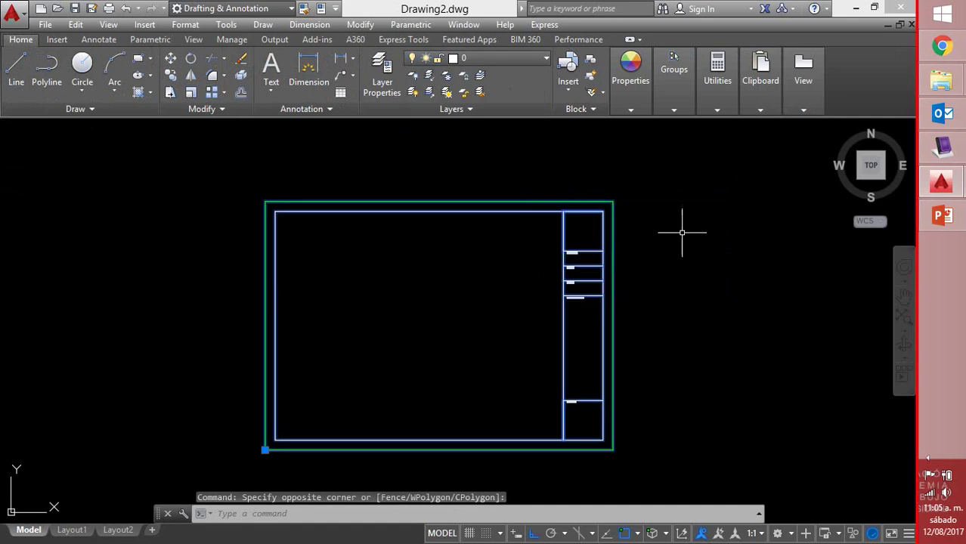
key(Escape)
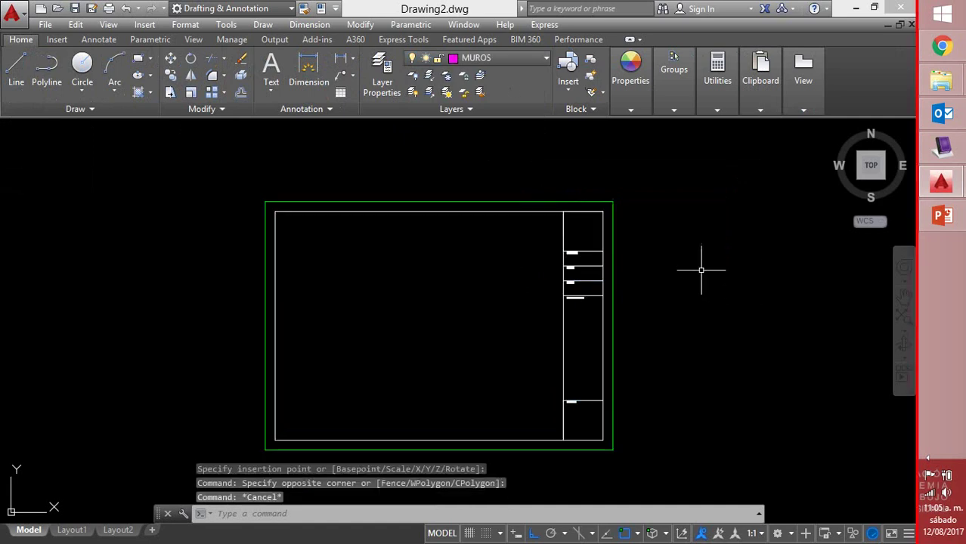
key(Escape)
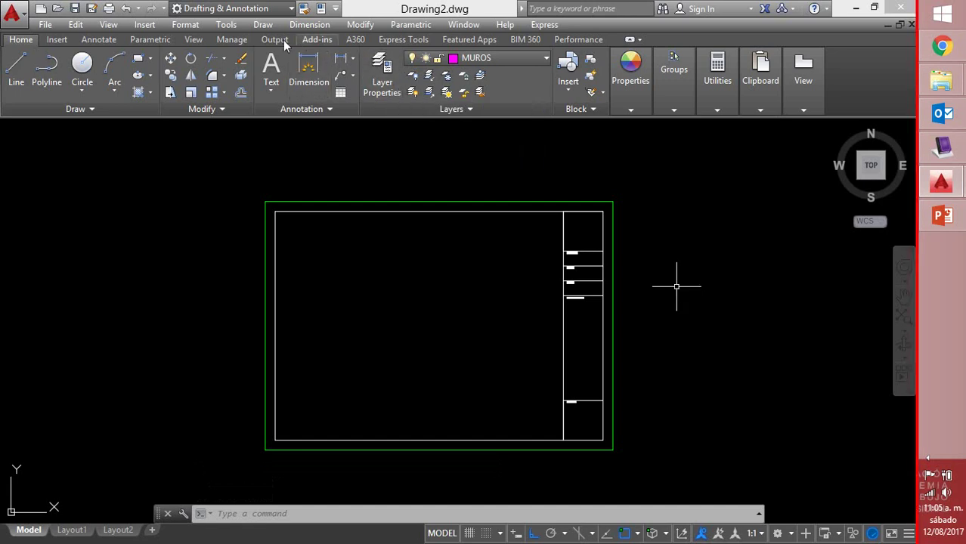
click(229, 25)
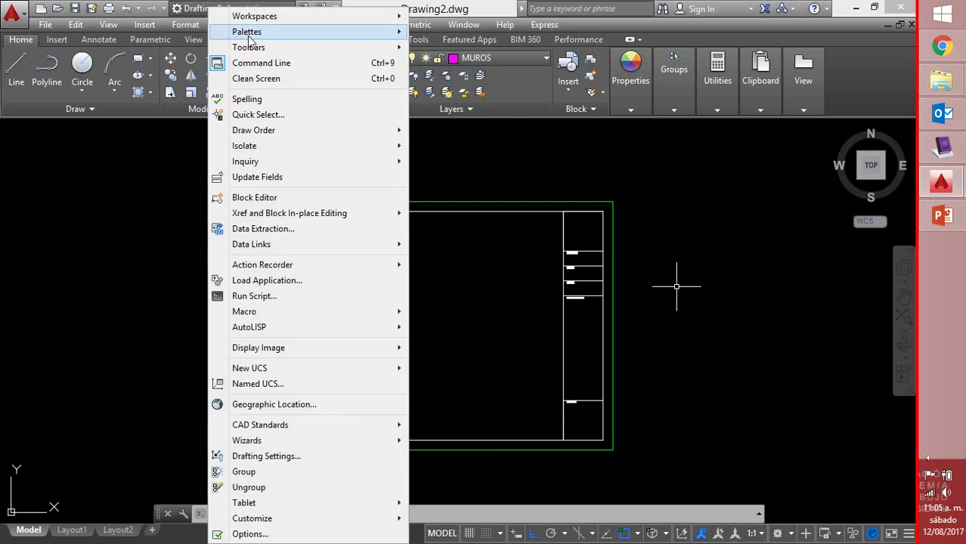
Open Tools > Palettes > Tool Palettes and position the window right of the drawing
mouse_move(246, 34)
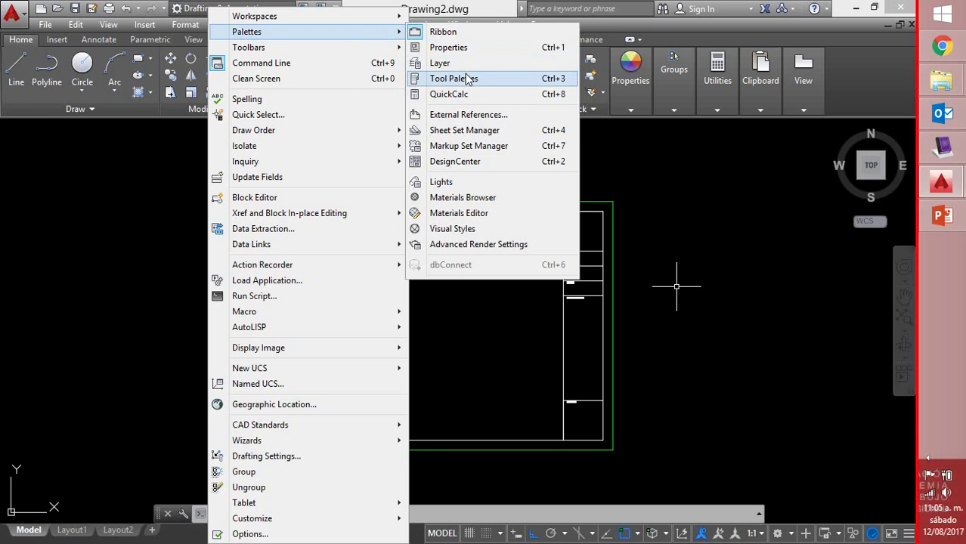
click(199, 179)
click(171, 162)
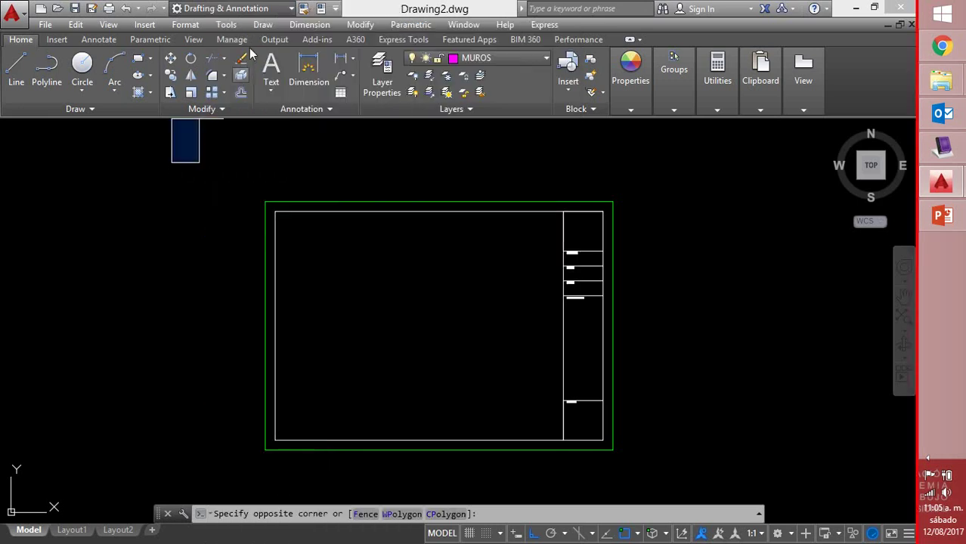
click(226, 24)
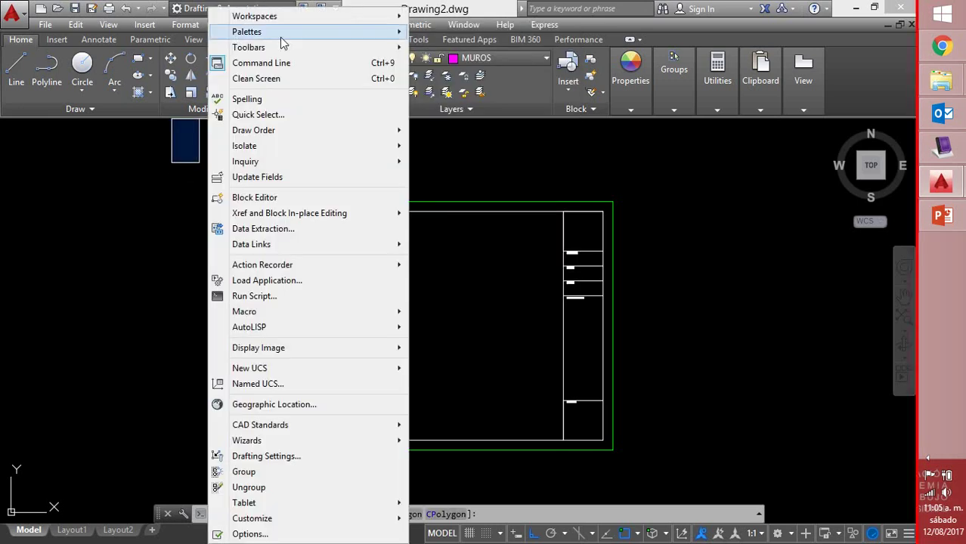
mouse_move(280, 37)
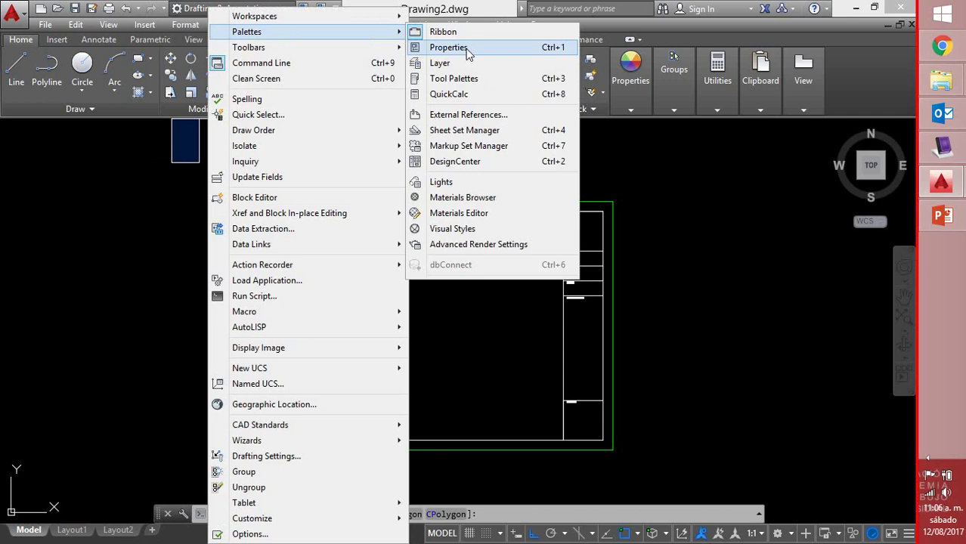
click(463, 80)
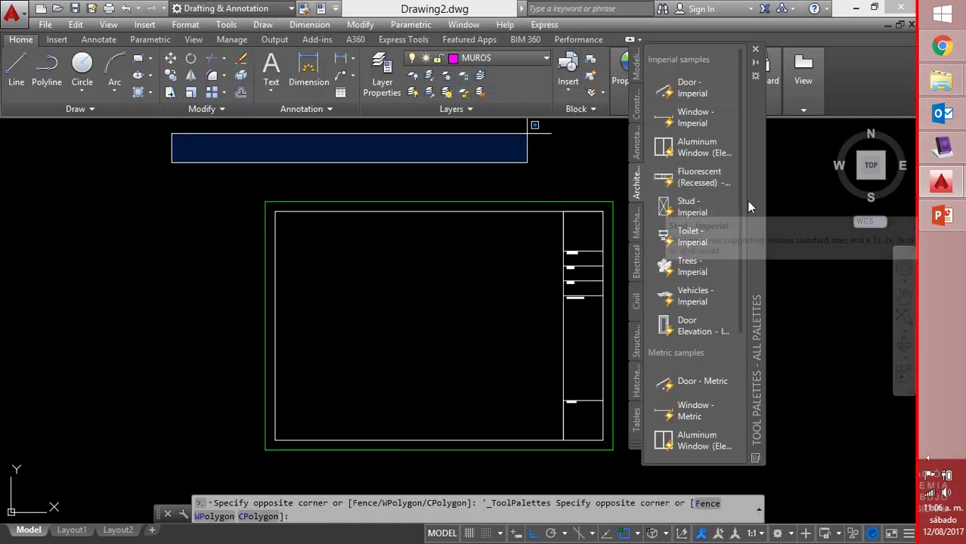
drag(749, 205, 828, 263)
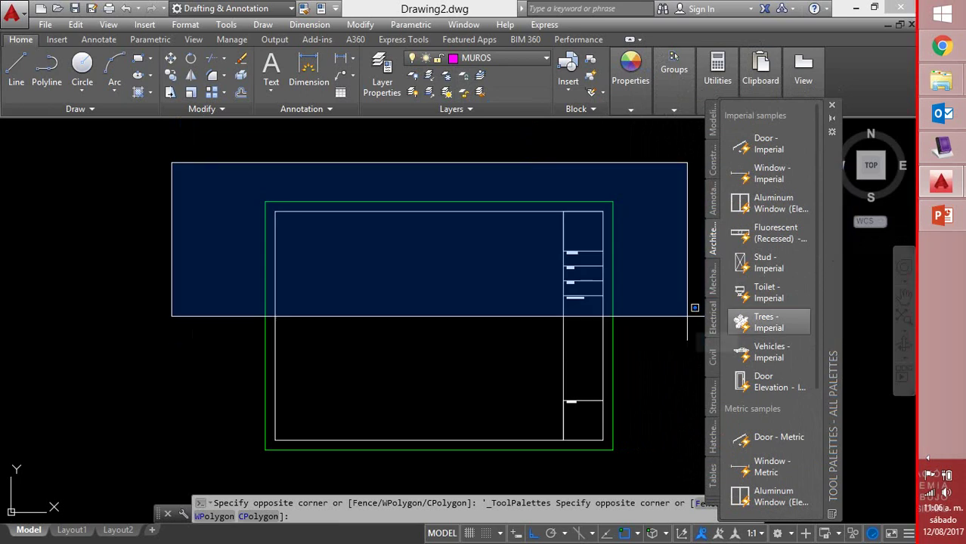
key(Escape)
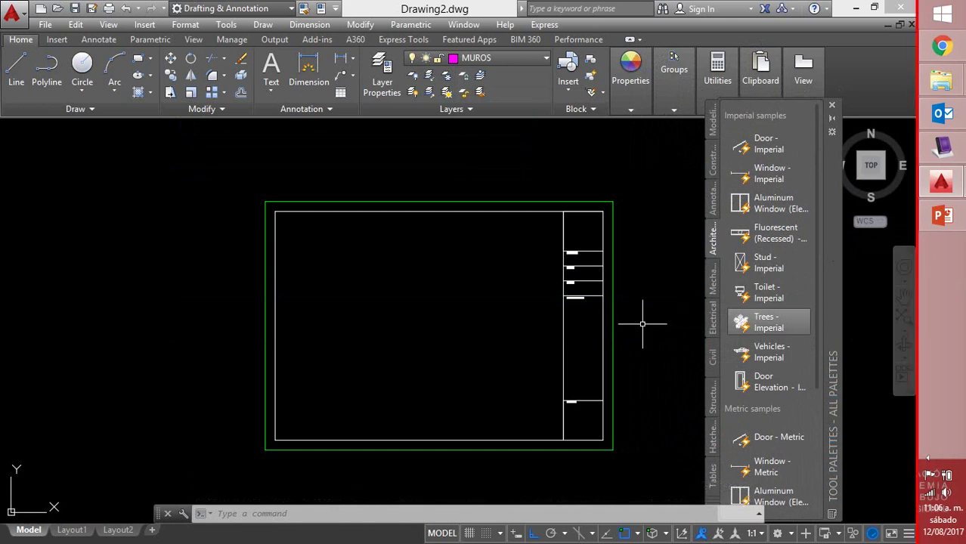
click(763, 322)
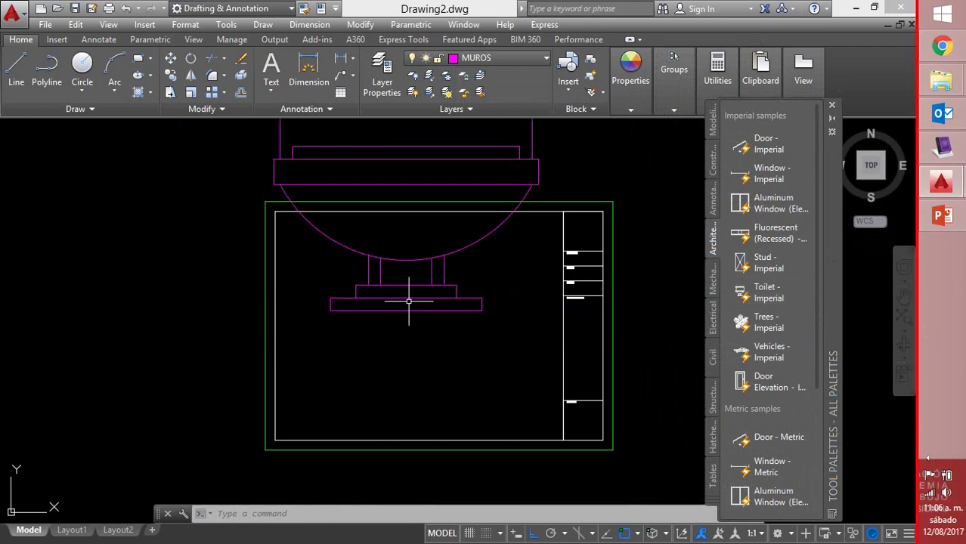
scroll(437, 257, down, 5)
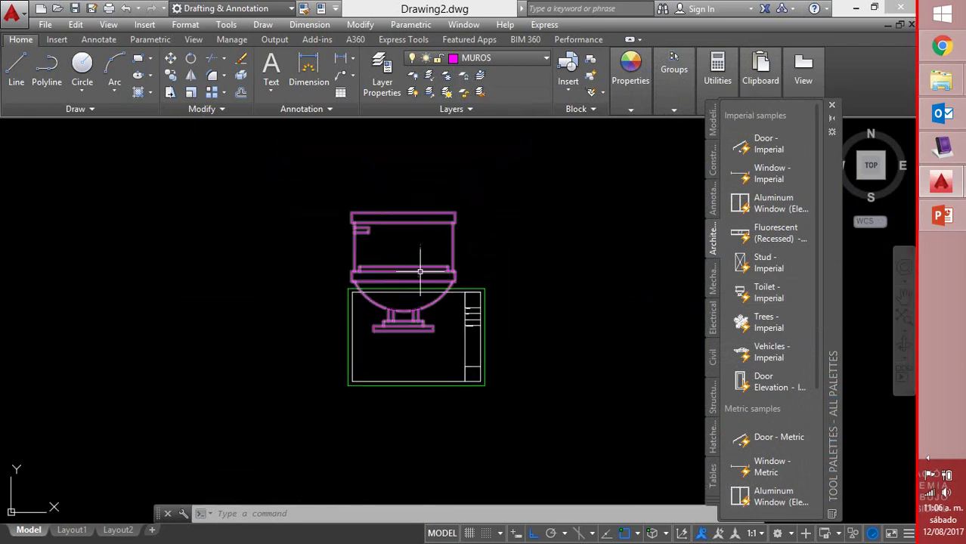
click(427, 268)
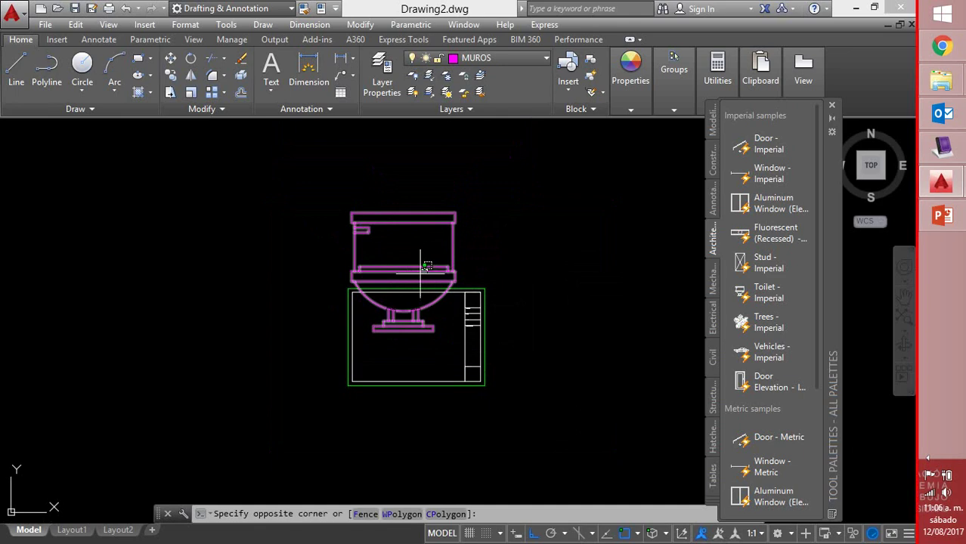
click(346, 297)
click(403, 330)
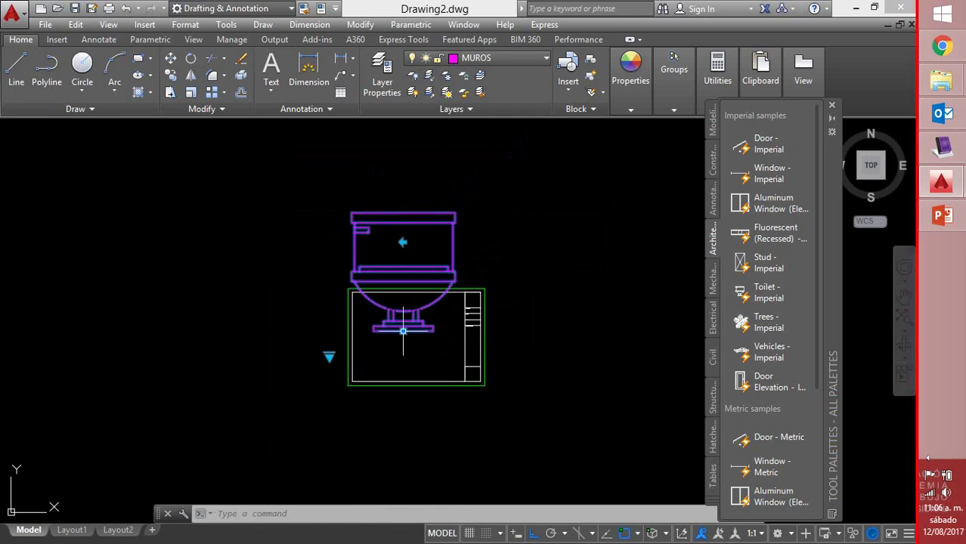
click(214, 330)
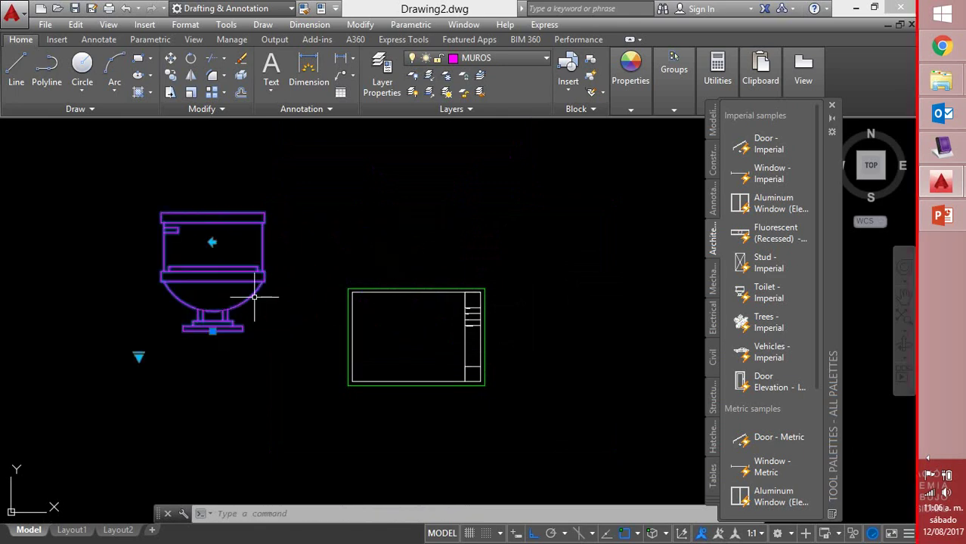
middle_drag(317, 270, 368, 274)
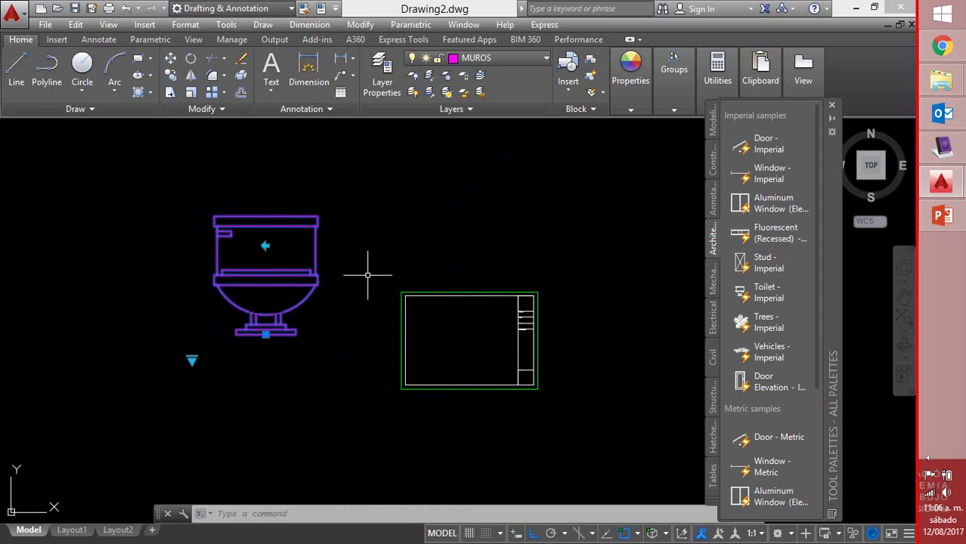
click(191, 361)
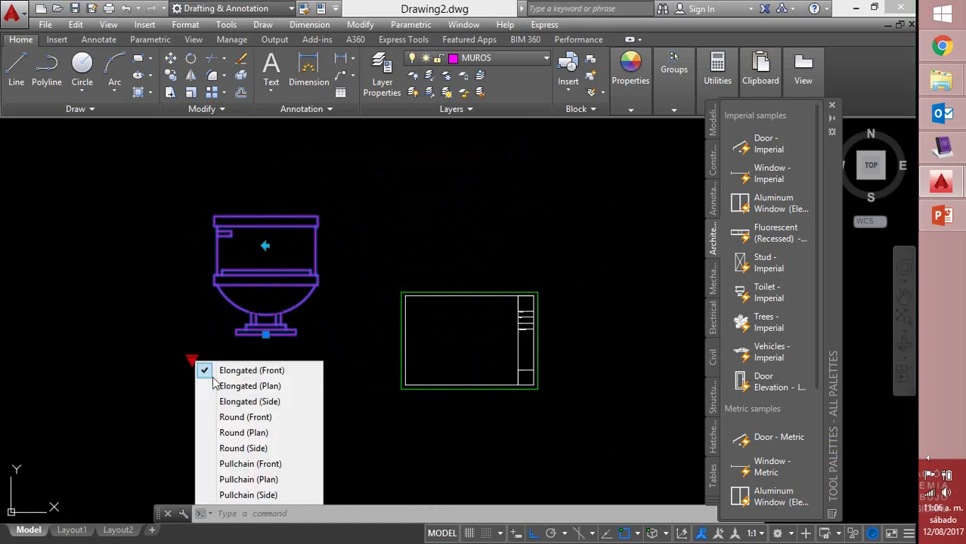
click(254, 425)
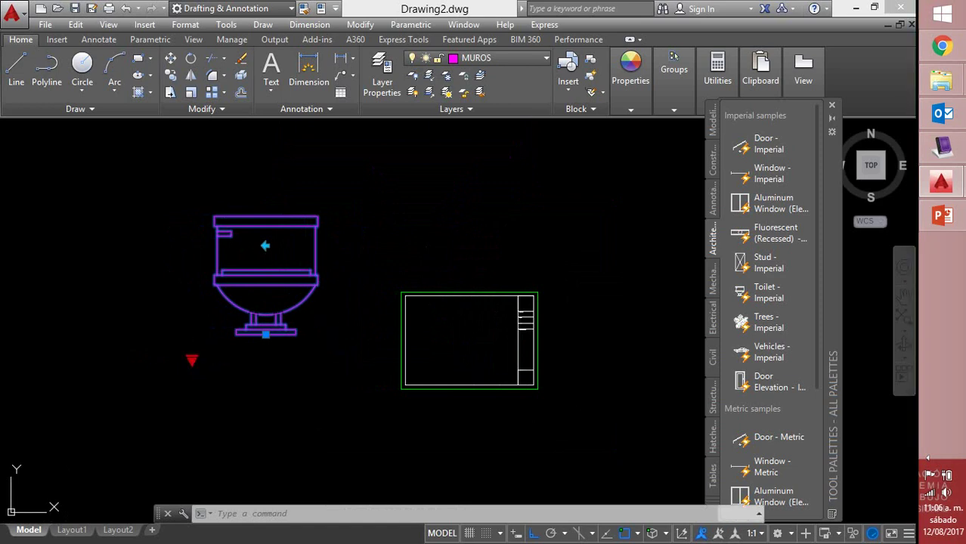
click(191, 361)
click(261, 387)
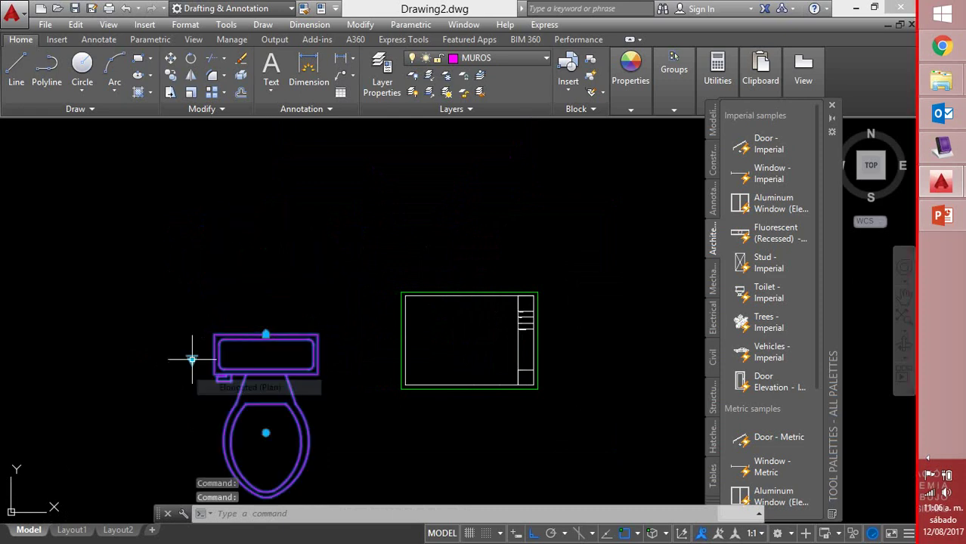
middle_drag(366, 402, 387, 370)
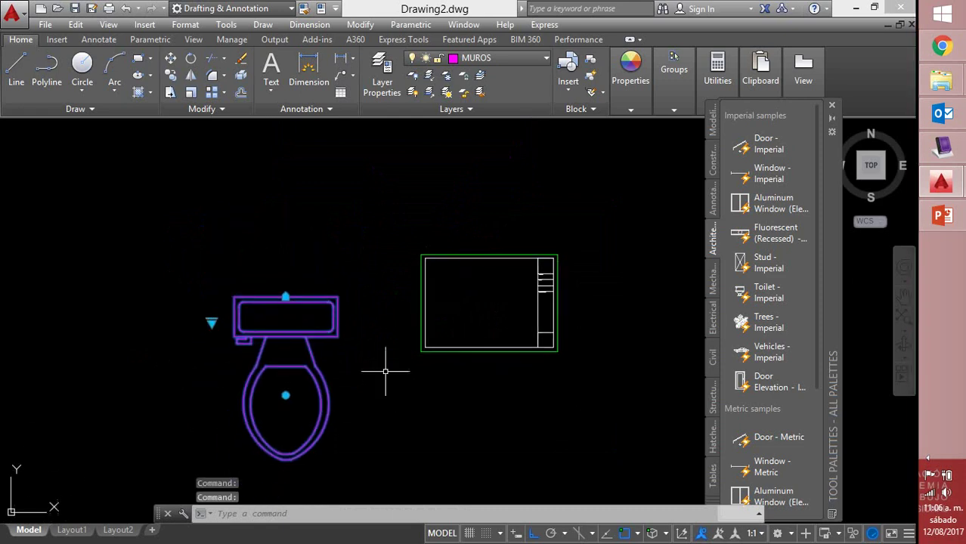
click(213, 325)
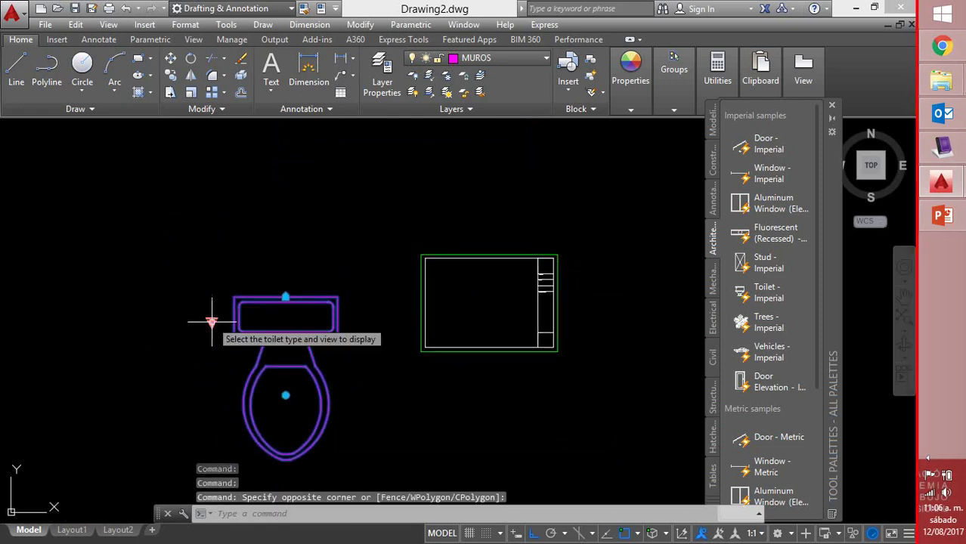
click(212, 323)
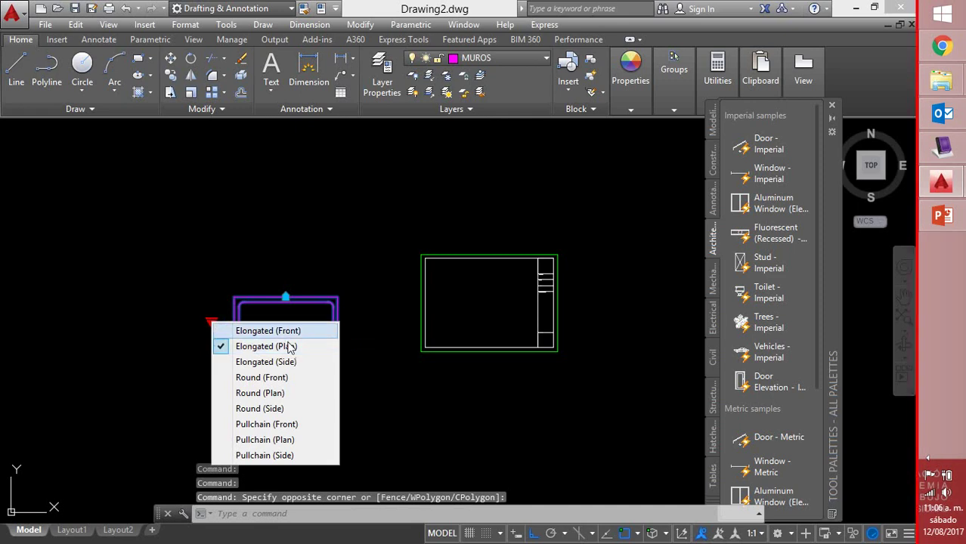
click(286, 365)
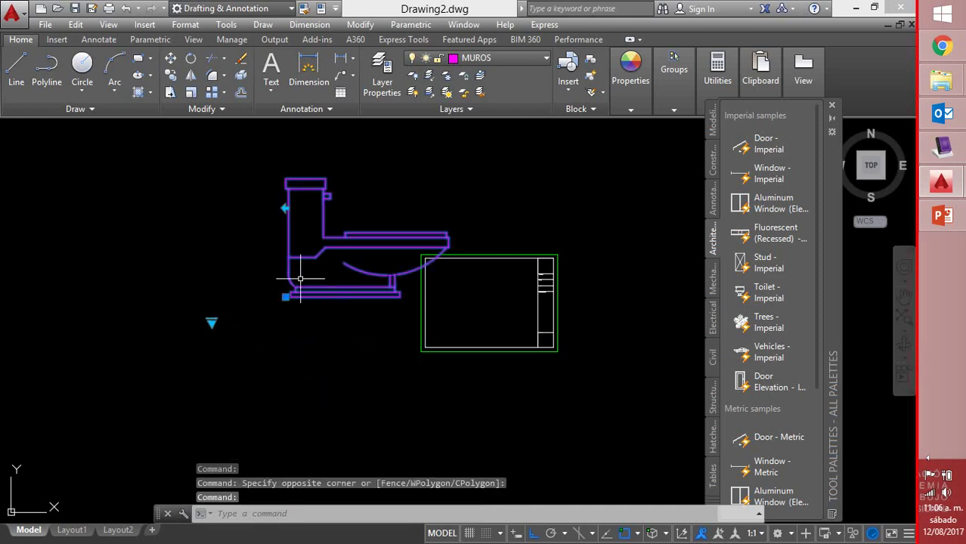
click(286, 297)
click(223, 296)
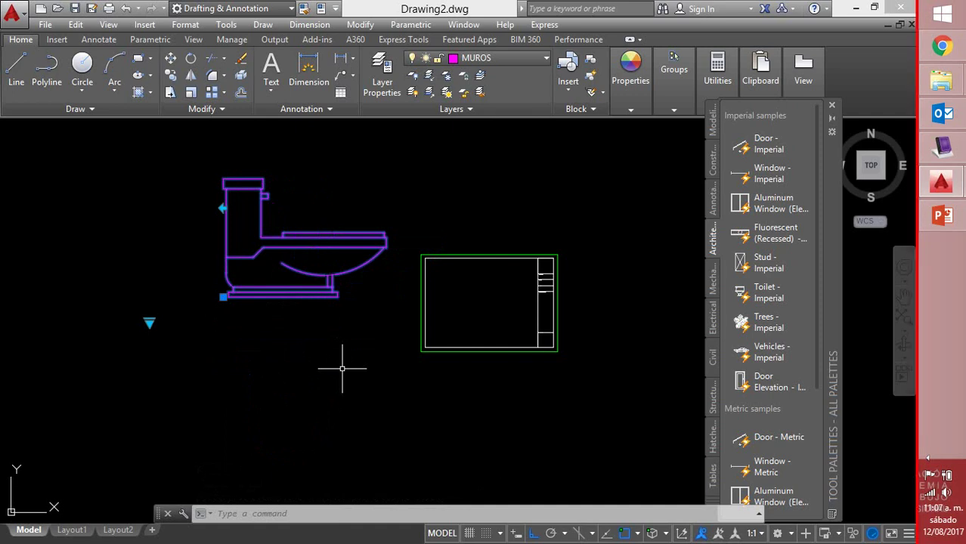
click(318, 209)
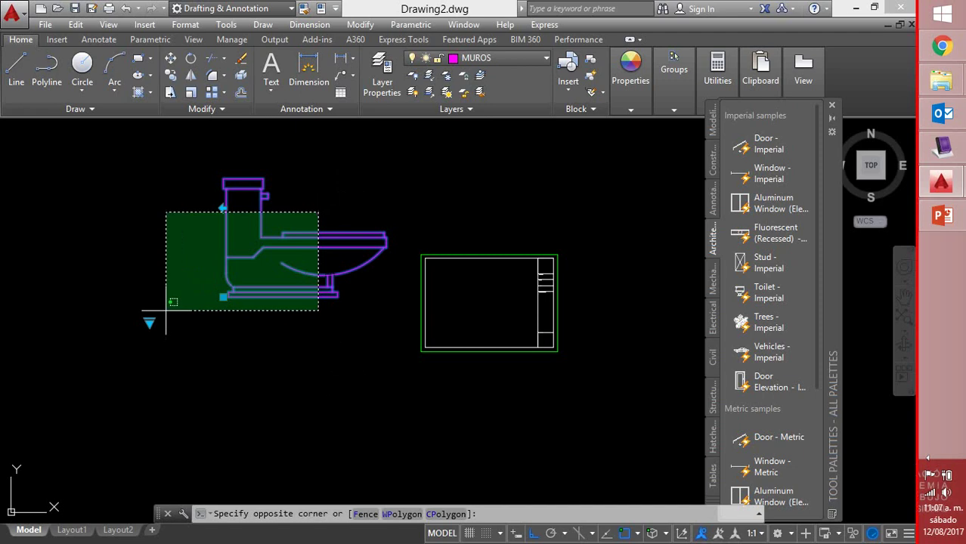
click(168, 314)
key(Delete)
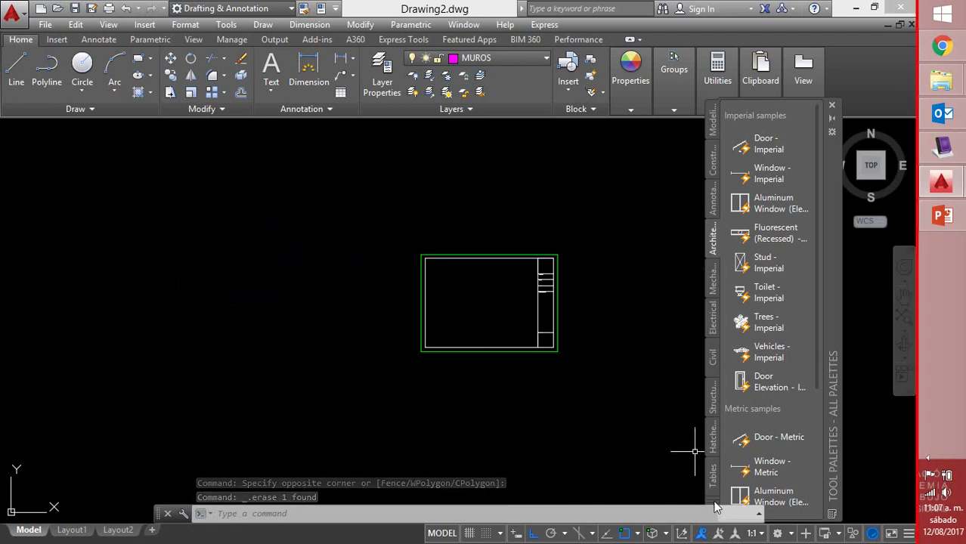
Shift the Tool Palettes further right and browse its palette groups, keeping Architectural showing
drag(825, 333, 887, 330)
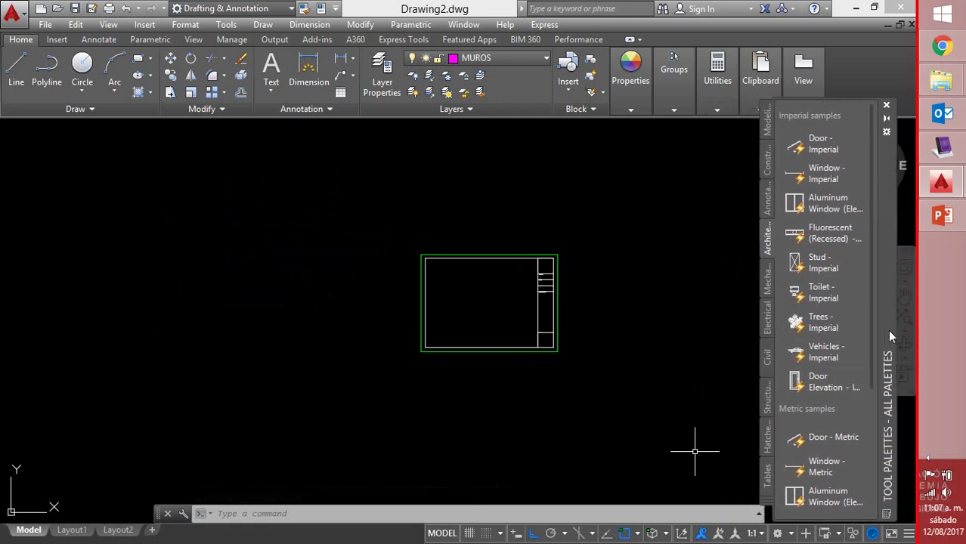
click(772, 502)
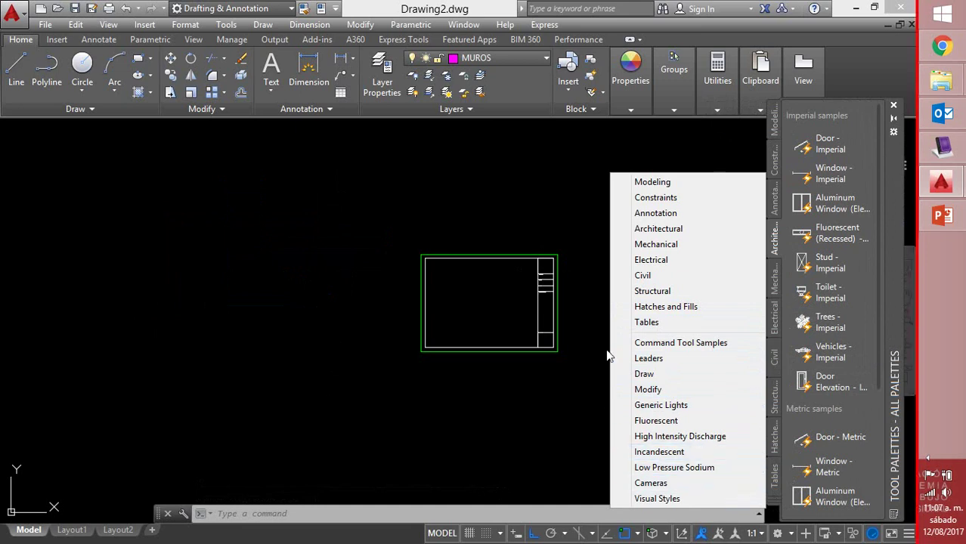
key(Escape)
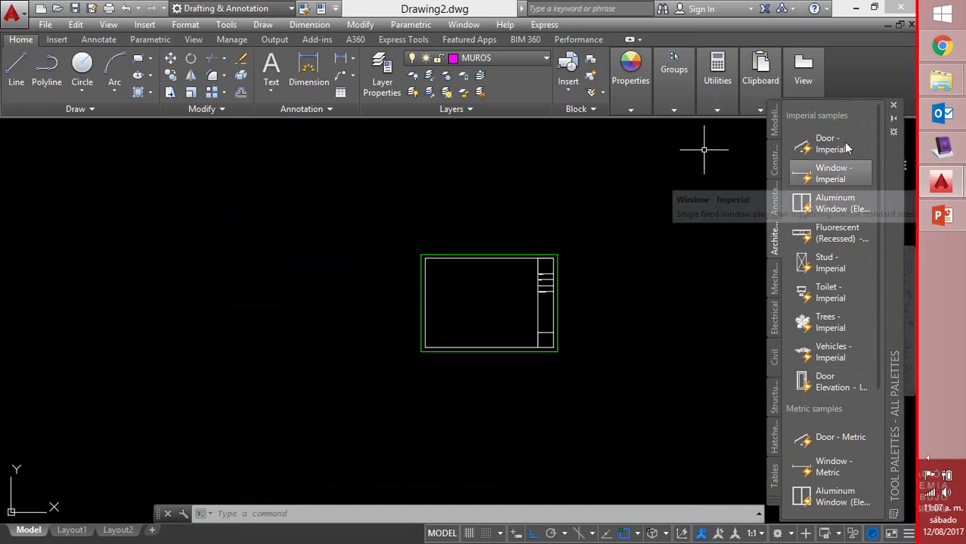
right_click(852, 126)
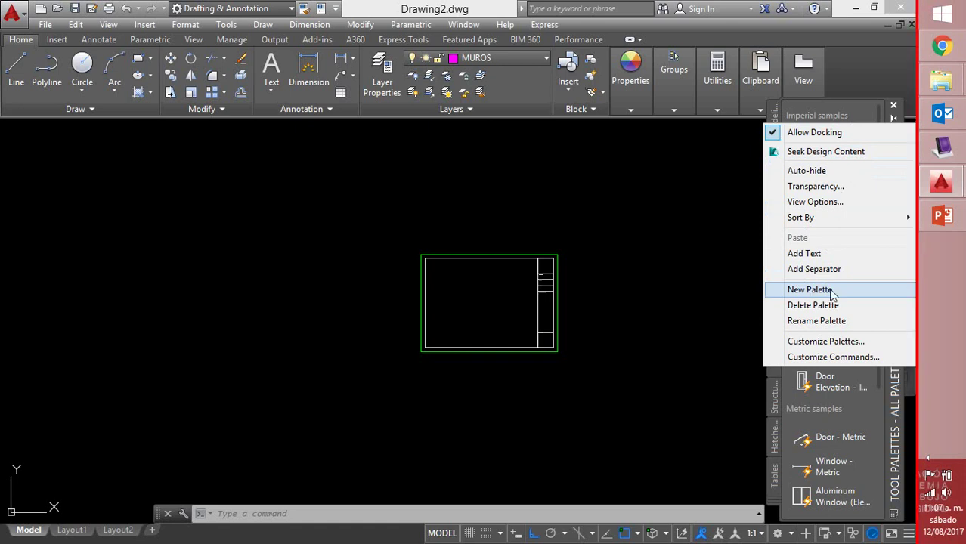
click(689, 248)
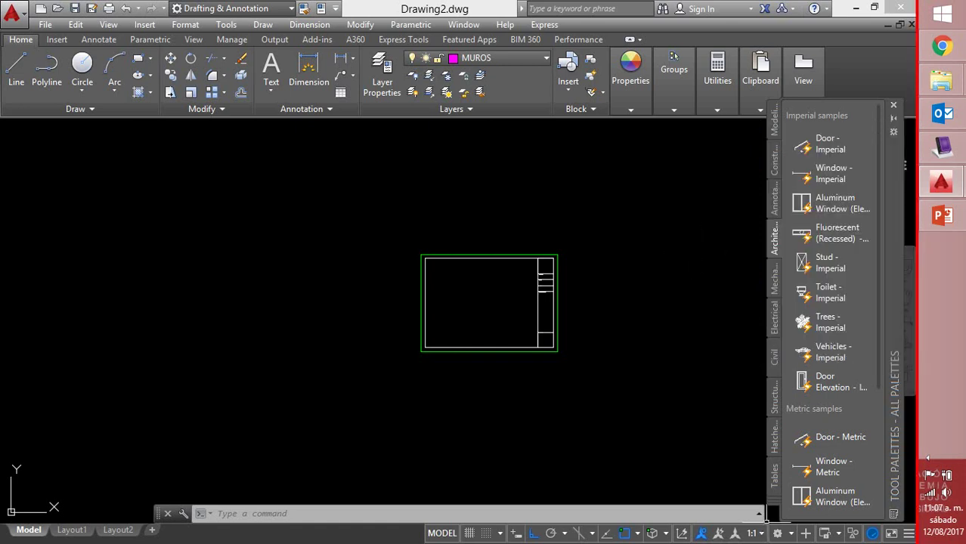
click(771, 505)
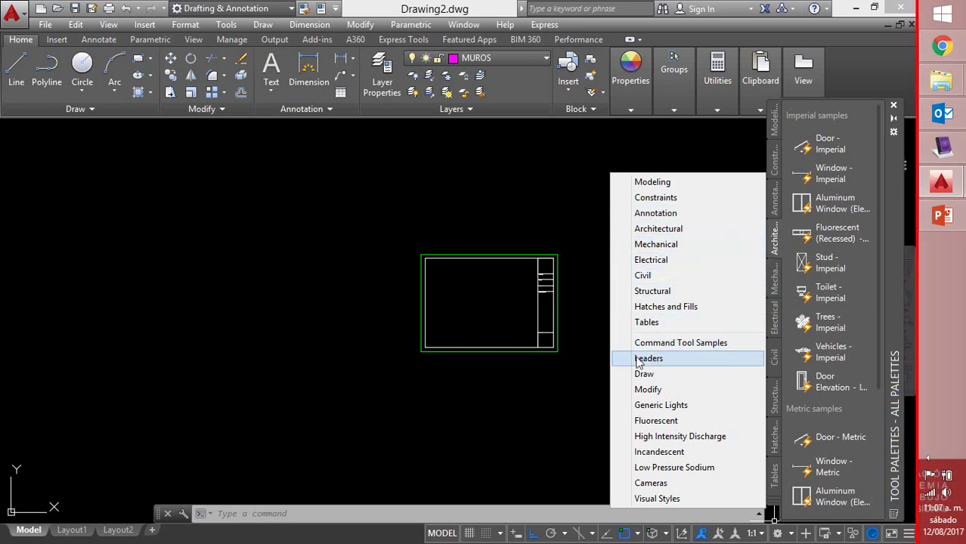
click(601, 218)
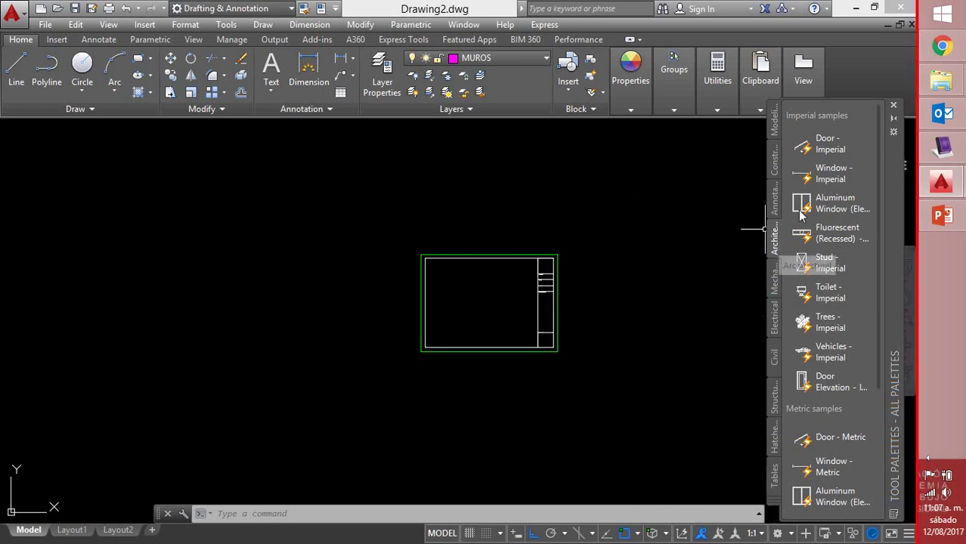
Create a new, empty tool palette and name it Sabado
right_click(853, 127)
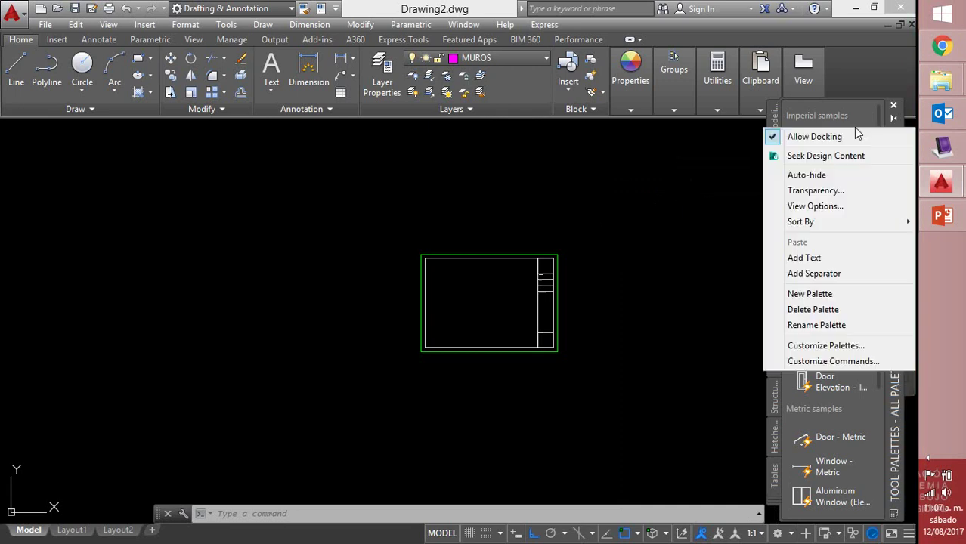
click(823, 296)
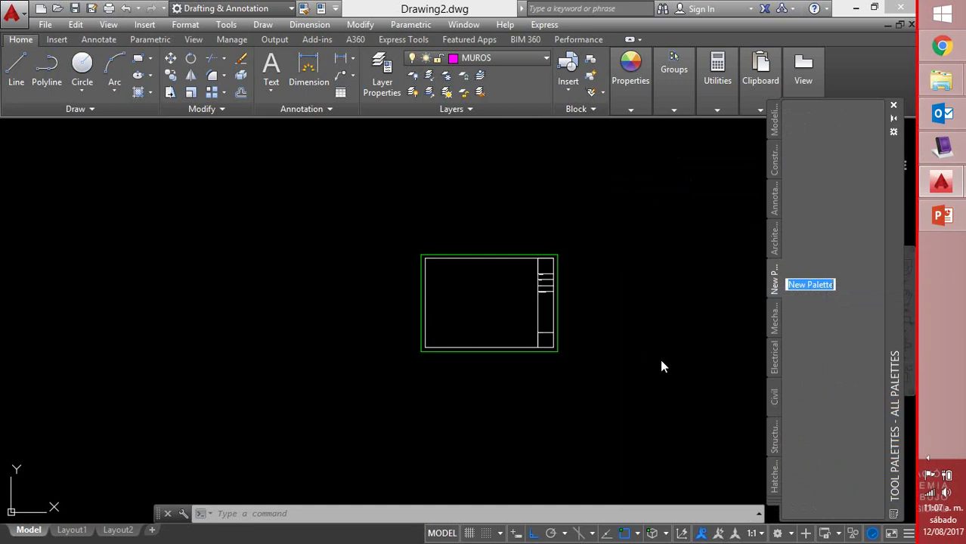
text(Sabad)
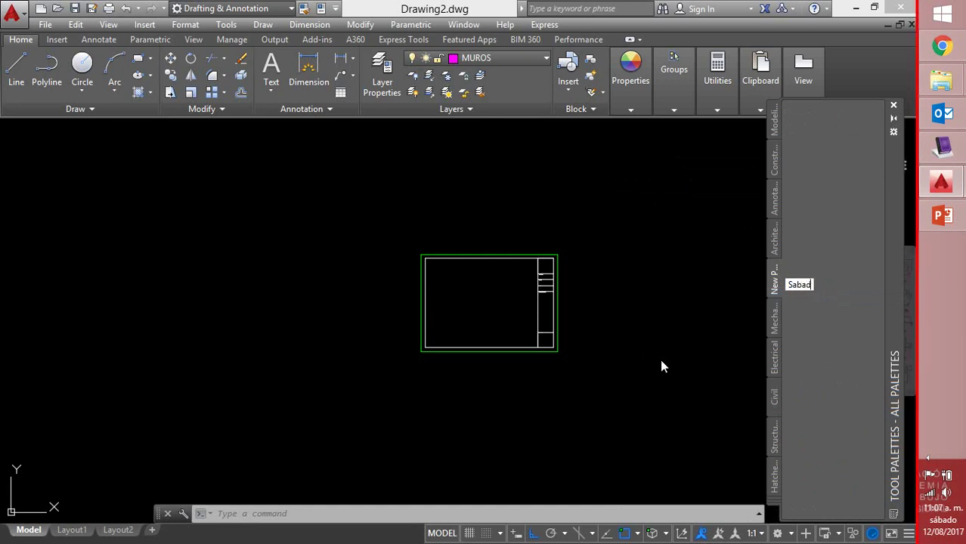
text(o)
key(Return)
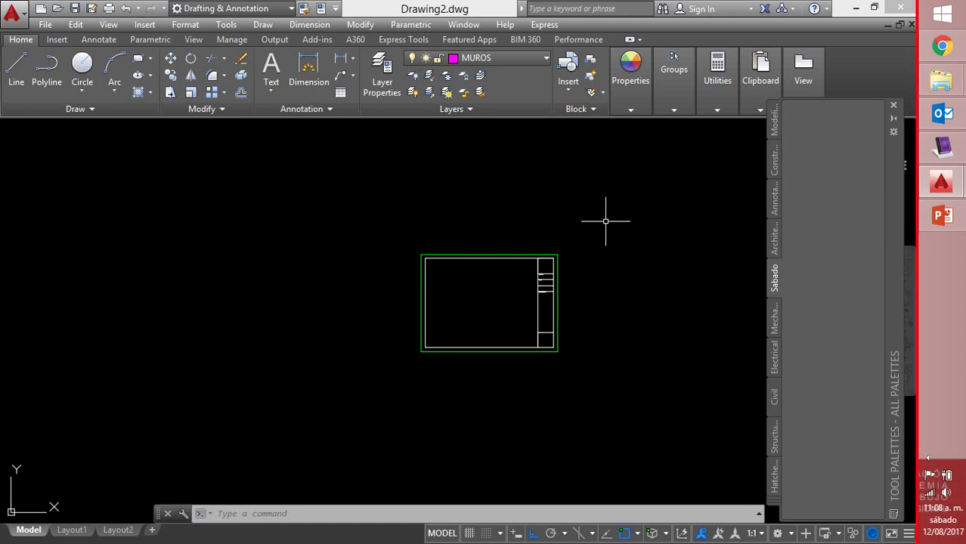
Select the title block and drag it onto the Sabado palette, which triggers the save-first warning
click(609, 344)
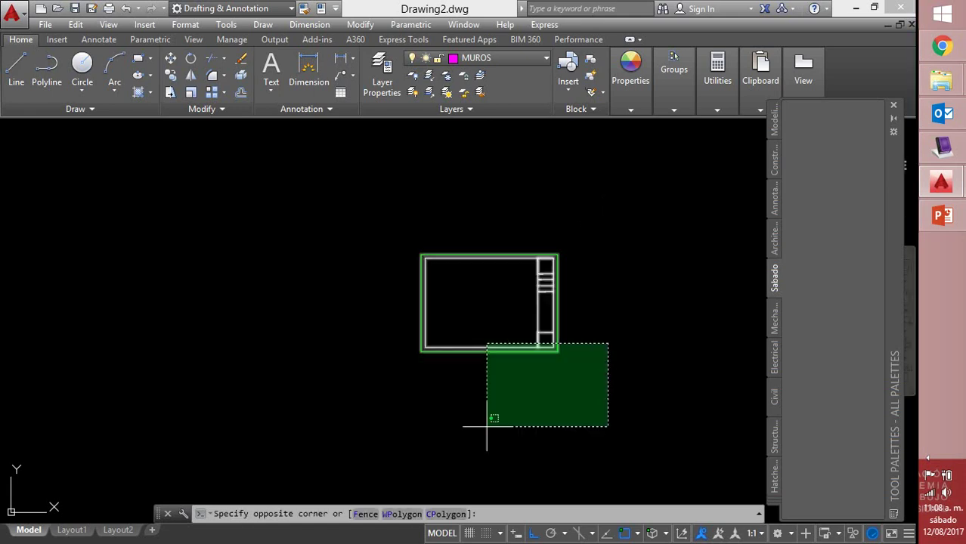
click(408, 351)
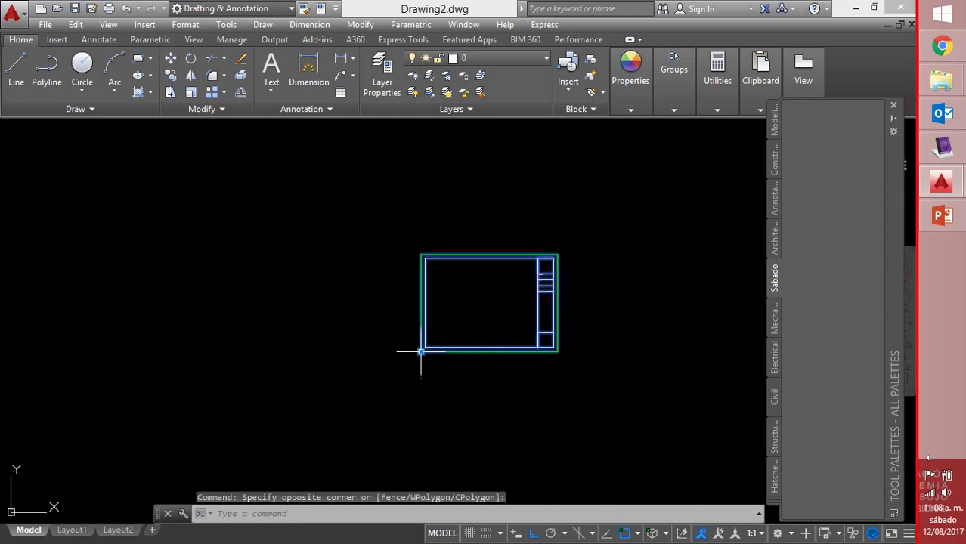
mouse_move(420, 350)
mouse_down()
mouse_move(565, 289)
mouse_move(668, 273)
mouse_move(821, 222)
mouse_up()
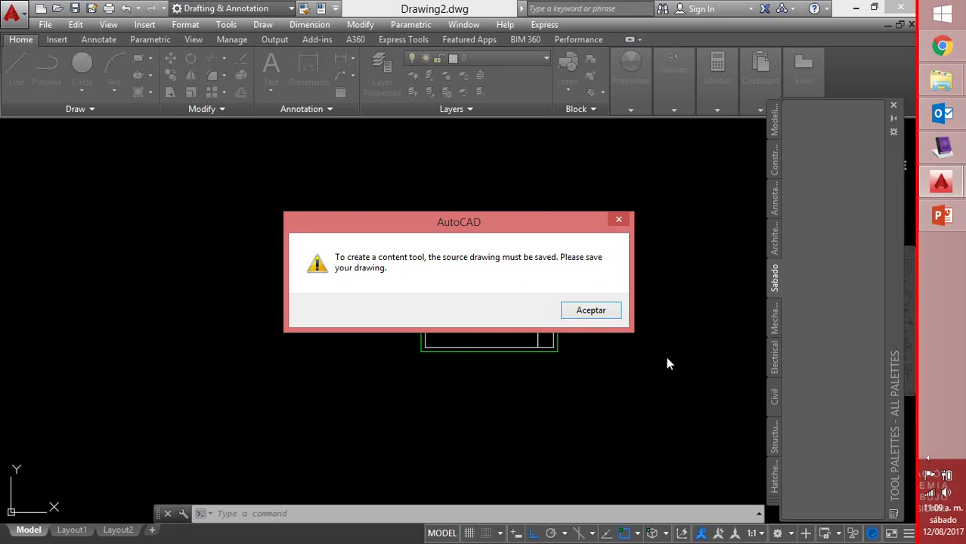
Dismiss the warning and save Drawing2.dwg in E:\2017-2\Estudiantes\Diplomado\Sabado
click(618, 219)
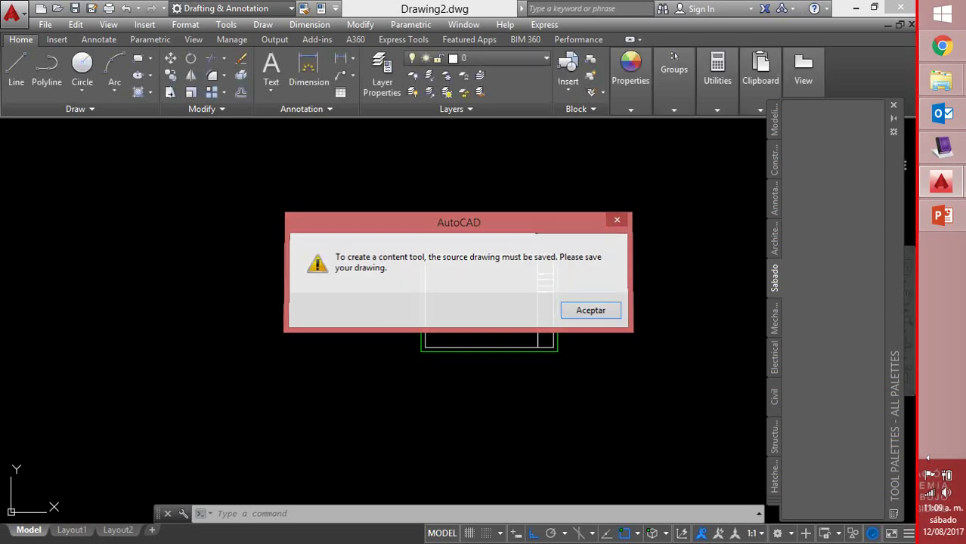
click(45, 25)
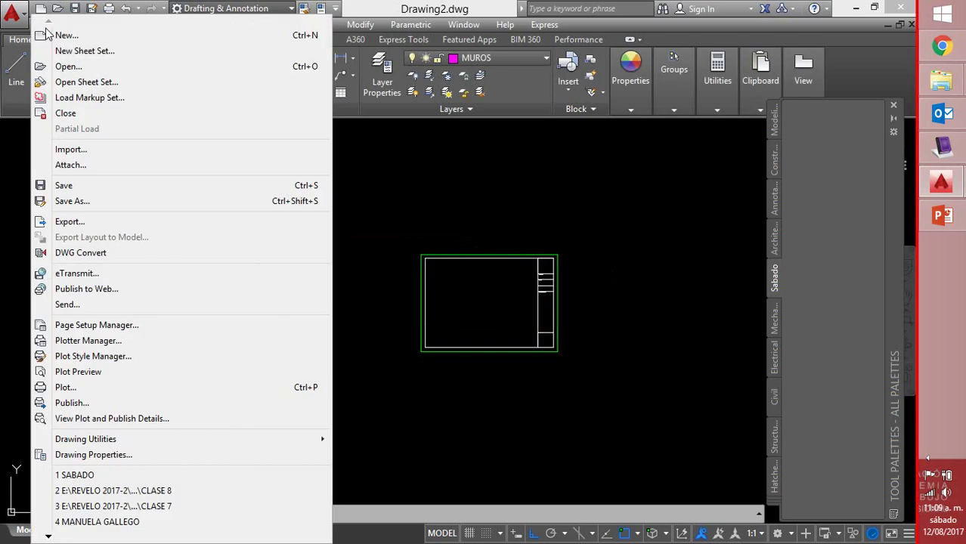
click(96, 201)
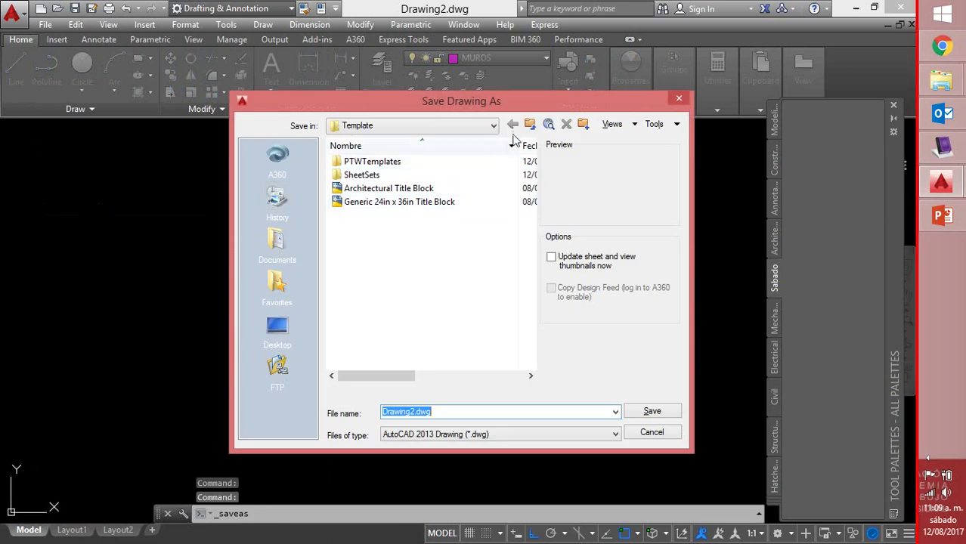
click(493, 125)
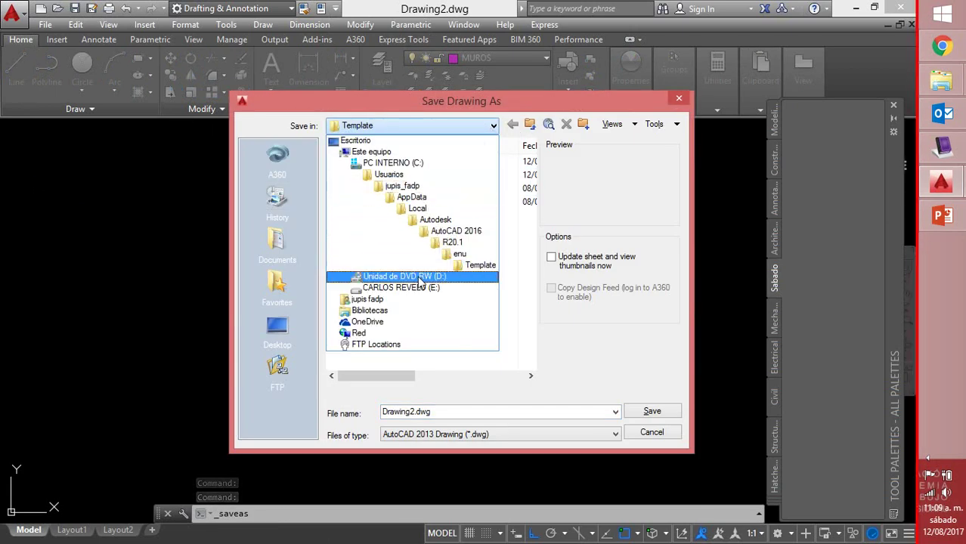
click(421, 289)
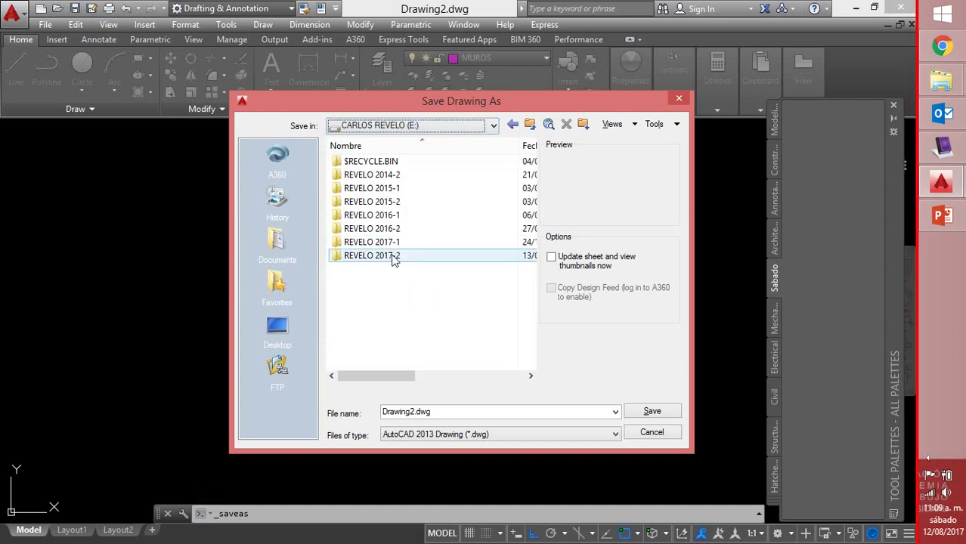
double_click(393, 255)
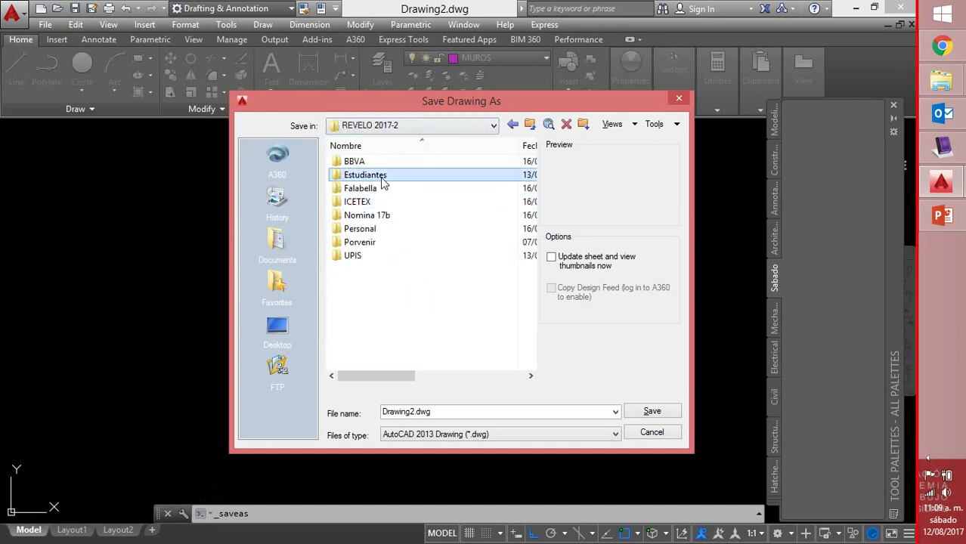
double_click(382, 178)
double_click(381, 162)
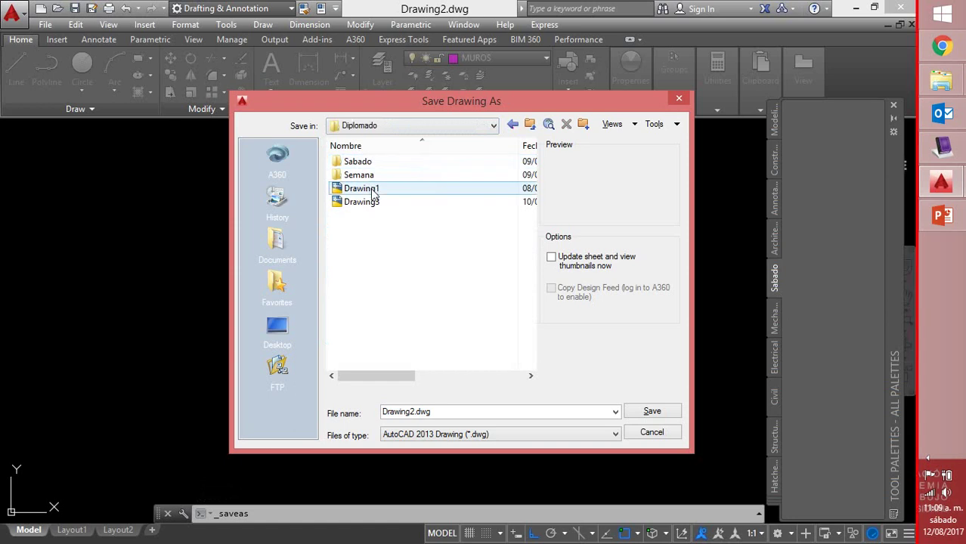
double_click(371, 163)
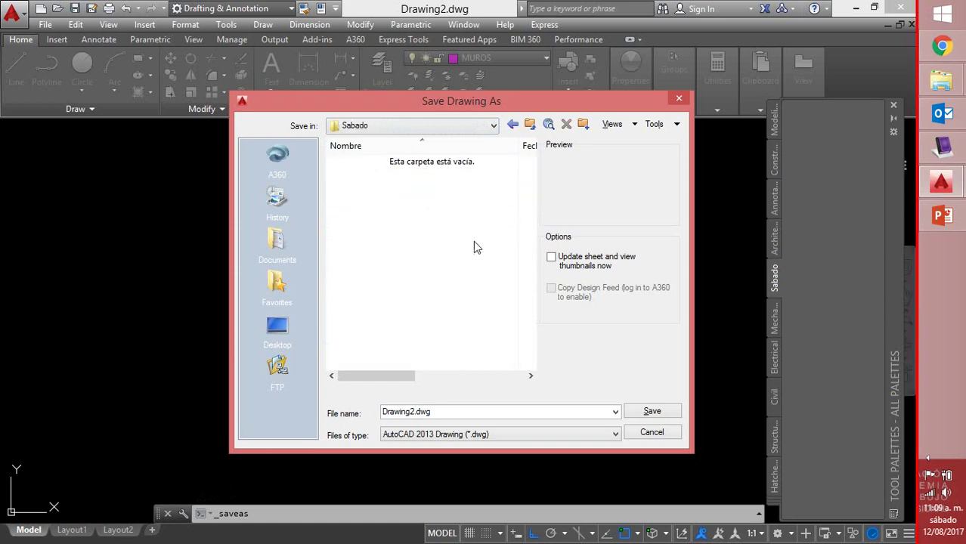
click(642, 410)
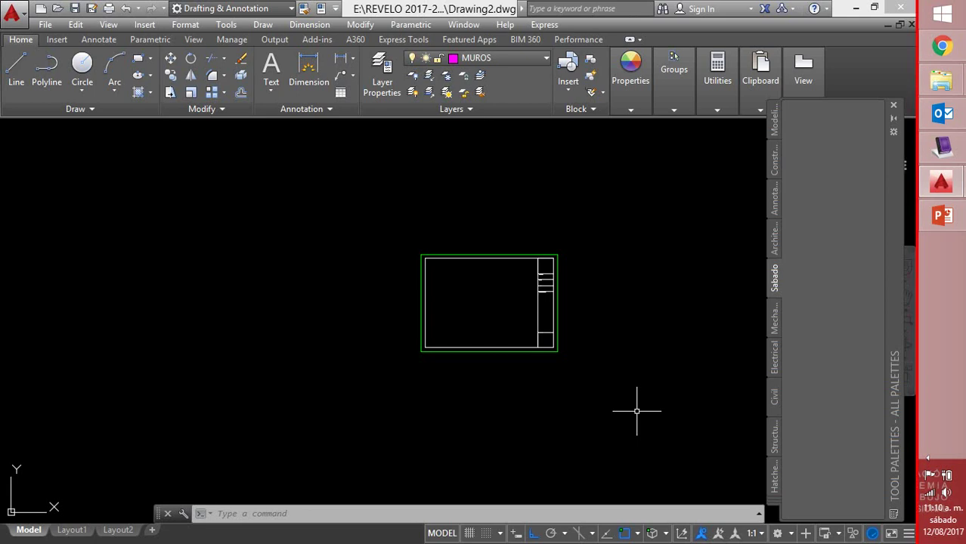
Add the title block to the Sabado palette as the ROT-M tool, then erase the original
click(610, 320)
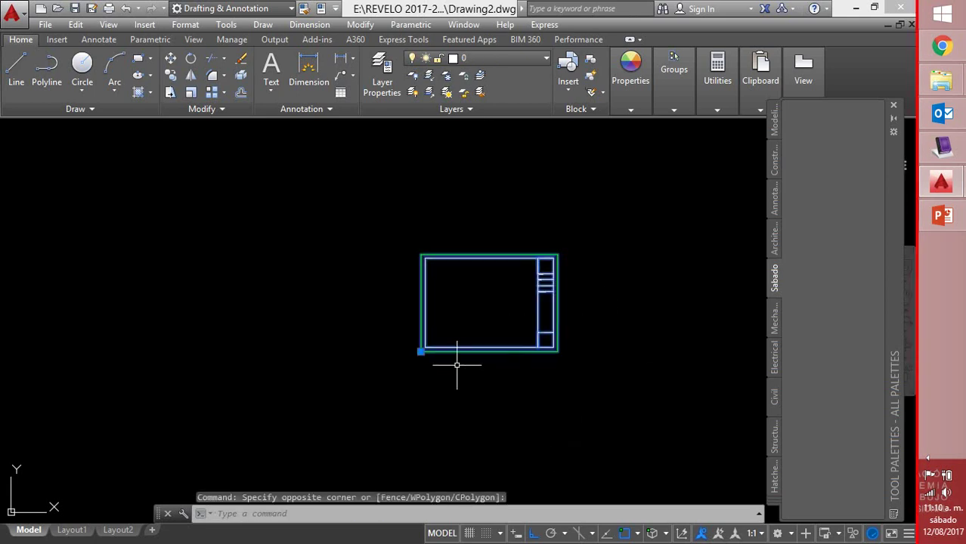
drag(421, 350, 815, 226)
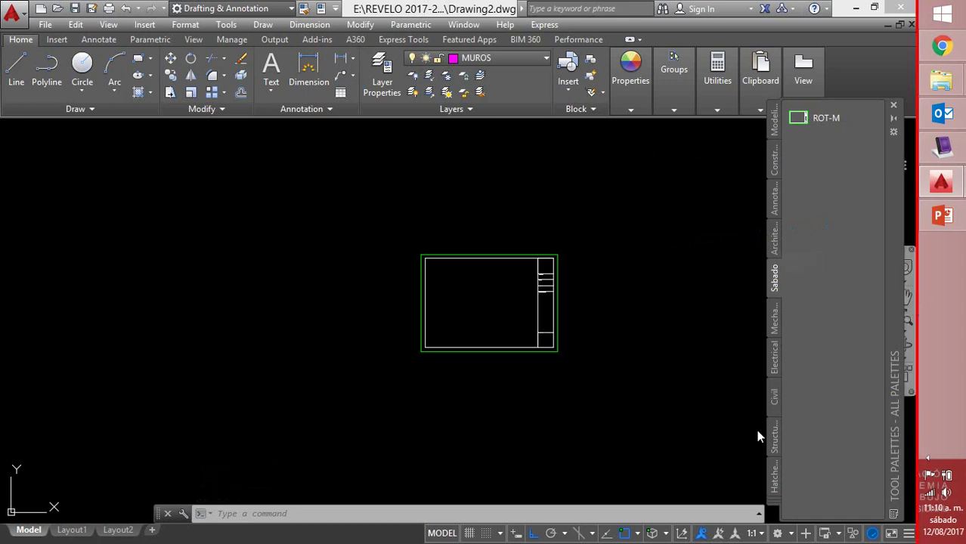
click(615, 237)
click(367, 371)
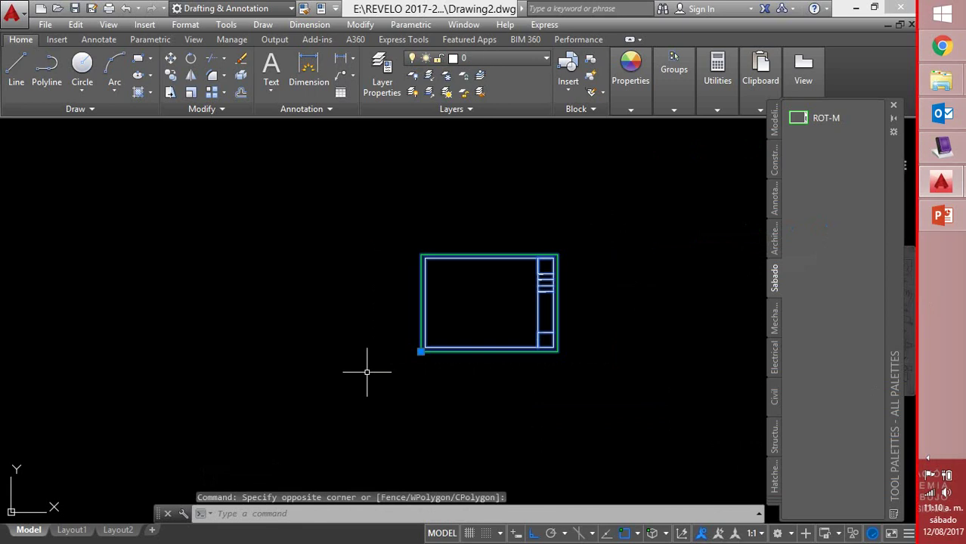
key(Delete)
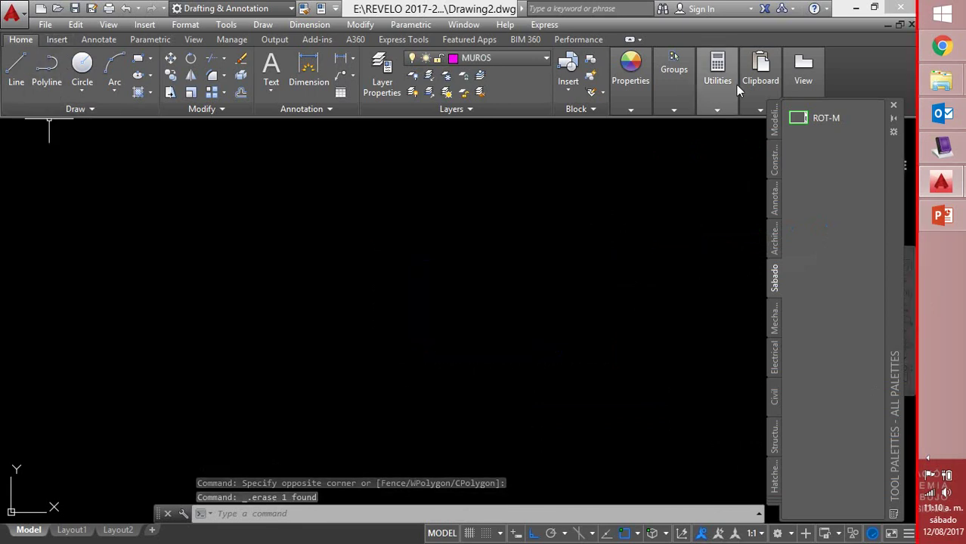
click(797, 118)
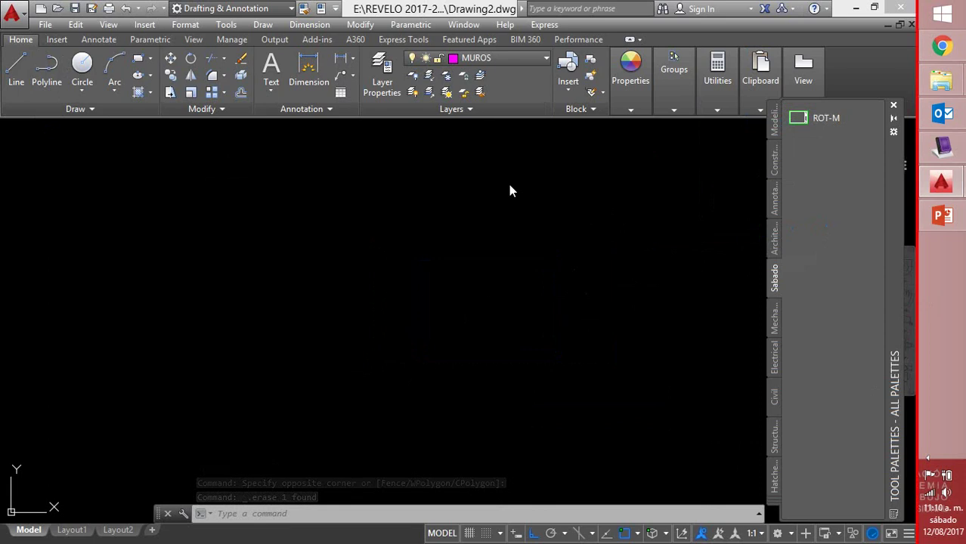
Insert the ROT-M title block at a picked point, leaving attributes such as DISEÑADOR blank
click(263, 303)
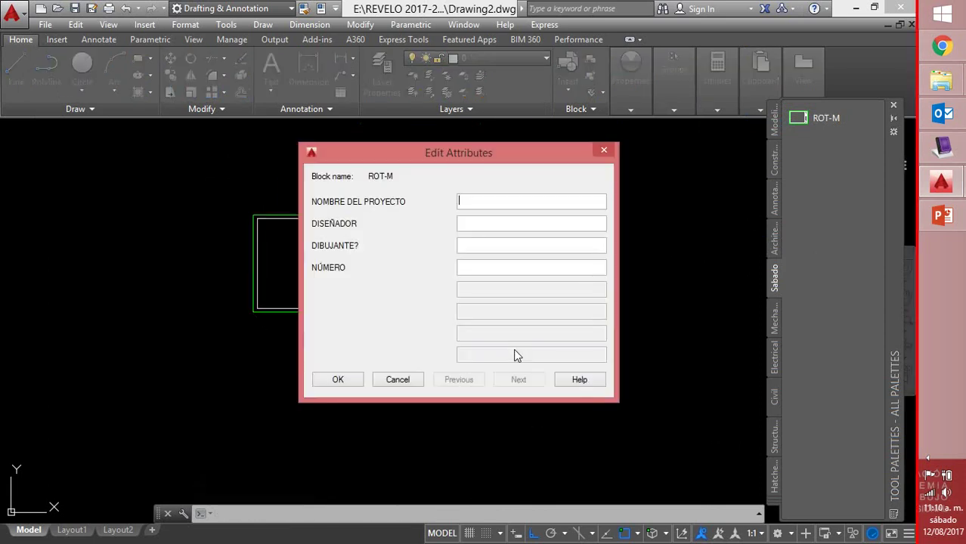
key(Tab)
key(Tab)
key(Tab)
key(shift+Tab)
key(shift+Tab)
click(337, 380)
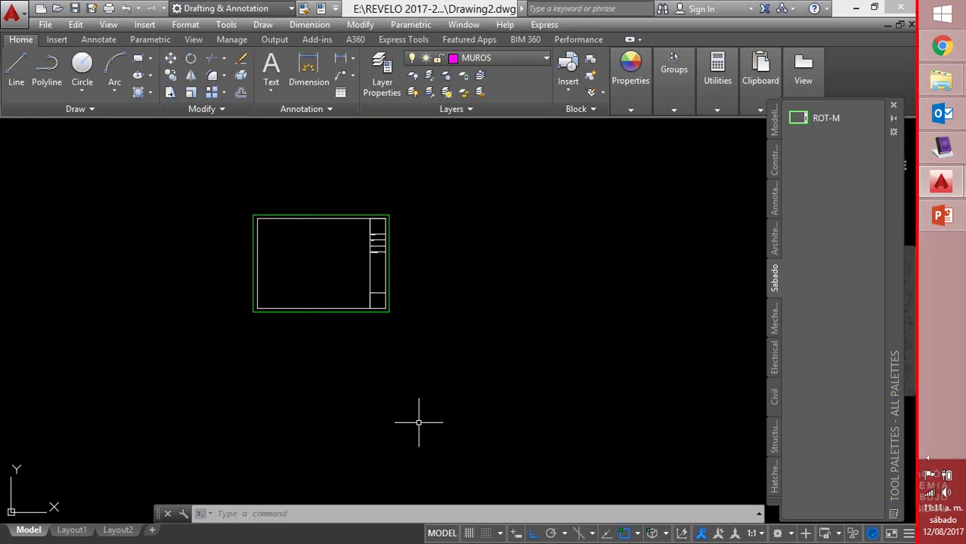
Draw a short two-point multiline wall with the ML command
text(ml)
key(Return)
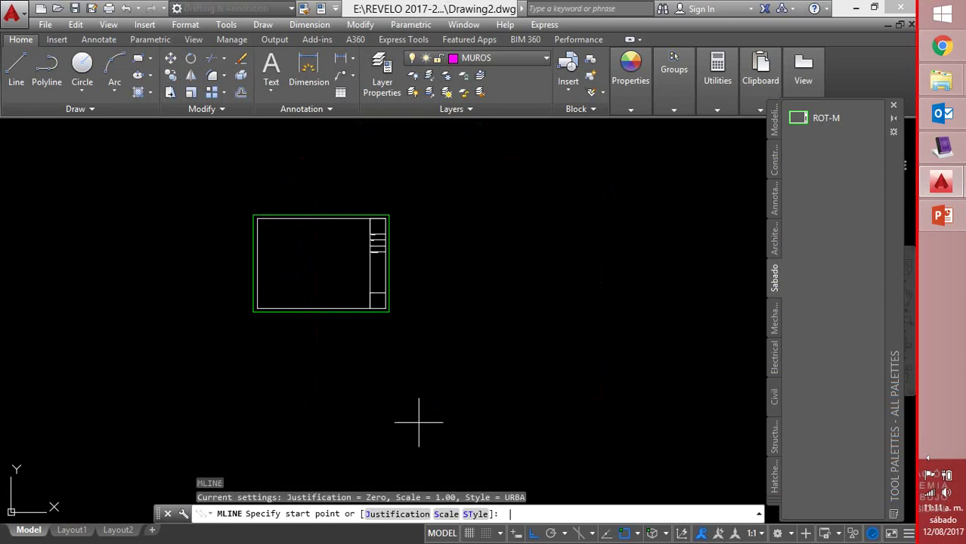
click(501, 216)
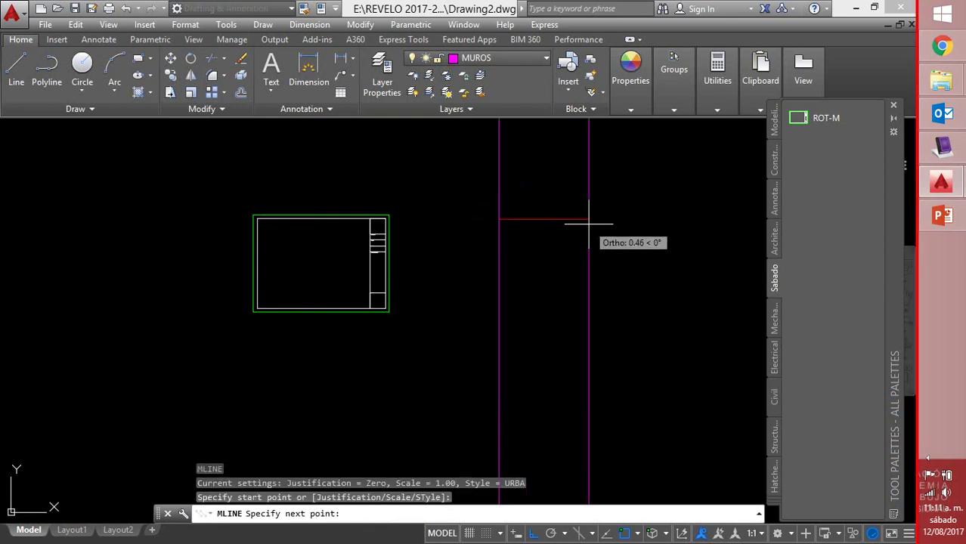
click(594, 220)
right_click(598, 227)
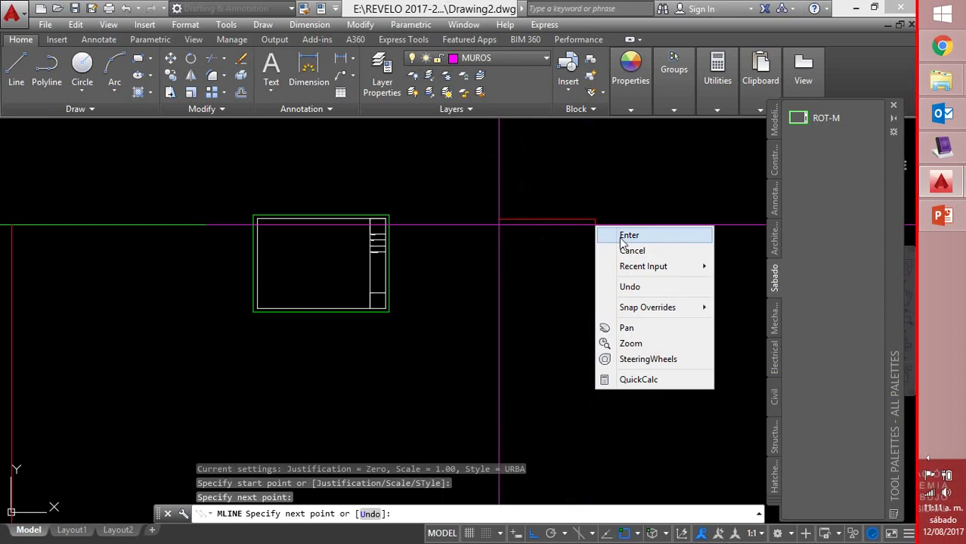
click(621, 234)
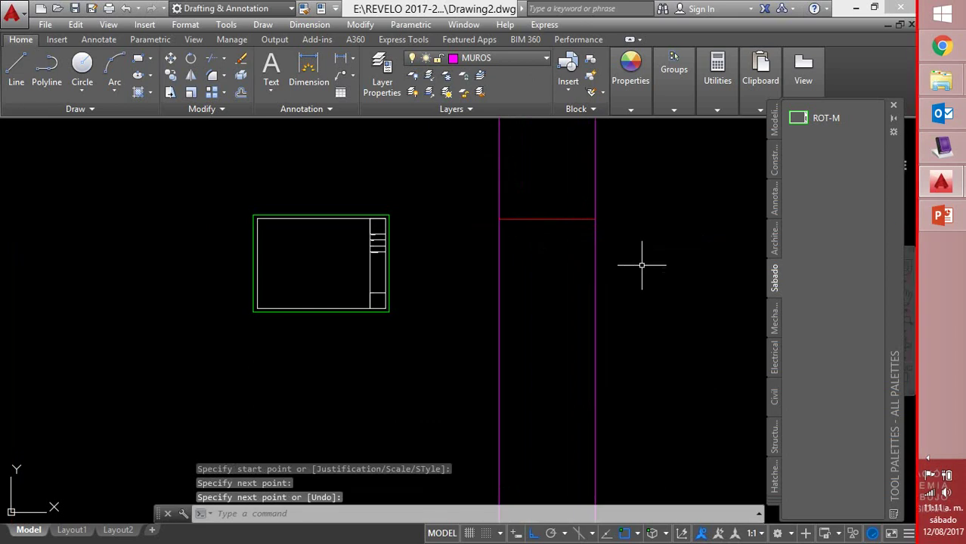
Add the multiline wall to the Sabado palette as an Mline tool
click(638, 263)
click(484, 304)
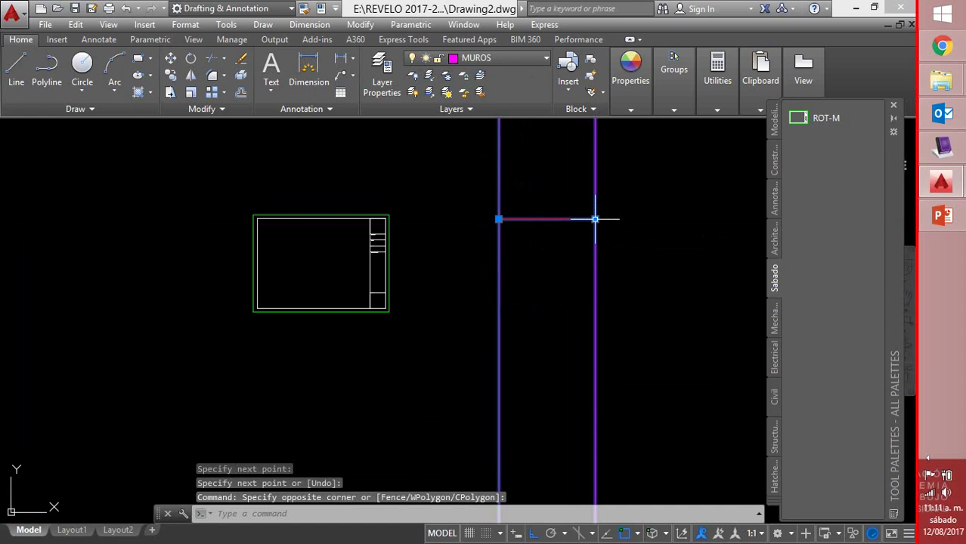
key(Escape)
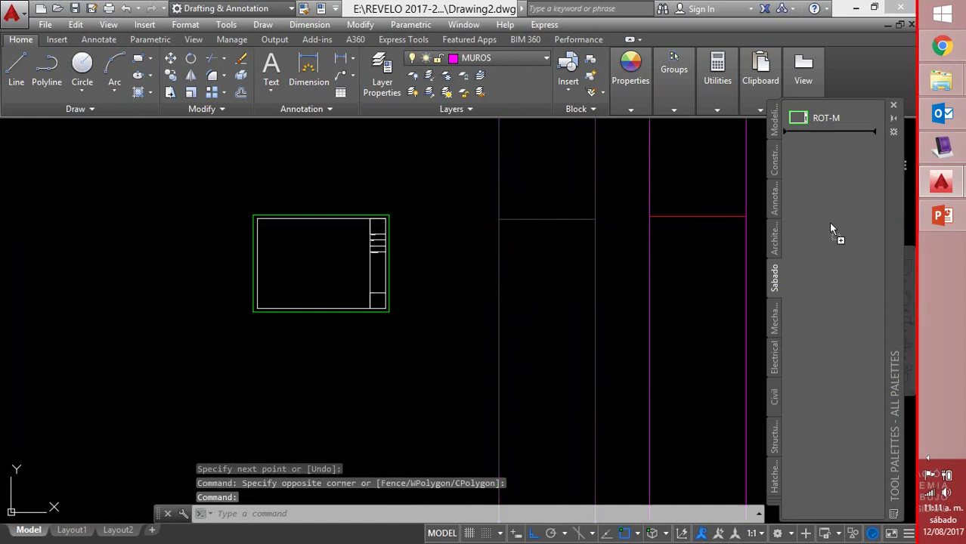
drag(831, 229, 831, 229)
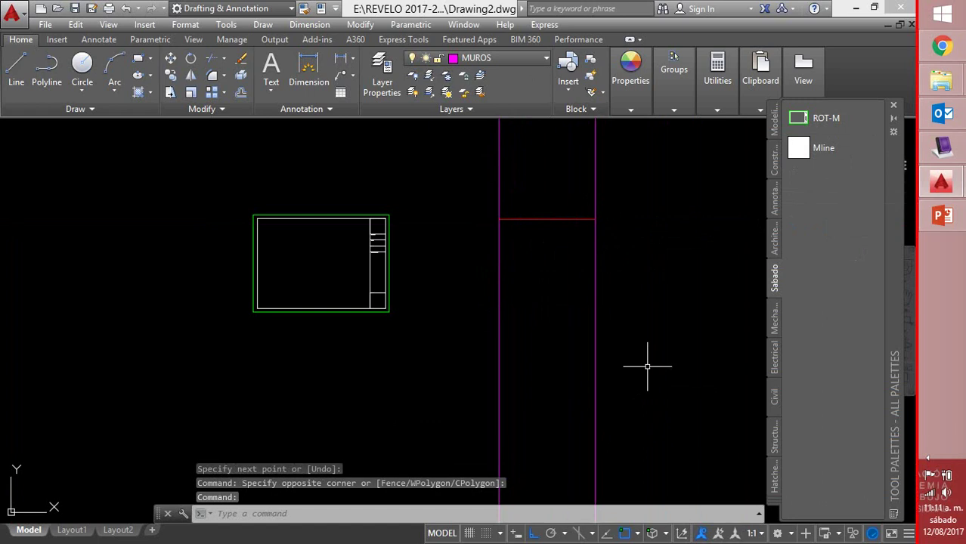
scroll(647, 366, down, 6)
mouse_move(646, 314)
middle_down()
mouse_move(330, 308)
mouse_move(254, 297)
middle_up()
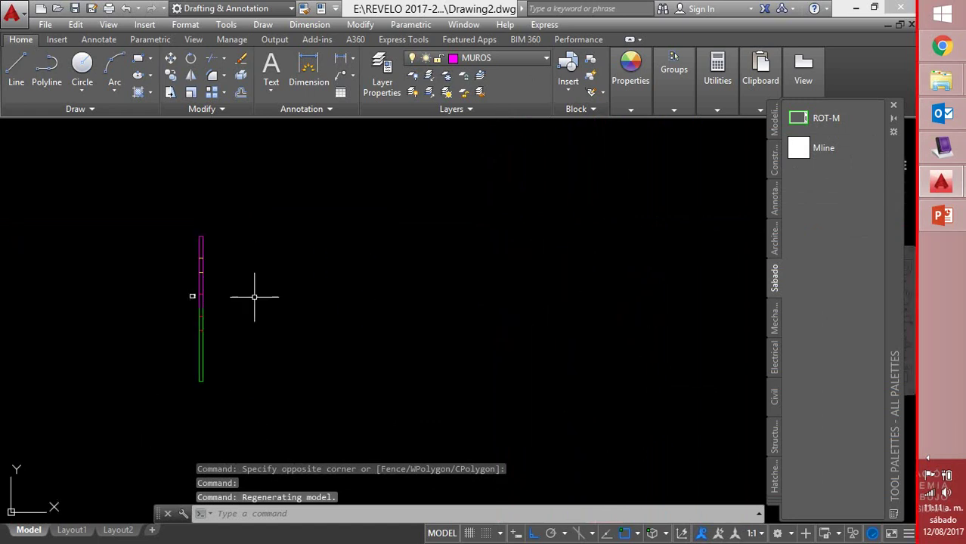
Draw an L-shaped wall using the new Mline tool from the Sabado palette
click(822, 148)
click(334, 219)
click(512, 218)
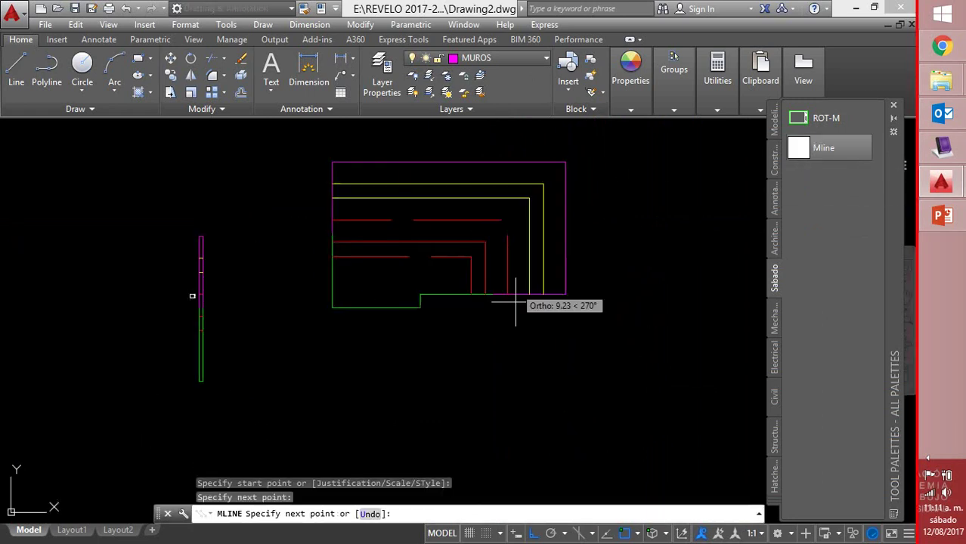
click(511, 377)
right_click(511, 385)
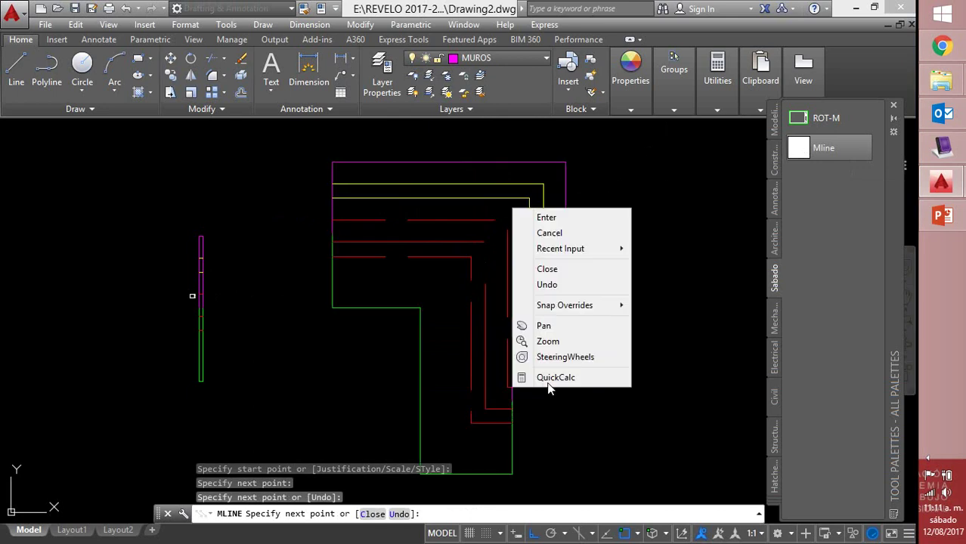
click(580, 218)
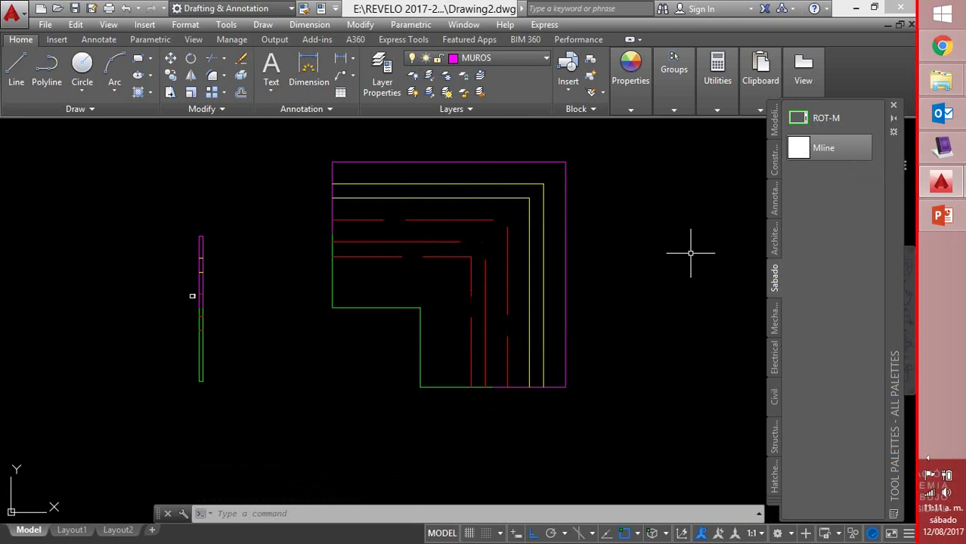
Close the Tool Palettes and reopen them from Tools > Palettes
click(893, 106)
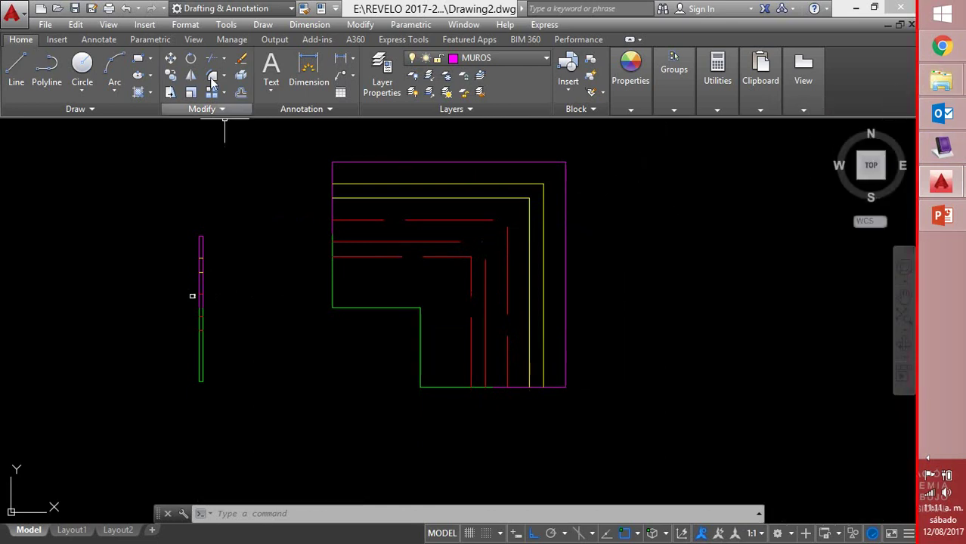
click(227, 24)
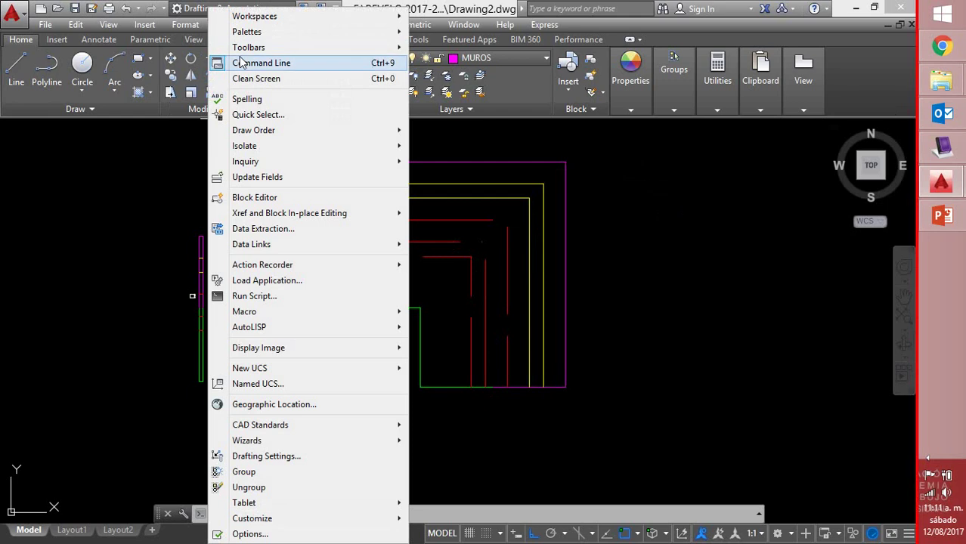
mouse_move(253, 37)
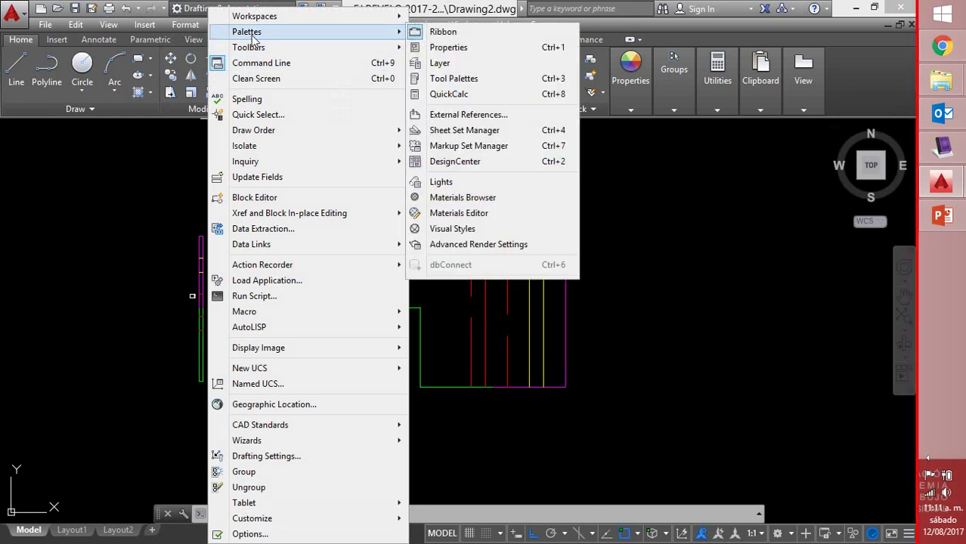
click(474, 80)
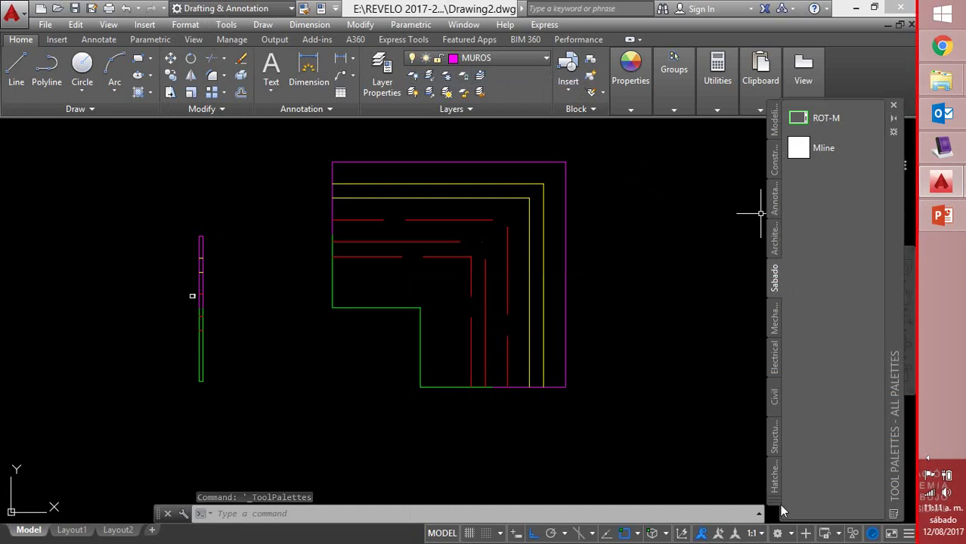
Browse the list of all tool palettes, then close the palettes window
click(779, 504)
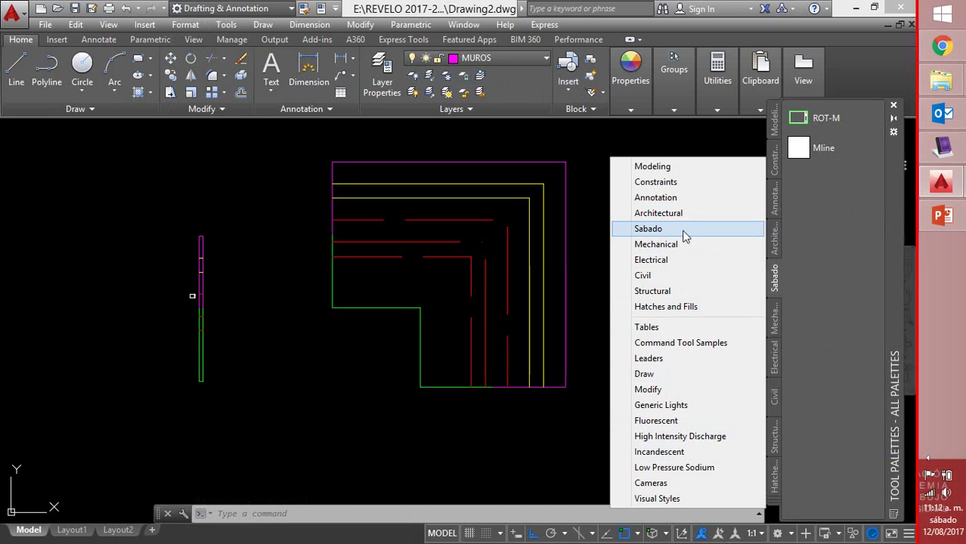
click(684, 236)
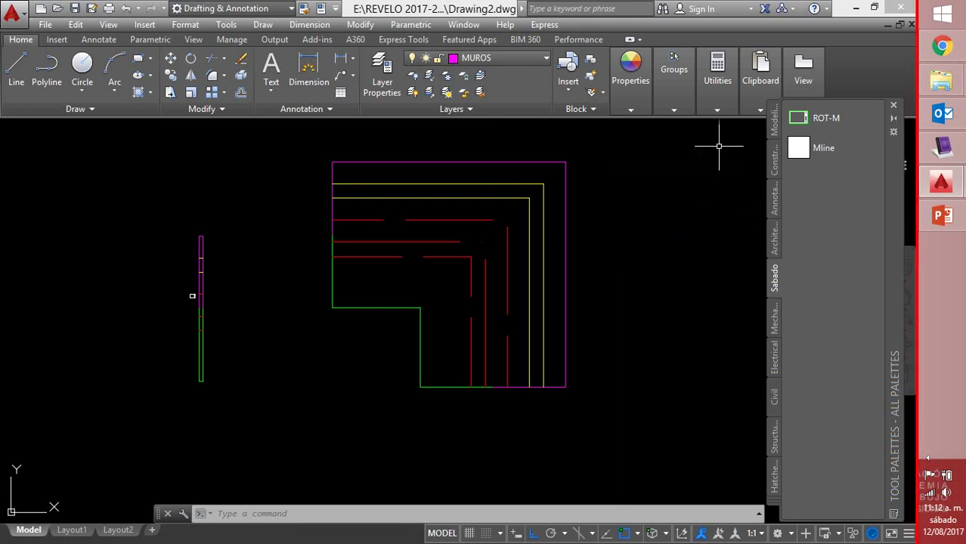
click(893, 106)
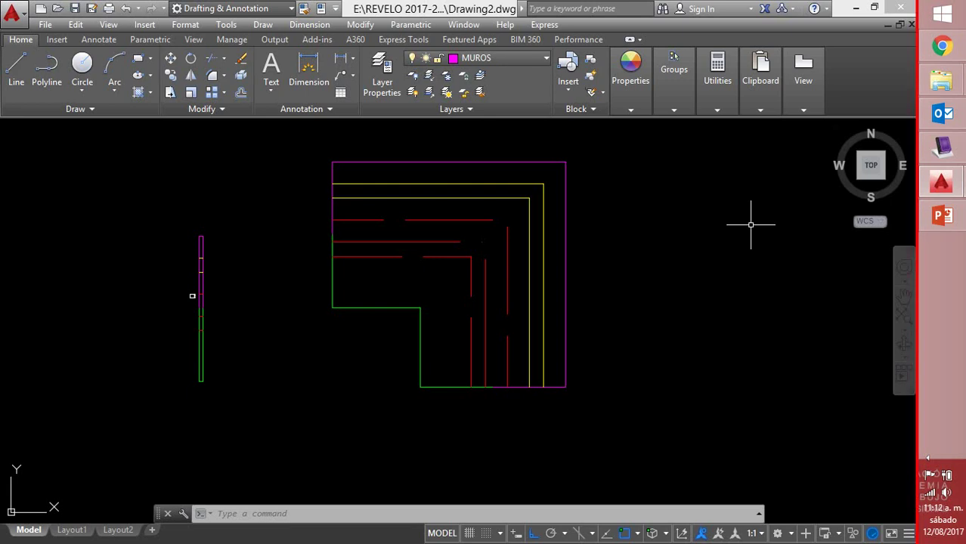
click(638, 108)
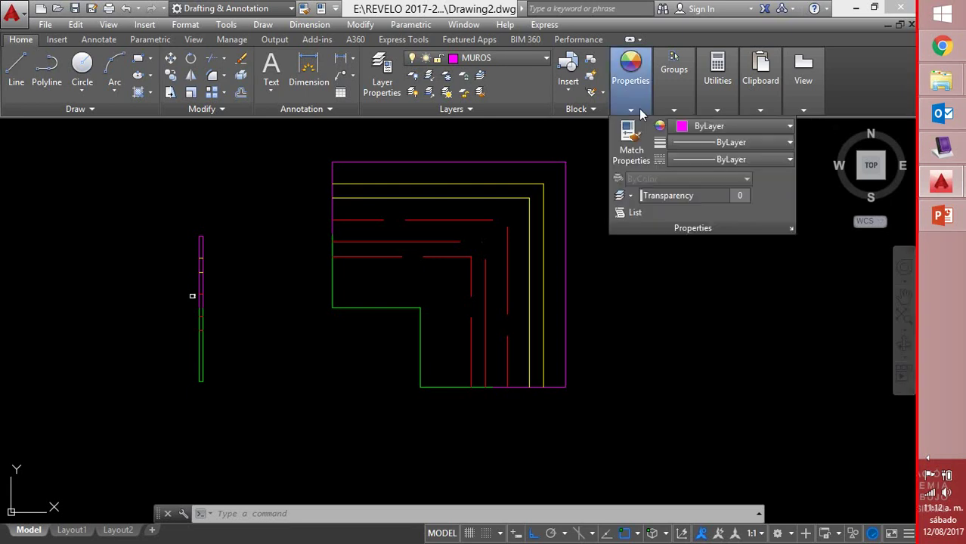
click(724, 159)
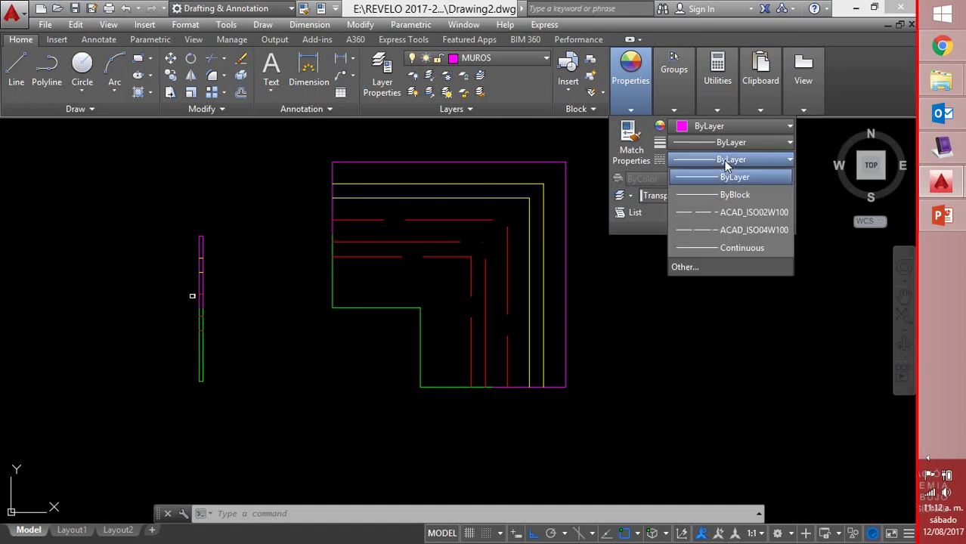
click(711, 266)
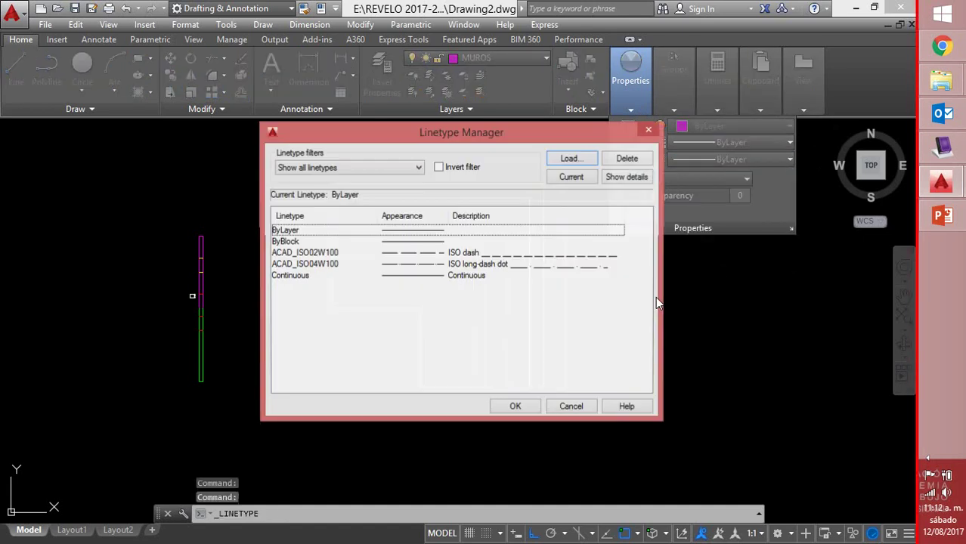
click(571, 158)
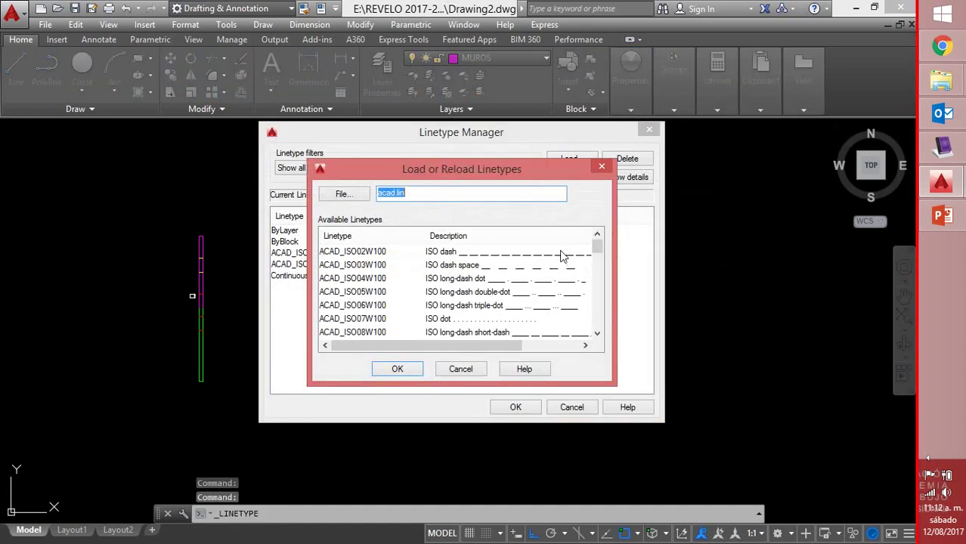
drag(597, 249, 594, 330)
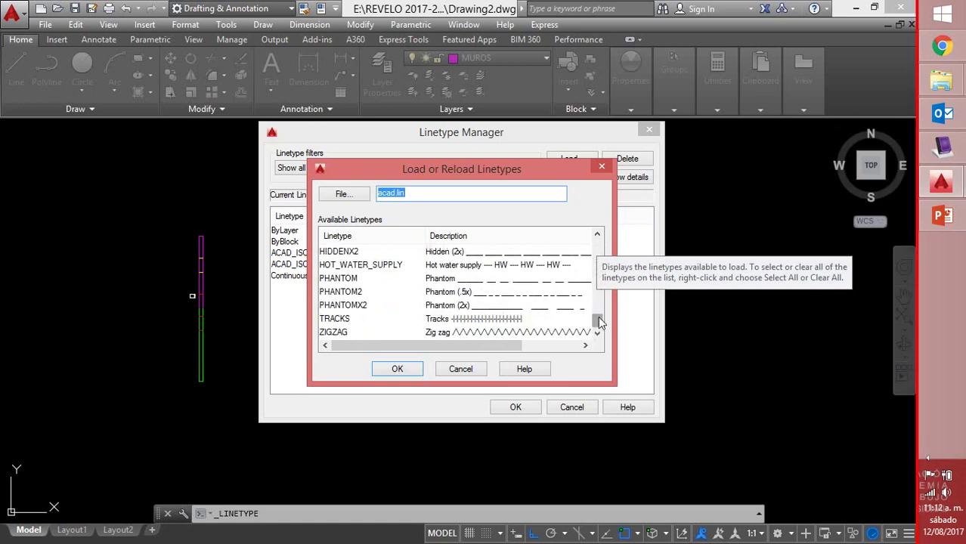
drag(598, 322, 599, 320)
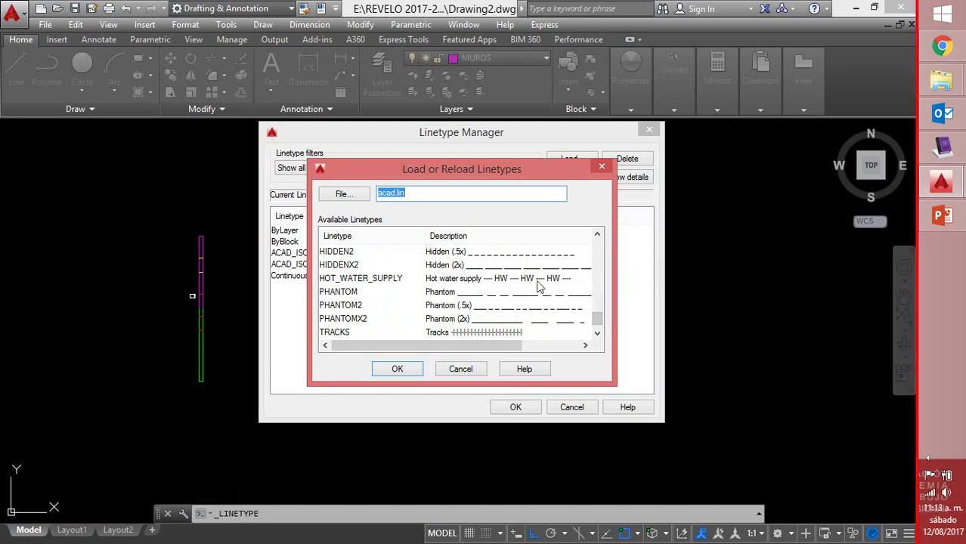
click(597, 333)
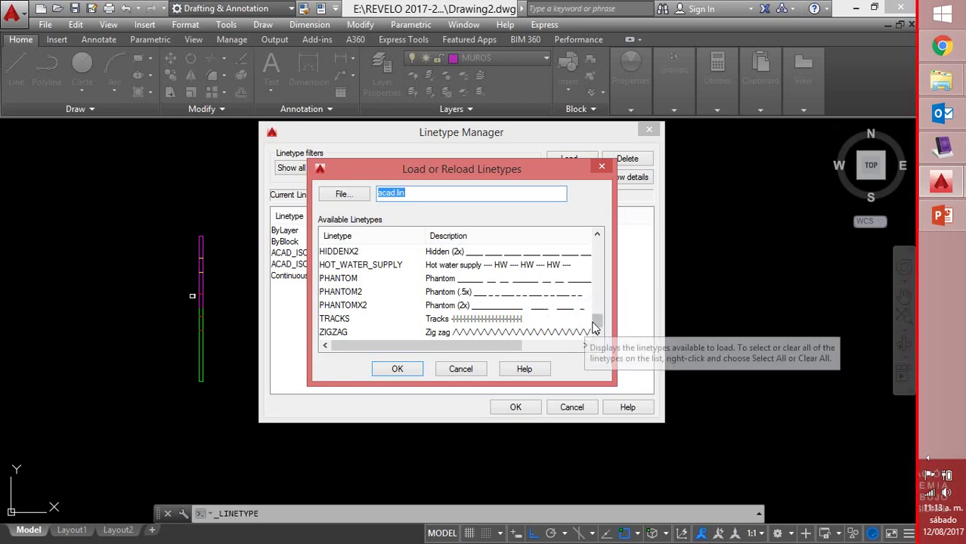
drag(597, 326, 605, 263)
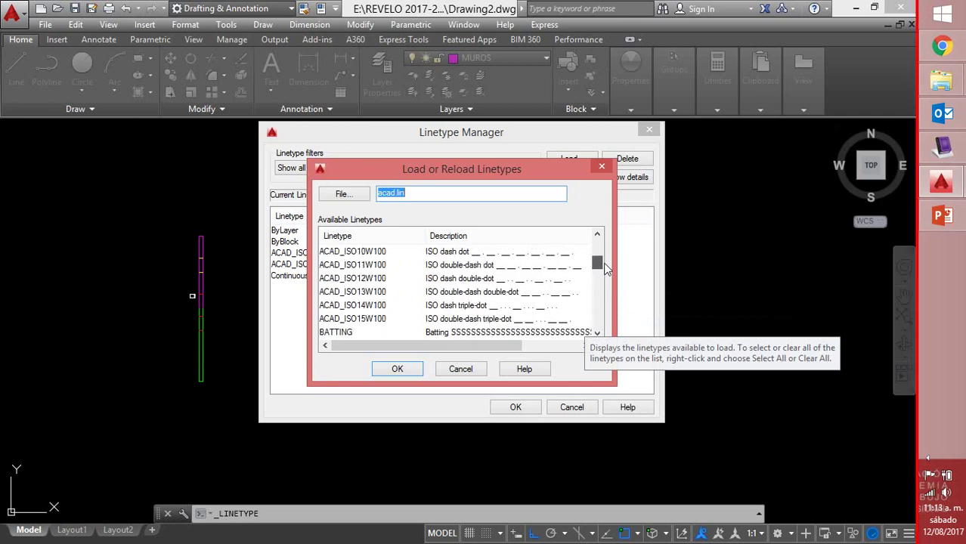
click(602, 169)
Close the linetype manager and pan the house plan to the left
click(653, 133)
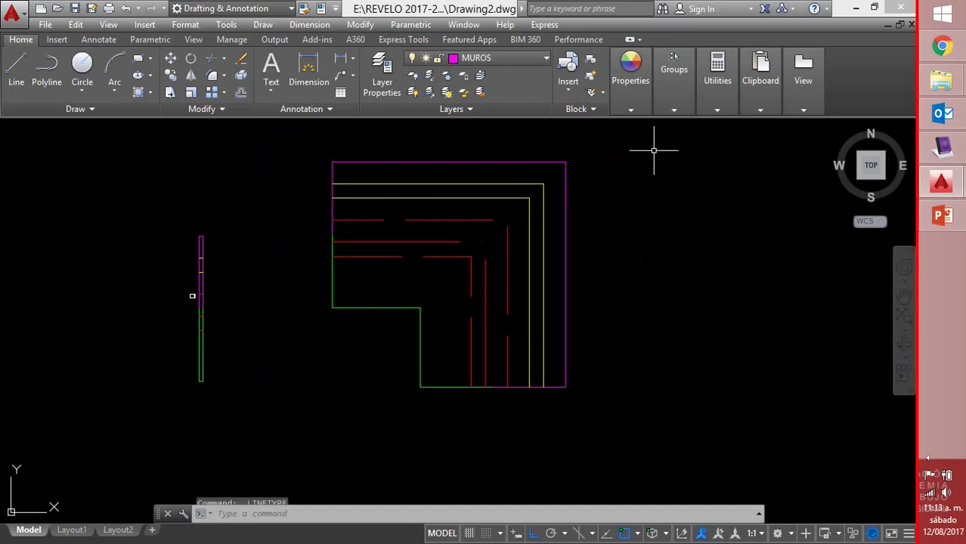
middle_drag(685, 258, 587, 282)
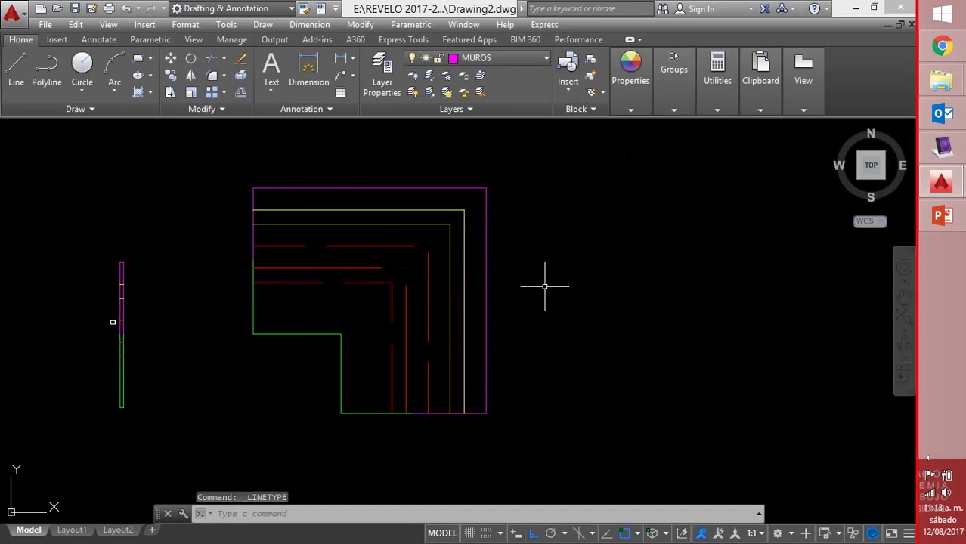
click(590, 195)
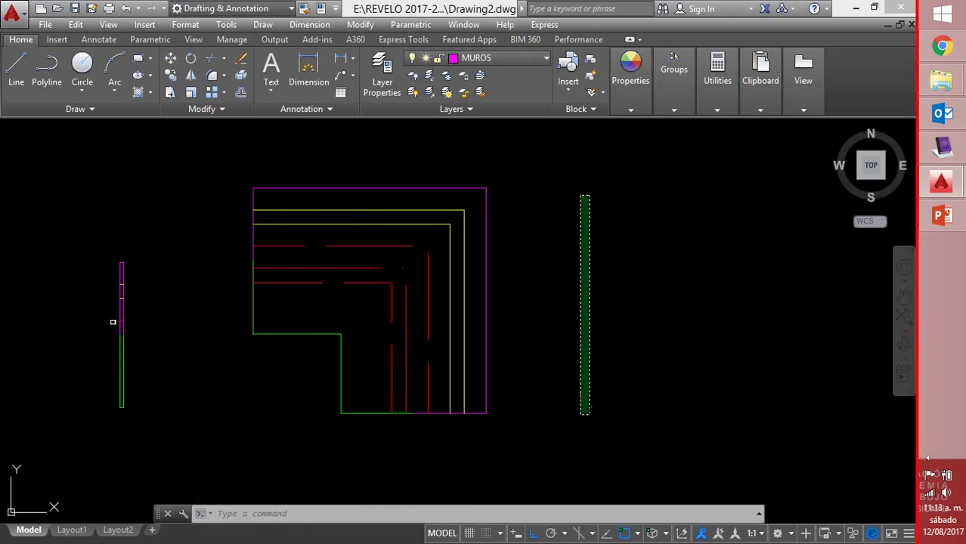
click(584, 423)
middle_drag(529, 381, 521, 375)
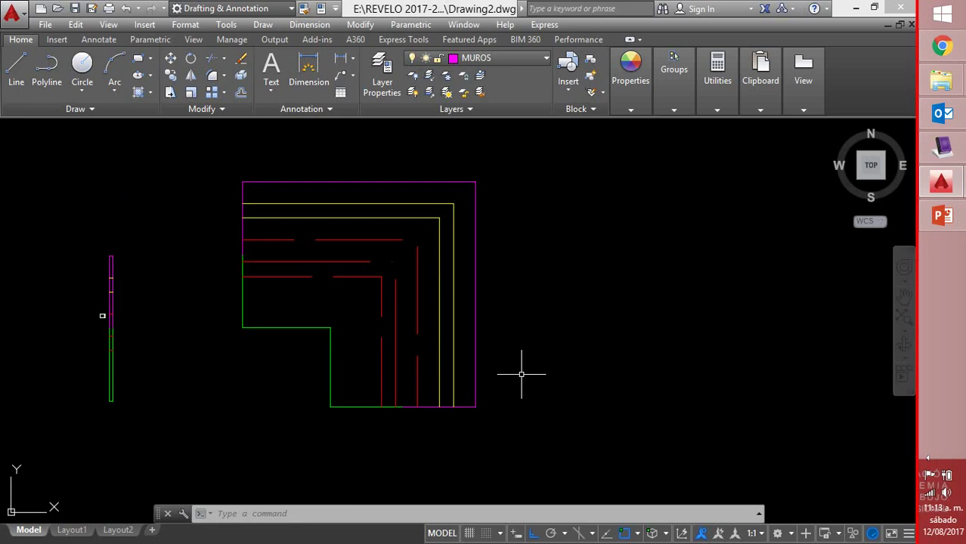
Switch to the Express Tools tab and expand its Tools panel to view Make Linetype
click(404, 39)
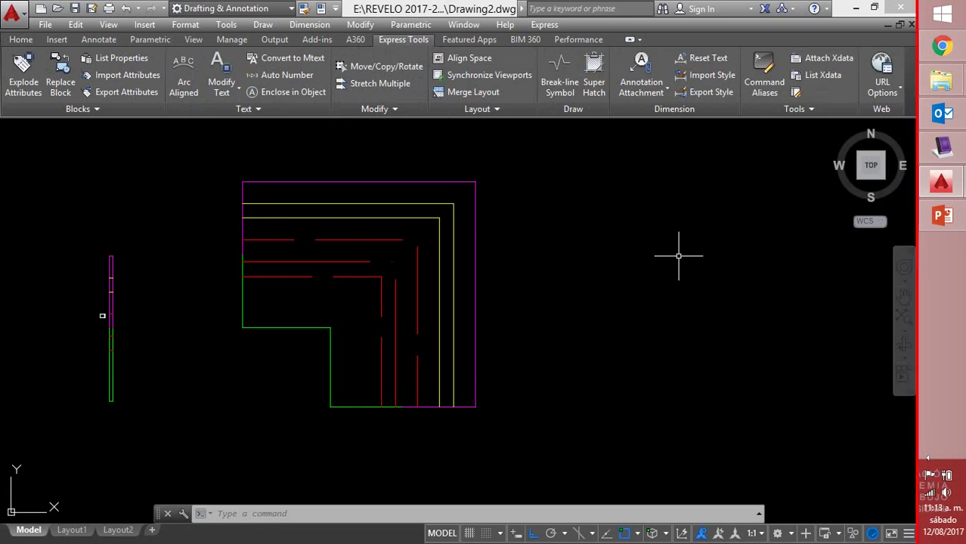
click(813, 109)
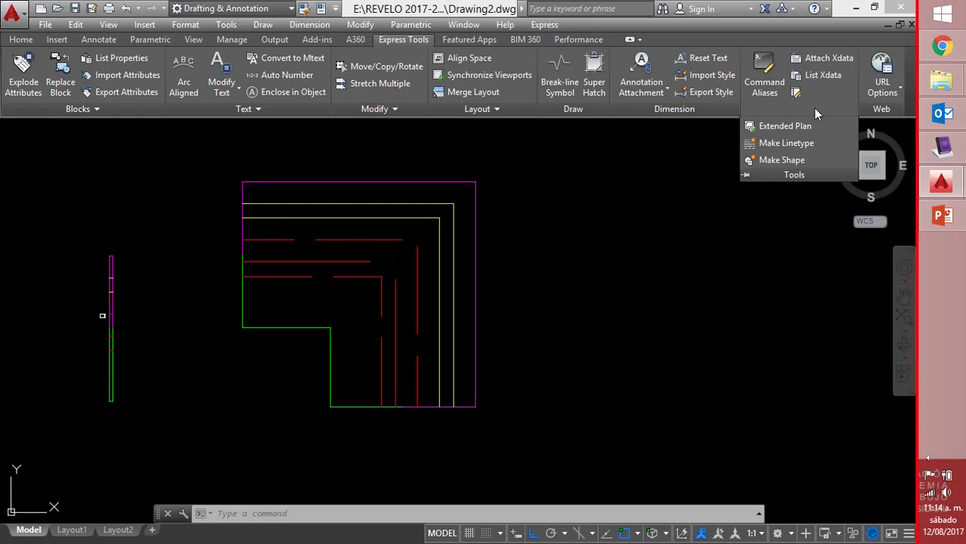
click(680, 255)
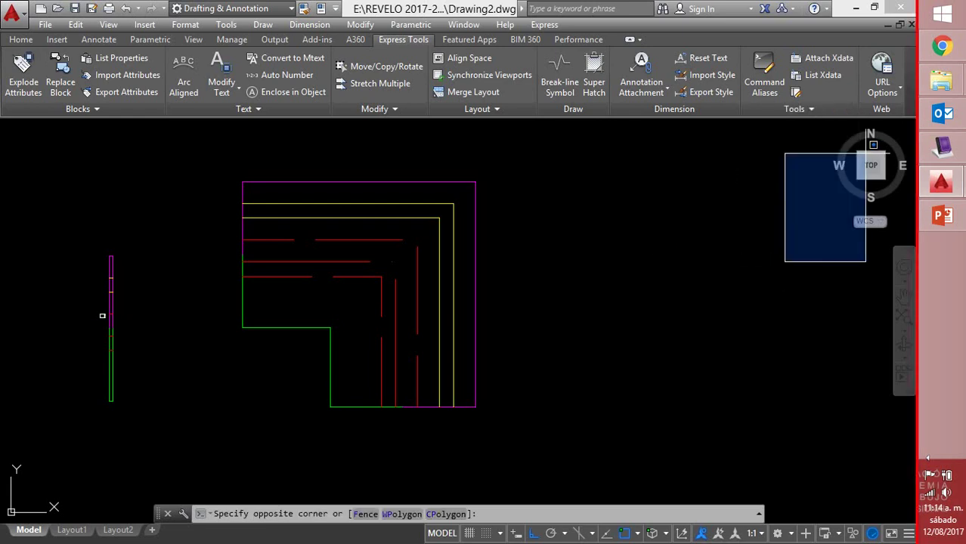
click(754, 217)
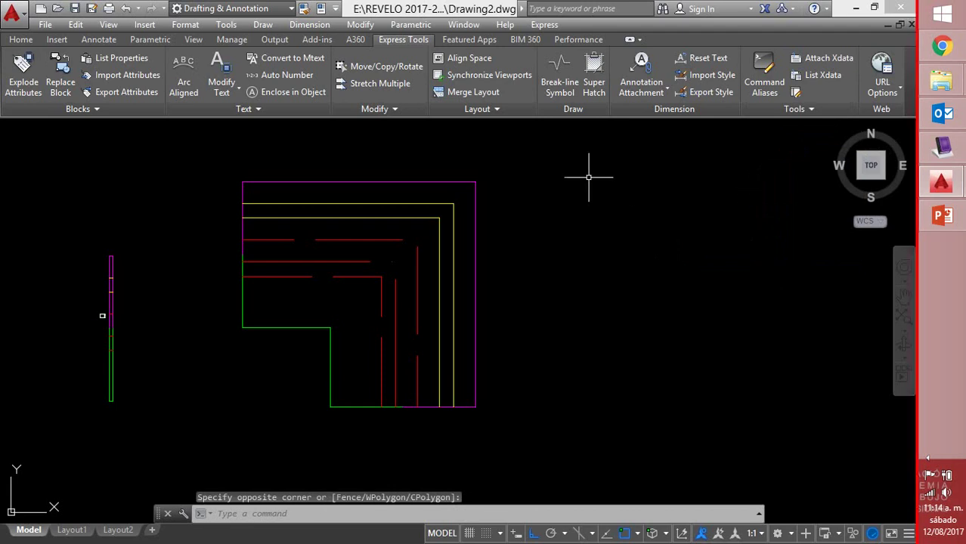
middle_drag(564, 208, 518, 224)
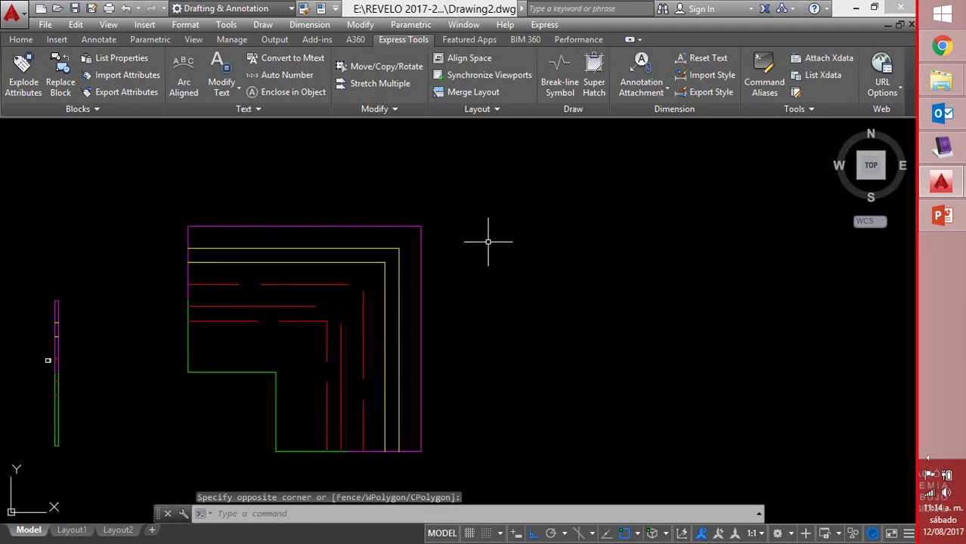
Draw a 1-unit horizontal magenta line to the right of the house
text(l)
key(Return)
click(507, 218)
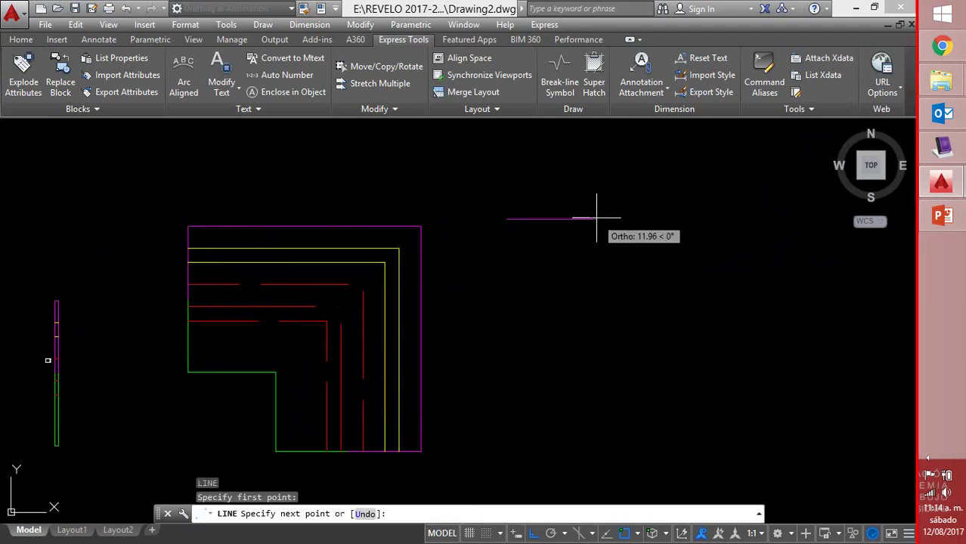
text(1)
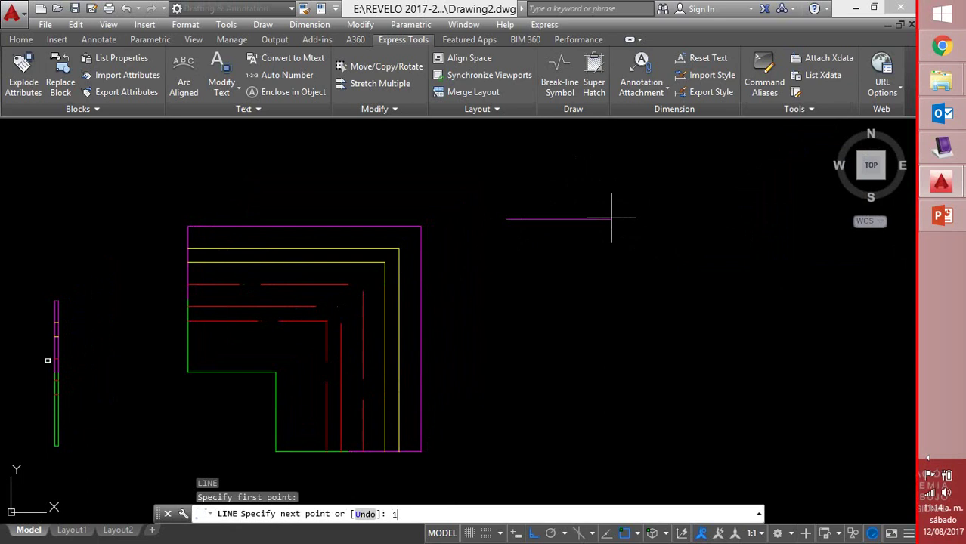
key(Return)
key(Return)
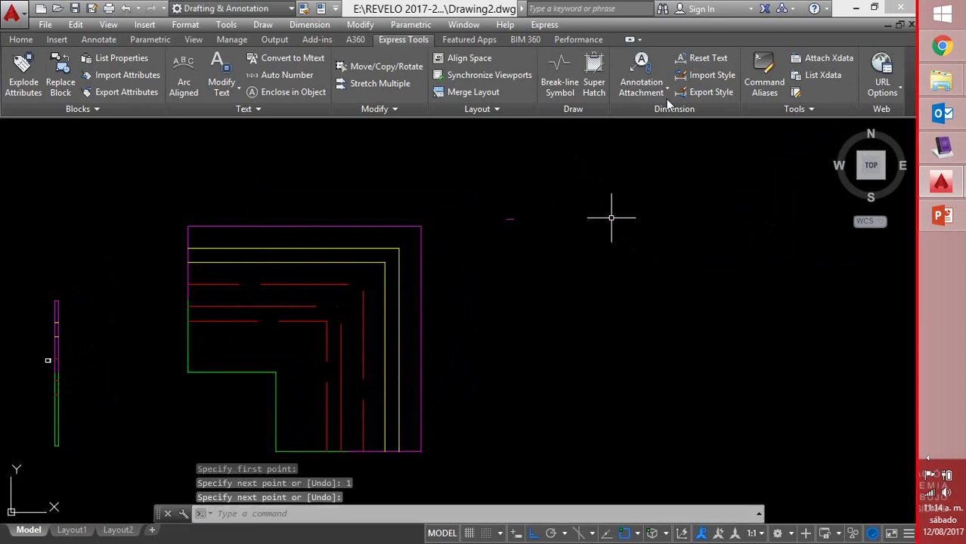
scroll(508, 220, up, 5)
scroll(545, 205, up, 5)
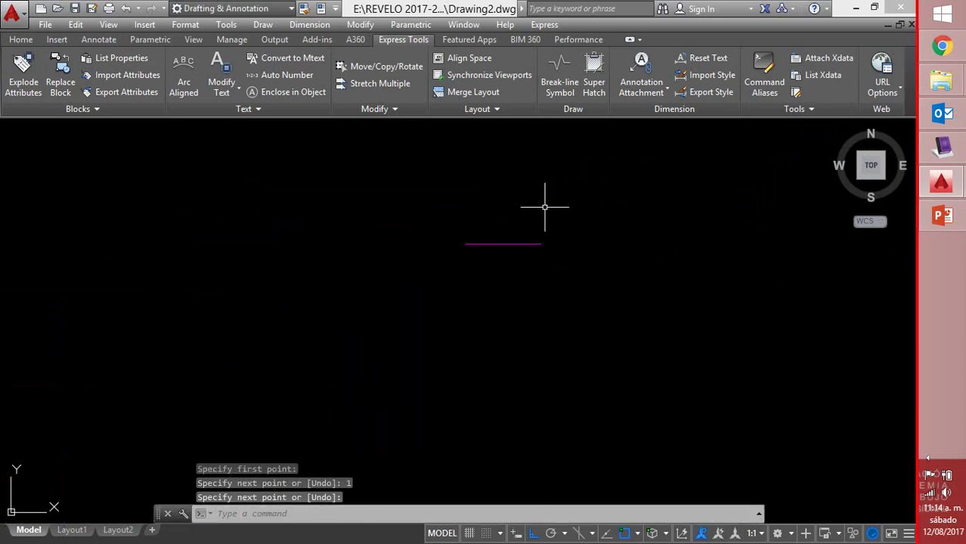
middle_drag(562, 237, 334, 266)
scroll(342, 260, up, 2)
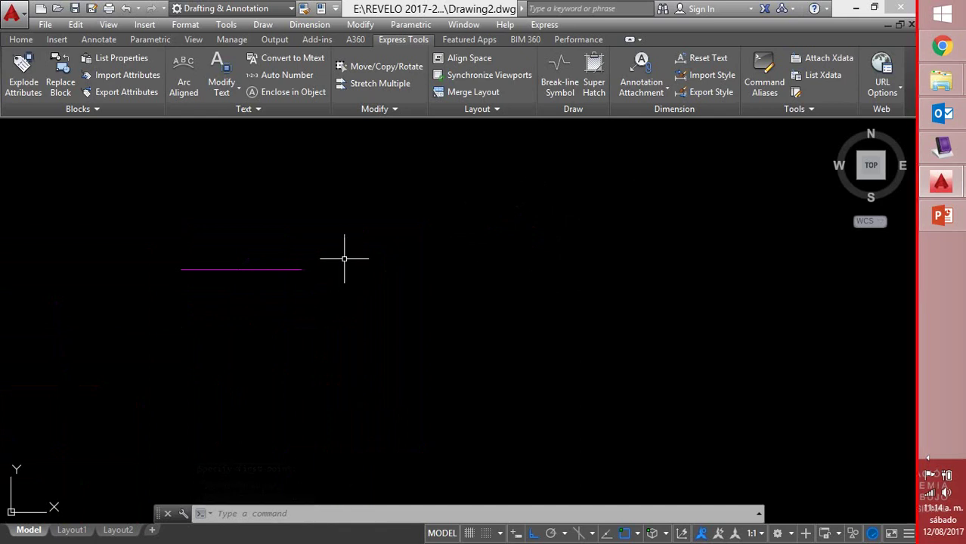
Add a 0.5-unit line extending from the end of the magenta line
text(l)
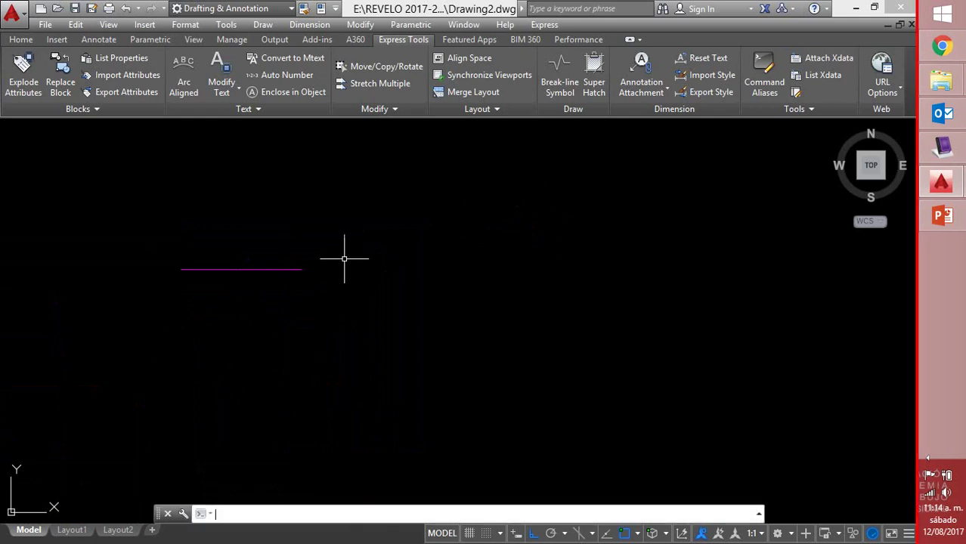
key(Return)
click(300, 269)
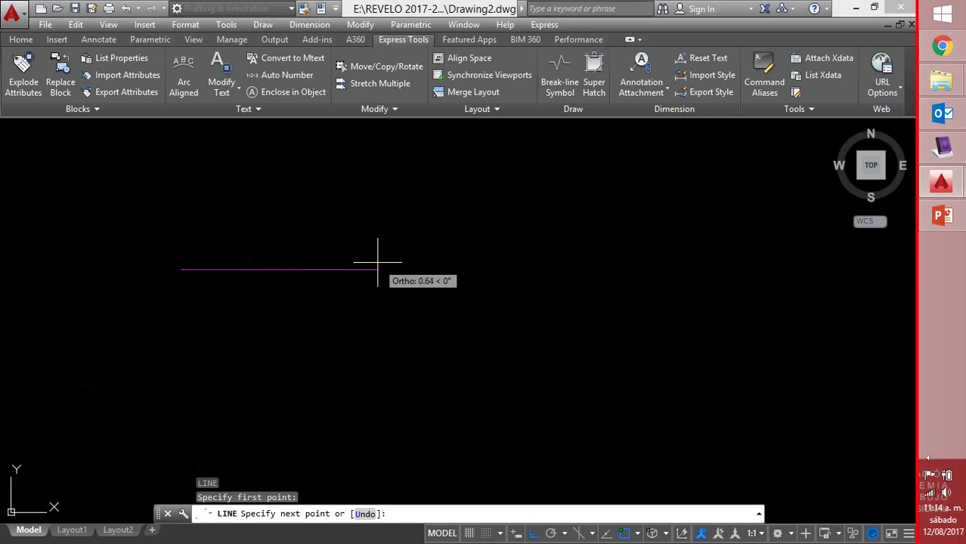
text(.5)
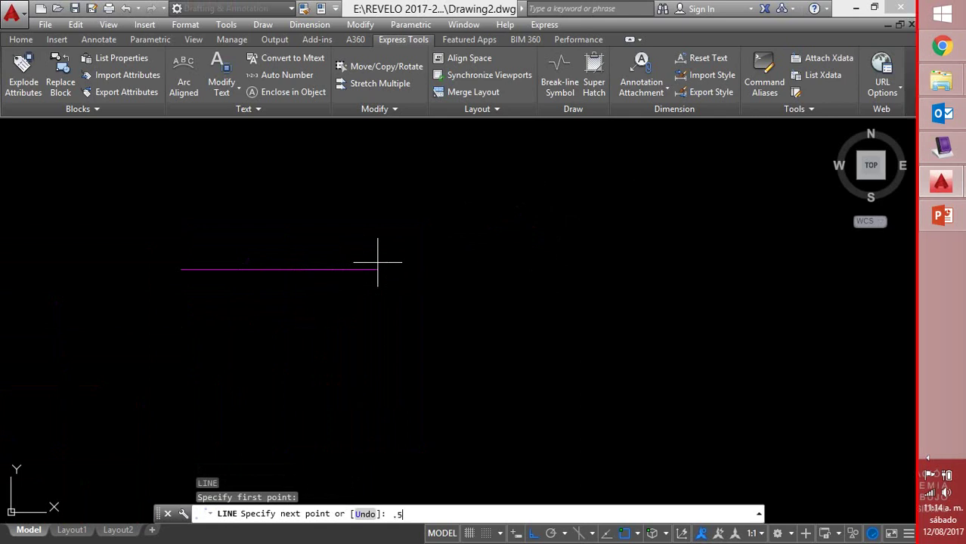
key(Return)
key(Return)
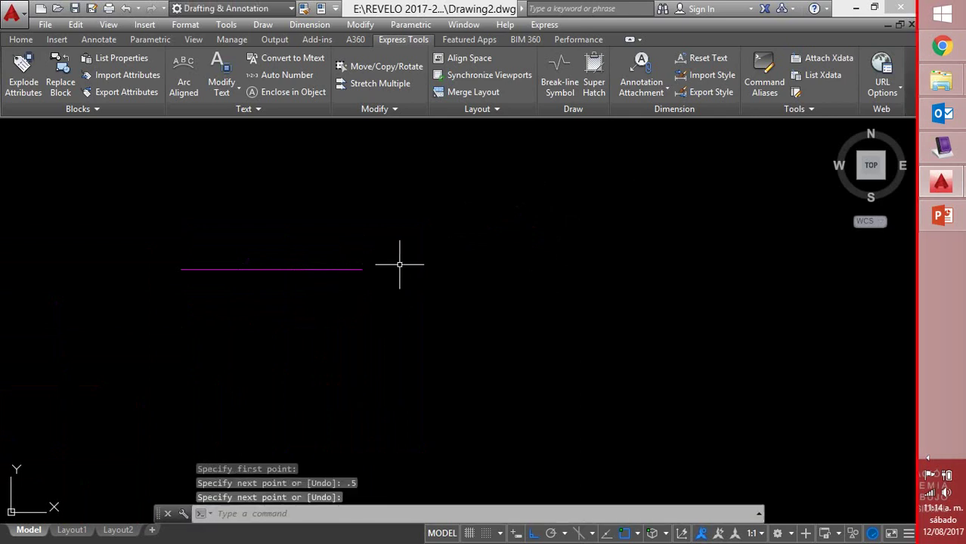
text(dt)
key(Return)
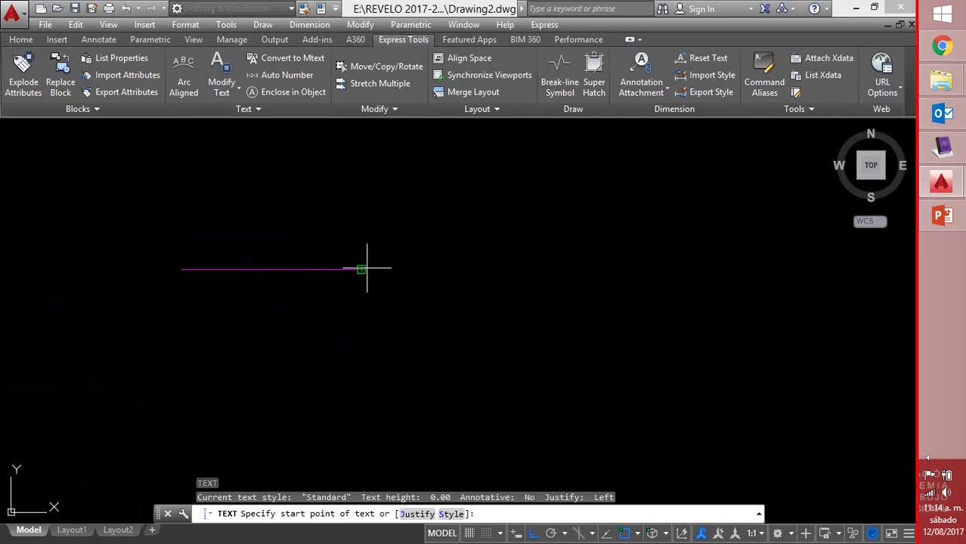
Place the text 'Cerco' at height 0.2 at the line's end, then erase the 0.5 extension
click(366, 268)
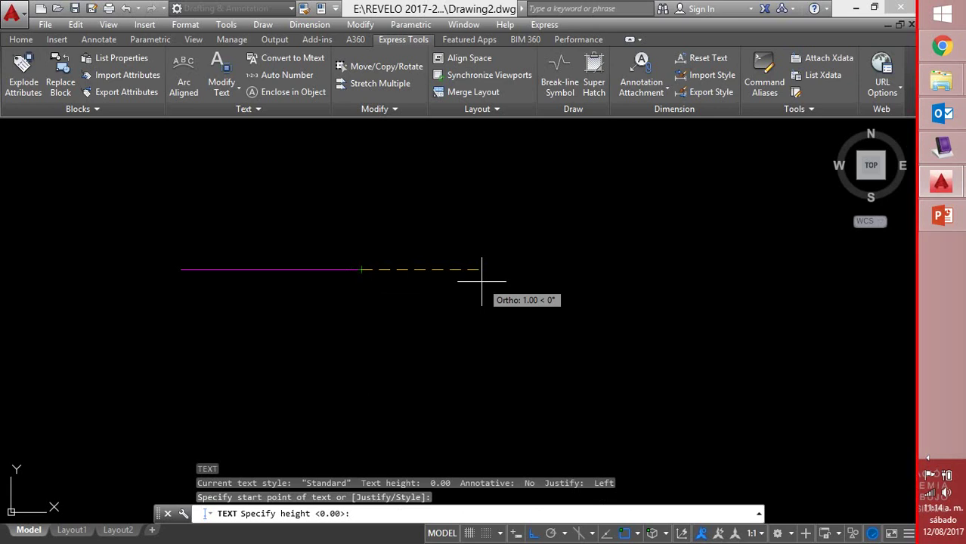
text(.0)
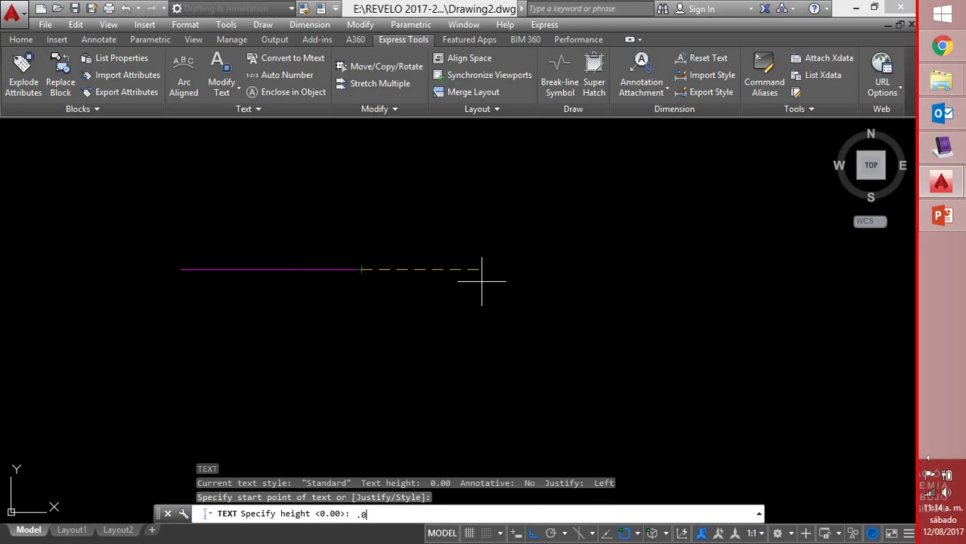
text(02)
key(BackSpace)
text(2)
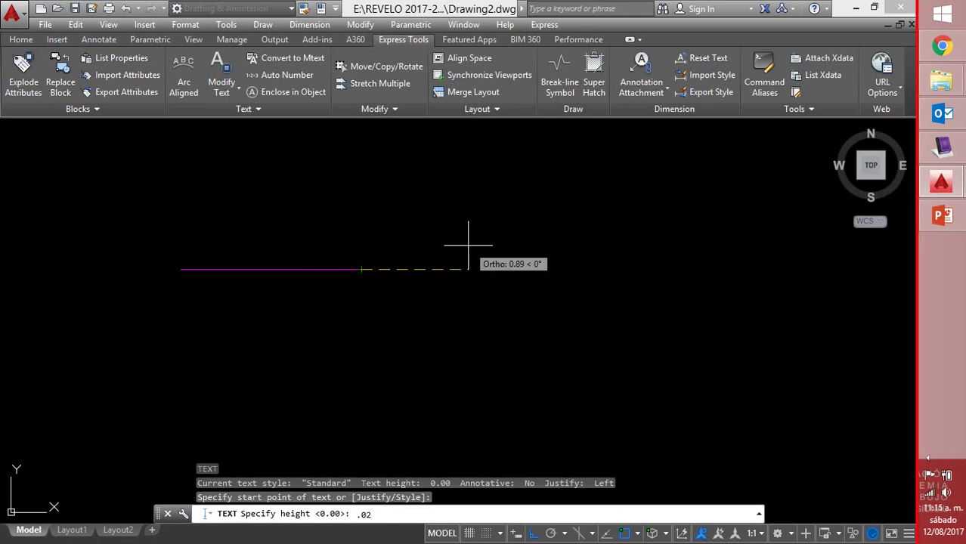
key(BackSpace)
key(BackSpace)
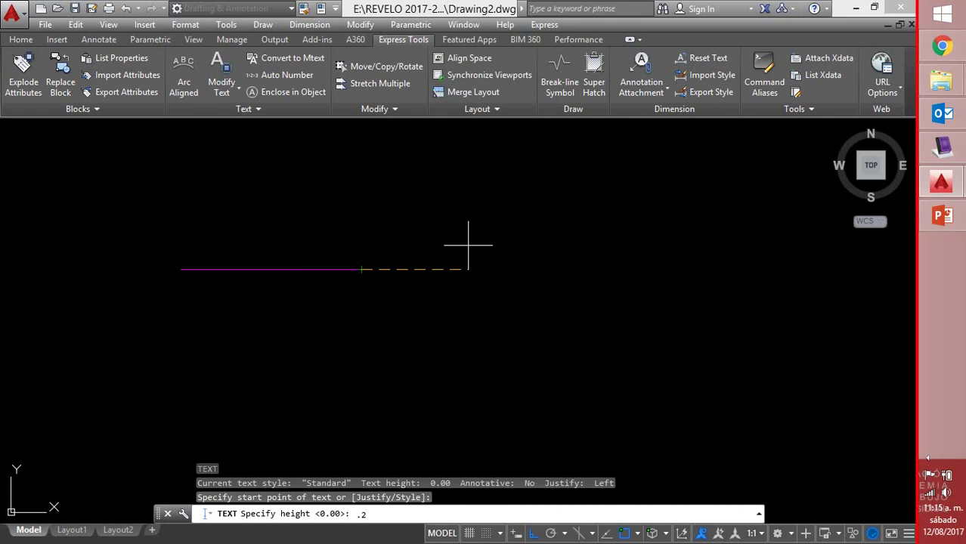
key(Return)
key(Return)
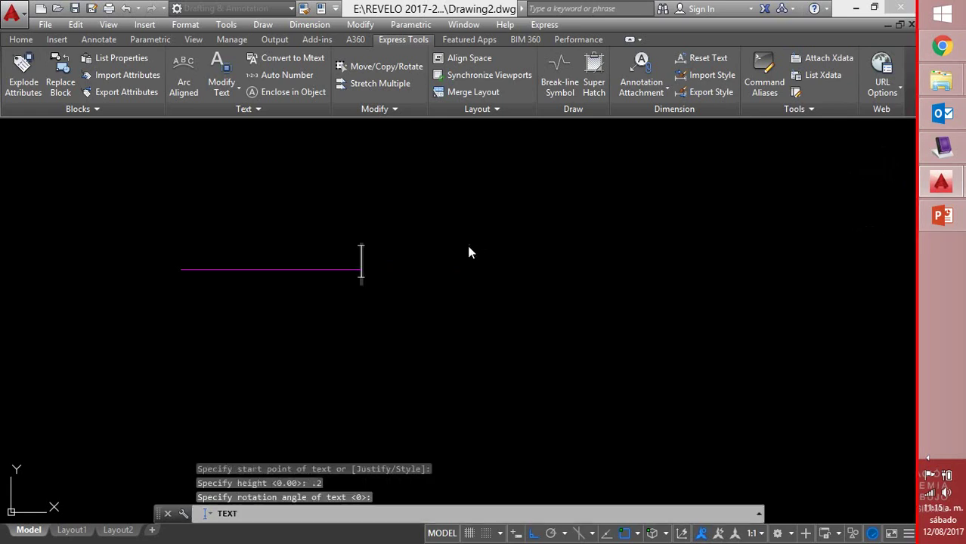
text(Cerco)
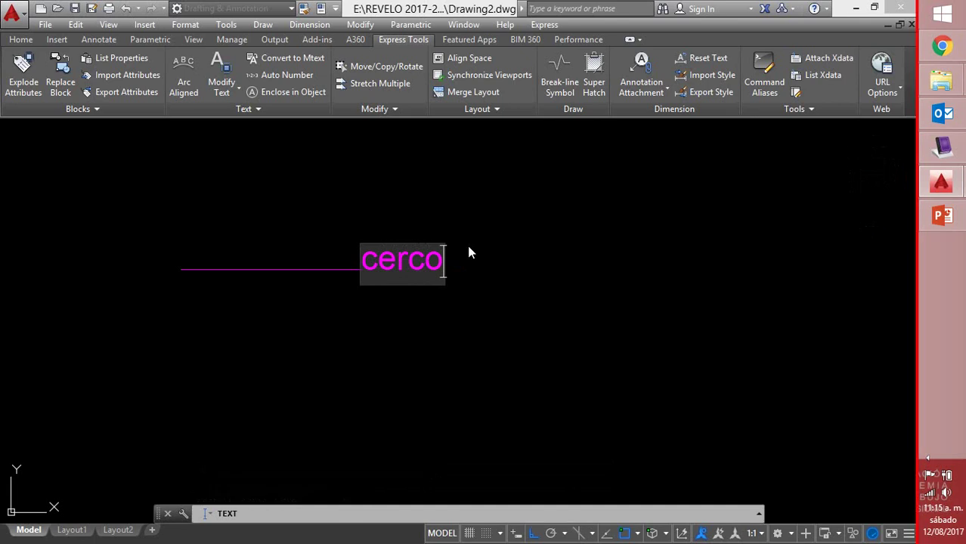
key(Return)
key(Return)
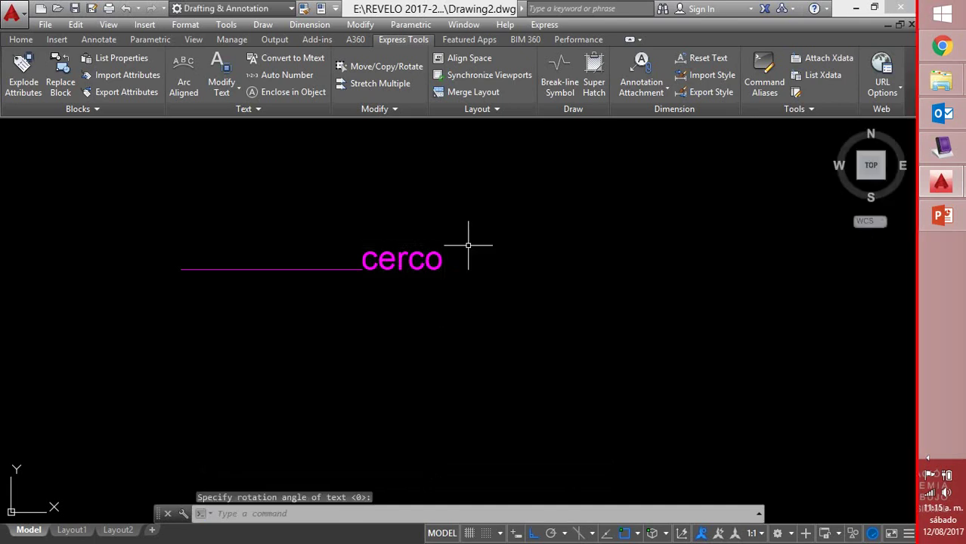
click(352, 268)
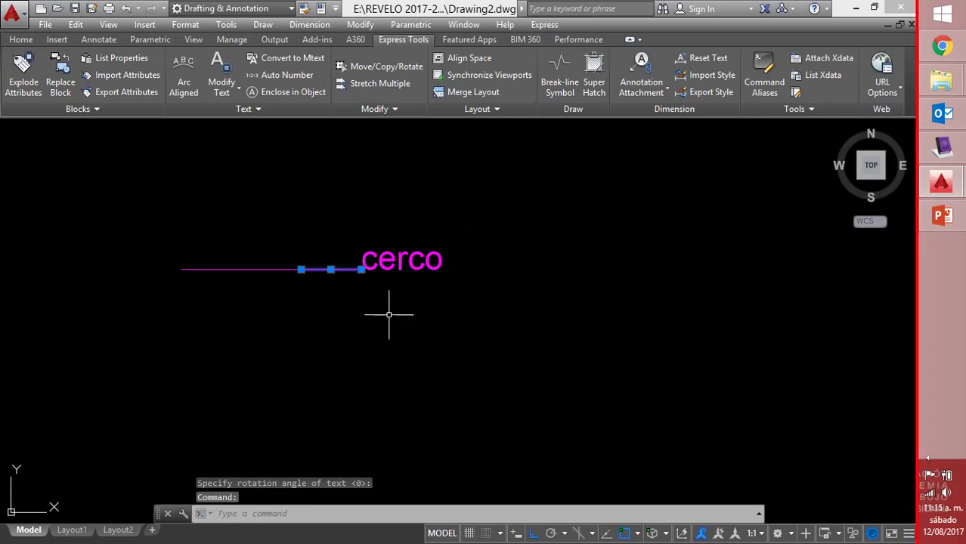
key(Delete)
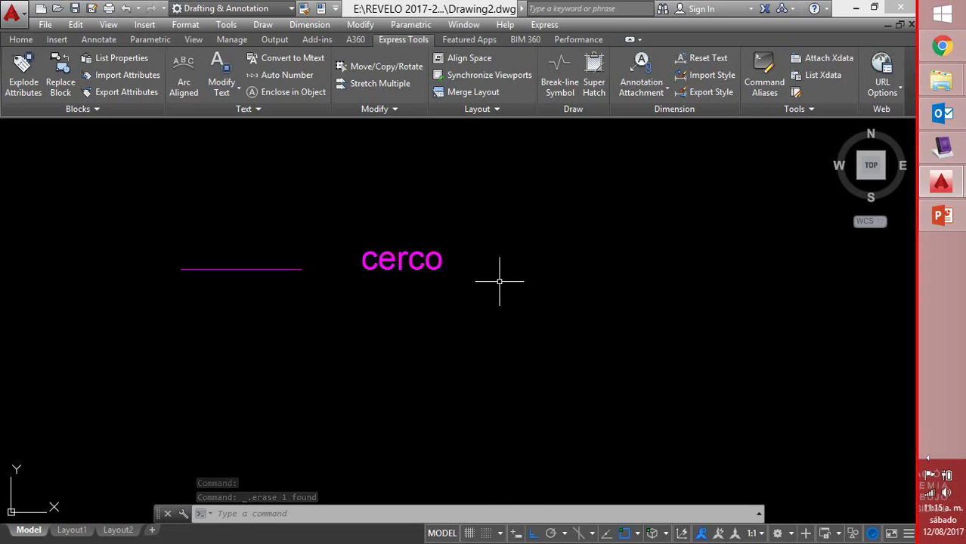
Draw a second 1-unit line right of 'cerco', starting 2 units past the first line's end
text(l)
key(Return)
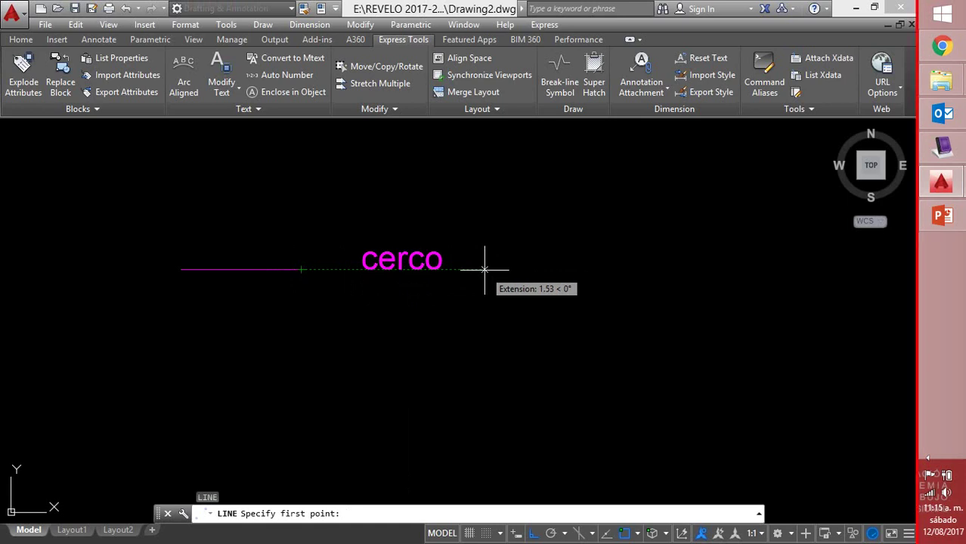
text(2)
key(Return)
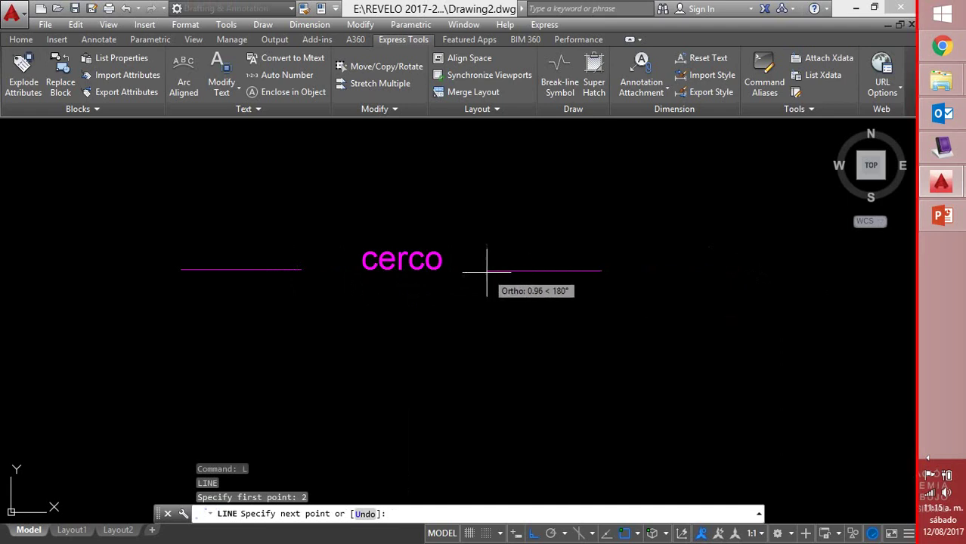
text(1)
key(Return)
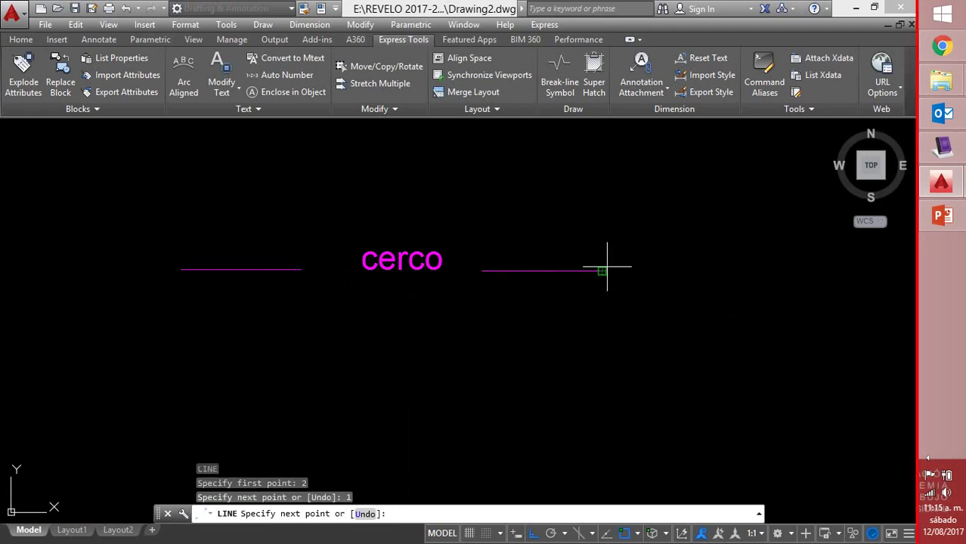
key(Return)
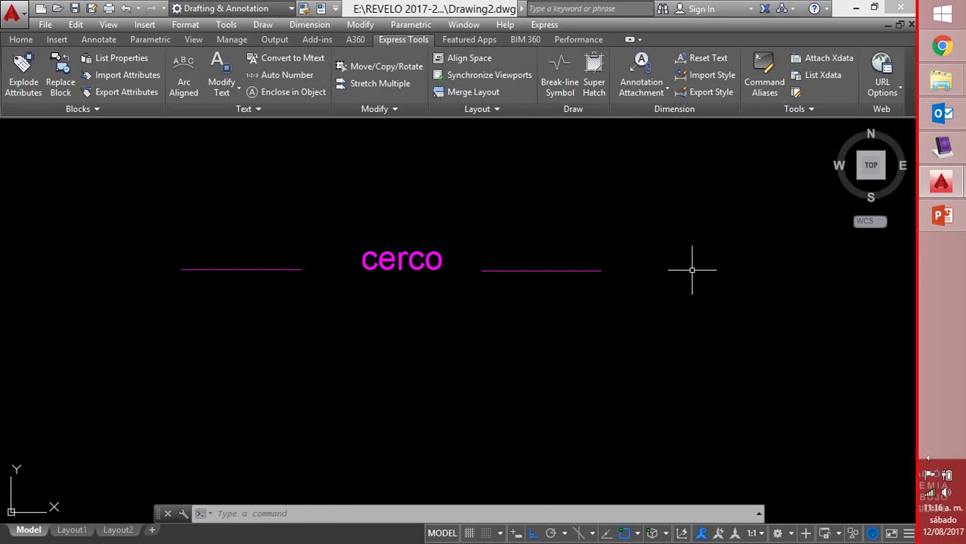
Launch MKLTYPE and save the linetype file as cerco in Estudiantes > Diplomado > Sabado
click(808, 111)
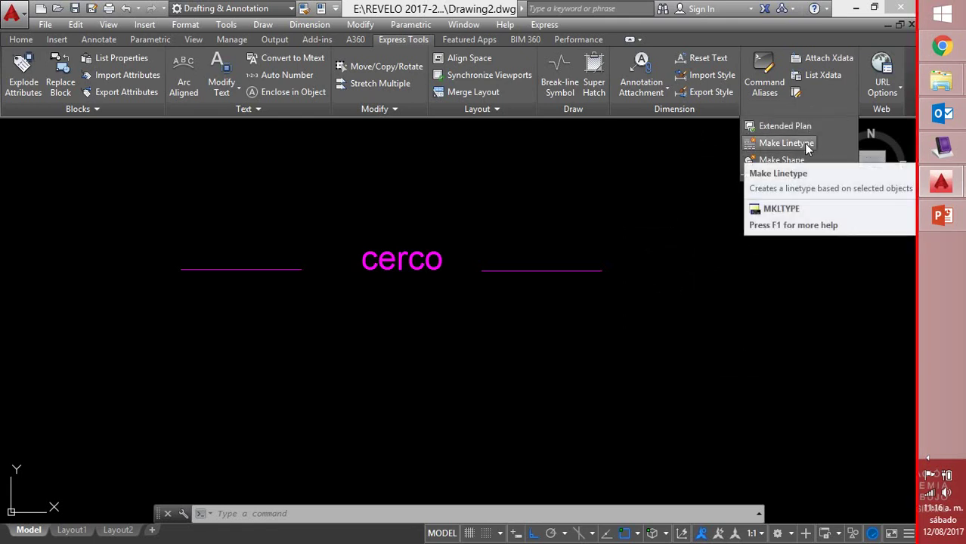
click(803, 143)
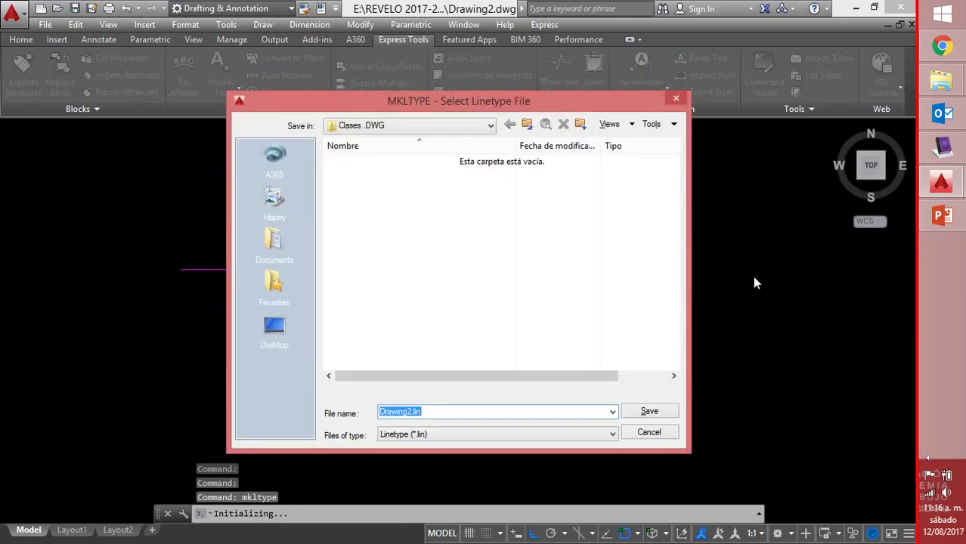
click(491, 125)
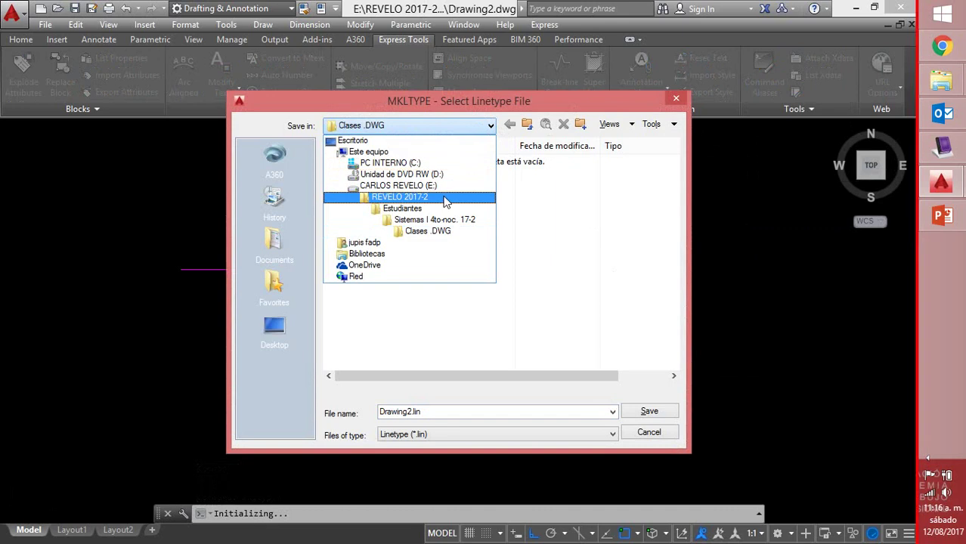
click(423, 208)
double_click(380, 165)
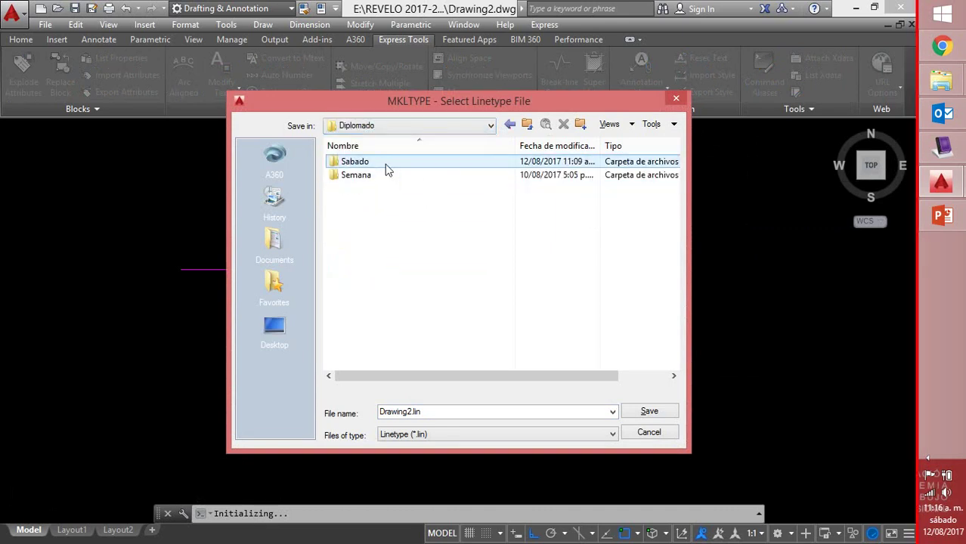
double_click(374, 163)
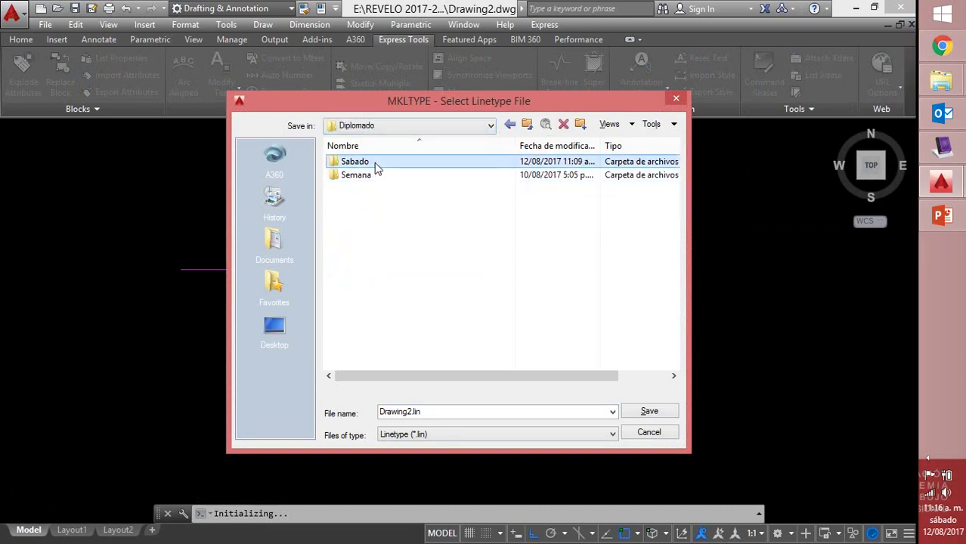
click(440, 411)
text(ce)
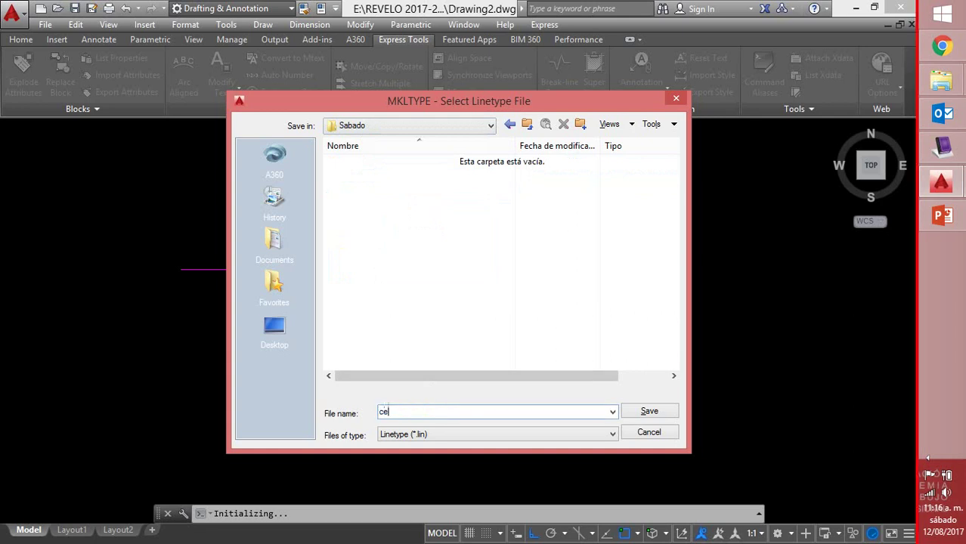
text(rco)
click(646, 413)
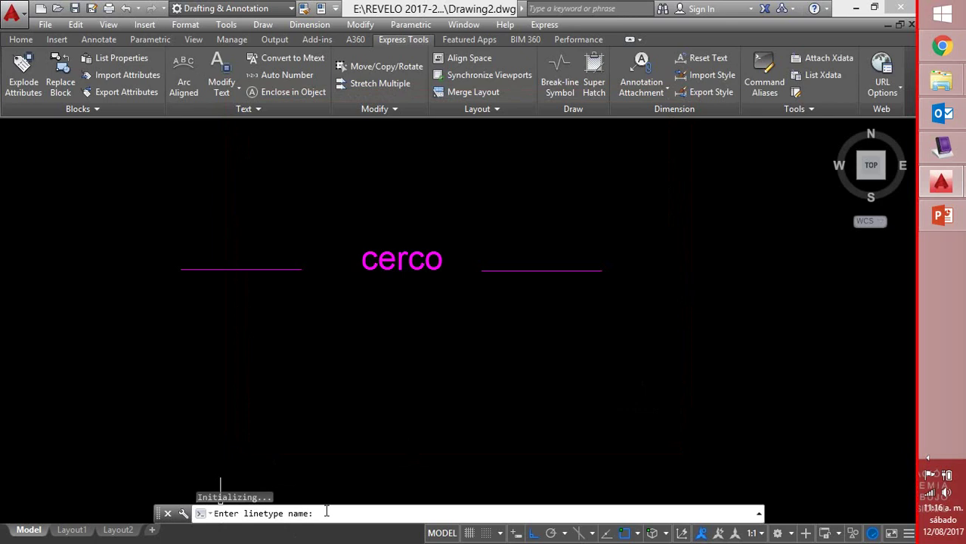
Name the linetype cerco with the description 'linea para topografía'
text(erco)
key(Return)
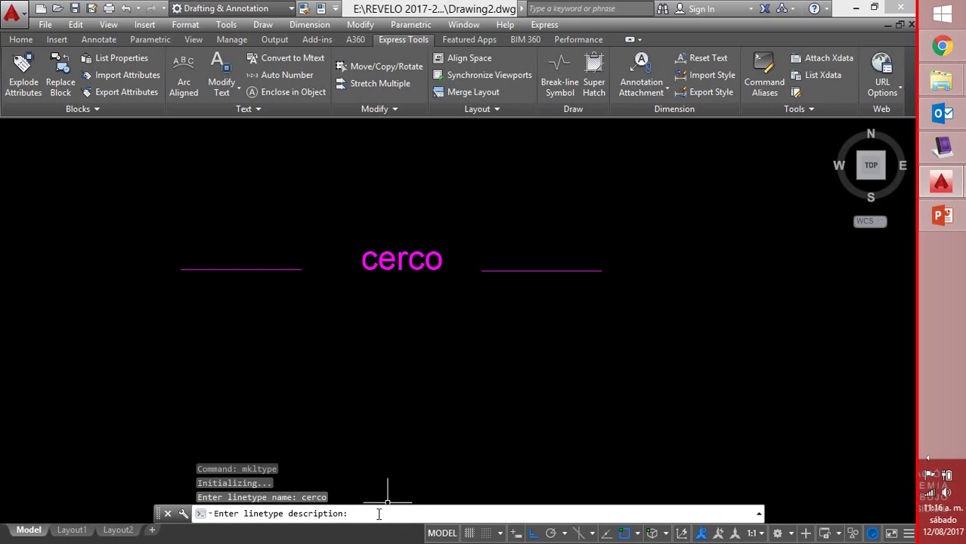
text(linea para t)
key(BackSpace)
text(pografía)
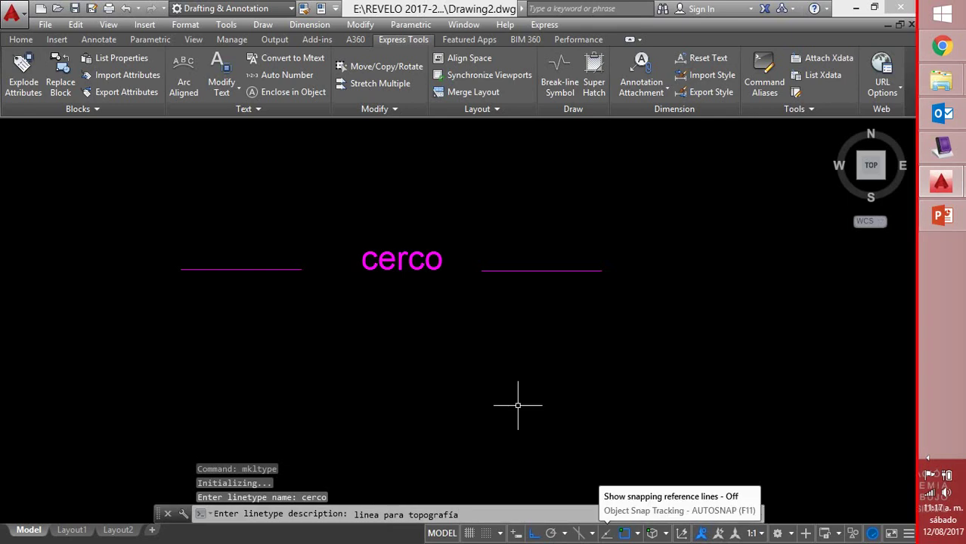
key(Return)
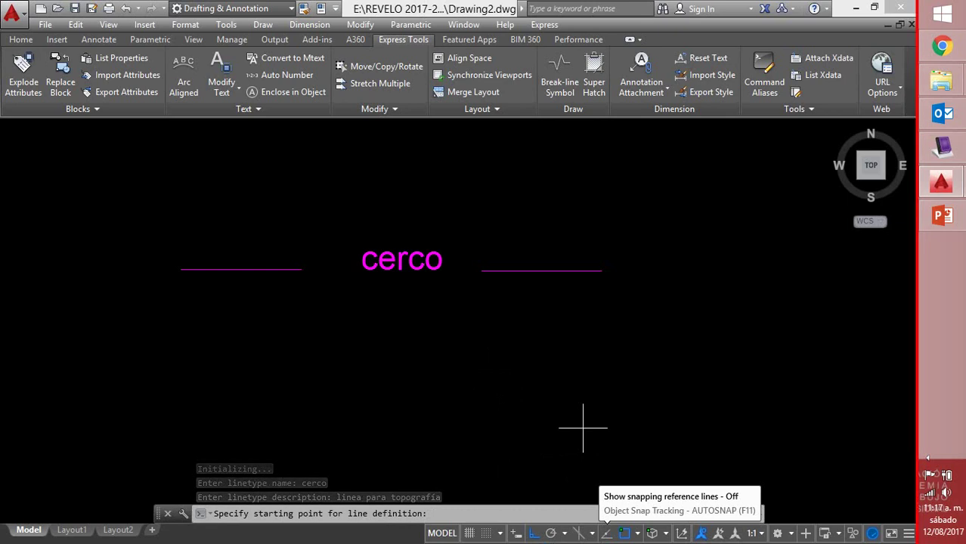
Set the pattern from the left line's end to the right line's start and window-select the lines and cerco text
click(181, 269)
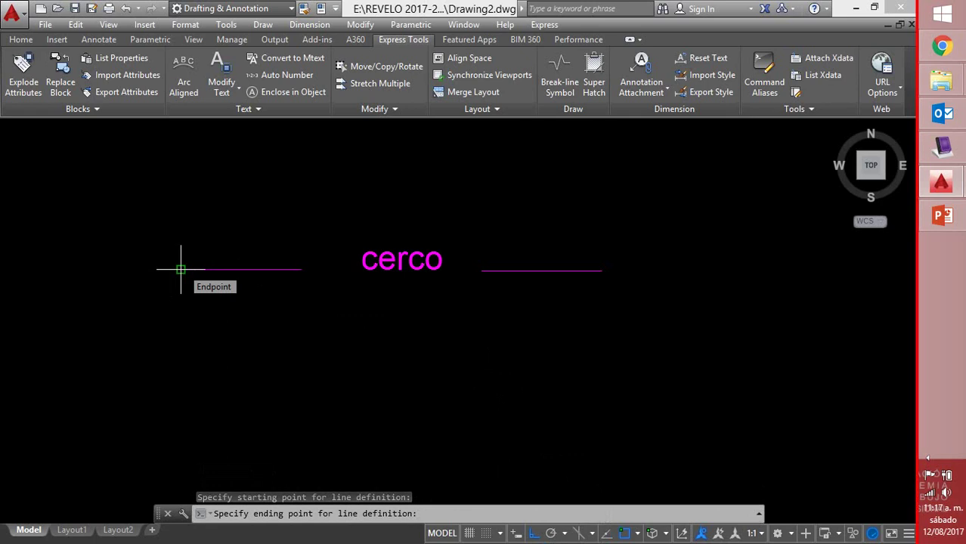
click(491, 270)
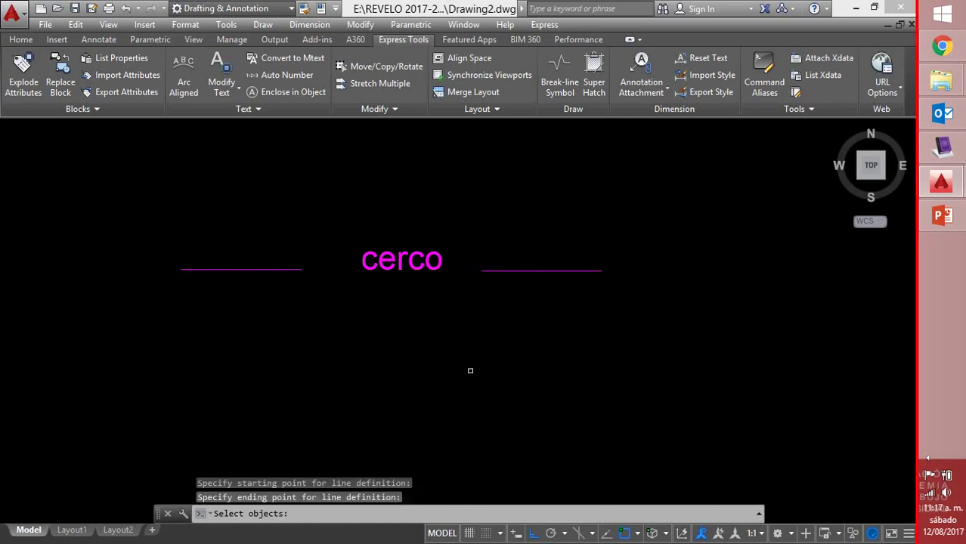
click(445, 327)
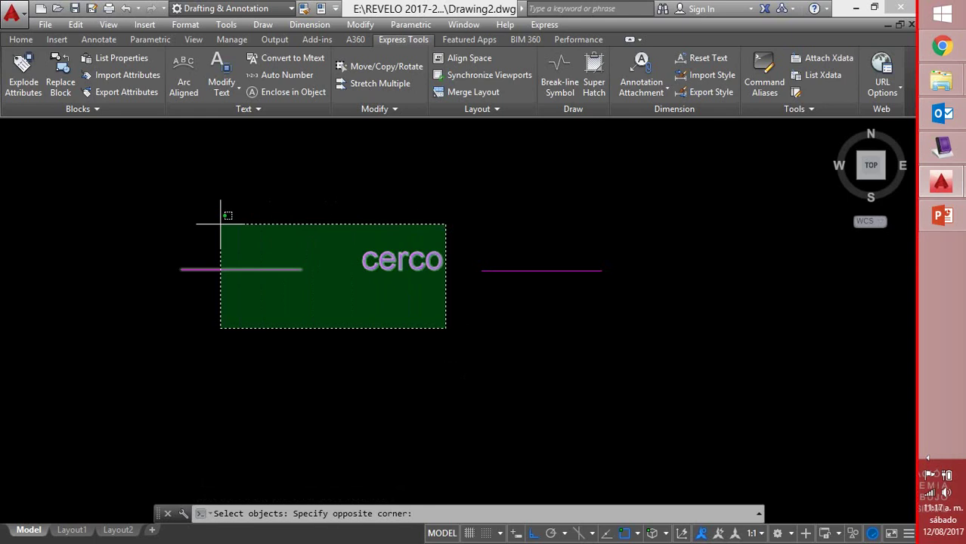
click(219, 221)
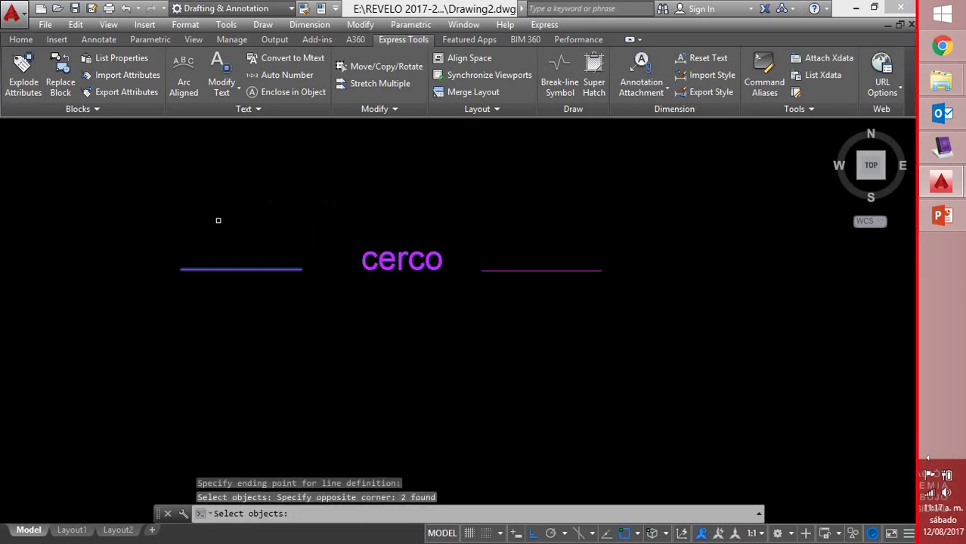
key(Return)
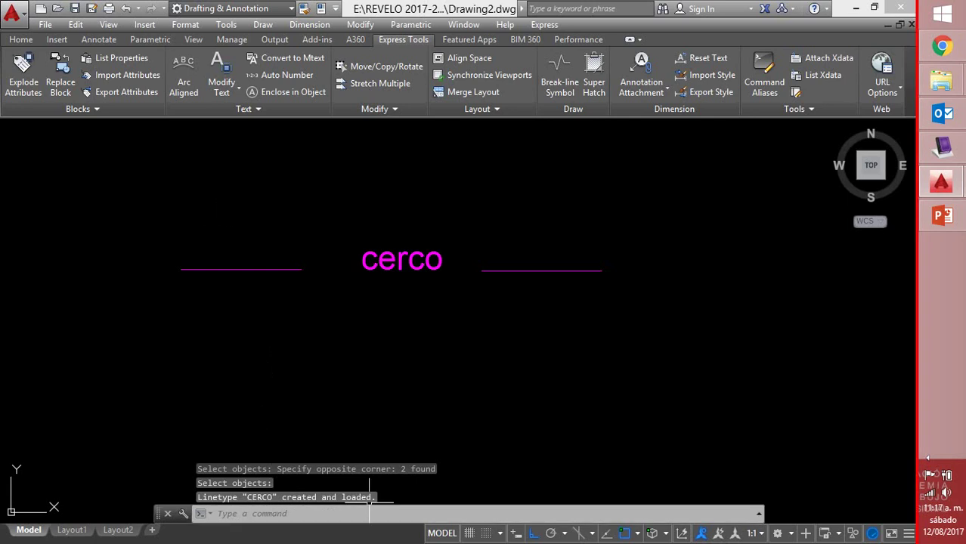
Erase the two sample lines and the cerco text
click(655, 242)
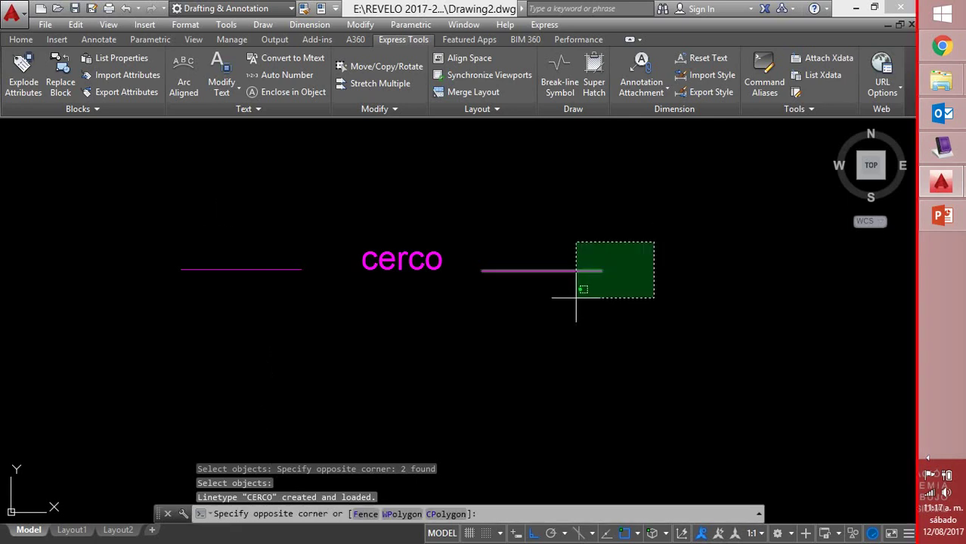
click(197, 298)
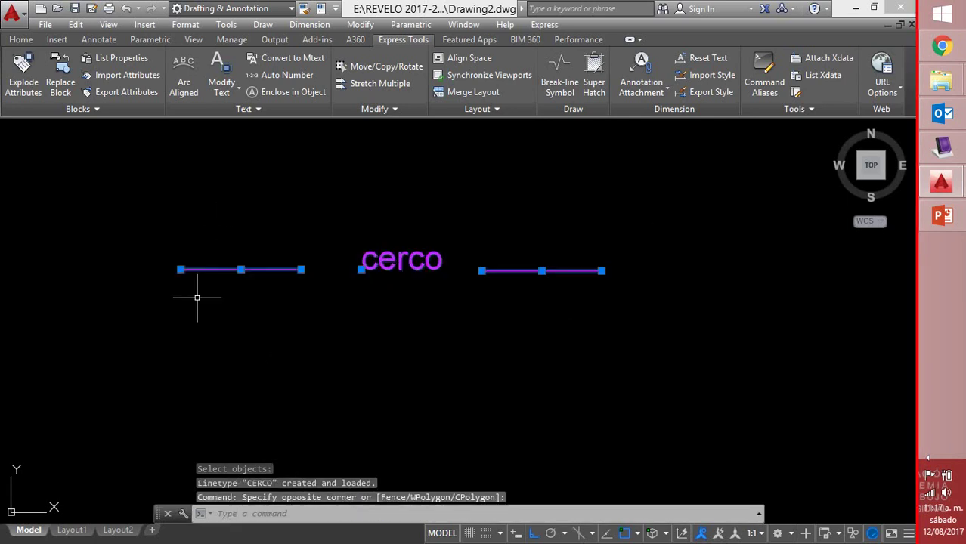
key(Delete)
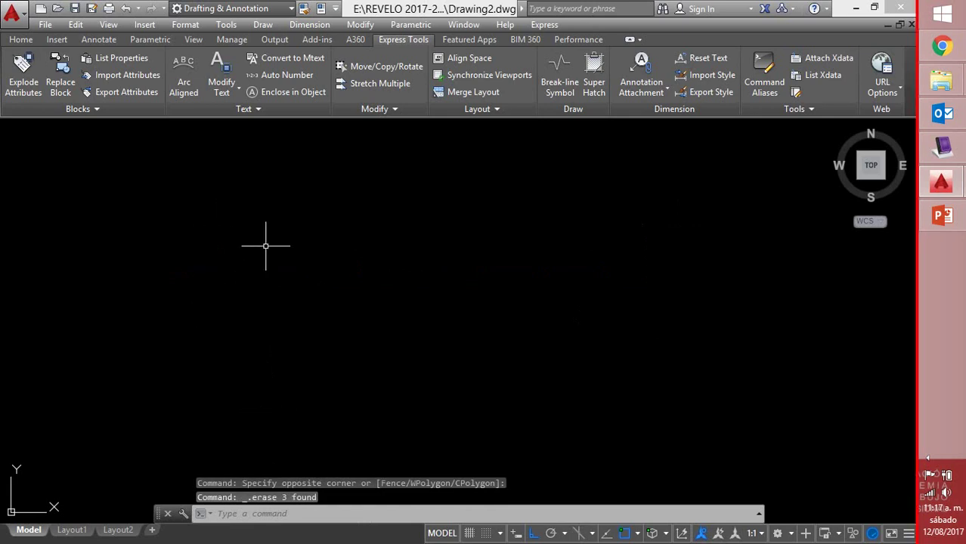
Make CERCO the current linetype in the Home tab's Properties panel
click(21, 40)
click(633, 102)
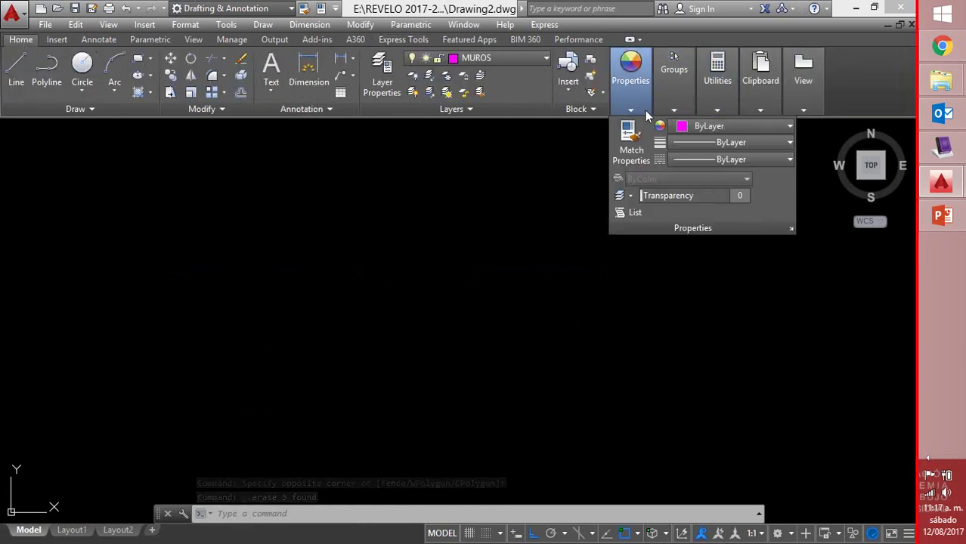
click(688, 161)
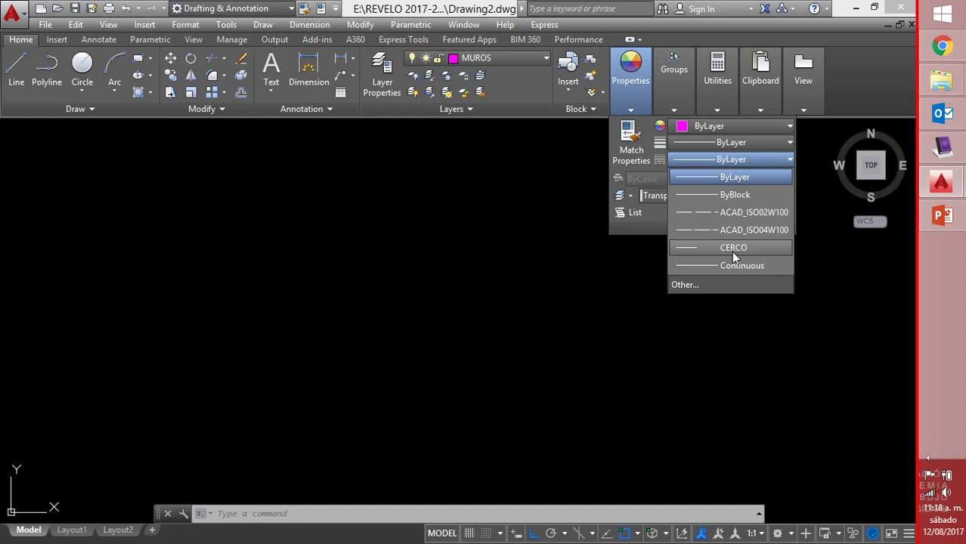
click(730, 251)
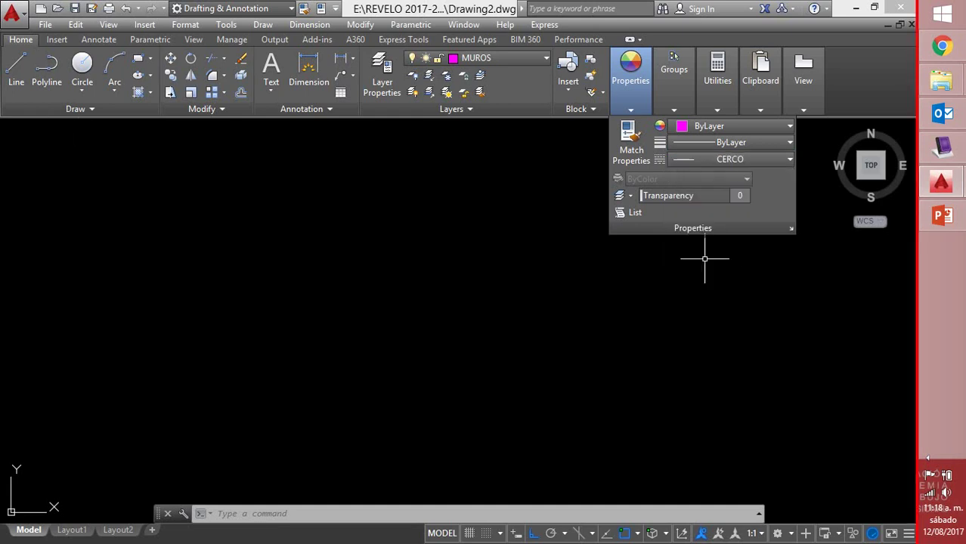
Draw the horizontal and vertical outline lines of the house with LINE
text(l)
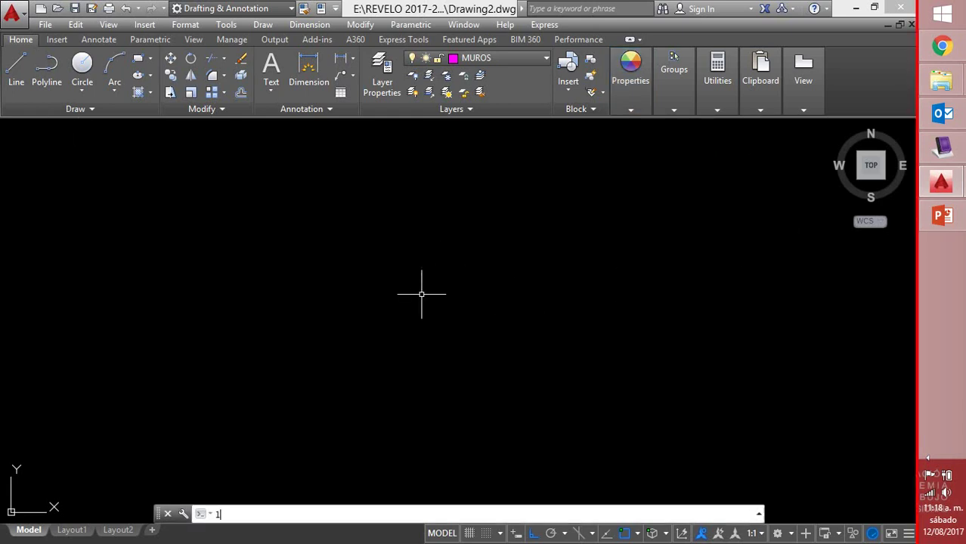
key(Return)
click(64, 224)
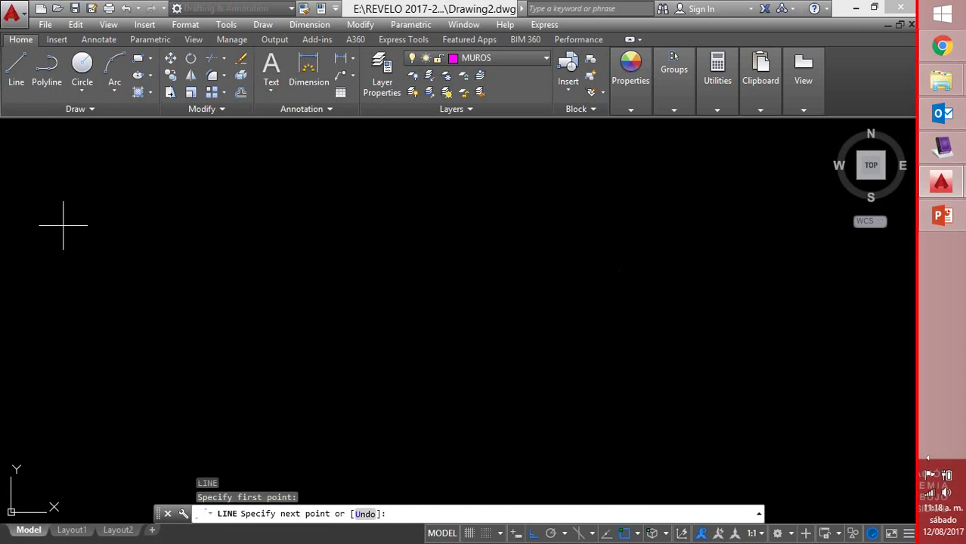
scroll(754, 226, down, 3)
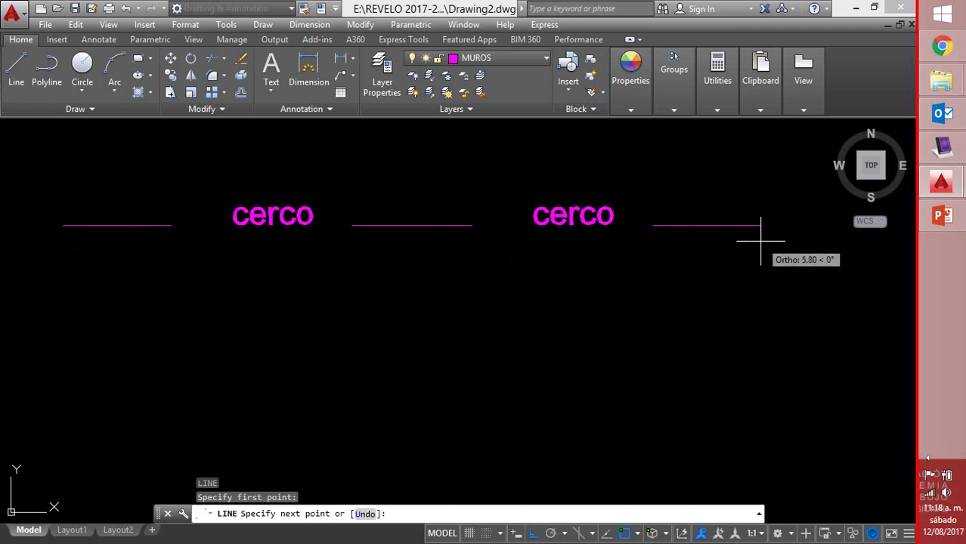
middle_drag(755, 243, 413, 249)
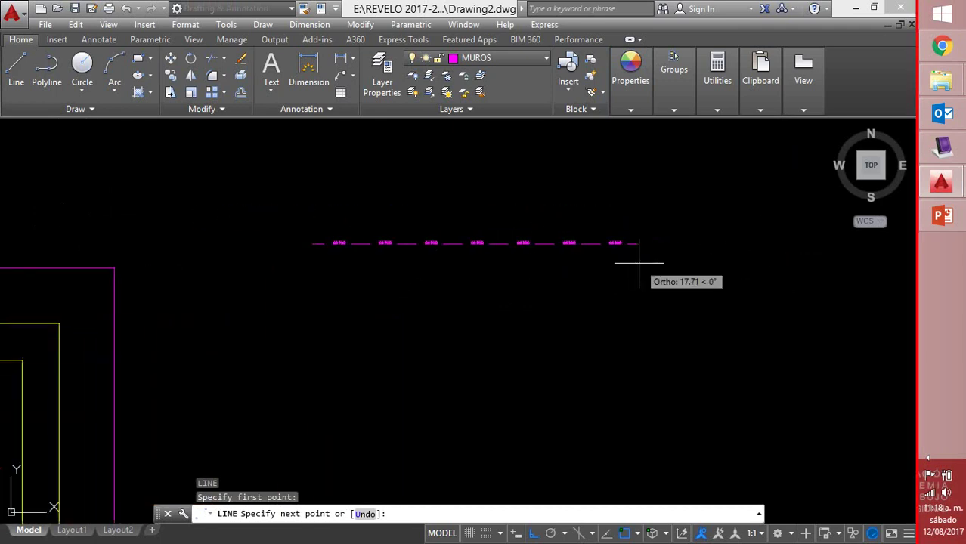
click(650, 248)
click(650, 432)
click(507, 432)
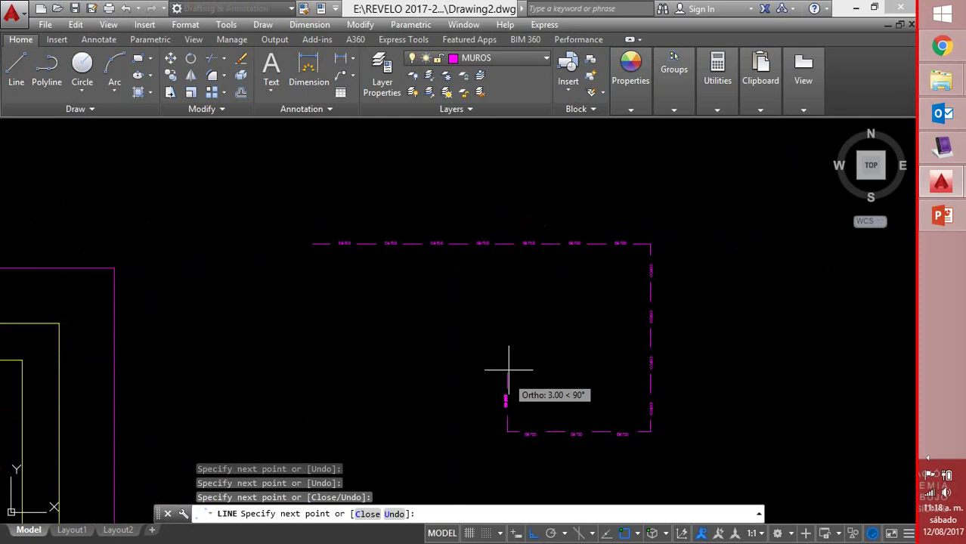
click(507, 326)
click(729, 326)
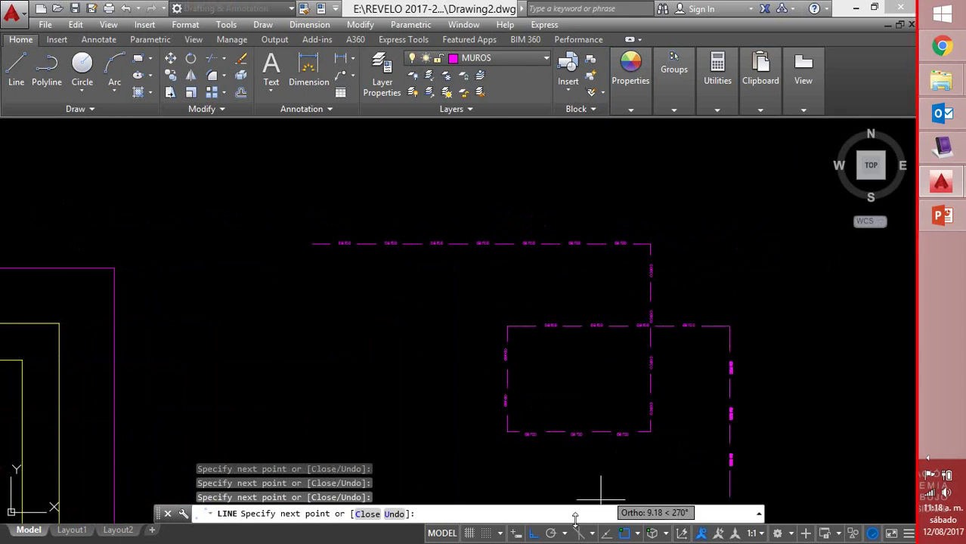
With Ortho off, draw the sloped roof line up to the apex and end the line
click(533, 532)
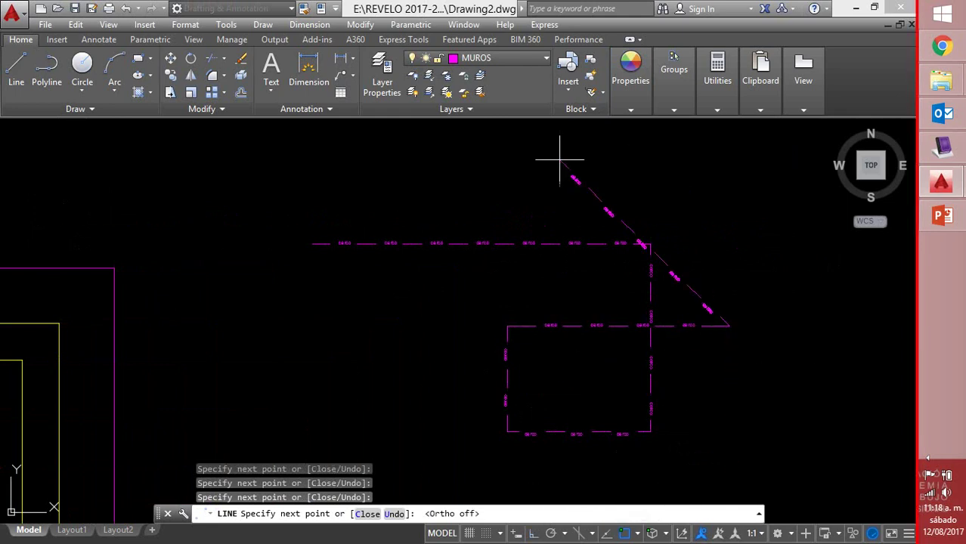
click(498, 139)
right_click(340, 334)
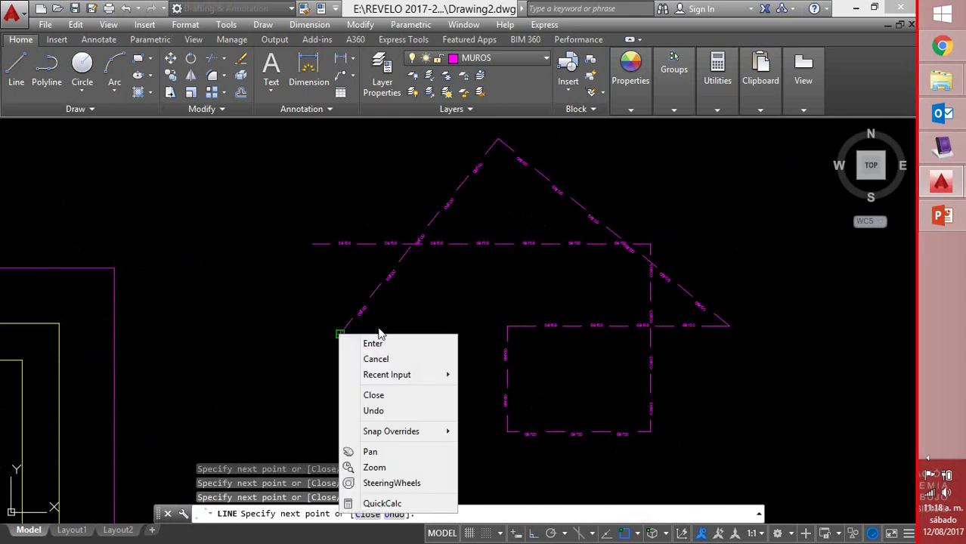
click(372, 338)
scroll(665, 368, up, 2)
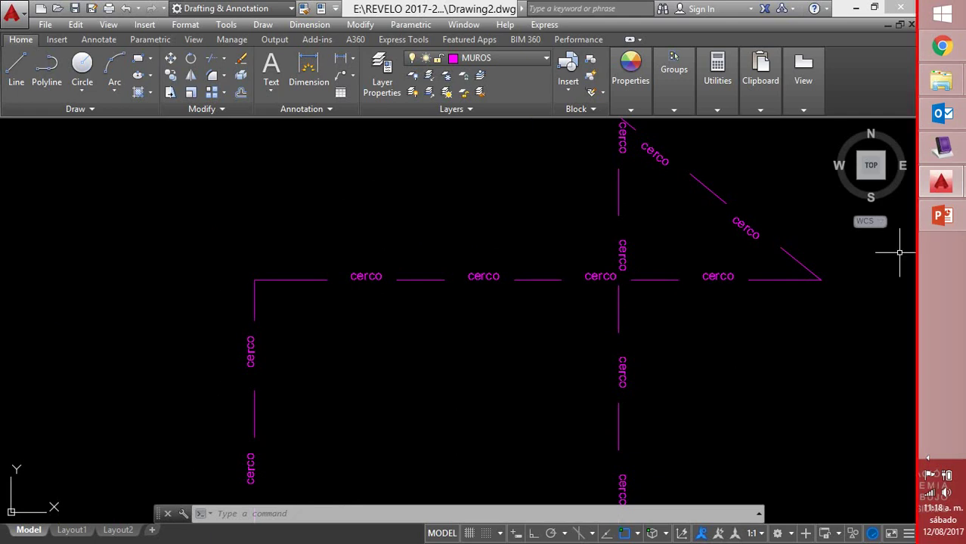
Show the Tool Palettes window from the Tools menu
click(228, 27)
mouse_move(257, 32)
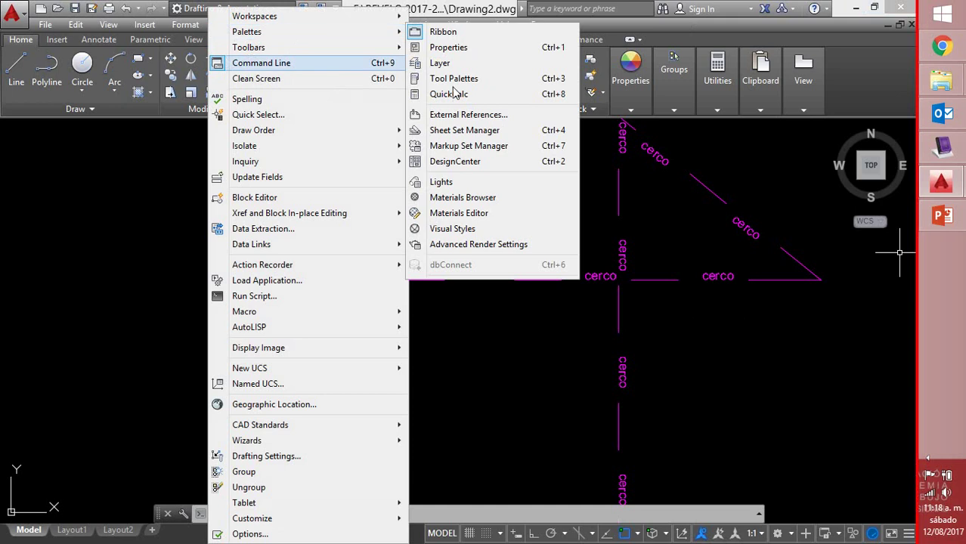
click(442, 73)
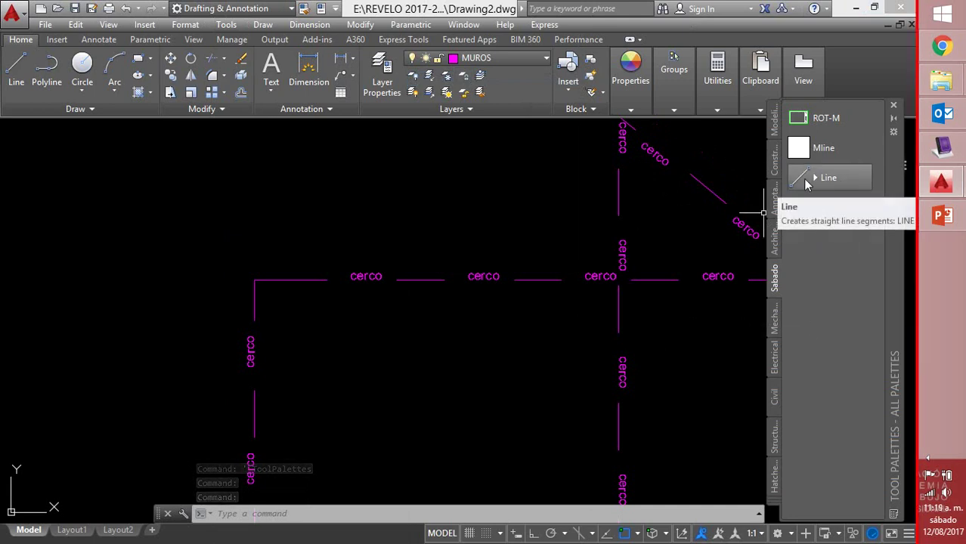
Draw new line segments among the fence lines using the palette's Line tool
click(829, 177)
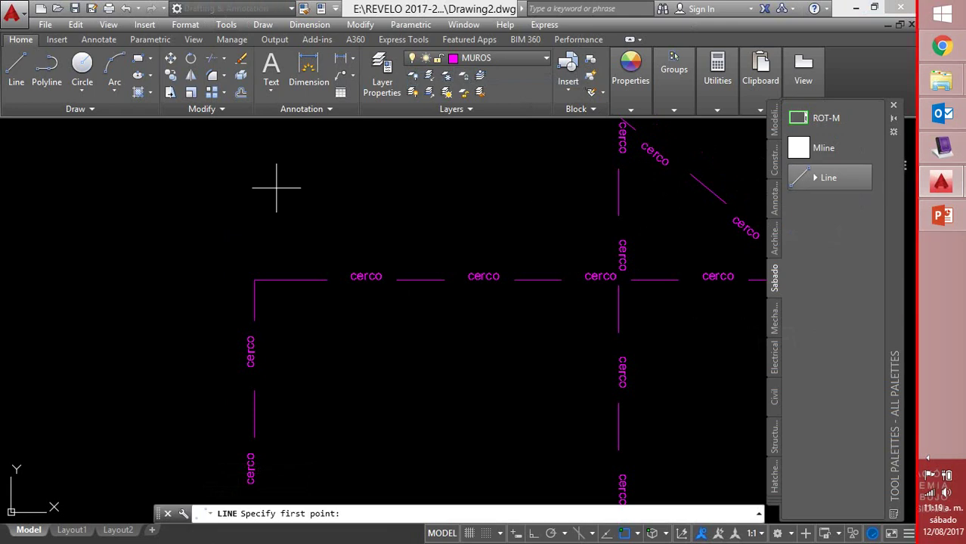
click(161, 192)
click(409, 192)
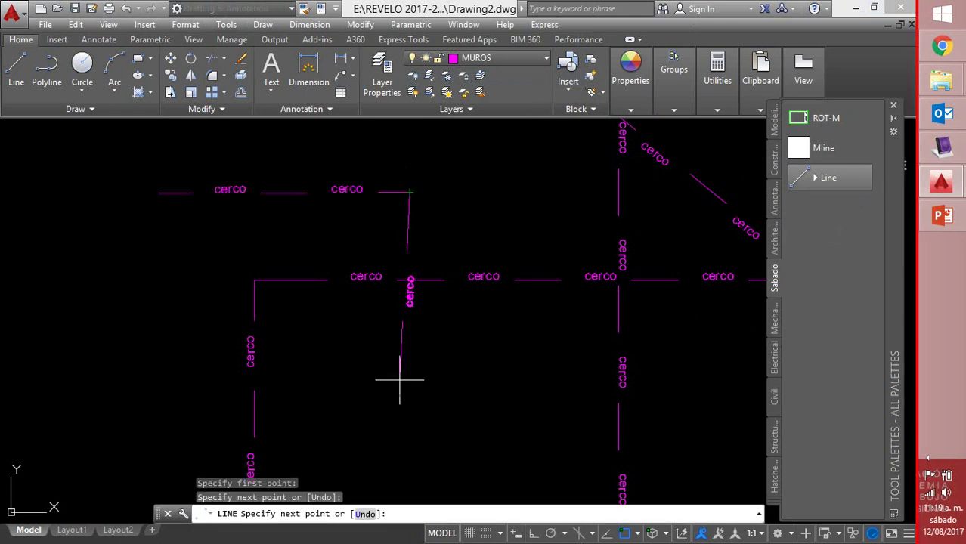
click(399, 387)
right_click(432, 387)
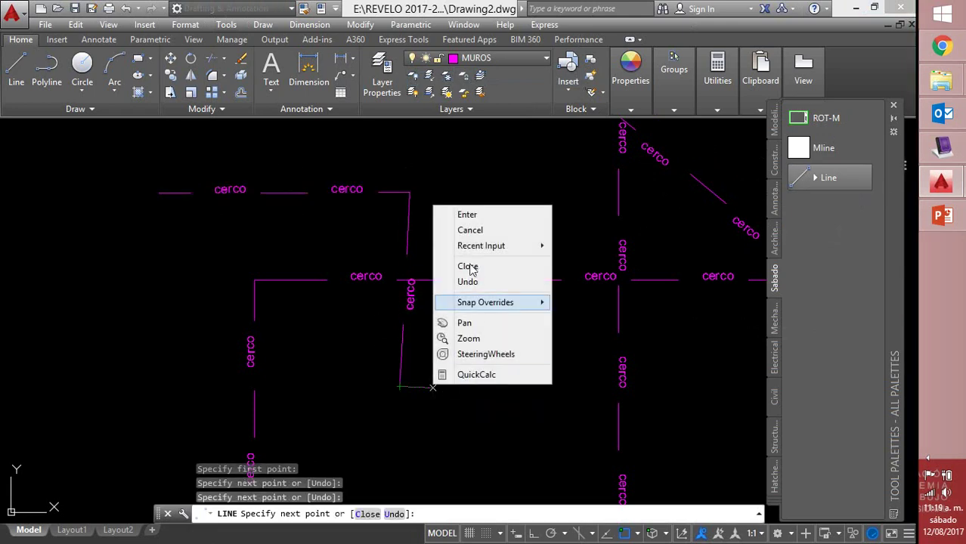
click(466, 213)
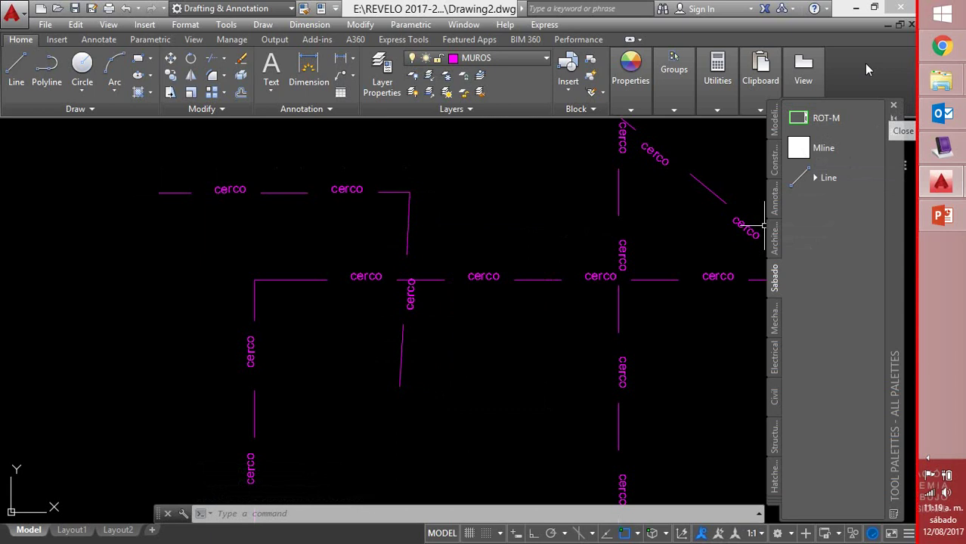
Display the floating AutoCAD Draw toolbar, reposition it, then close it
click(226, 24)
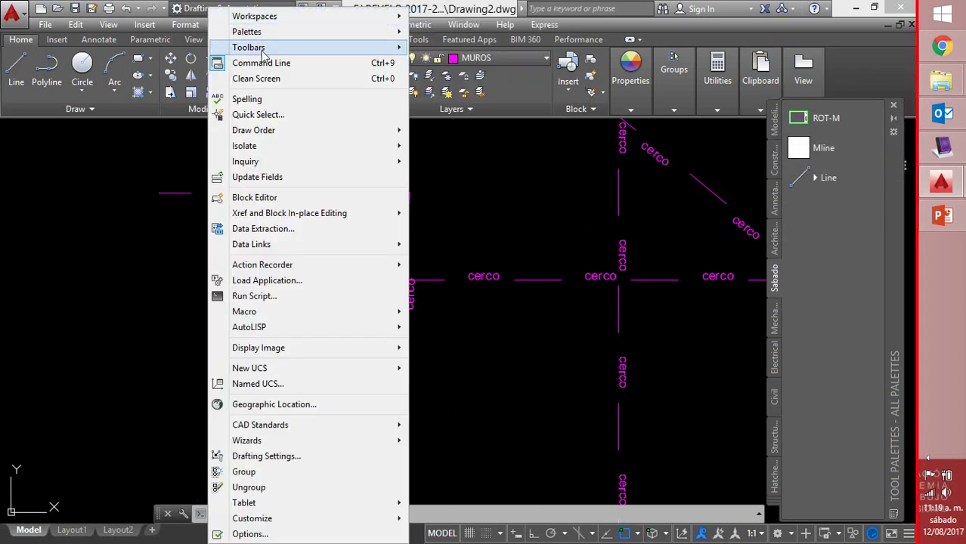
mouse_move(260, 50)
mouse_move(492, 50)
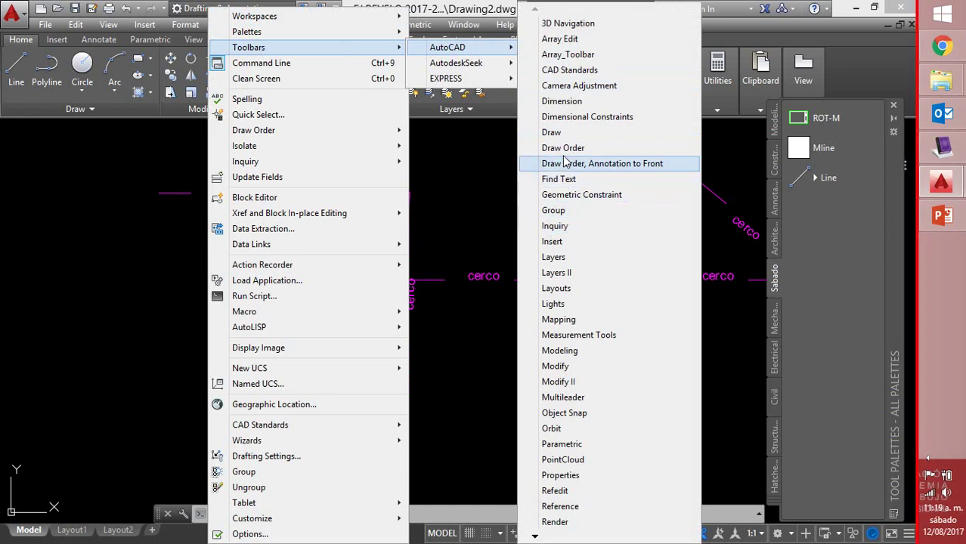
click(550, 132)
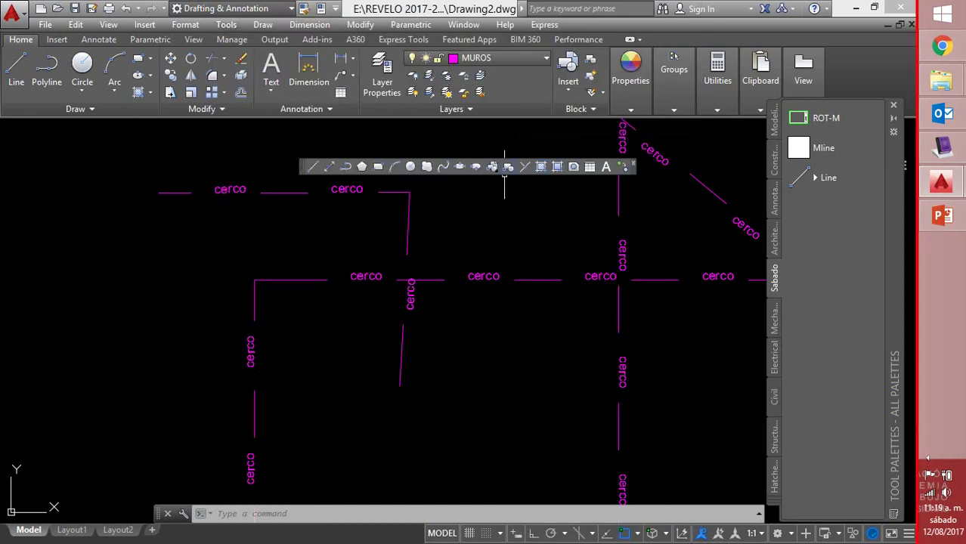
drag(304, 166, 418, 145)
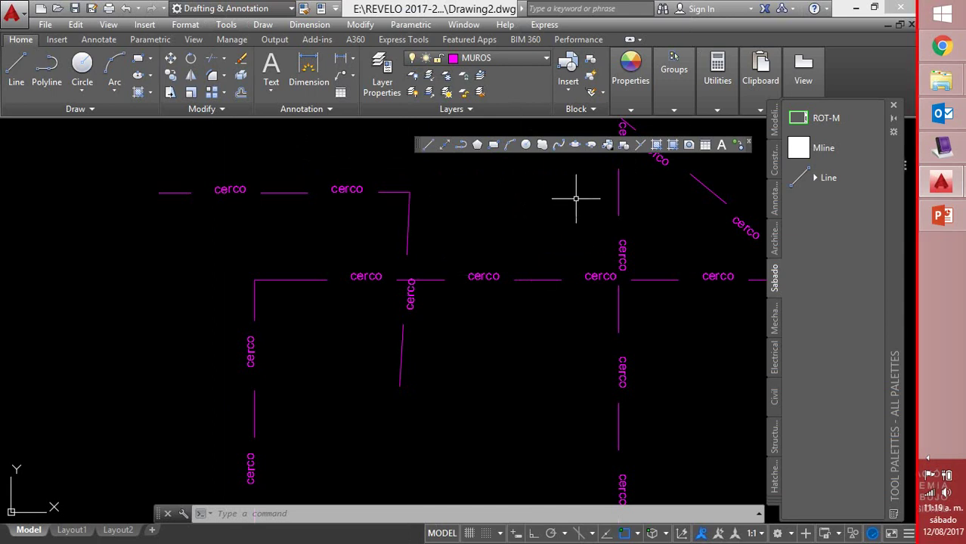
click(749, 142)
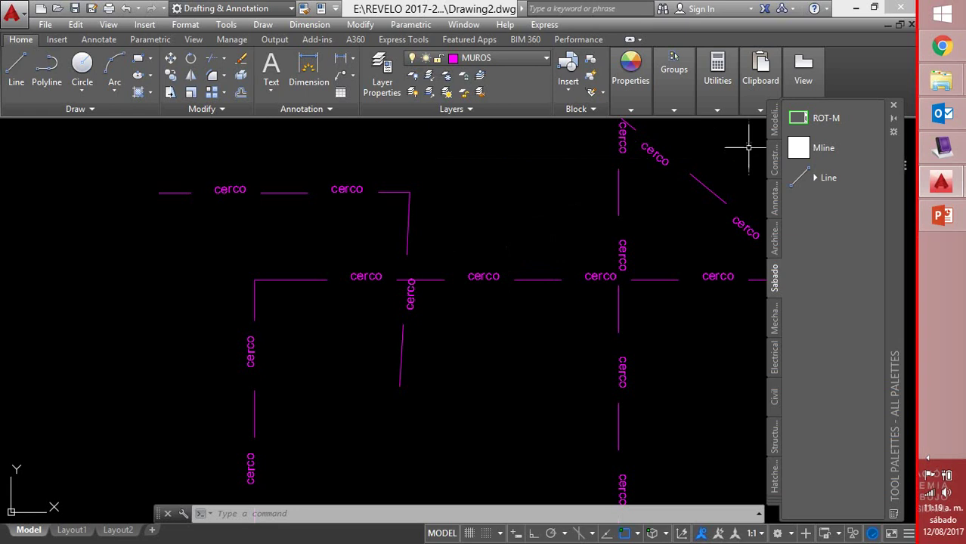
Close the Tool Palettes and zoom and pan to frame the whole house
click(893, 106)
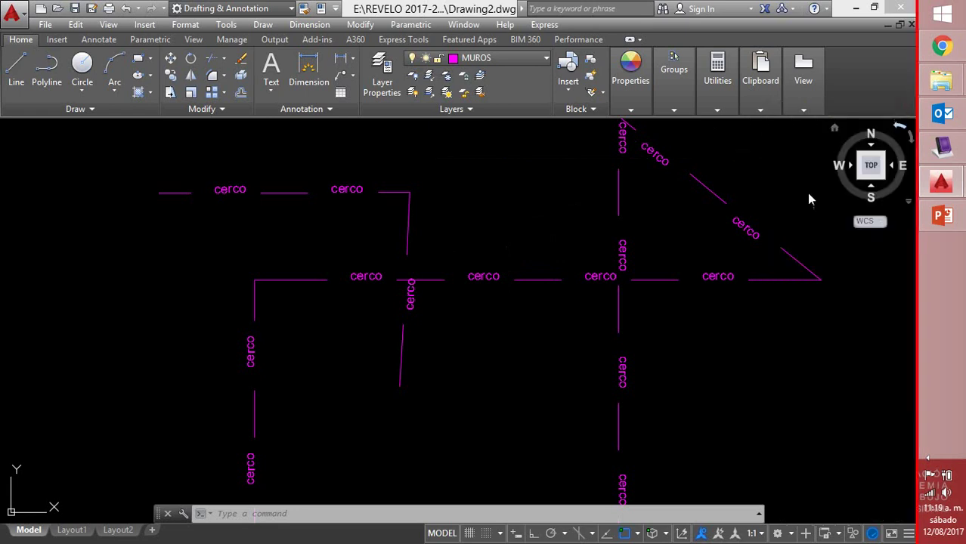
scroll(759, 274, down, 6)
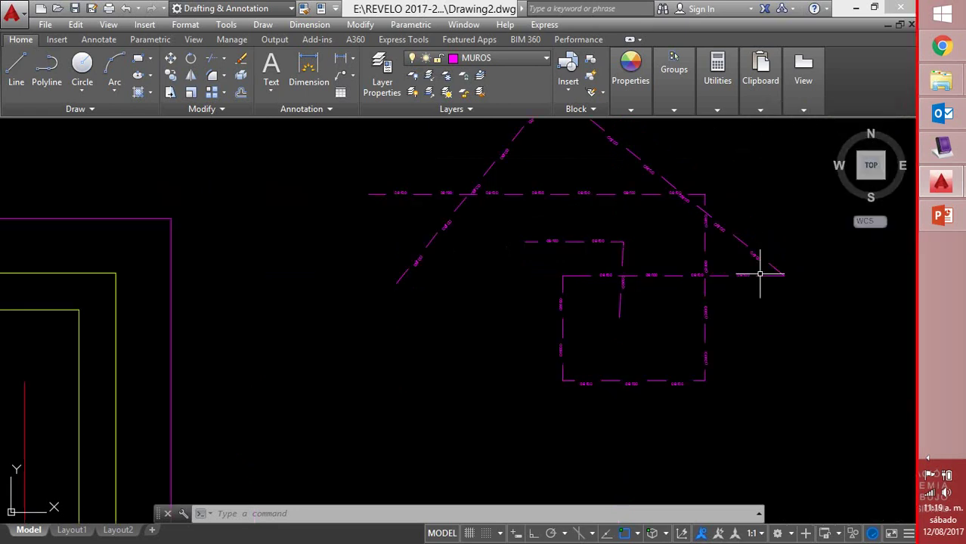
scroll(619, 284, down, 4)
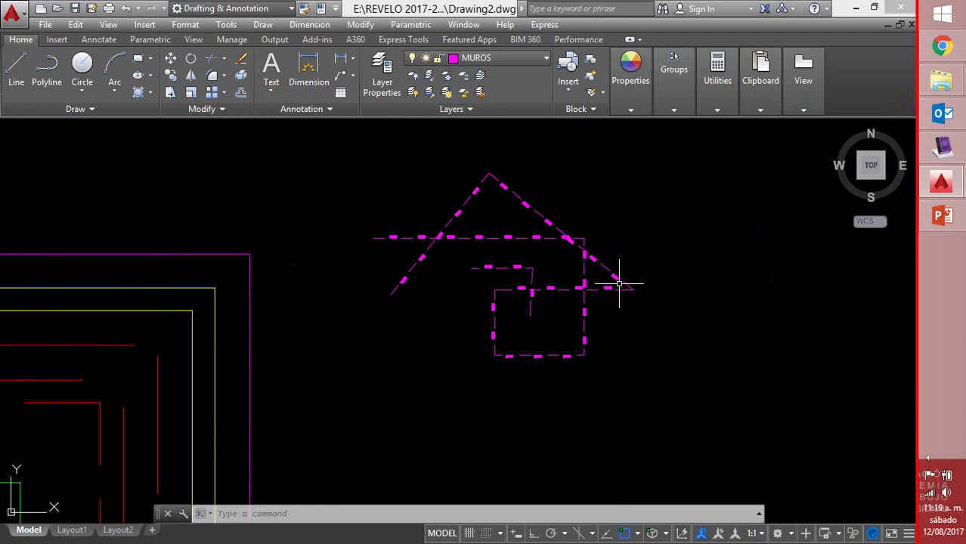
scroll(496, 287, up, 2)
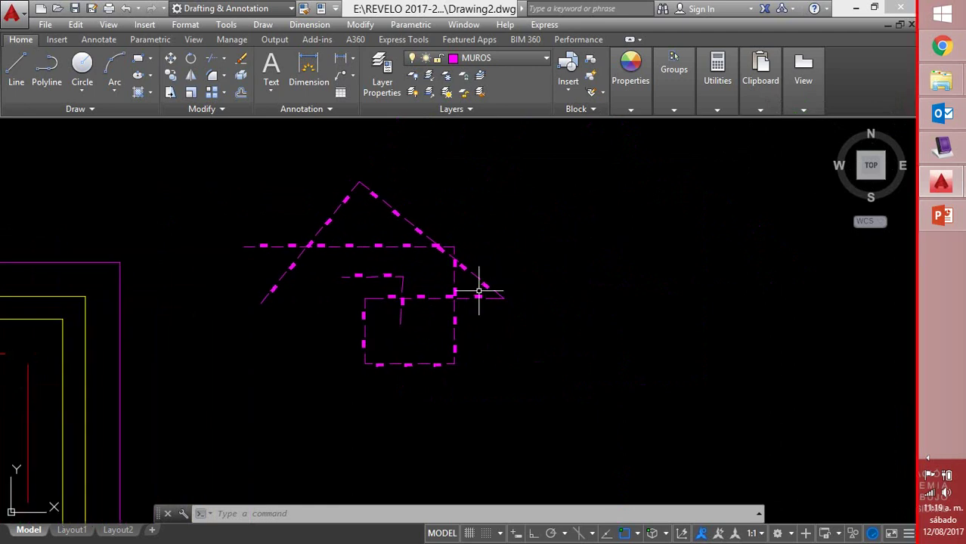
mouse_move(528, 238)
middle_down()
mouse_move(503, 250)
mouse_move(377, 248)
mouse_move(353, 258)
middle_up()
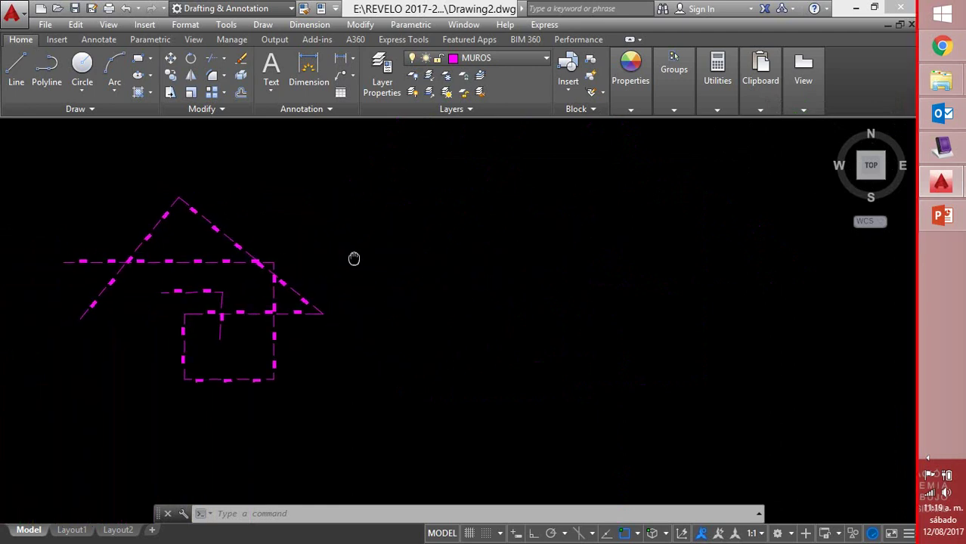
Cancel the dashed arc and set the current linetype to ByLayer
click(114, 64)
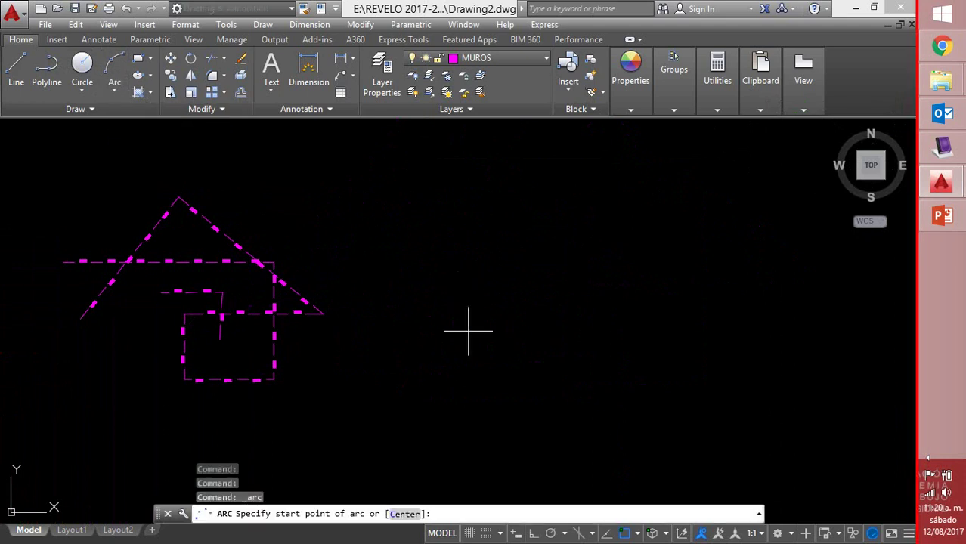
click(457, 326)
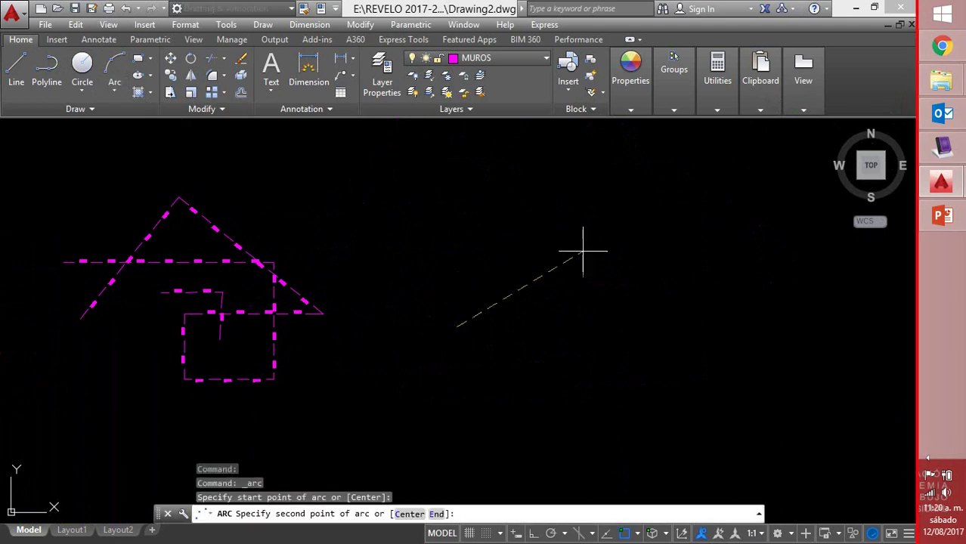
click(631, 267)
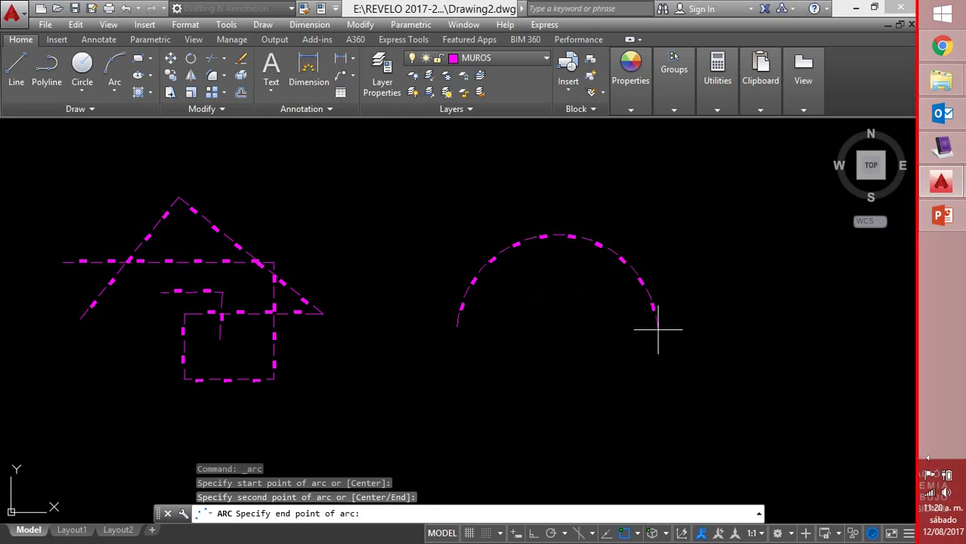
key(Escape)
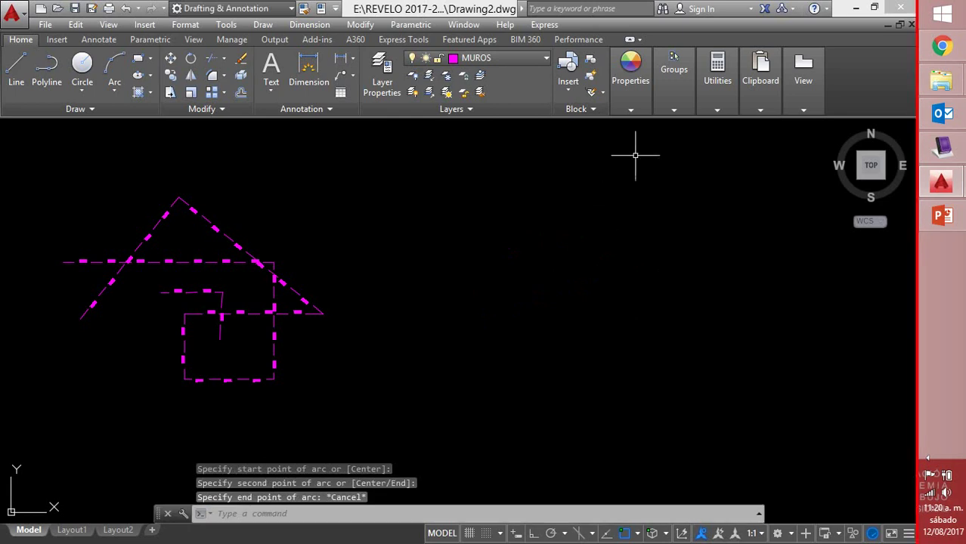
click(632, 110)
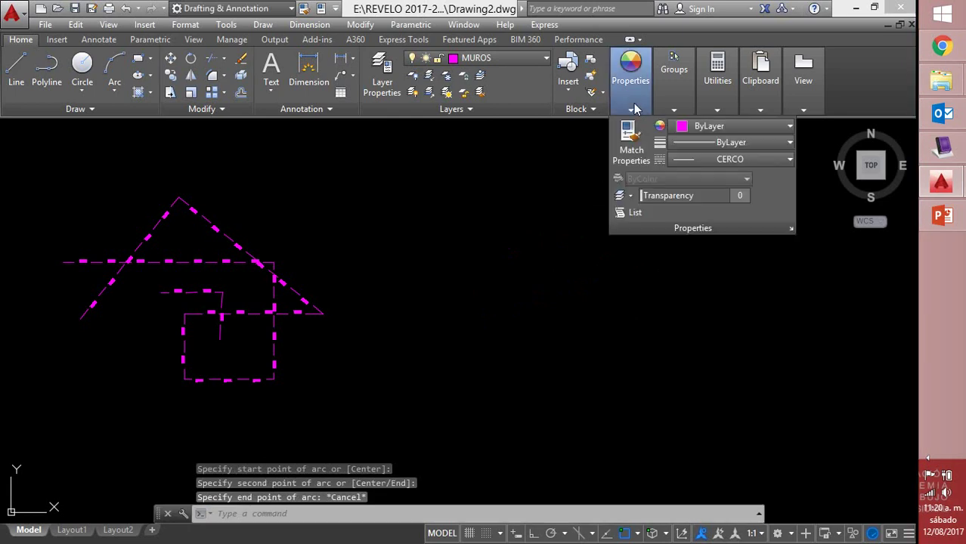
click(690, 164)
click(703, 180)
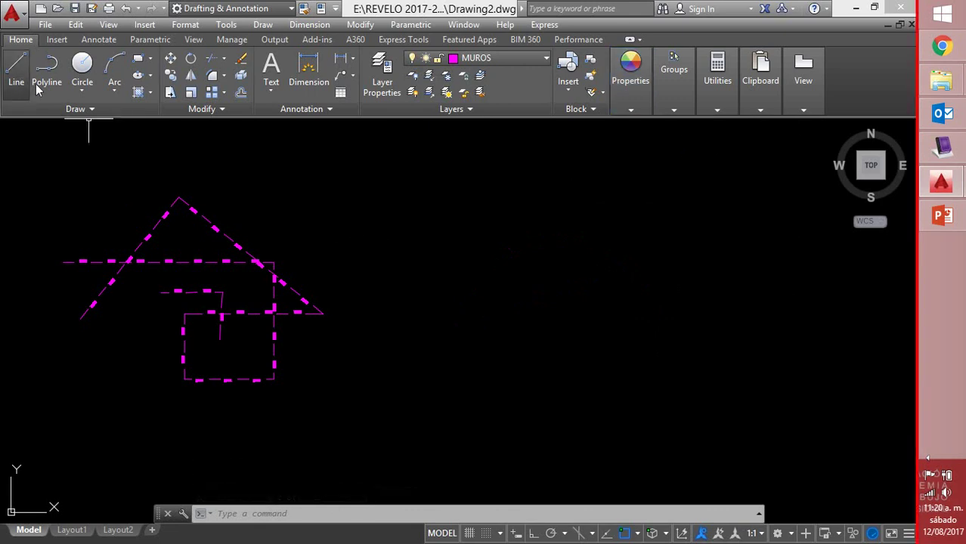
Draw a solid 3-point arc to the right of the house
click(16, 68)
click(114, 70)
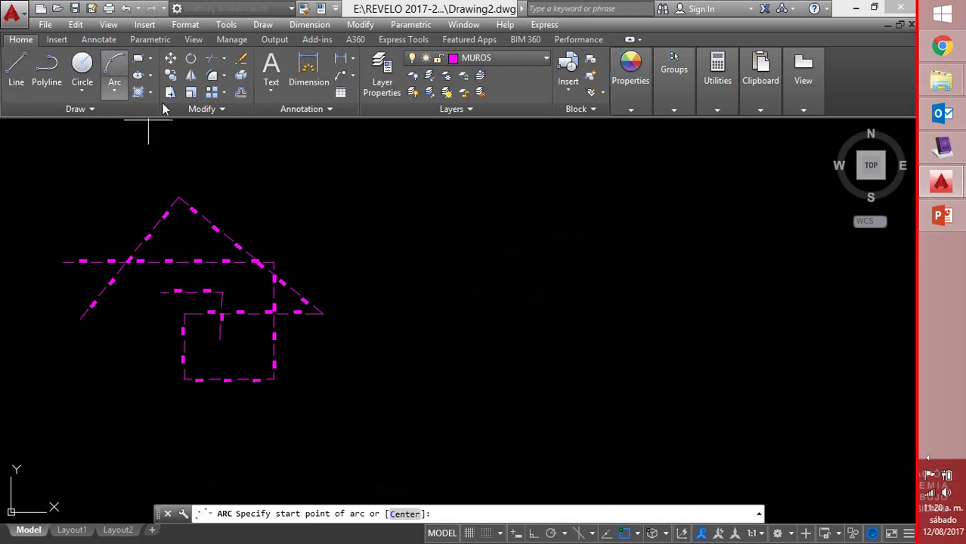
click(431, 297)
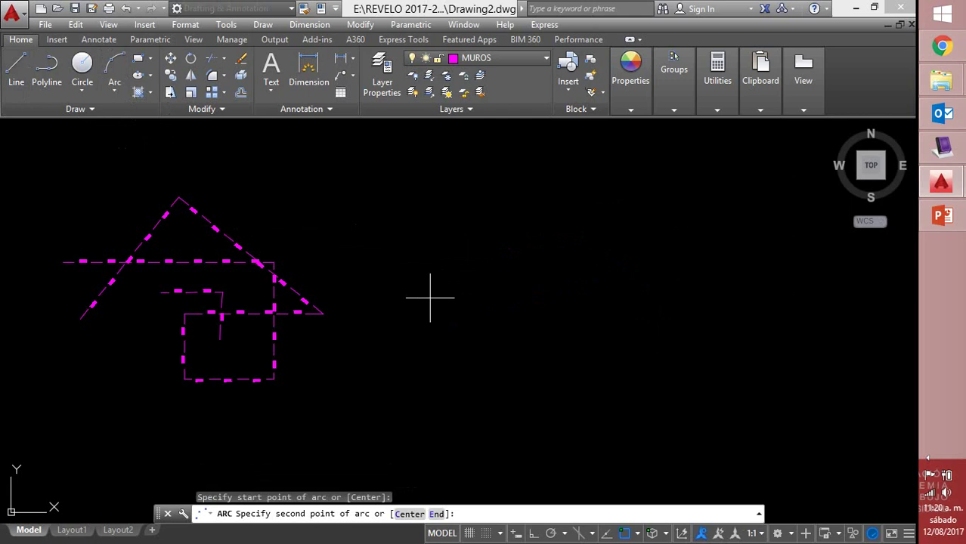
click(556, 259)
click(621, 317)
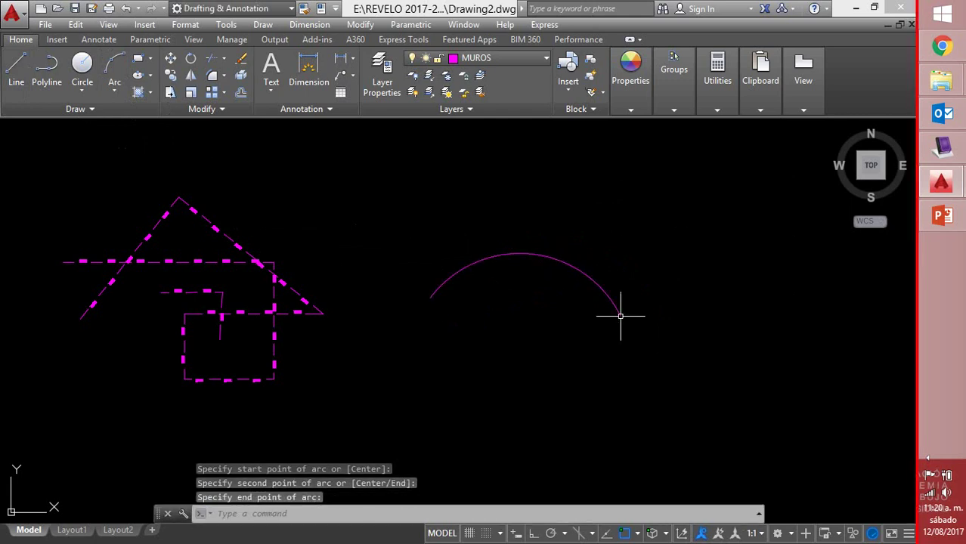
right_click(684, 326)
click(725, 73)
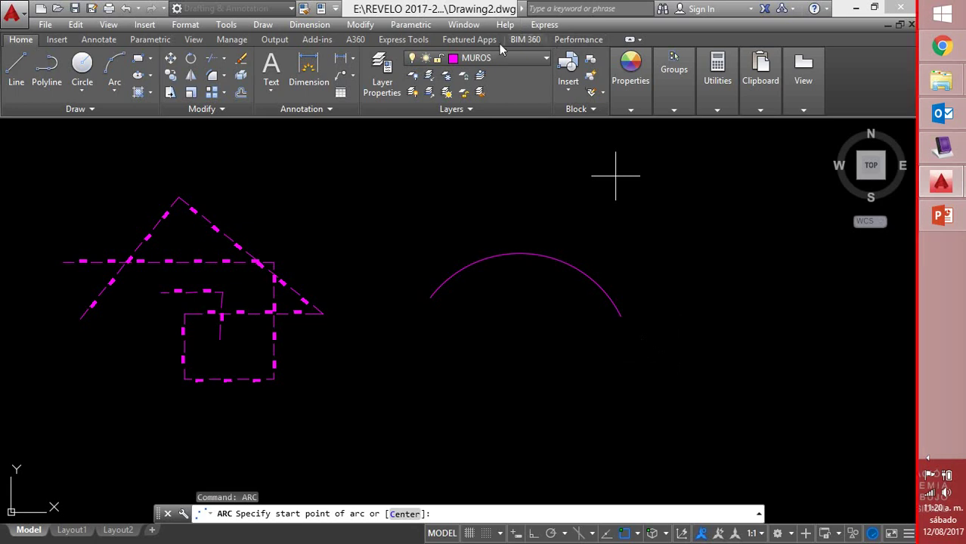
Launch Arc Aligned text from Express Tools and select the new arc
click(419, 44)
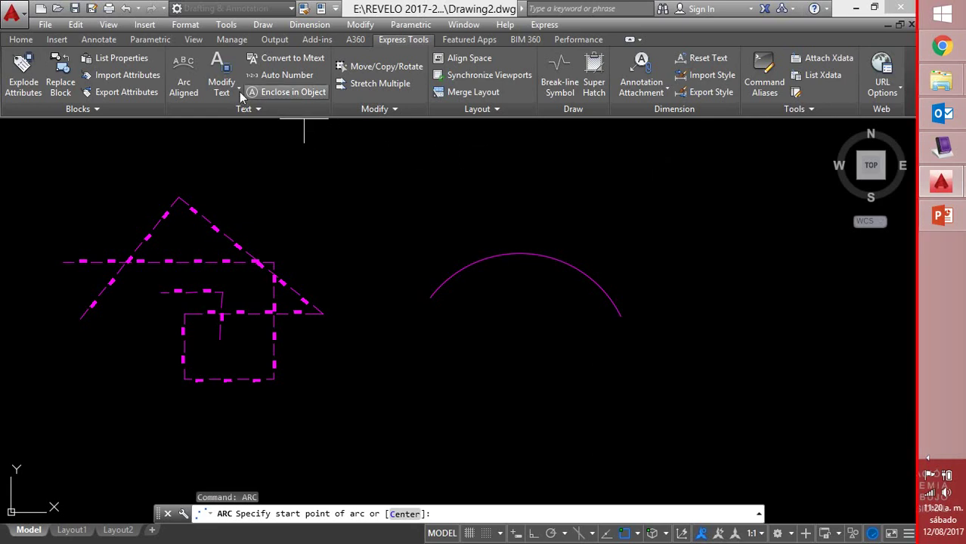
click(183, 76)
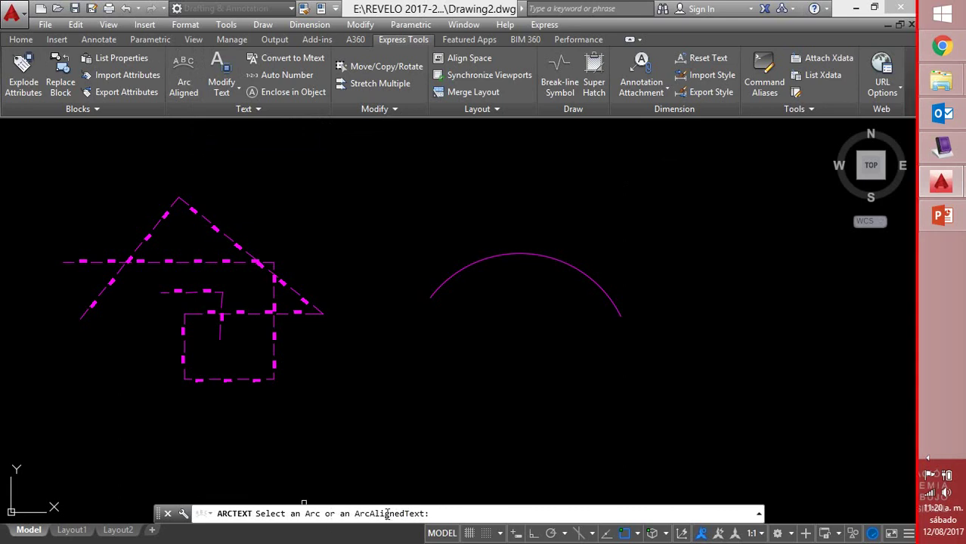
click(532, 255)
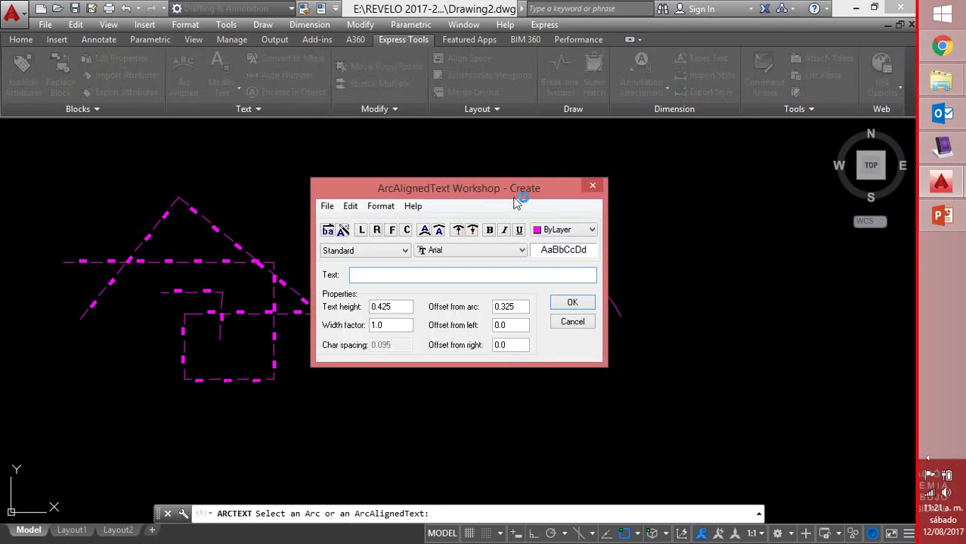
Set the arc text colour to green and enter the text DIPLOMADO
drag(517, 204, 302, 172)
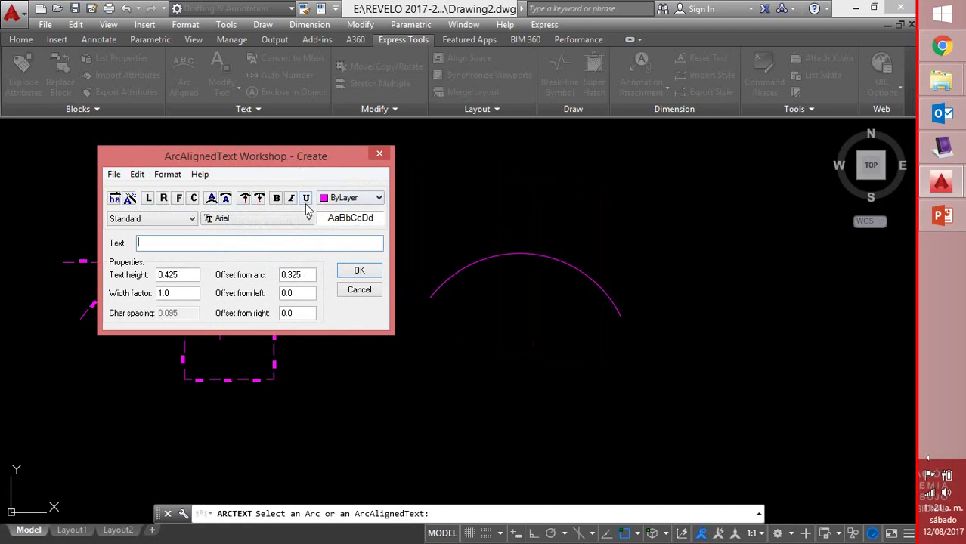
click(379, 199)
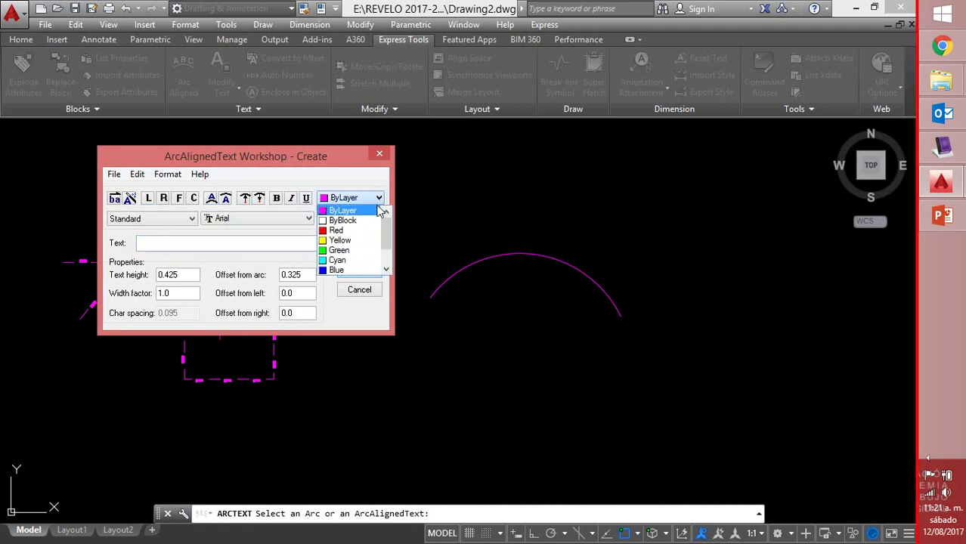
click(349, 250)
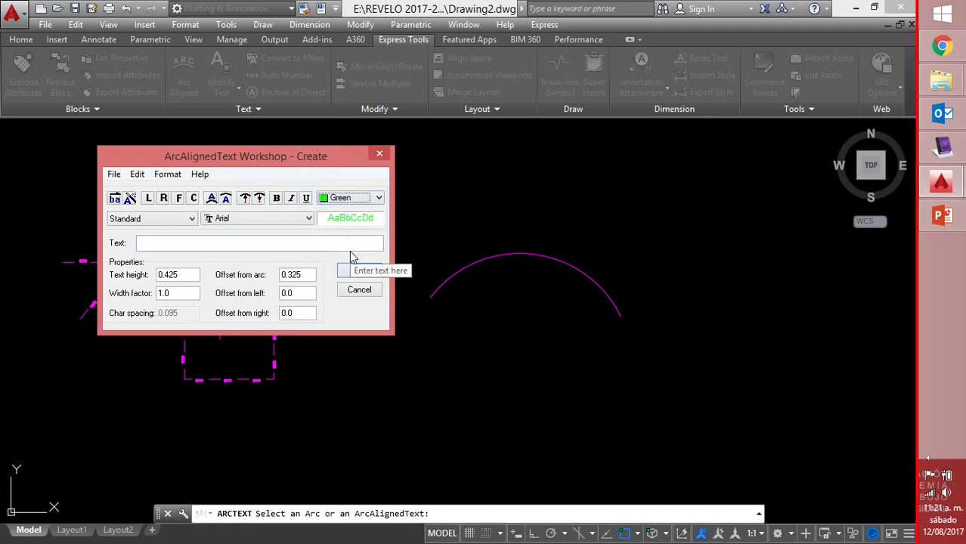
click(224, 242)
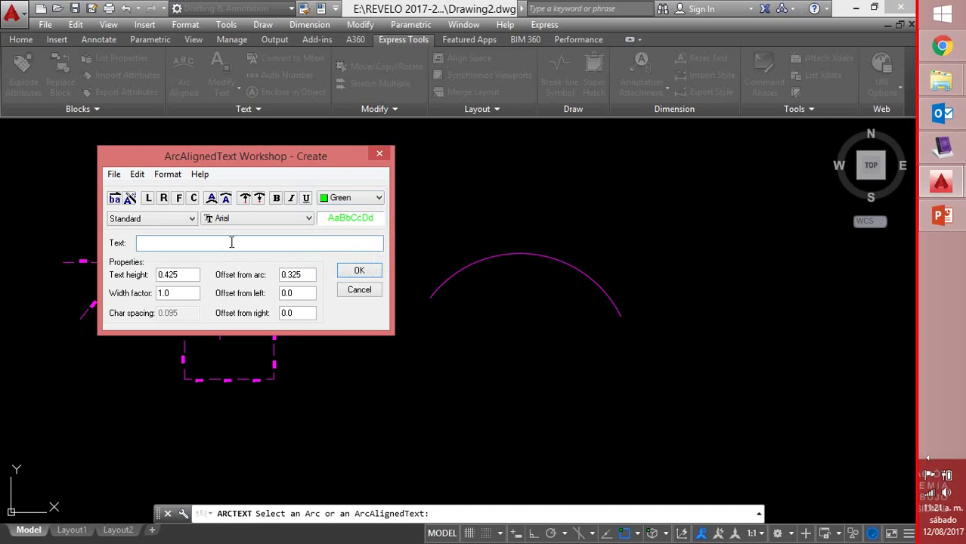
text(ciplomado)
key(BackSpace)
key(BackSpace)
key(BackSpace)
text(DIO)
key(BackSpace)
text(PLOMADO)
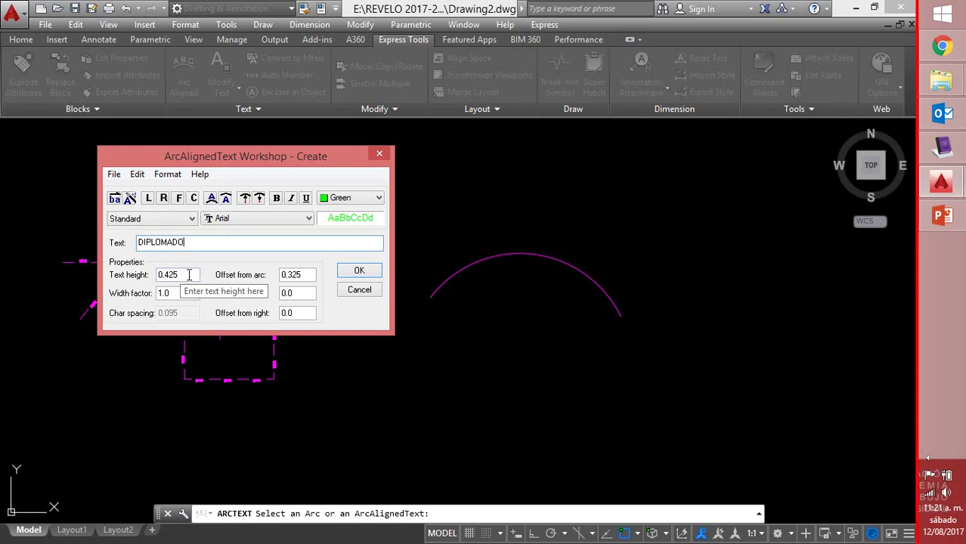
Set text height 5 and offset from arc 0.2, then place the text
drag(189, 275, 149, 279)
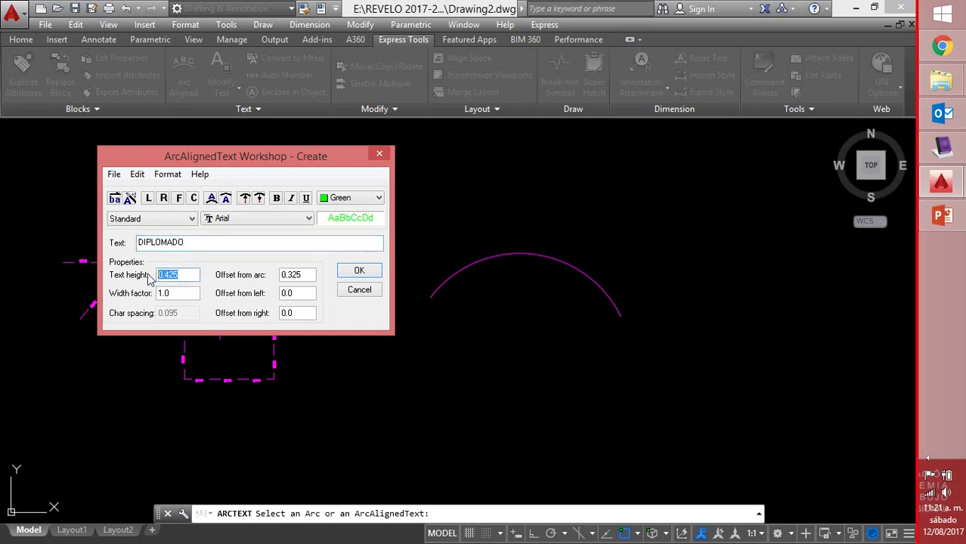
text(5)
drag(302, 275, 276, 276)
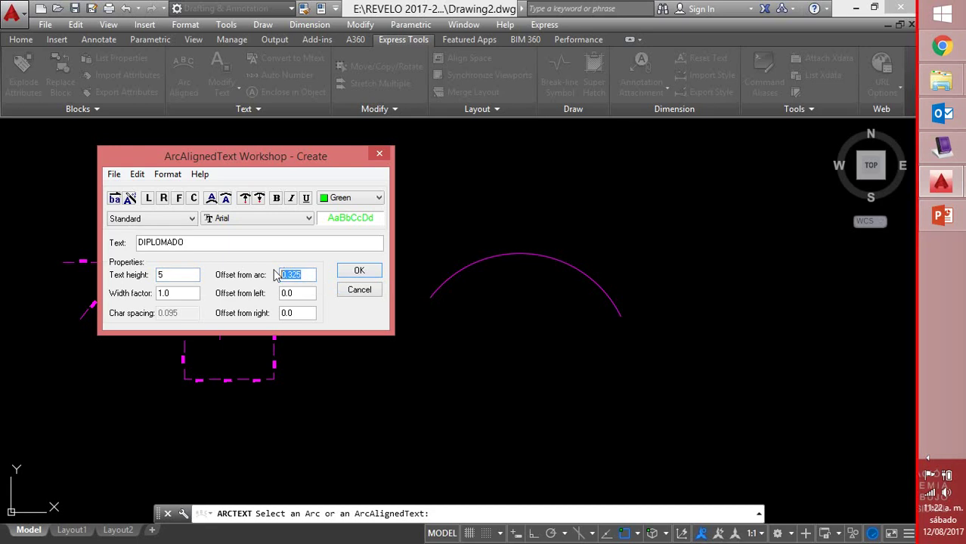
text(0.2)
click(359, 273)
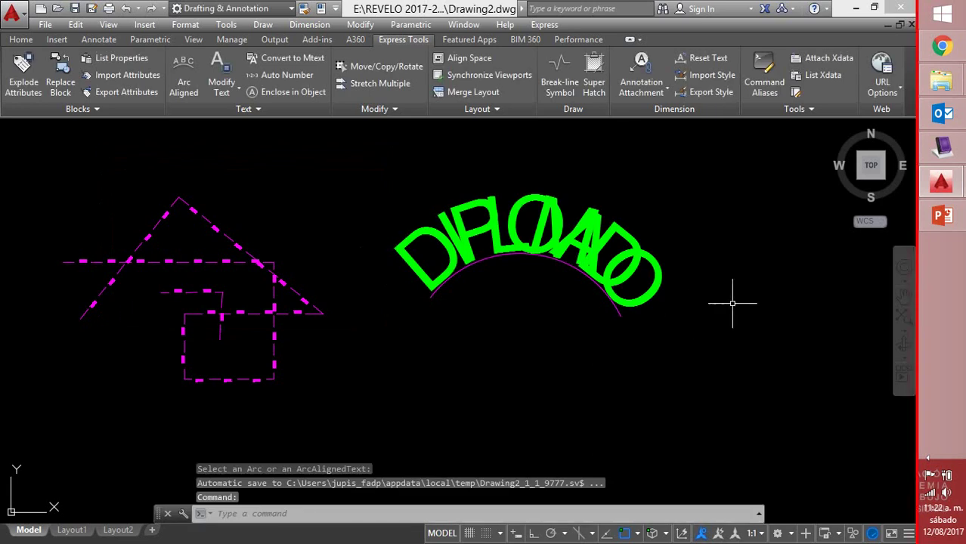
middle_drag(733, 302, 549, 274)
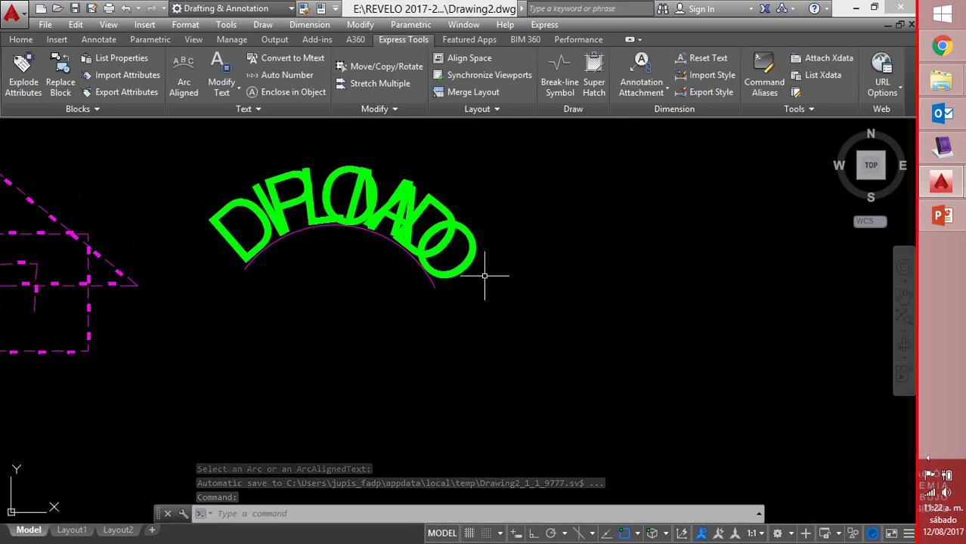
Select the DIPLOMADO arc text and try its end grip, turning Ortho on with F8
click(454, 267)
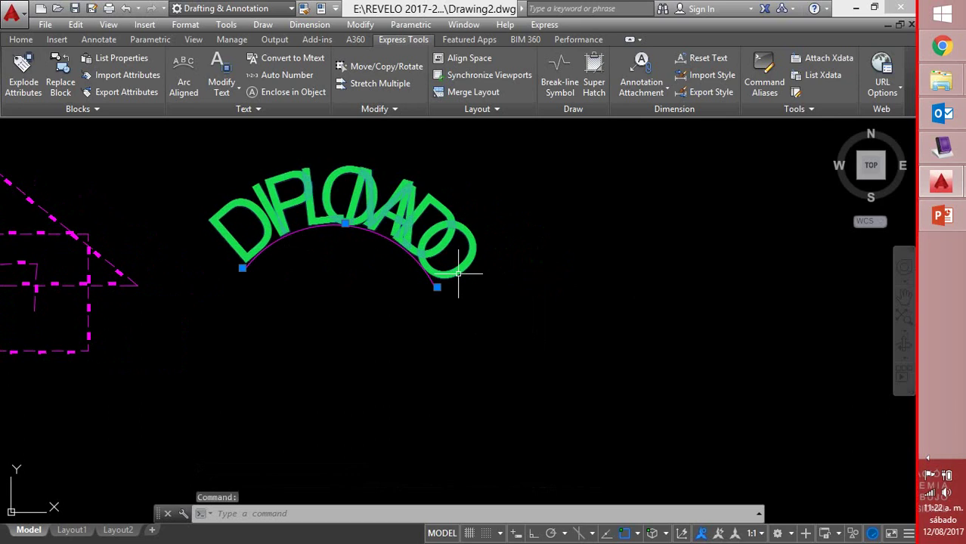
click(437, 287)
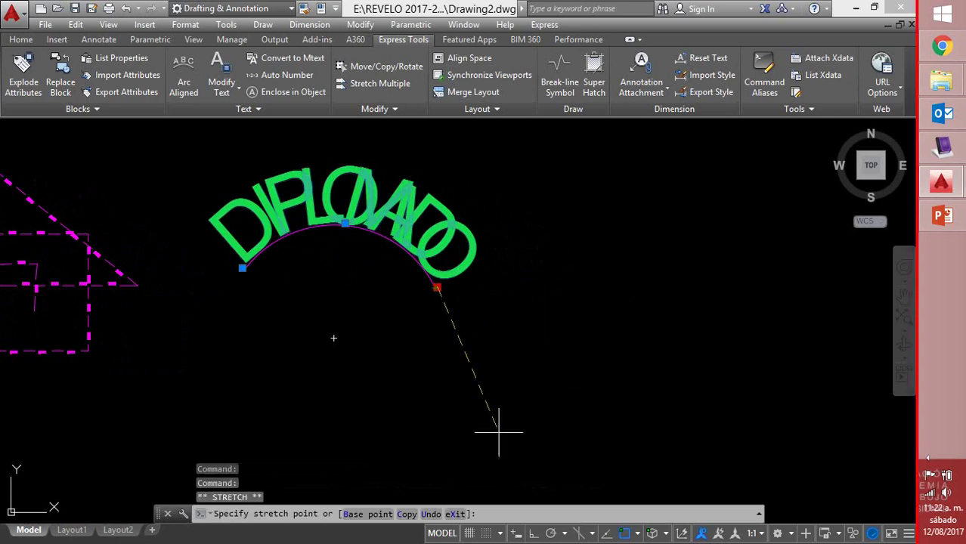
key(Escape)
click(437, 287)
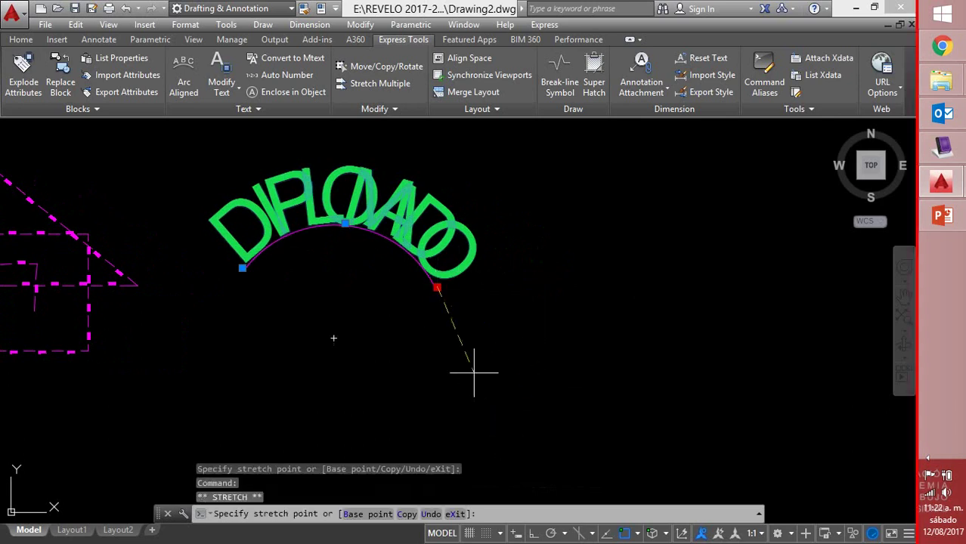
key(Escape)
key(F8)
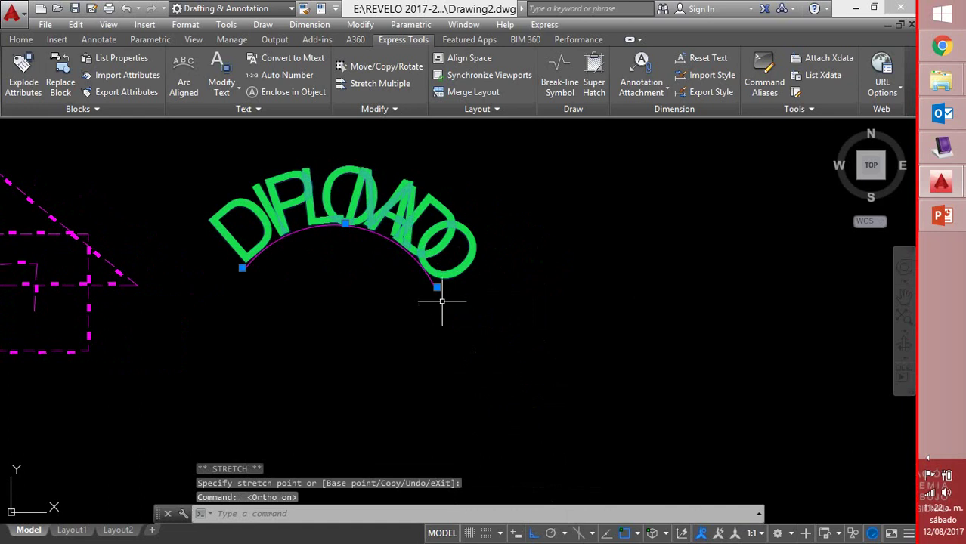
click(437, 287)
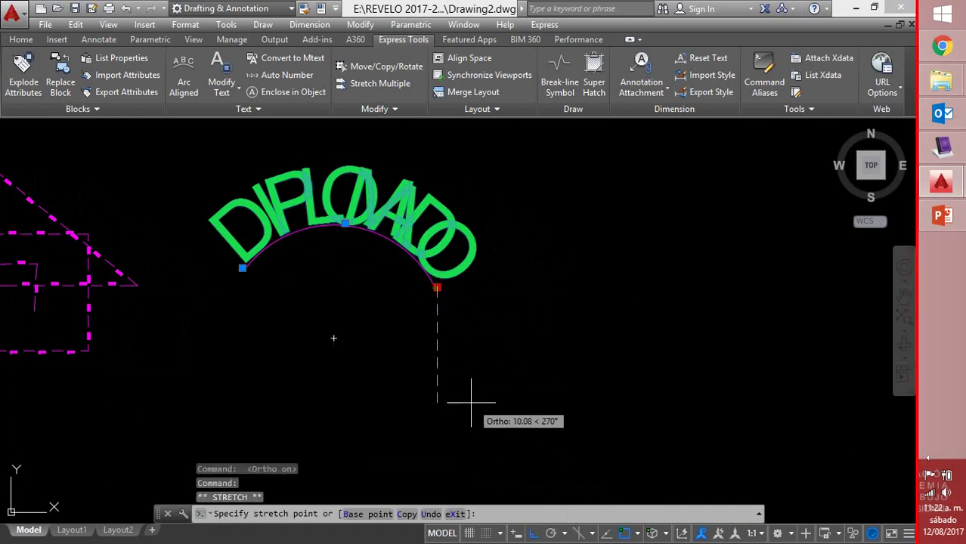
key(Escape)
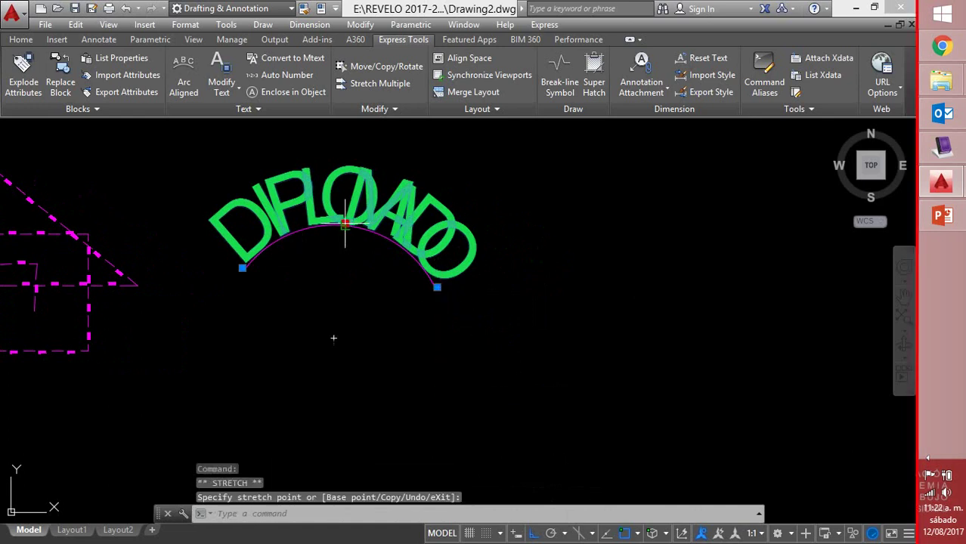
Drag the text's middle grip outward to a larger radius, then test both end grips
click(350, 223)
click(348, 220)
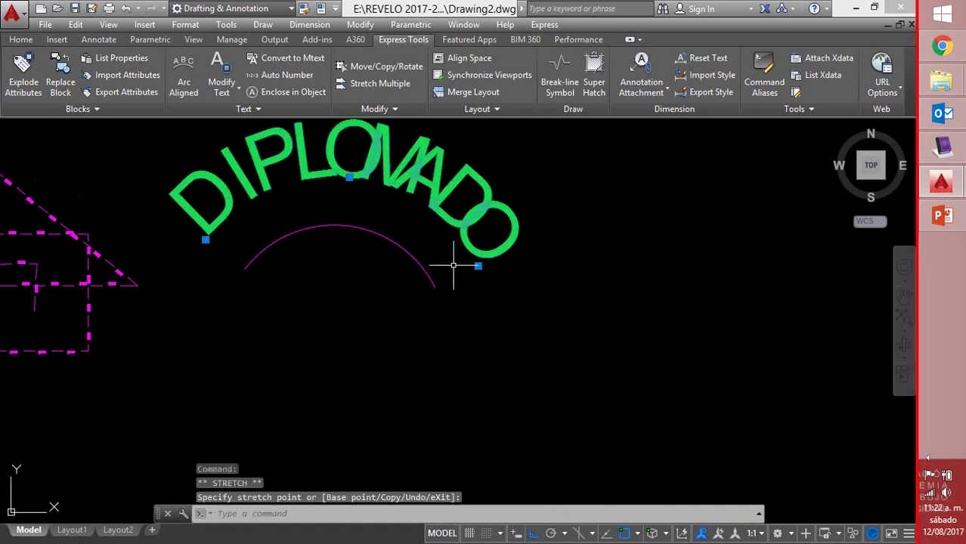
middle_drag(459, 263, 491, 309)
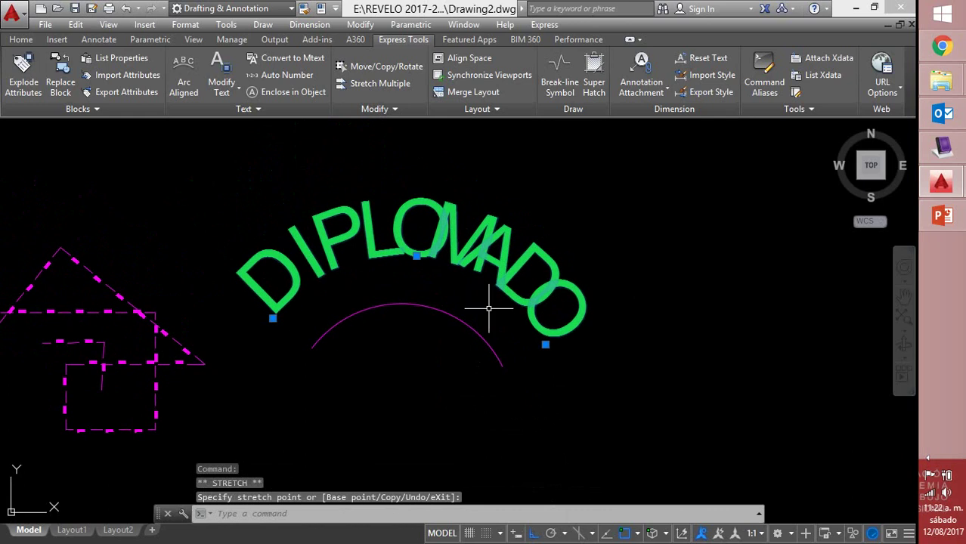
click(545, 344)
key(Escape)
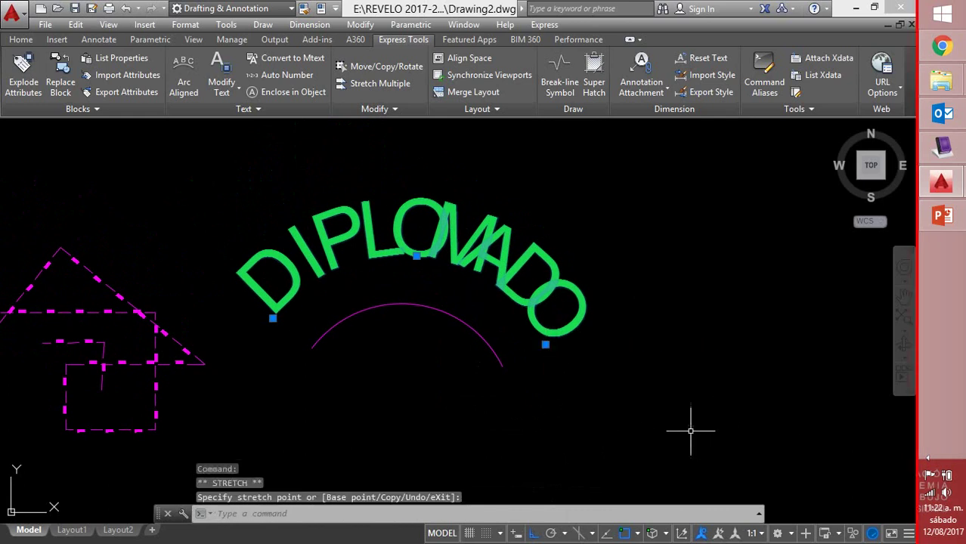
click(273, 318)
key(Escape)
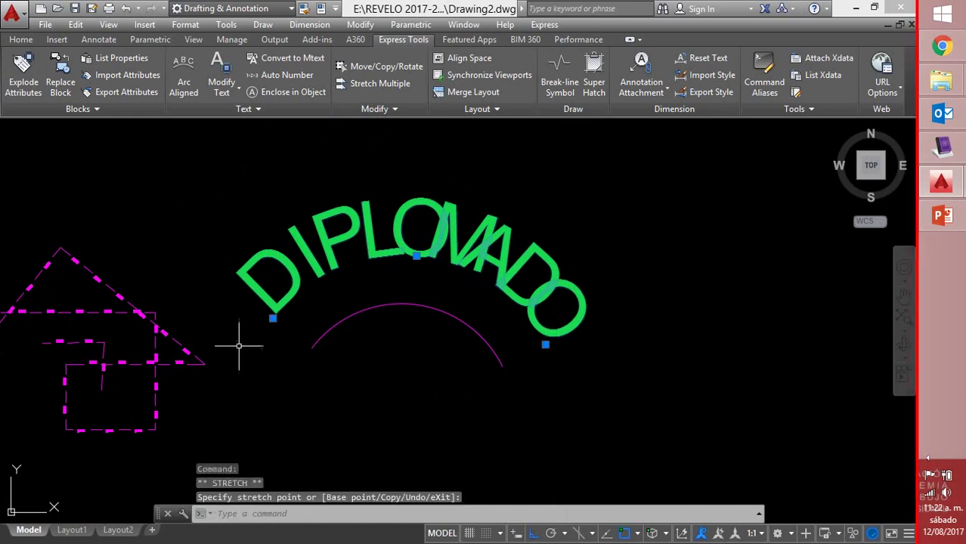
Select the magenta arc and try stretching its end, then cancel the edit
scroll(437, 296, down, 4)
click(436, 296)
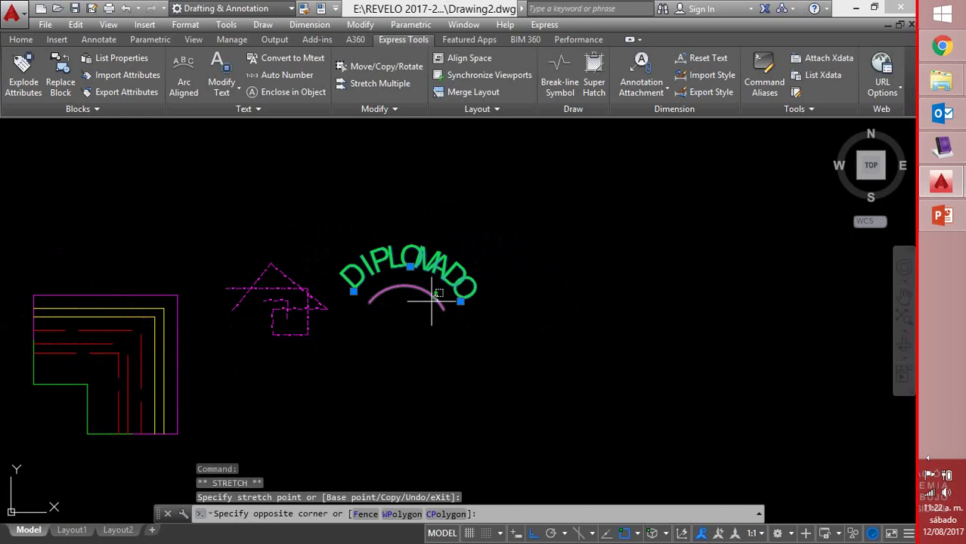
click(425, 305)
click(444, 310)
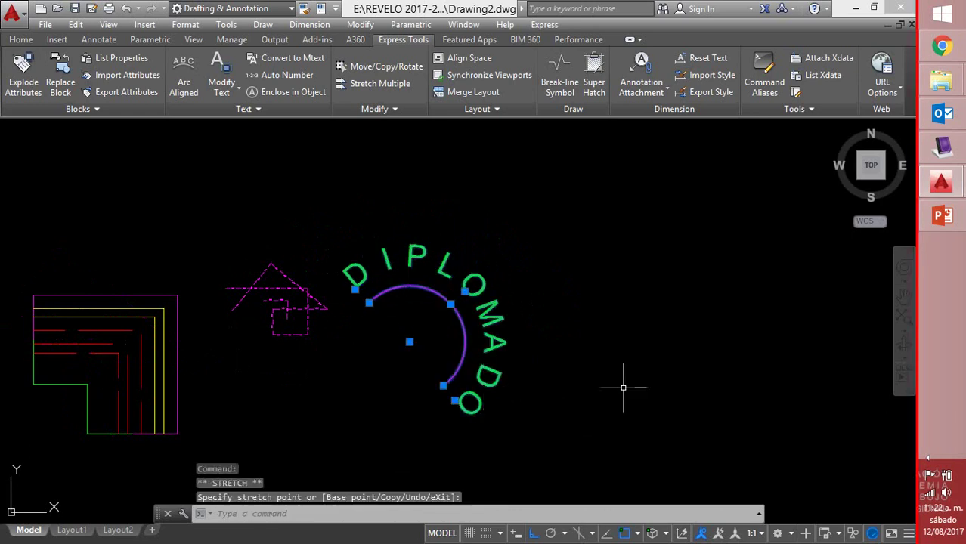
middle_drag(634, 378, 612, 341)
key(Escape)
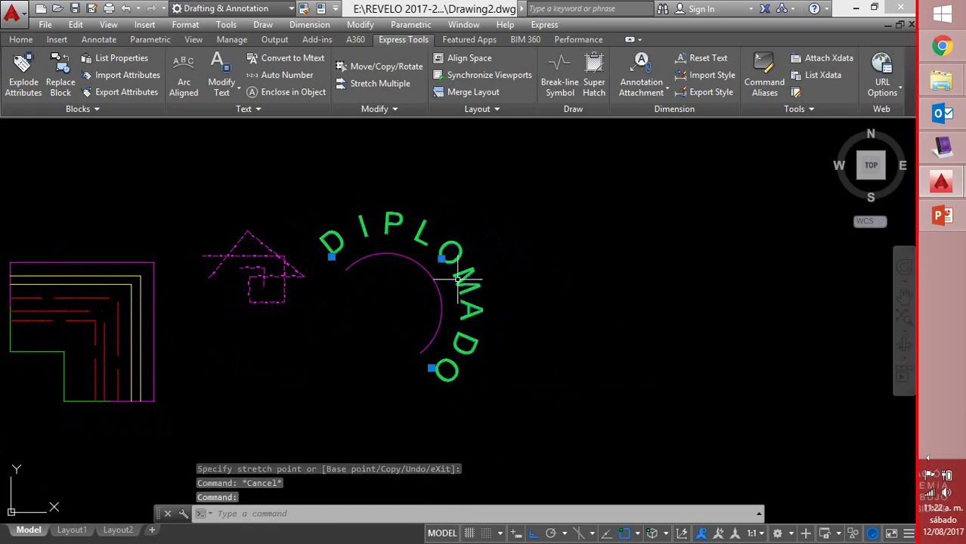
With Ortho off, stretch the DIPLOMADO text's grip to spread it over a much larger arc
click(438, 261)
click(440, 259)
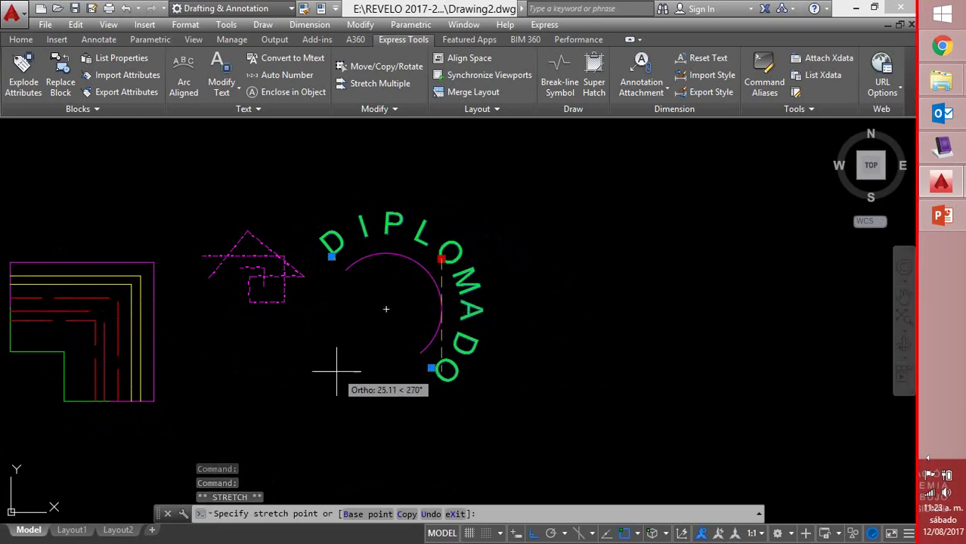
key(F8)
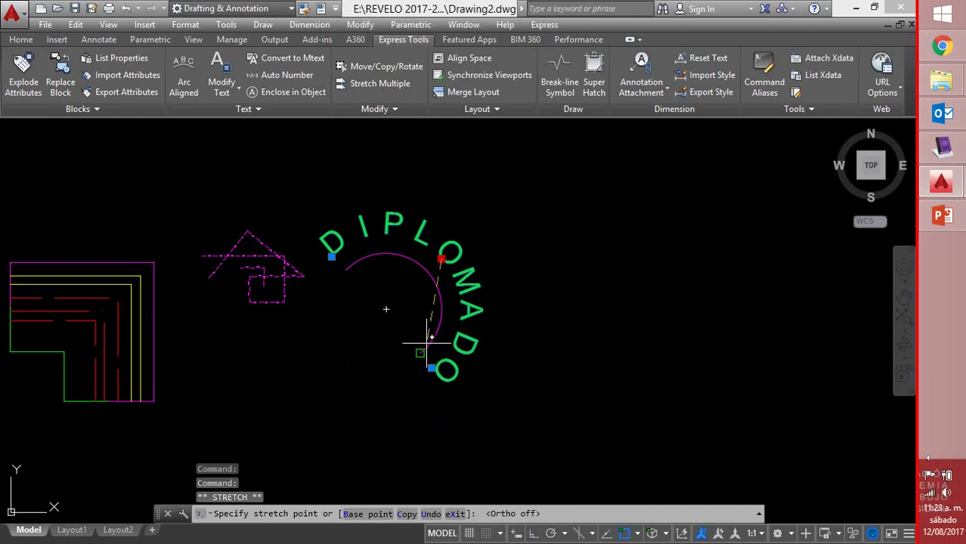
click(394, 325)
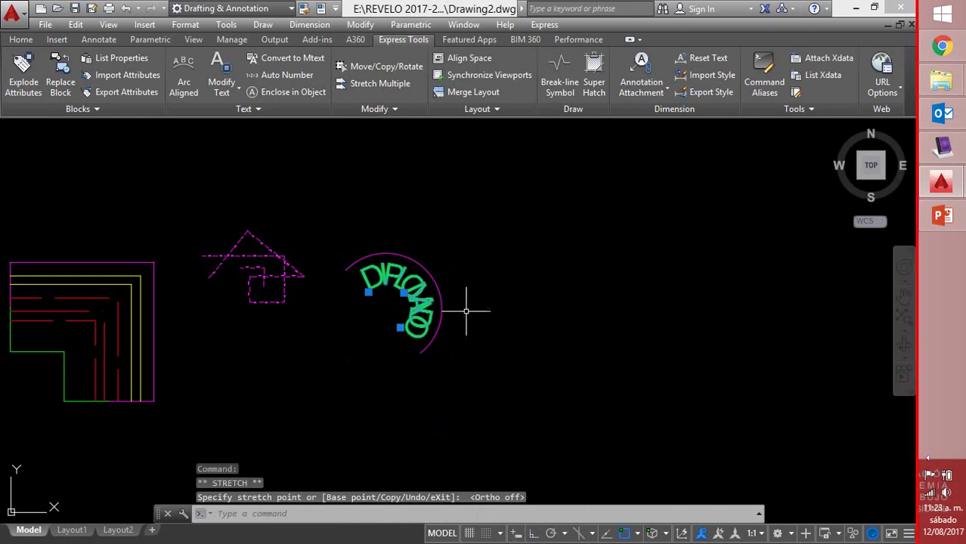
click(513, 248)
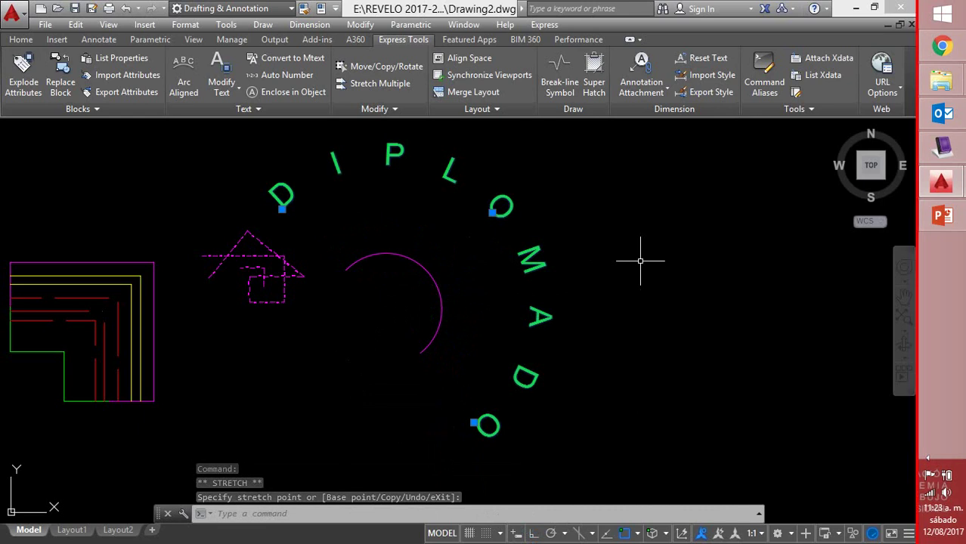
Crossing-select only the magenta arc and delete it, then zoom out to show the whole drawing
click(440, 288)
click(420, 291)
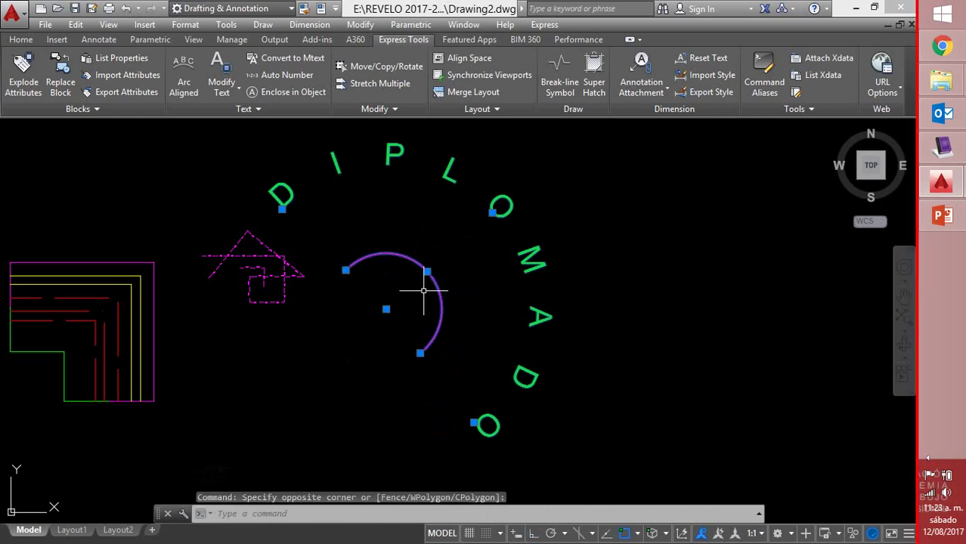
key(Escape)
key(Escape)
click(452, 270)
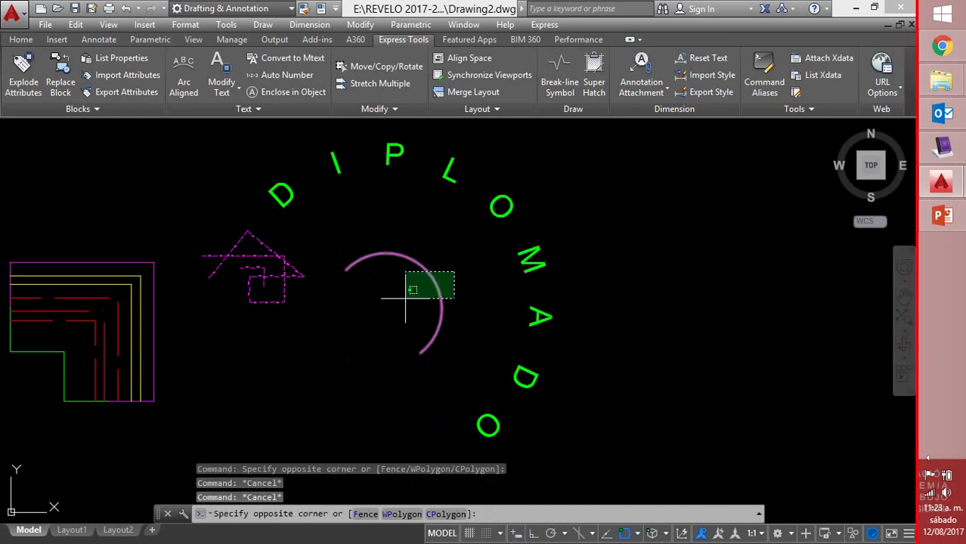
click(402, 300)
key(Delete)
scroll(556, 252, down, 2)
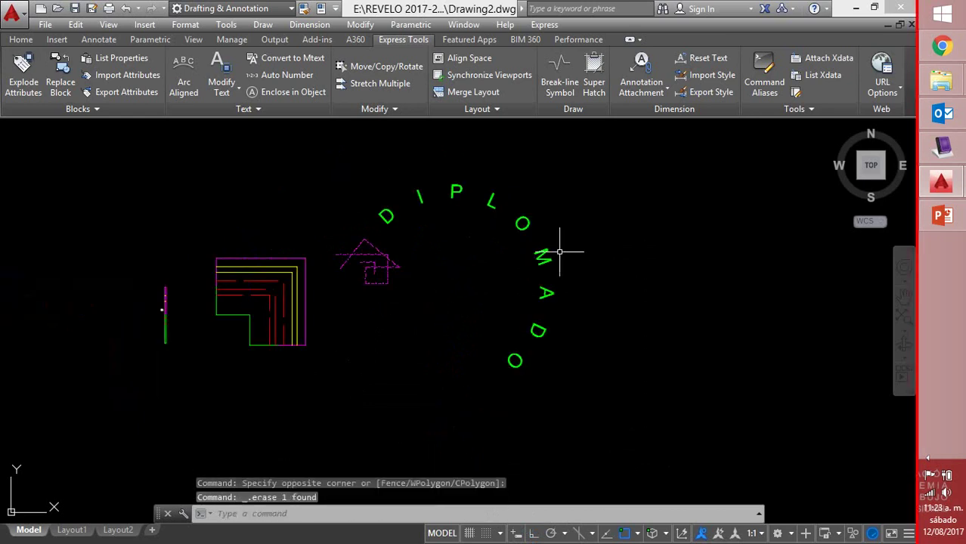
middle_drag(556, 252, 471, 279)
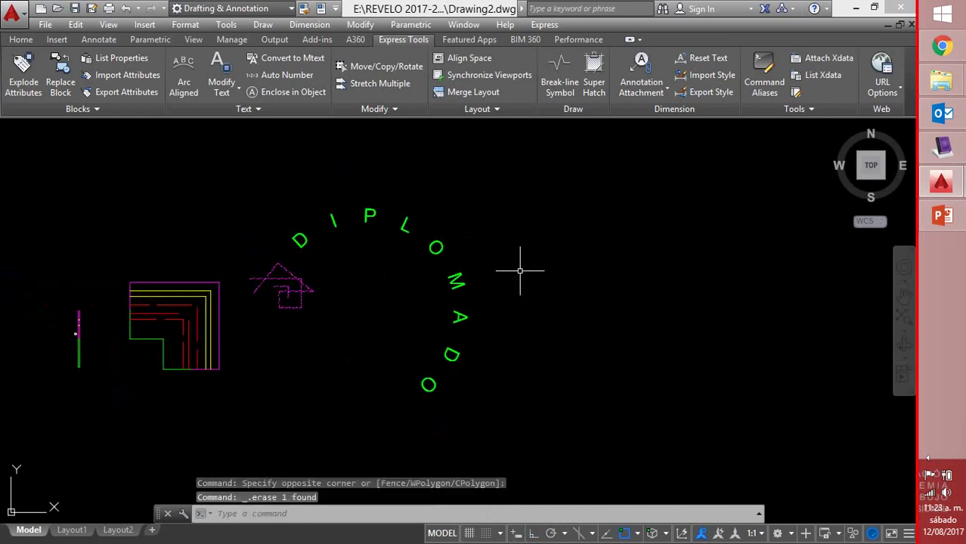
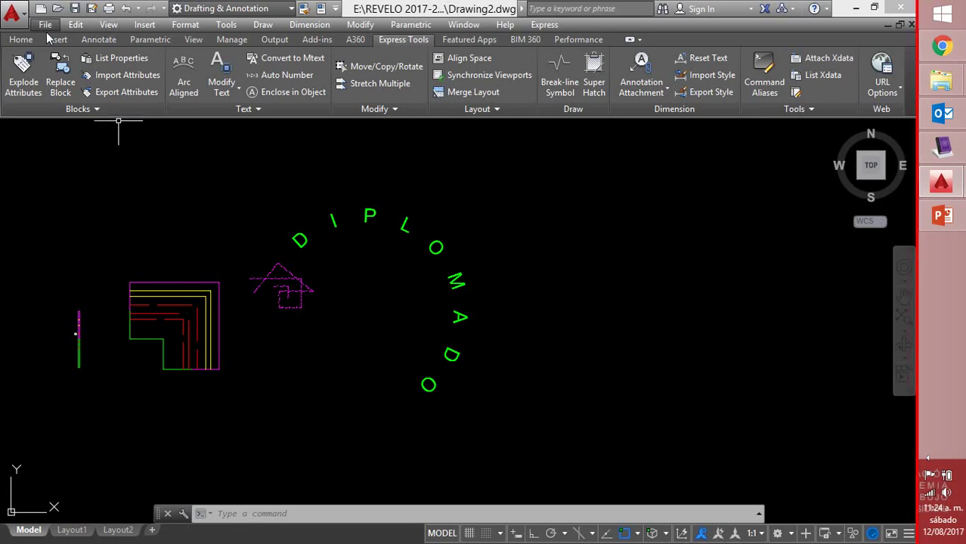
Draw a 3 by 3 square right of the existing drawing using Rectangle's Dimensions option
click(21, 39)
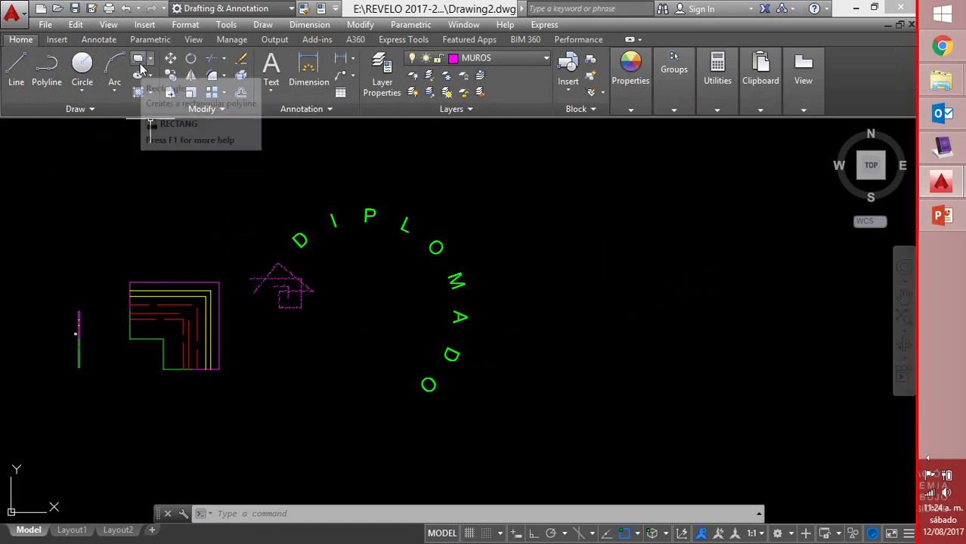
click(137, 58)
click(565, 368)
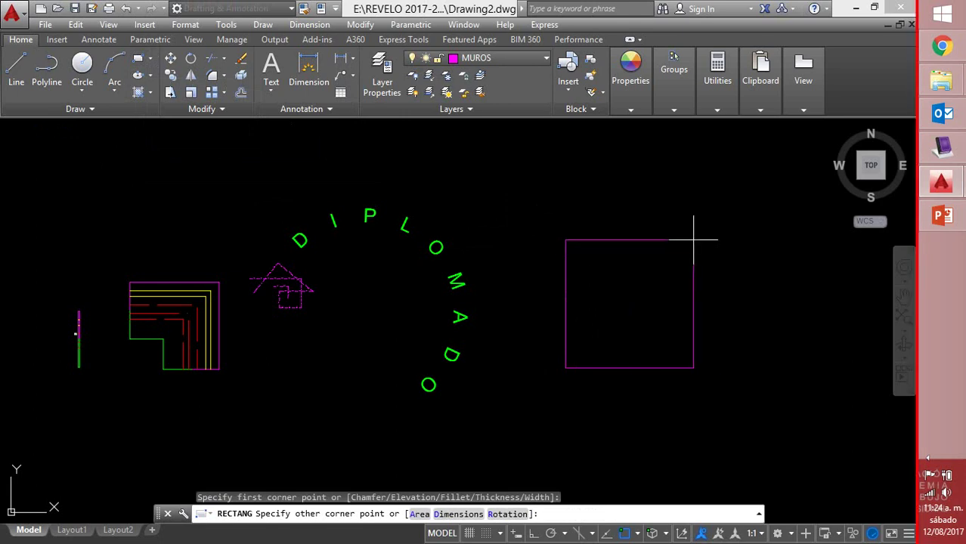
text(D)
key(Return)
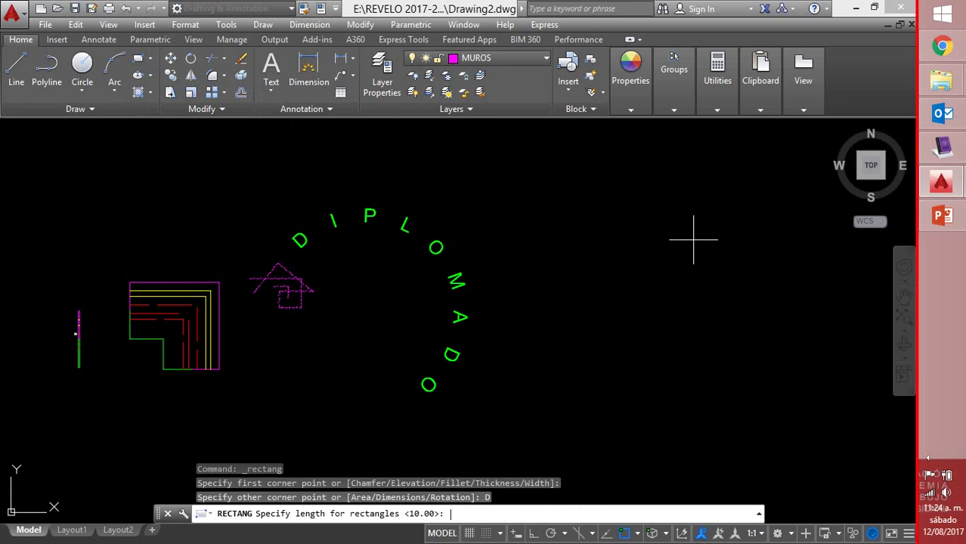
key(Return)
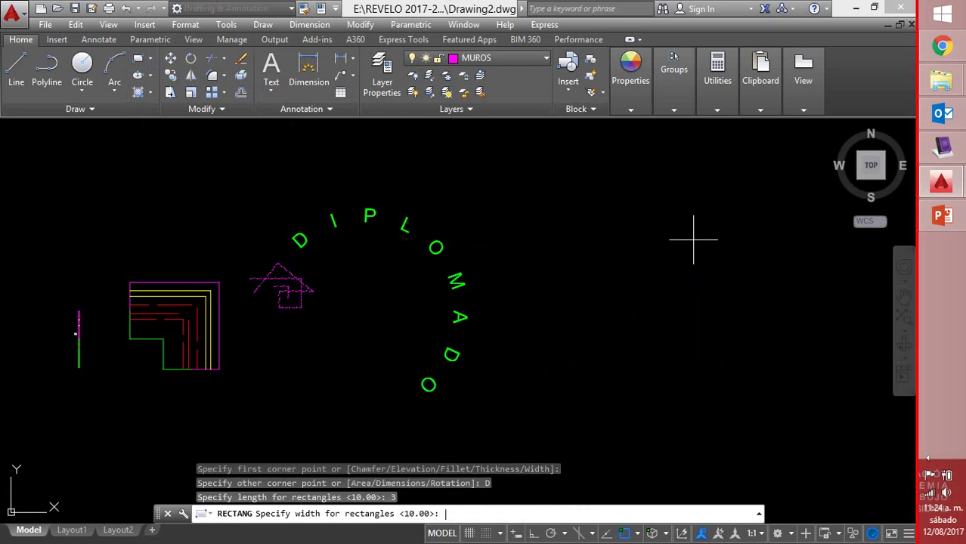
text(3)
key(Return)
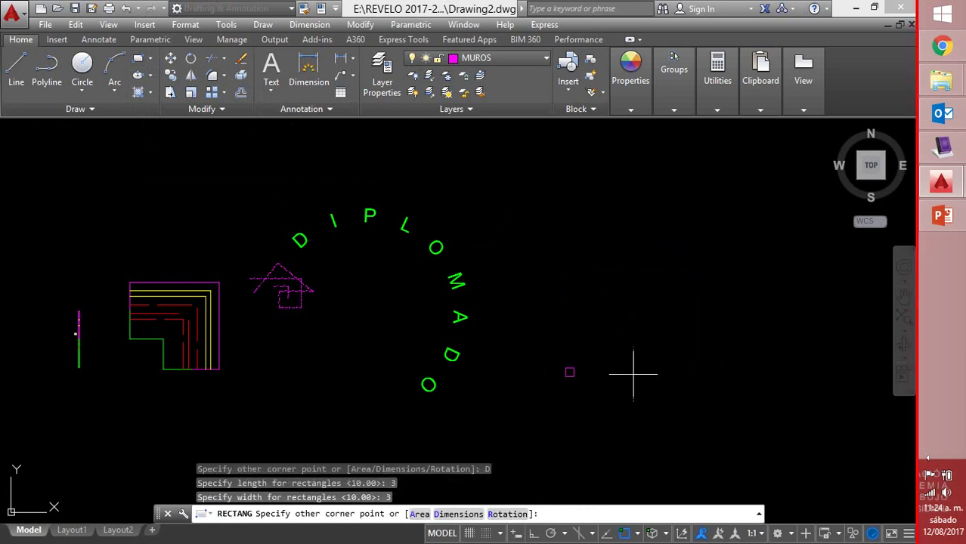
click(599, 328)
scroll(574, 370, up, 10)
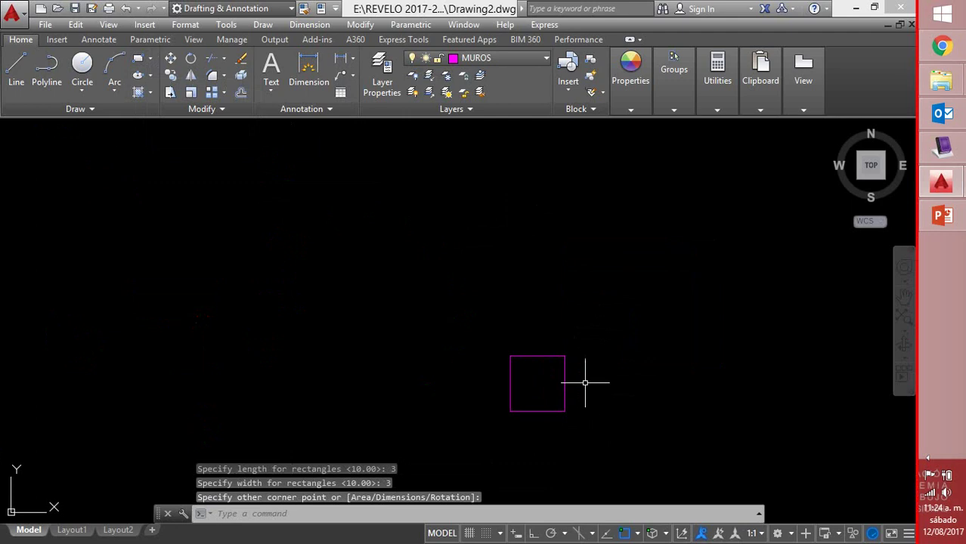
scroll(574, 403, up, 2)
middle_drag(561, 393, 575, 340)
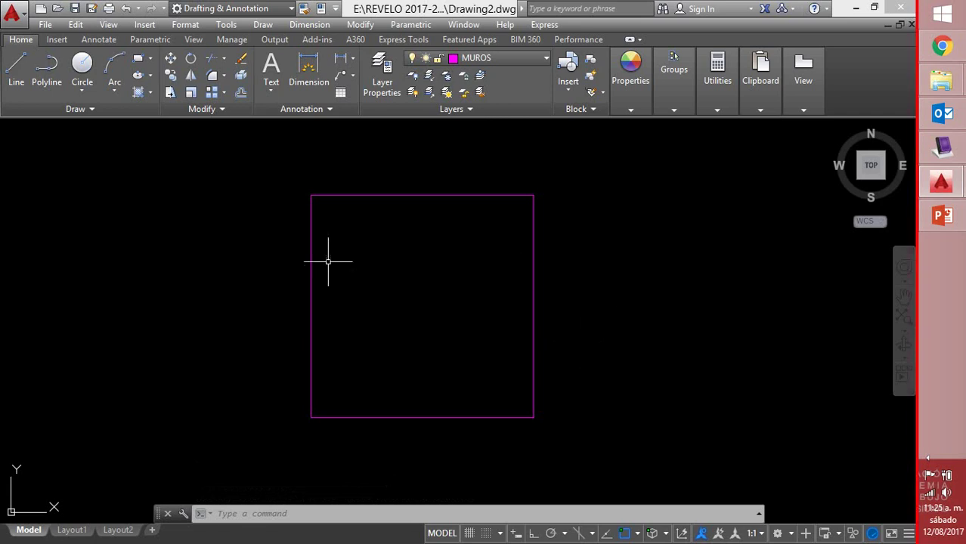
Start an Express Tools Super Hatch with an image, preview the renders and open int1
click(405, 38)
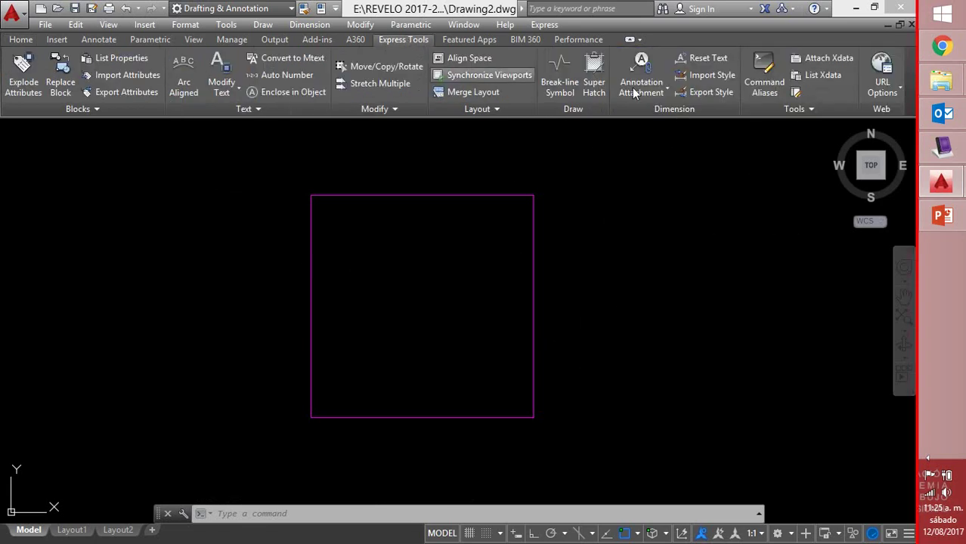
click(592, 82)
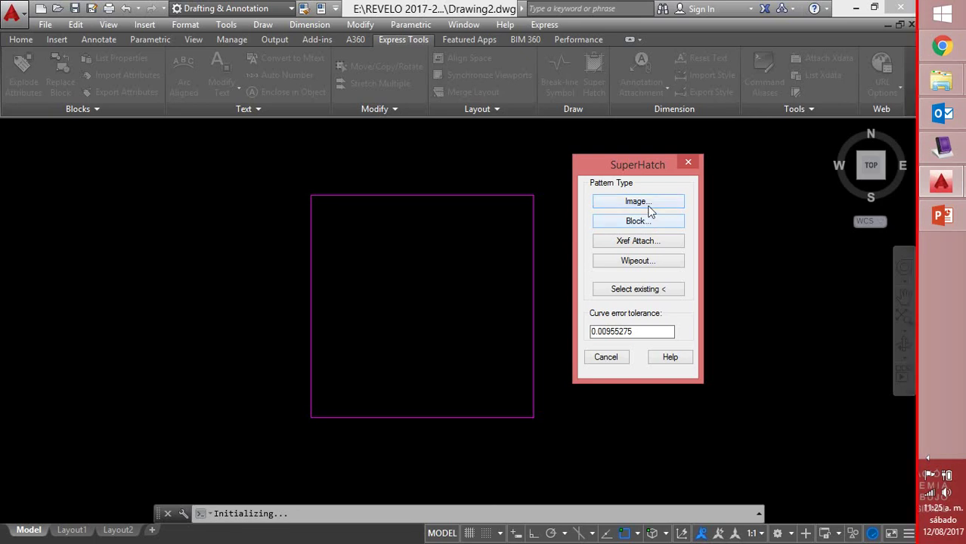
click(639, 202)
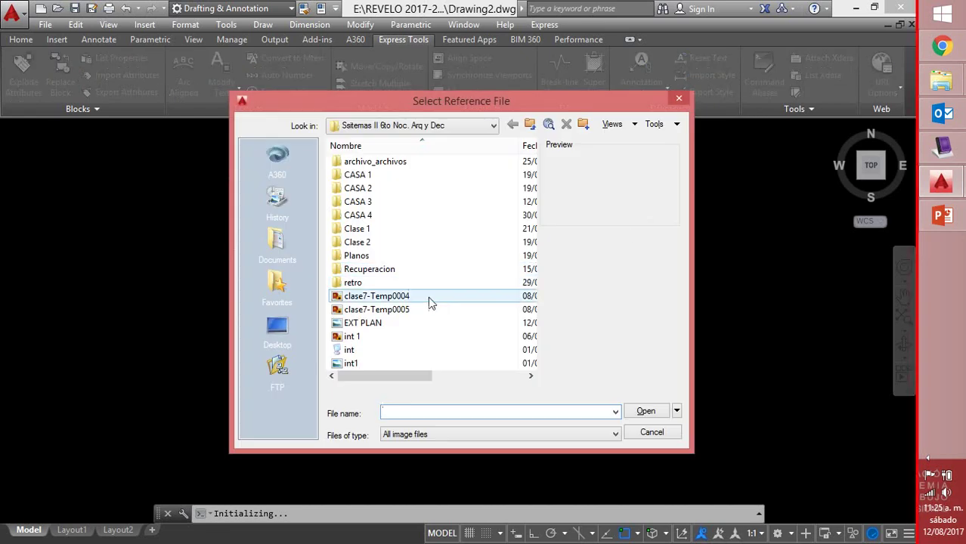
click(416, 315)
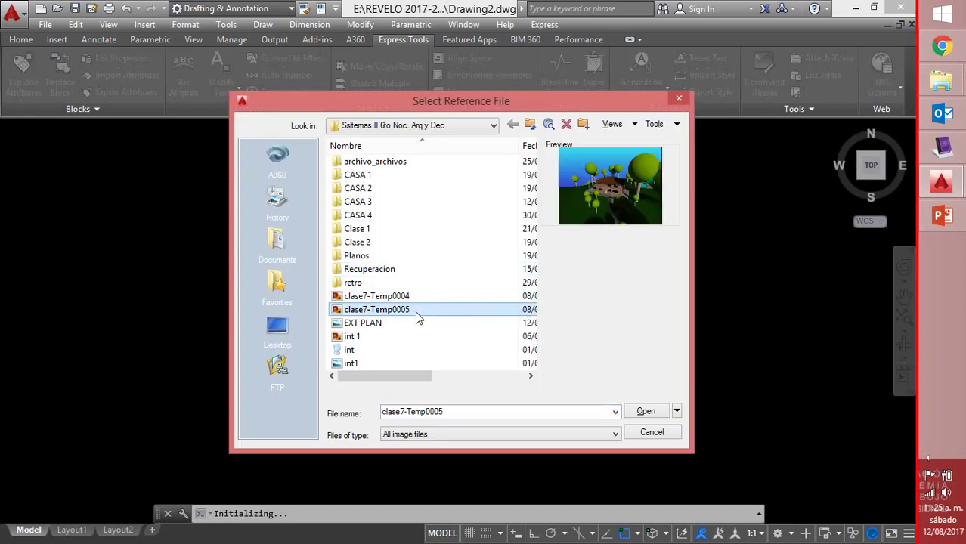
click(408, 297)
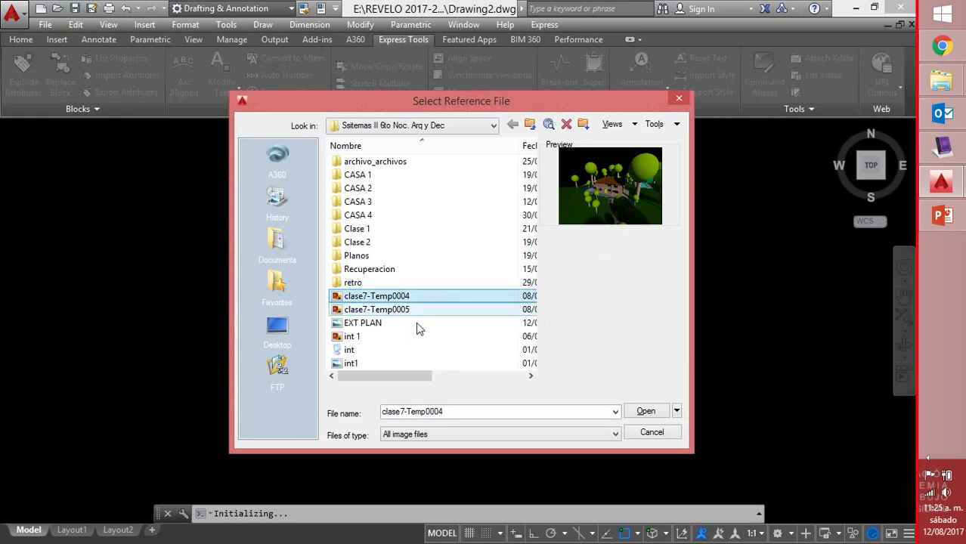
click(372, 336)
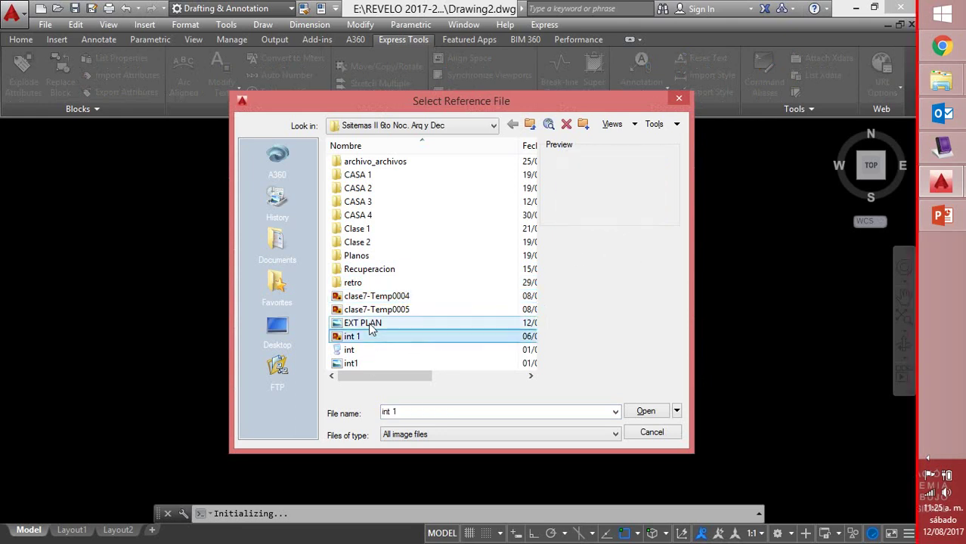
click(370, 325)
click(348, 352)
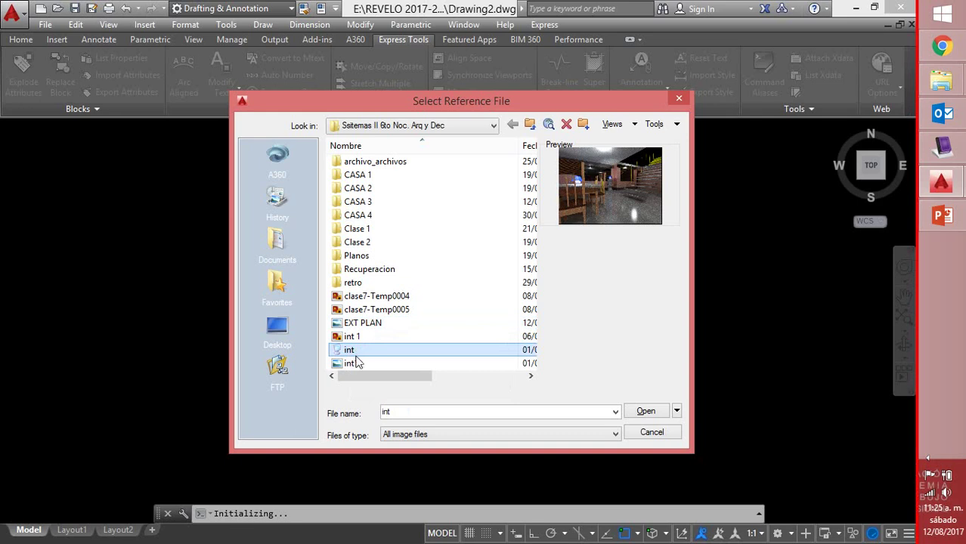
click(355, 364)
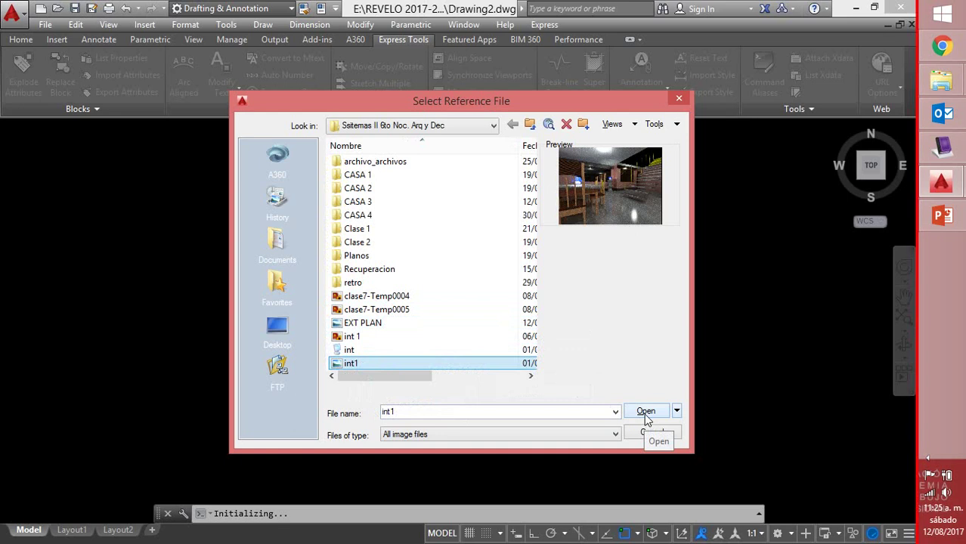
click(645, 413)
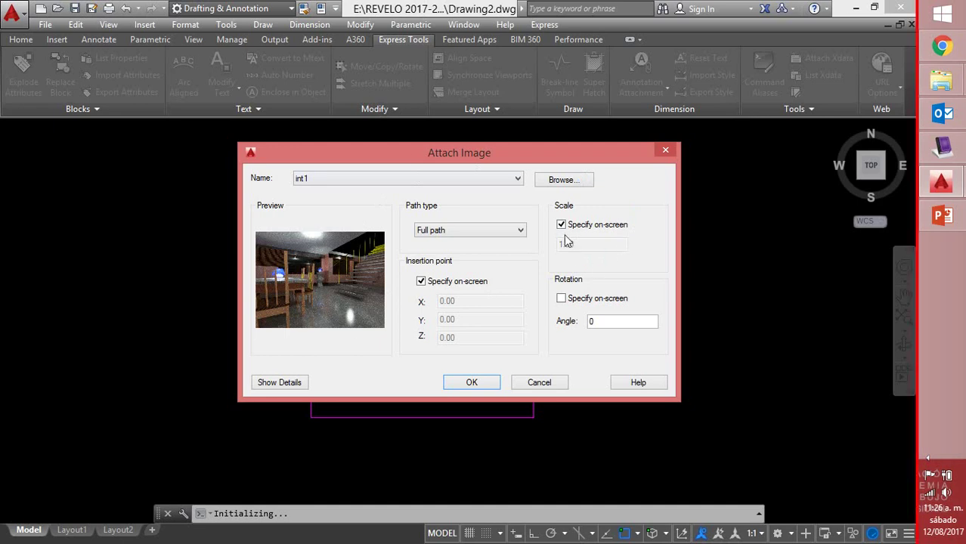
Keep the Full path type in the Attach Image settings and confirm them
click(596, 321)
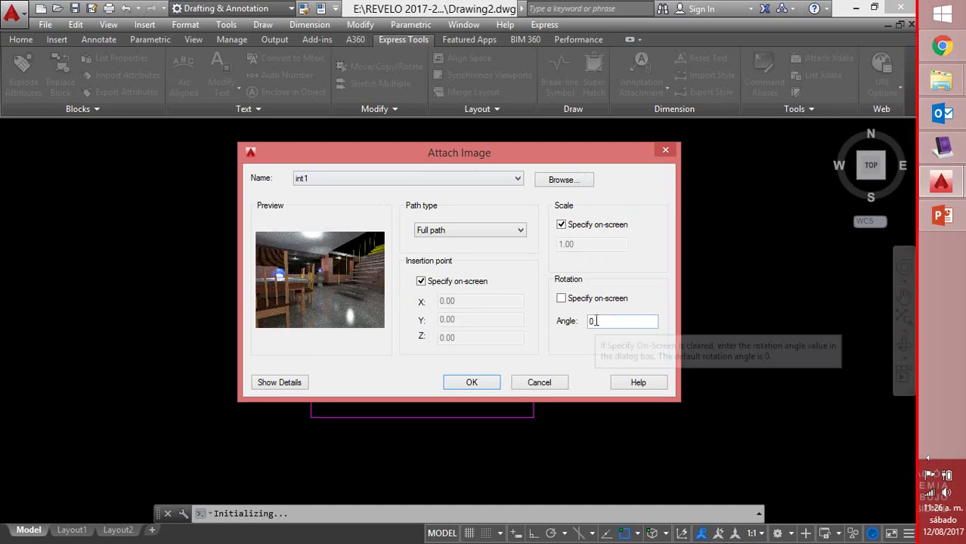
click(521, 233)
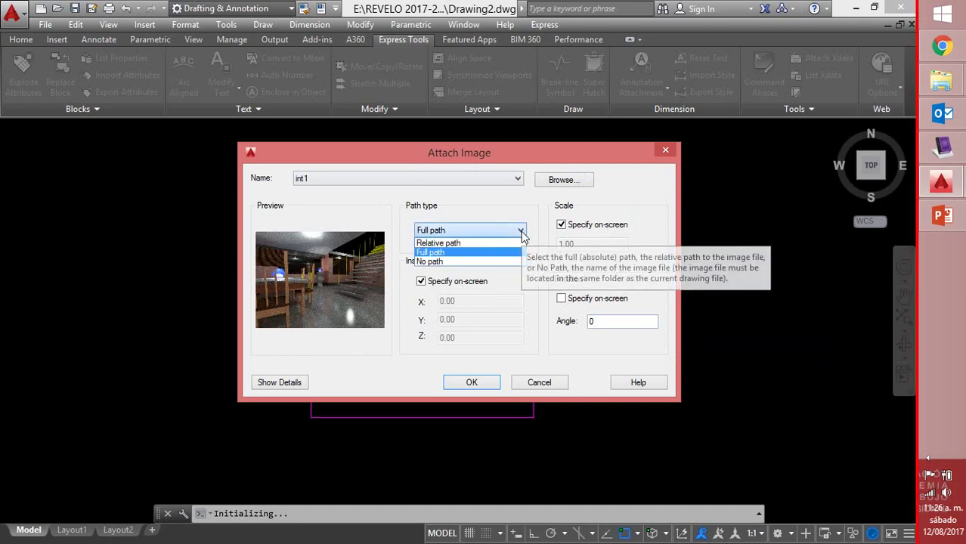
click(468, 252)
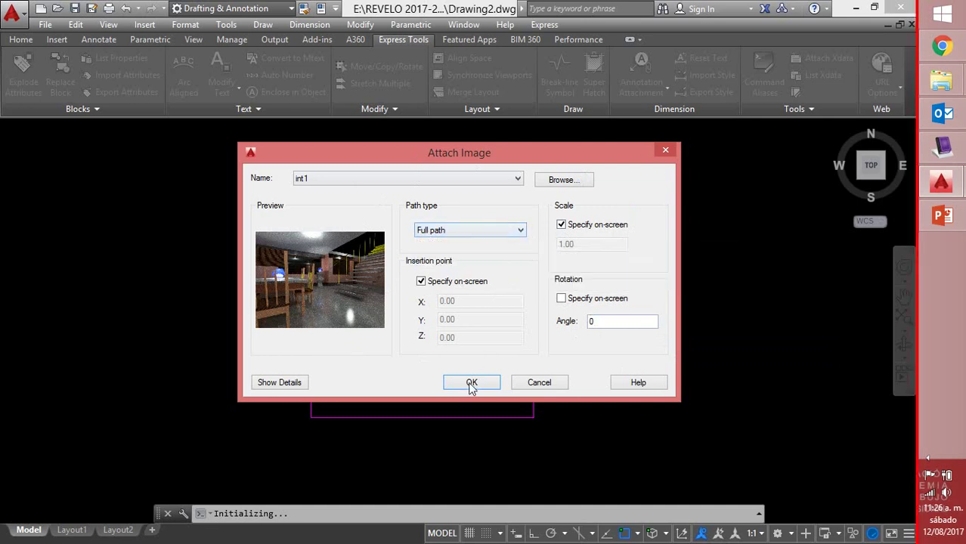
click(470, 383)
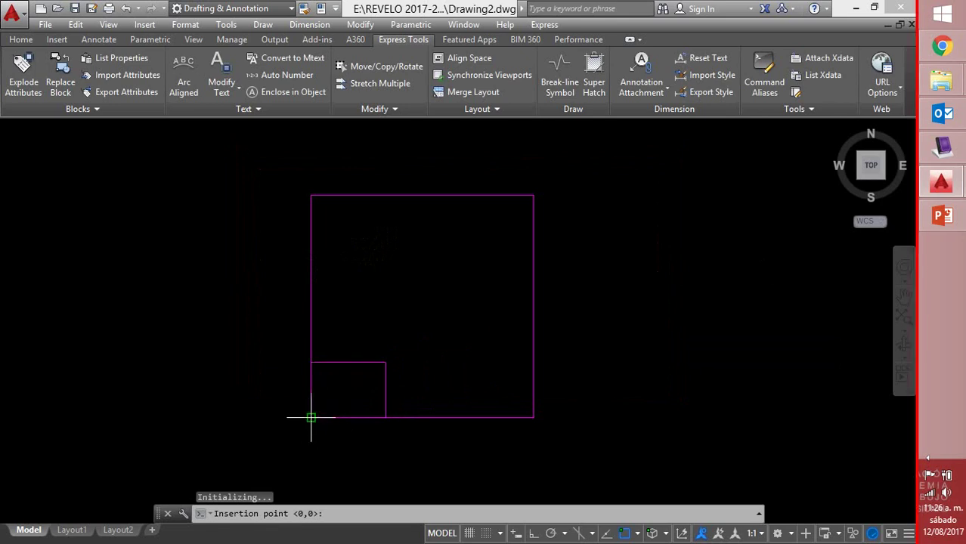
Place and scale int1 at the square's lower-left corner, tile it, then select the 30 tiles
click(311, 417)
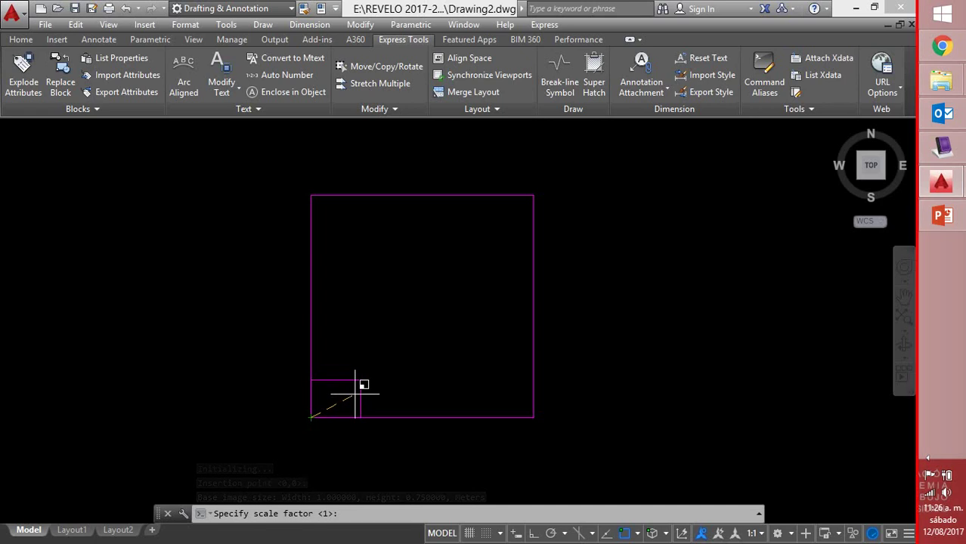
click(359, 391)
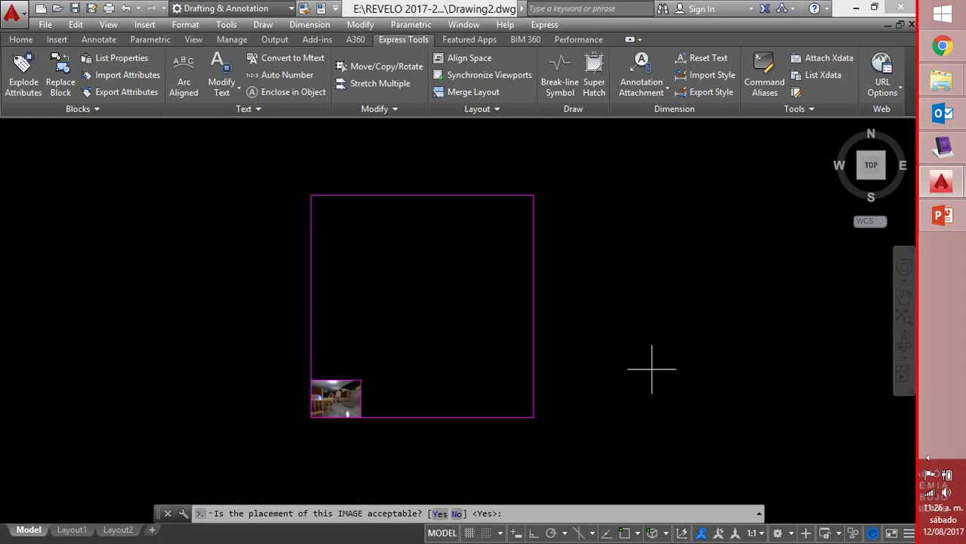
key(Return)
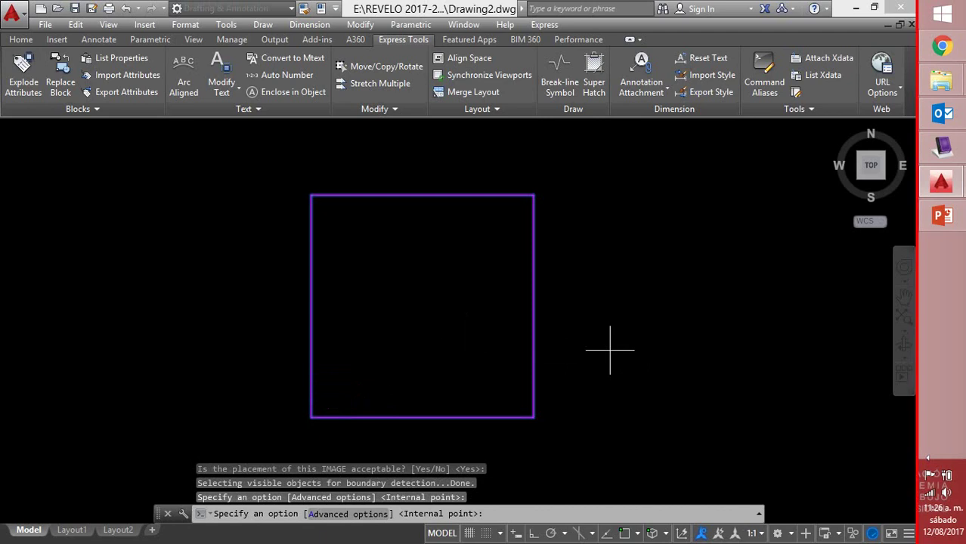
key(Return)
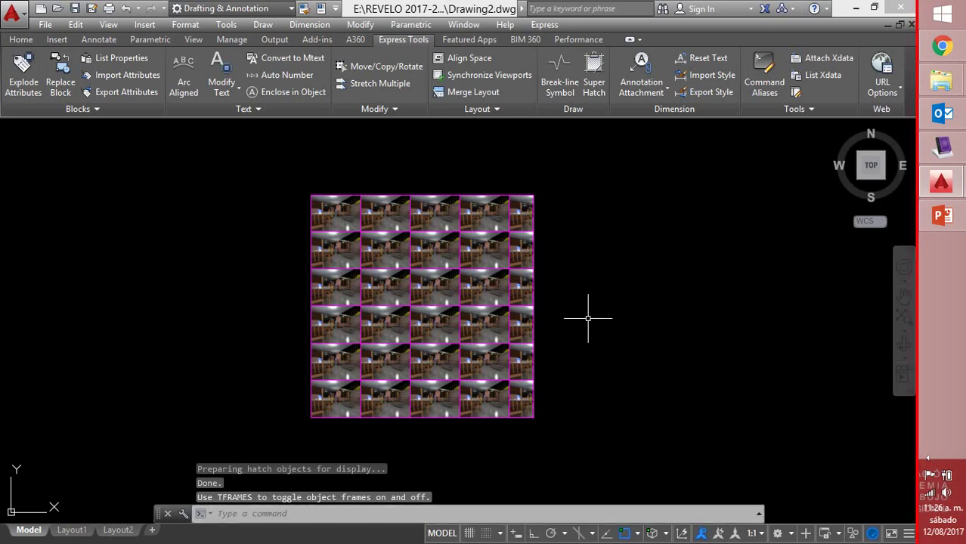
click(483, 339)
click(447, 346)
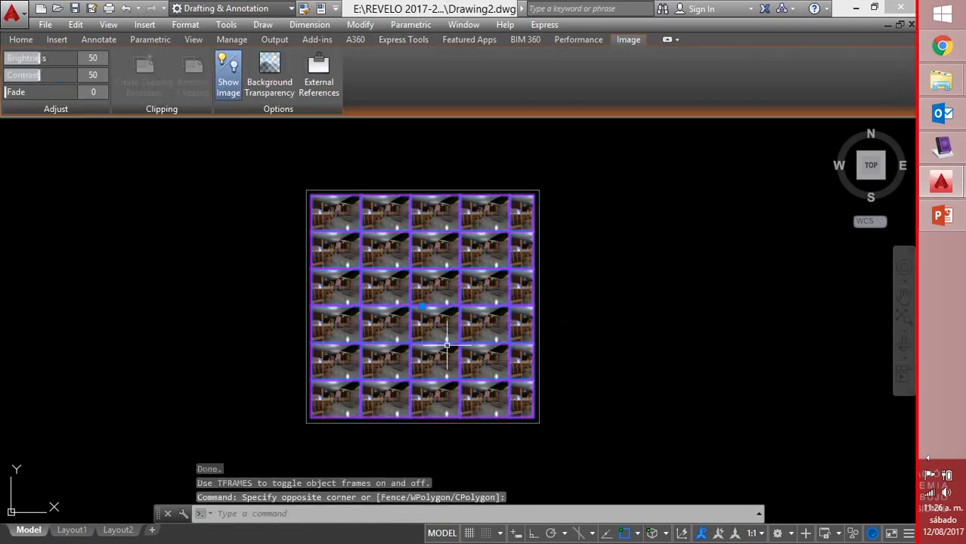
Delete the 30 image tiles and draw a 0.4 by 0.4 square at the lower-left corner
key(Delete)
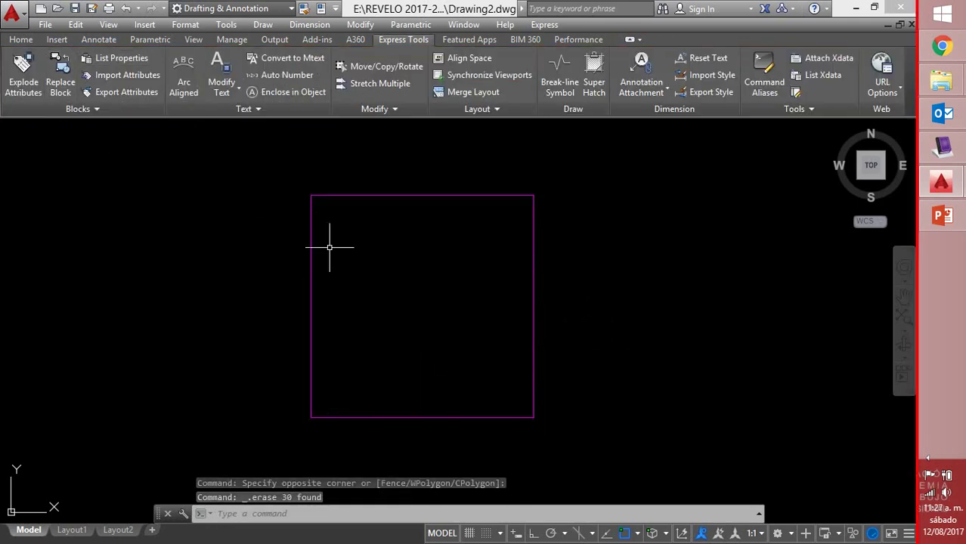
text(rec)
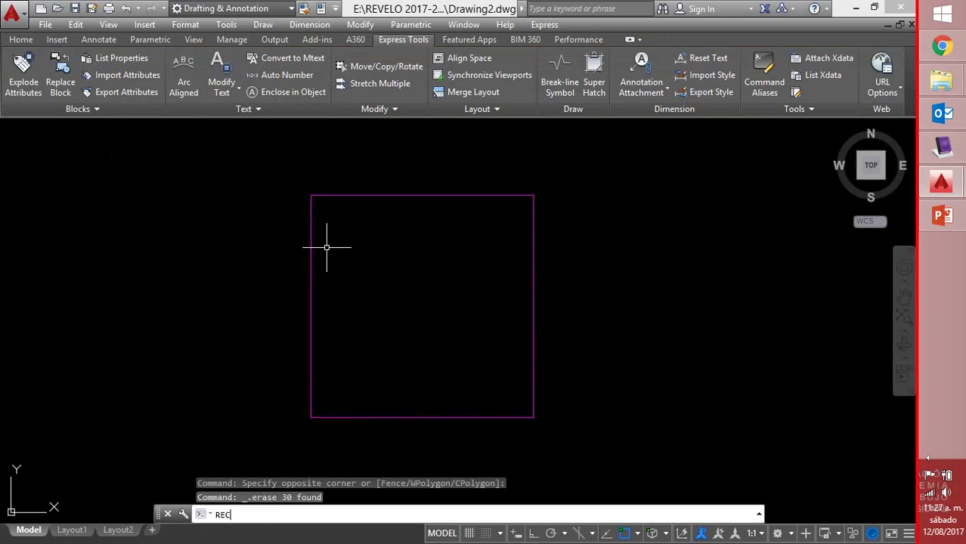
key(Return)
click(310, 417)
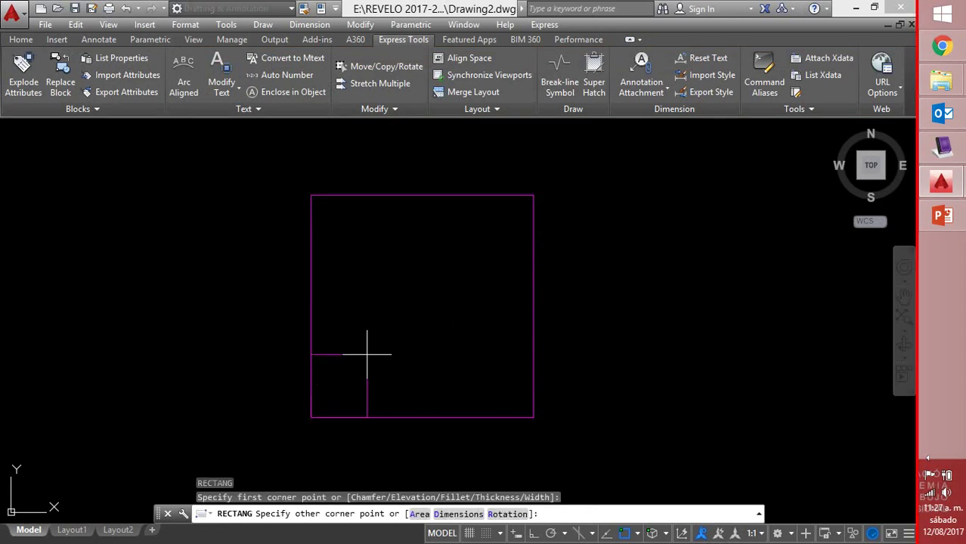
text(d)
key(Return)
text(.4)
key(Return)
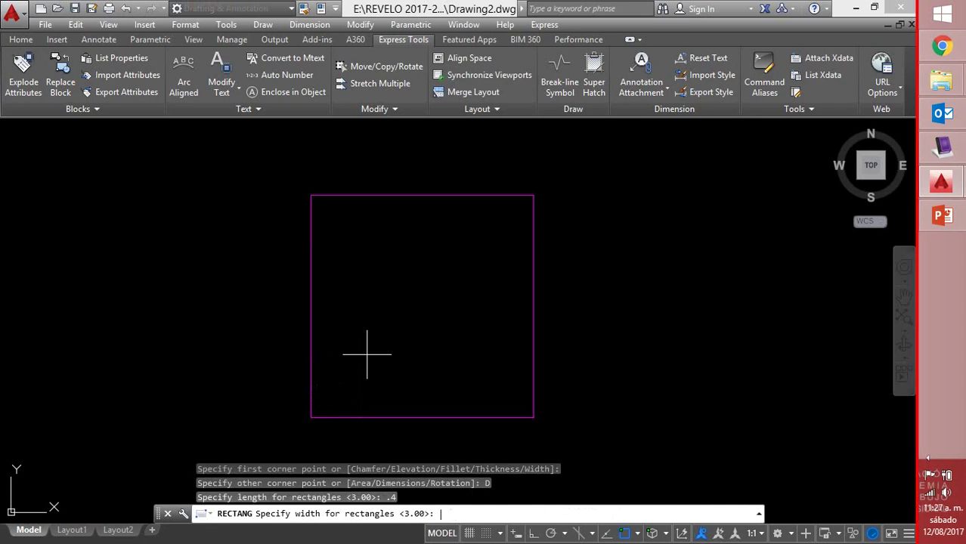
text(.4)
key(Return)
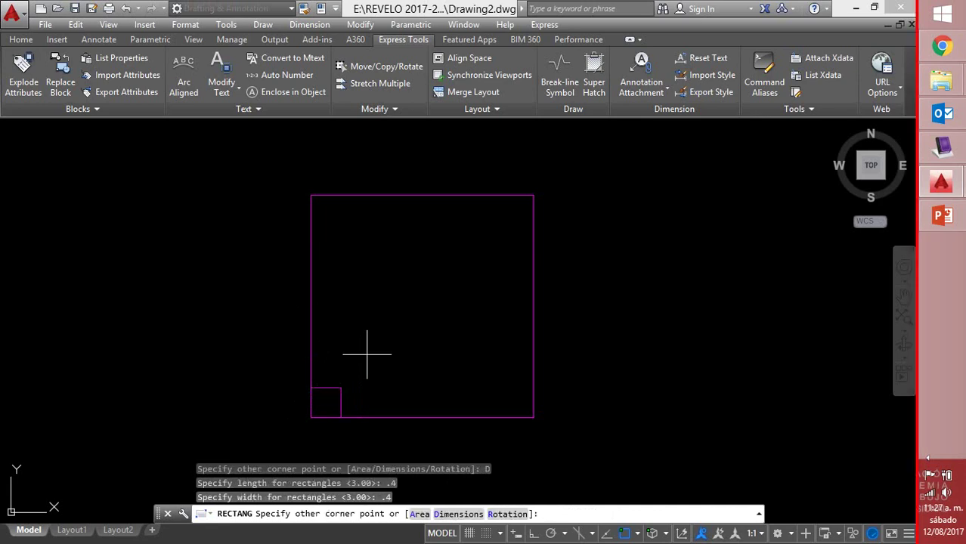
click(367, 353)
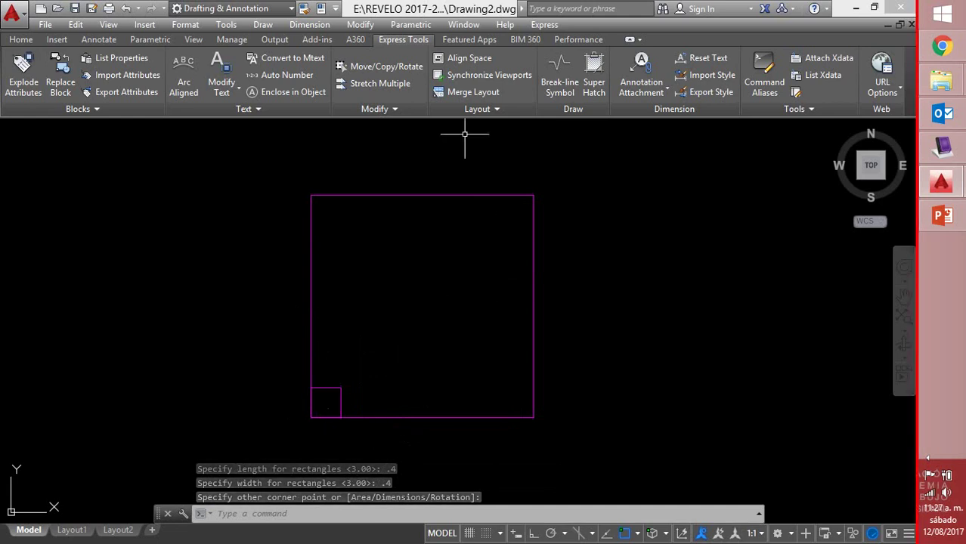
click(594, 84)
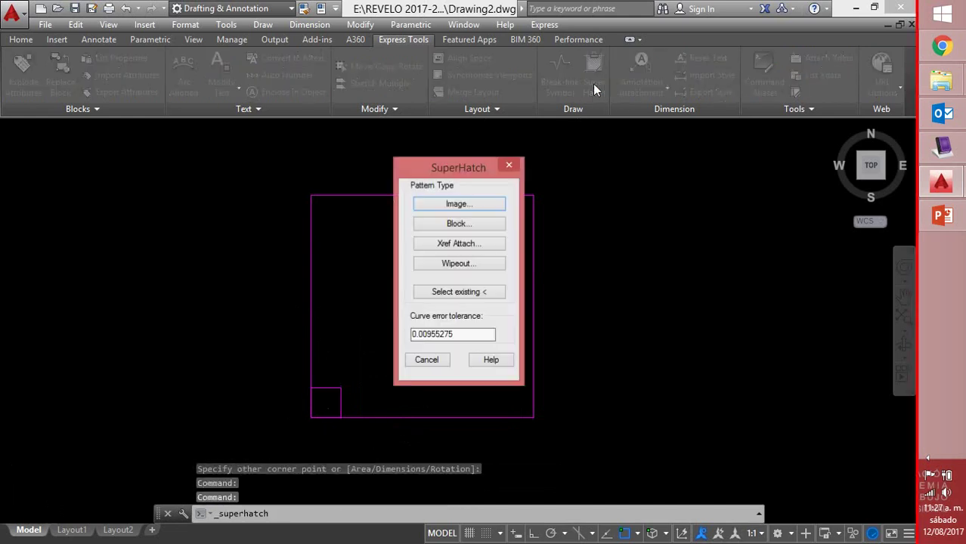
Choose the int1 picture as the Super Hatch image and accept its attachment settings
click(476, 207)
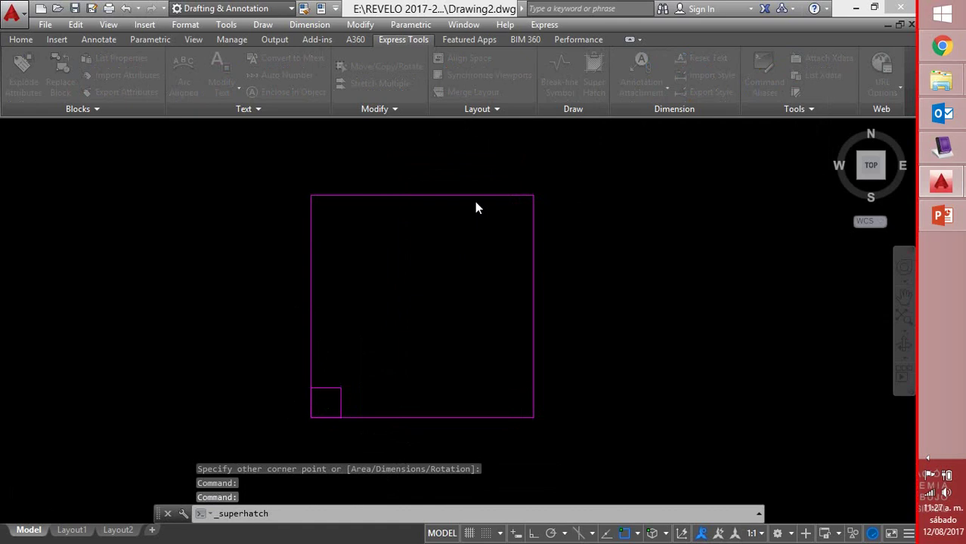
click(362, 364)
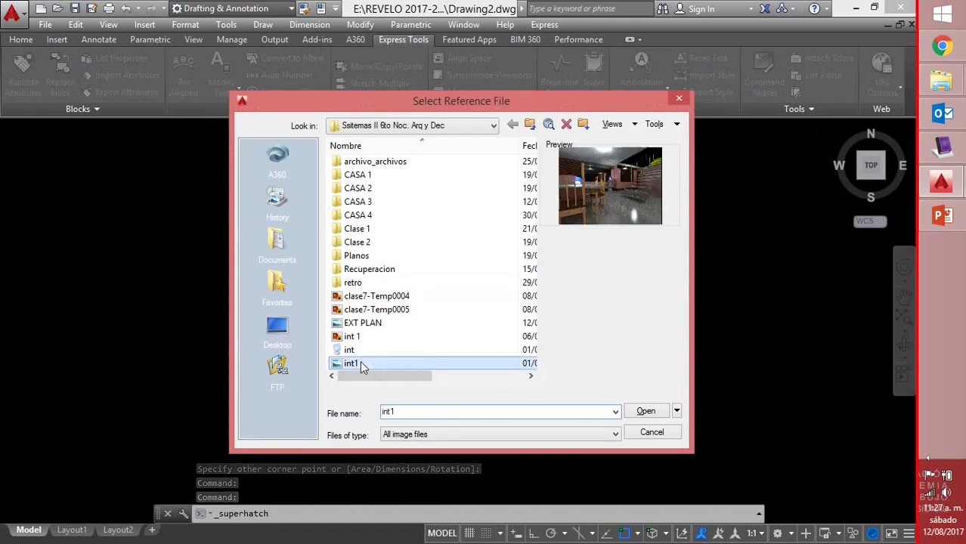
click(651, 413)
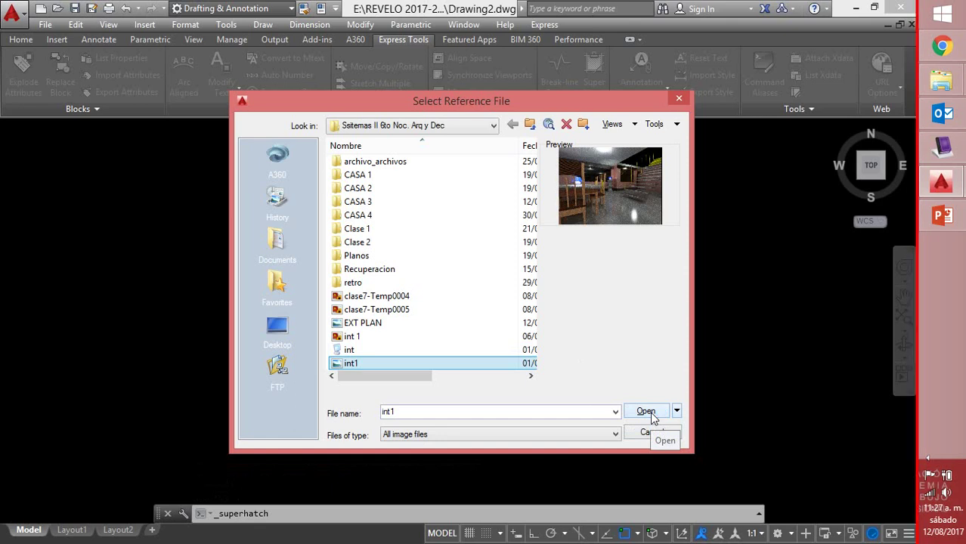
click(650, 414)
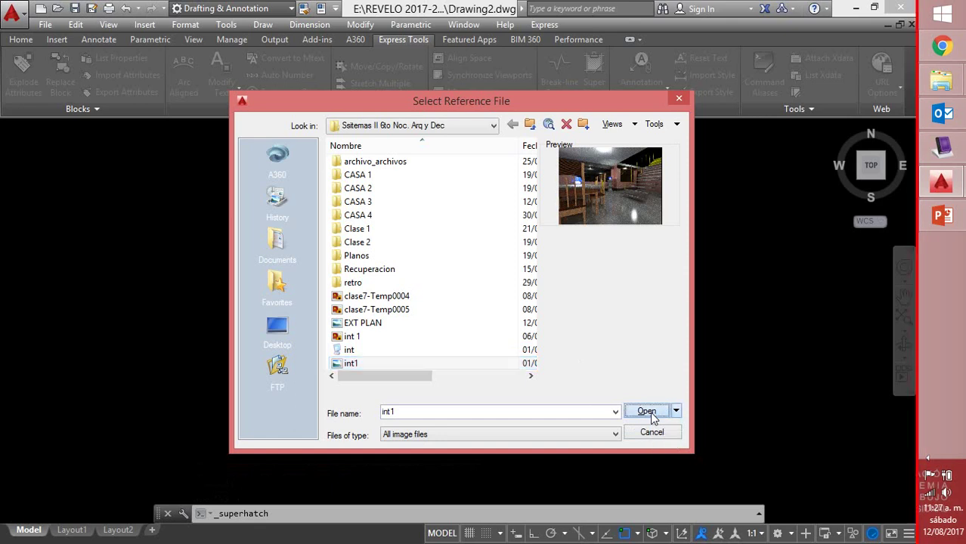
click(472, 384)
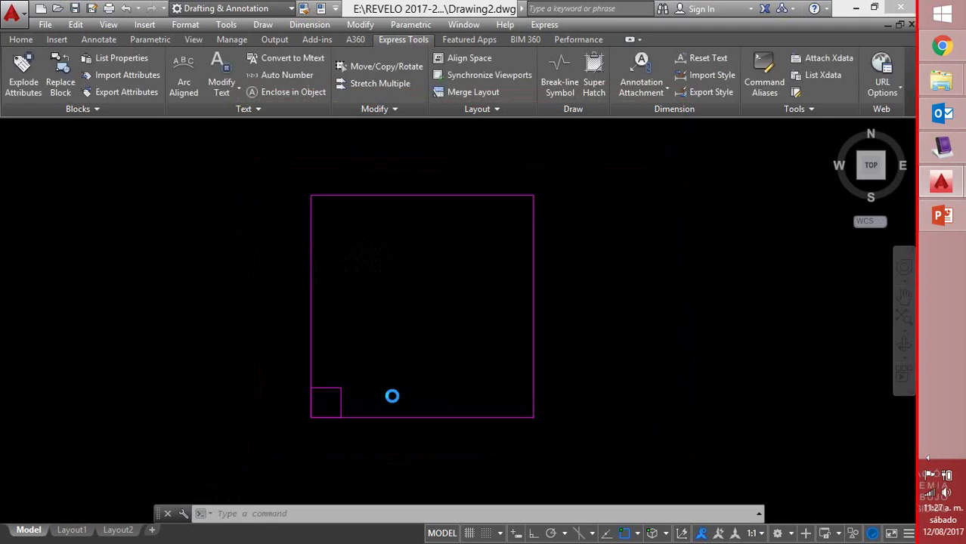
Size int1 to the 0.4 corner square, tile the large rectangle, and select the tiles
click(310, 416)
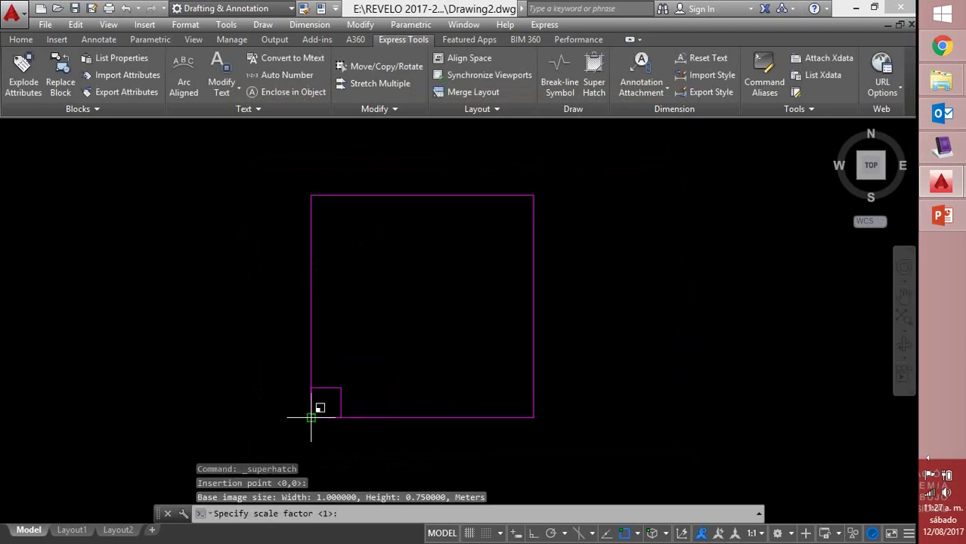
click(353, 387)
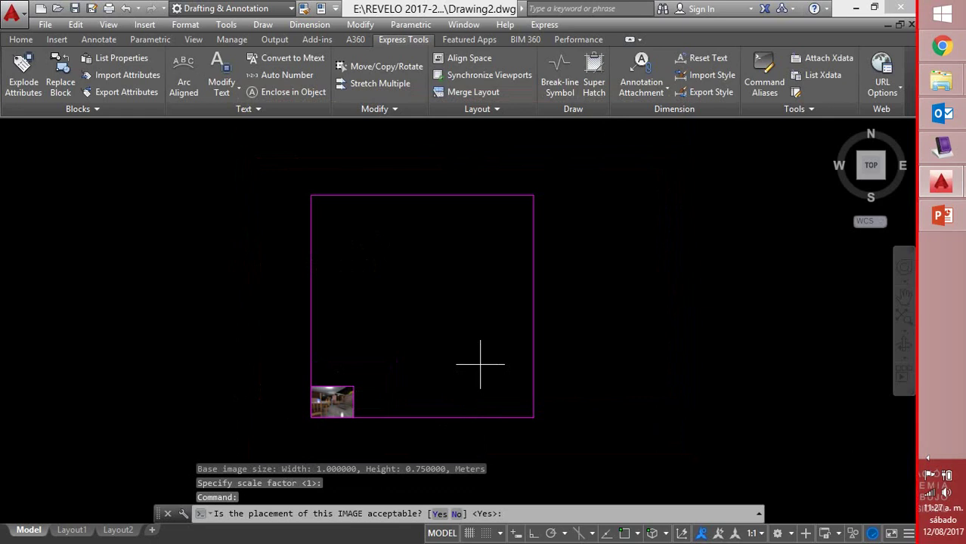
key(Return)
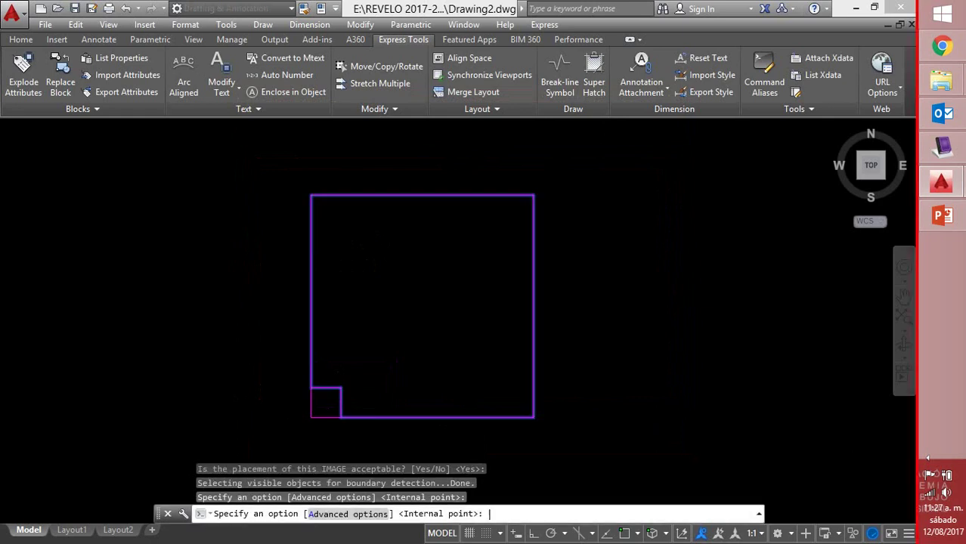
click(478, 367)
key(Return)
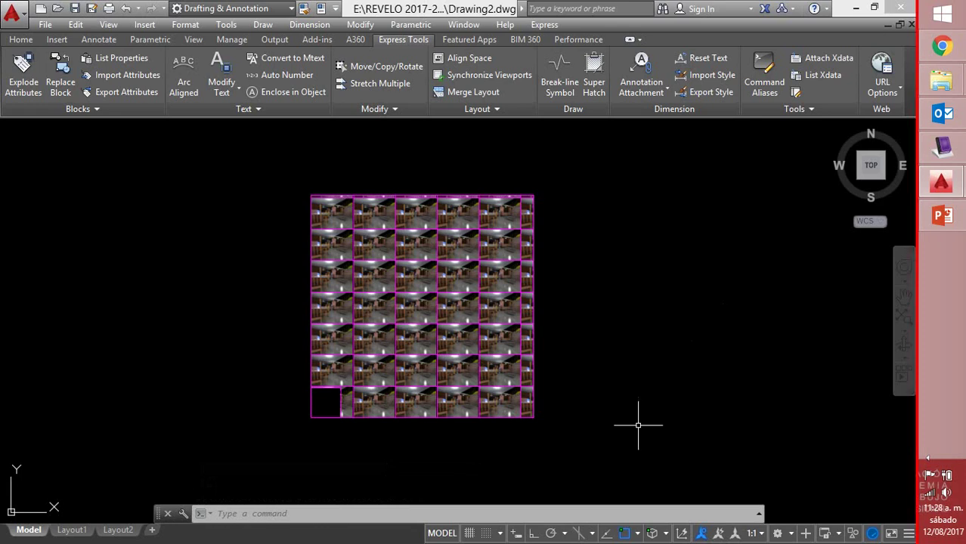
click(443, 367)
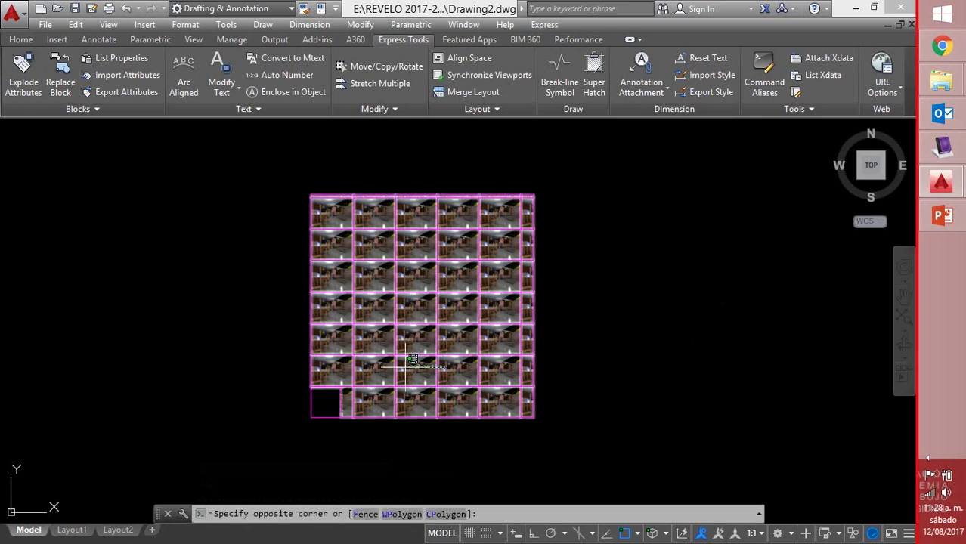
click(407, 366)
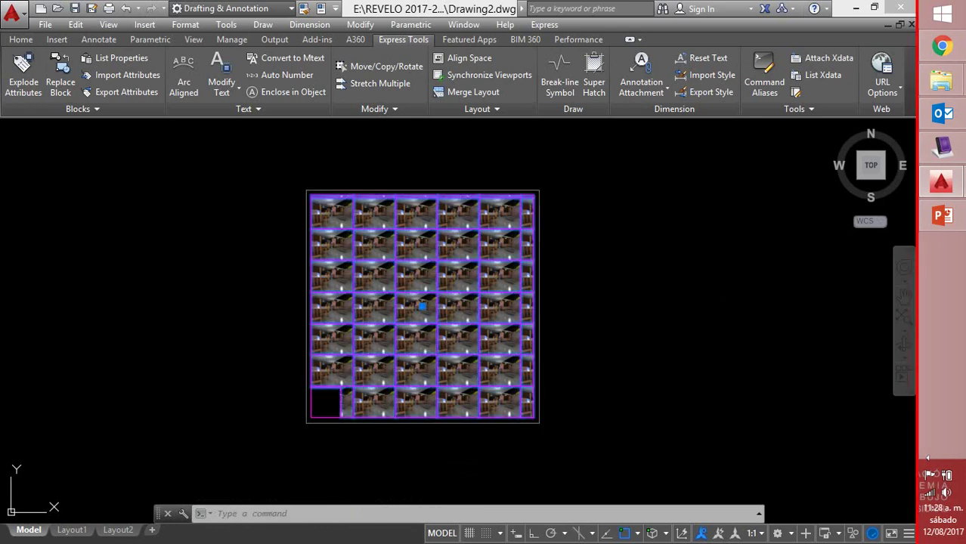
Delete the 48 image tiles and the small corner square
key(Delete)
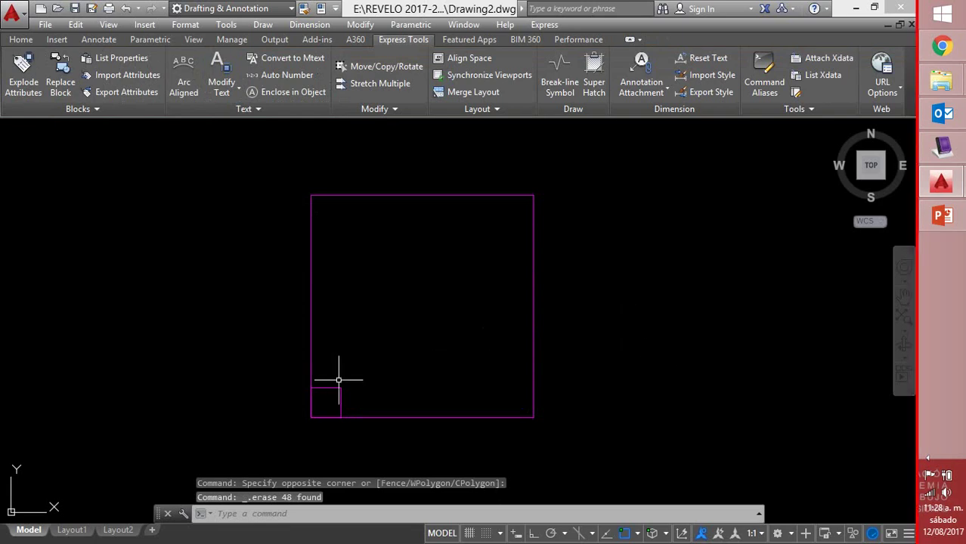
click(340, 381)
click(326, 398)
key(Delete)
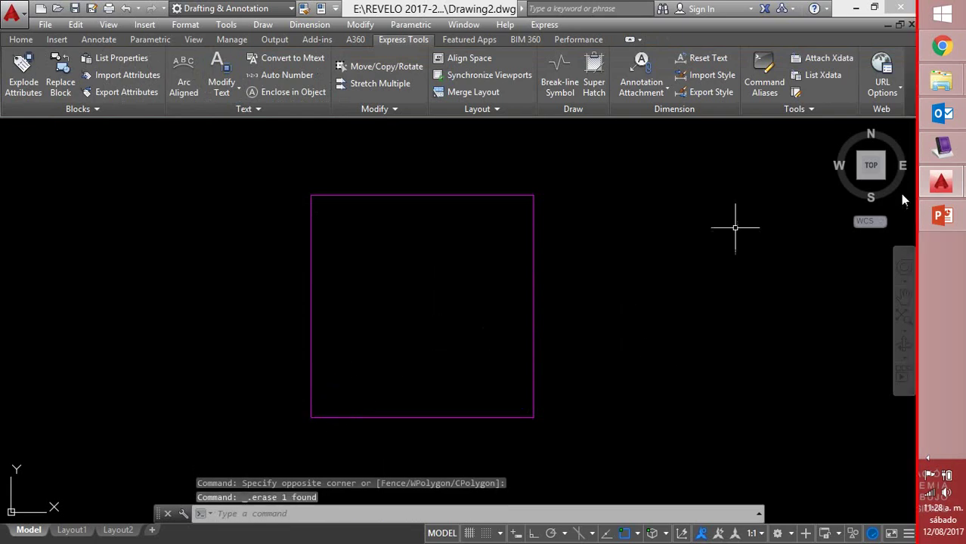
Set up a Super Hatch using the ROT-M block as the pattern
click(596, 74)
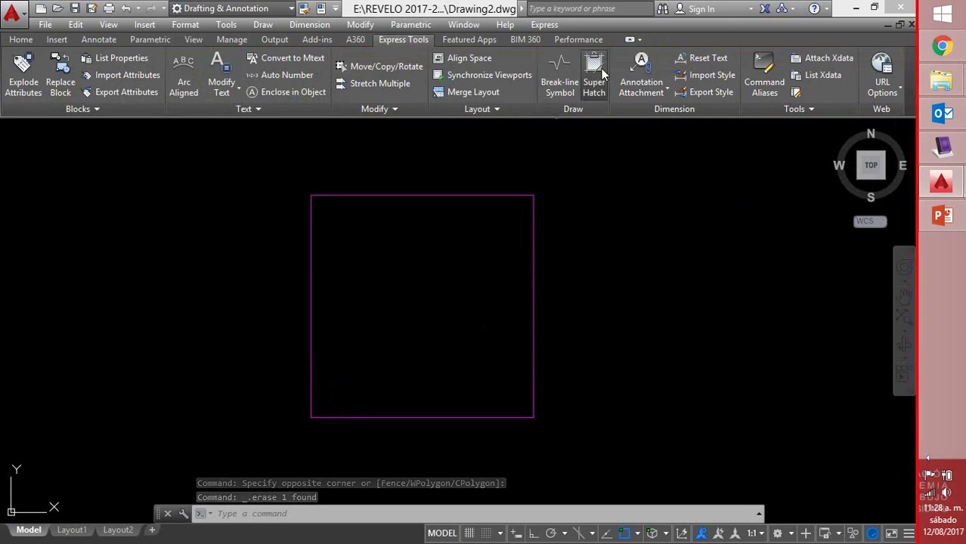
click(476, 226)
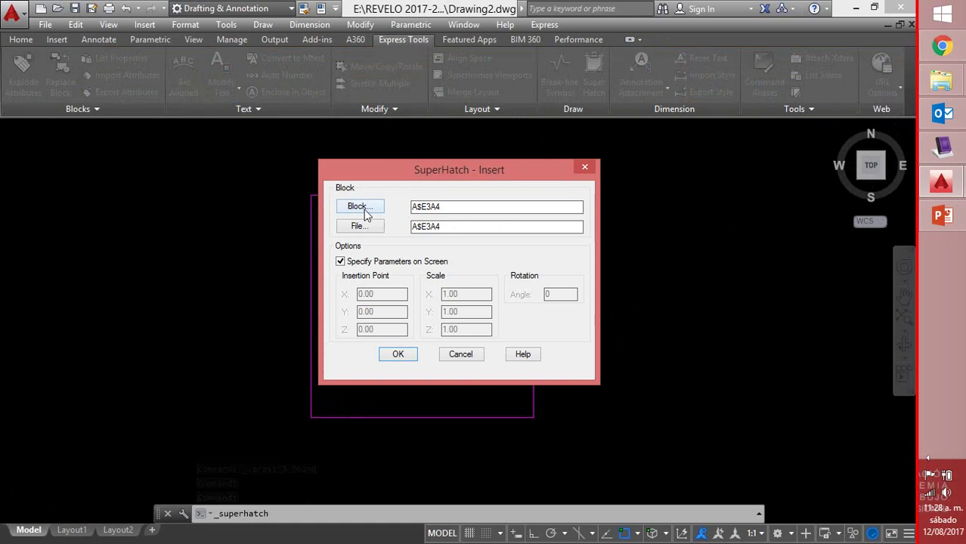
click(361, 208)
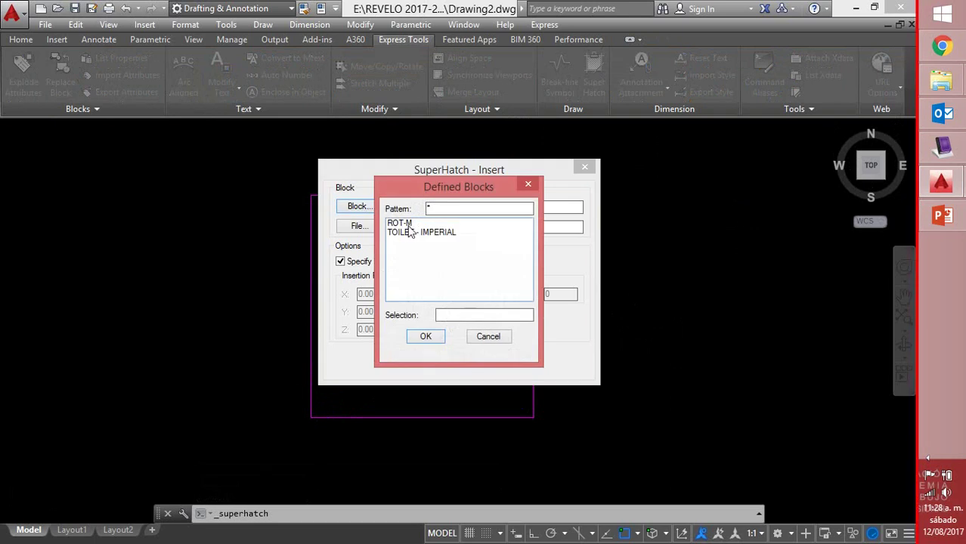
click(405, 223)
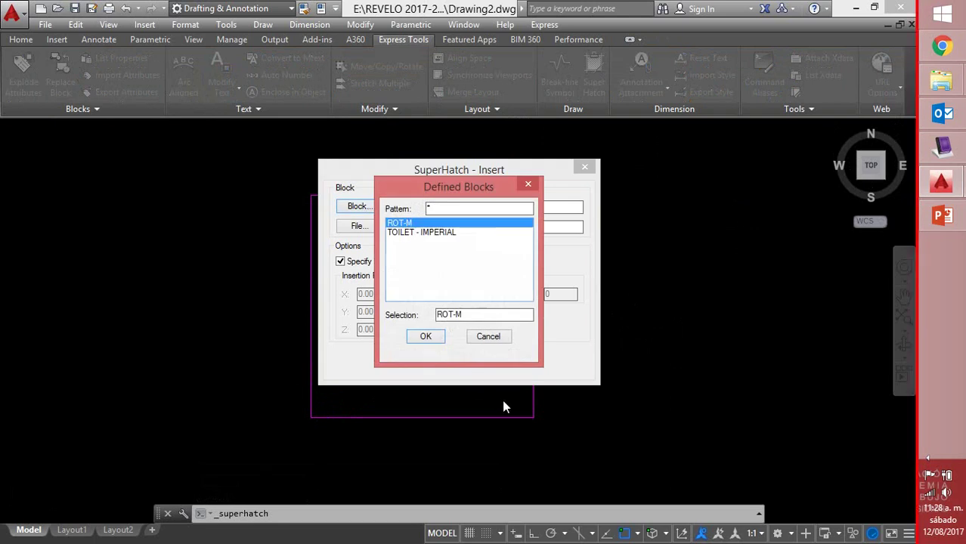
click(426, 337)
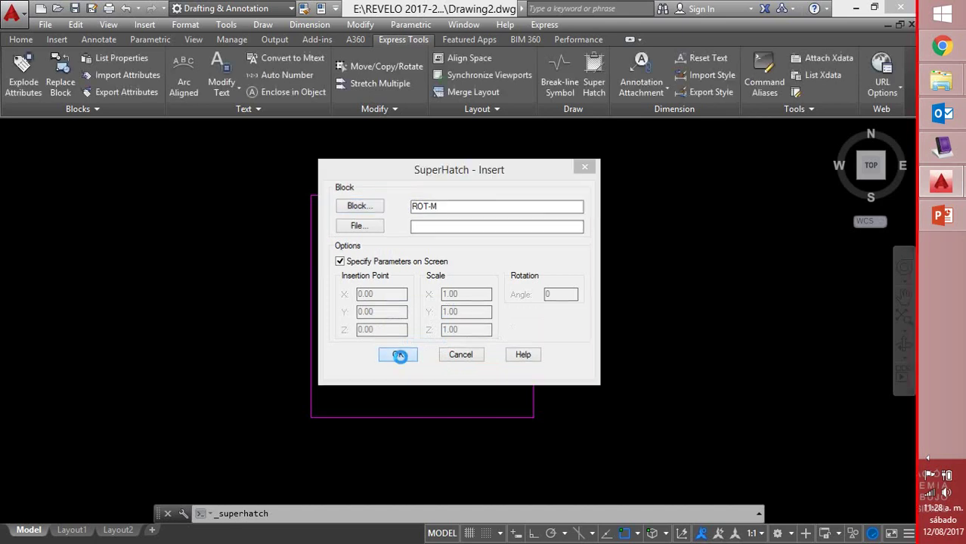
click(398, 355)
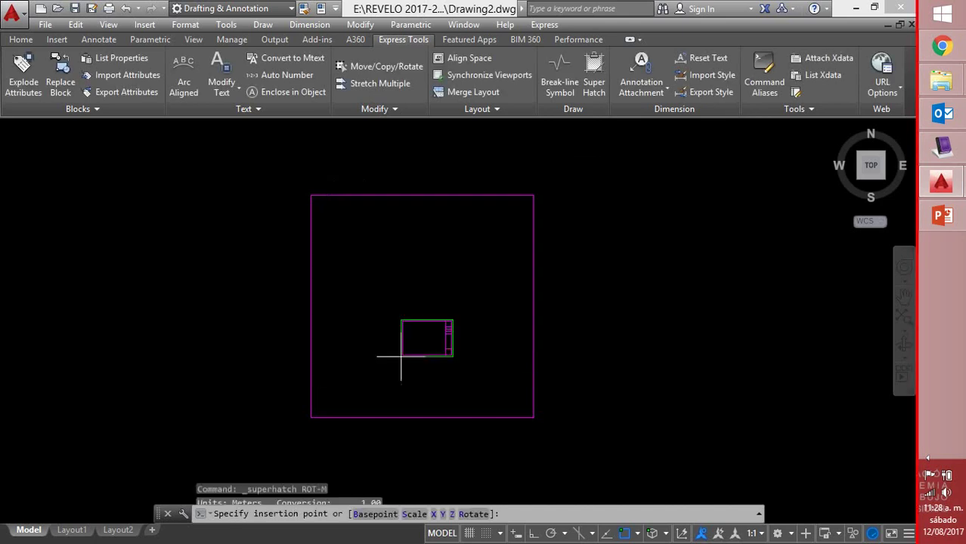
Place ROT-M at the lower-left corner with default scale and empty attributes, then cancel the boundary
click(310, 416)
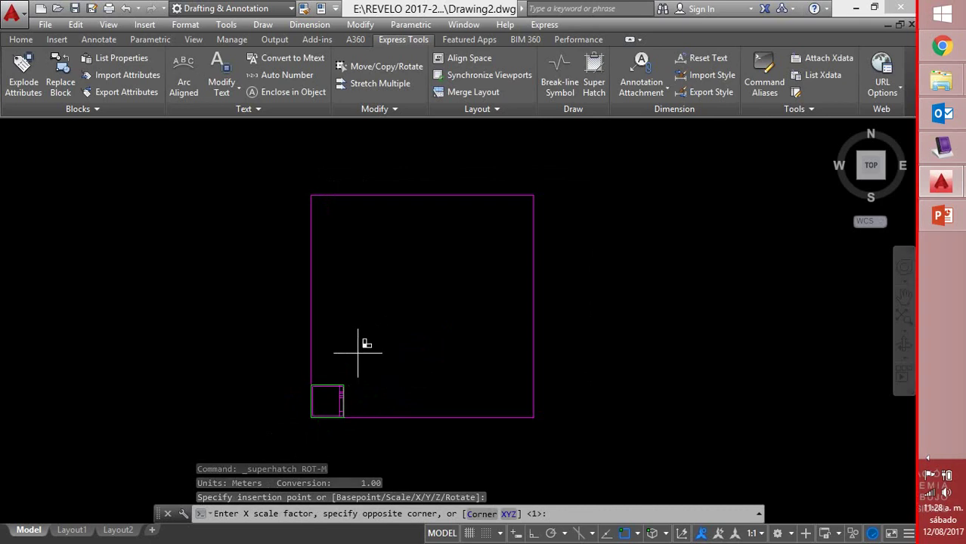
key(Return)
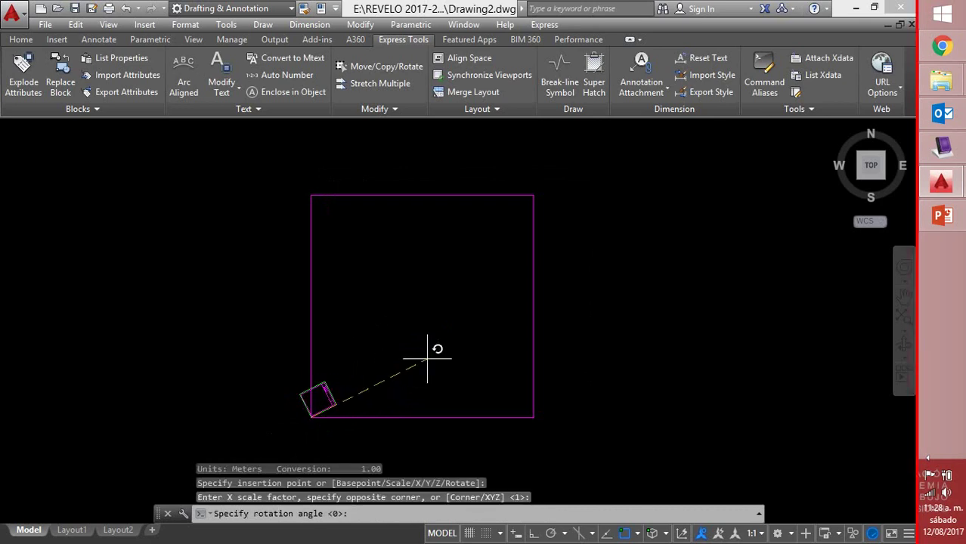
click(431, 405)
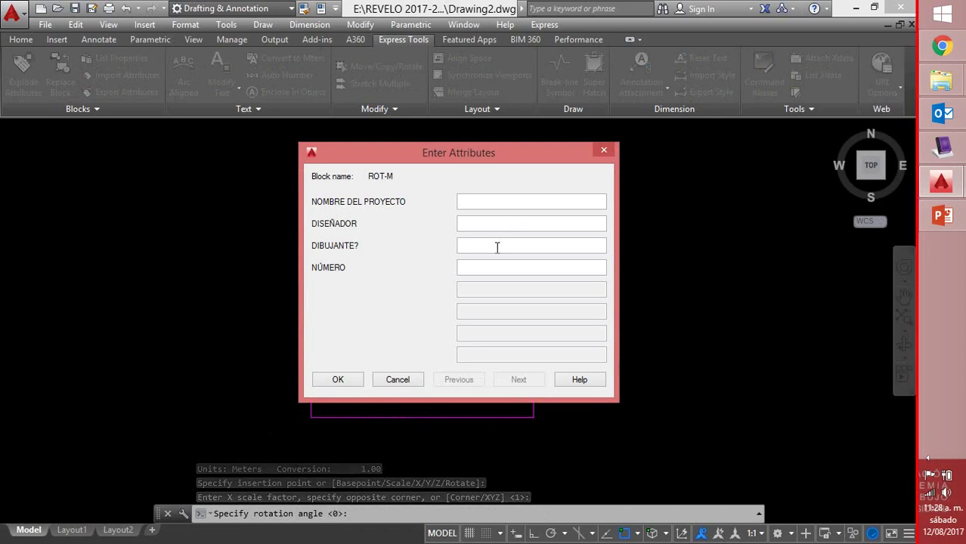
click(338, 378)
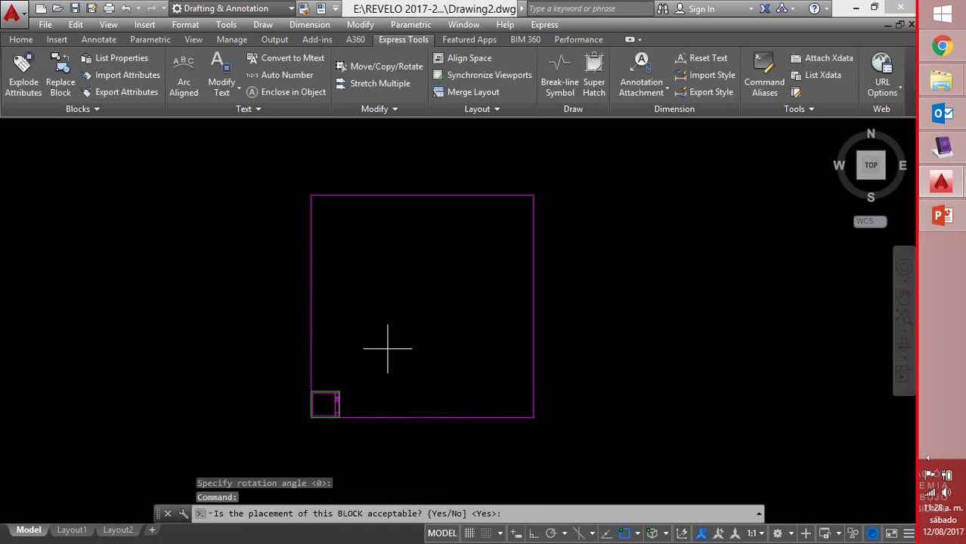
key(Return)
click(420, 332)
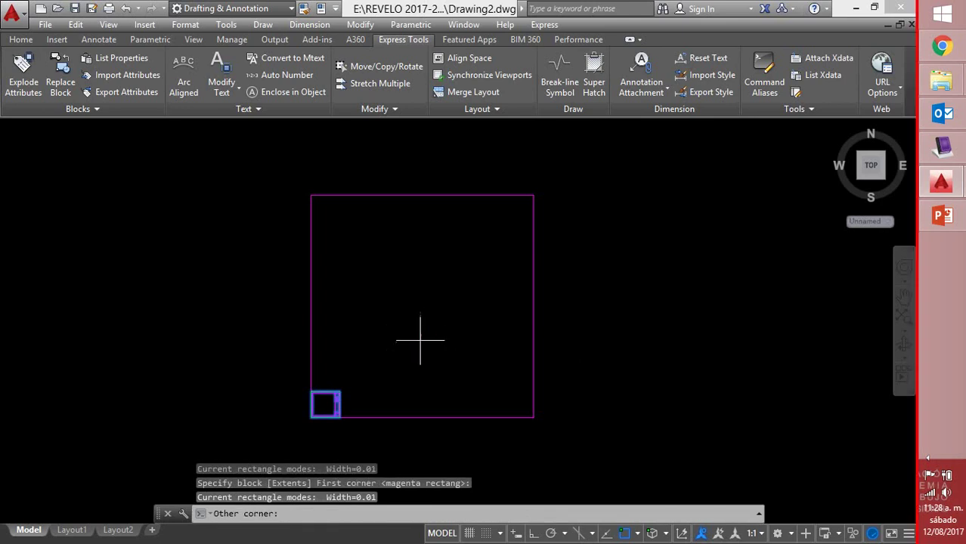
key(Return)
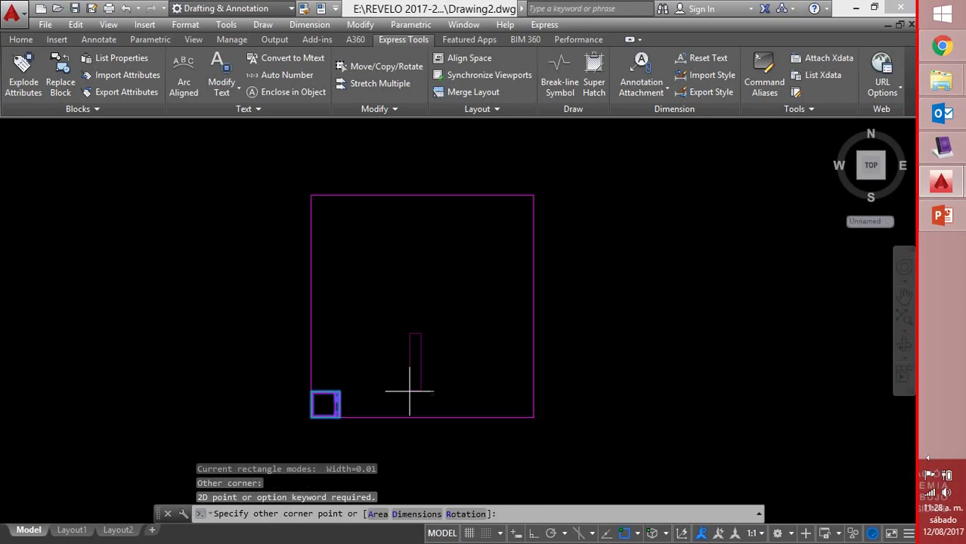
key(Return)
key(Escape)
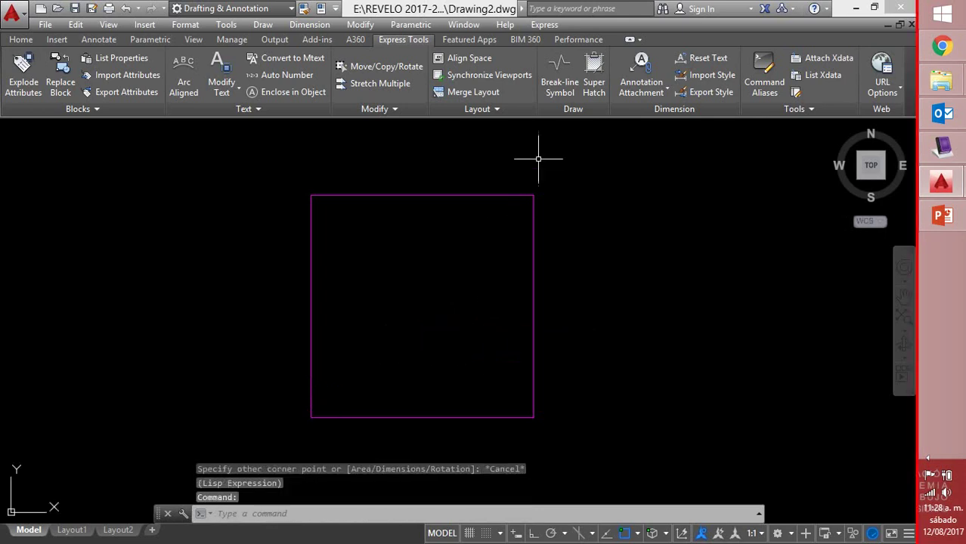
Set up another Super Hatch with the ROT-M block as the pattern
click(593, 76)
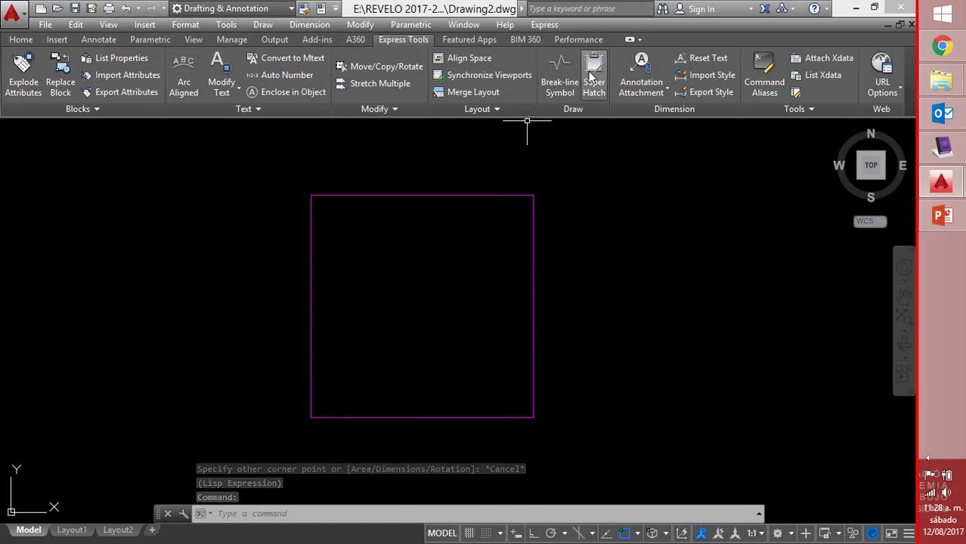
click(477, 227)
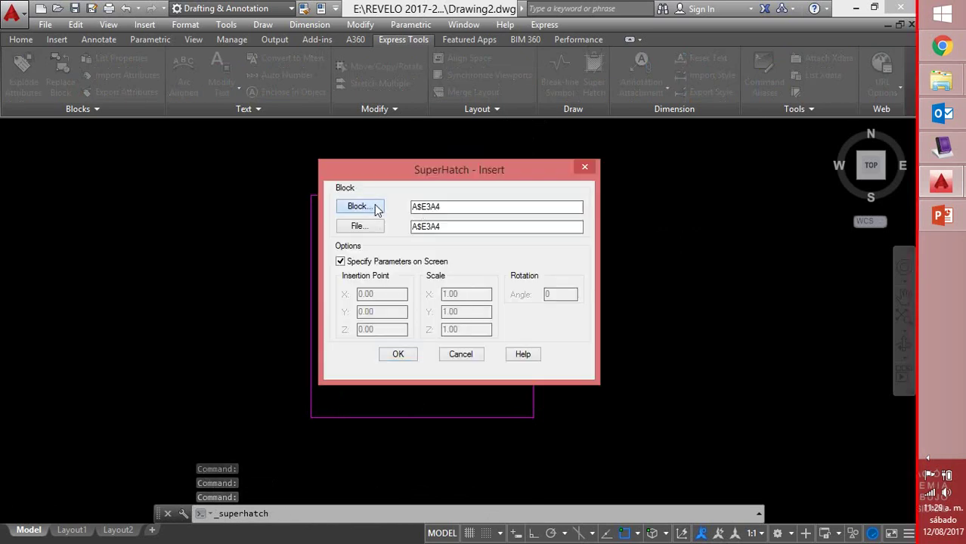
click(370, 207)
click(408, 224)
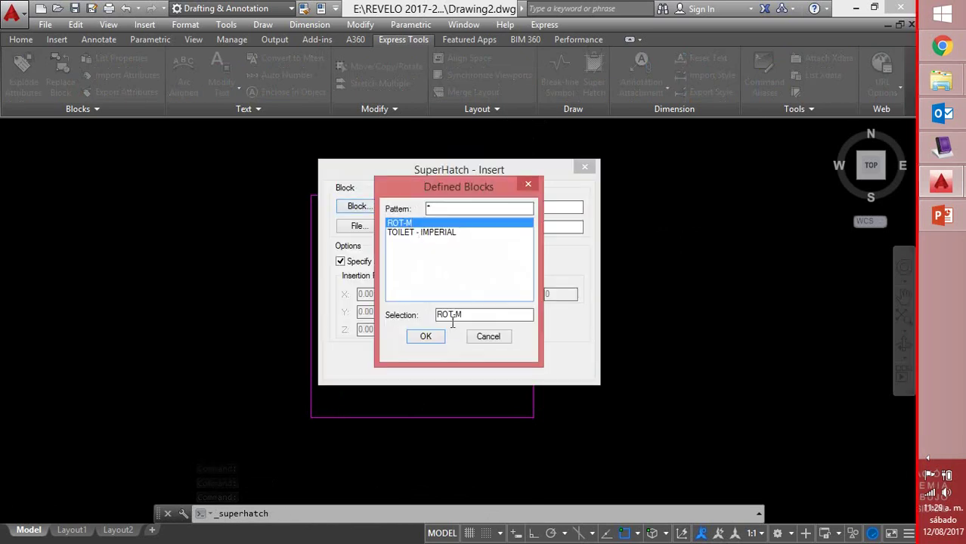
click(425, 336)
click(414, 355)
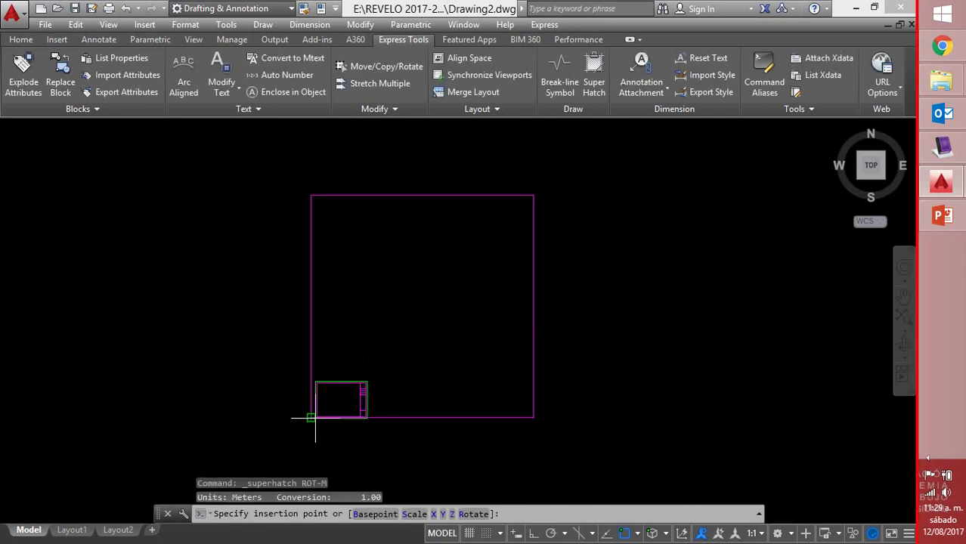
Insert ROT-M at the square's lower-left corner with X scale 1 and accepted attributes
click(311, 416)
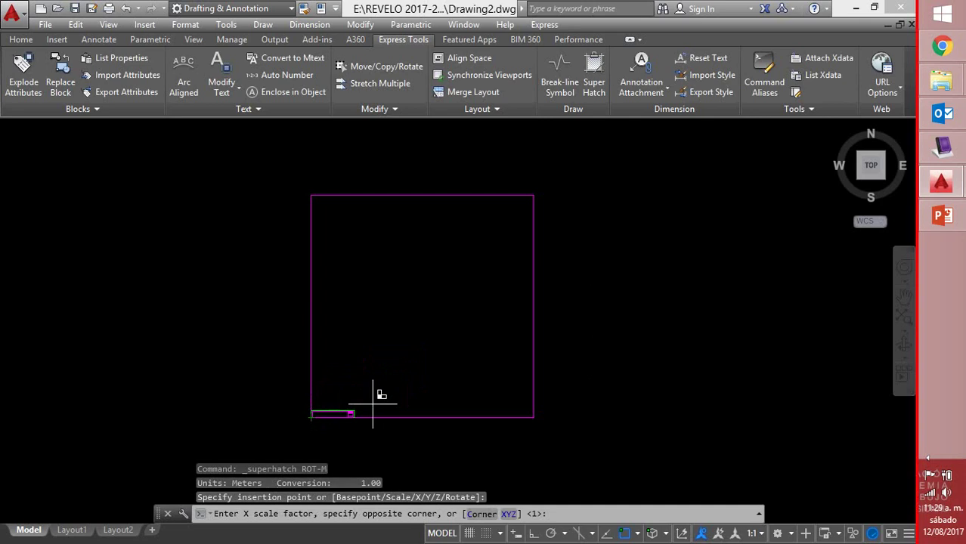
key(Return)
key(Return)
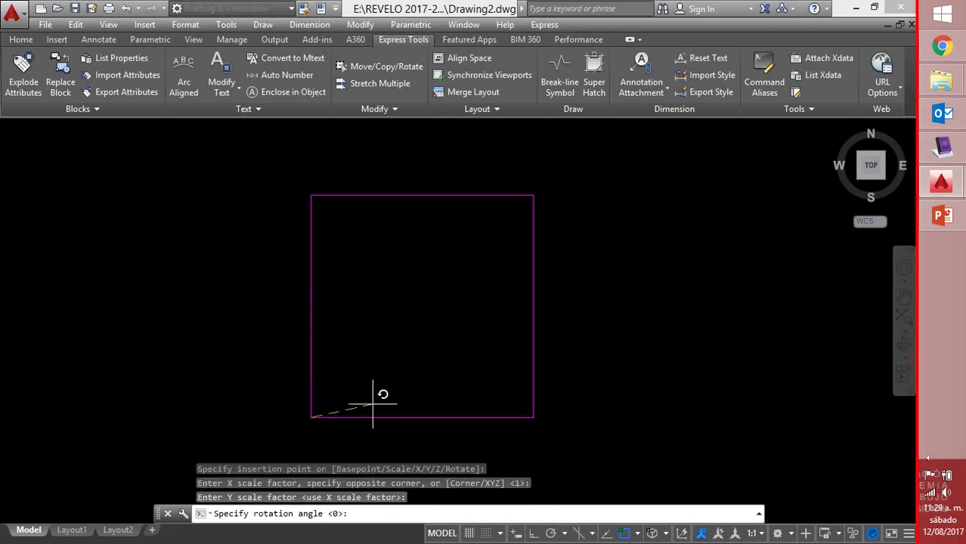
click(374, 405)
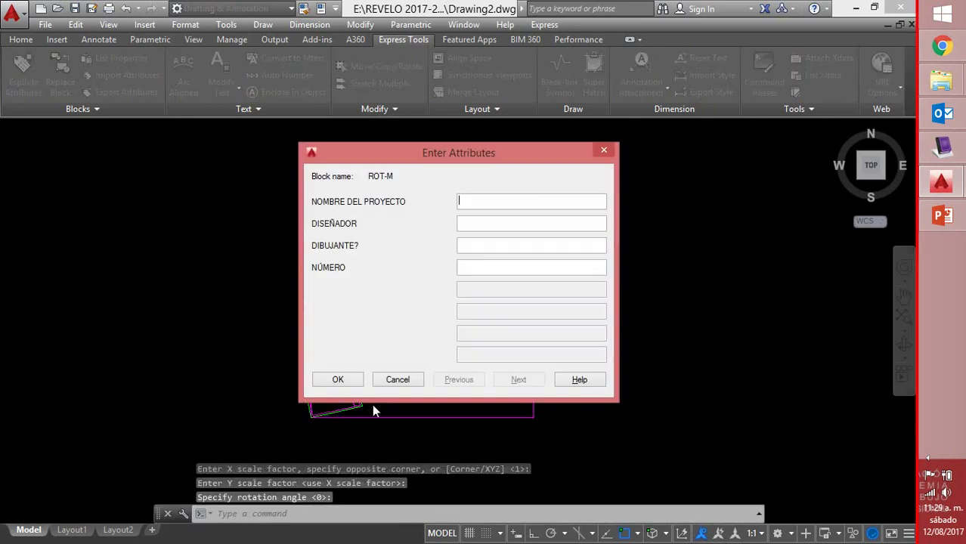
key(Tab)
click(351, 377)
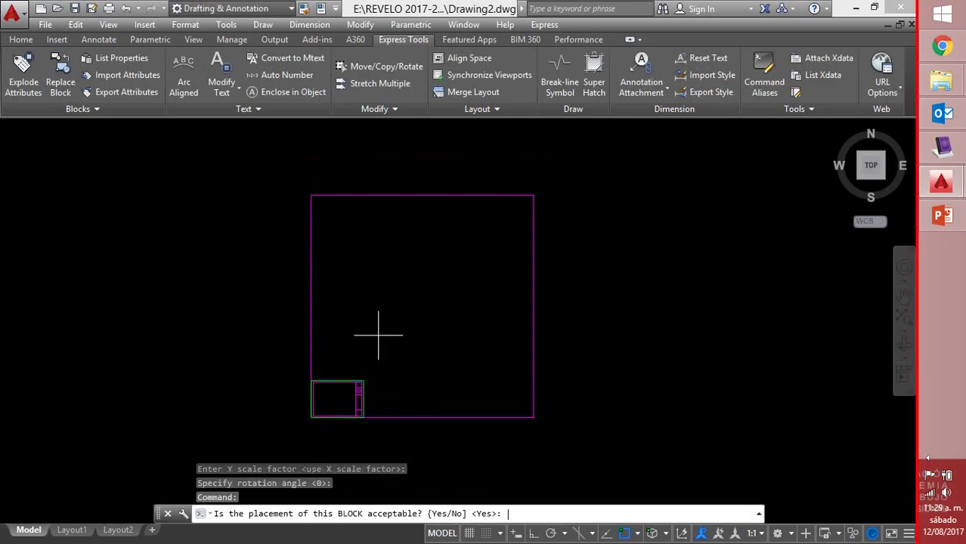
key(Return)
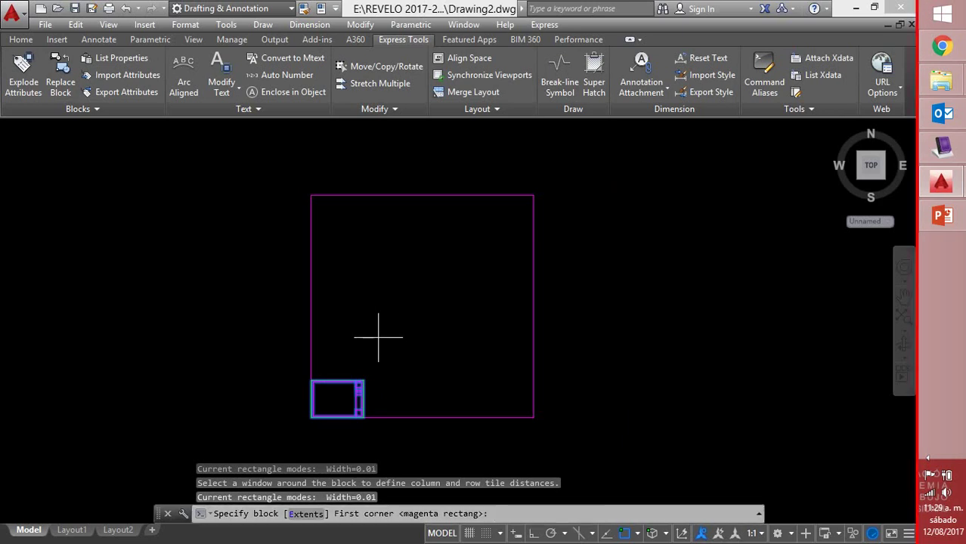
Set the tile extent to the whole magenta square and hatch its interior with ROT-M
click(310, 417)
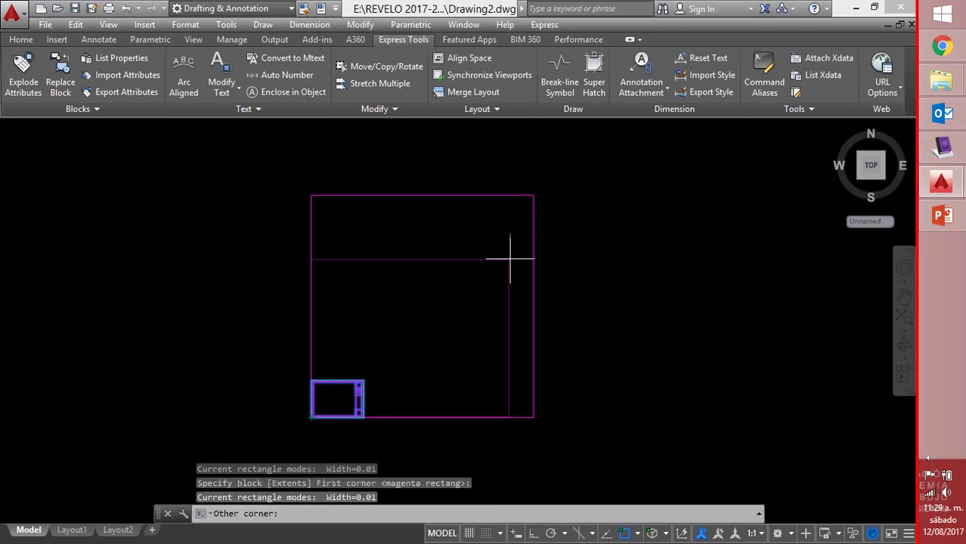
click(534, 195)
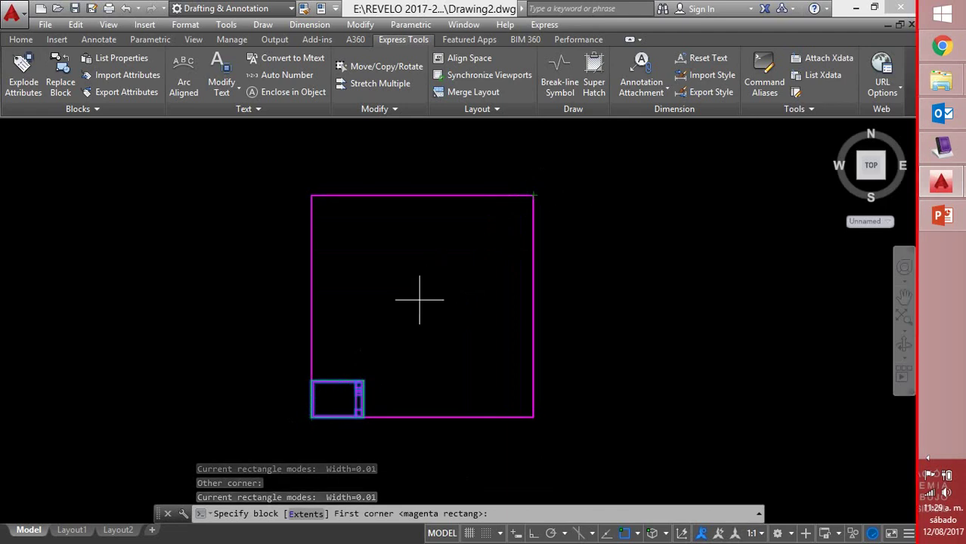
key(Return)
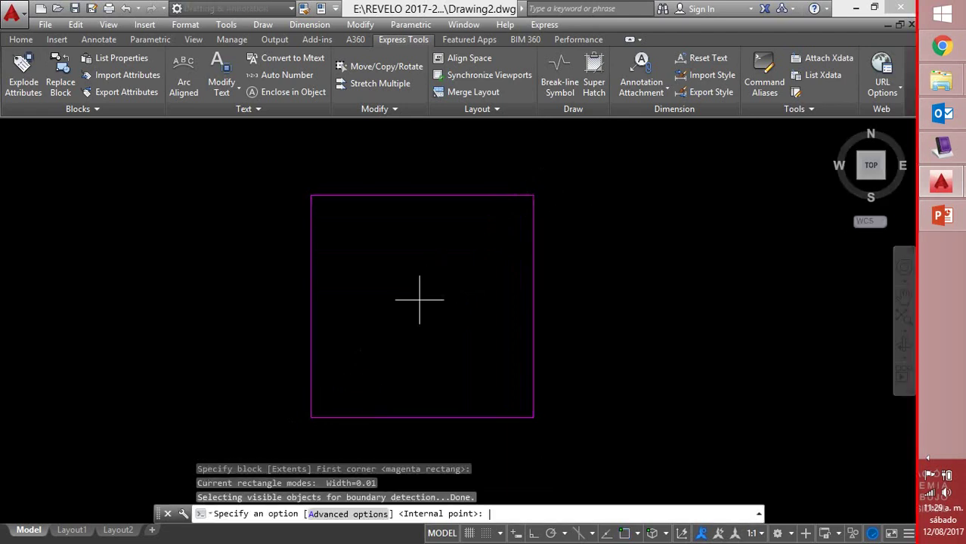
click(414, 304)
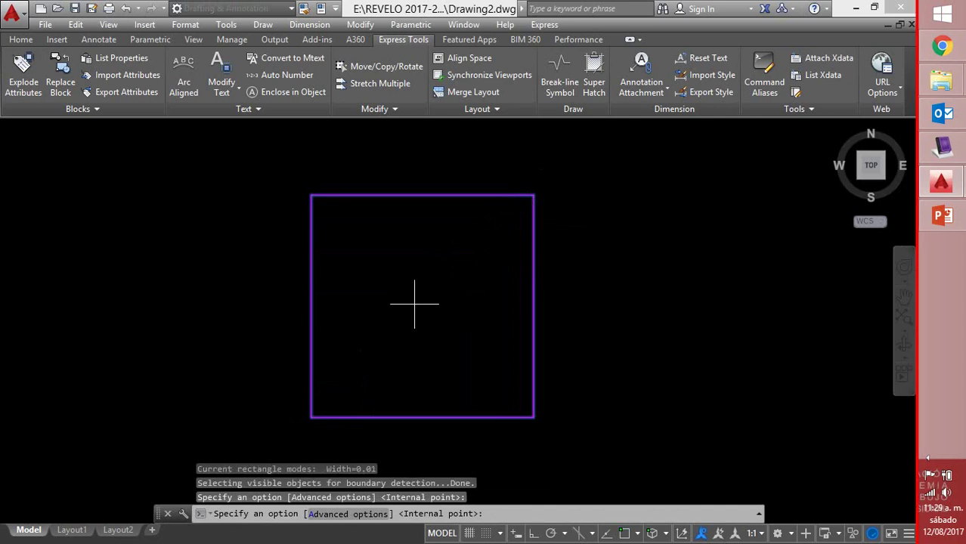
key(Return)
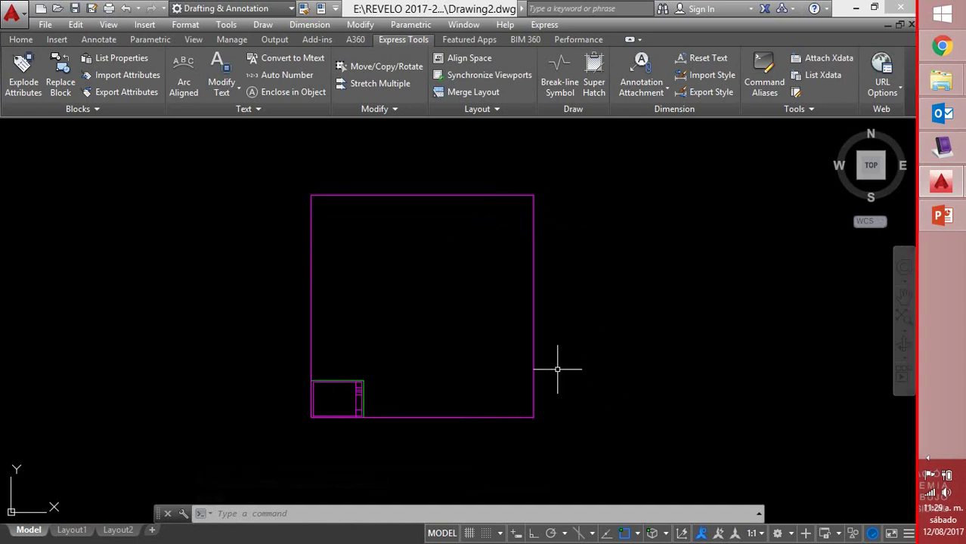
Window-select the magenta square and its ROT-M block hatch and delete both
scroll(460, 359, down, 2)
scroll(457, 357, up, 2)
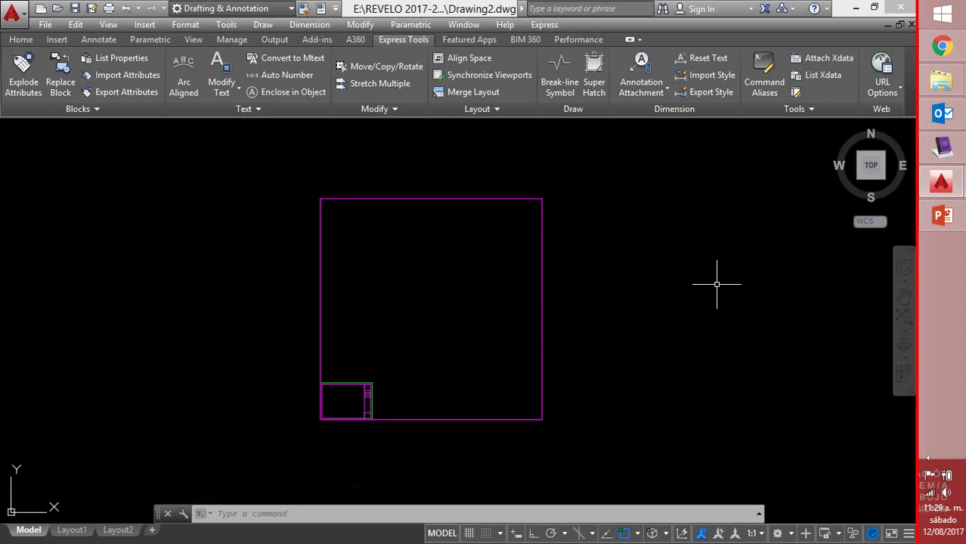
click(648, 181)
click(157, 479)
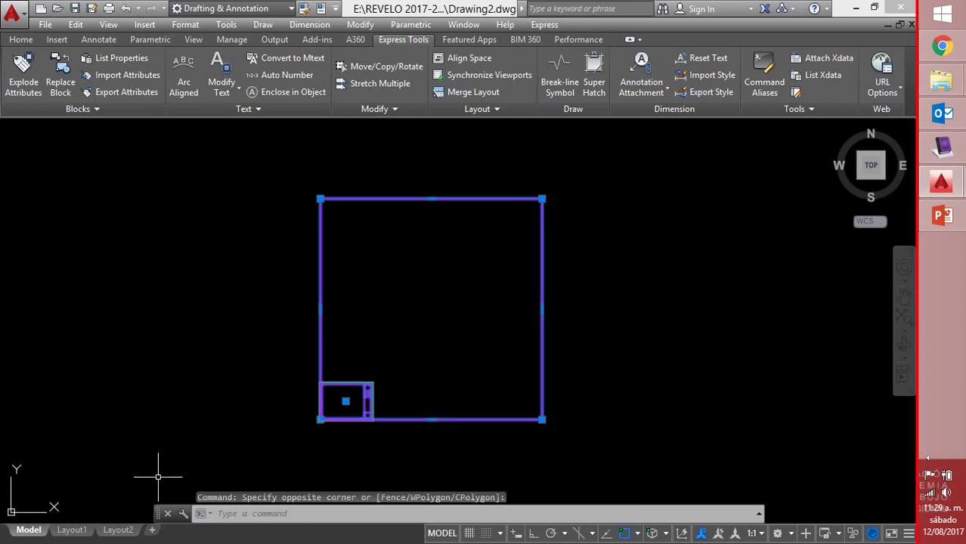
key(Delete)
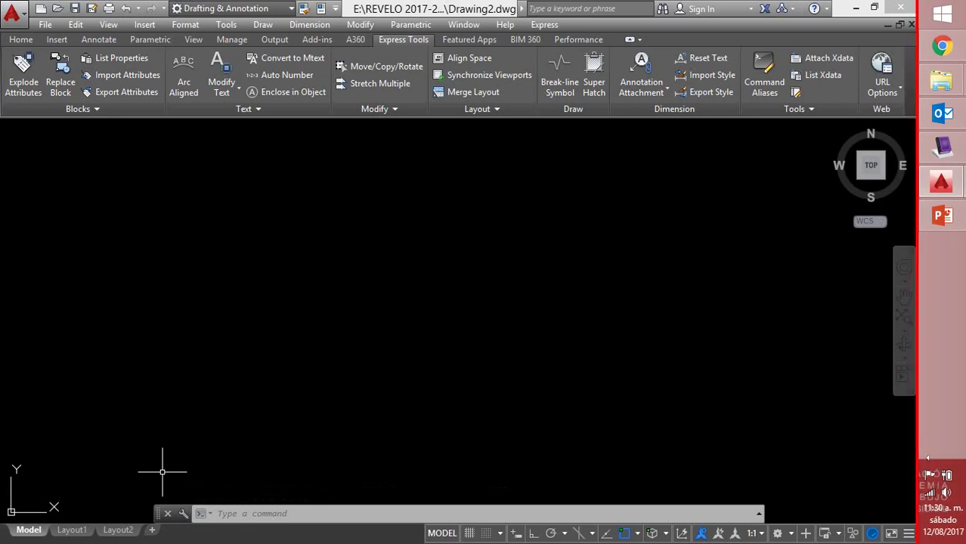
In MimioStudio, handwrite DRAW › BLOCK › DEFINE ATTRIBUTES on page 4
click(951, 152)
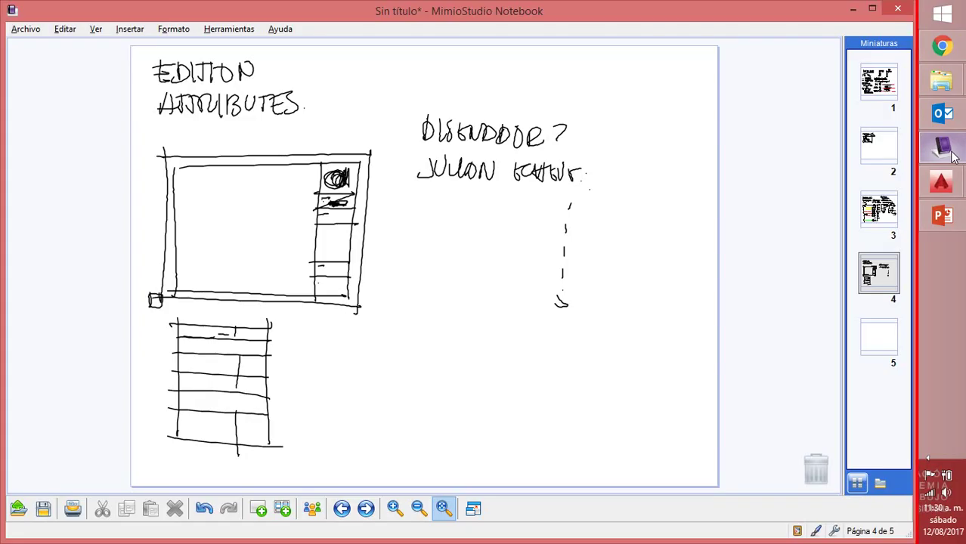
mouse_move(389, 208)
mouse_down()
mouse_move(419, 229)
mouse_move(447, 213)
mouse_move(455, 282)
mouse_move(474, 268)
mouse_move(498, 284)
mouse_move(511, 270)
mouse_move(510, 284)
mouse_move(537, 286)
mouse_move(533, 319)
mouse_move(562, 329)
mouse_move(565, 321)
mouse_move(567, 331)
mouse_move(575, 314)
mouse_move(605, 326)
mouse_move(627, 323)
mouse_up()
mouse_move(536, 355)
mouse_down()
mouse_move(547, 337)
mouse_move(558, 363)
mouse_move(570, 337)
mouse_up()
mouse_move(565, 340)
mouse_down()
mouse_move(598, 357)
mouse_move(611, 347)
mouse_move(605, 355)
mouse_move(629, 358)
mouse_move(641, 348)
mouse_move(664, 364)
mouse_move(598, 370)
mouse_up()
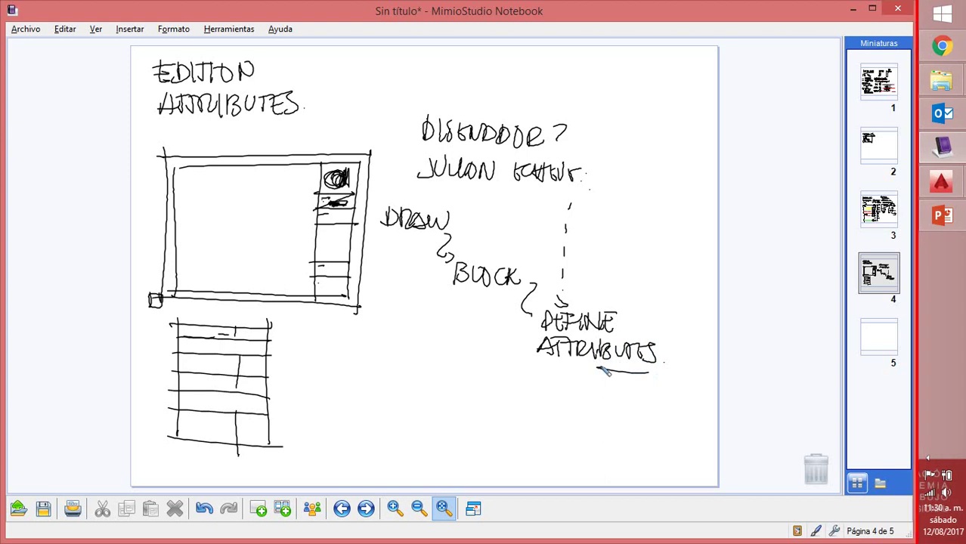
Draw a leader down from the table and write TAG - NOMBRE beside the lower table
mouse_move(324, 203)
mouse_down()
mouse_move(280, 307)
mouse_move(289, 324)
mouse_move(327, 327)
mouse_up()
mouse_move(319, 326)
mouse_down()
mouse_move(316, 351)
mouse_move(326, 349)
mouse_move(314, 343)
mouse_move(364, 343)
mouse_up()
mouse_move(376, 335)
mouse_down()
mouse_move(399, 340)
mouse_move(408, 354)
mouse_move(424, 359)
mouse_move(435, 345)
mouse_move(458, 355)
mouse_up()
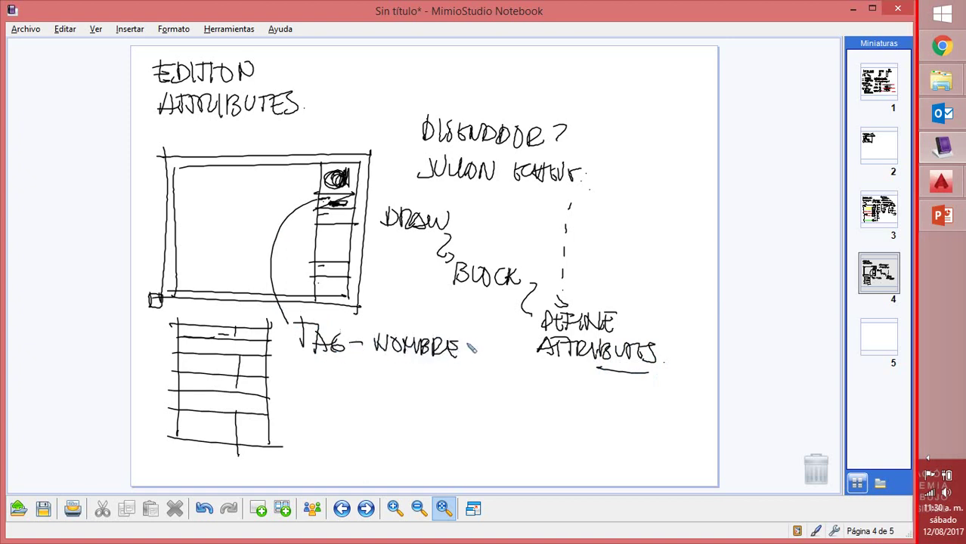
drag(378, 363, 441, 381)
mouse_move(449, 365)
mouse_down()
mouse_move(448, 380)
mouse_move(458, 369)
mouse_up()
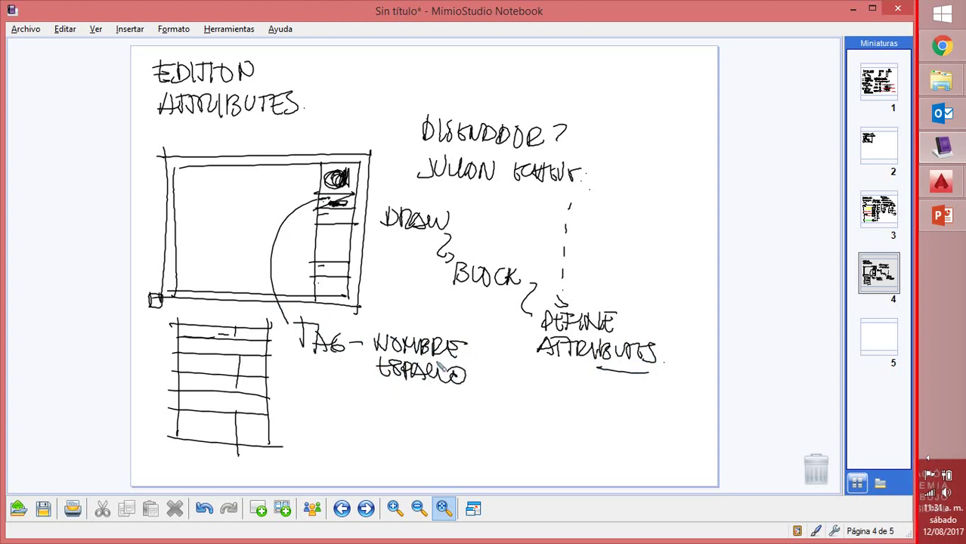
Write PROMPT - PREGUNTA and a starred note below it, then add a blank page
mouse_move(301, 381)
mouse_down()
mouse_move(302, 408)
mouse_move(312, 387)
mouse_move(325, 400)
mouse_up()
mouse_move(329, 387)
mouse_down()
mouse_move(360, 406)
mouse_move(365, 390)
mouse_move(372, 404)
mouse_move(384, 396)
mouse_move(419, 418)
mouse_move(432, 396)
mouse_move(442, 410)
mouse_move(479, 400)
mouse_move(485, 418)
mouse_move(507, 404)
mouse_move(533, 421)
mouse_up()
drag(533, 414, 539, 414)
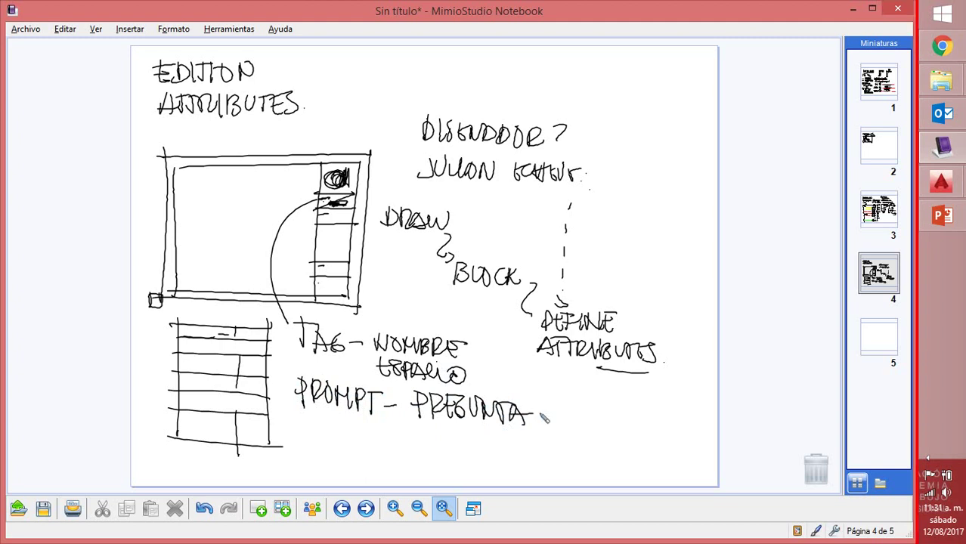
mouse_move(292, 426)
mouse_down()
mouse_move(308, 440)
mouse_move(300, 445)
mouse_move(309, 432)
mouse_move(323, 446)
mouse_move(343, 445)
mouse_up()
drag(327, 438, 349, 432)
mouse_move(349, 432)
mouse_down()
mouse_move(352, 444)
mouse_move(363, 433)
mouse_up()
mouse_move(363, 434)
mouse_down()
mouse_move(374, 453)
mouse_move(393, 447)
mouse_up()
mouse_move(409, 437)
mouse_down()
mouse_move(451, 459)
mouse_move(482, 444)
mouse_move(489, 455)
mouse_move(501, 441)
mouse_move(515, 453)
mouse_move(542, 442)
mouse_move(539, 456)
mouse_move(567, 446)
mouse_up()
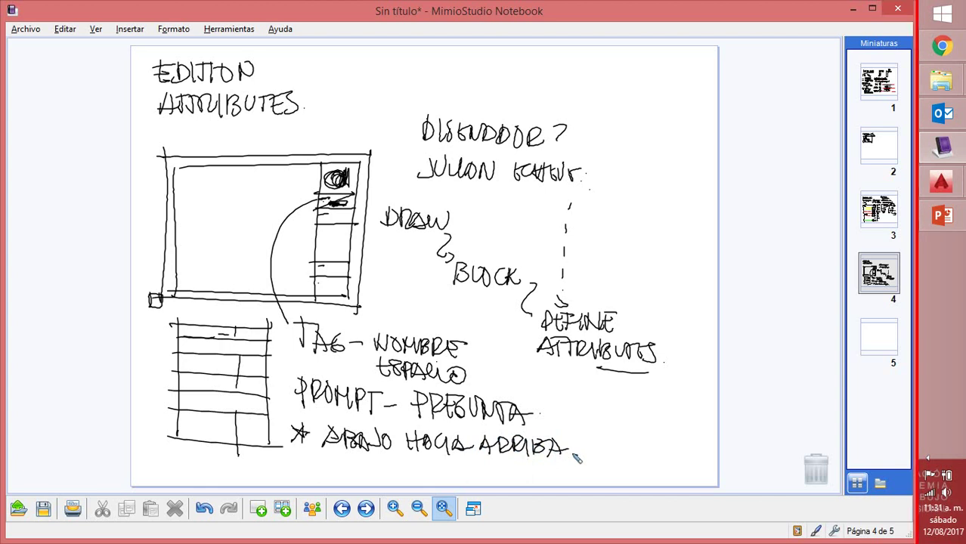
click(258, 509)
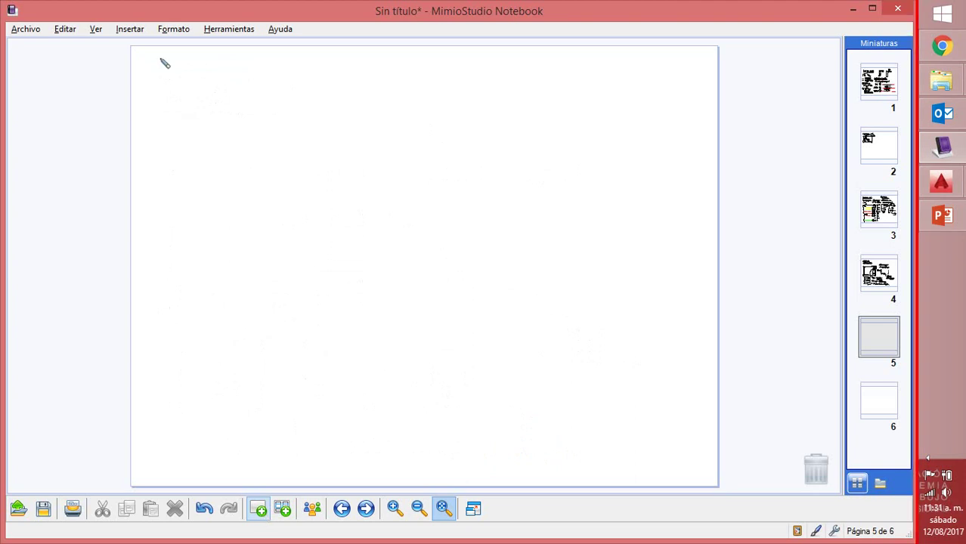
Write the EXPRESS TOOLS heading and the TEXT ARC ALIGN item on page 5
mouse_move(160, 60)
mouse_down()
mouse_move(185, 78)
mouse_move(212, 63)
mouse_move(216, 77)
mouse_move(246, 64)
mouse_move(269, 78)
mouse_up()
mouse_move(182, 107)
mouse_down()
mouse_move(227, 93)
mouse_move(252, 111)
mouse_up()
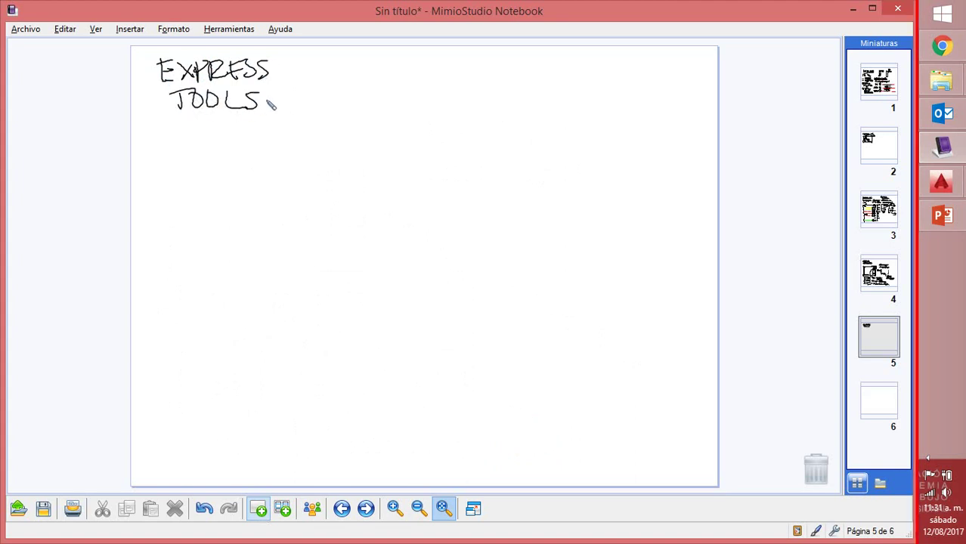
drag(148, 145, 150, 141)
mouse_move(182, 147)
mouse_down()
mouse_move(225, 144)
mouse_move(221, 133)
mouse_move(248, 148)
mouse_move(271, 133)
mouse_move(270, 142)
mouse_move(292, 136)
mouse_move(318, 148)
mouse_up()
mouse_move(190, 179)
mouse_down()
mouse_move(226, 166)
mouse_move(250, 176)
mouse_move(281, 171)
mouse_up()
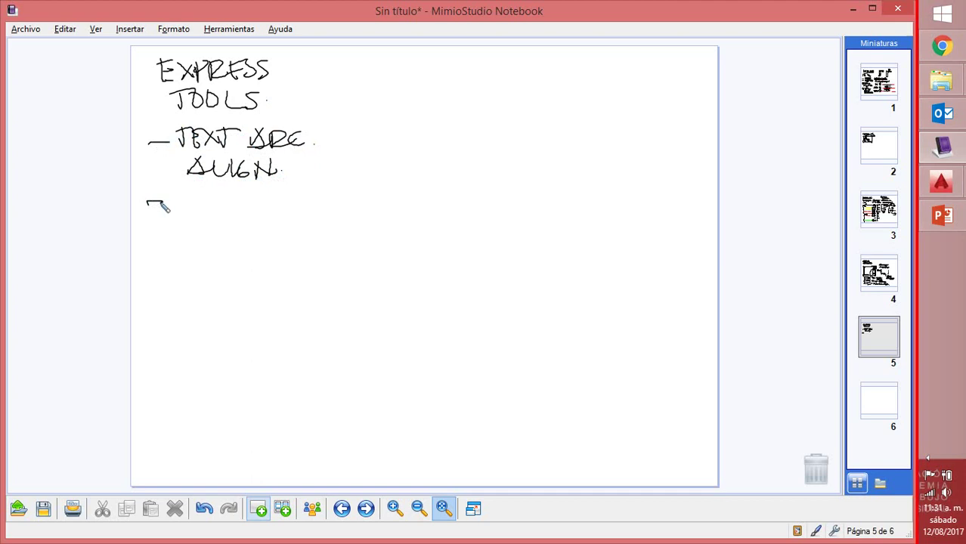
Add the LINE TYPE MAKE and SUPERHATCH items and a vertical dividing line
mouse_move(180, 194)
mouse_down()
mouse_move(221, 192)
mouse_move(230, 202)
mouse_move(237, 192)
mouse_move(280, 193)
mouse_move(281, 210)
mouse_move(287, 201)
mouse_move(314, 203)
mouse_up()
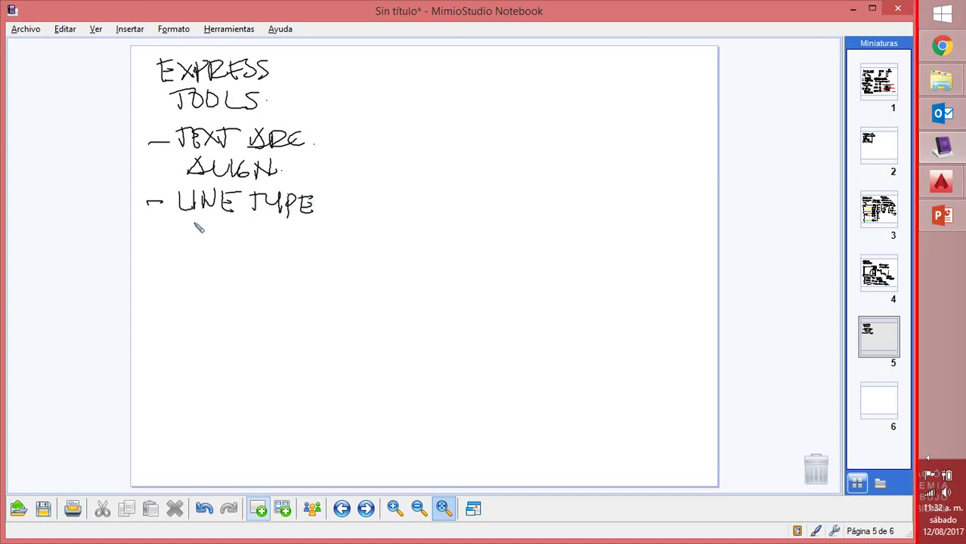
mouse_move(198, 229)
mouse_down()
mouse_move(226, 226)
mouse_move(253, 240)
mouse_move(240, 225)
mouse_move(267, 238)
mouse_up()
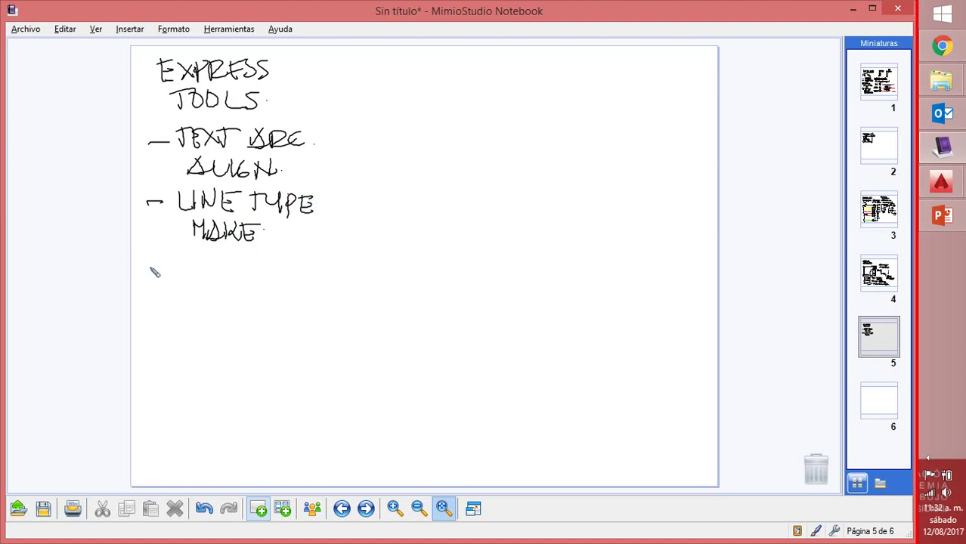
mouse_move(145, 267)
mouse_down()
mouse_move(209, 259)
mouse_move(218, 271)
mouse_move(241, 270)
mouse_move(266, 259)
mouse_move(266, 272)
mouse_move(299, 259)
mouse_move(337, 271)
mouse_up()
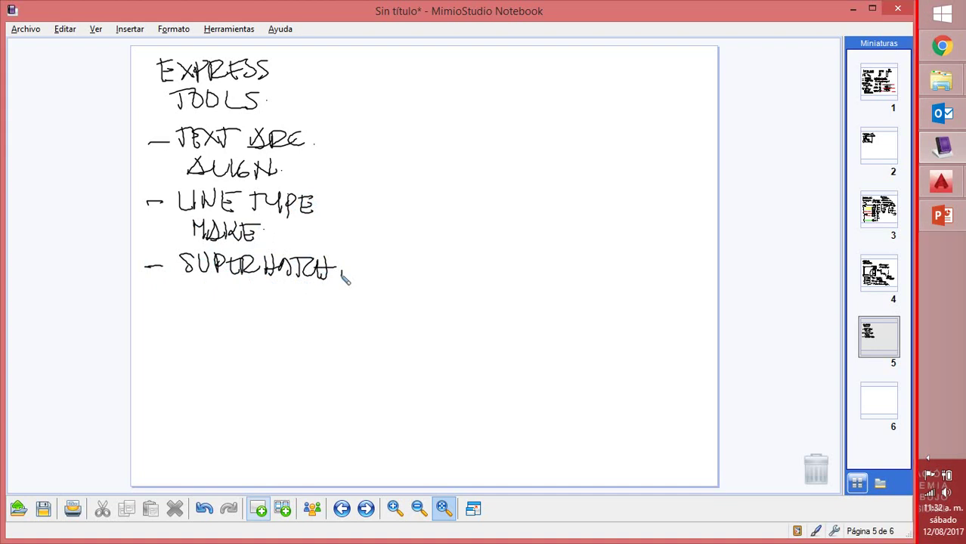
drag(380, 62, 371, 302)
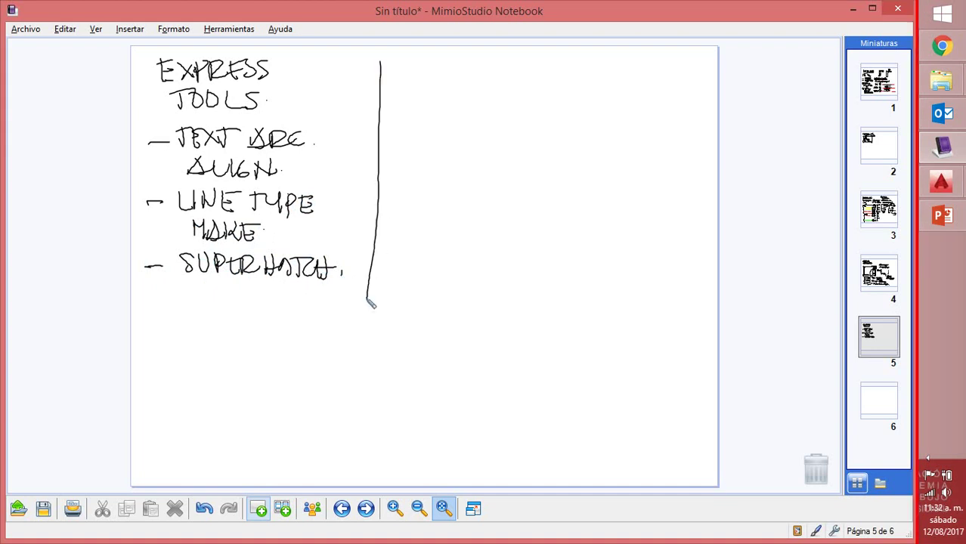
Handwrite the heading BLOQUE DINÁMICO SENCILLO right of the divider
mouse_move(407, 65)
mouse_down()
mouse_move(427, 85)
mouse_move(416, 82)
mouse_move(442, 87)
mouse_move(447, 77)
mouse_move(475, 90)
mouse_move(500, 77)
mouse_up()
drag(442, 89, 460, 89)
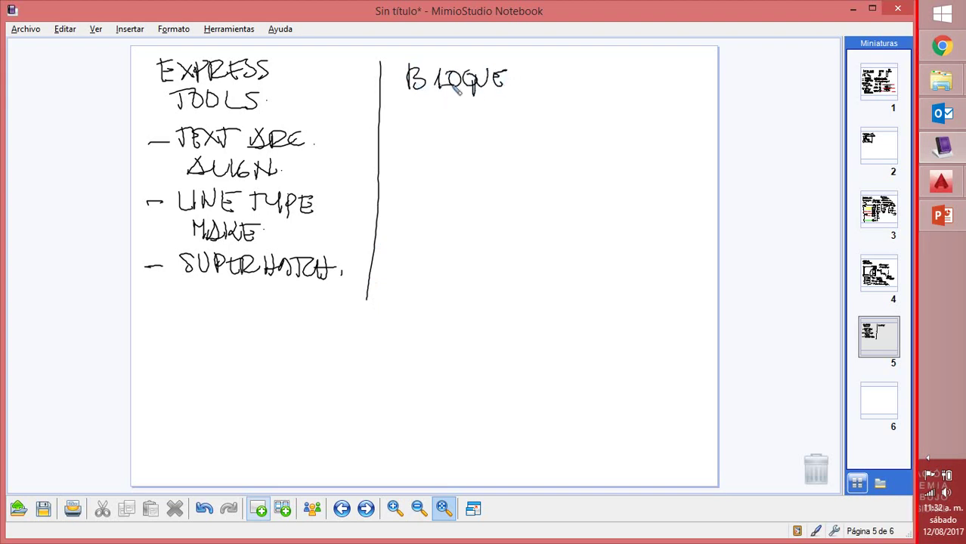
mouse_move(529, 71)
mouse_down()
mouse_move(544, 84)
mouse_move(523, 93)
mouse_move(563, 76)
mouse_move(571, 86)
mouse_move(603, 76)
mouse_move(611, 88)
mouse_up()
drag(623, 73, 621, 74)
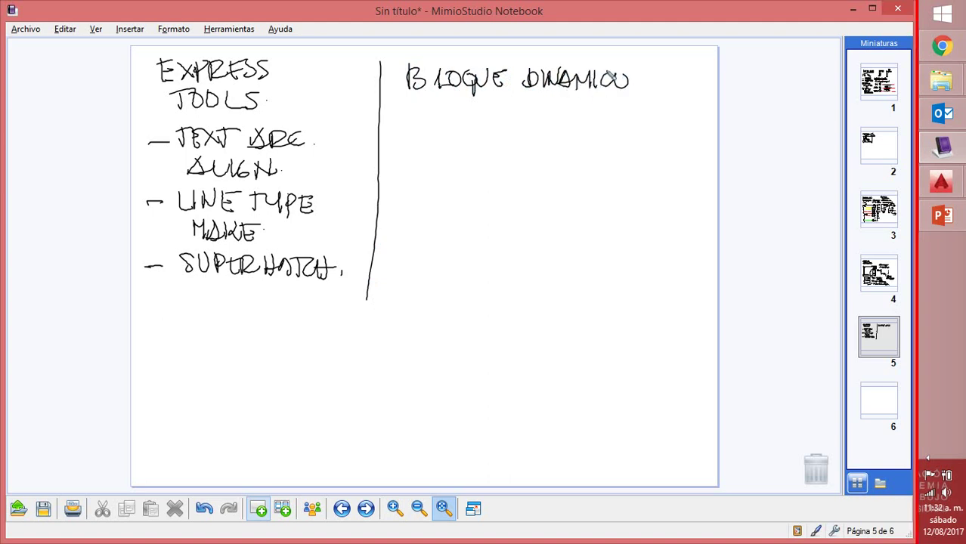
mouse_move(419, 107)
mouse_down()
mouse_move(405, 124)
mouse_move(425, 125)
mouse_move(438, 109)
mouse_up()
mouse_move(426, 123)
mouse_down()
mouse_move(454, 108)
mouse_move(481, 123)
mouse_move(511, 115)
mouse_up()
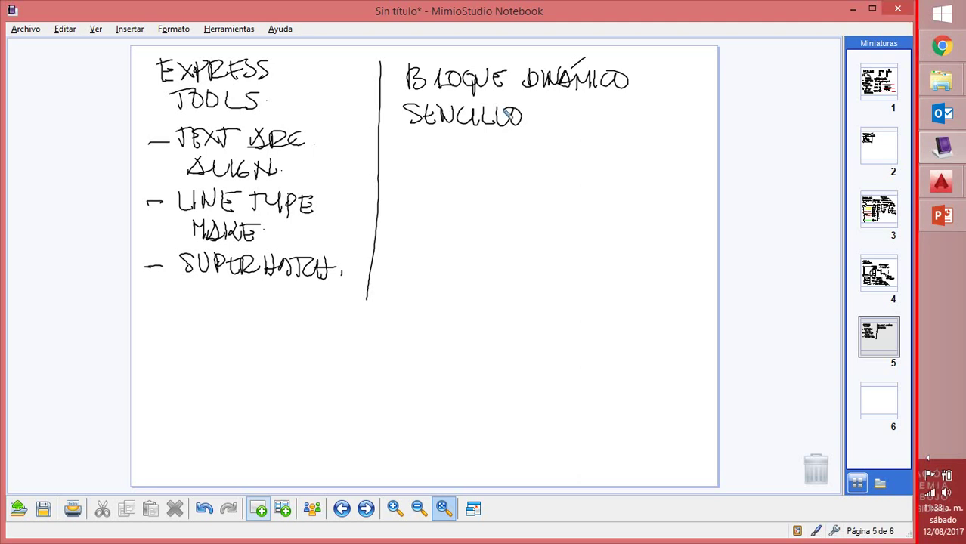
Write step 1- LISTA with V-100, V-120 and V-080, then begin step 2- DIBUJAR
mouse_move(395, 151)
mouse_down()
mouse_move(409, 170)
mouse_move(417, 159)
mouse_move(447, 167)
mouse_move(469, 150)
mouse_move(471, 168)
mouse_move(479, 155)
mouse_move(491, 165)
mouse_move(587, 146)
mouse_up()
drag(600, 143, 609, 159)
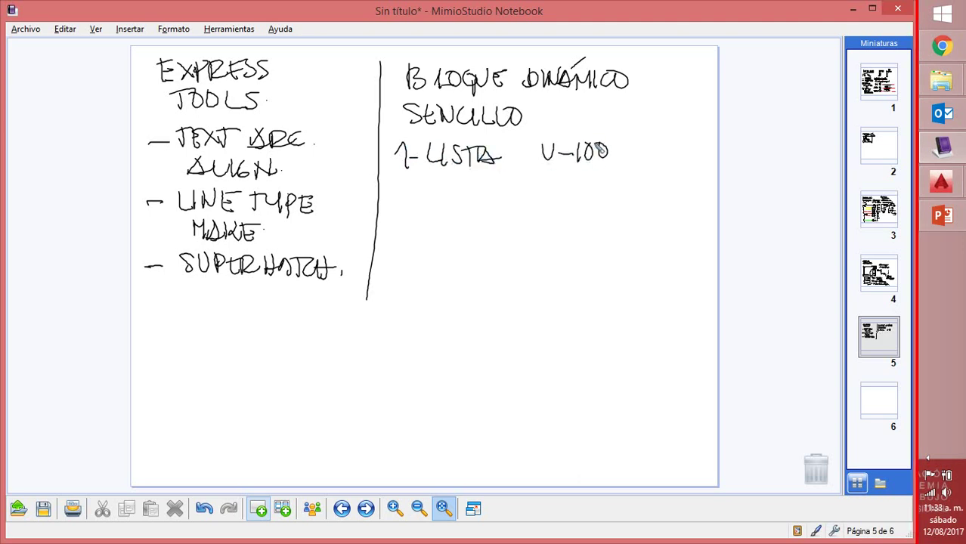
drag(541, 168, 571, 176)
mouse_move(575, 169)
mouse_down()
mouse_move(577, 184)
mouse_move(596, 177)
mouse_up()
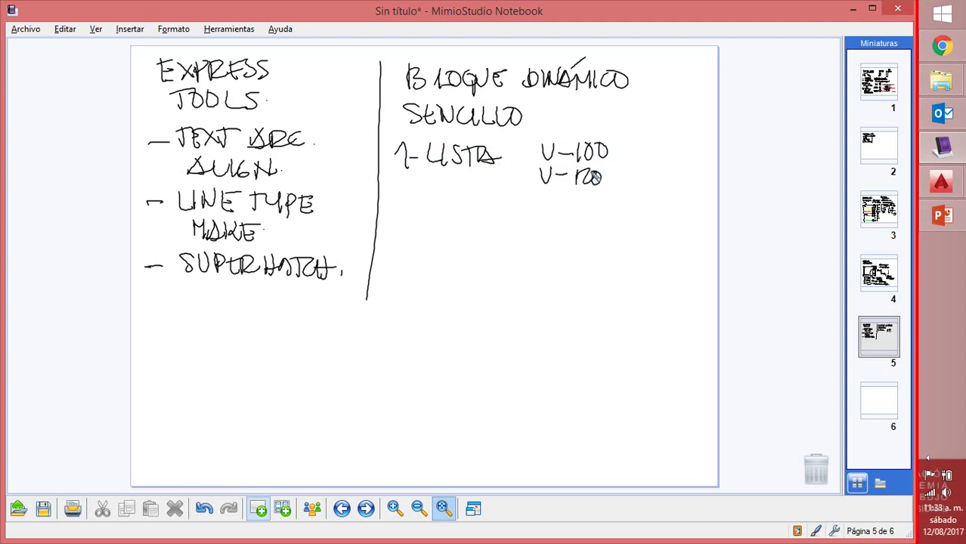
drag(538, 191, 576, 195)
mouse_move(589, 193)
mouse_down()
mouse_move(592, 206)
mouse_move(605, 194)
mouse_up()
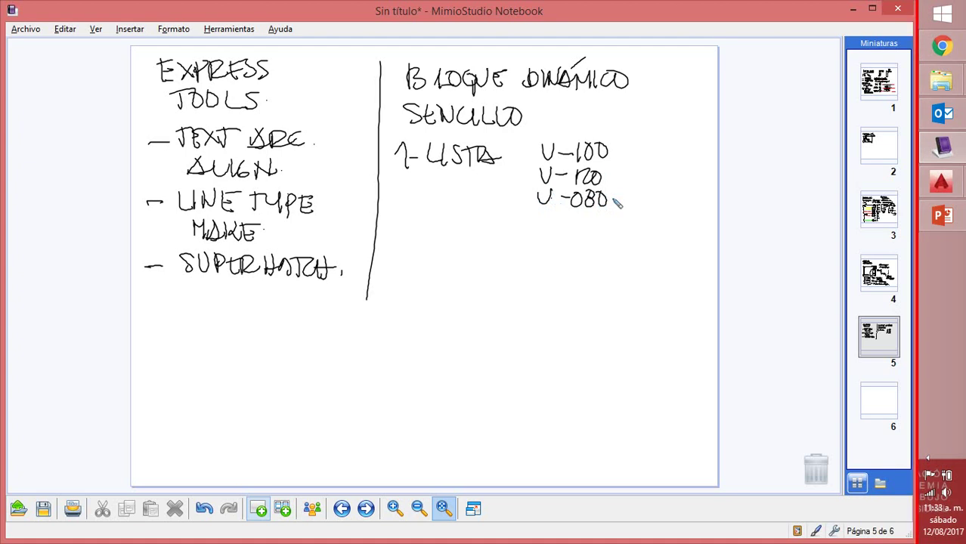
mouse_move(391, 230)
mouse_down()
mouse_move(457, 227)
mouse_move(455, 246)
mouse_move(481, 225)
mouse_move(481, 244)
mouse_move(504, 233)
mouse_move(525, 251)
mouse_up()
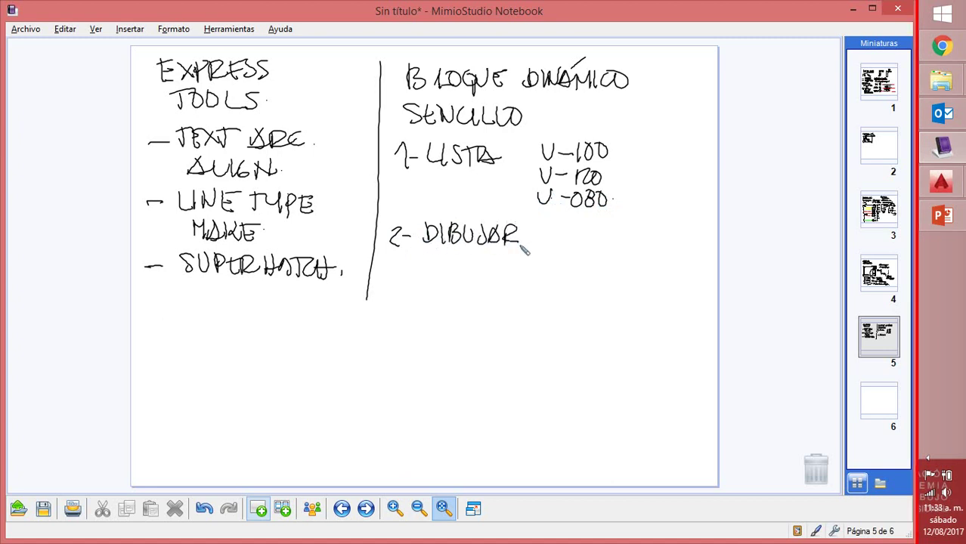
Sketch the frame rectangle with its left and right inner frames and inner profile line
drag(406, 280, 404, 340)
mouse_move(400, 280)
mouse_down()
mouse_move(614, 277)
mouse_move(617, 351)
mouse_up()
drag(398, 338, 617, 347)
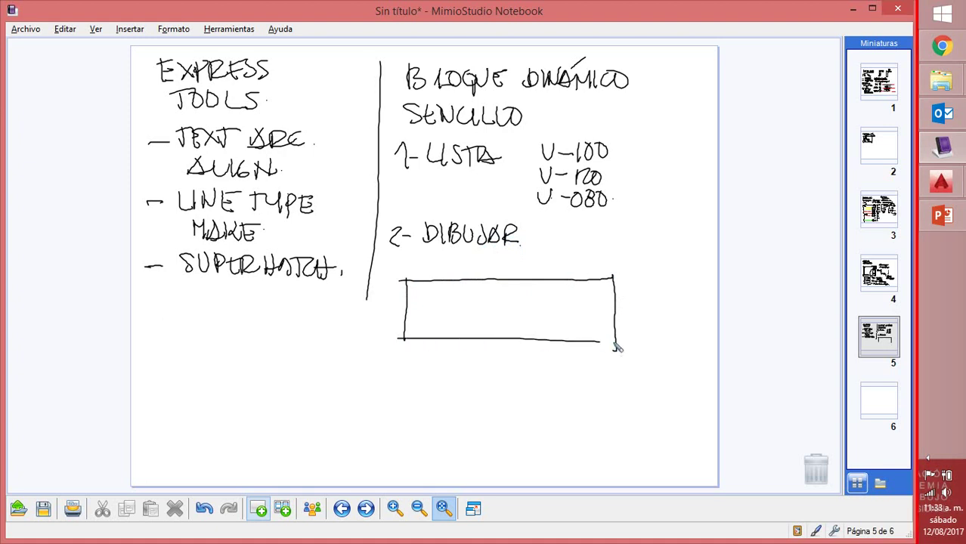
mouse_move(420, 281)
mouse_down()
mouse_move(422, 312)
mouse_move(437, 312)
mouse_move(440, 343)
mouse_up()
mouse_move(592, 277)
mouse_down()
mouse_move(589, 311)
mouse_move(566, 310)
mouse_move(566, 341)
mouse_up()
mouse_move(421, 299)
mouse_down()
mouse_move(435, 300)
mouse_move(435, 309)
mouse_up()
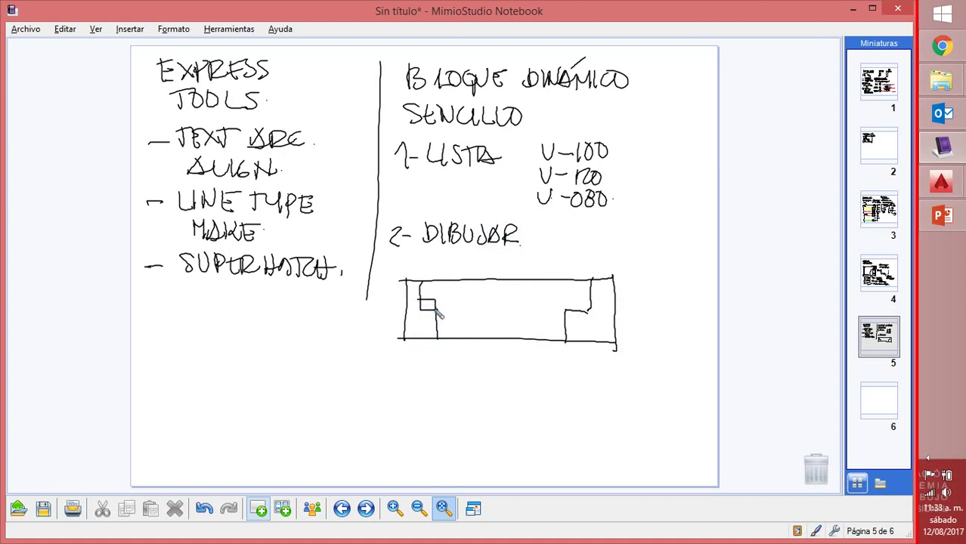
drag(564, 302, 591, 310)
mouse_move(432, 310)
mouse_down()
mouse_move(573, 312)
mouse_move(523, 300)
mouse_move(569, 305)
mouse_up()
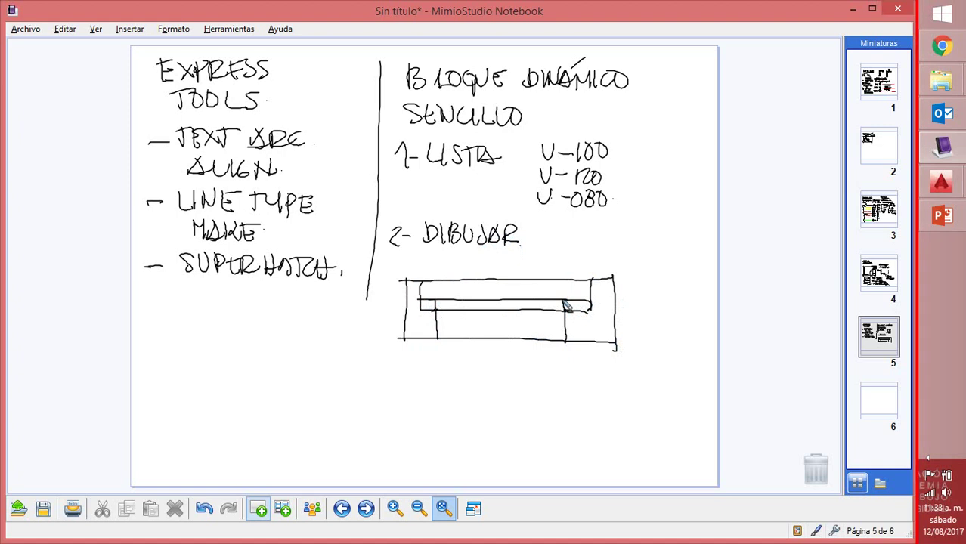
Add the width dimension, dimension 4, a P mark and leader labels, then start step 3
mouse_move(404, 257)
mouse_down()
mouse_move(404, 273)
mouse_move(458, 264)
mouse_move(478, 273)
mouse_move(489, 261)
mouse_move(609, 266)
mouse_move(645, 281)
mouse_move(635, 302)
mouse_move(641, 326)
mouse_move(631, 328)
mouse_up()
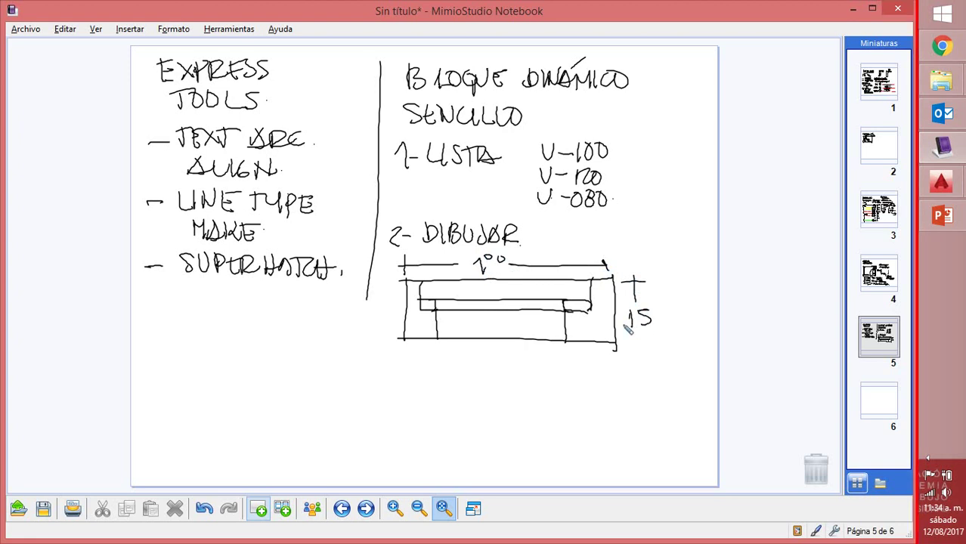
mouse_move(402, 284)
mouse_down()
mouse_move(405, 341)
mouse_move(434, 343)
mouse_move(420, 370)
mouse_up()
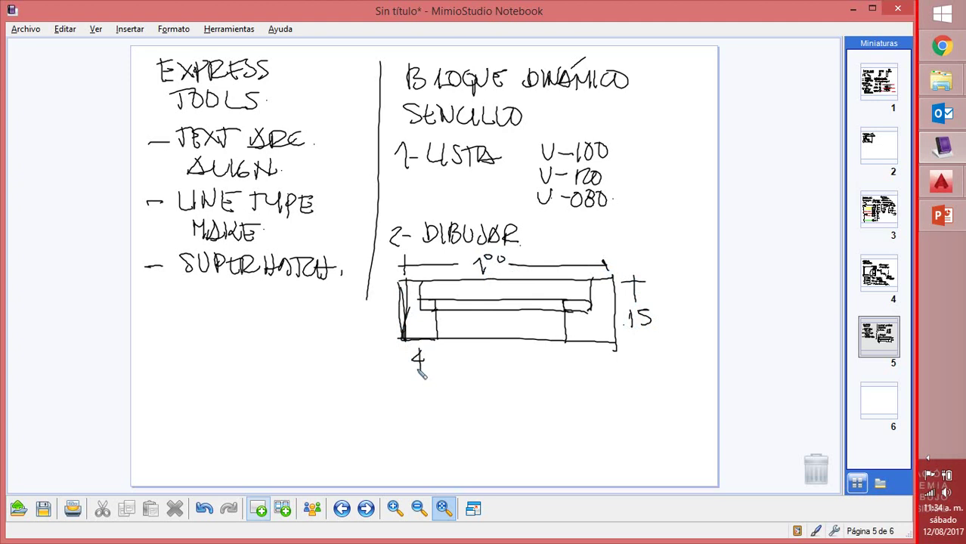
drag(586, 349, 597, 359)
drag(591, 351, 592, 368)
mouse_move(449, 318)
mouse_down()
mouse_move(451, 334)
mouse_move(319, 321)
mouse_move(321, 335)
mouse_move(333, 333)
mouse_up()
mouse_move(333, 323)
mouse_down()
mouse_move(324, 334)
mouse_move(347, 335)
mouse_up()
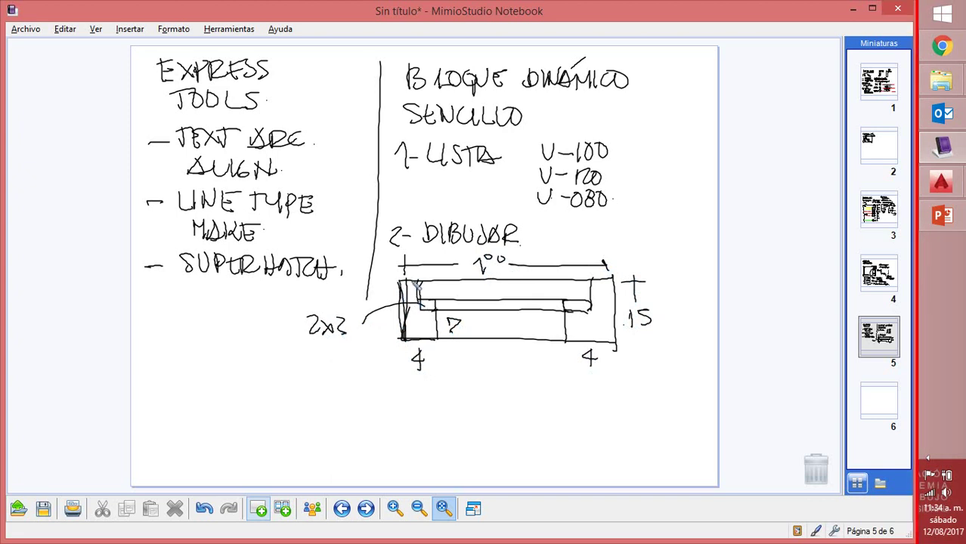
drag(404, 275, 346, 306)
mouse_move(145, 317)
mouse_down()
mouse_move(158, 331)
mouse_move(146, 335)
mouse_move(184, 336)
mouse_move(189, 323)
mouse_up()
Write step 3 COPIAR N VECES and step 4- STRETCH
click(161, 327)
drag(201, 320, 215, 339)
mouse_move(217, 340)
mouse_down()
mouse_move(236, 325)
mouse_move(248, 345)
mouse_up()
mouse_move(181, 349)
mouse_down()
mouse_move(182, 366)
mouse_move(198, 347)
mouse_move(222, 345)
mouse_move(226, 364)
mouse_up()
drag(229, 352, 260, 367)
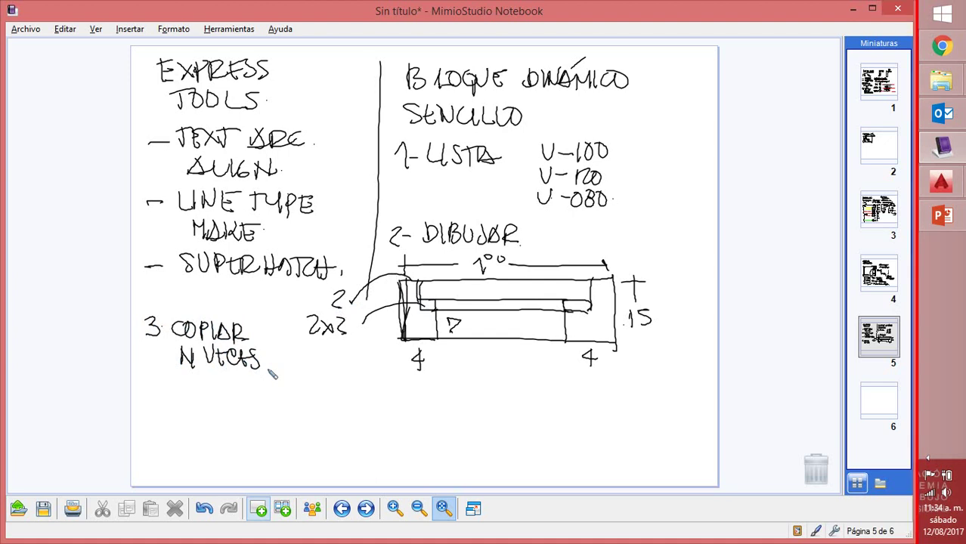
mouse_move(154, 383)
mouse_down()
mouse_move(168, 394)
mouse_move(159, 404)
mouse_up()
mouse_move(168, 395)
mouse_down()
mouse_move(191, 387)
mouse_move(197, 404)
mouse_move(228, 389)
mouse_up()
mouse_move(218, 389)
mouse_down()
mouse_move(218, 407)
mouse_move(227, 407)
mouse_up()
mouse_move(226, 388)
mouse_down()
mouse_move(261, 394)
mouse_move(257, 412)
mouse_move(293, 408)
mouse_up()
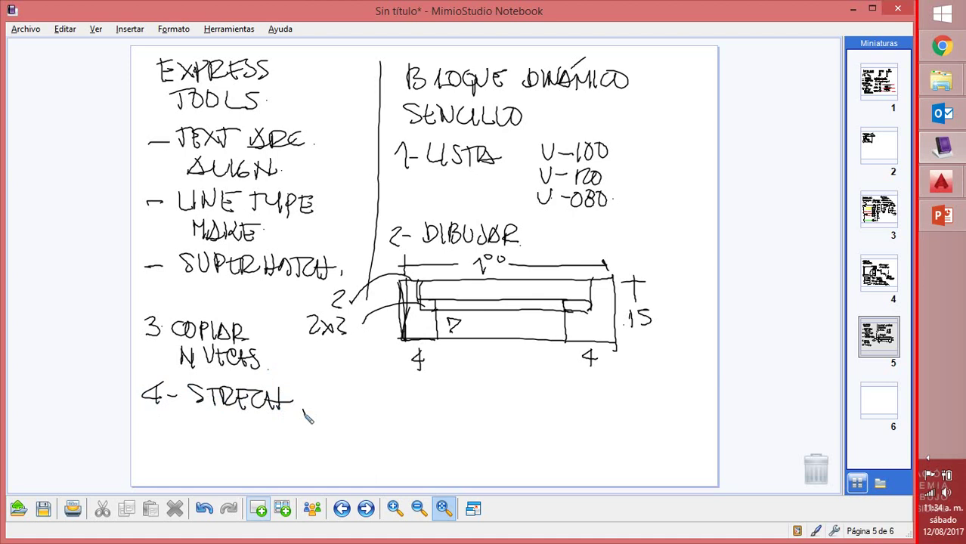
Write step 5- BLOQUES and a sixth step for inserting
click(303, 412)
drag(161, 423, 156, 446)
mouse_move(170, 436)
mouse_down()
mouse_move(202, 446)
mouse_move(245, 432)
mouse_move(250, 445)
mouse_move(272, 446)
mouse_up()
drag(275, 432, 292, 451)
mouse_move(165, 455)
mouse_down()
mouse_move(155, 468)
mouse_move(207, 471)
mouse_up()
mouse_move(215, 459)
mouse_down()
mouse_move(216, 471)
mouse_move(236, 461)
mouse_move(231, 474)
mouse_move(298, 472)
mouse_move(307, 457)
mouse_move(320, 457)
mouse_move(325, 476)
mouse_up()
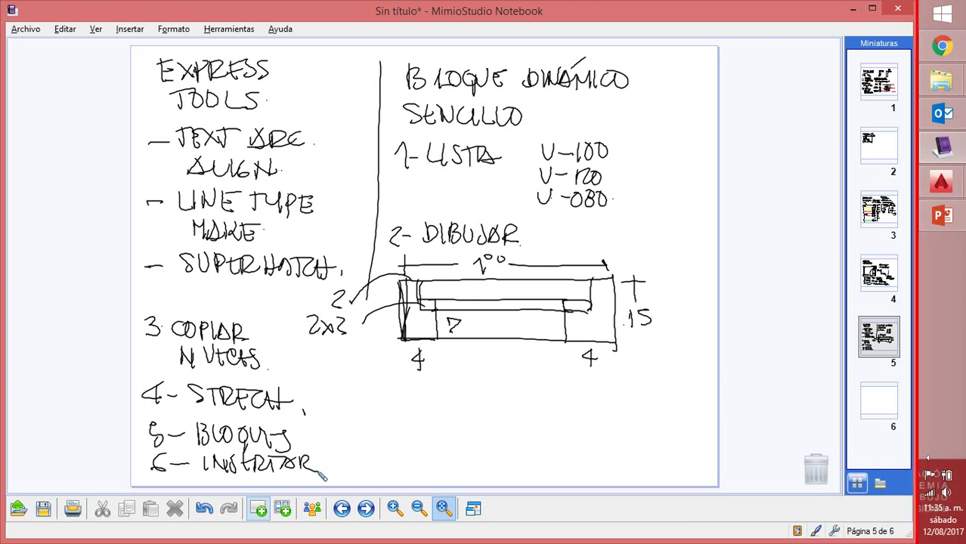
Underline the 15 height dimension and add small marks beside it
mouse_move(624, 331)
mouse_down()
mouse_move(651, 333)
mouse_move(643, 382)
mouse_move(659, 382)
mouse_up()
click(651, 396)
click(653, 409)
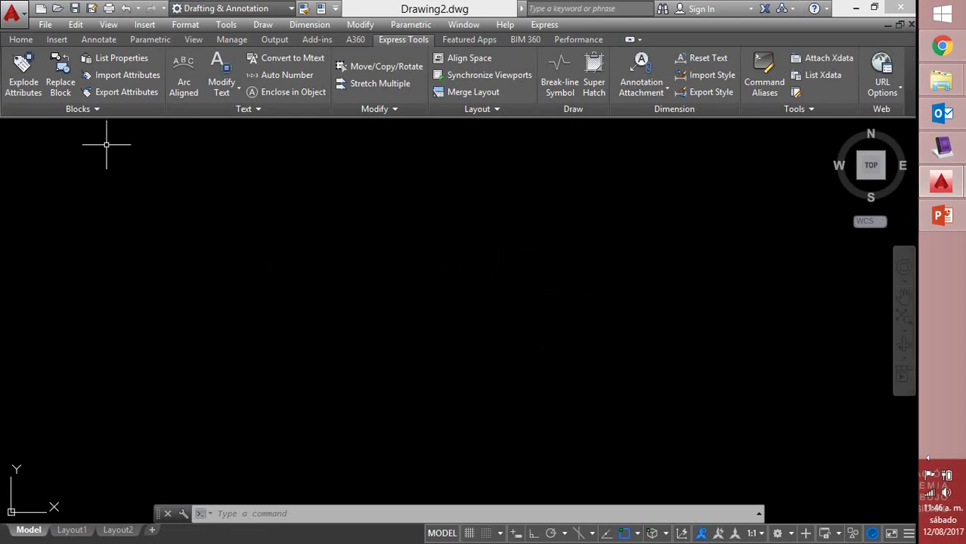
Start a polyline with Ortho on and draw the 0.15 vertical first side
click(20, 40)
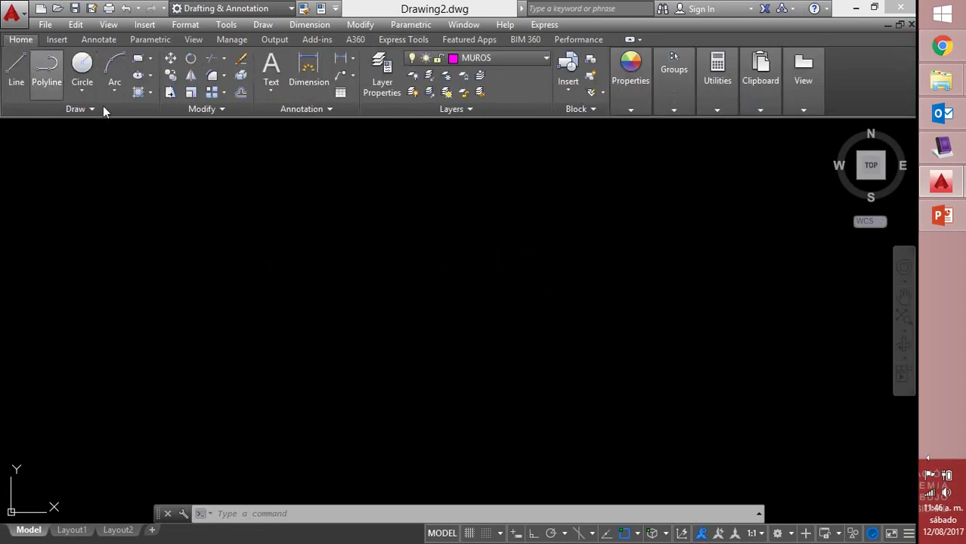
click(47, 66)
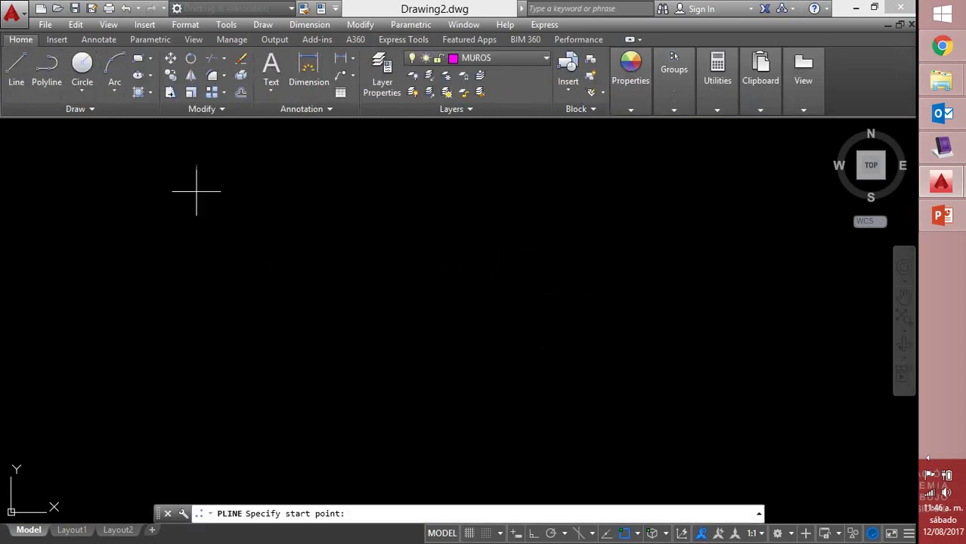
click(232, 248)
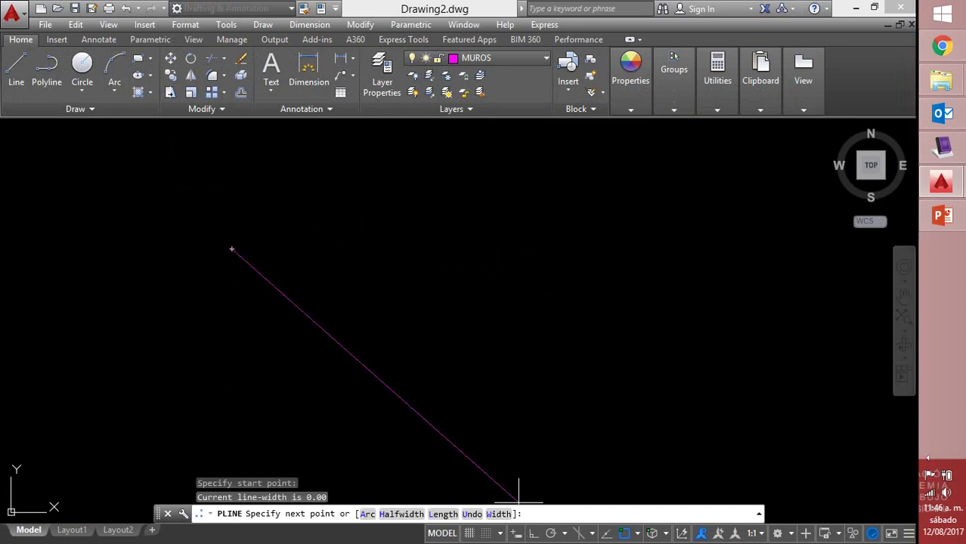
key(F8)
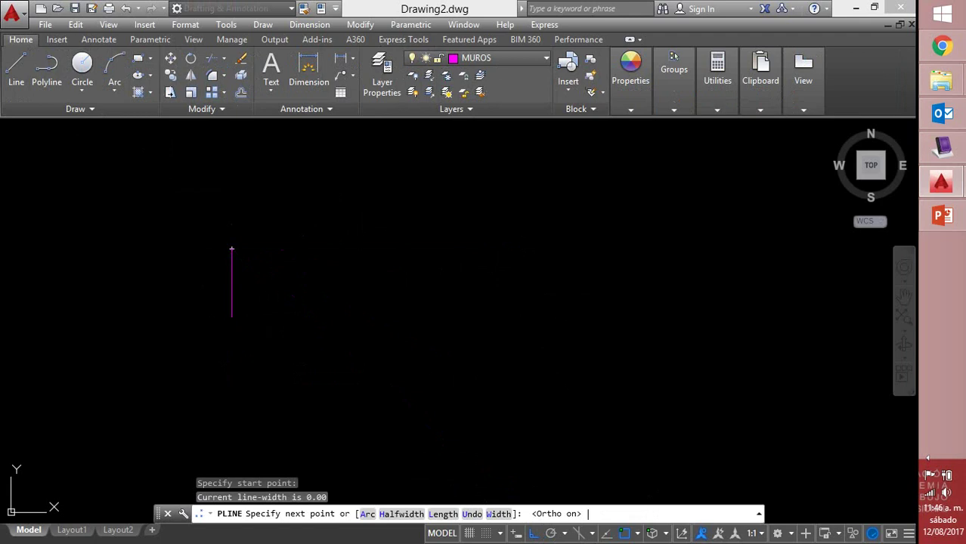
text(.15)
key(Return)
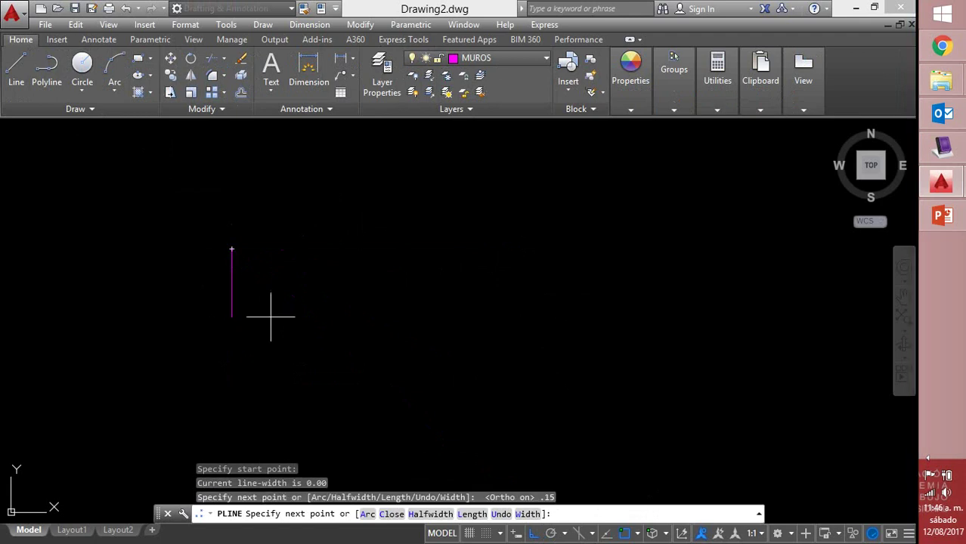
scroll(174, 172, up, 1)
scroll(174, 173, up, 2)
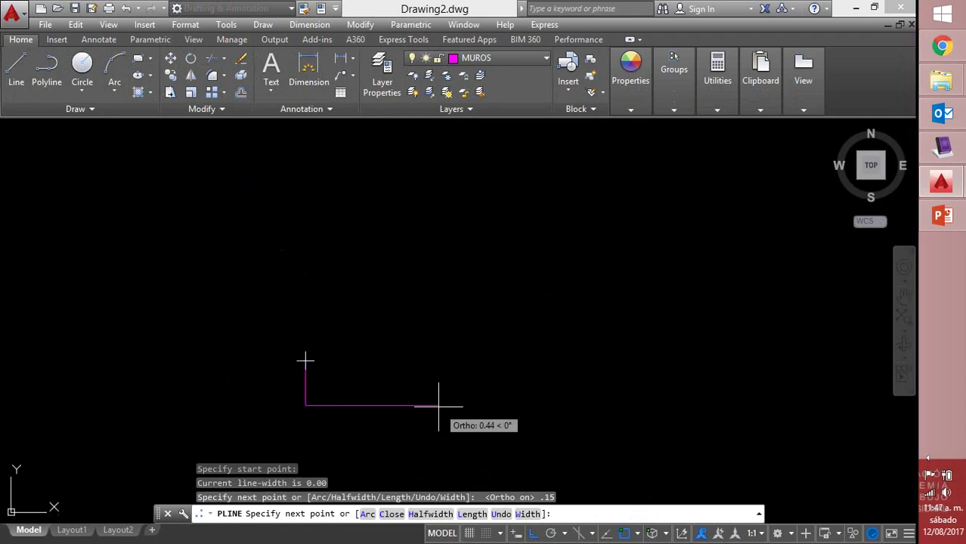
Add the 0.04, 0.07 and 0.02 sides and close the profile outline
text(.04)
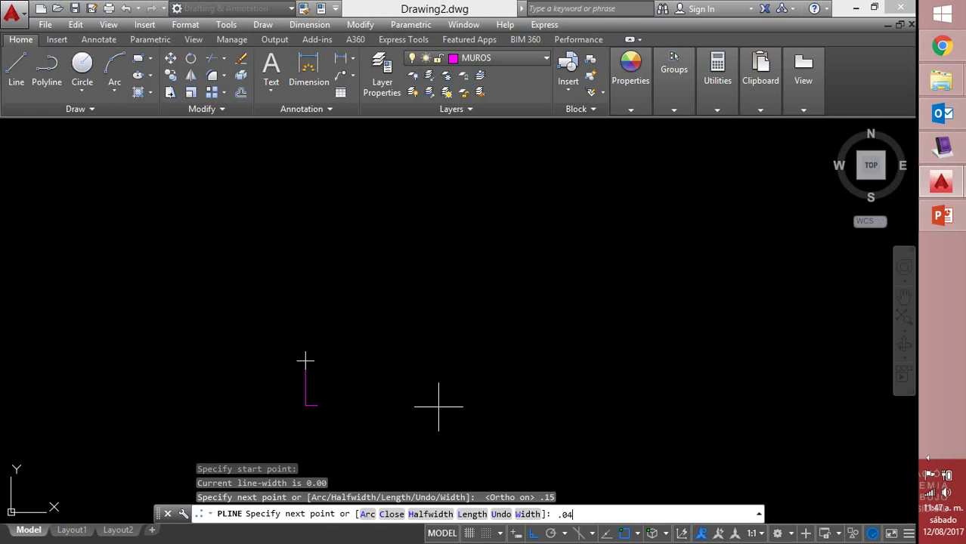
key(Return)
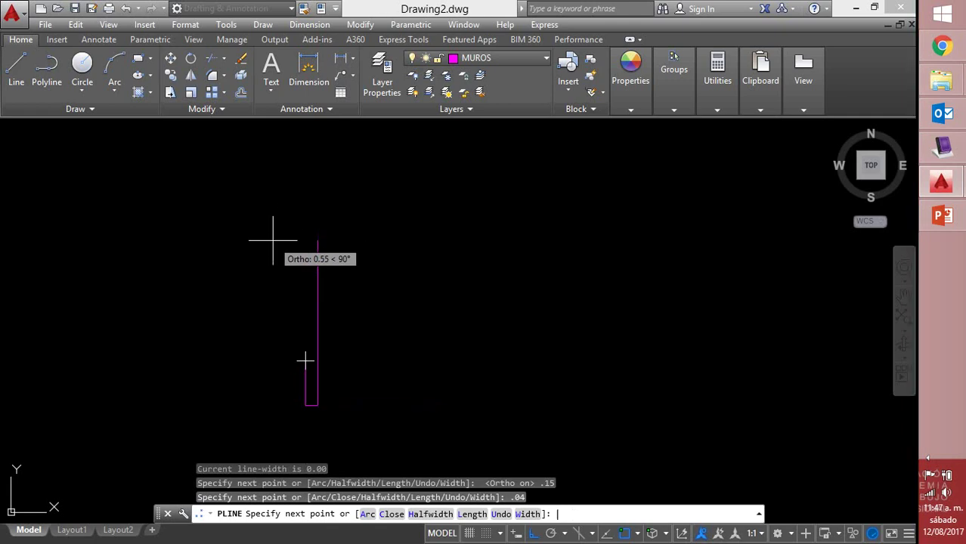
text(.07)
key(Return)
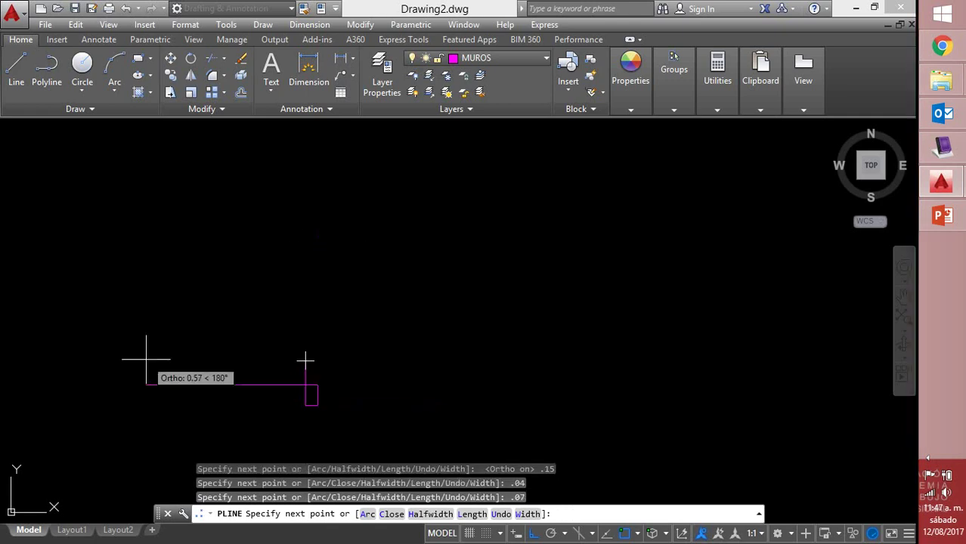
text(.02)
key(Return)
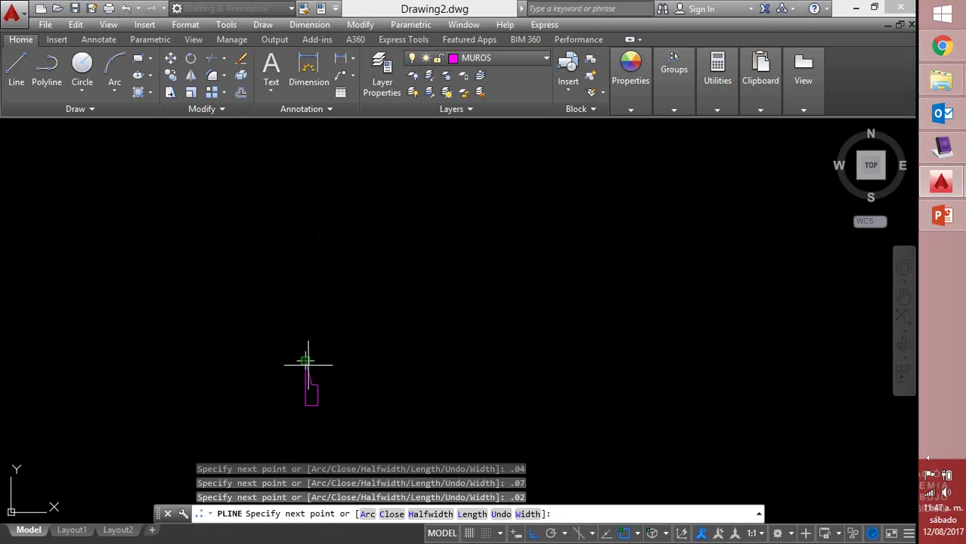
click(313, 362)
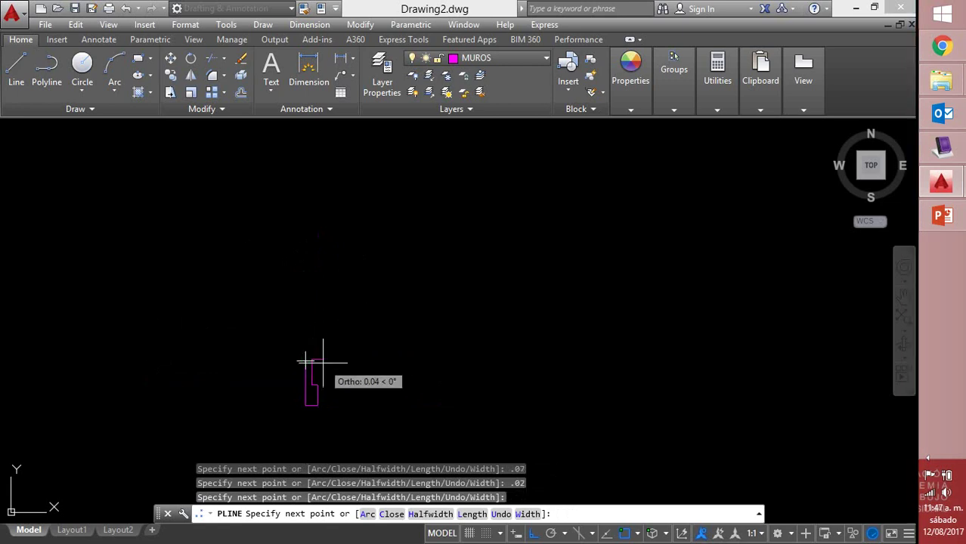
text(c)
key(Return)
scroll(326, 391, up, 4)
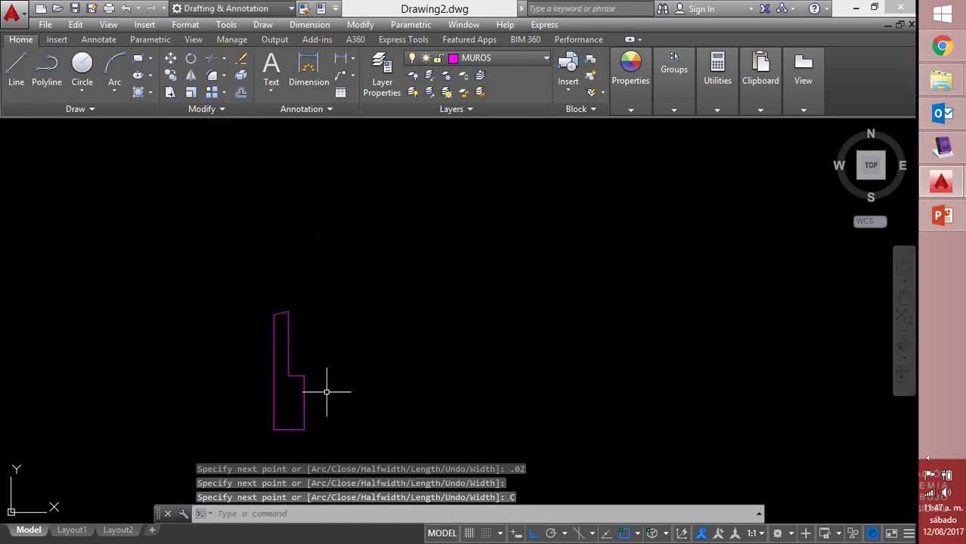
scroll(326, 391, up, 2)
middle_drag(319, 382, 293, 308)
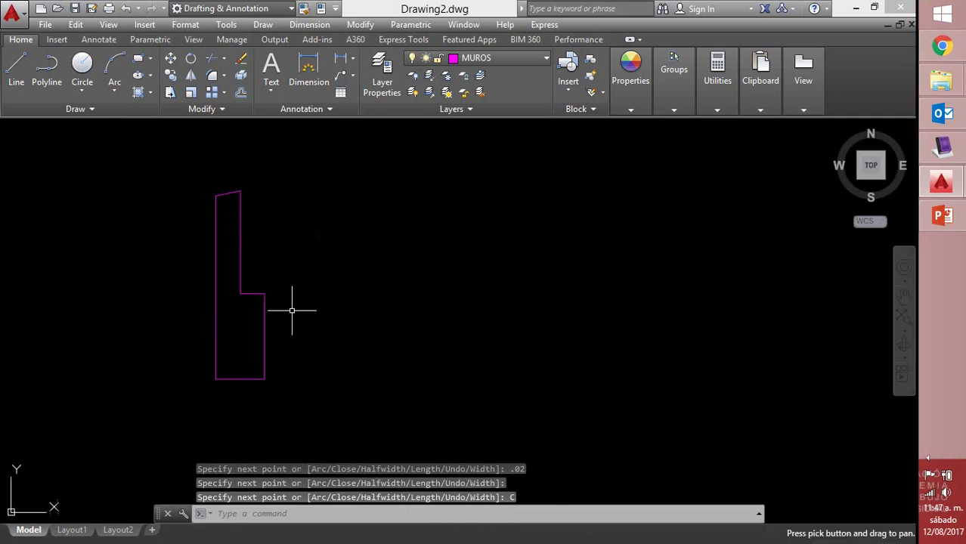
Adjust the profile's top-right corner using its grip
click(240, 225)
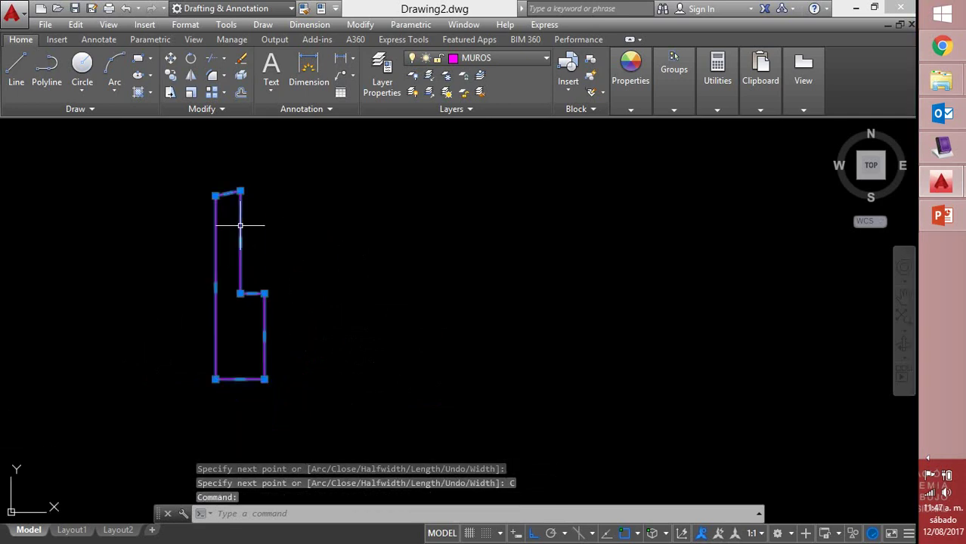
click(239, 191)
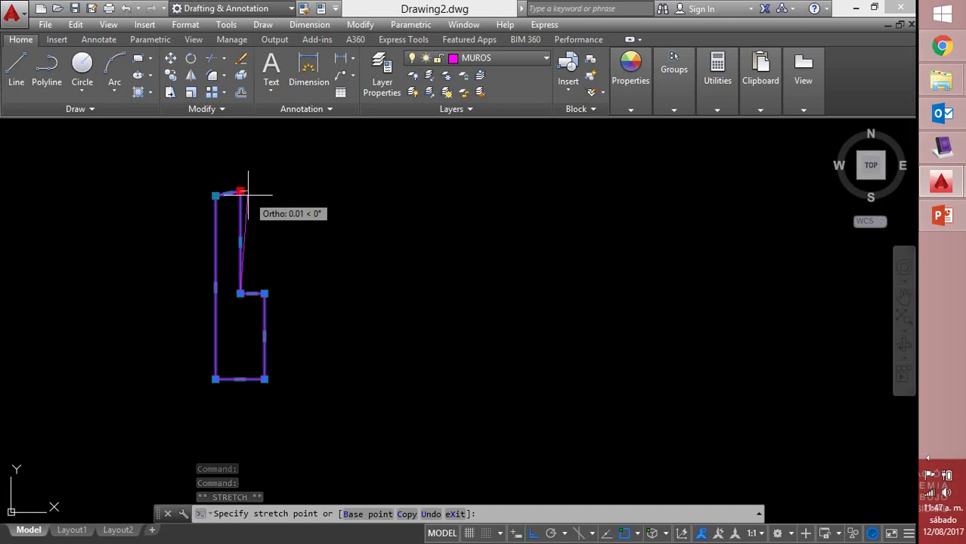
click(240, 195)
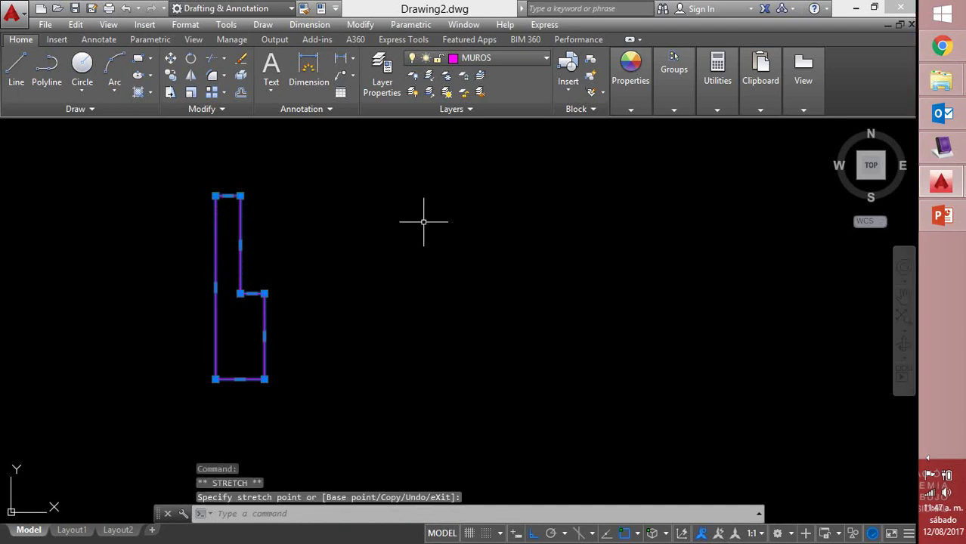
key(Escape)
middle_drag(402, 238, 349, 265)
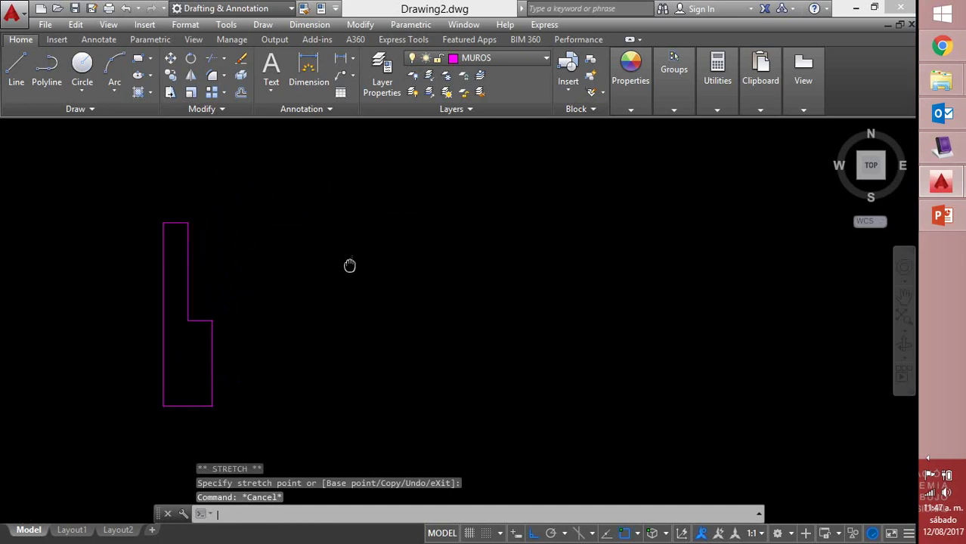
Draw a short polyline rising 0.02 from the inner corner to box off the notch square
text(PL)
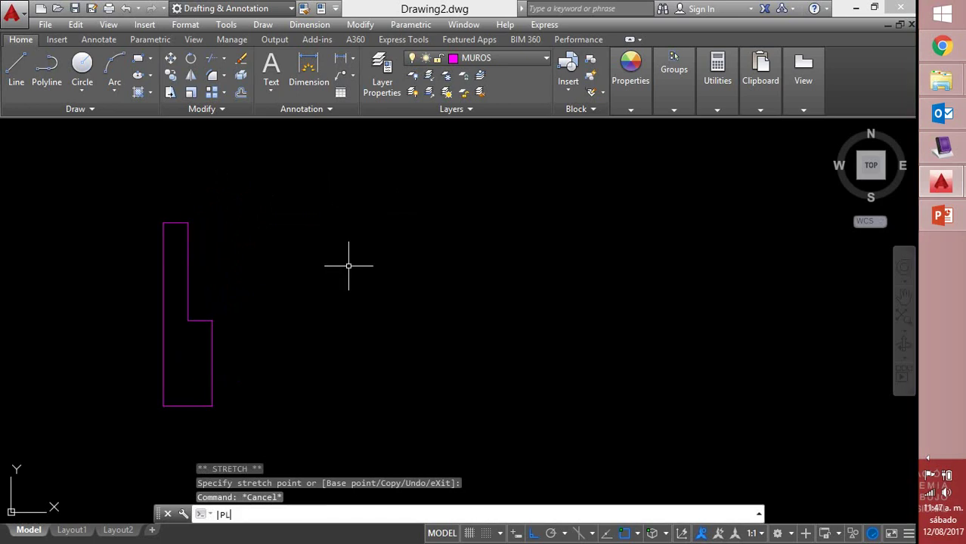
key(Return)
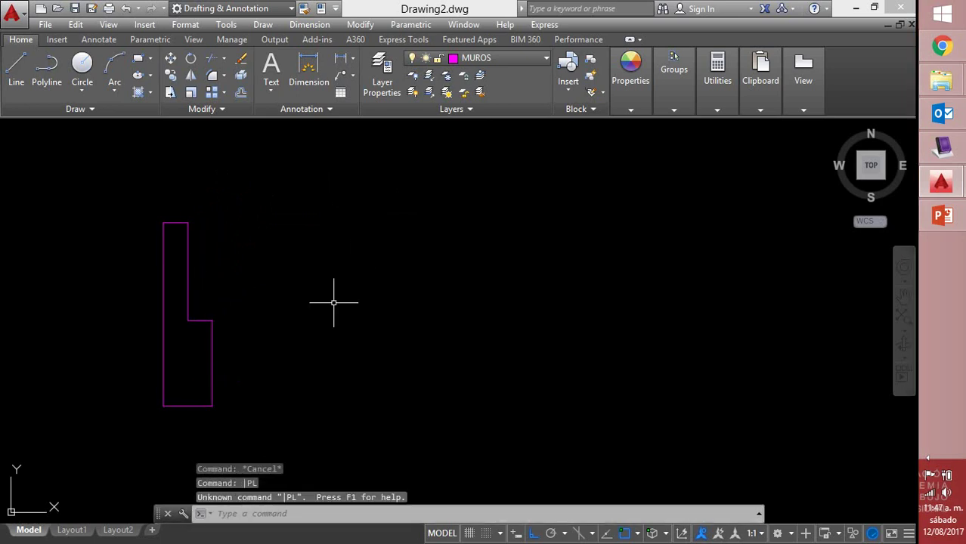
text(PL)
key(Return)
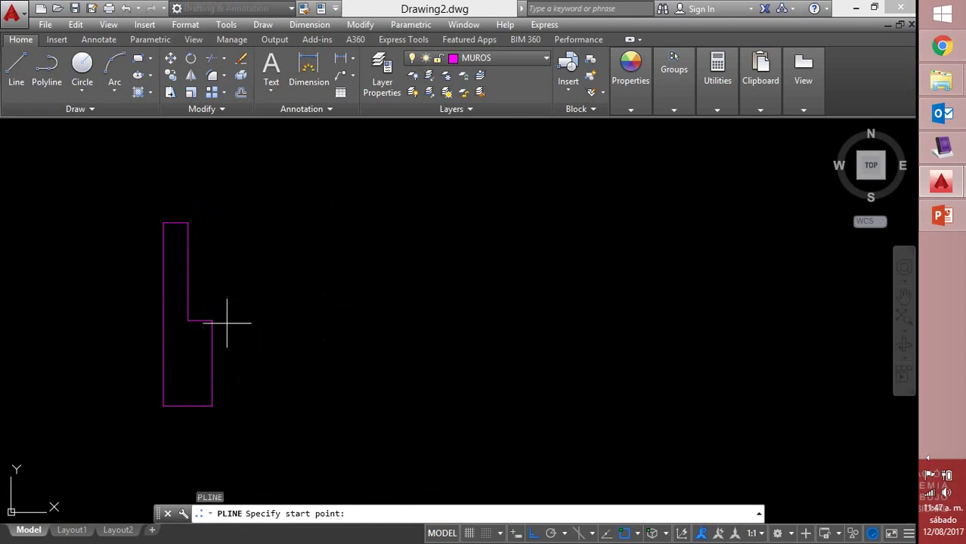
click(216, 325)
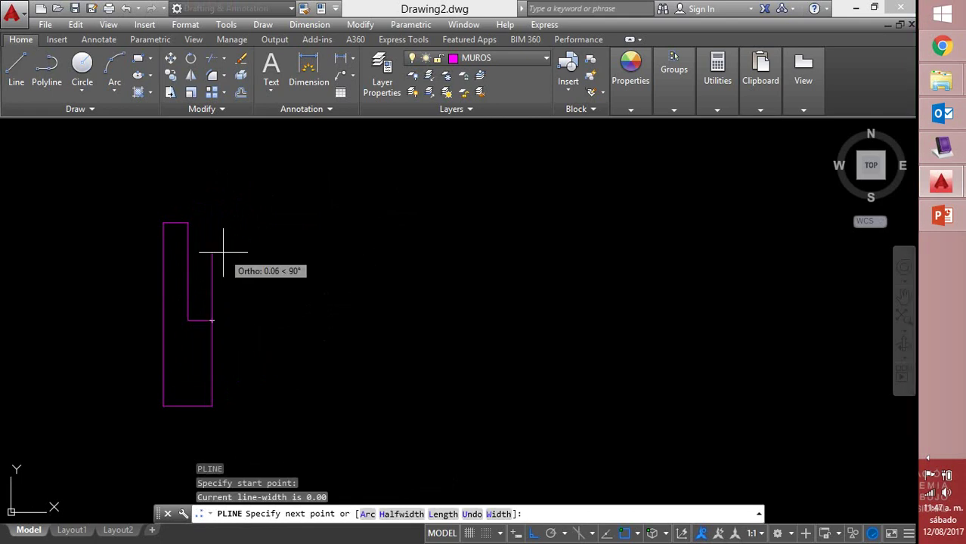
text(.02)
key(Return)
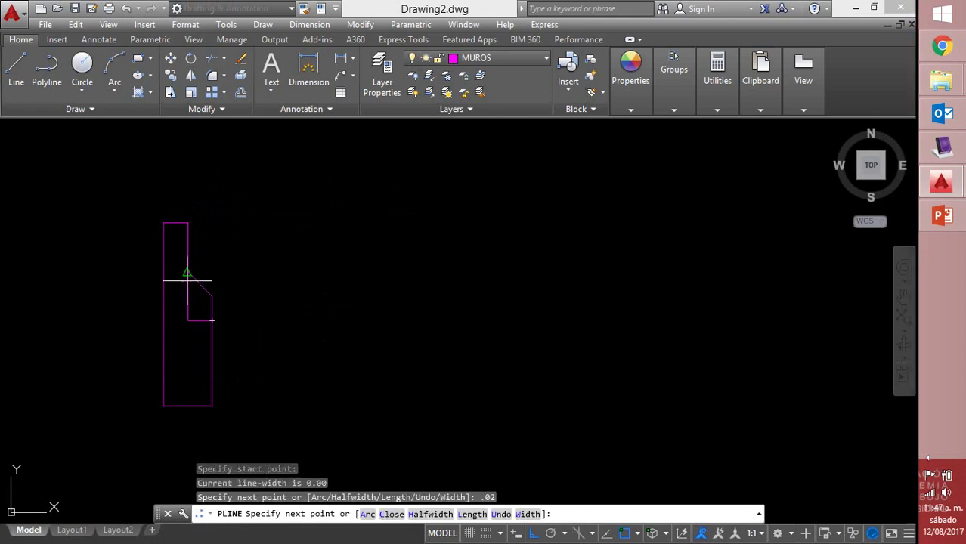
click(187, 296)
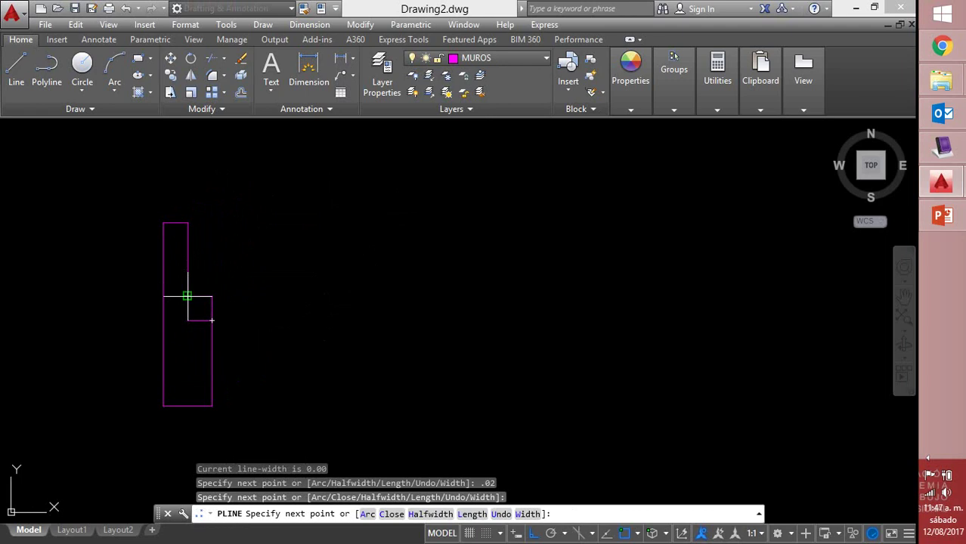
key(Return)
scroll(403, 291, down, 2)
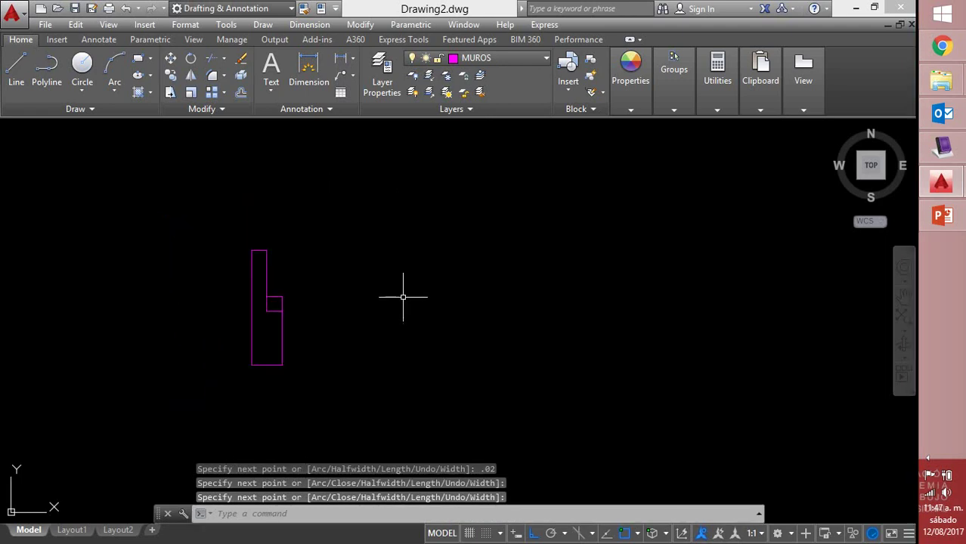
middle_drag(387, 298, 248, 300)
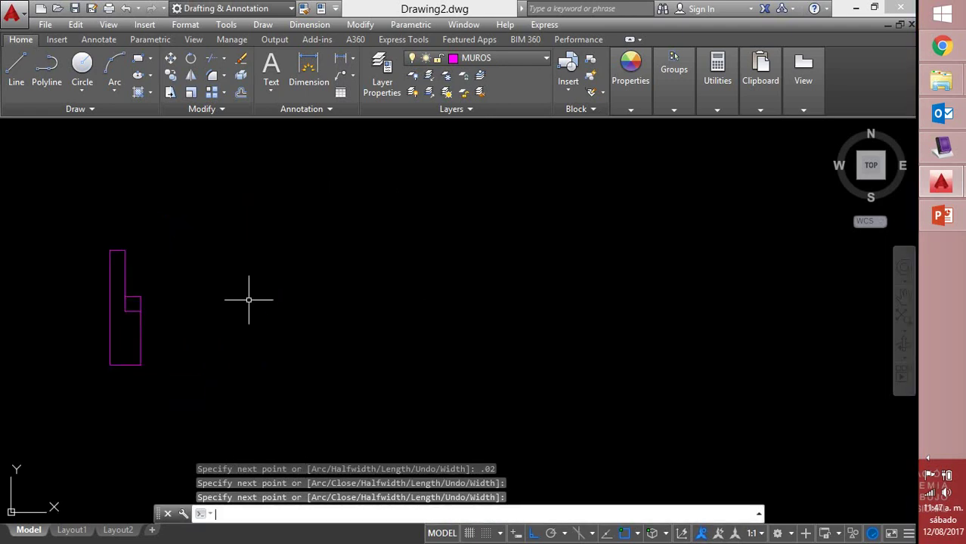
text(o)
key(Return)
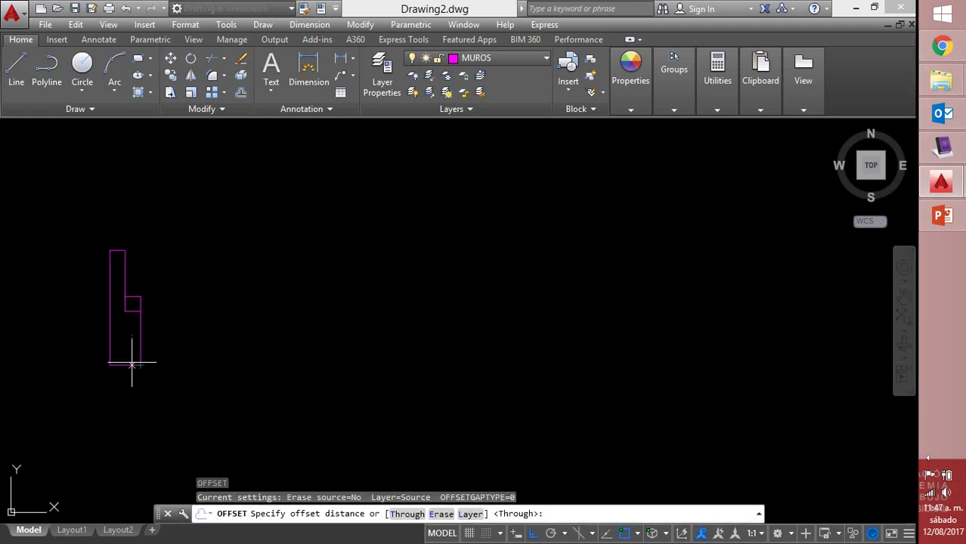
Draw a 0.92-long horizontal base line right from the profile's bottom corner
click(141, 365)
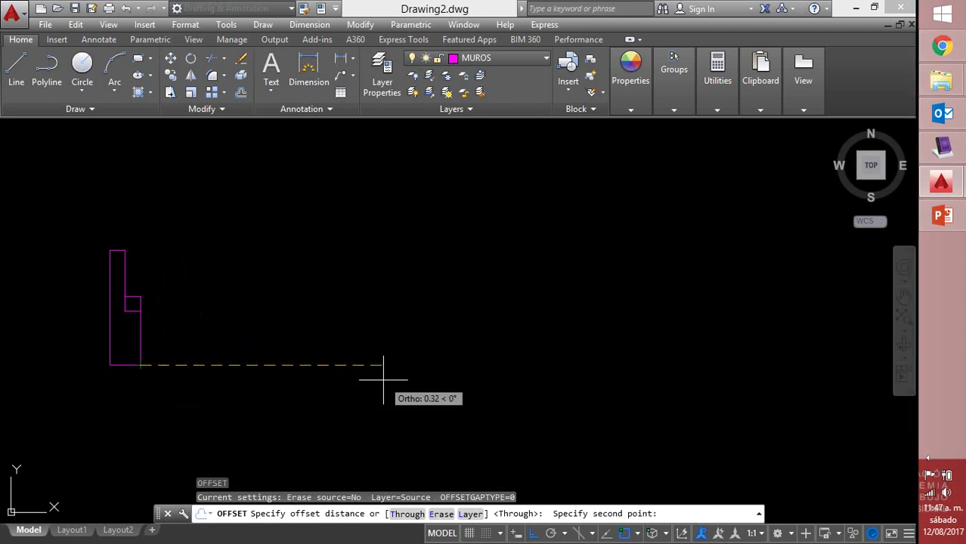
text(.92)
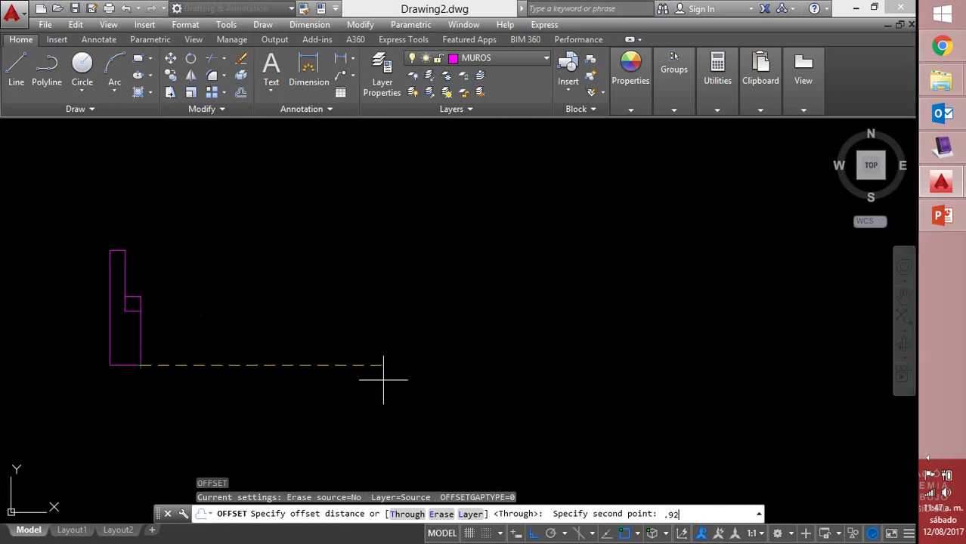
key(Return)
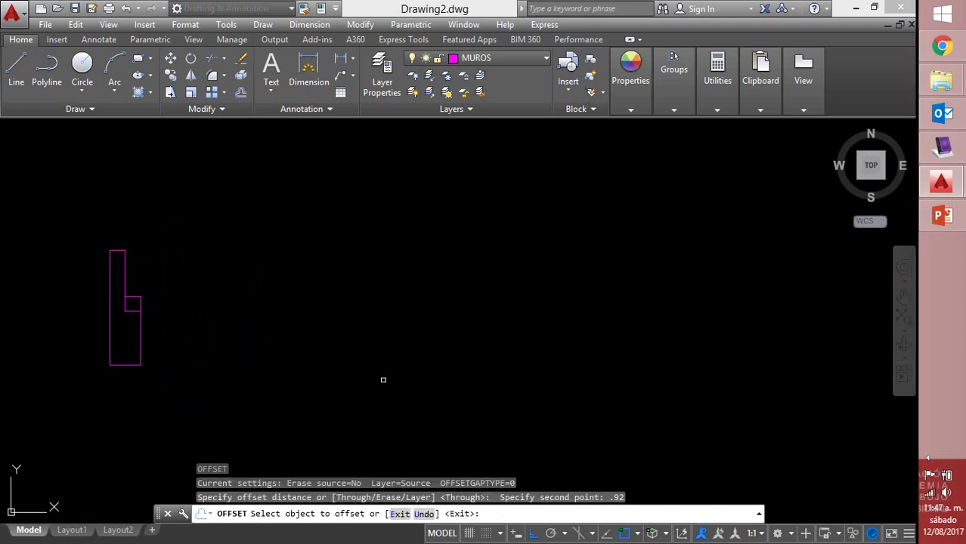
key(Escape)
text(L)
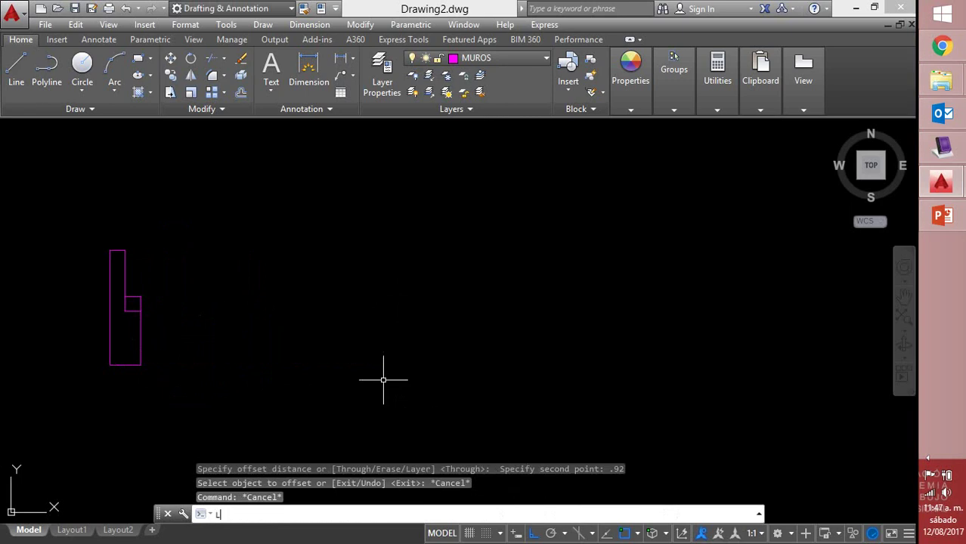
key(Return)
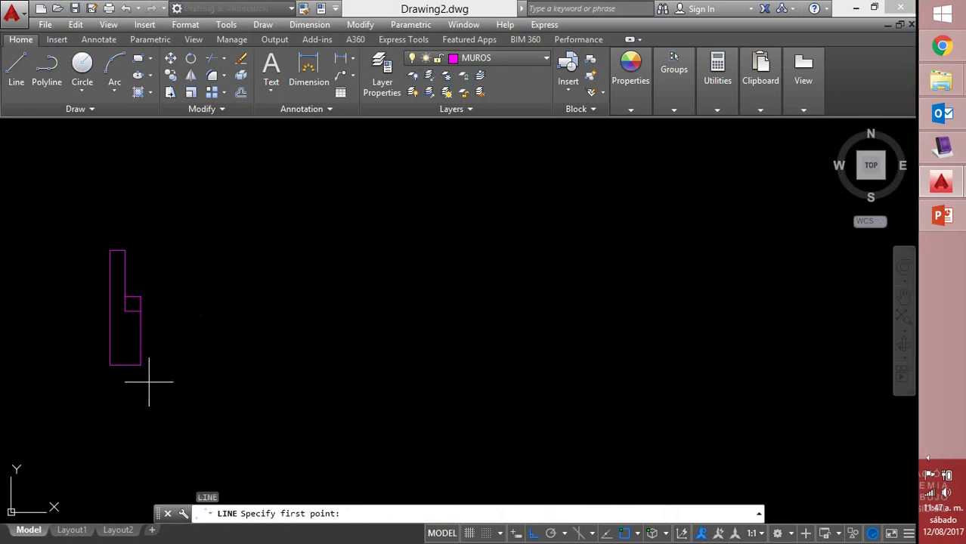
click(139, 363)
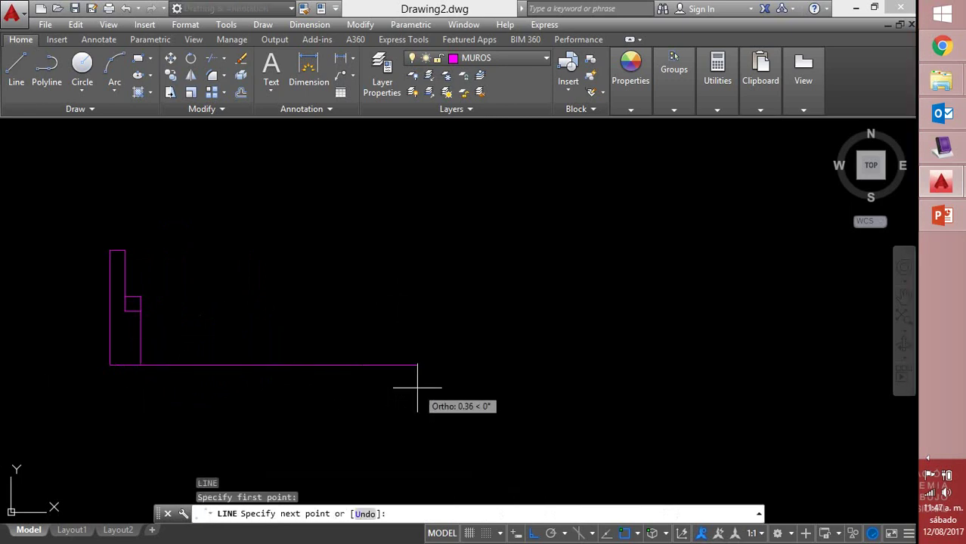
text(.92)
key(Return)
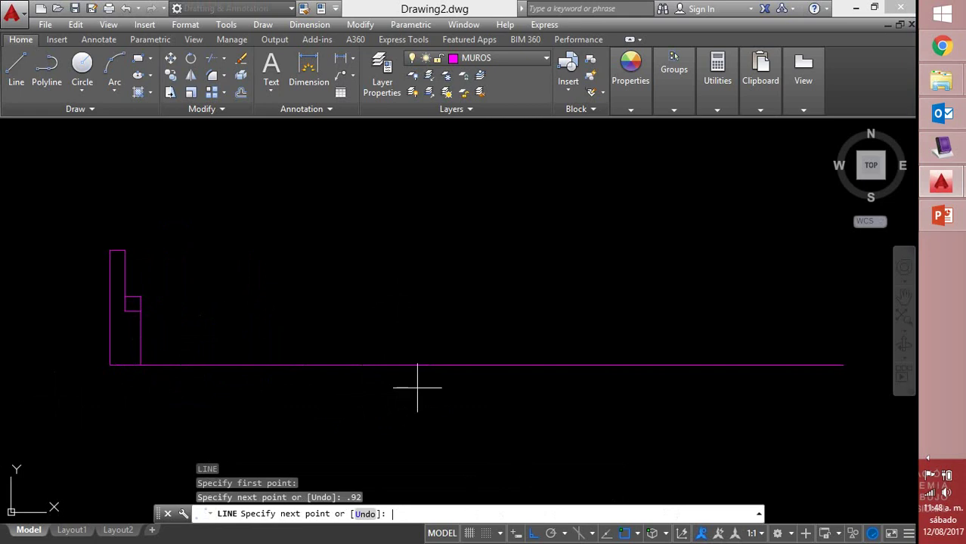
key(Return)
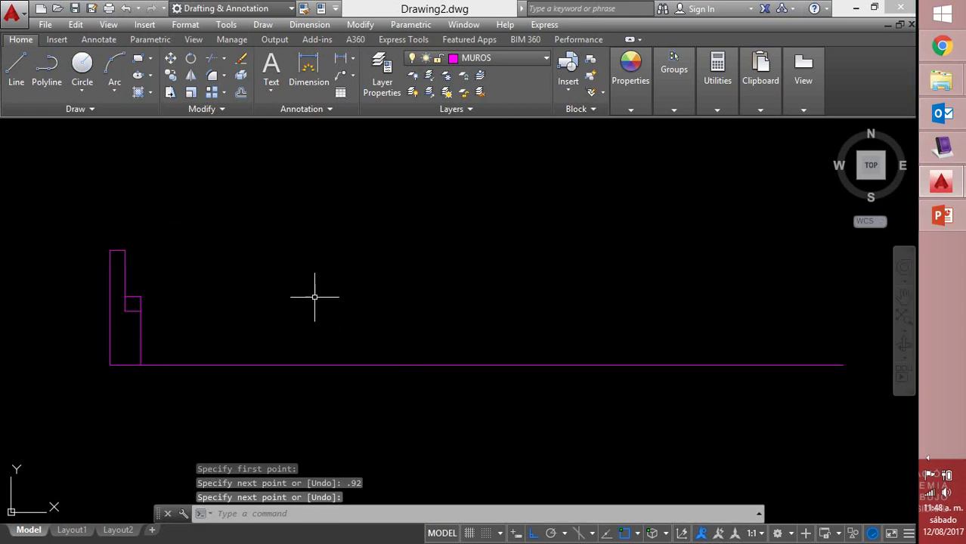
text(mi)
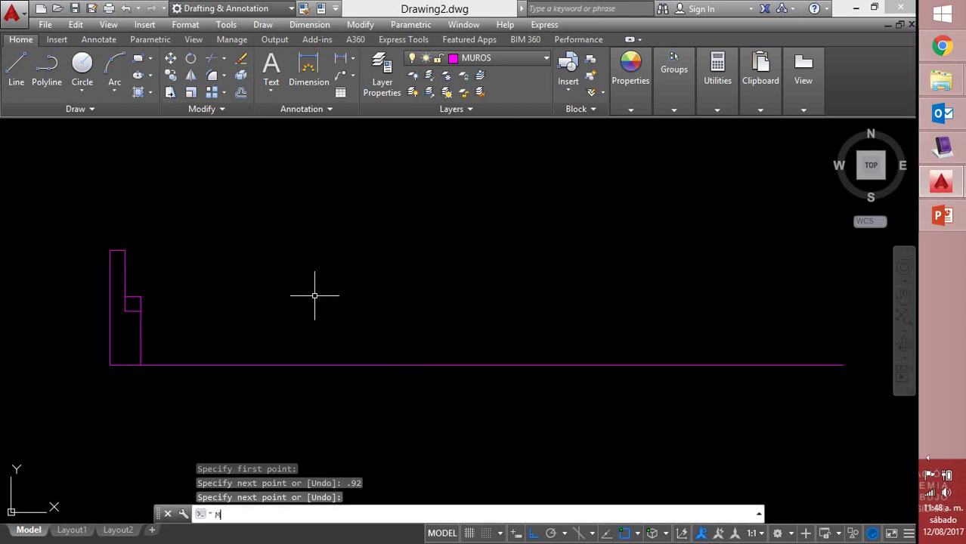
key(Return)
Mirror the stepped profile about a vertical axis at the base line's midpoint, keeping the original
click(87, 198)
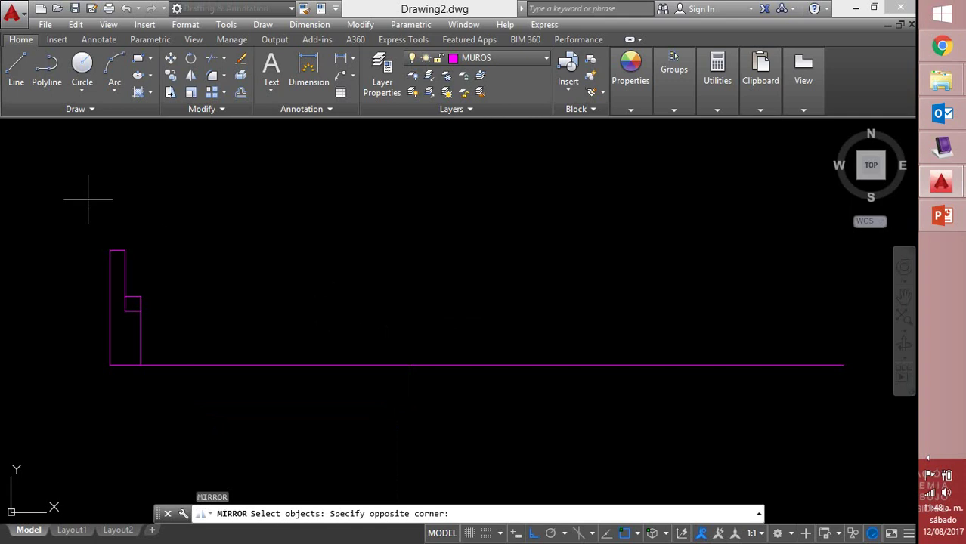
click(211, 427)
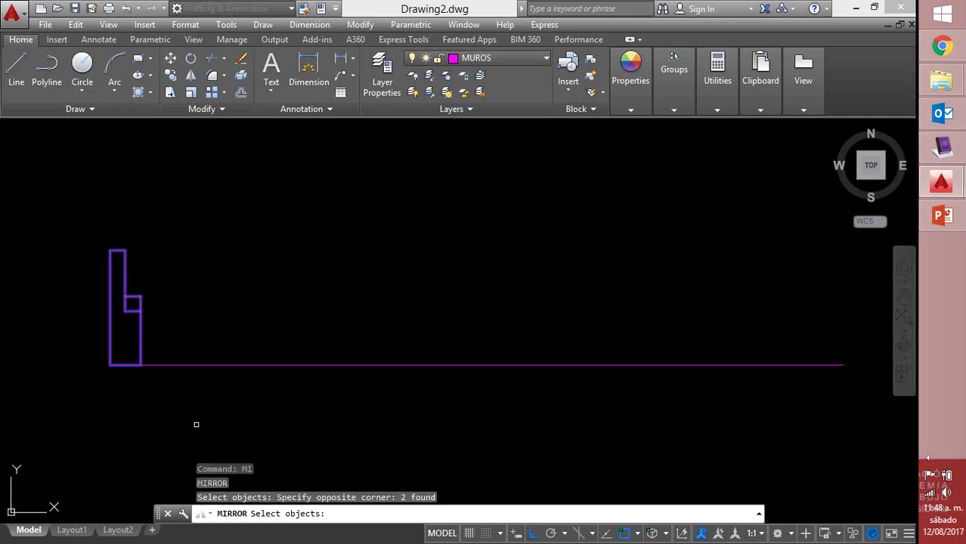
key(Return)
click(486, 366)
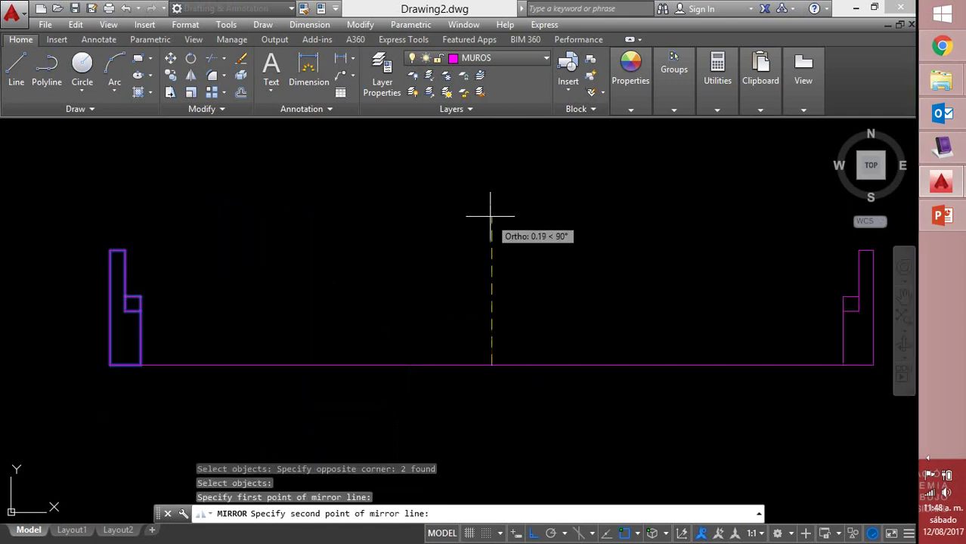
click(491, 212)
right_click(491, 215)
click(529, 224)
middle_drag(541, 260, 494, 263)
text(l)
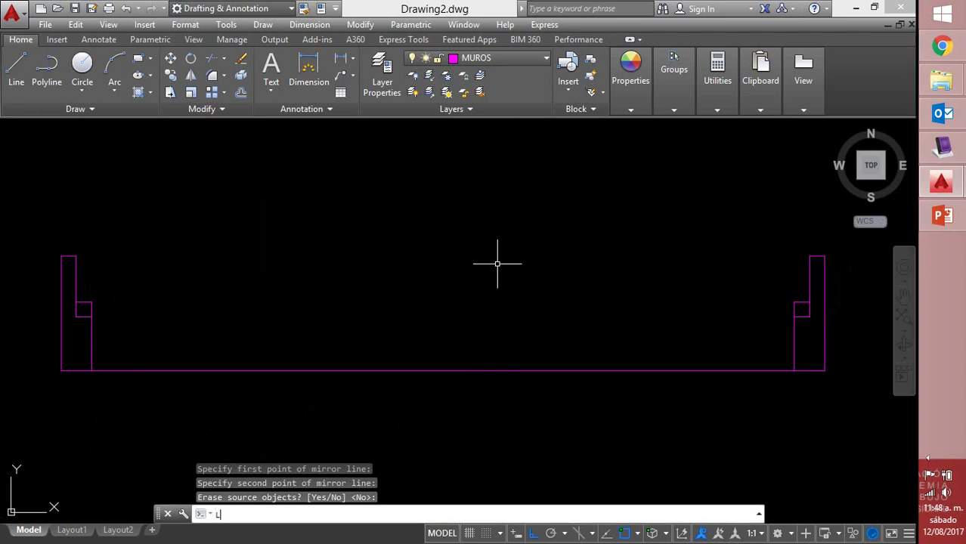
key(Return)
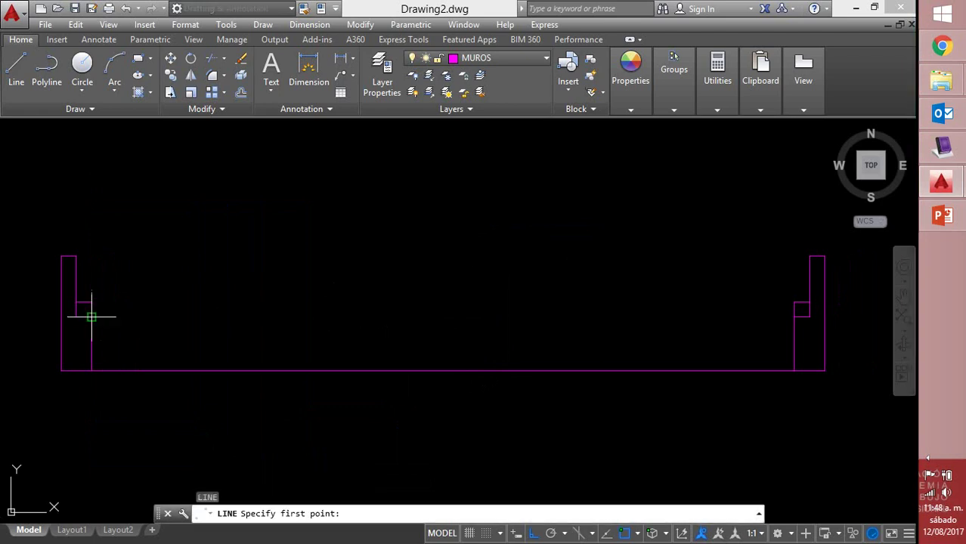
Draw three horizontal lines joining the profiles' inner step, step-top and top corners
click(92, 316)
click(793, 317)
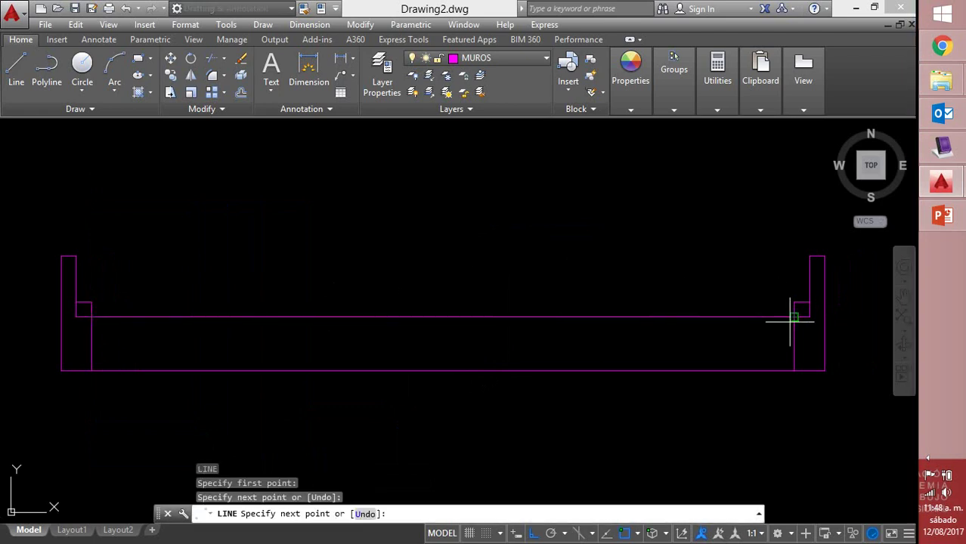
key(Return)
key(Return)
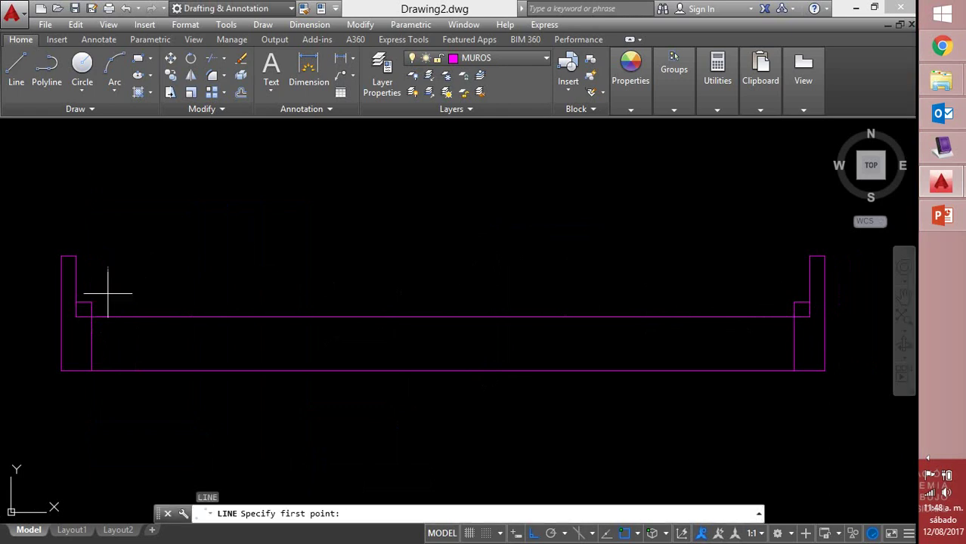
click(92, 301)
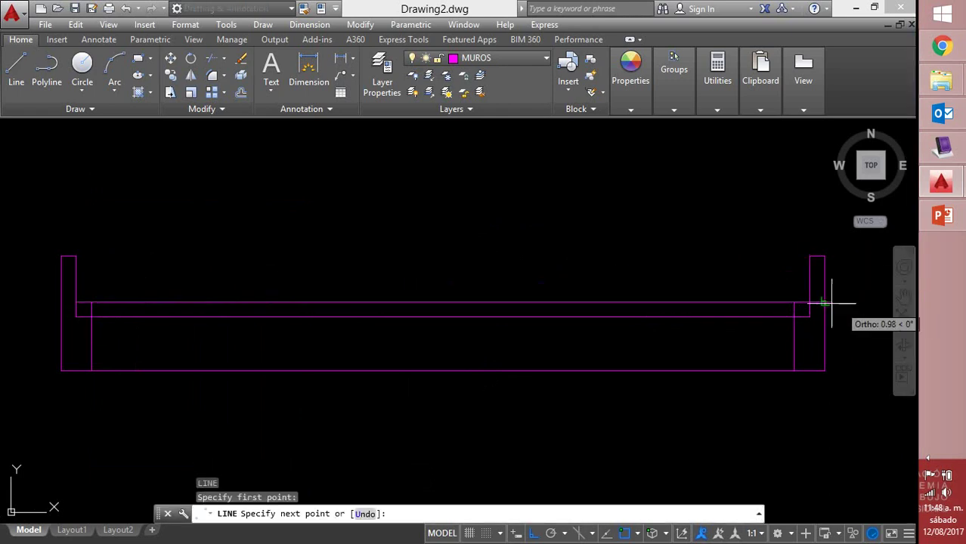
click(793, 302)
key(Return)
key(Return)
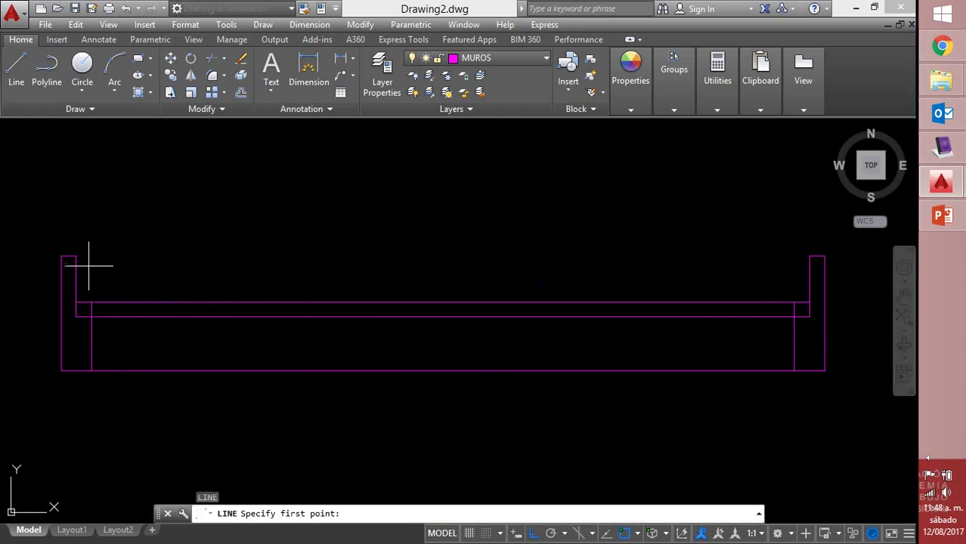
click(83, 257)
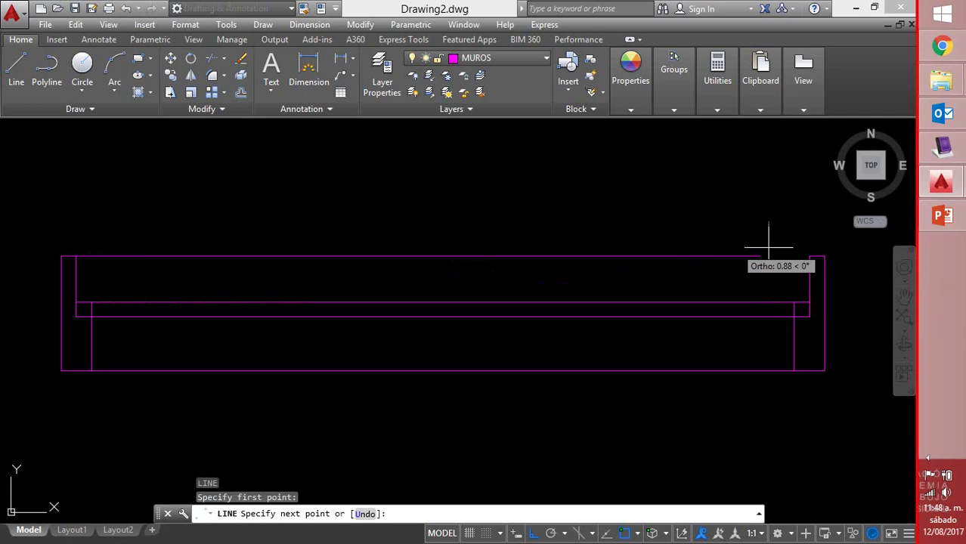
click(806, 258)
key(Return)
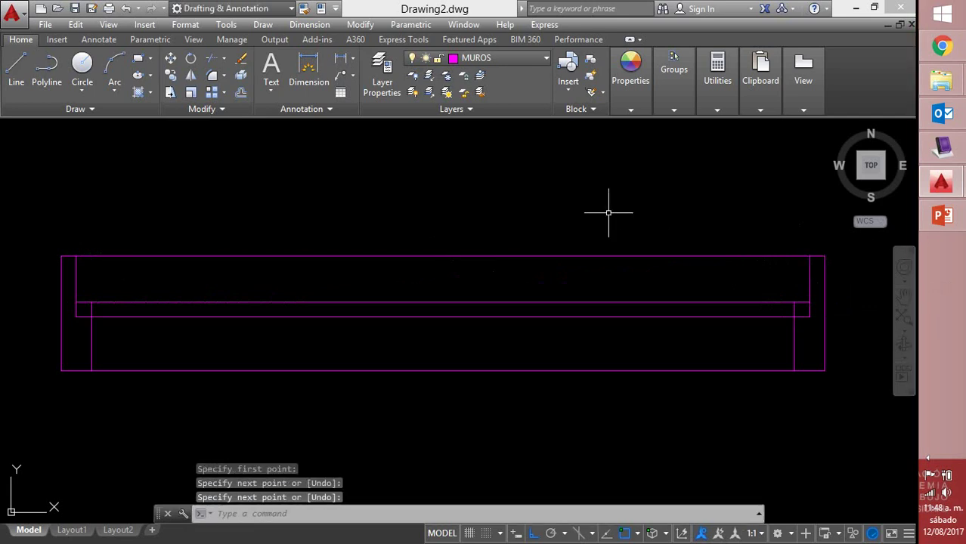
Set both wall profiles' colour to green
click(54, 230)
click(125, 388)
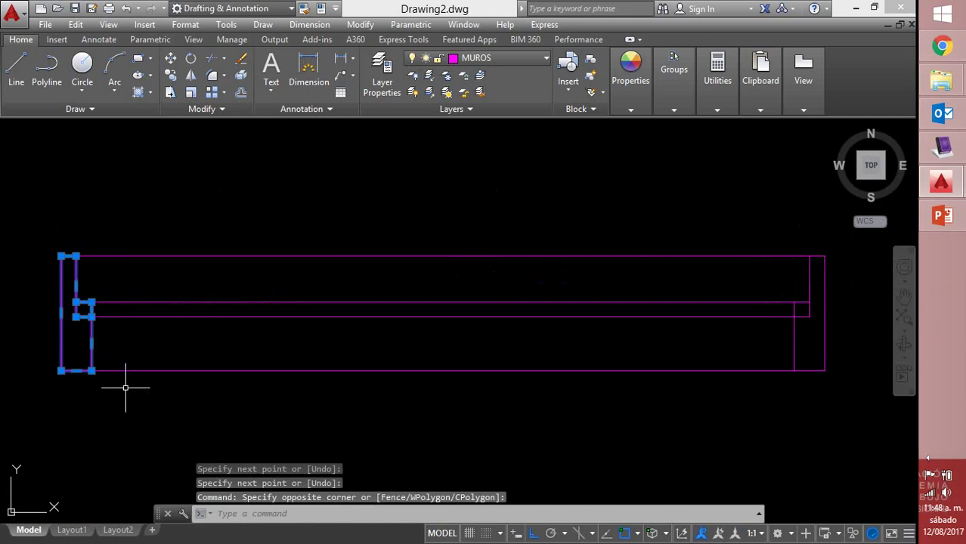
click(778, 234)
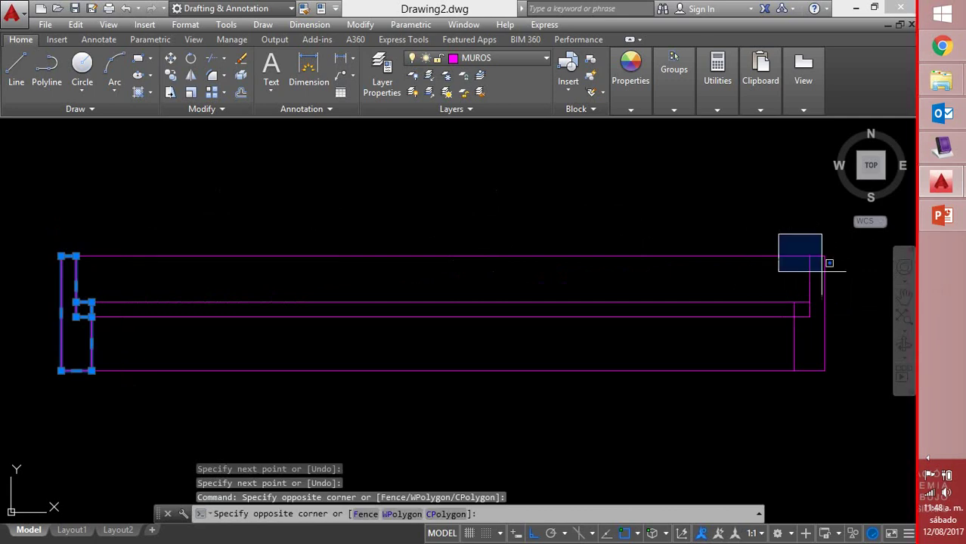
click(837, 422)
click(632, 110)
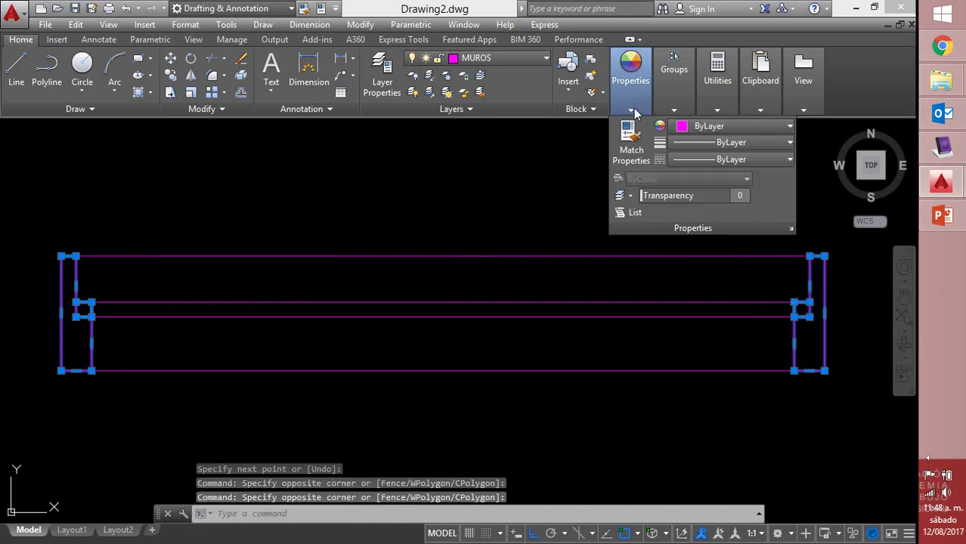
click(695, 126)
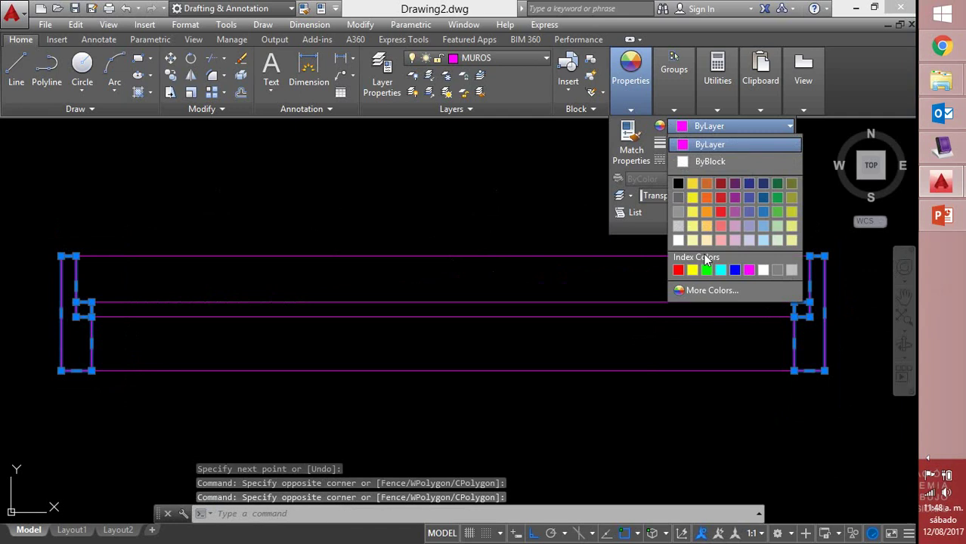
click(707, 270)
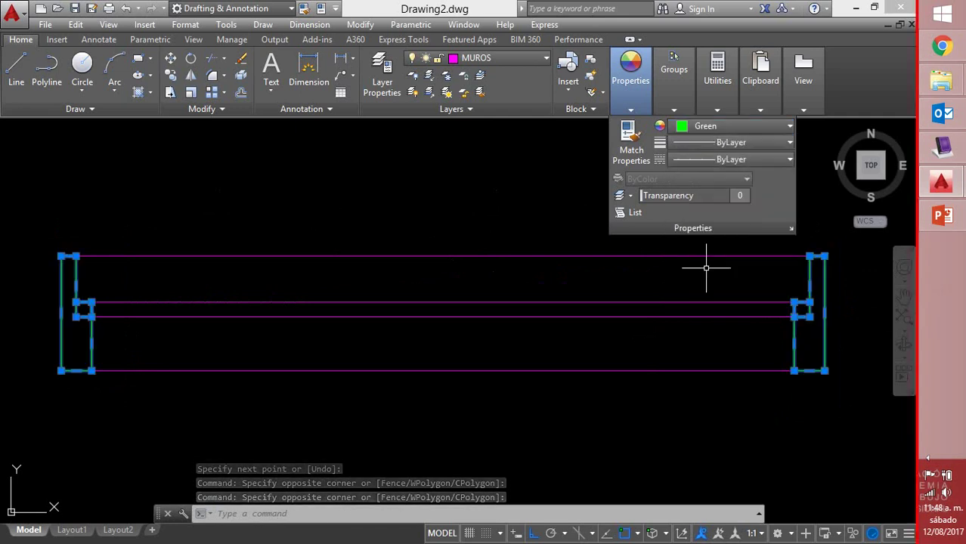
key(Escape)
Set the three horizontal frame lines' colour to yellow
click(569, 222)
click(534, 281)
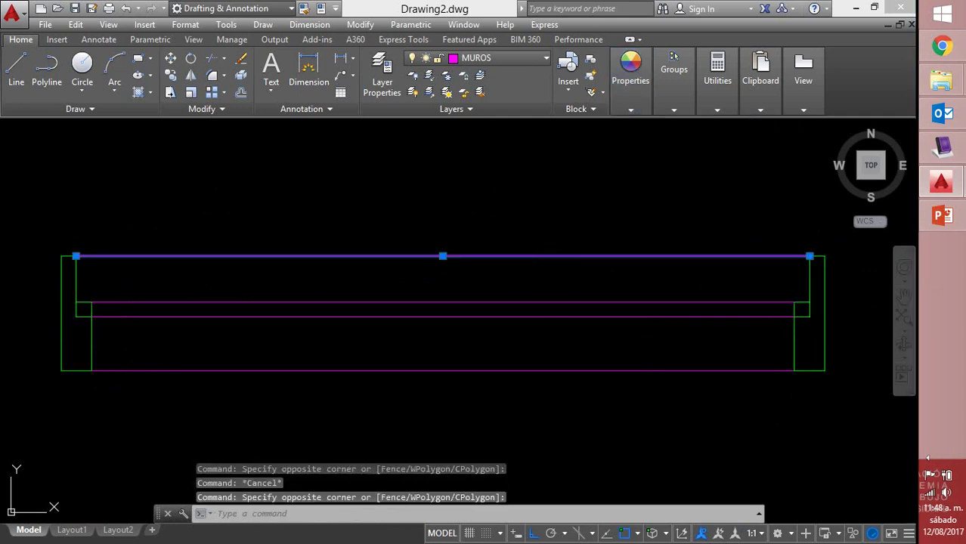
click(531, 302)
click(506, 361)
click(484, 390)
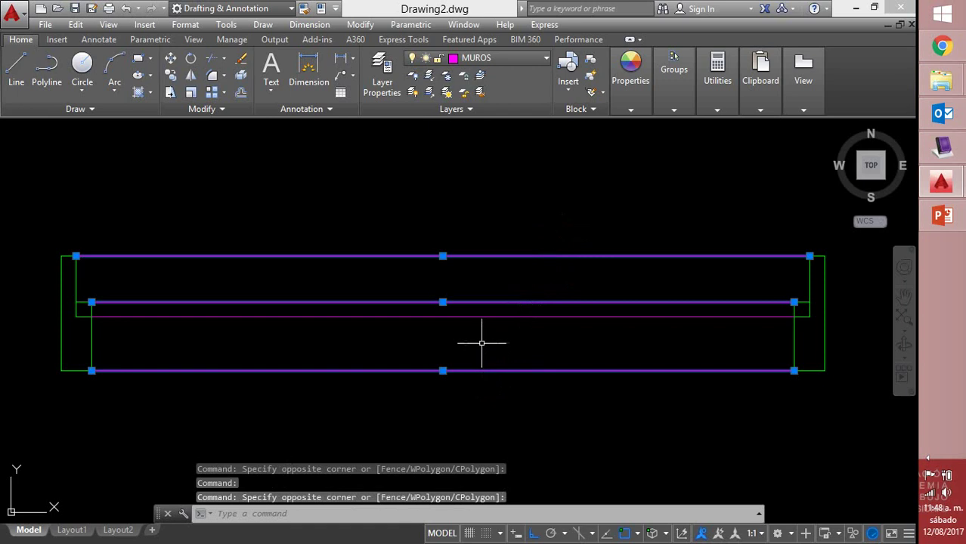
click(633, 109)
click(725, 126)
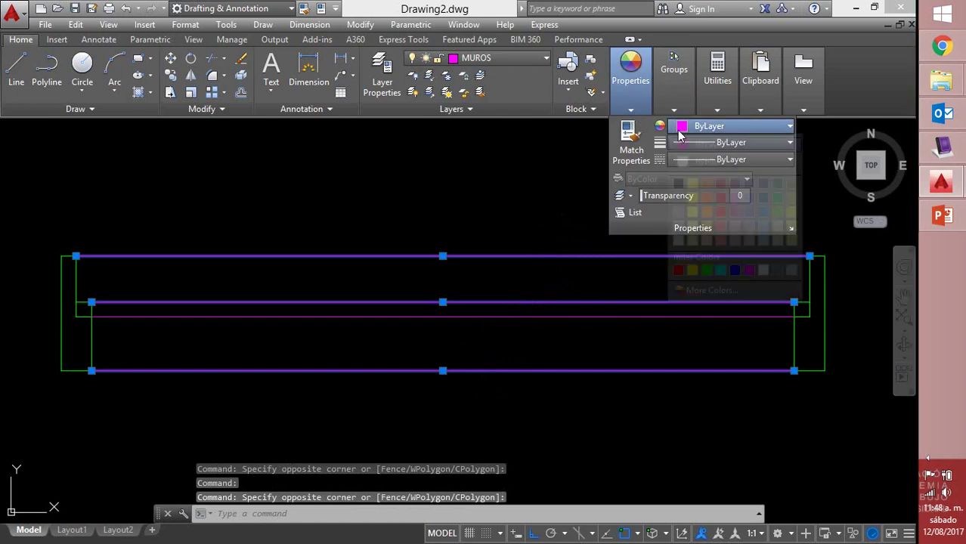
click(692, 198)
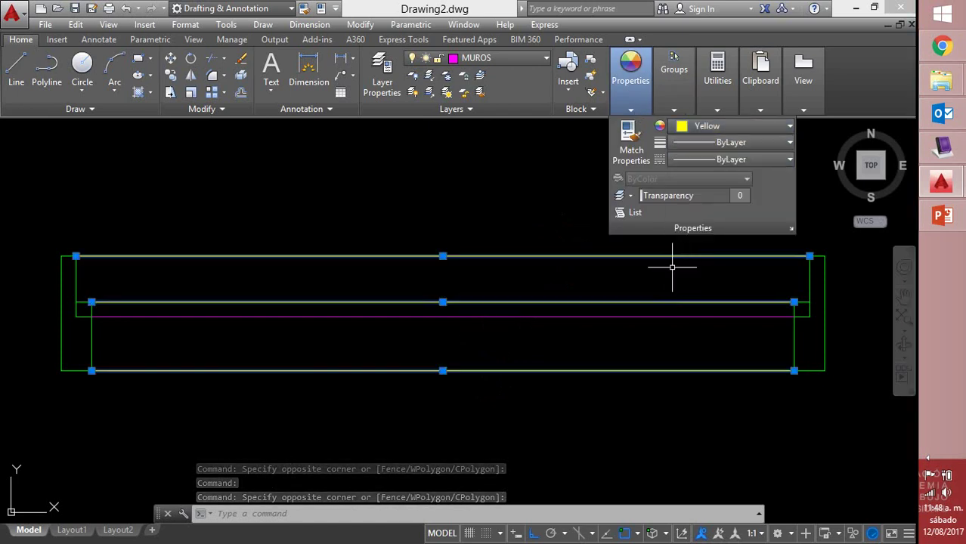
key(Escape)
Set the remaining magenta inner line's colour to red
click(561, 316)
click(557, 320)
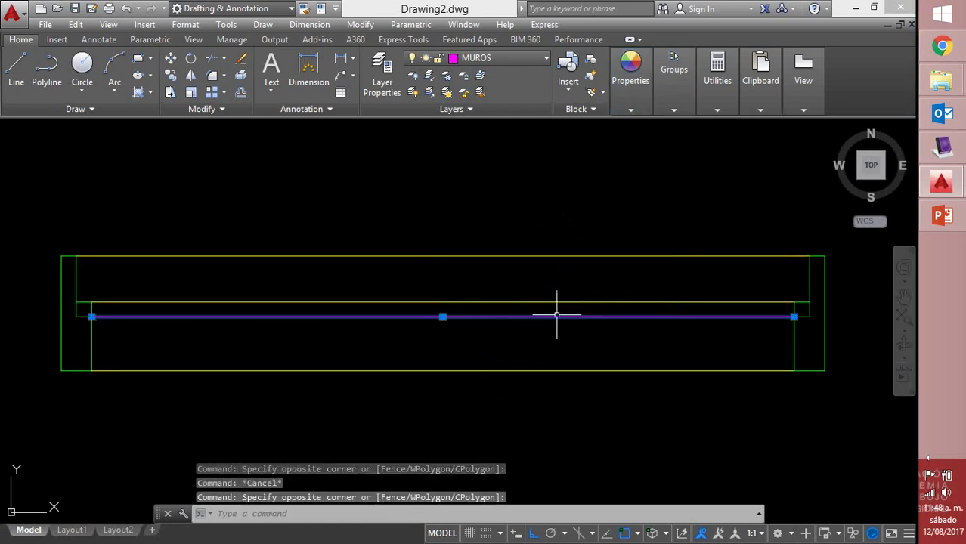
click(634, 110)
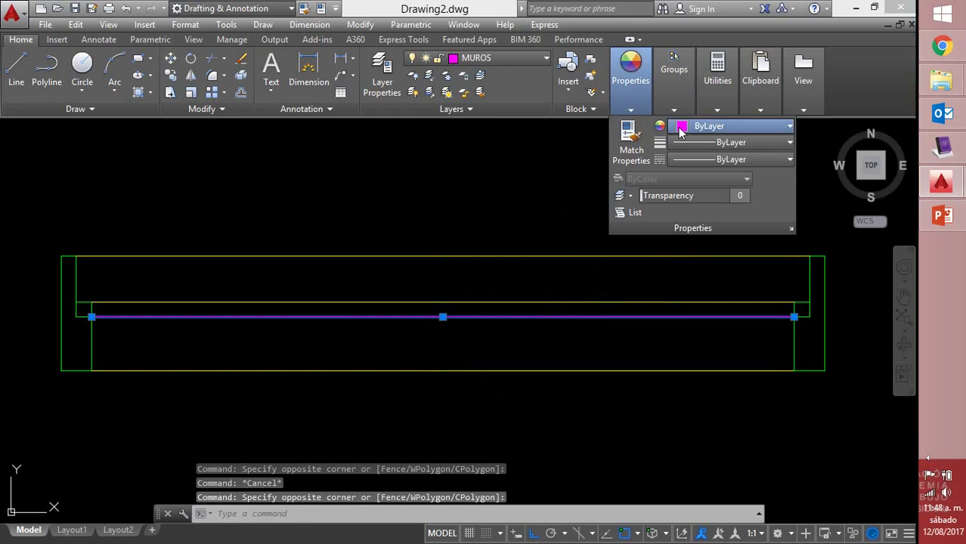
click(684, 127)
click(678, 270)
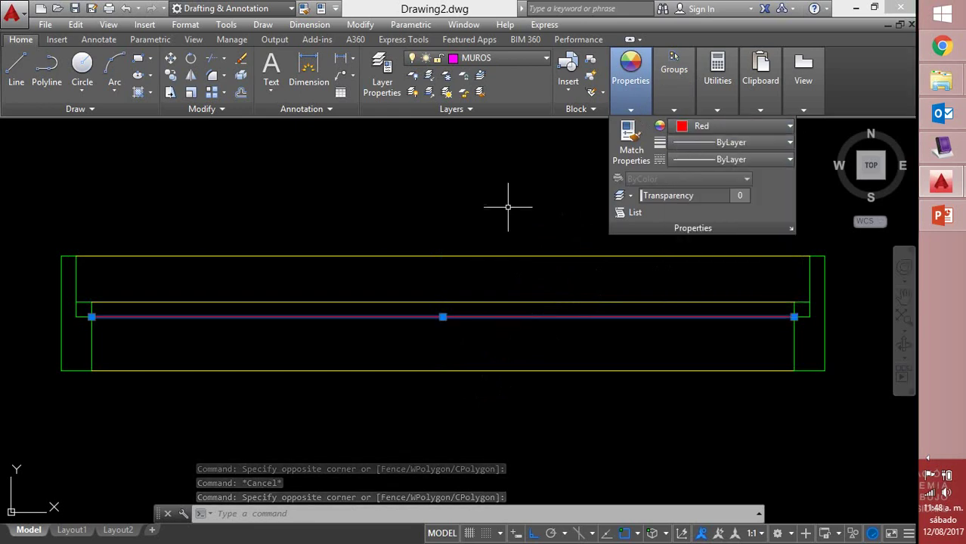
key(Escape)
Use CO to copy the window-selected wall profile, placing copies stacked below the original
scroll(473, 187, down, 2)
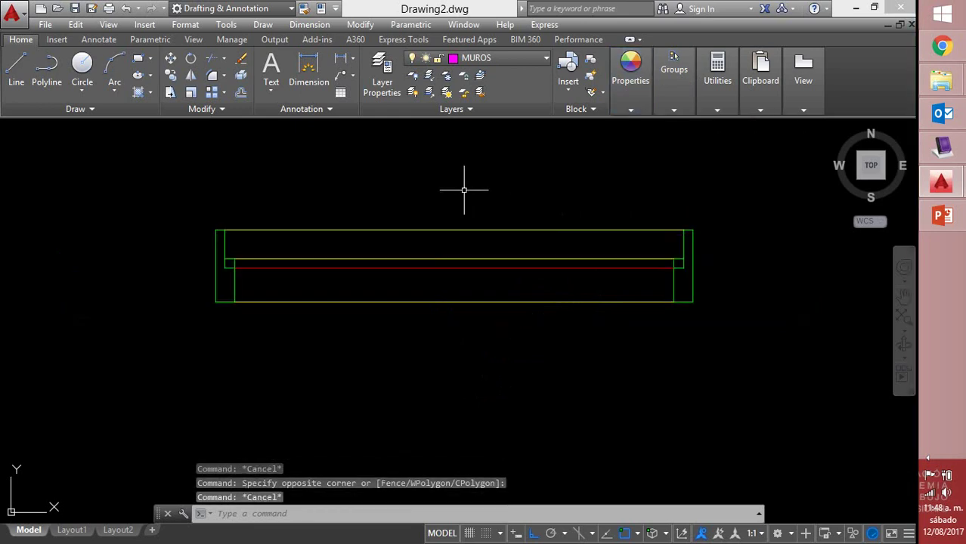
middle_drag(463, 189, 337, 183)
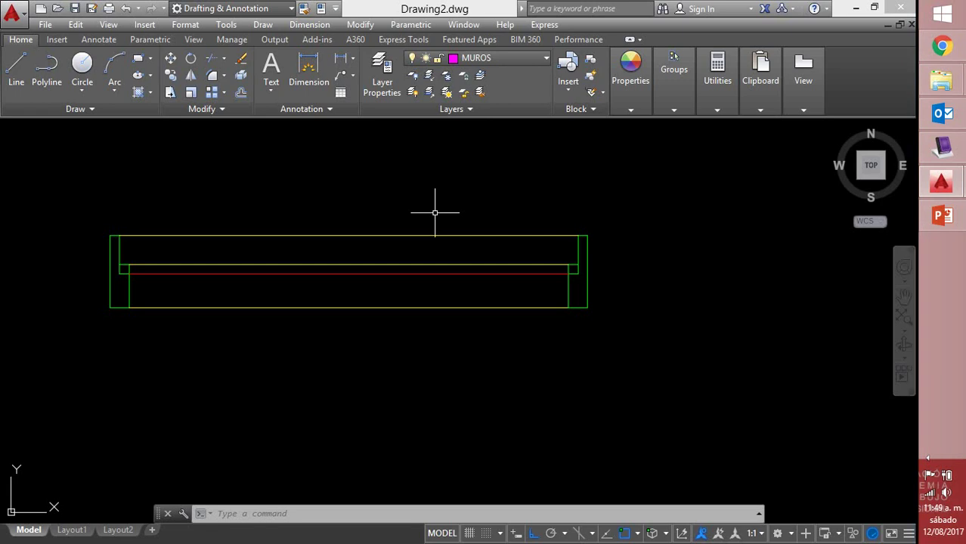
scroll(506, 182, down, 2)
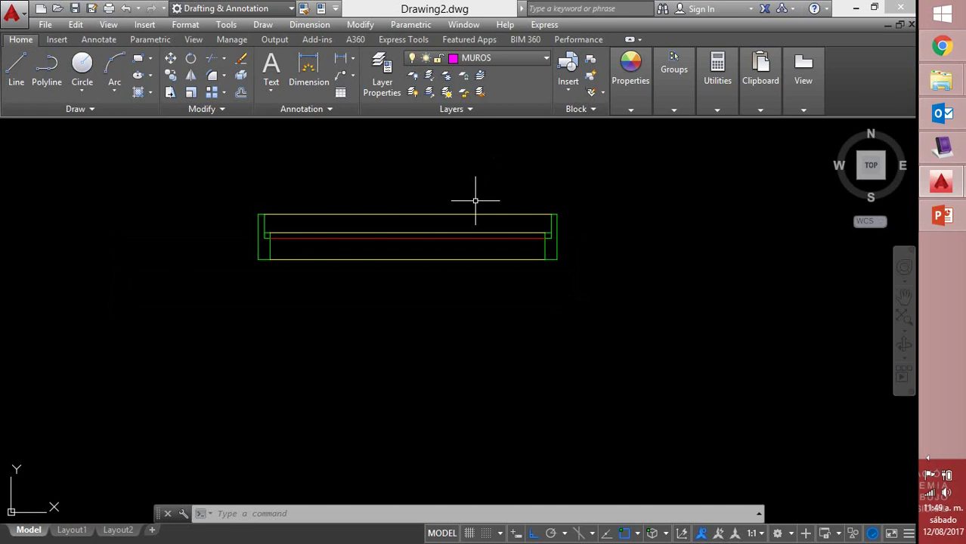
text(co)
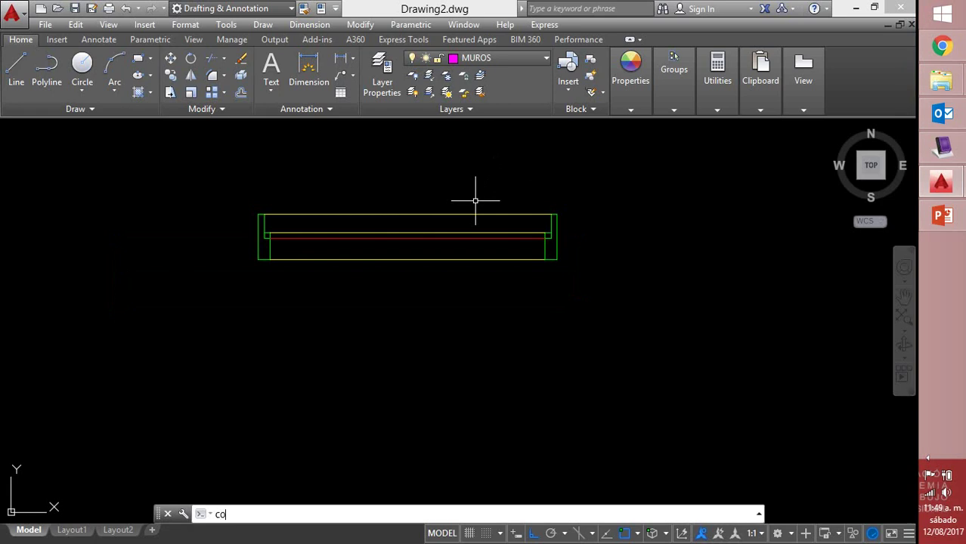
key(Return)
click(231, 141)
click(646, 332)
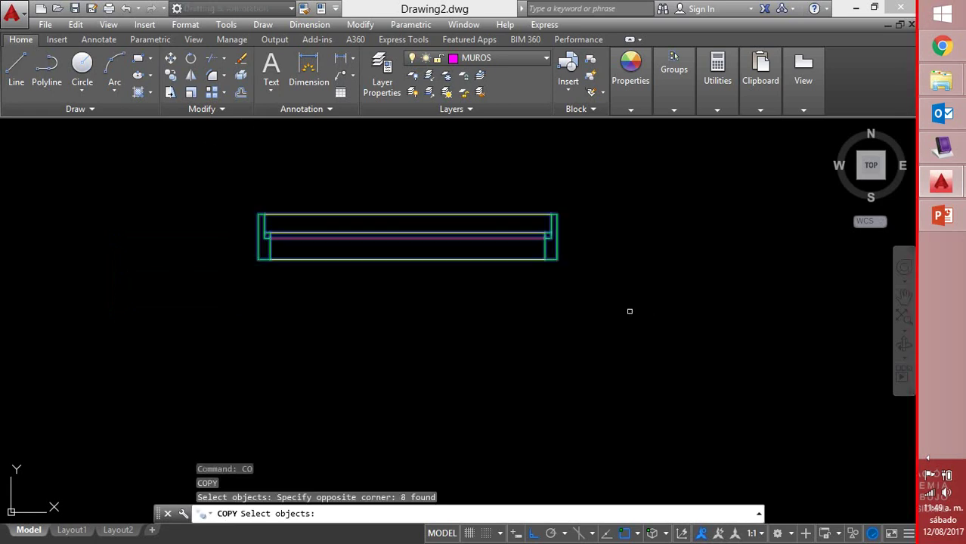
key(Return)
click(644, 272)
click(632, 439)
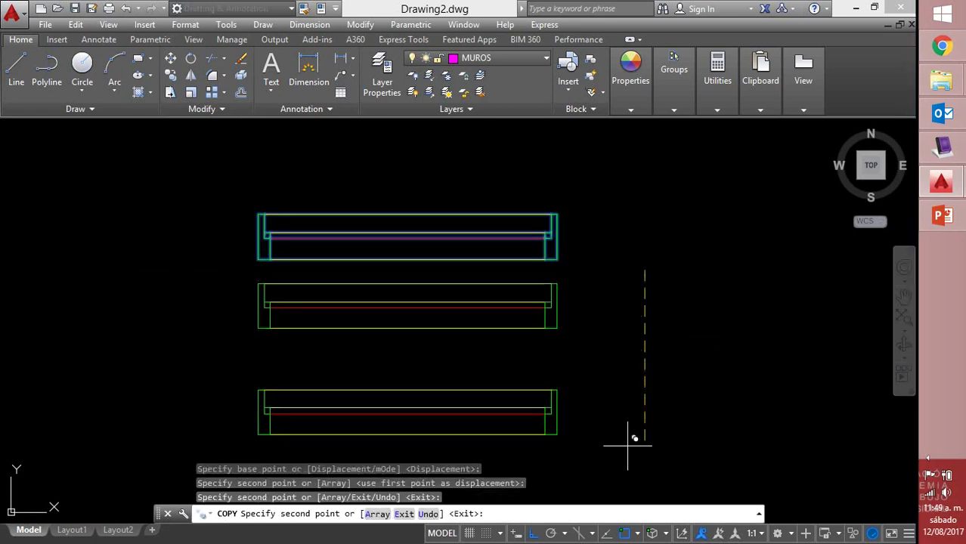
right_click(631, 439)
click(687, 251)
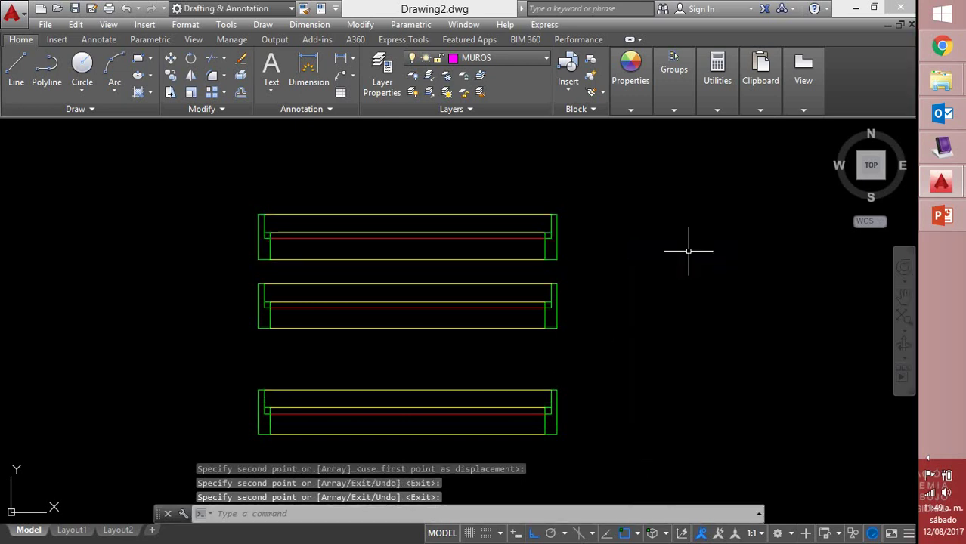
Stretch the middle profile's right end 0.2 to the left to shorten it
text(s)
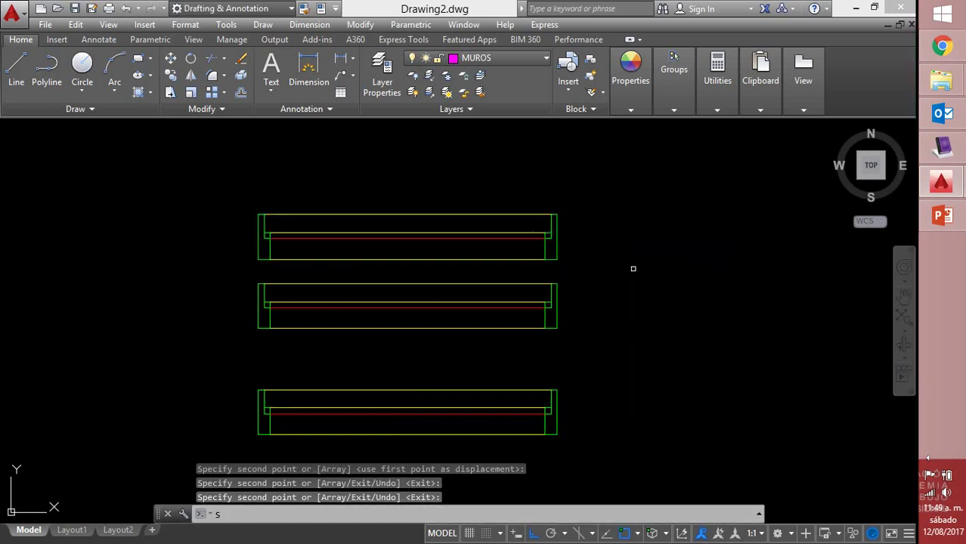
key(Return)
click(583, 263)
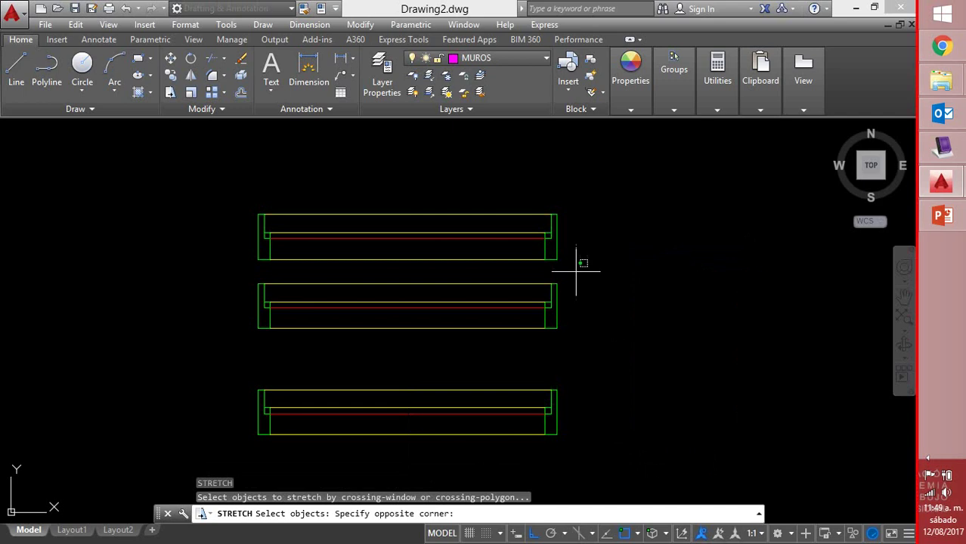
click(529, 344)
key(Return)
click(714, 342)
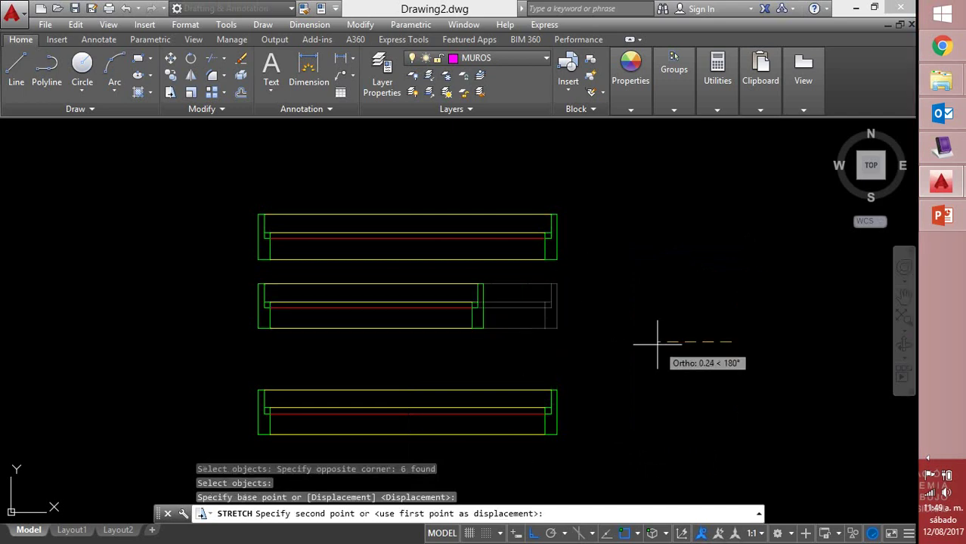
text(.2)
key(Return)
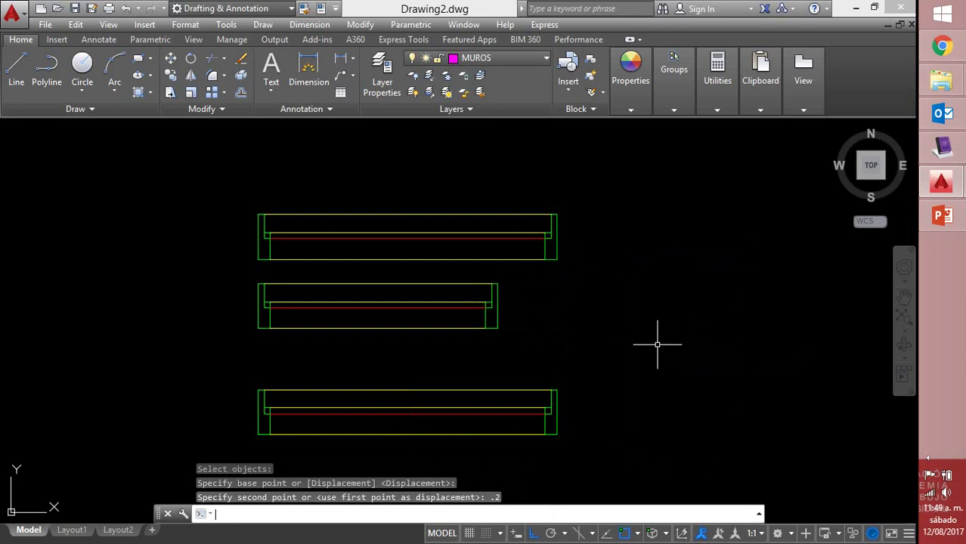
Stretch the bottom profile's right end 0.2 to the right to lengthen it
key(Return)
click(623, 379)
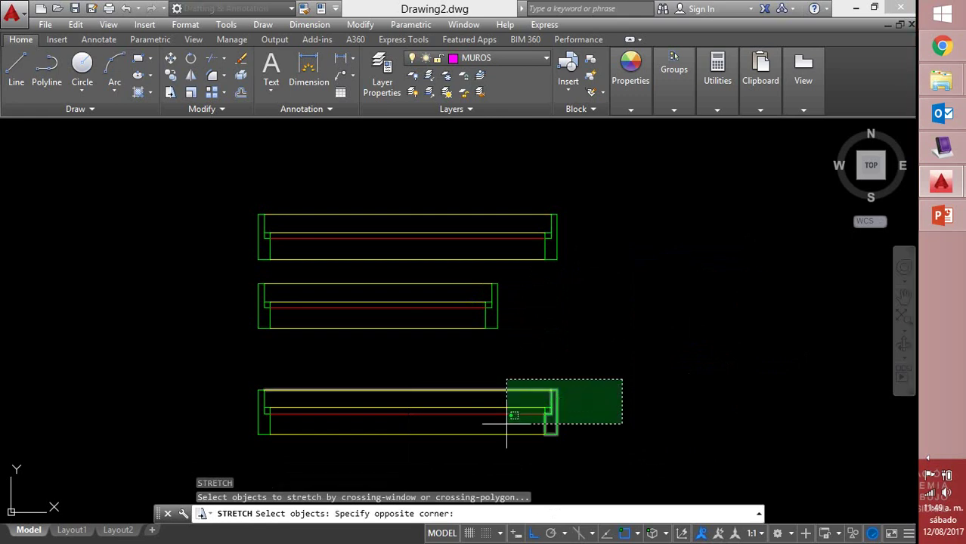
click(509, 455)
key(Return)
click(592, 362)
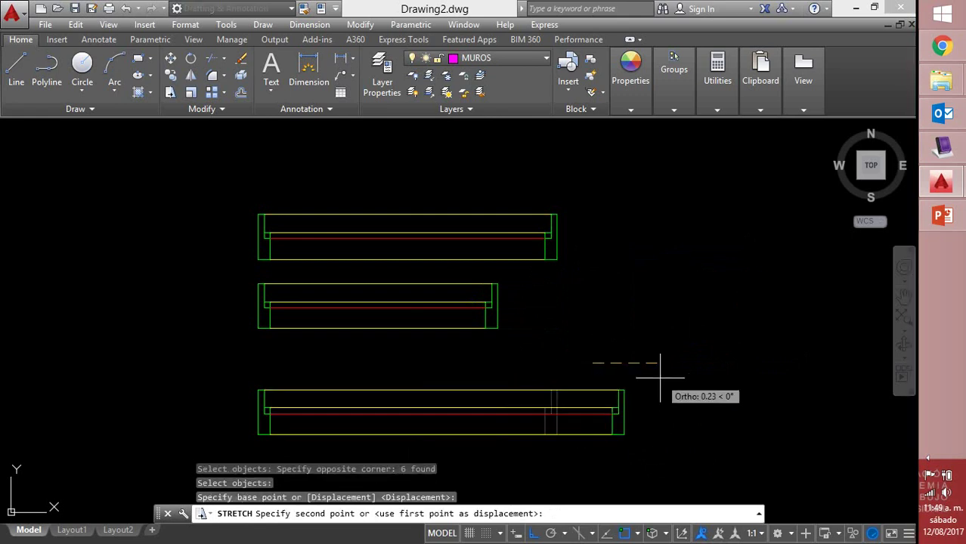
text(.2)
key(Return)
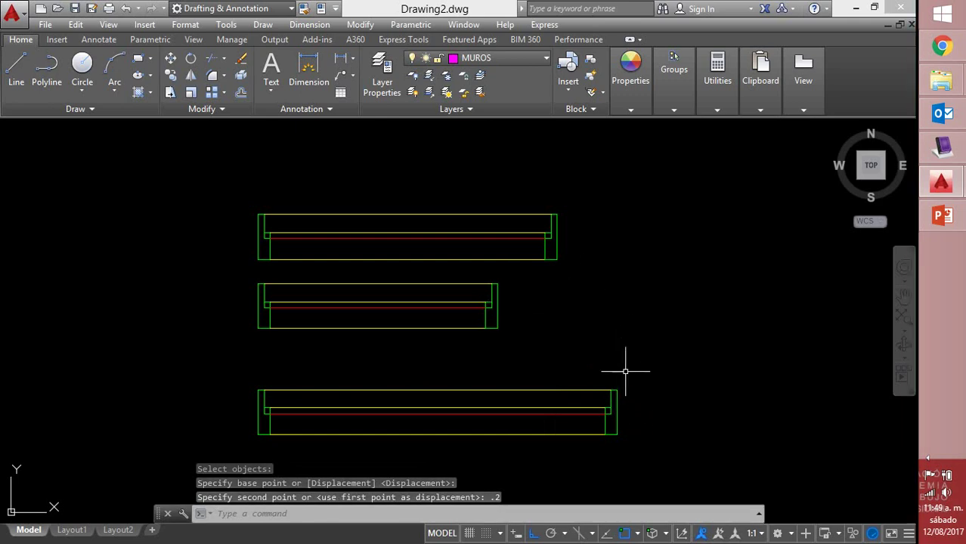
Create block V-100 from the top profile's objects, with its base point at the lower-left corner
click(63, 39)
click(101, 73)
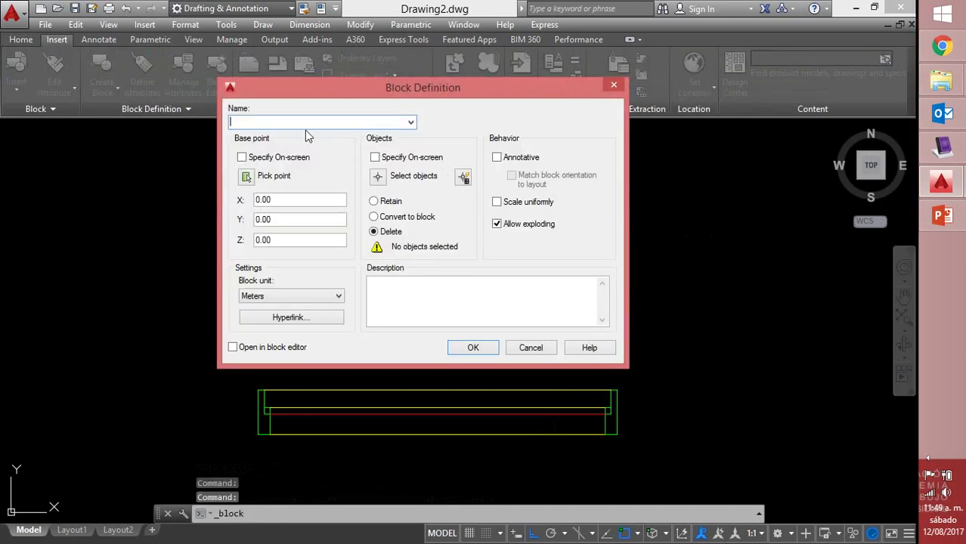
text(V)
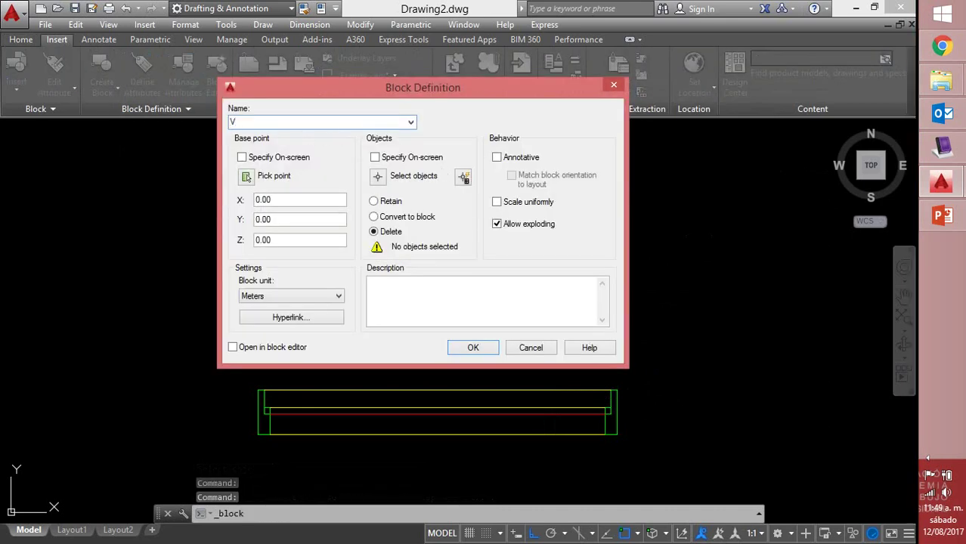
text(-100)
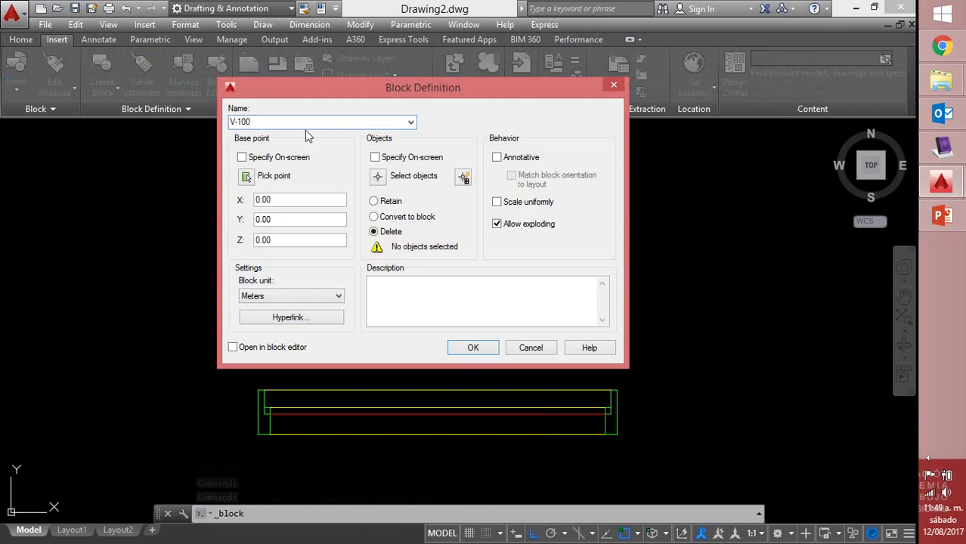
click(246, 177)
click(258, 259)
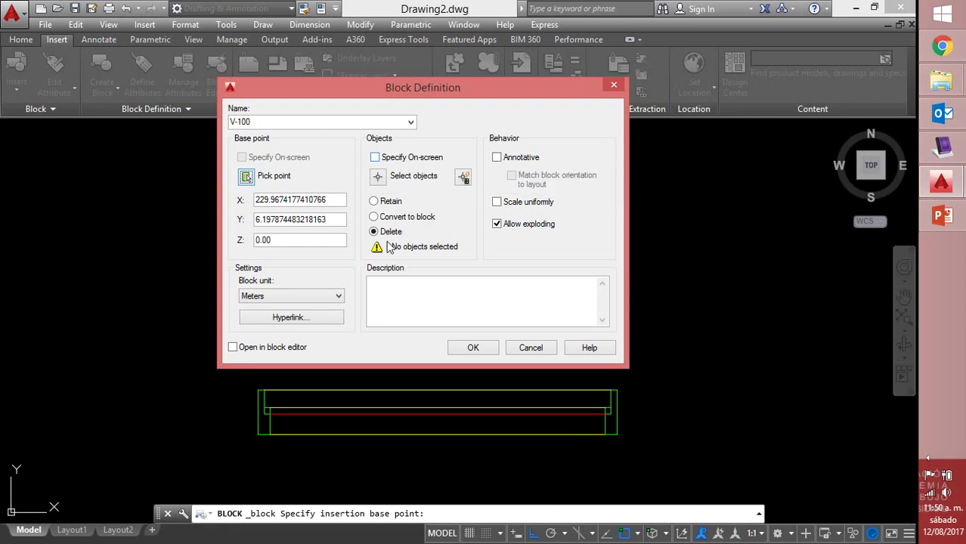
click(377, 176)
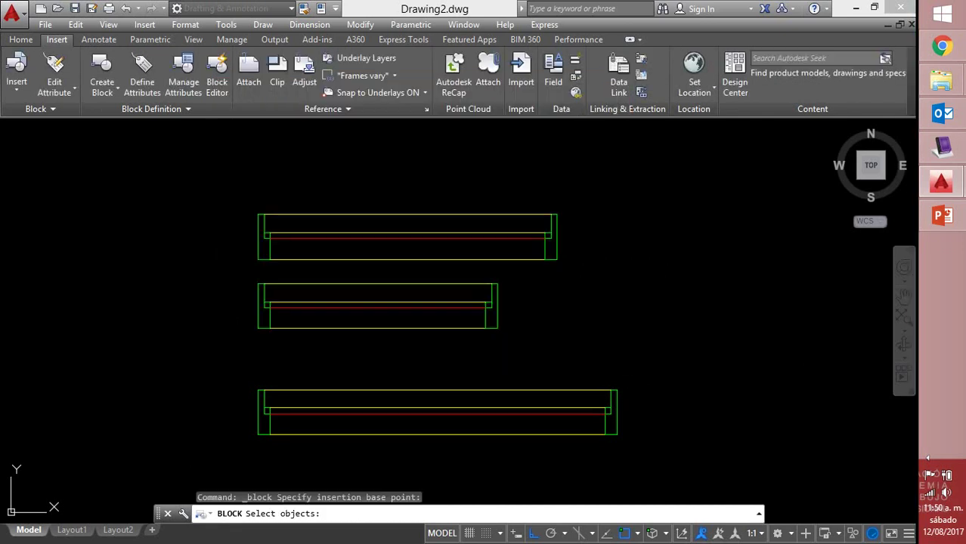
click(234, 182)
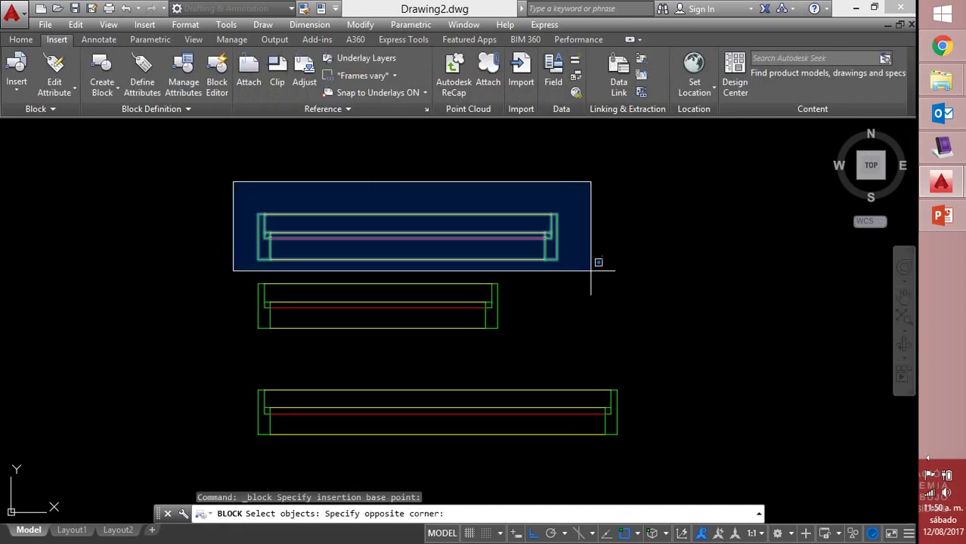
click(590, 270)
key(Return)
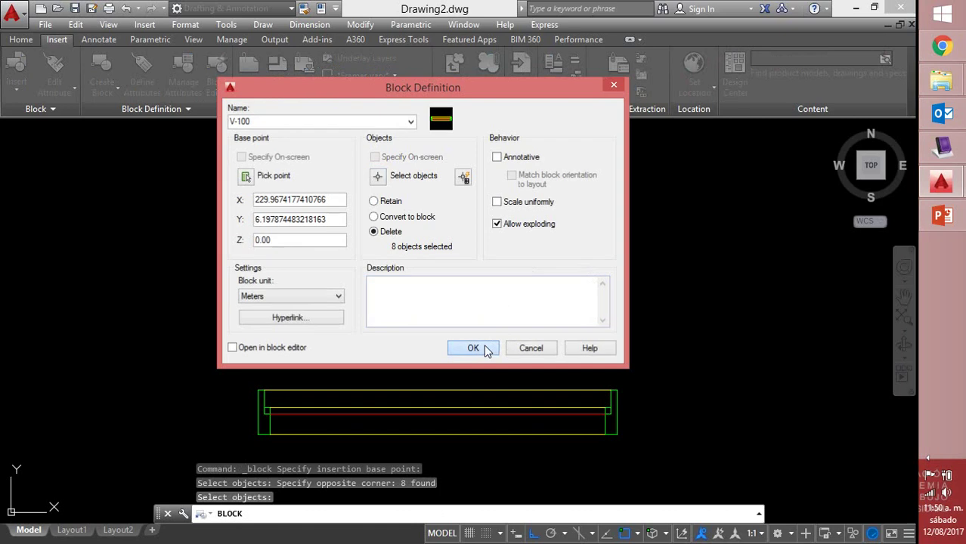
click(473, 348)
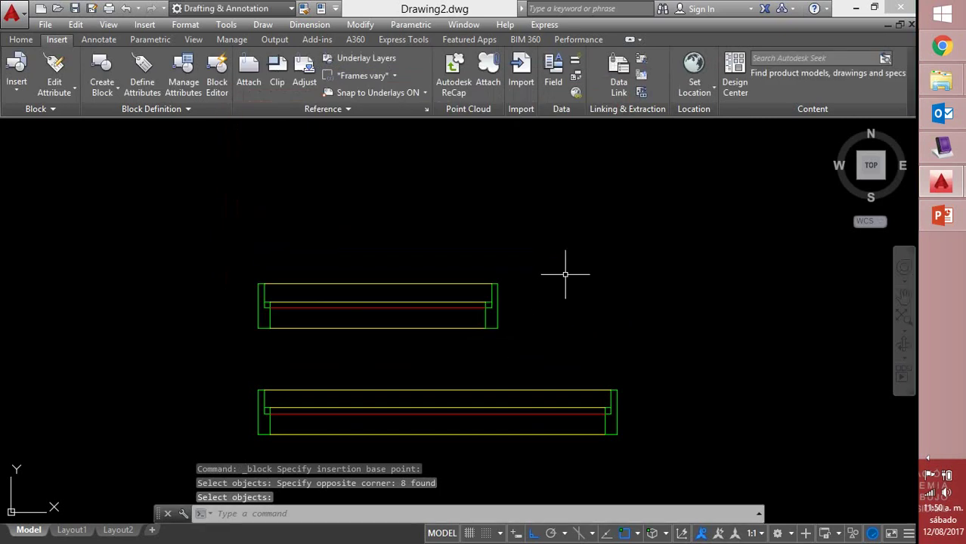
Start a block definition named V-80, getting past the no-objects warning
text(b)
key(Return)
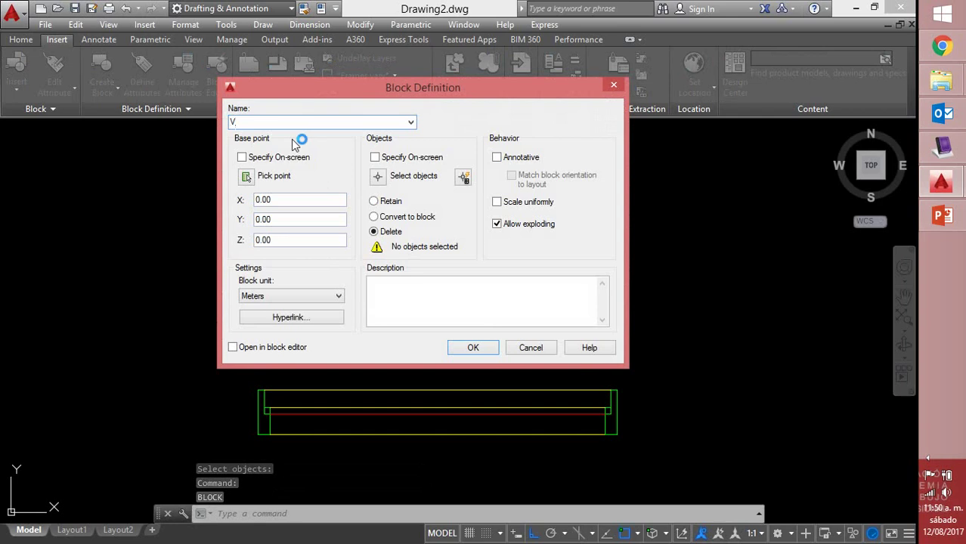
text(-80)
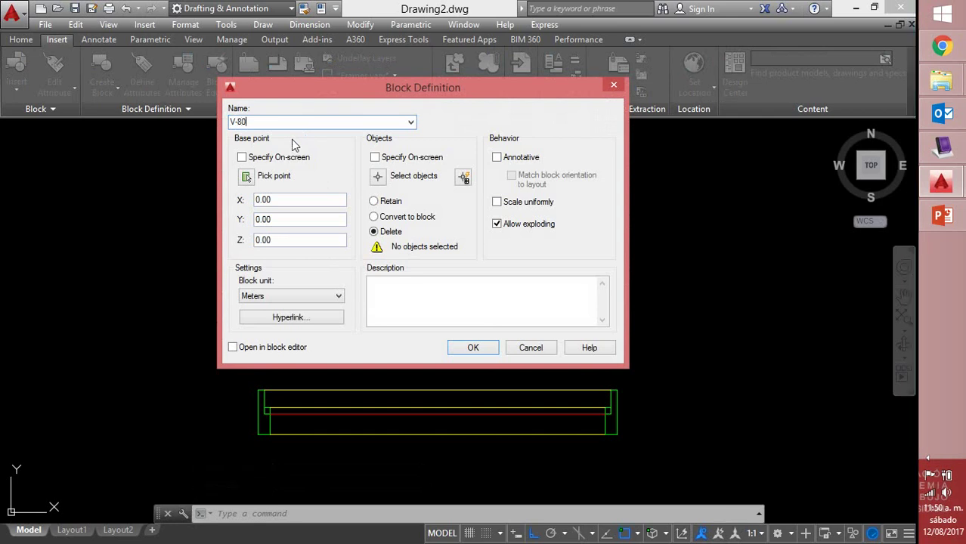
key(Return)
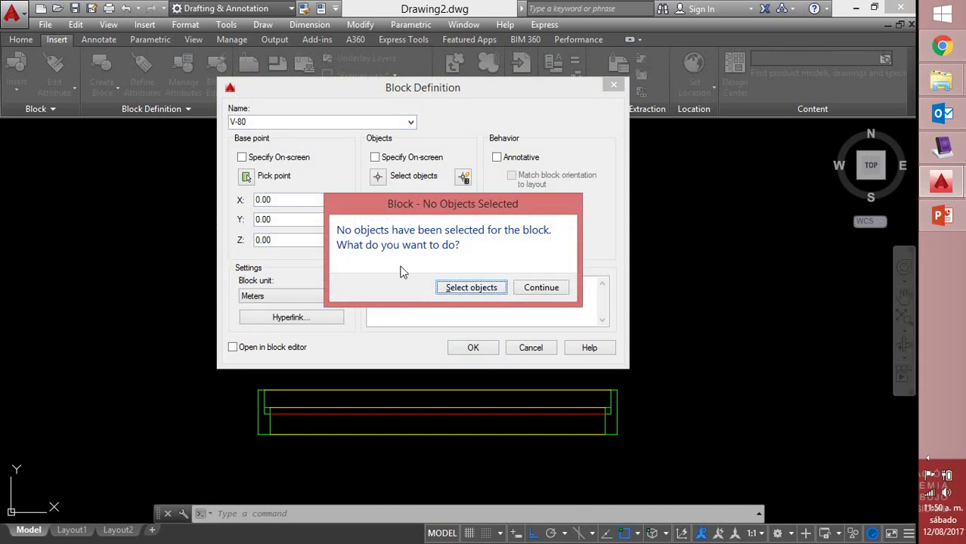
click(539, 288)
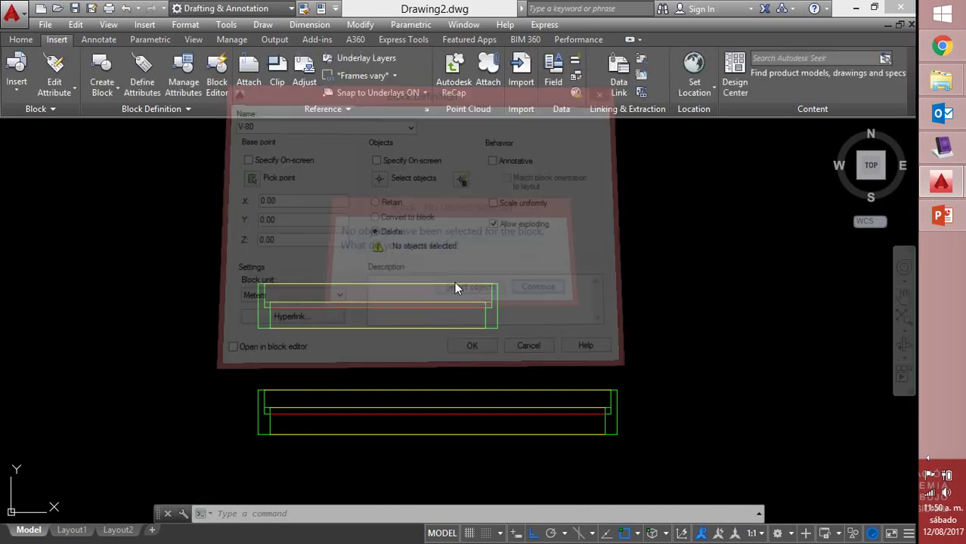
key(Return)
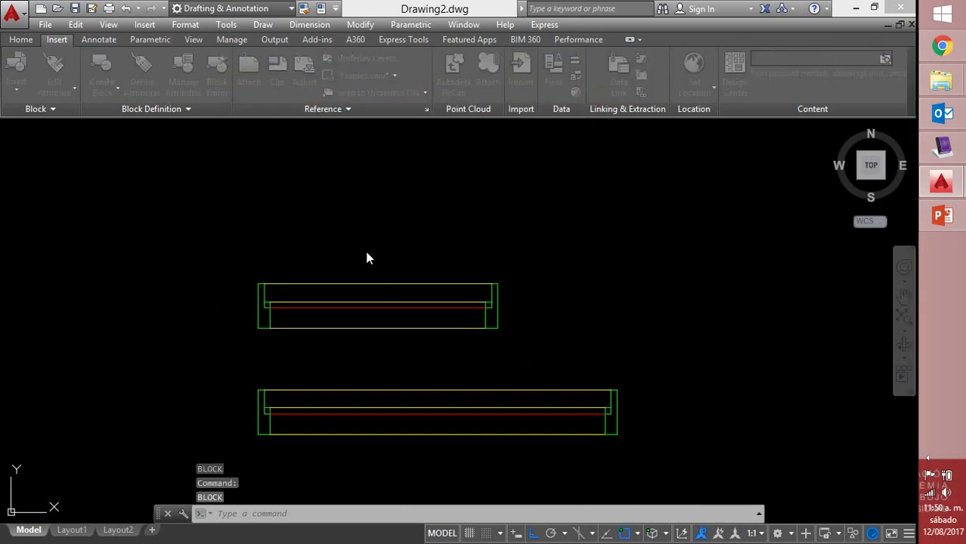
Define V-80 from the upper profile's 8 objects based at its lower-left corner, replacing the old definition
text(V)
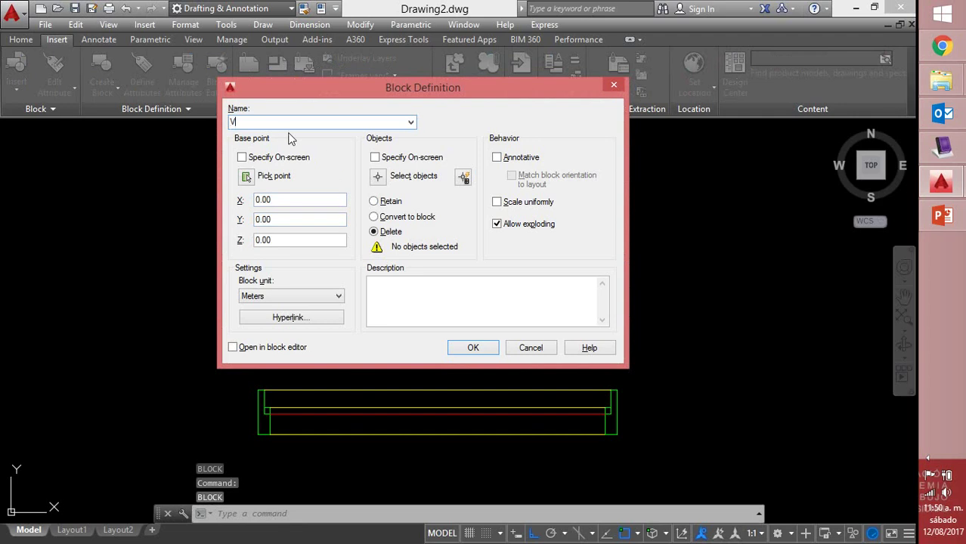
text(-80)
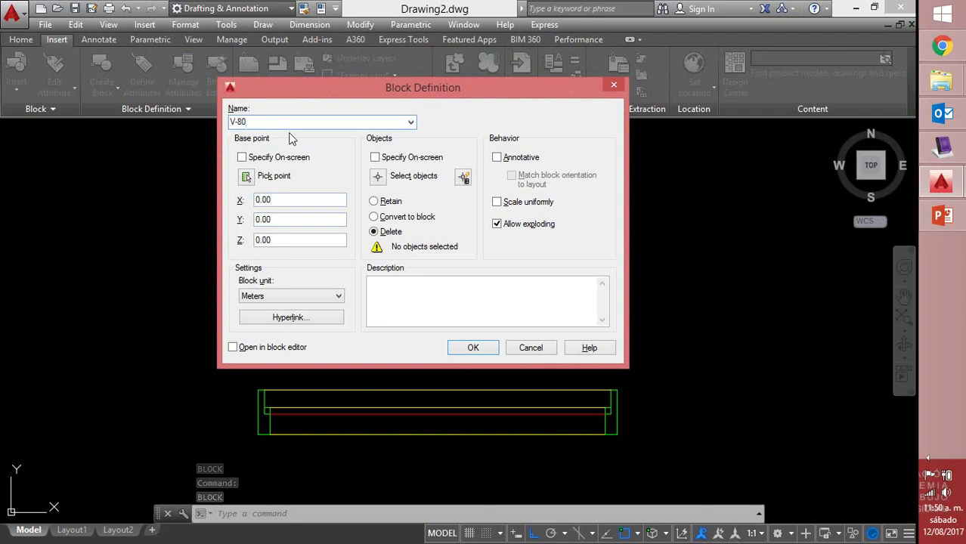
click(255, 177)
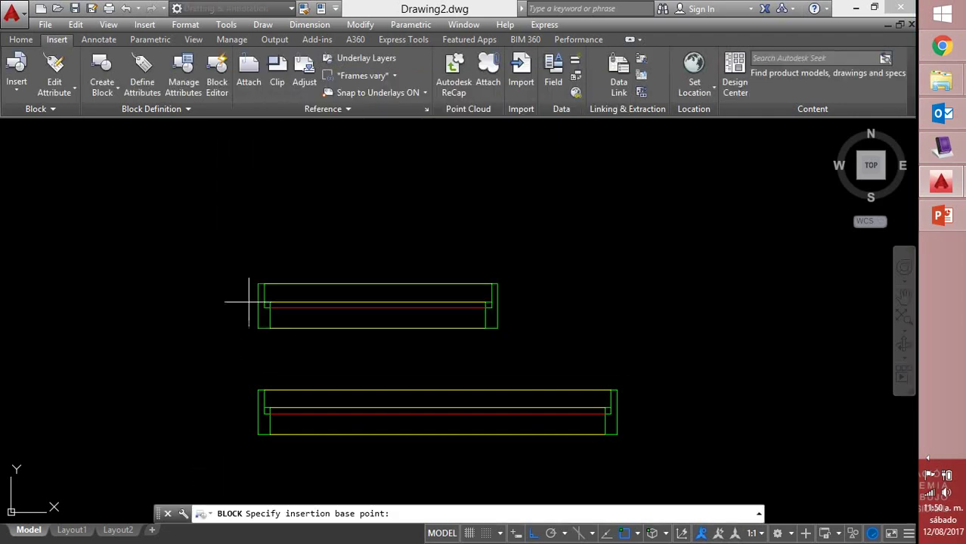
click(257, 329)
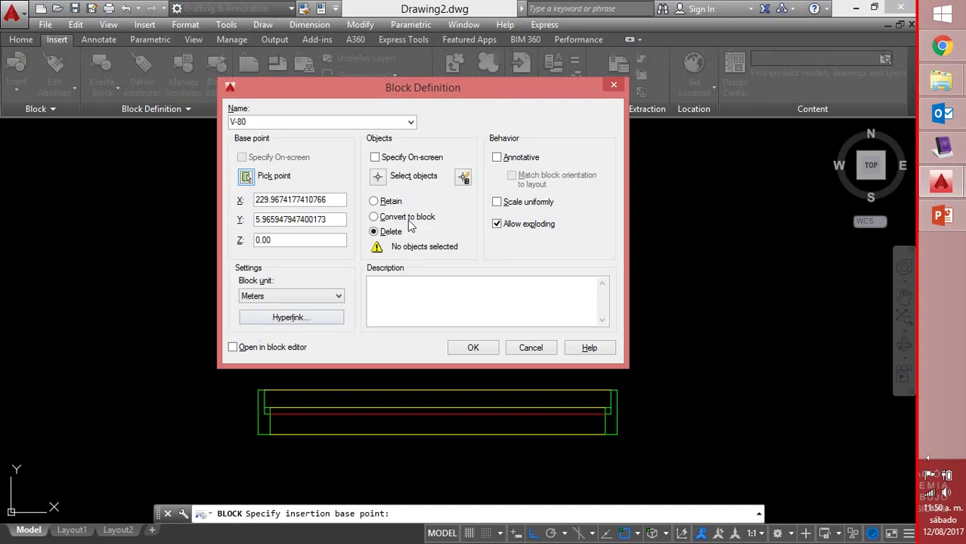
click(378, 177)
click(192, 255)
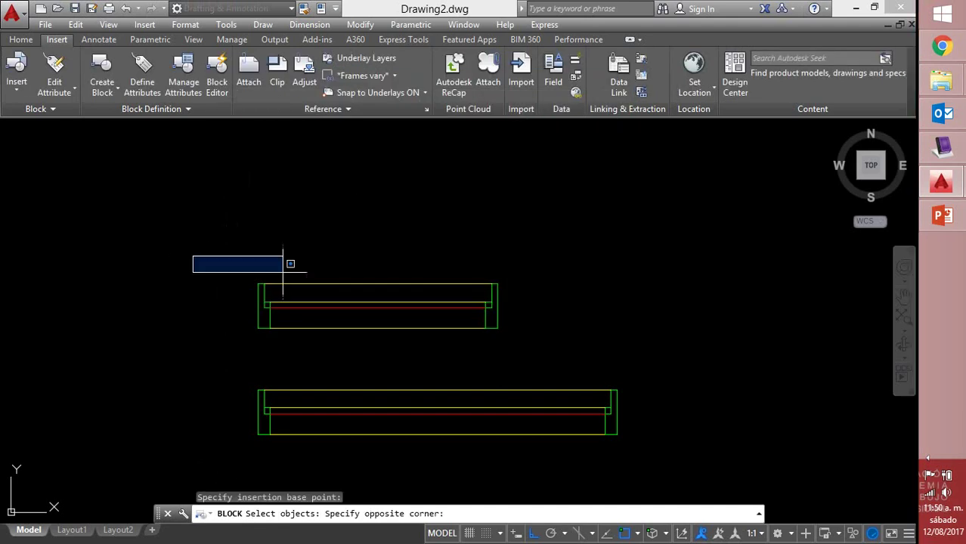
click(502, 339)
key(Return)
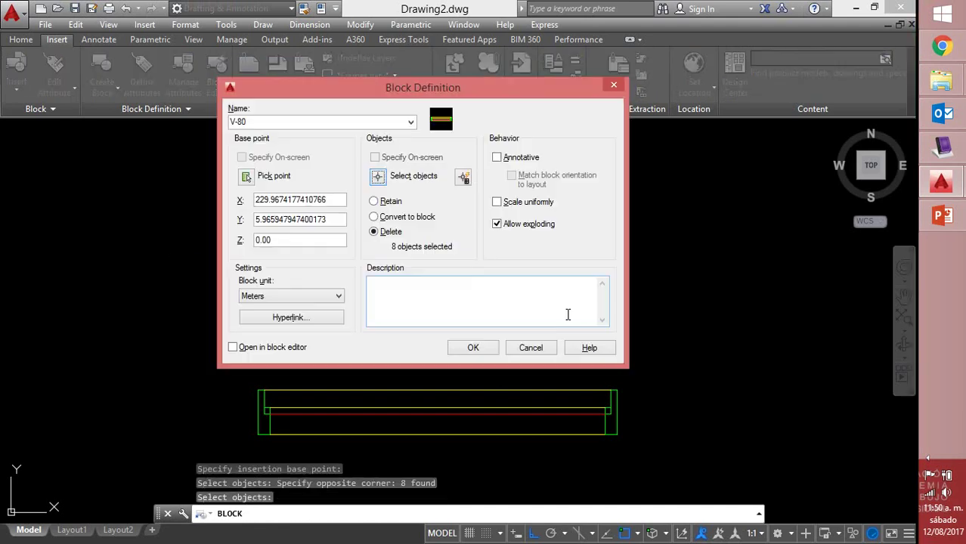
click(473, 346)
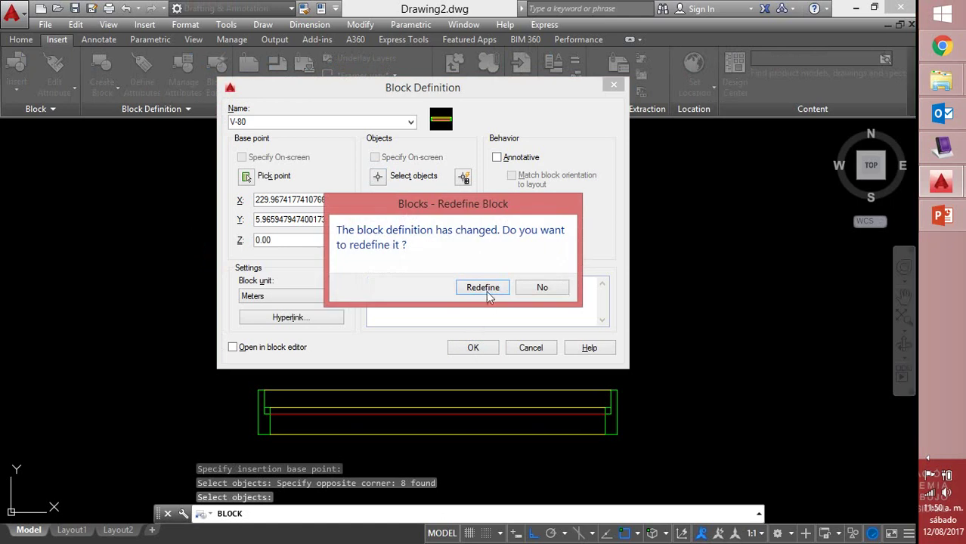
click(482, 287)
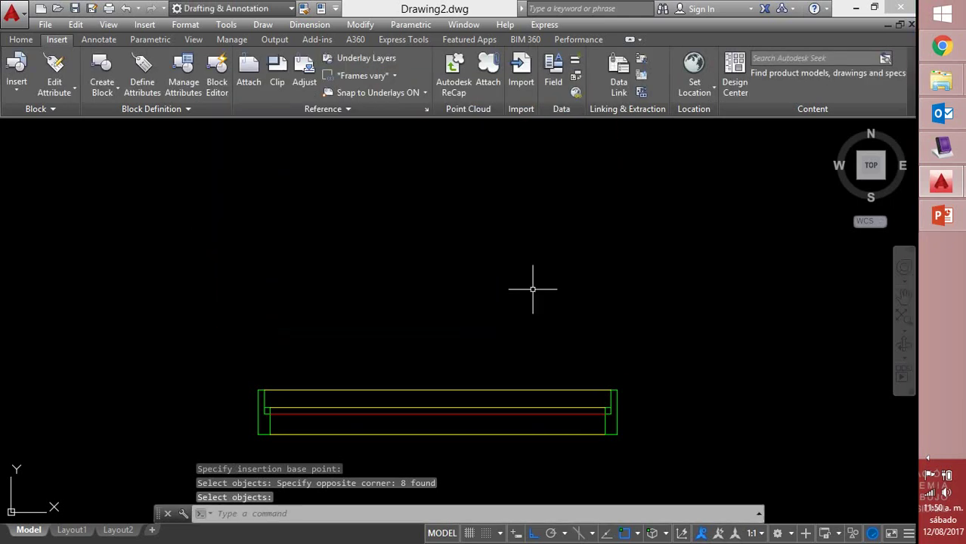
Create block V-120 from the bottom profile's 8 objects, based at its lower-left corner
text(b)
key(Return)
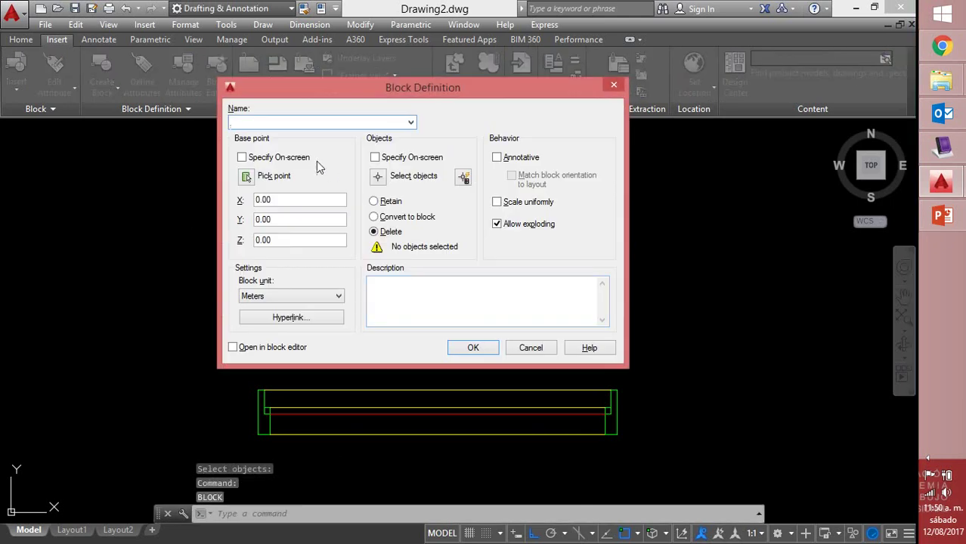
text(V-120)
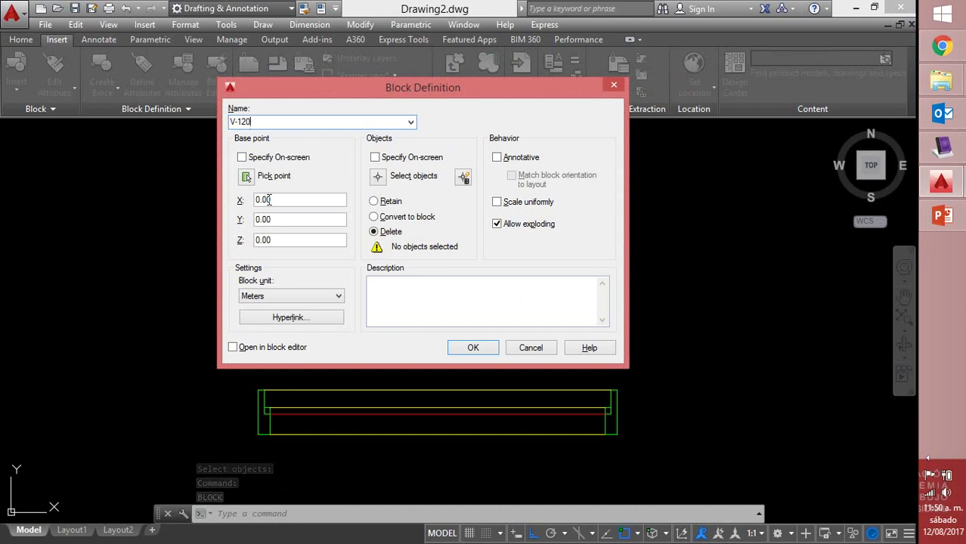
click(246, 176)
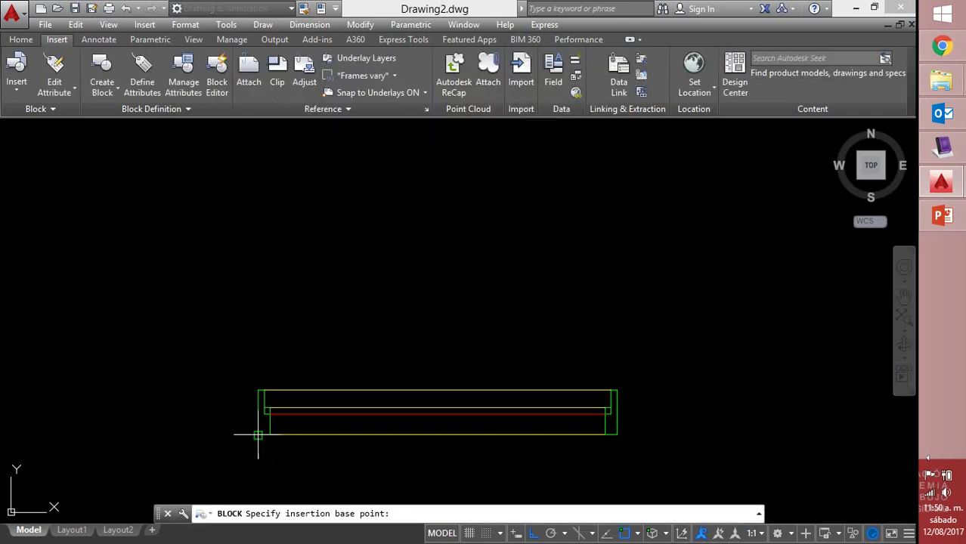
click(258, 435)
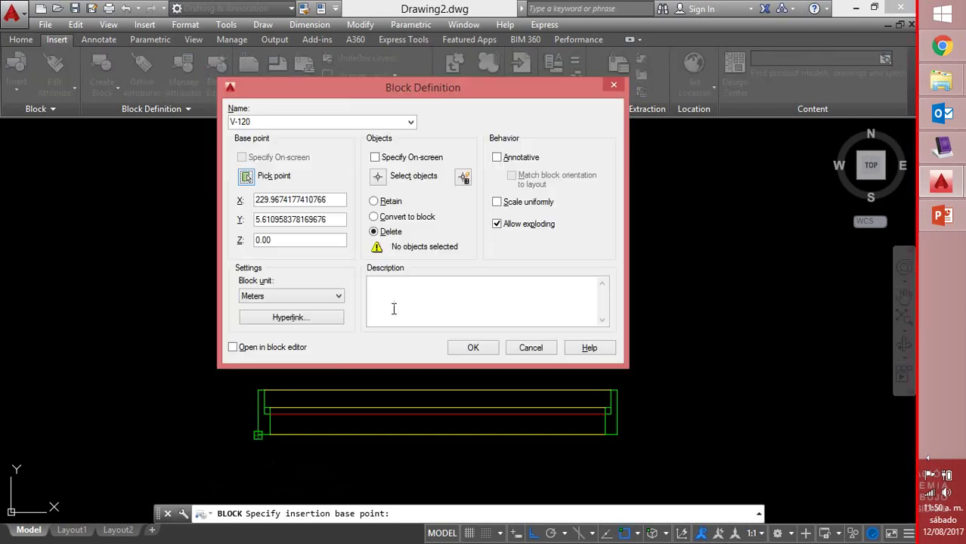
click(377, 175)
click(245, 344)
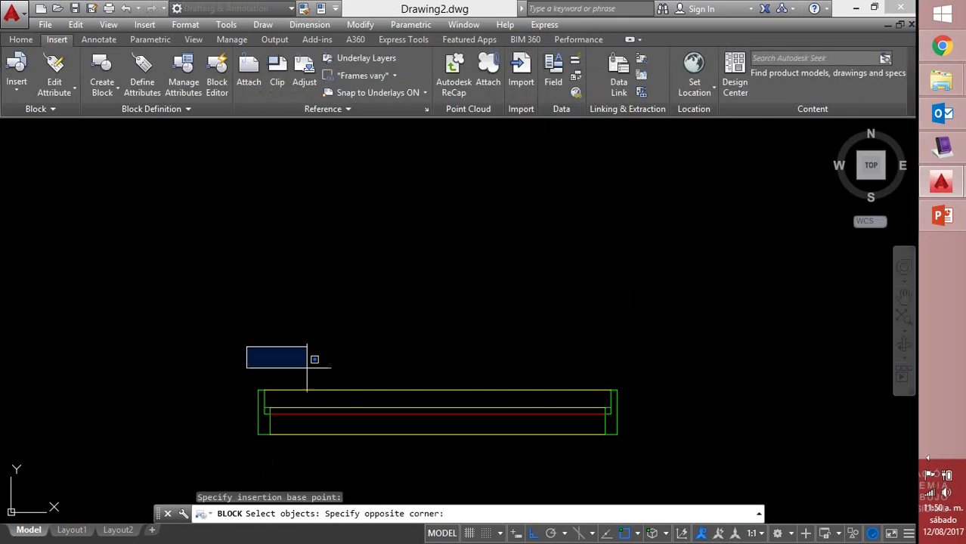
click(650, 457)
key(Return)
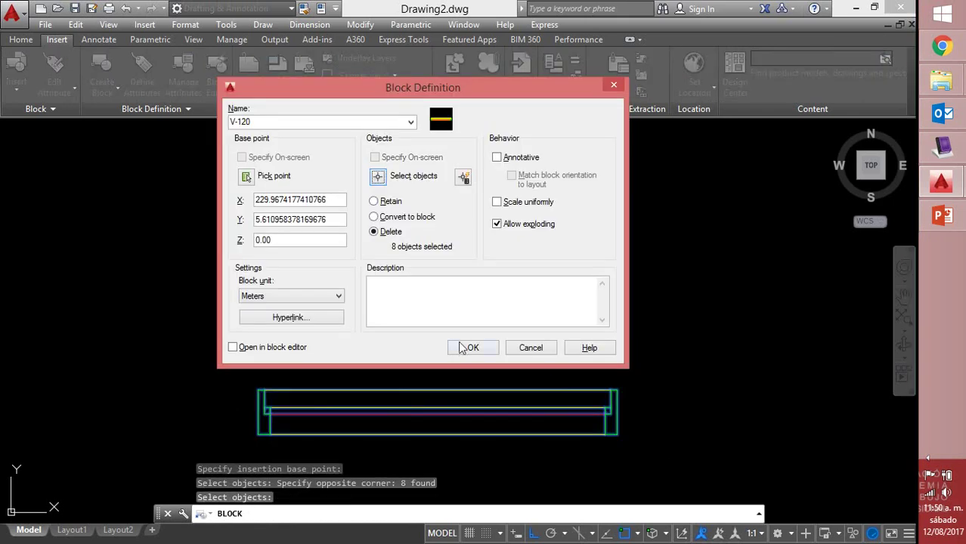
click(469, 350)
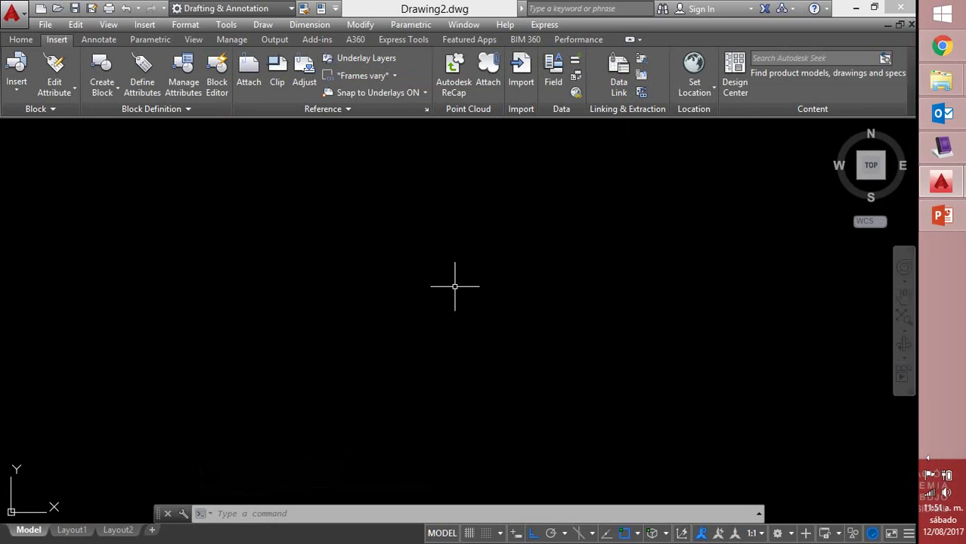
Insert the V-100 block from the Insert gallery and pan the view so it sits left
click(63, 89)
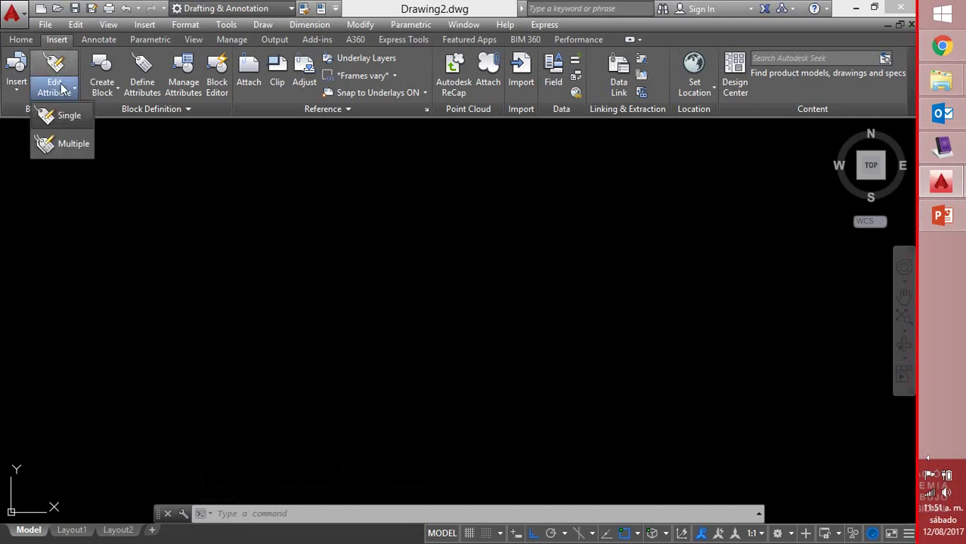
click(19, 76)
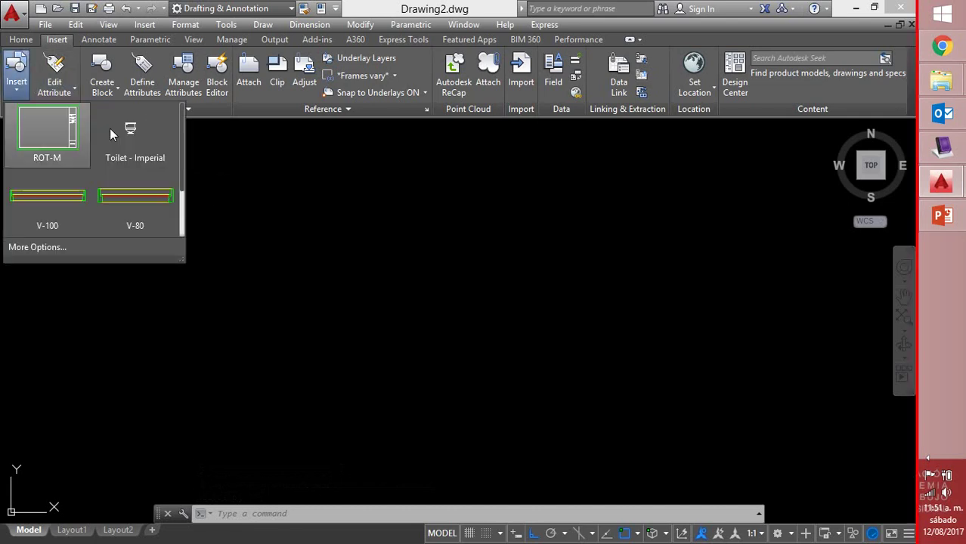
click(74, 192)
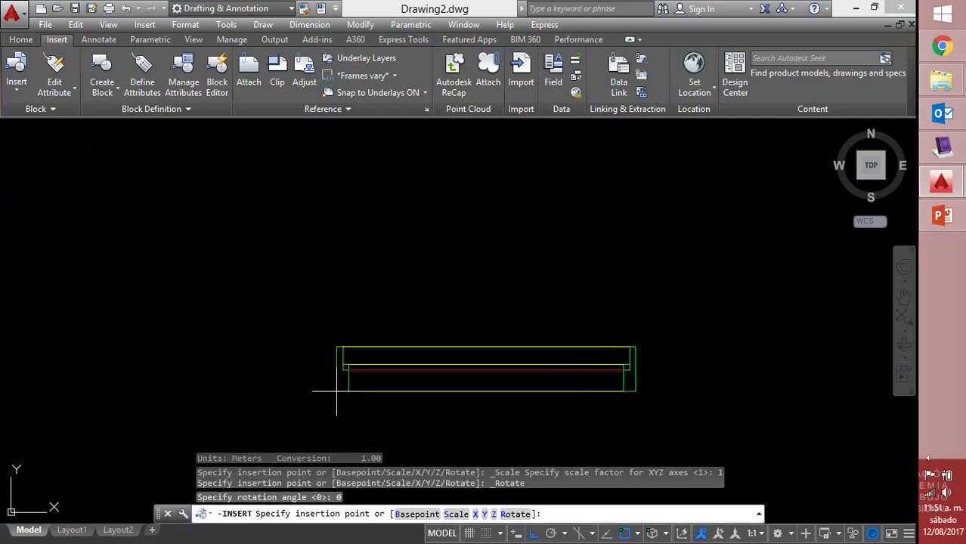
click(258, 307)
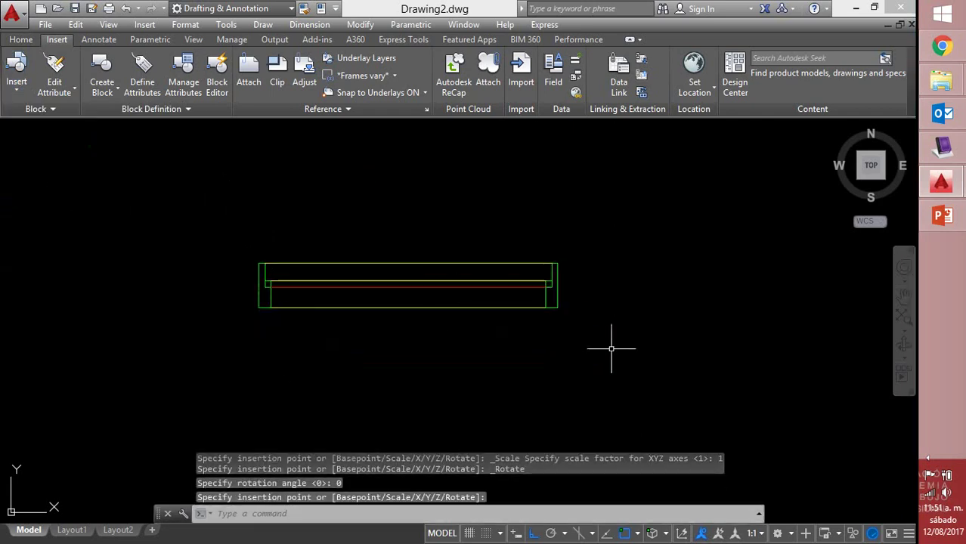
scroll(547, 284, down, 2)
middle_drag(551, 283, 377, 302)
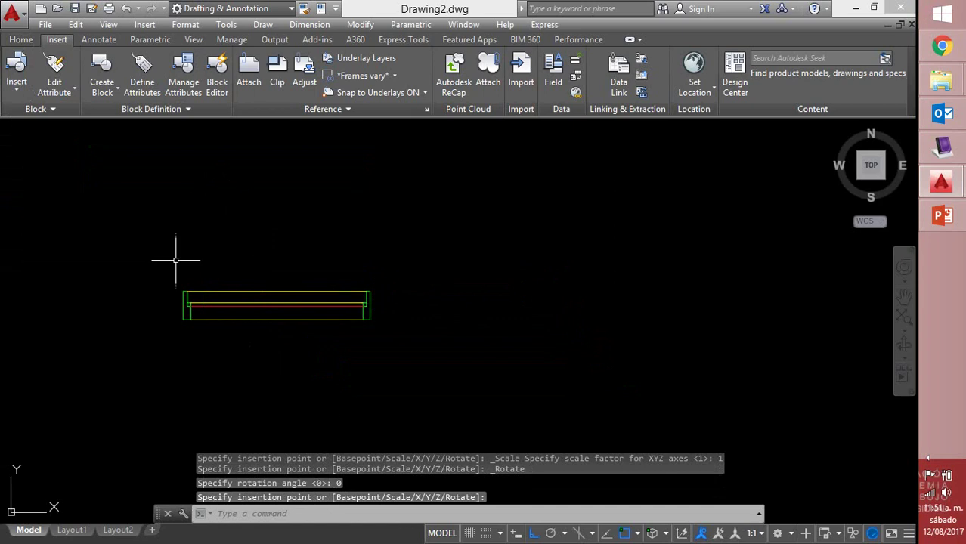
middle_drag(401, 242, 304, 260)
click(17, 75)
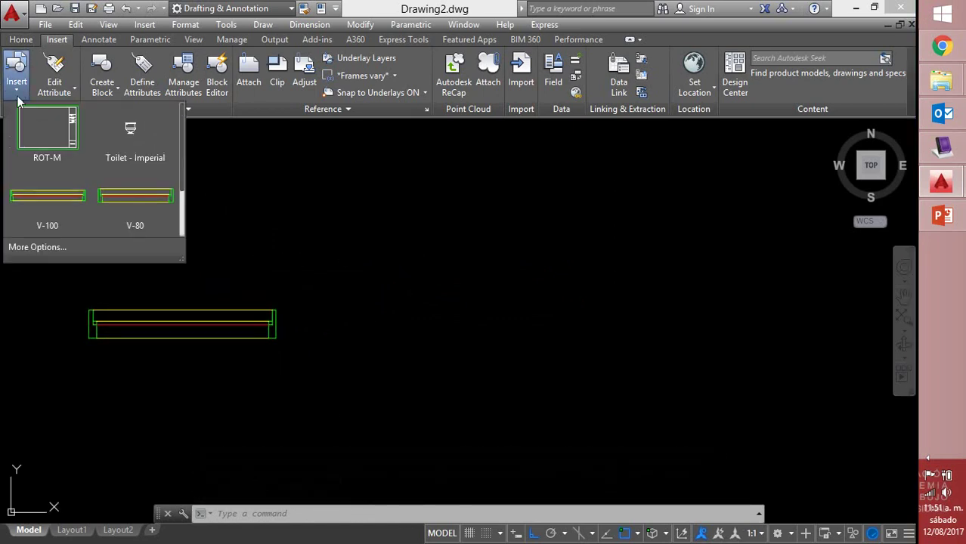
click(56, 251)
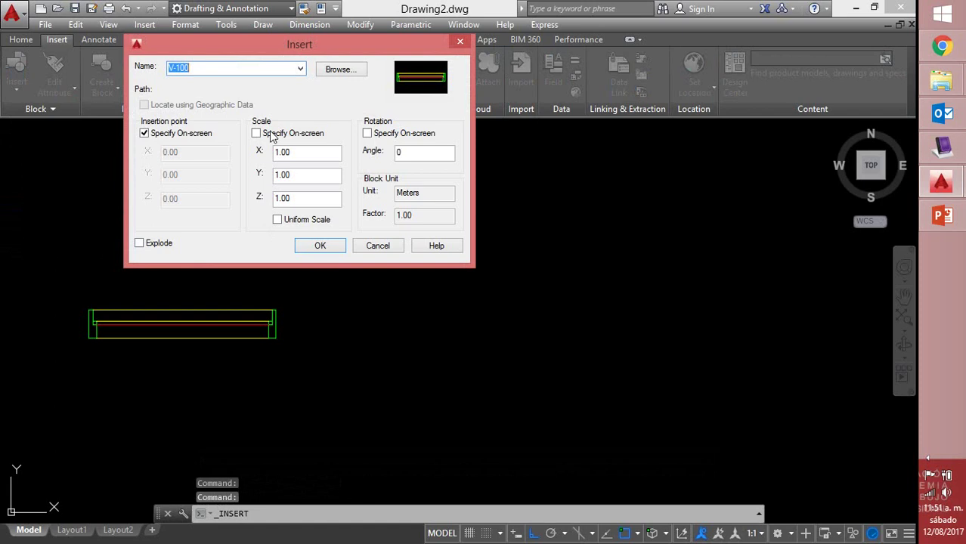
click(401, 153)
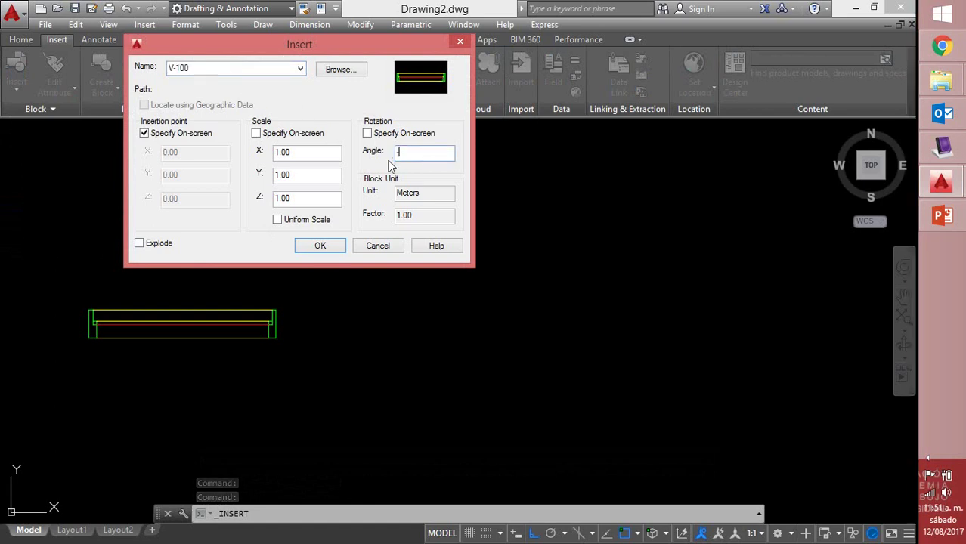
text(-90)
key(Return)
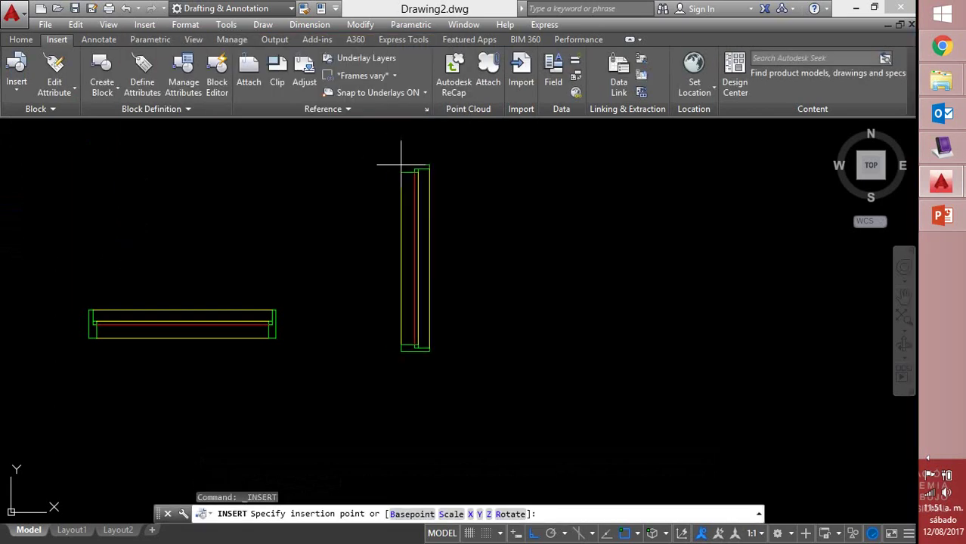
click(393, 168)
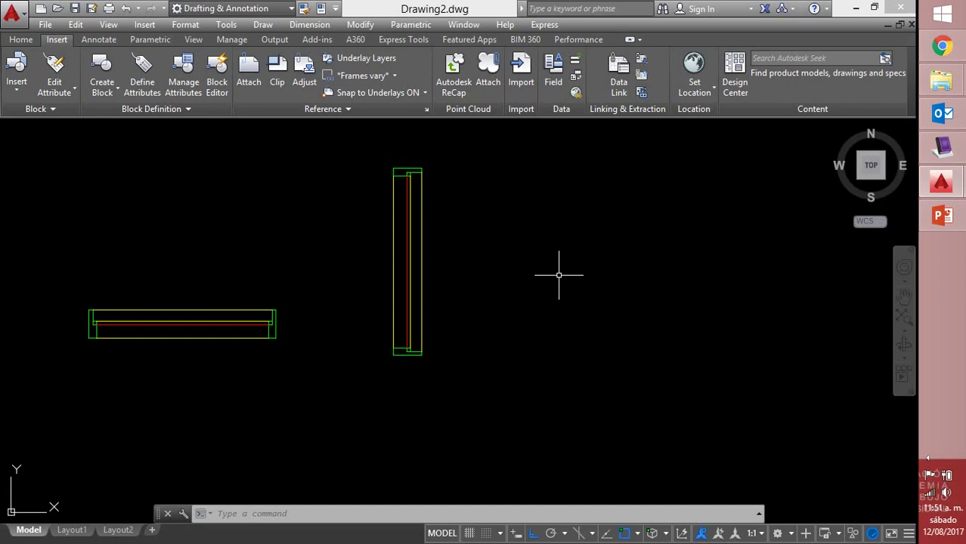
mouse_move(481, 167)
mouse_down()
mouse_move(296, 188)
mouse_move(453, 164)
mouse_move(363, 184)
mouse_up()
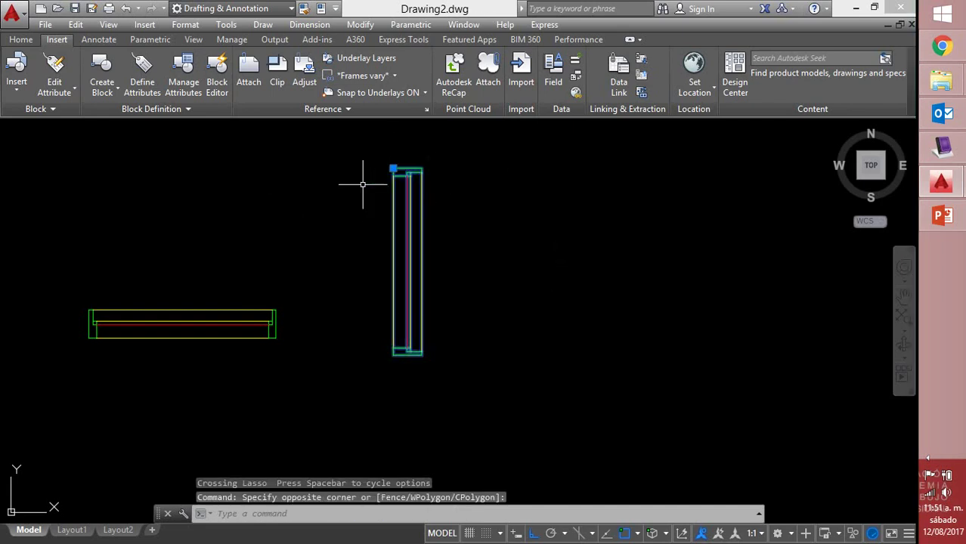
key(Delete)
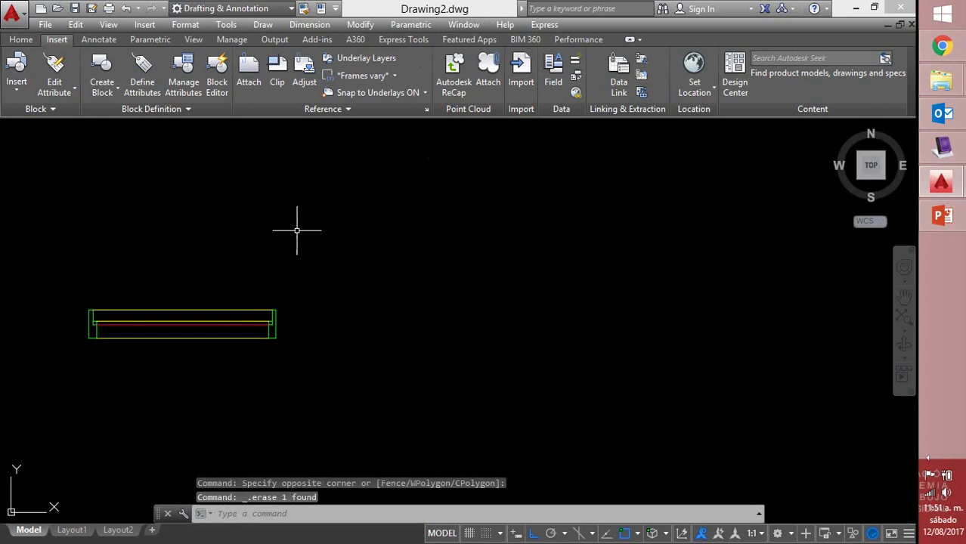
middle_drag(313, 318, 525, 276)
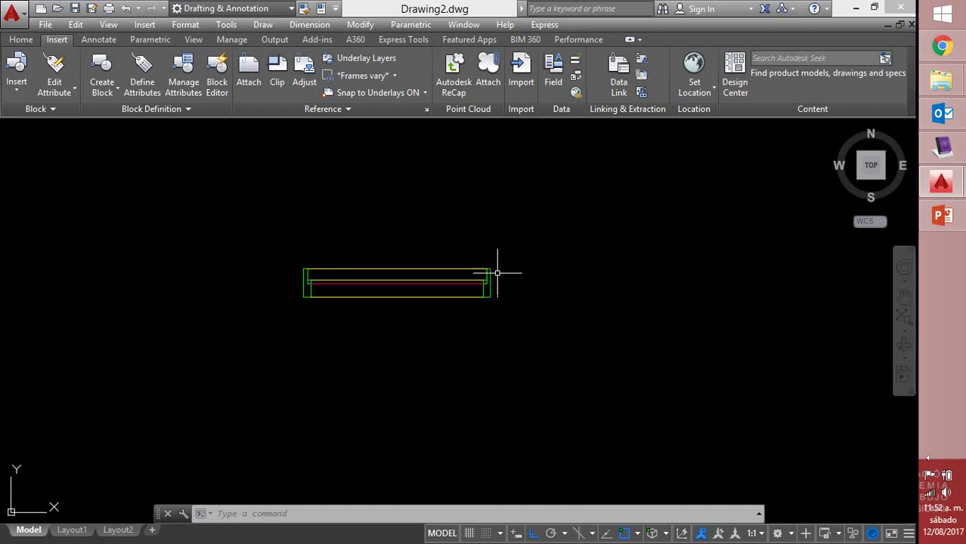
Open V-100 in the Block Editor, then switch to the MimioStudio Notebook notes
double_click(483, 284)
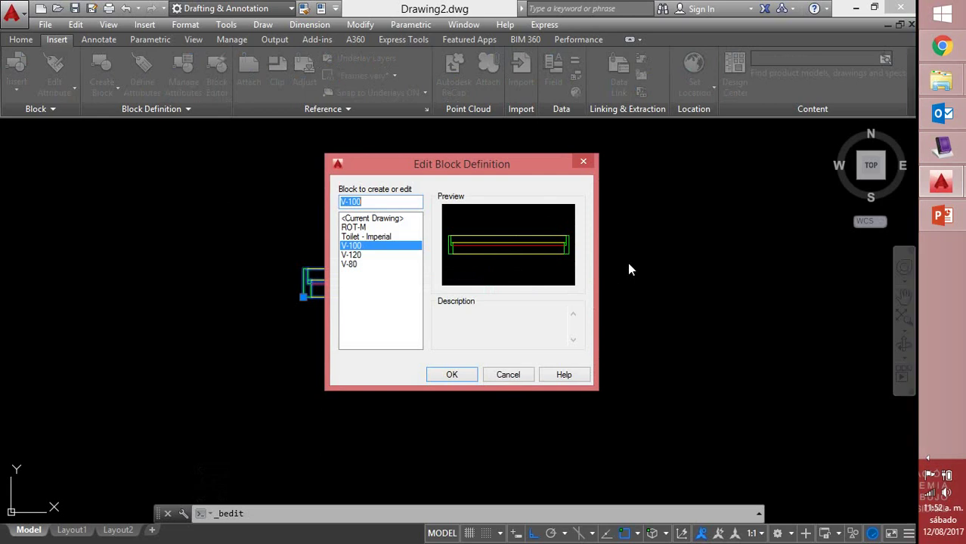
click(468, 380)
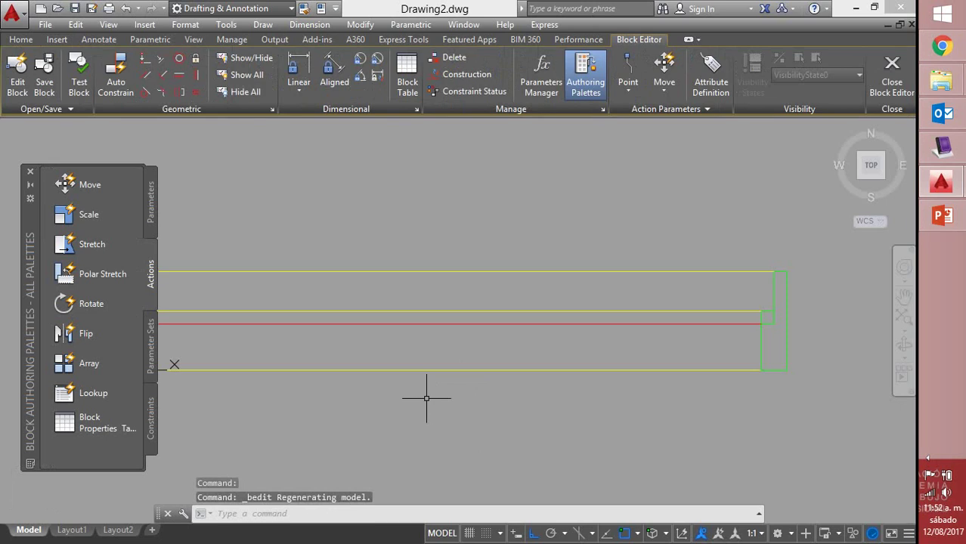
scroll(536, 302, down, 3)
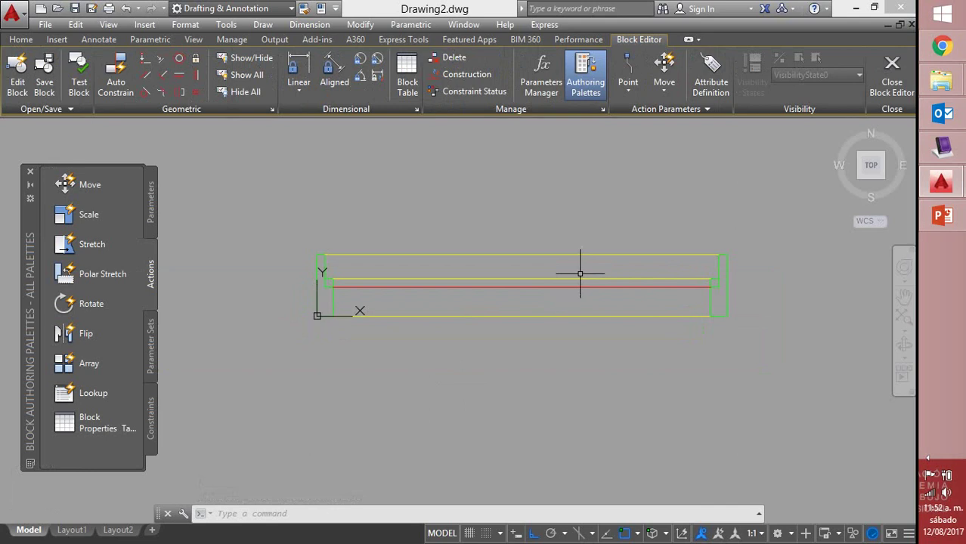
click(942, 147)
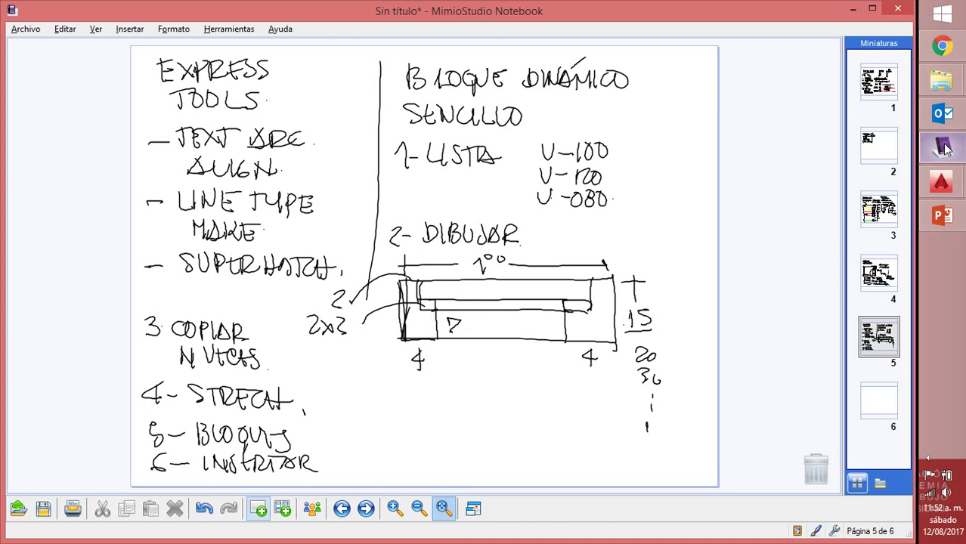
Mark up page 5: underline SENCILLO, add a dividing line, a P2P note and a bracket under the parameters note
drag(408, 132, 692, 124)
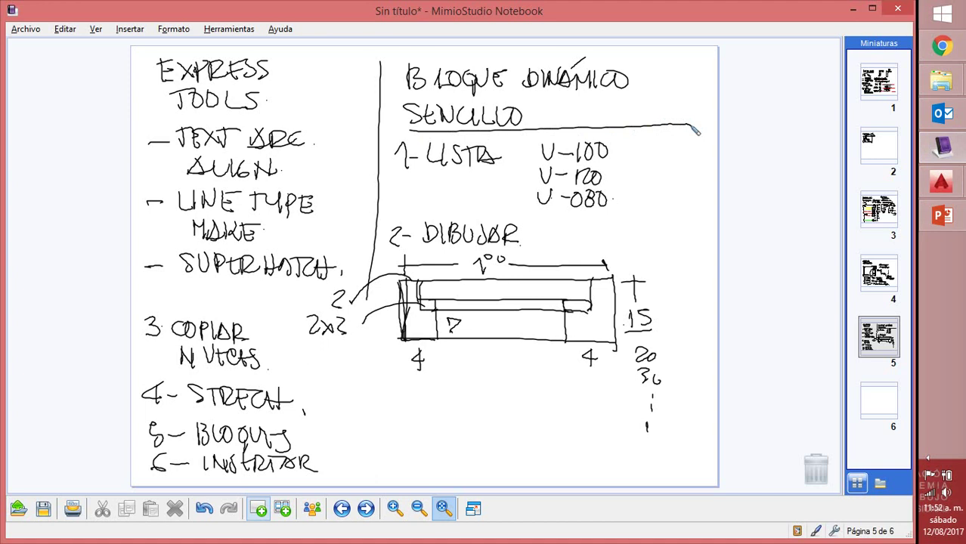
drag(310, 381, 681, 395)
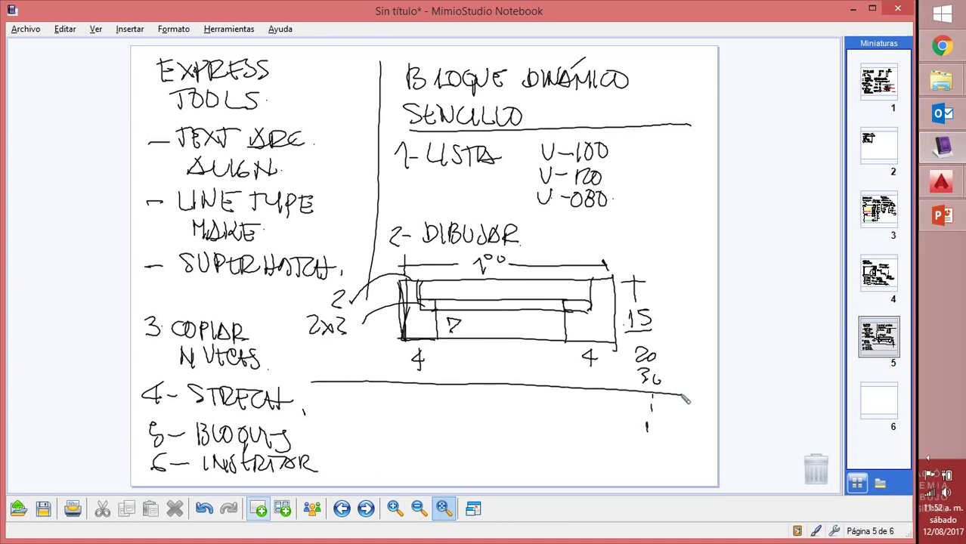
mouse_move(344, 390)
mouse_down()
mouse_move(349, 412)
mouse_move(354, 393)
mouse_move(340, 396)
mouse_move(366, 405)
mouse_move(371, 393)
mouse_move(387, 407)
mouse_move(397, 395)
mouse_move(421, 409)
mouse_move(514, 403)
mouse_move(508, 398)
mouse_move(510, 413)
mouse_move(570, 401)
mouse_move(574, 414)
mouse_move(592, 395)
mouse_move(632, 405)
mouse_up()
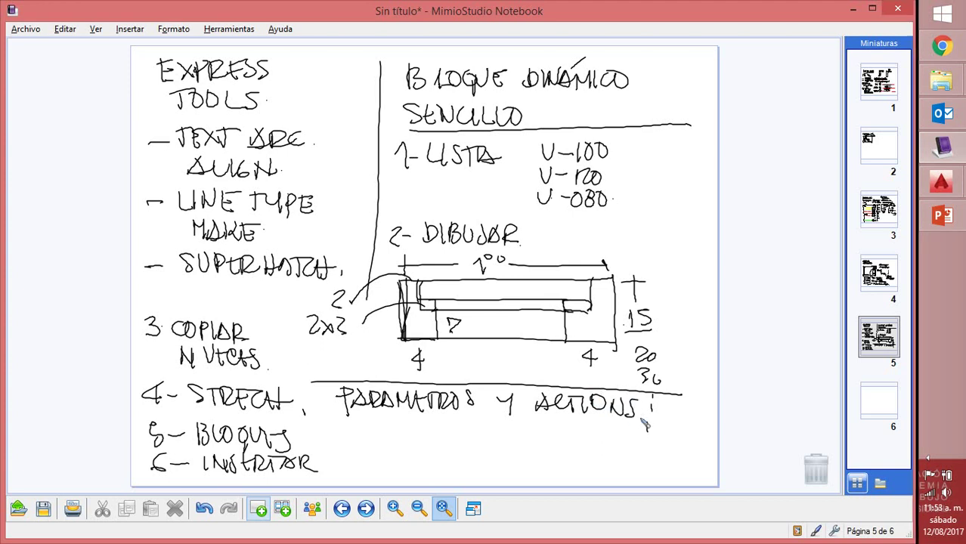
mouse_move(420, 431)
mouse_down()
mouse_move(561, 429)
mouse_move(585, 417)
mouse_up()
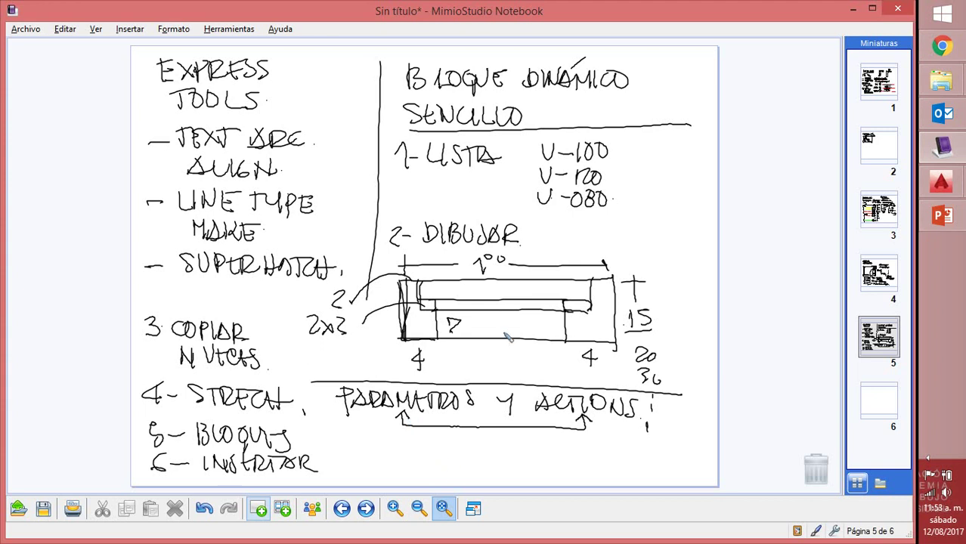
mouse_move(946, 153)
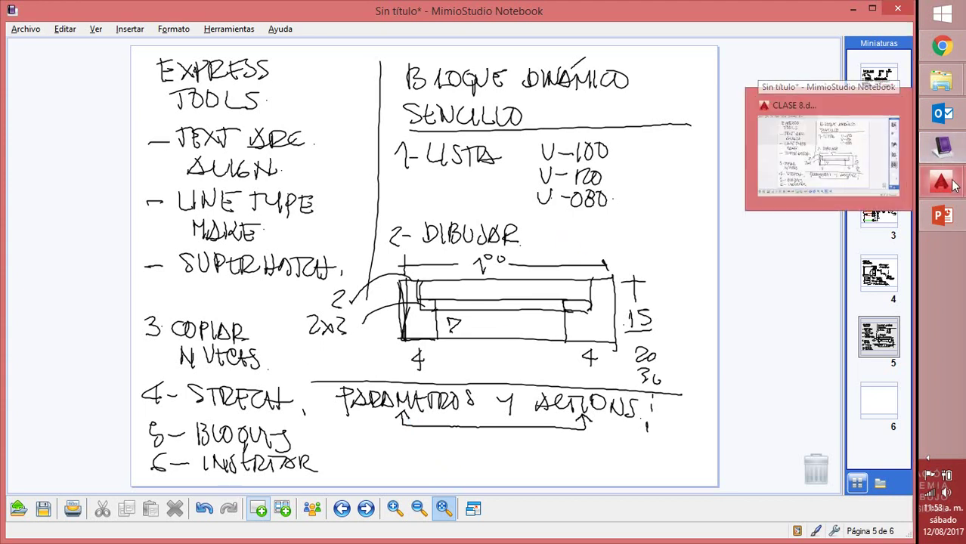
Add linear parameter Distance1 from the block's lower-left to lower-right corner, with its label placed below
click(941, 181)
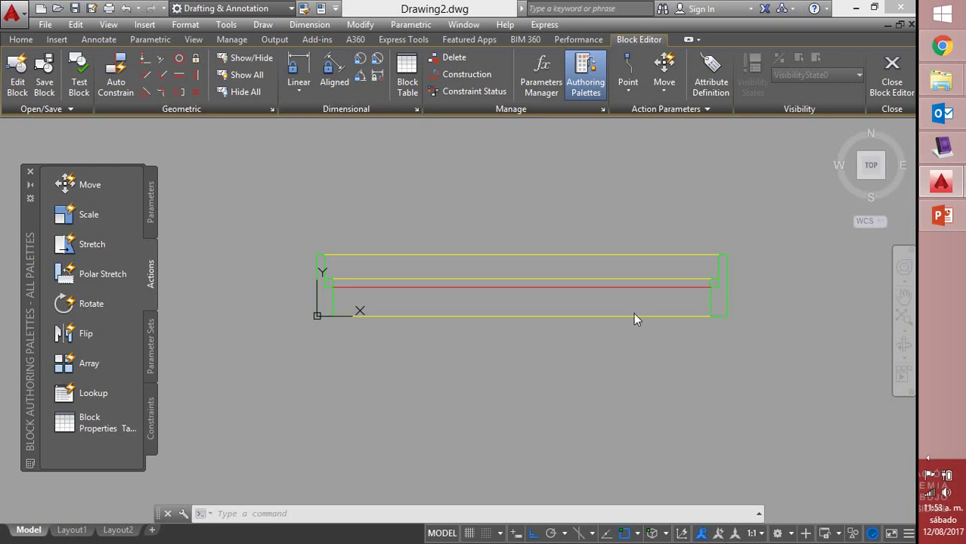
key(Escape)
key(Escape)
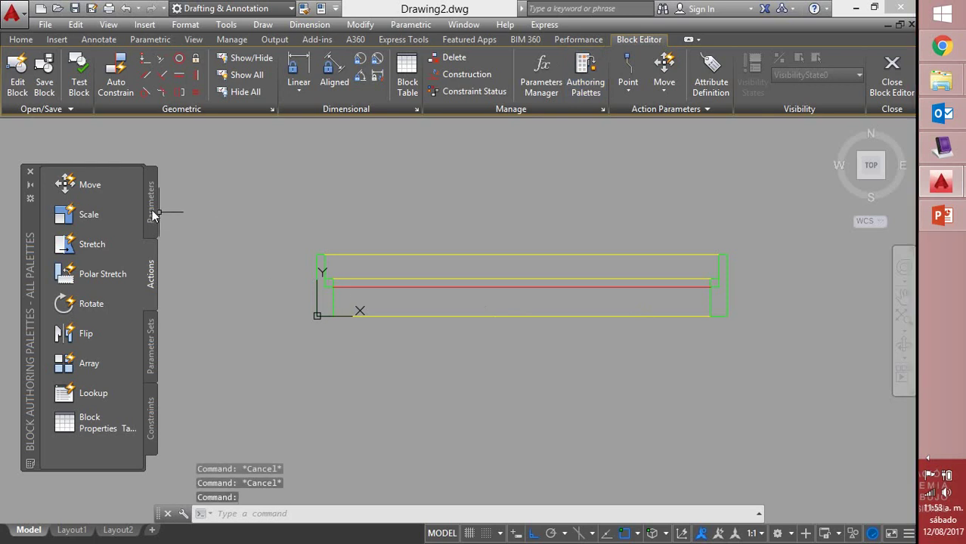
click(152, 212)
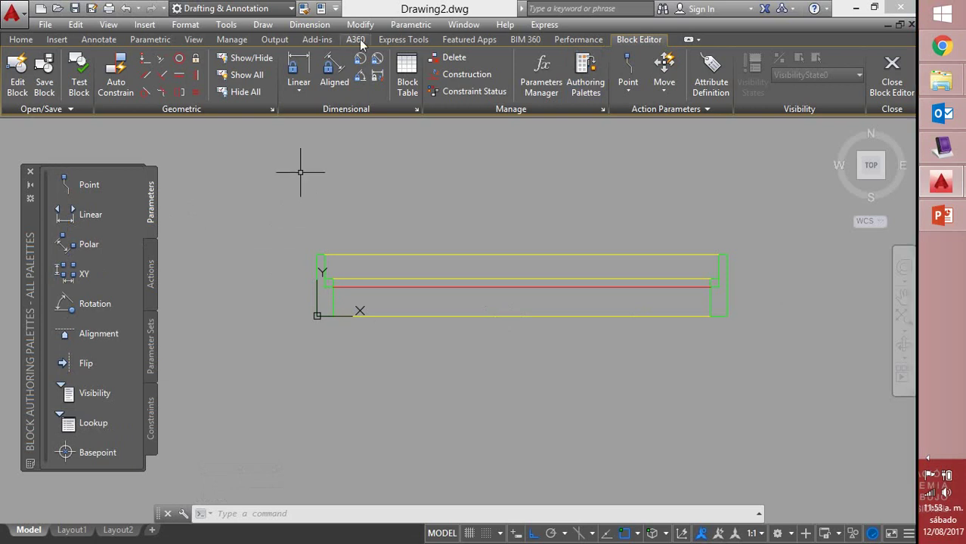
click(88, 216)
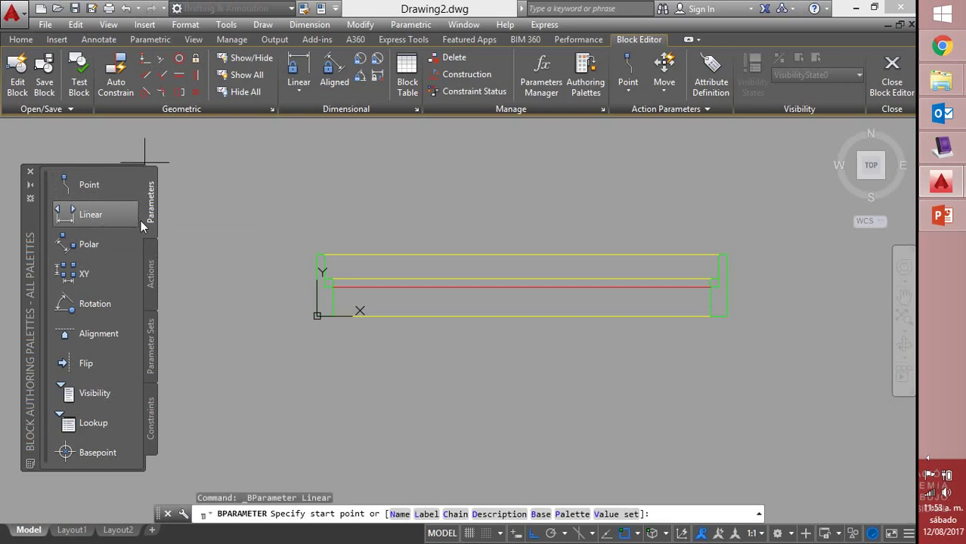
click(317, 315)
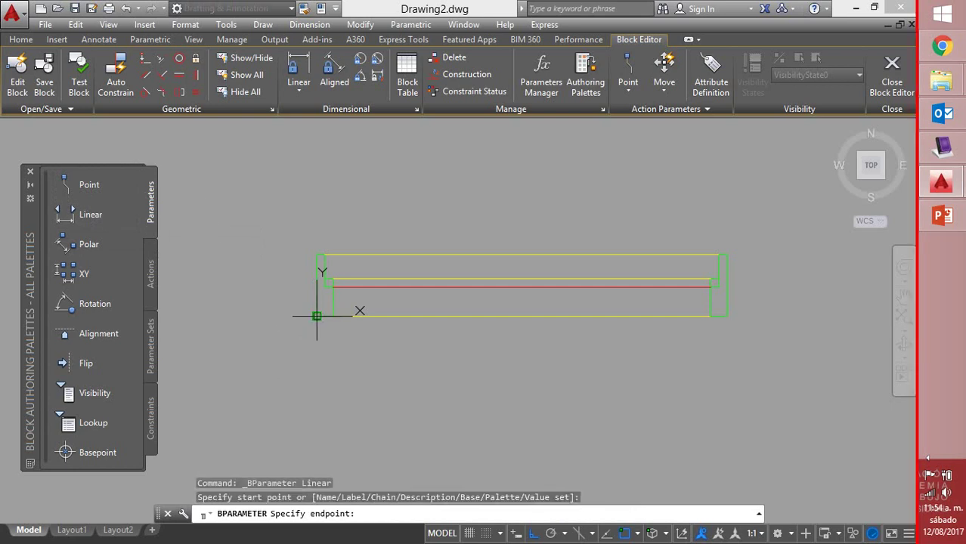
click(730, 316)
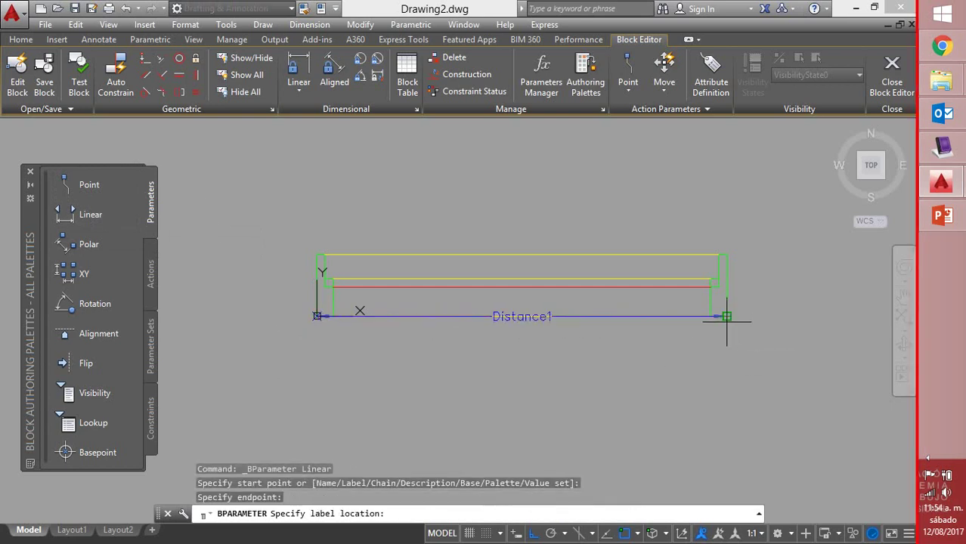
click(719, 358)
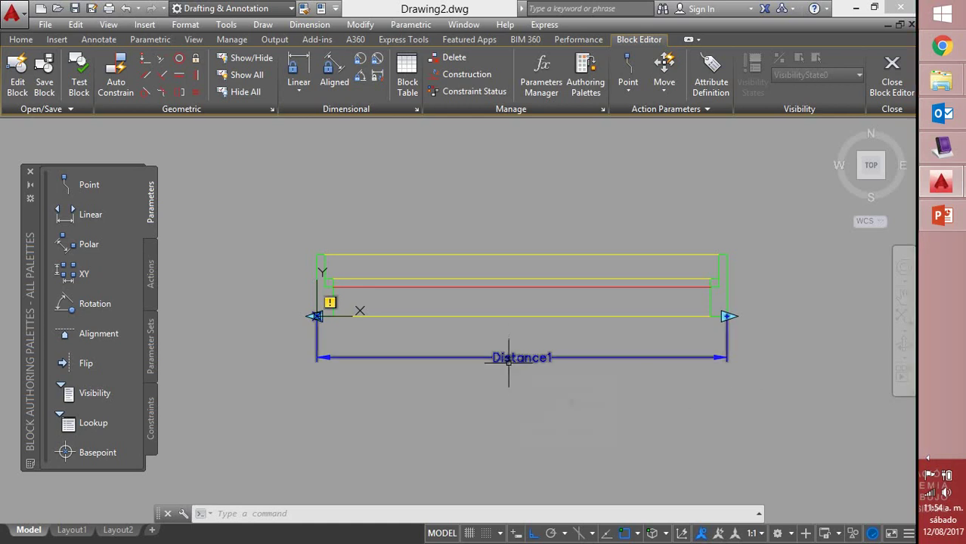
click(509, 360)
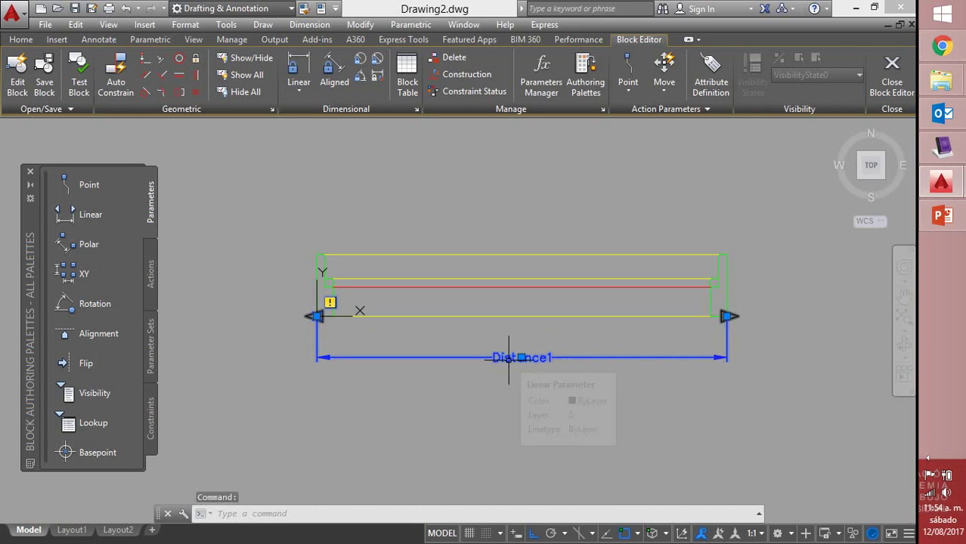
click(509, 360)
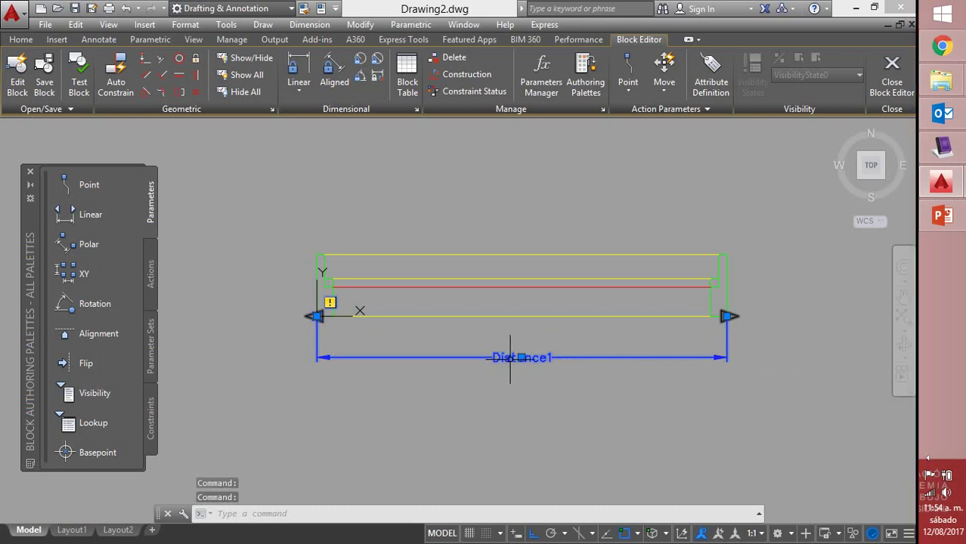
key(Escape)
Try the shortcut menu and an action on Distance1, cancelling both
right_click(547, 362)
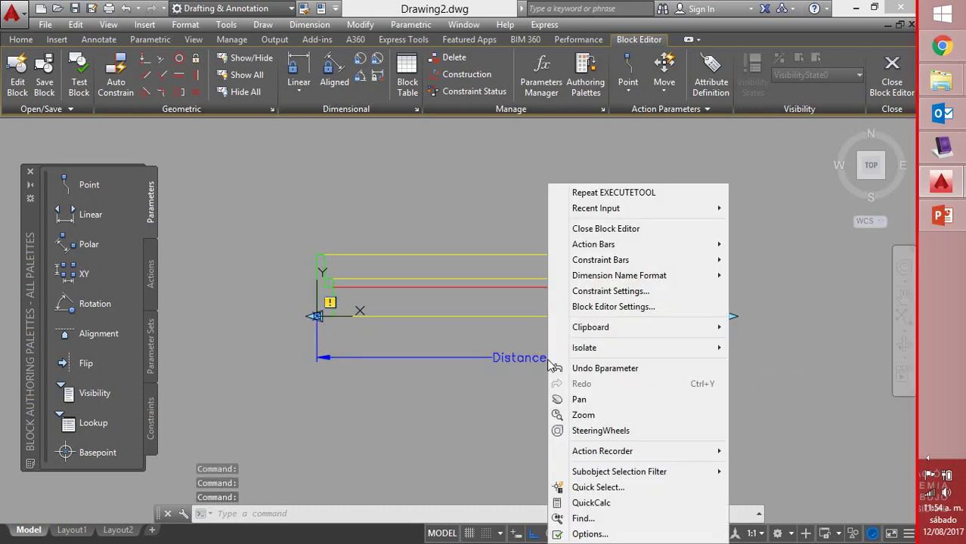
click(523, 408)
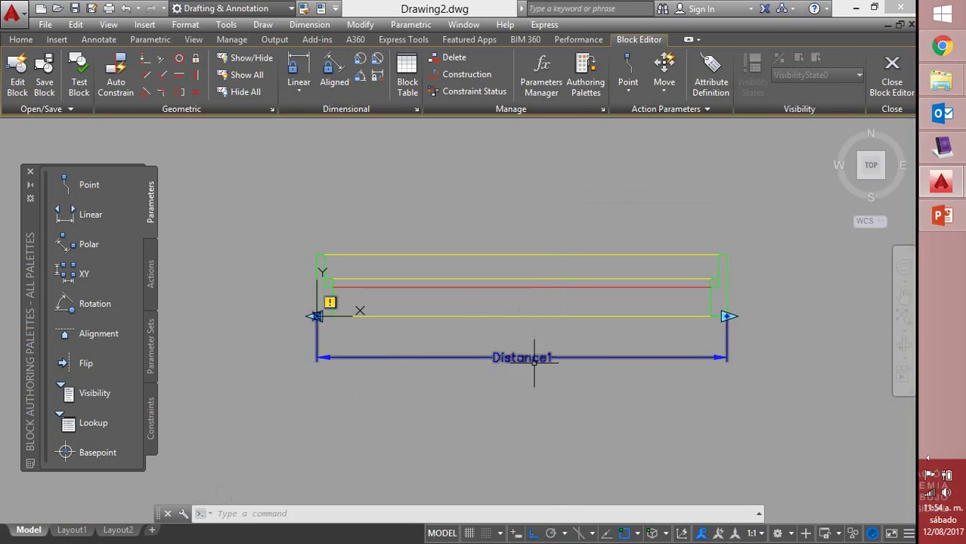
mouse_move(534, 361)
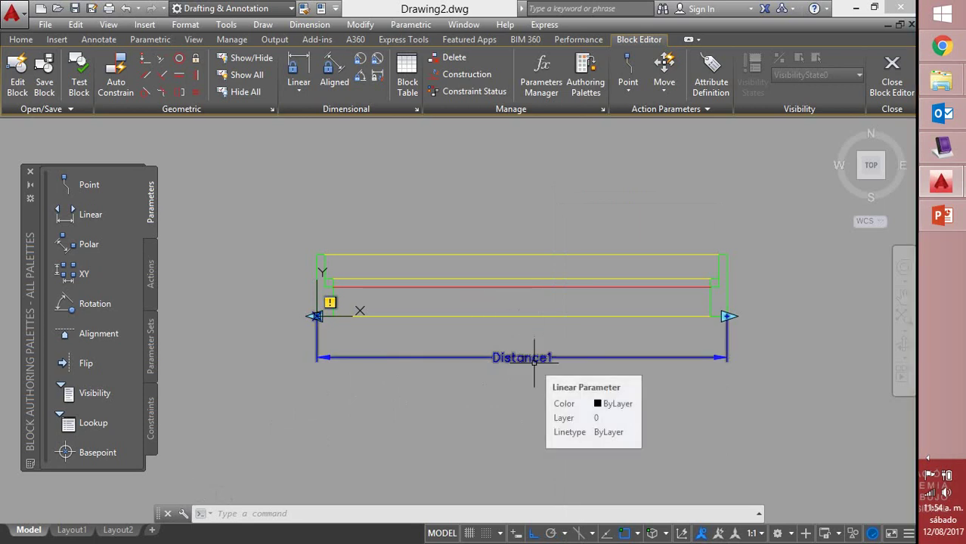
double_click(534, 361)
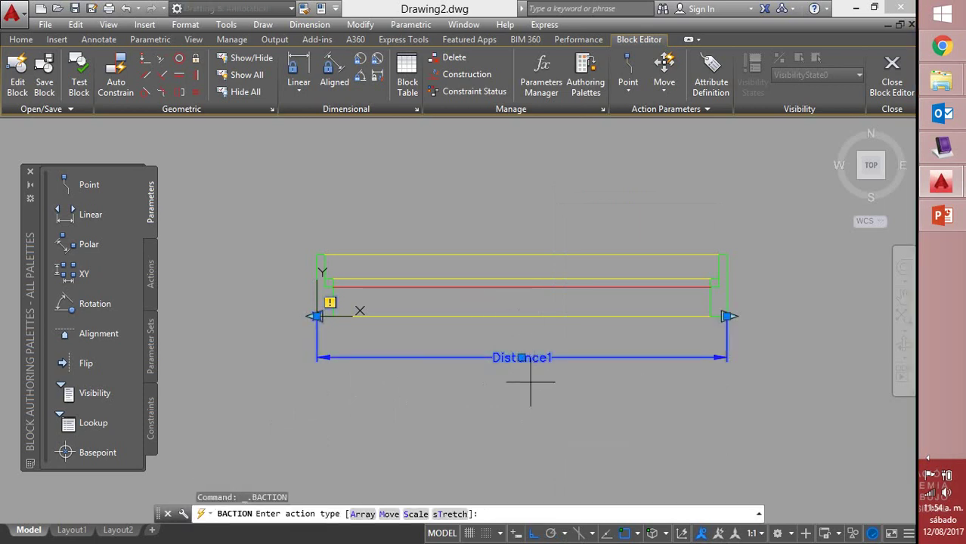
key(Escape)
key(Escape)
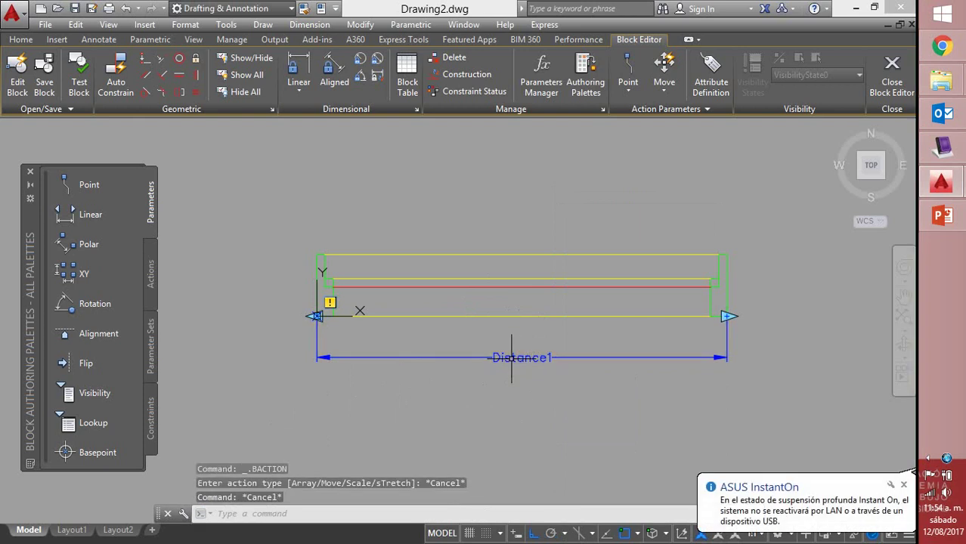
Inspect Distance1 in the Properties palette, close it, then select and delete the parameter
click(512, 357)
right_click(511, 366)
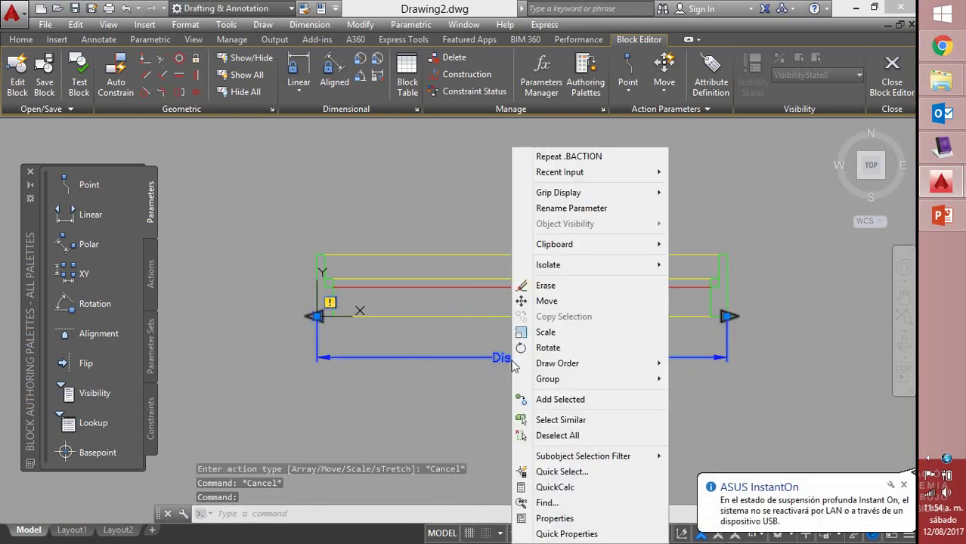
click(574, 518)
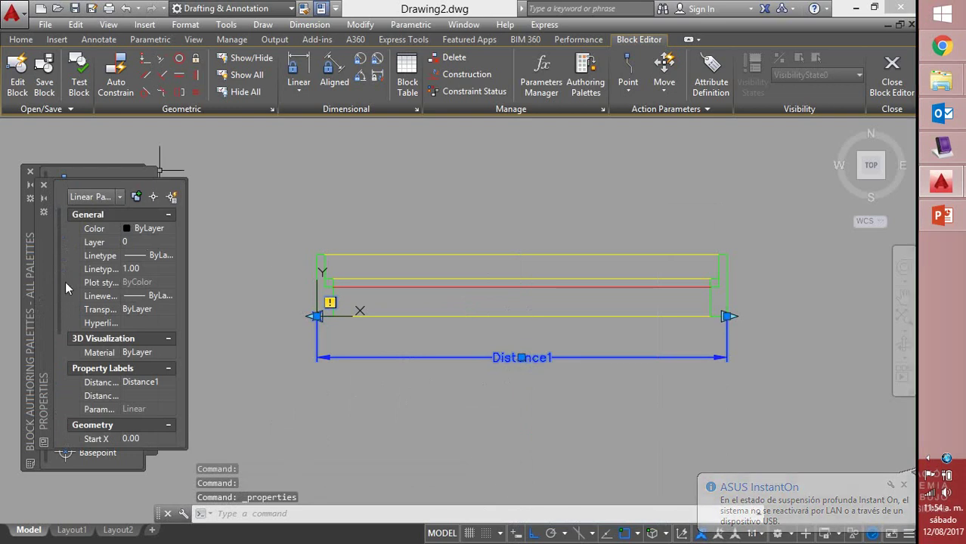
scroll(60, 257, down, 1)
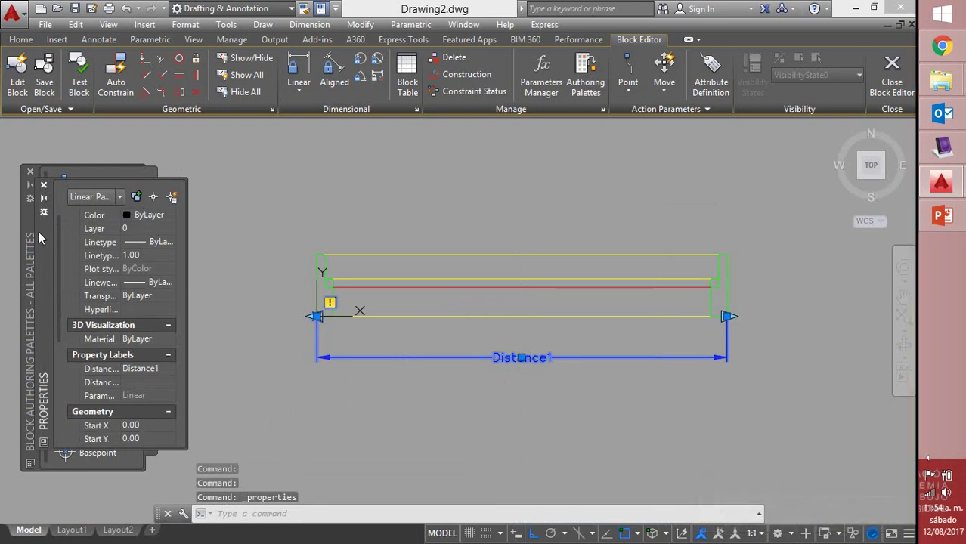
drag(40, 238, 137, 248)
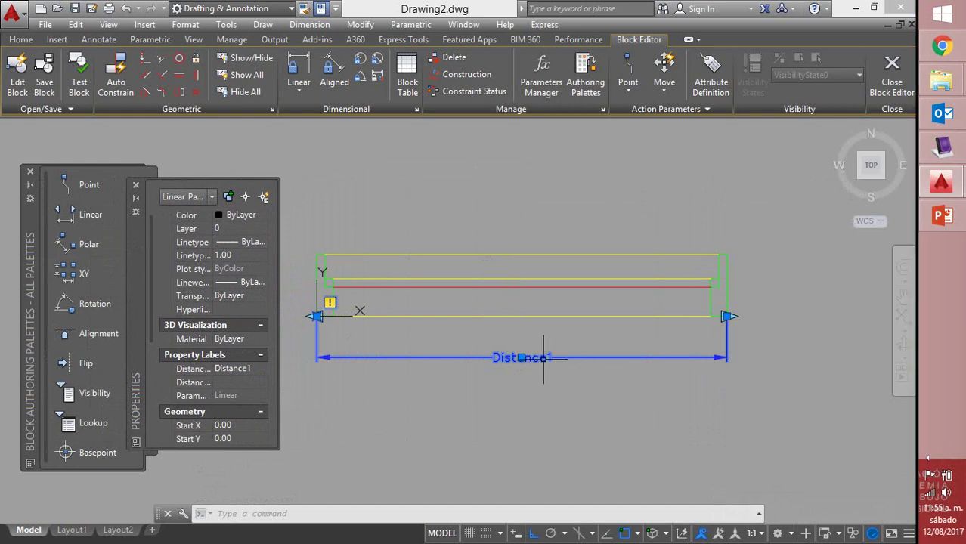
mouse_move(542, 357)
click(249, 371)
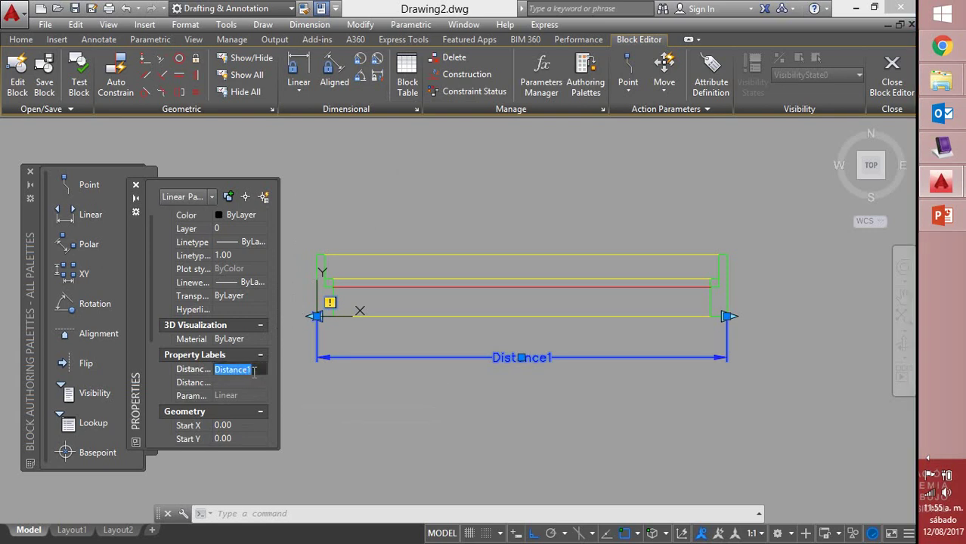
click(135, 186)
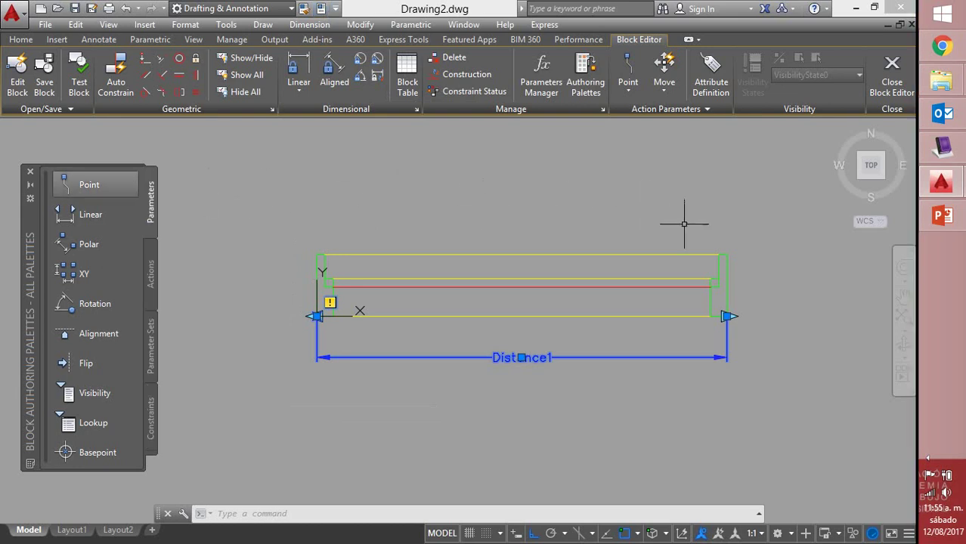
click(764, 335)
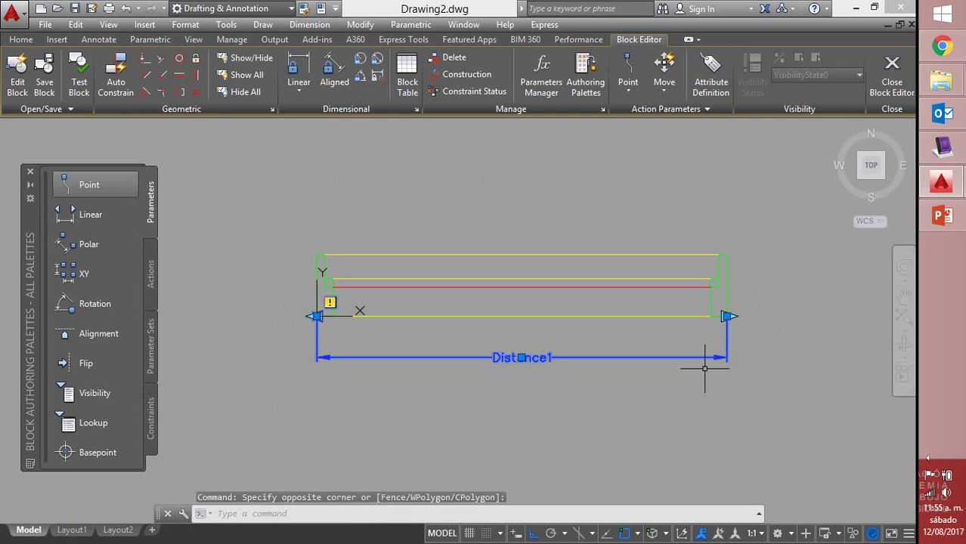
key(Delete)
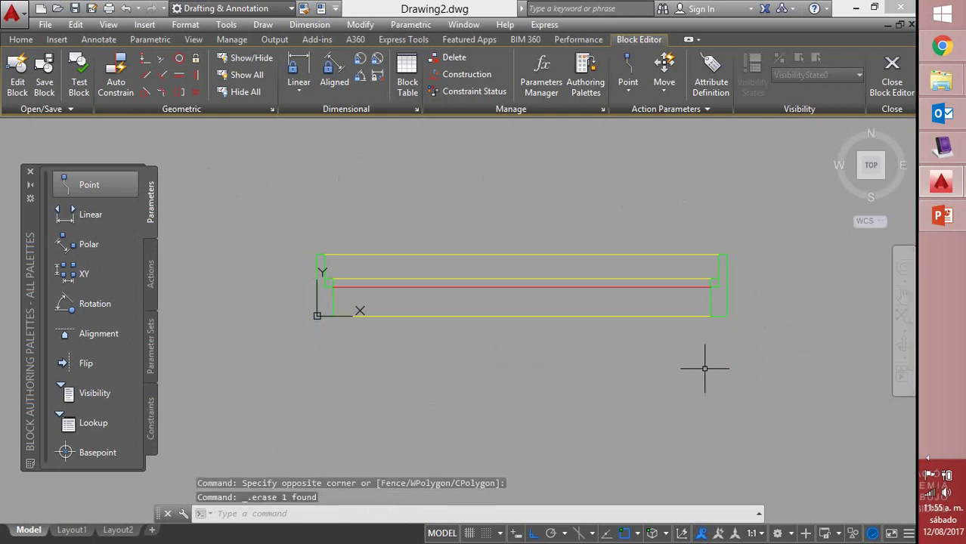
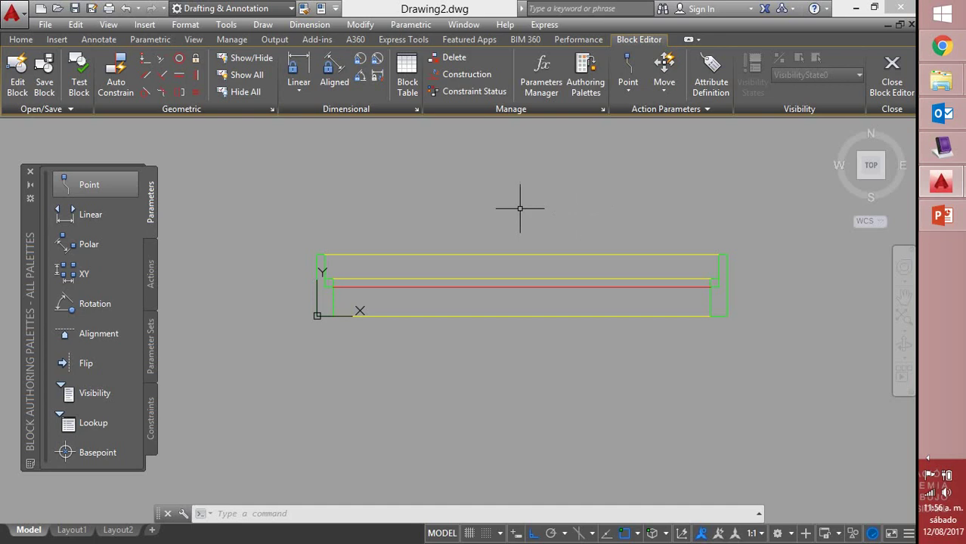
Add a linear parameter, Distance1, along the block's bottom edge with its label placed below
click(83, 217)
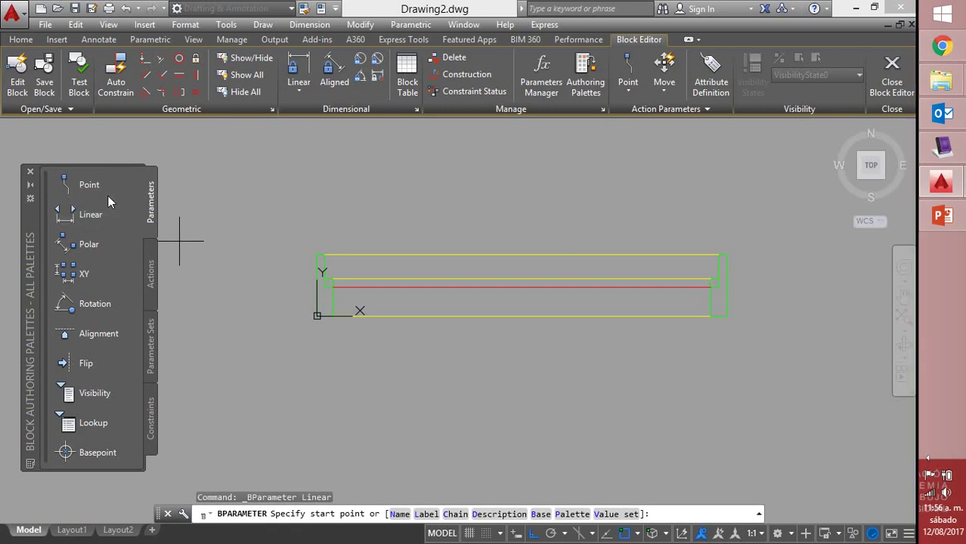
click(317, 316)
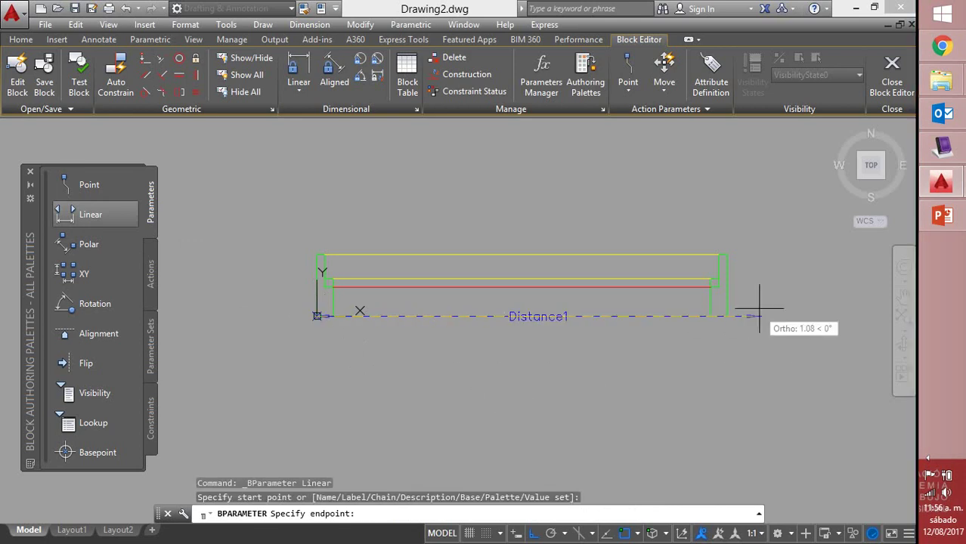
click(726, 317)
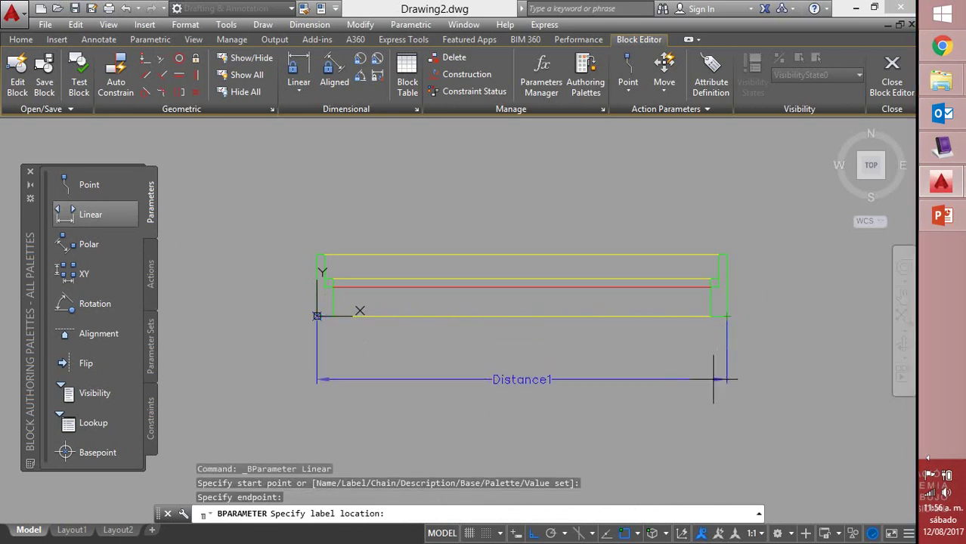
click(713, 356)
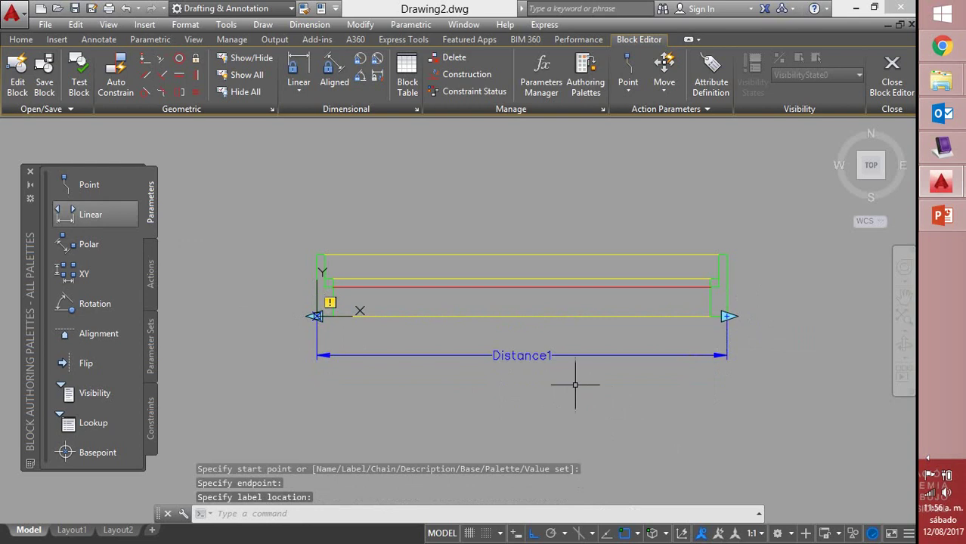
click(537, 355)
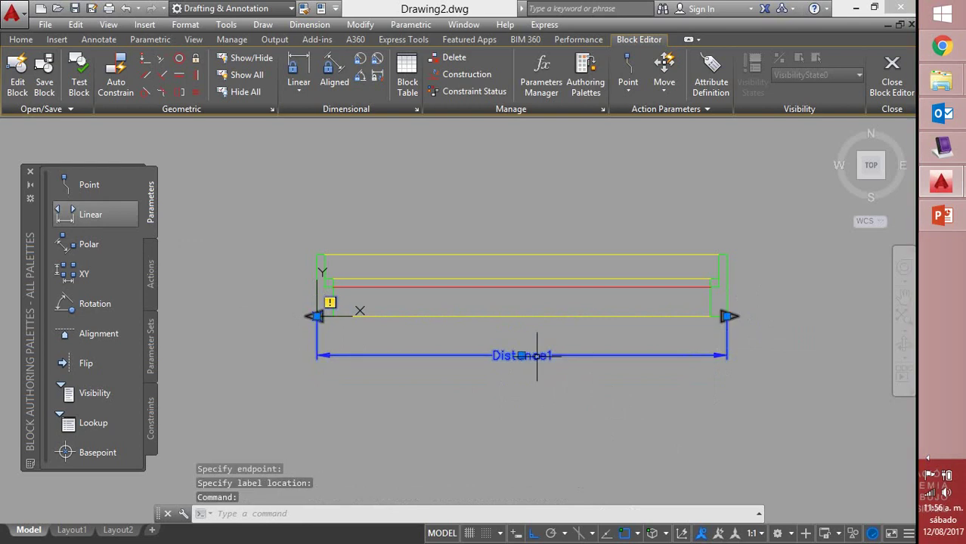
right_click(538, 355)
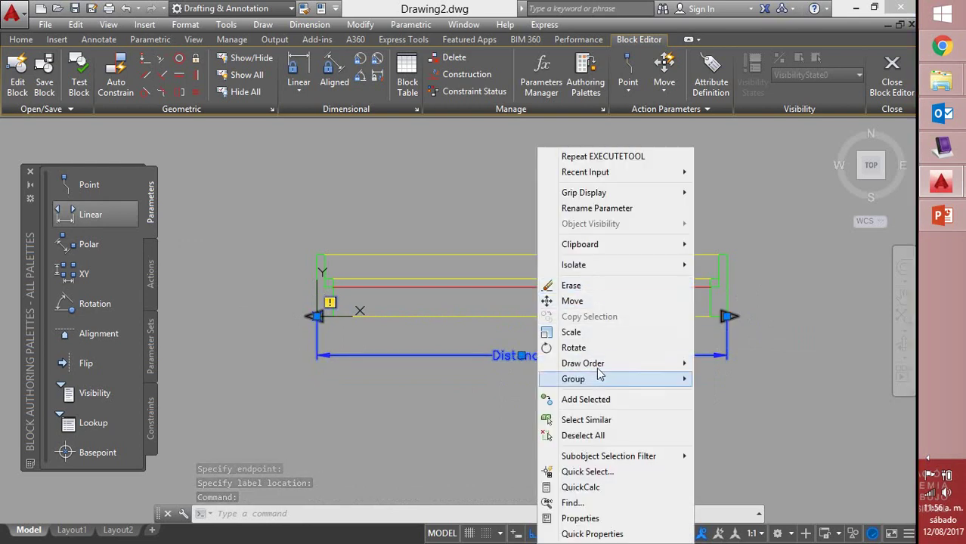
Change the parameter's Distance Name in Properties from Distance1 to 'Largo'
click(595, 518)
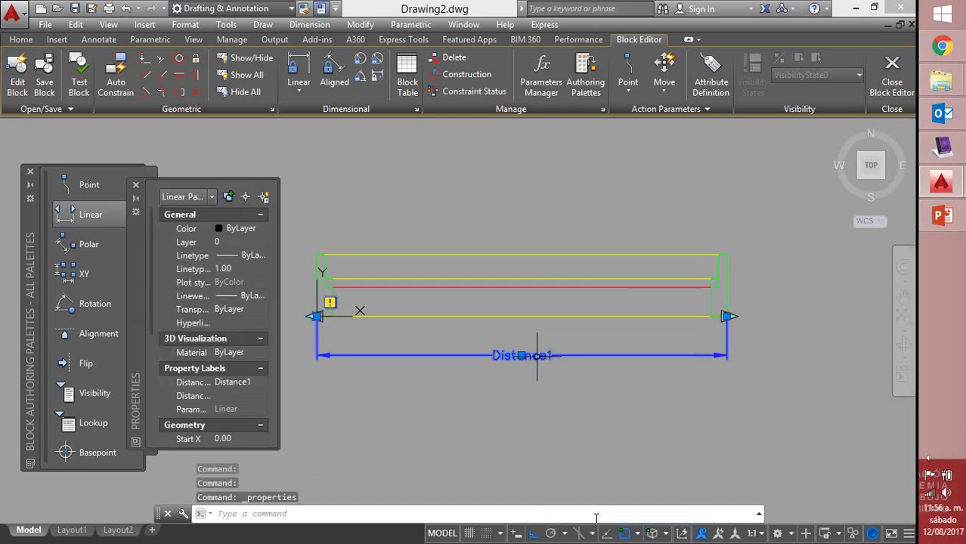
click(137, 186)
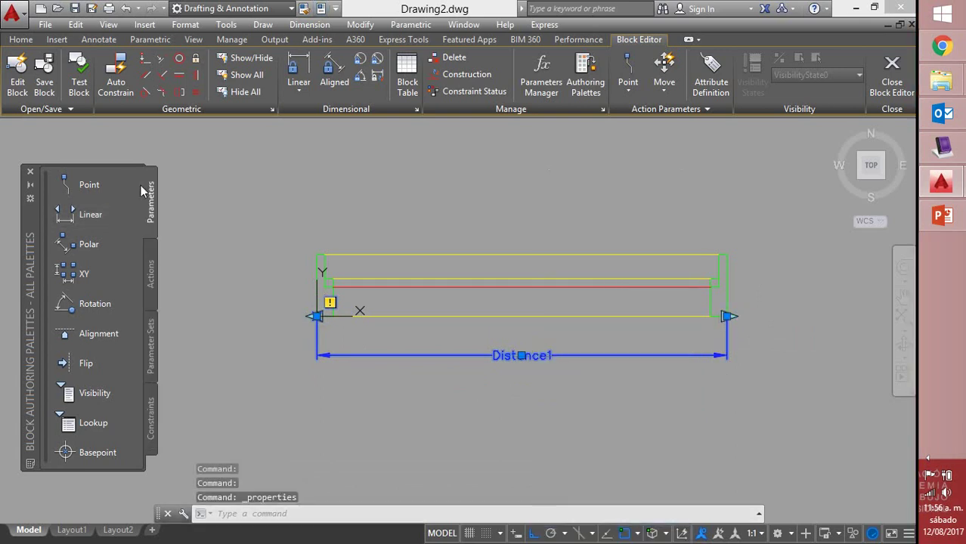
click(321, 8)
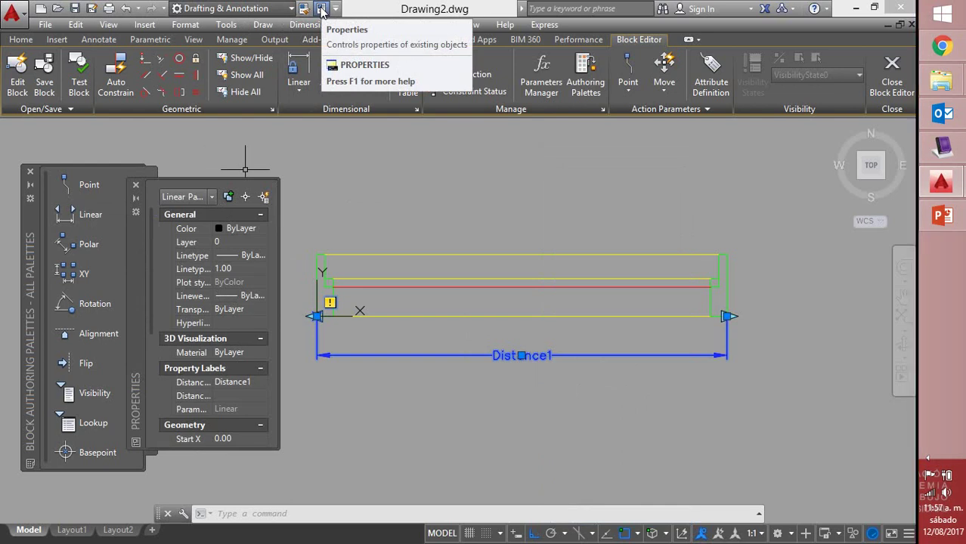
click(255, 380)
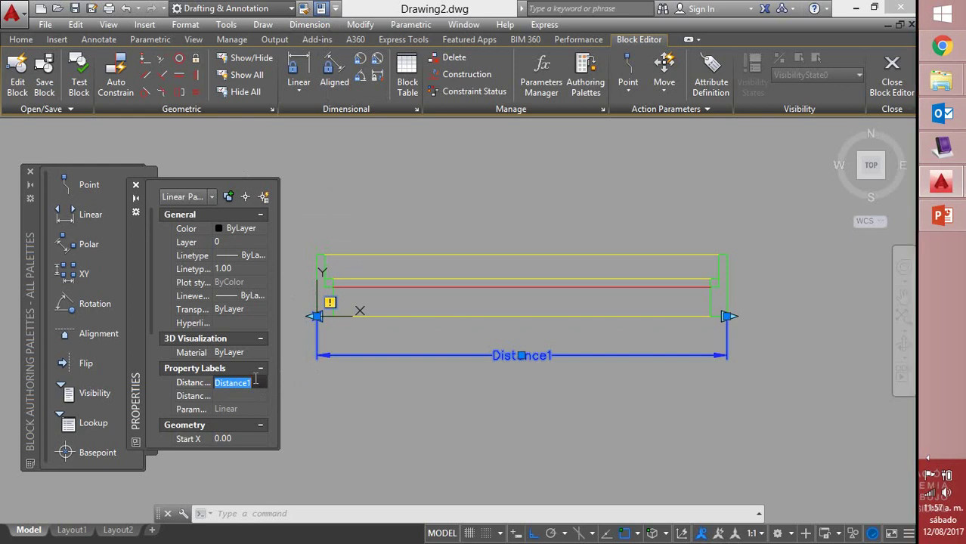
text(LARGH)
key(BackSpace)
key(BackSpace)
key(BackSpace)
key(BackSpace)
key(BackSpace)
text(Largo)
key(Return)
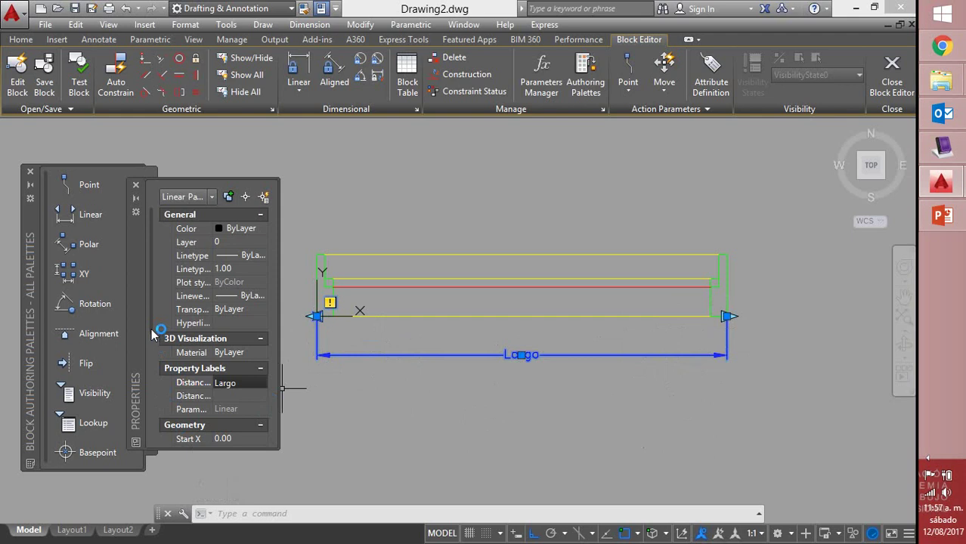
scroll(151, 351, down, 3)
Set Largo's Number of Grips to 1 and close the Properties palette
drag(151, 420, 150, 498)
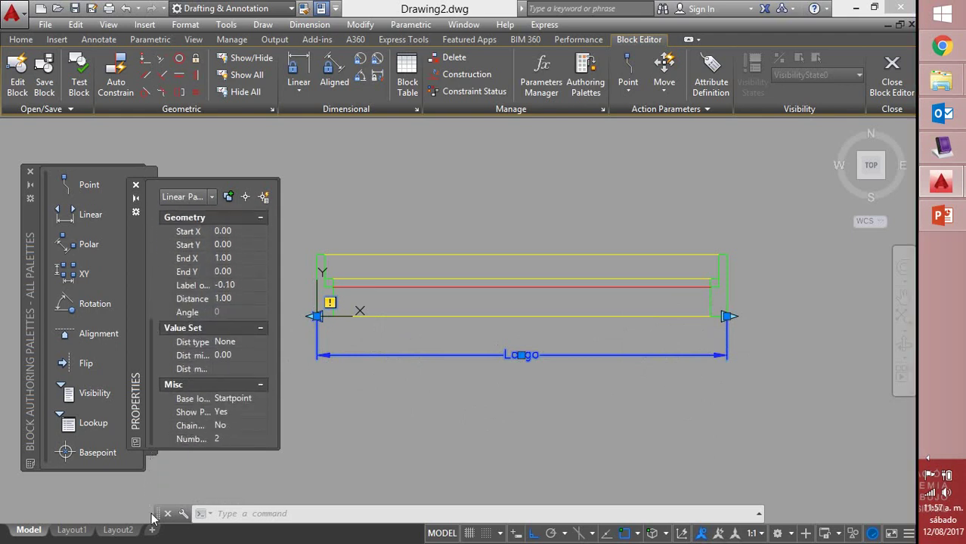
click(222, 439)
click(261, 440)
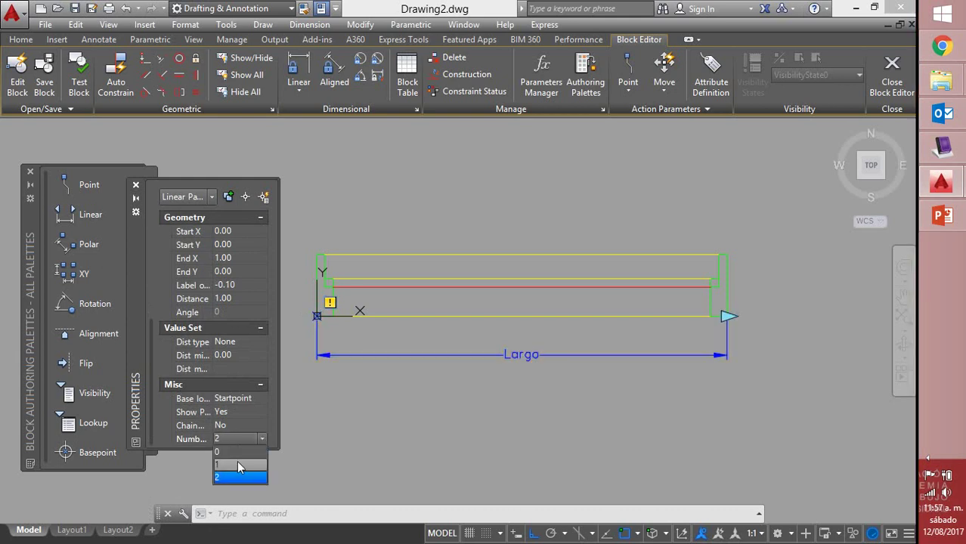
click(237, 460)
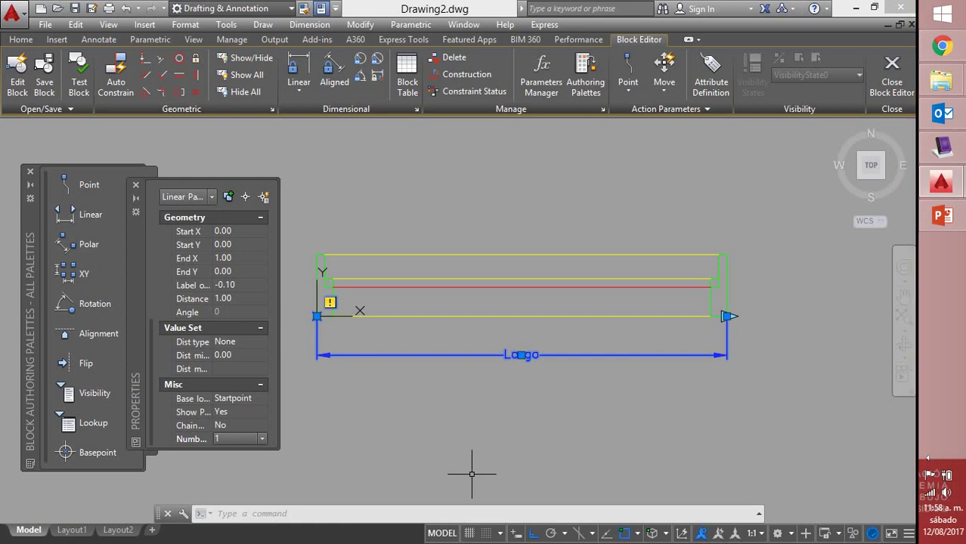
key(Escape)
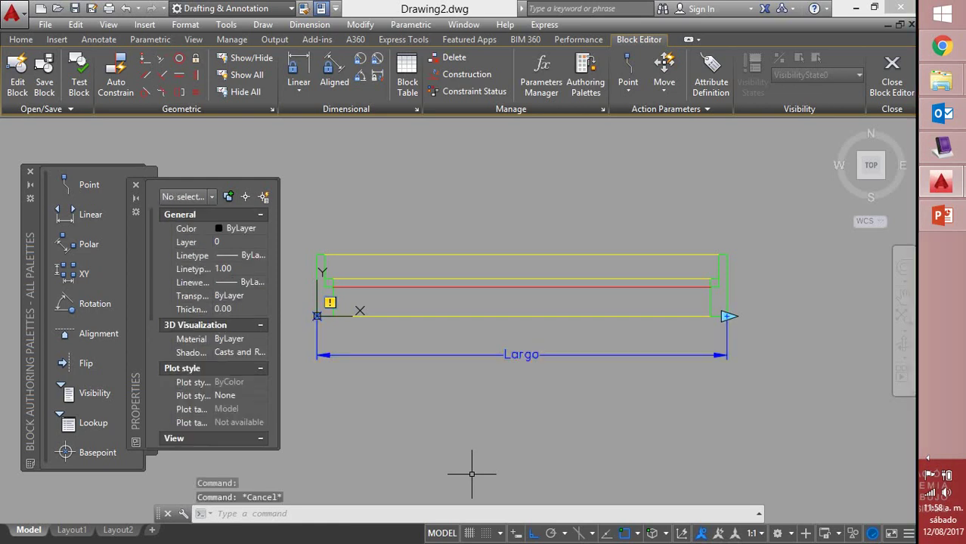
click(136, 186)
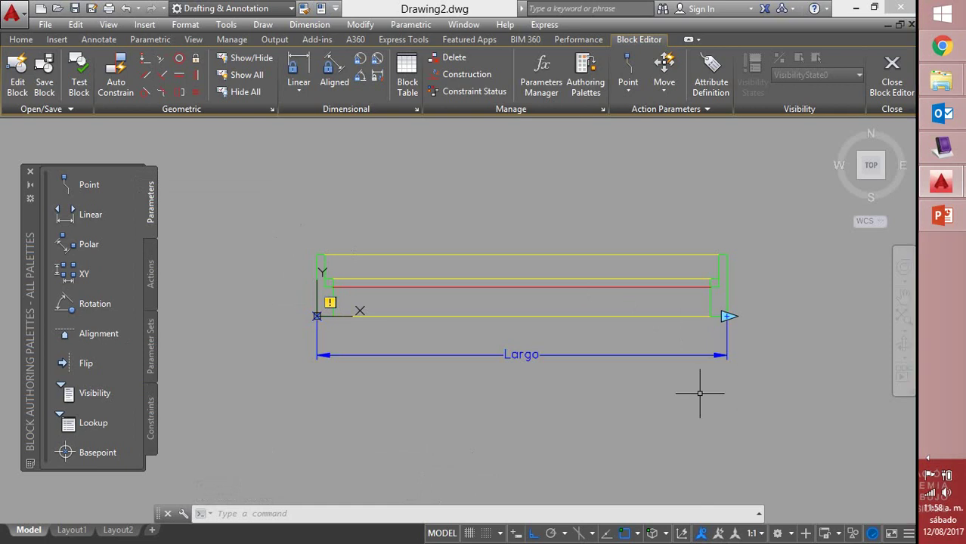
Start a Stretch action on the Largo parameter, tied to its right end point
click(150, 276)
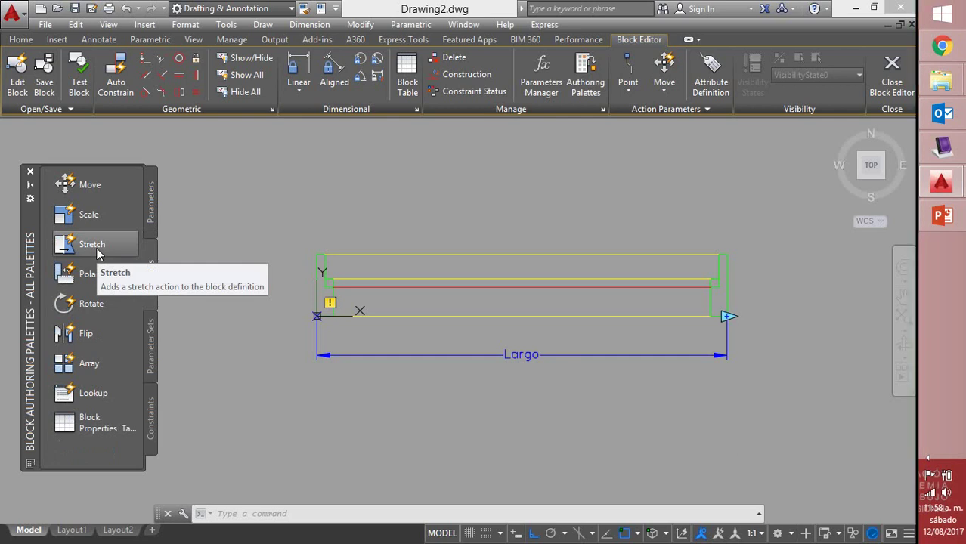
click(97, 251)
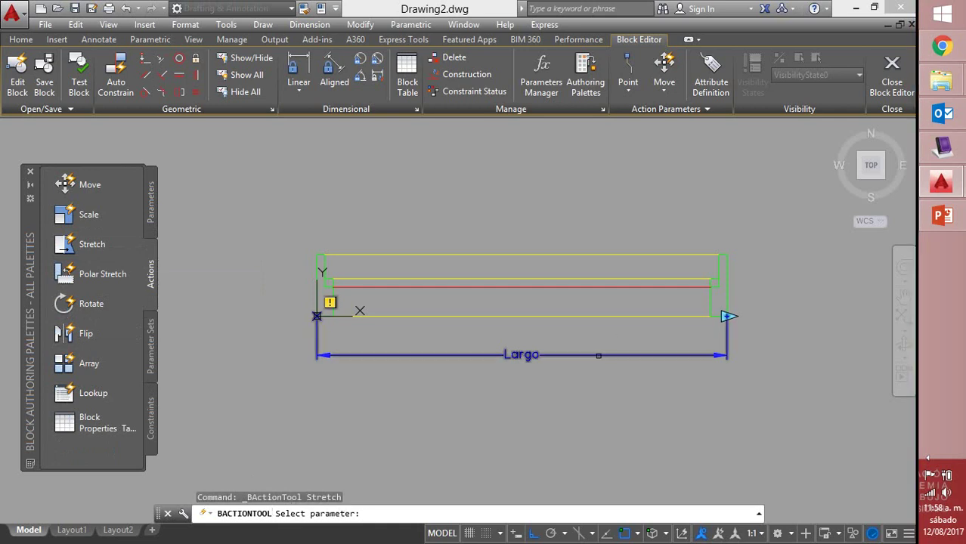
click(595, 355)
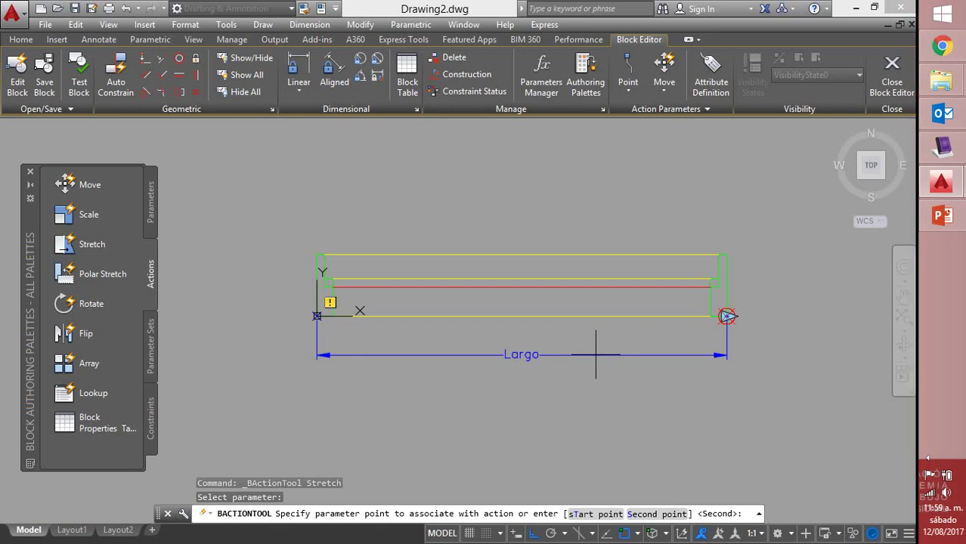
click(727, 316)
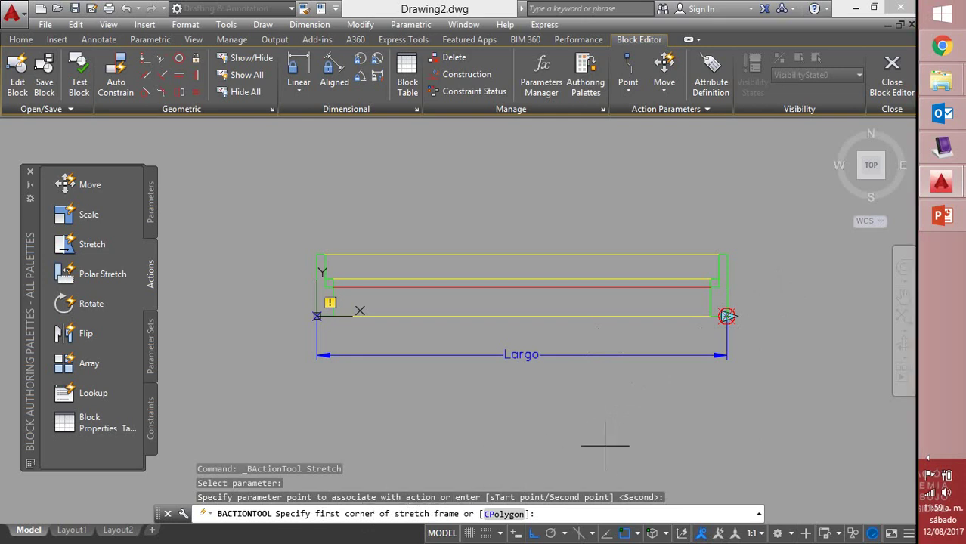
Frame the block's right end and crossing-select its 9 objects to complete the Largo stretch
click(766, 220)
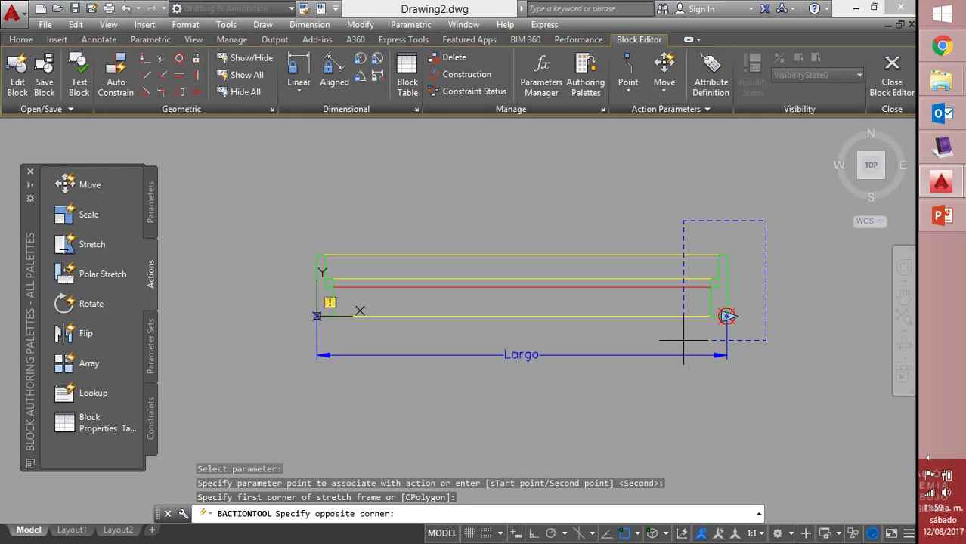
click(683, 340)
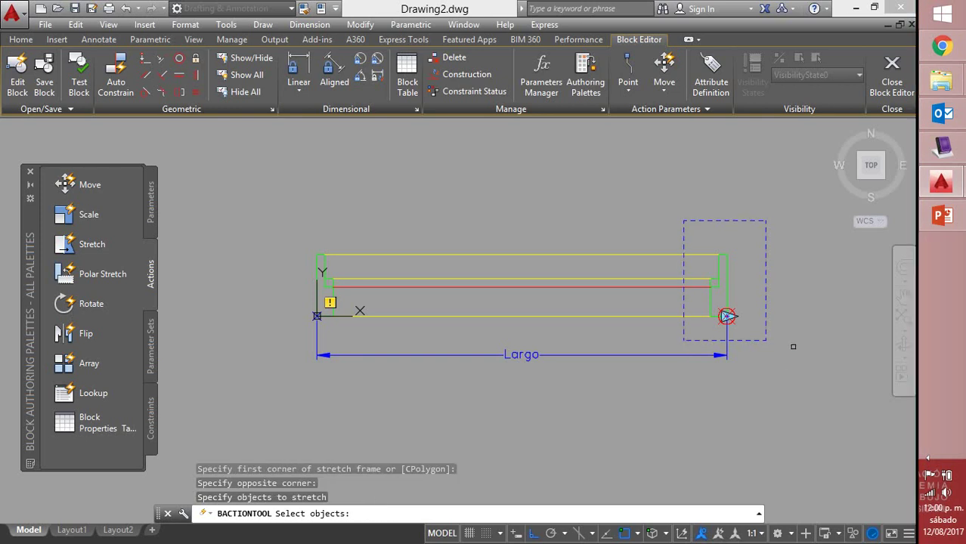
click(782, 212)
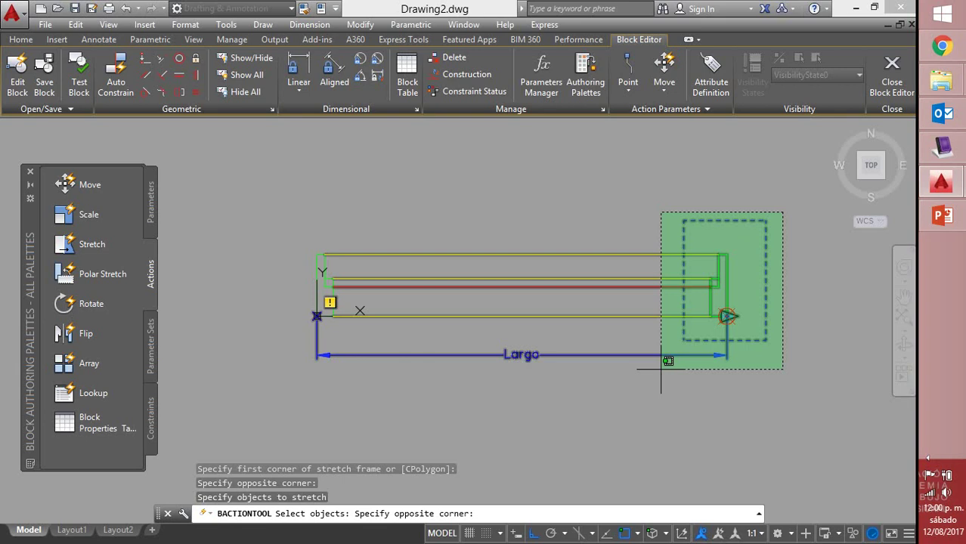
click(660, 369)
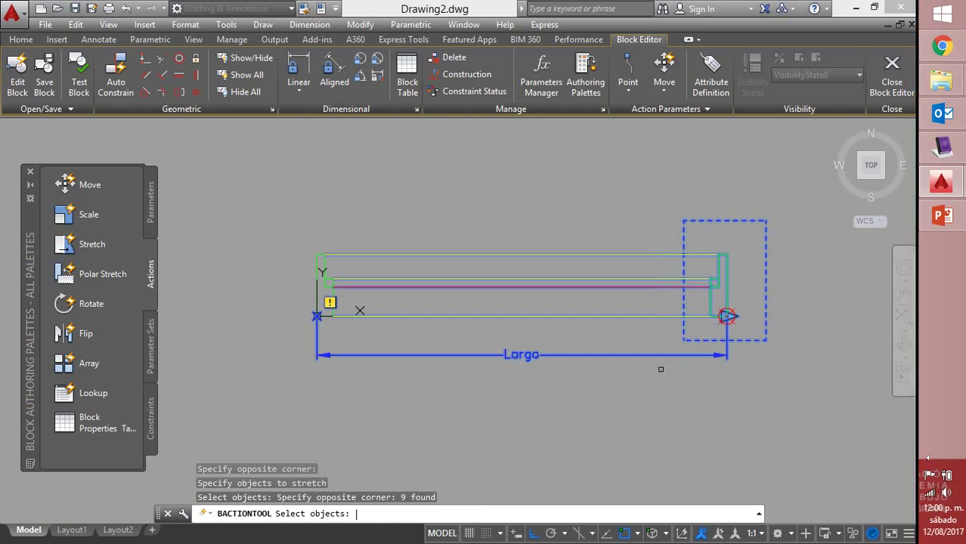
key(Return)
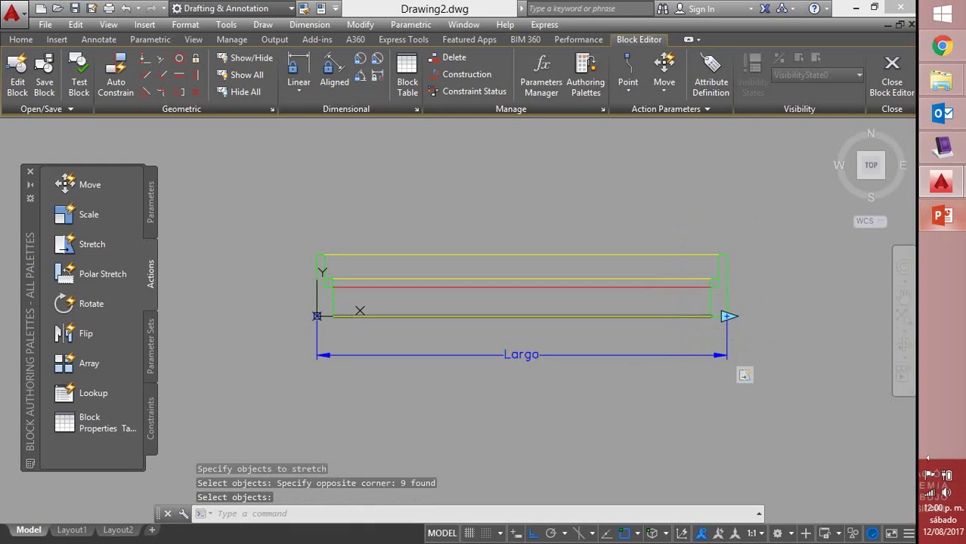
Save V-100, close the Block Editor, and drag the length grip longer, then shorter
click(892, 85)
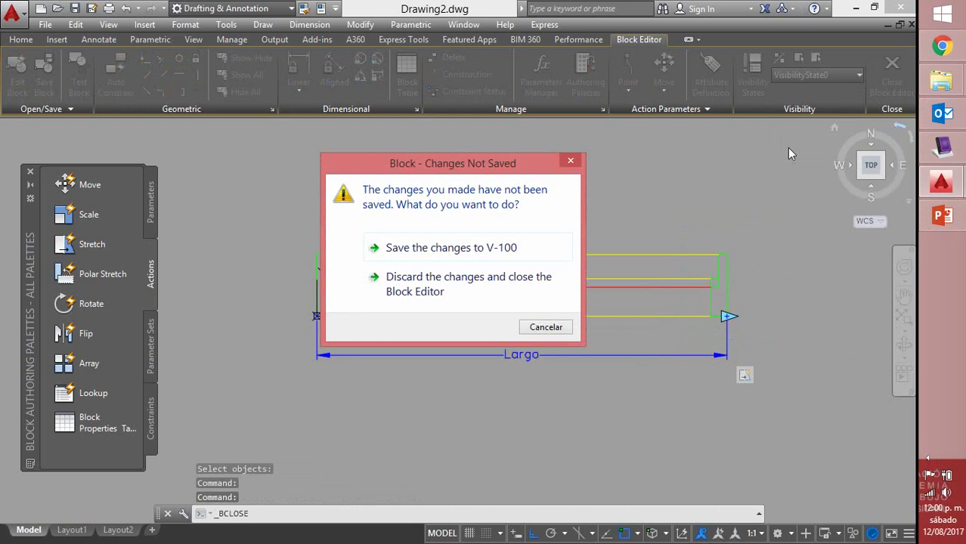
click(468, 247)
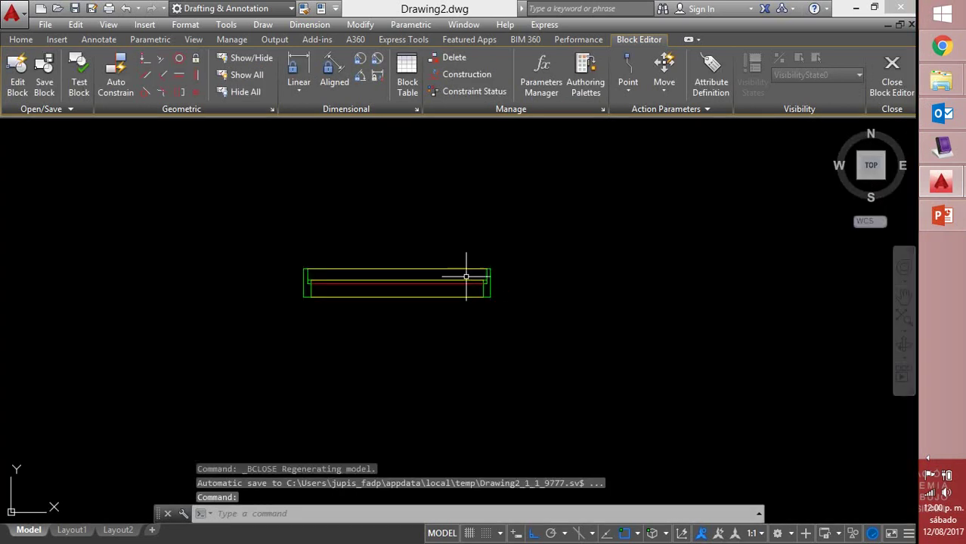
click(494, 288)
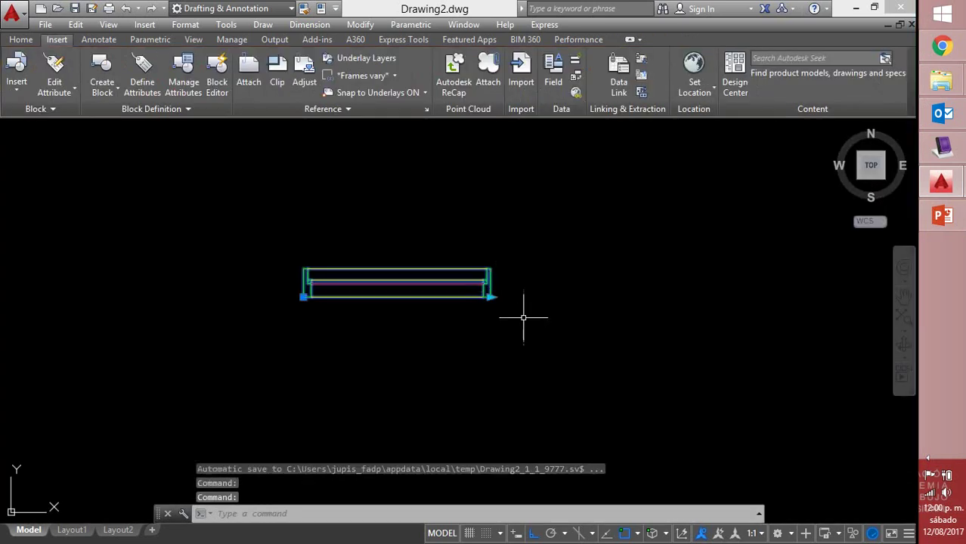
click(489, 297)
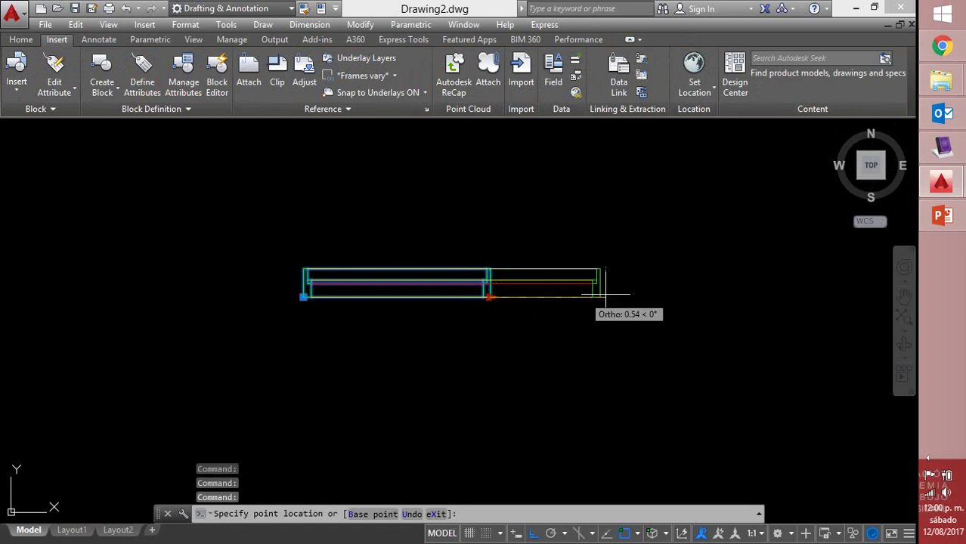
click(704, 297)
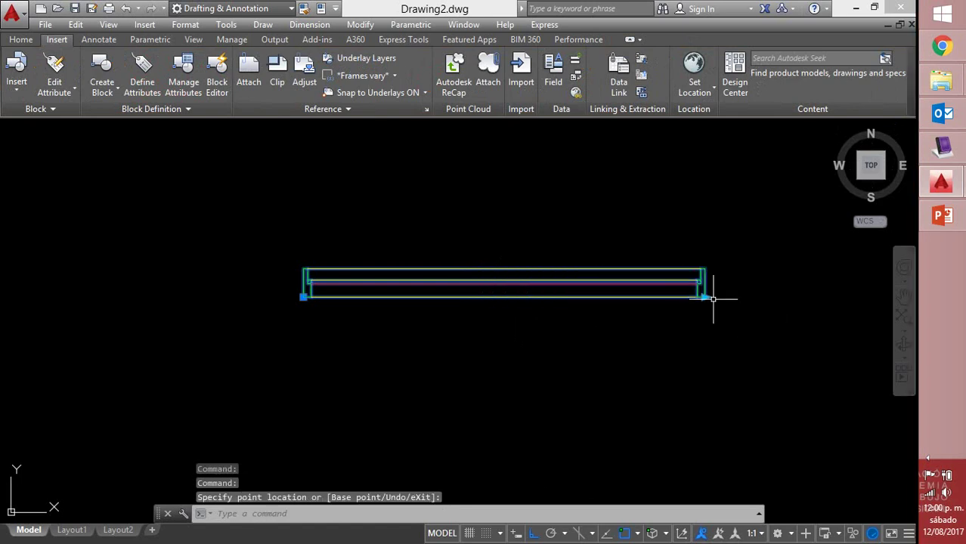
click(704, 297)
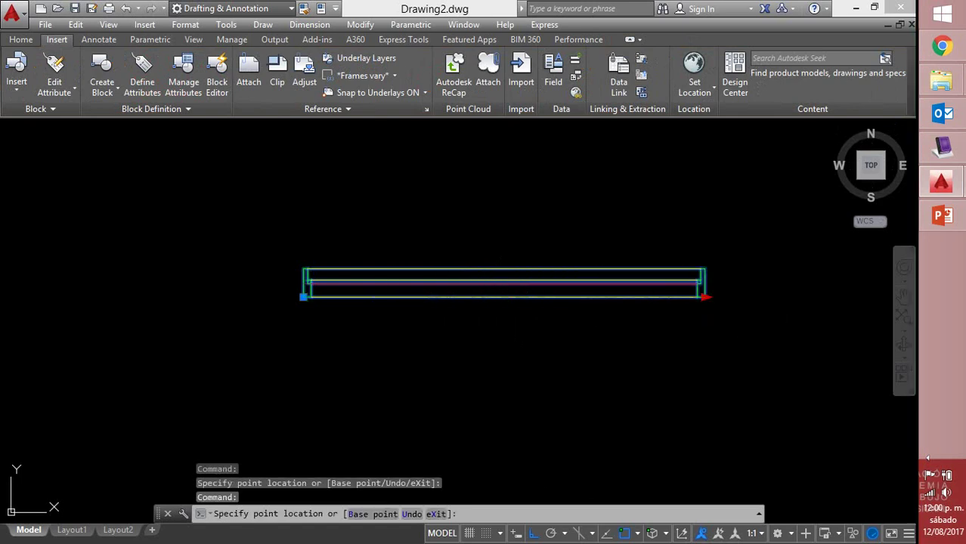
click(313, 297)
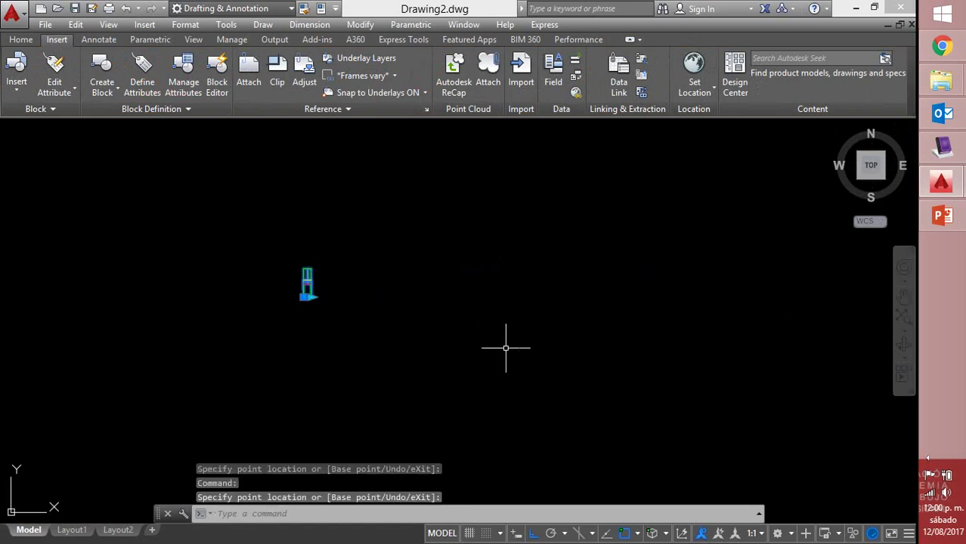
click(312, 296)
click(358, 294)
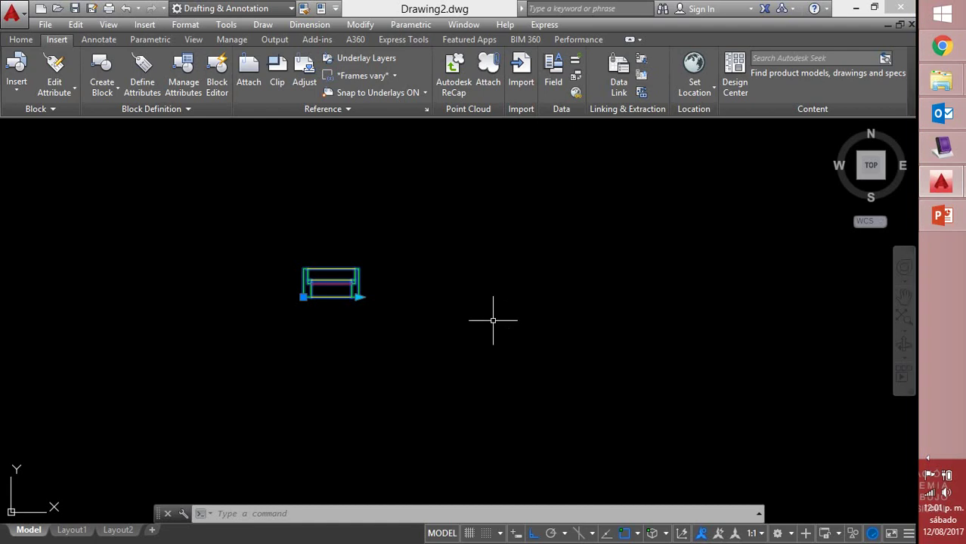
Reopen the V-100 block definition in the Block Editor and centre the view
key(Escape)
double_click(352, 276)
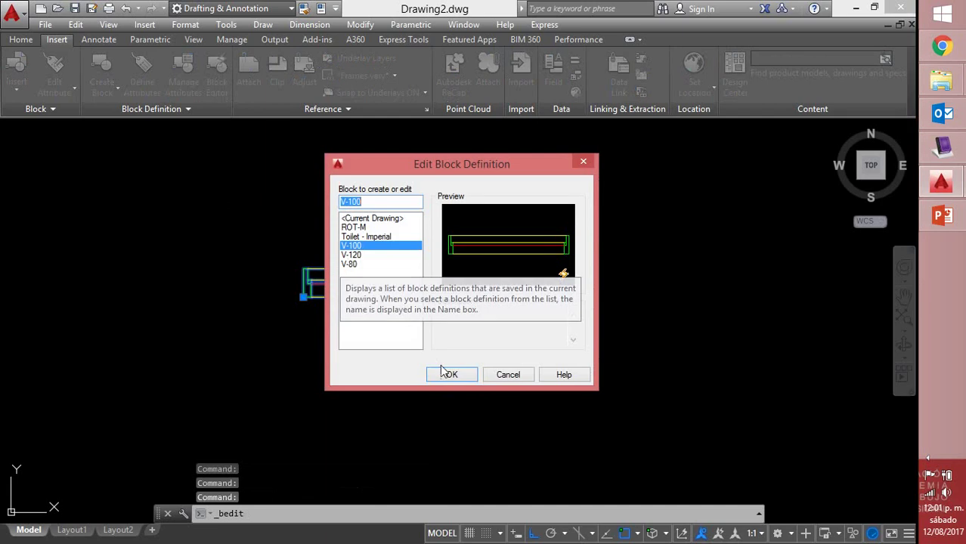
click(450, 375)
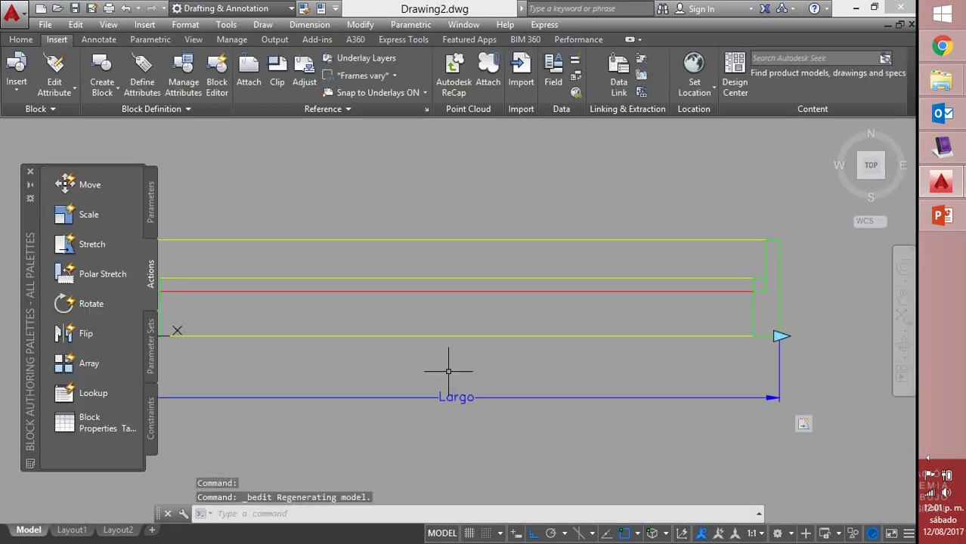
scroll(550, 302, down, 2)
middle_drag(555, 302, 595, 272)
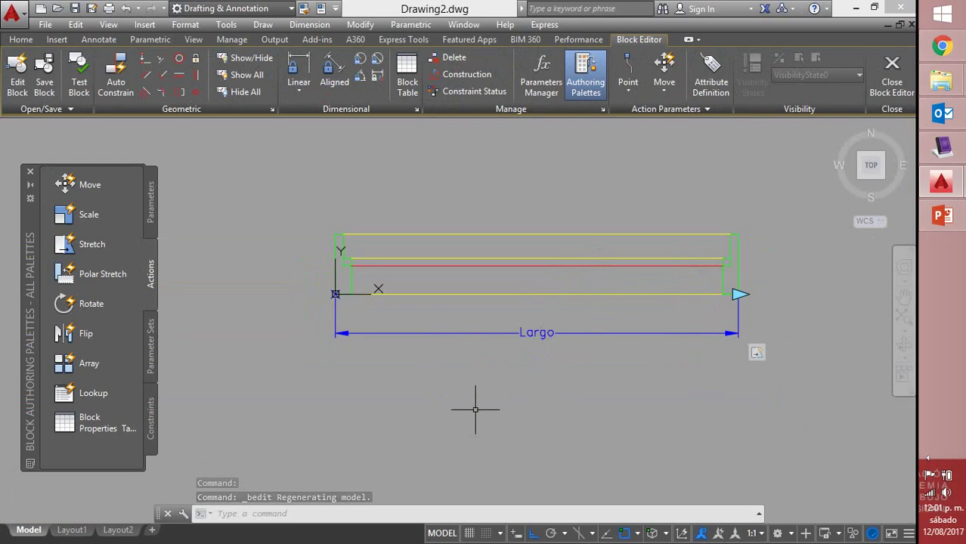
Add a linear parameter from the top-right to top-left corner, label above, and view its properties
click(151, 210)
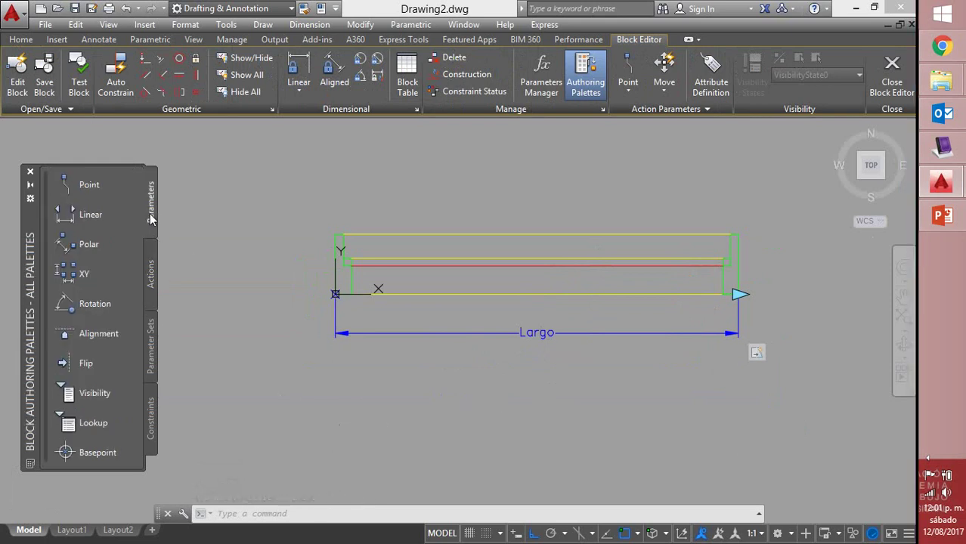
click(79, 216)
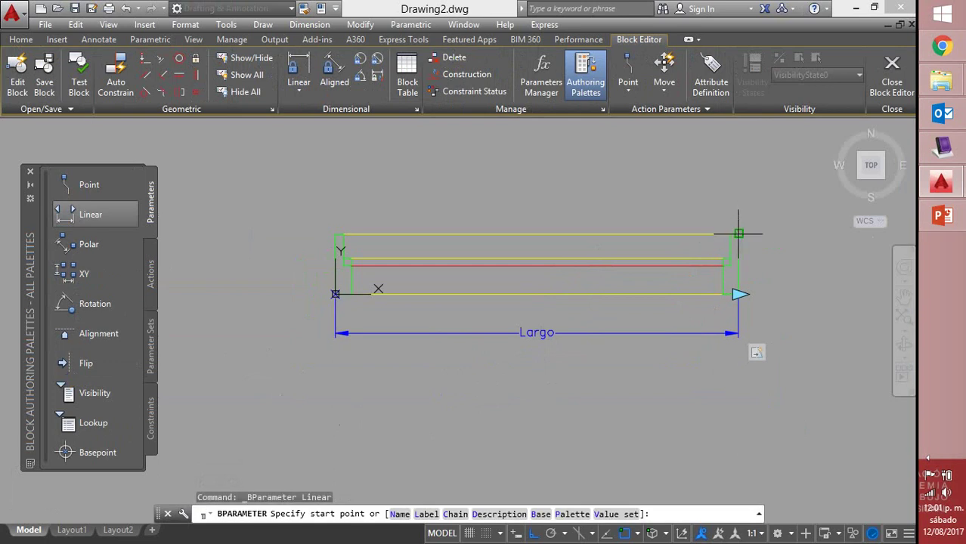
click(738, 233)
click(335, 234)
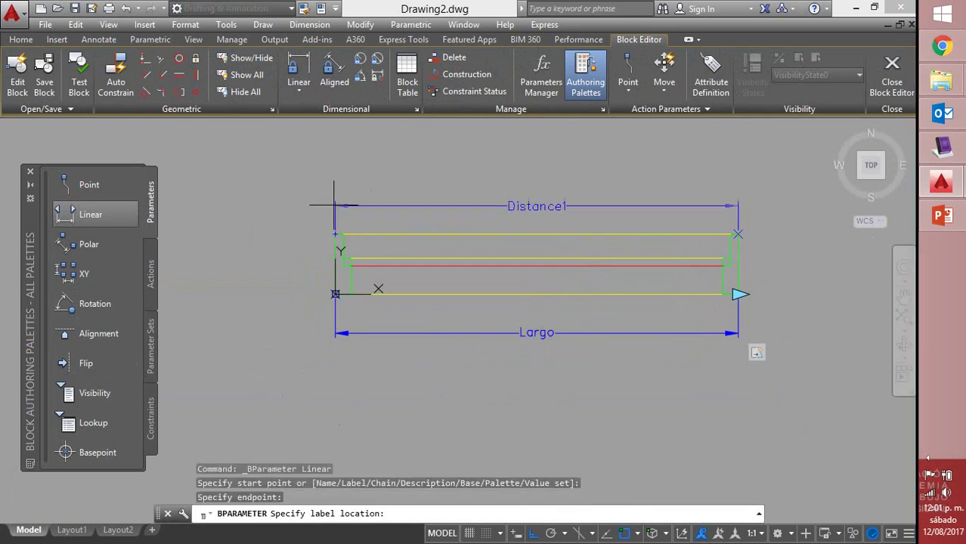
click(335, 196)
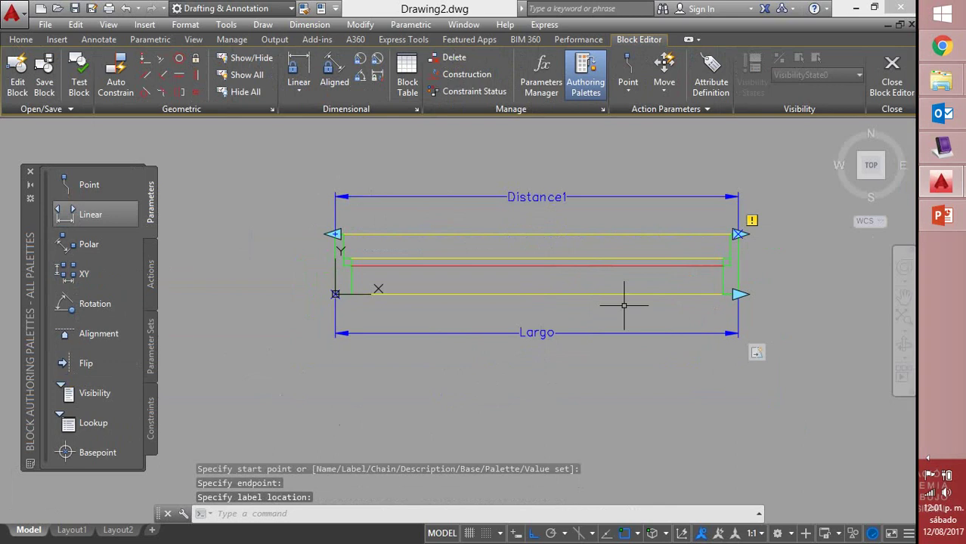
click(527, 198)
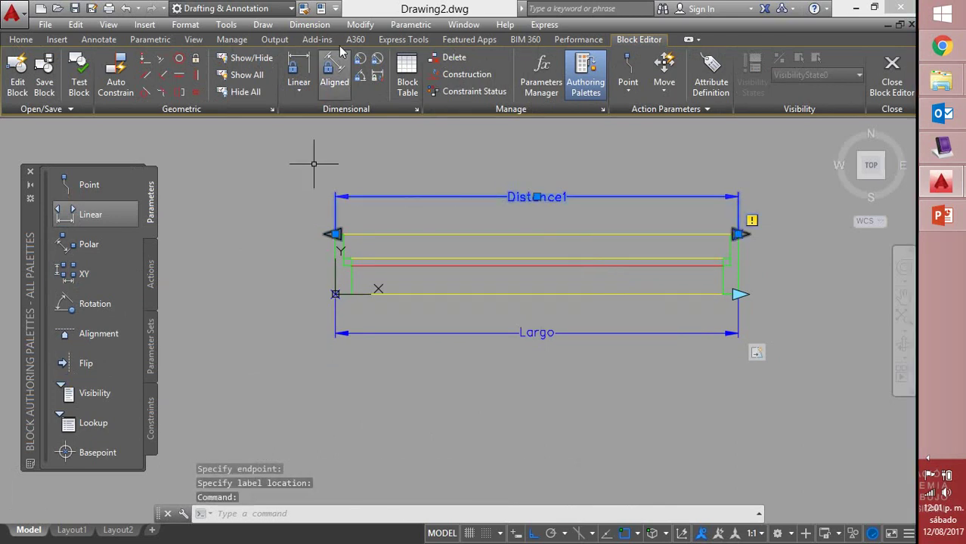
click(321, 10)
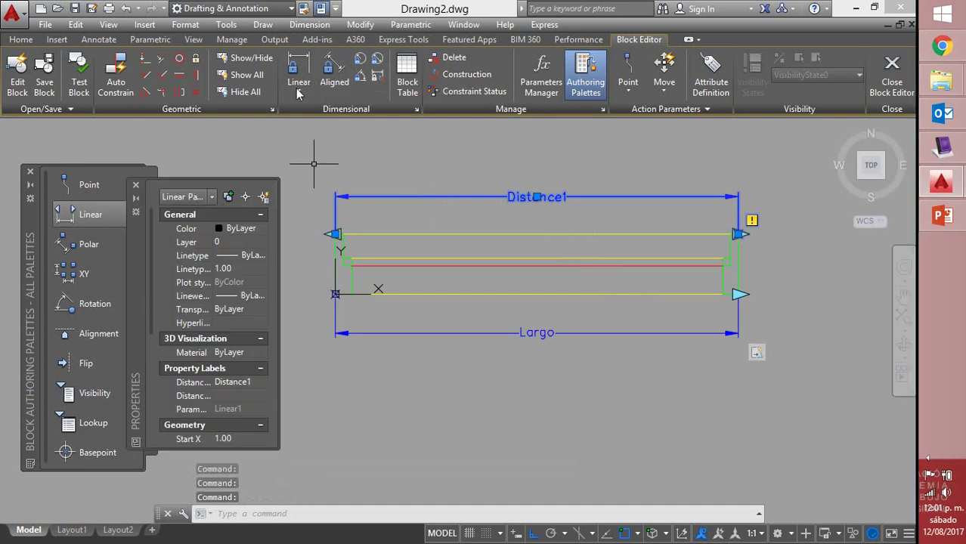
Rename the top-edge parameter's distance label to 'largo 2'
click(244, 382)
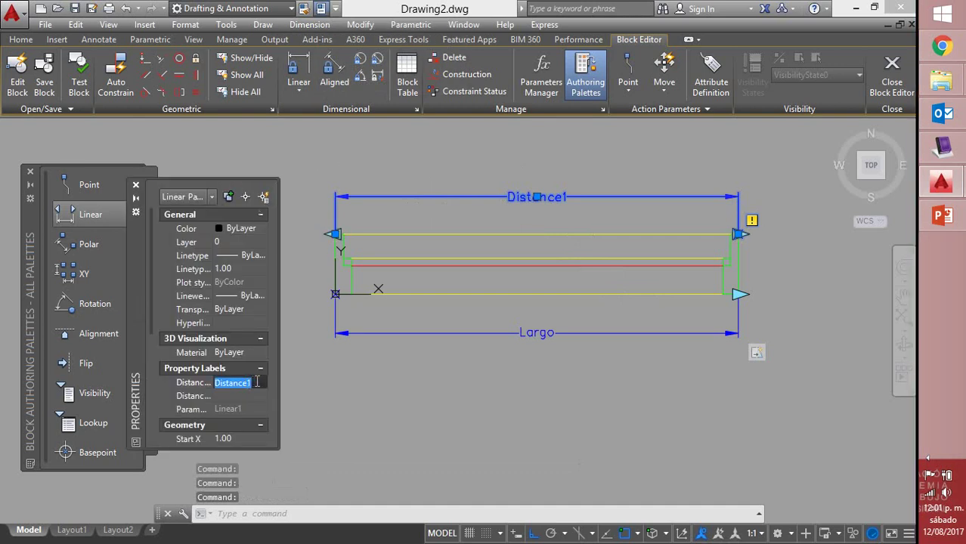
text(la)
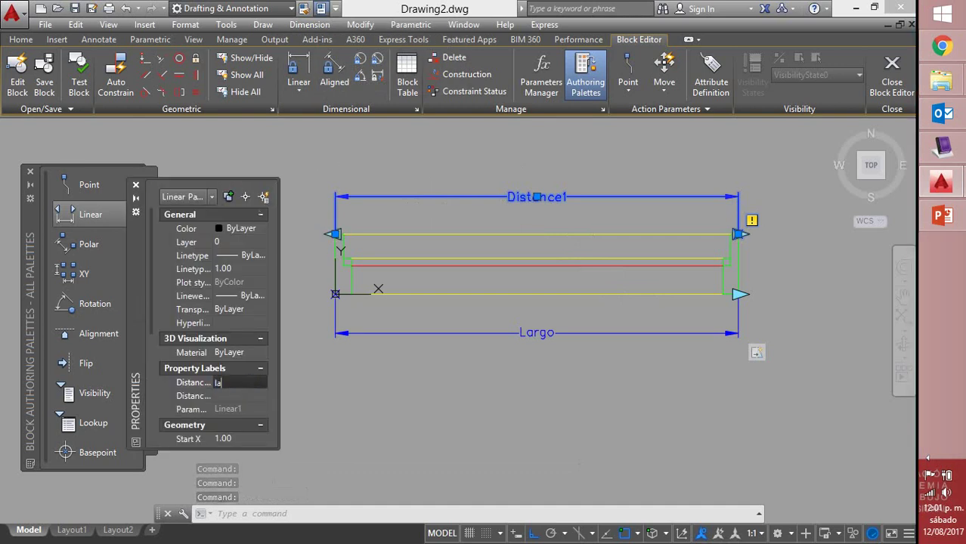
text(rgo )
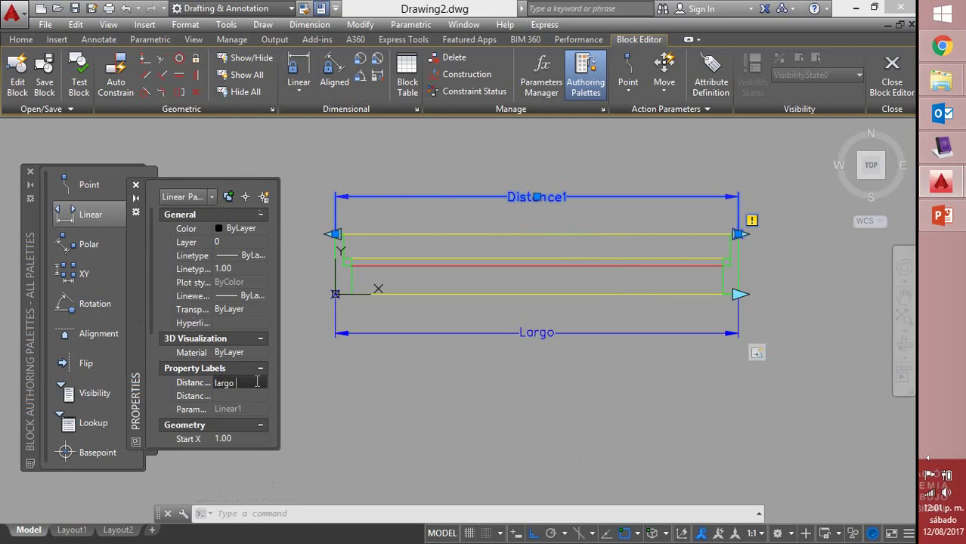
text(2)
key(Return)
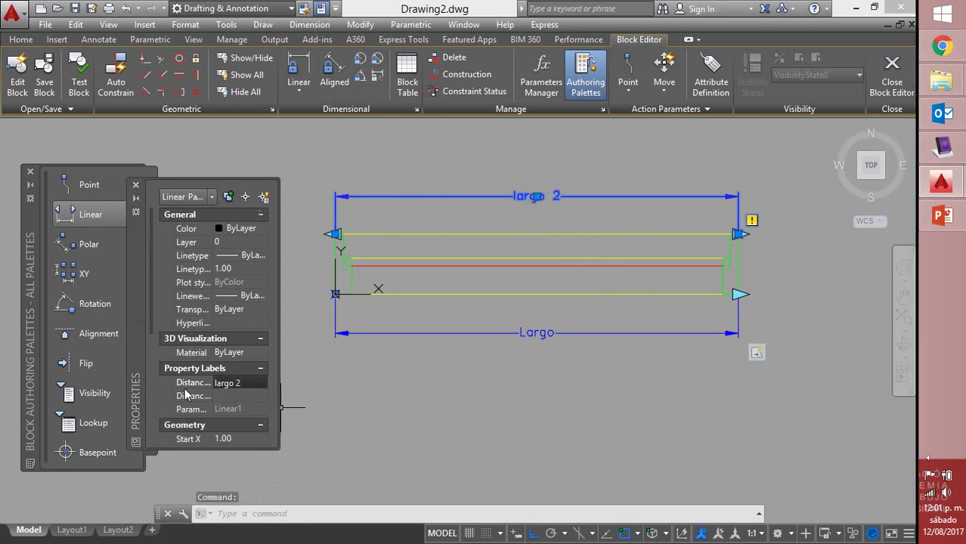
Set largo 2's Number of Grips to 1 and close Properties
scroll(148, 377, down, 5)
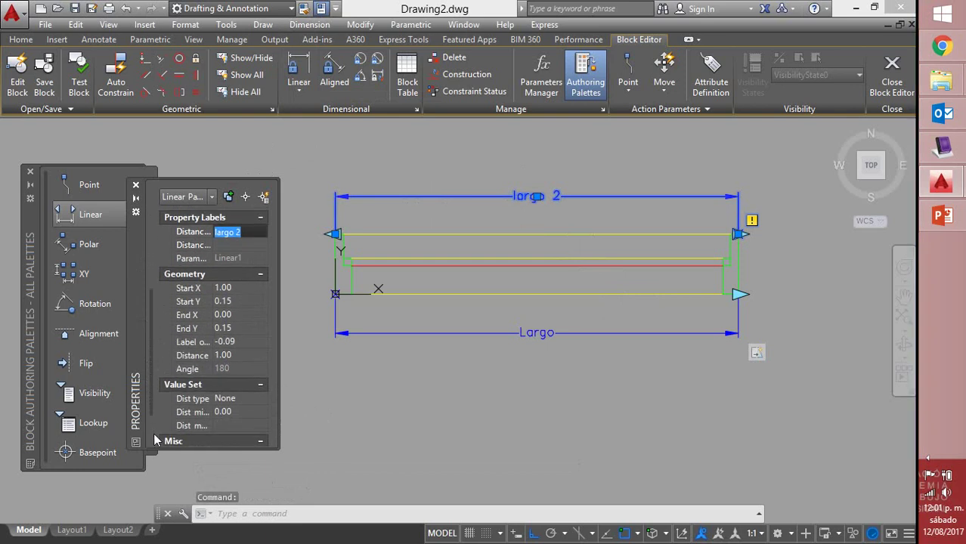
scroll(154, 415, down, 2)
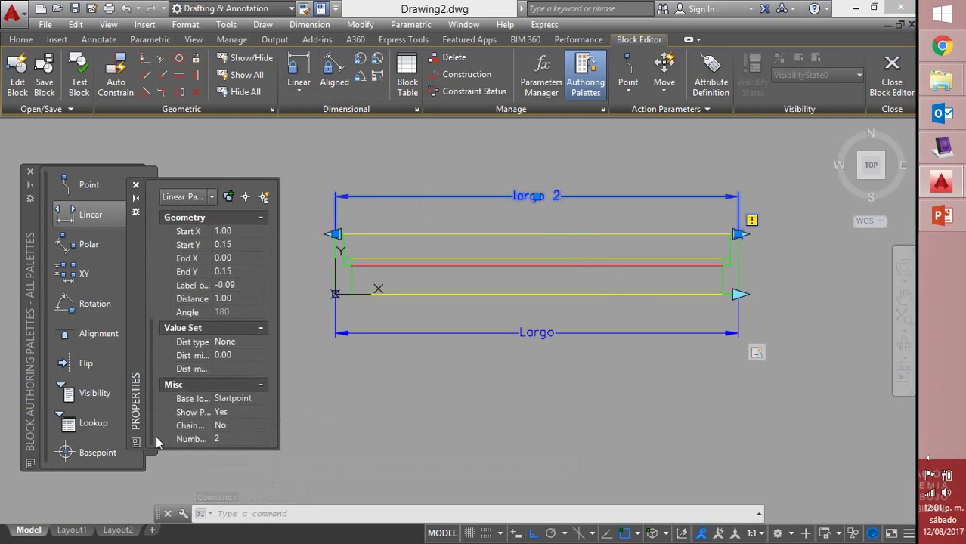
click(222, 438)
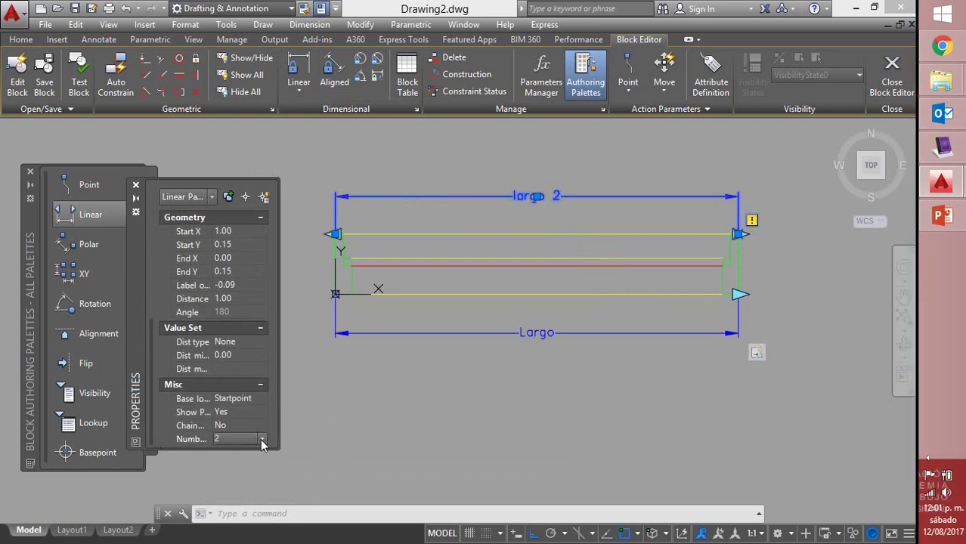
click(247, 438)
click(264, 464)
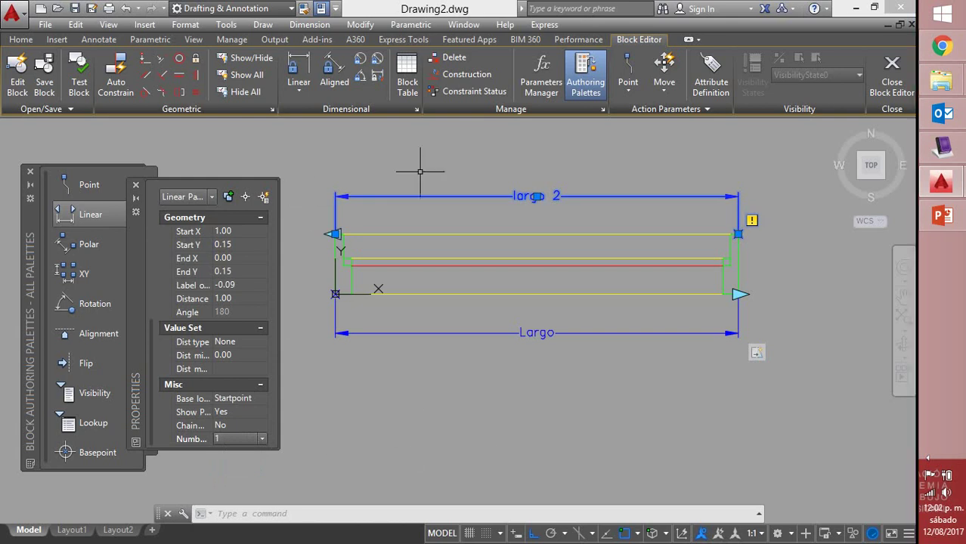
click(135, 186)
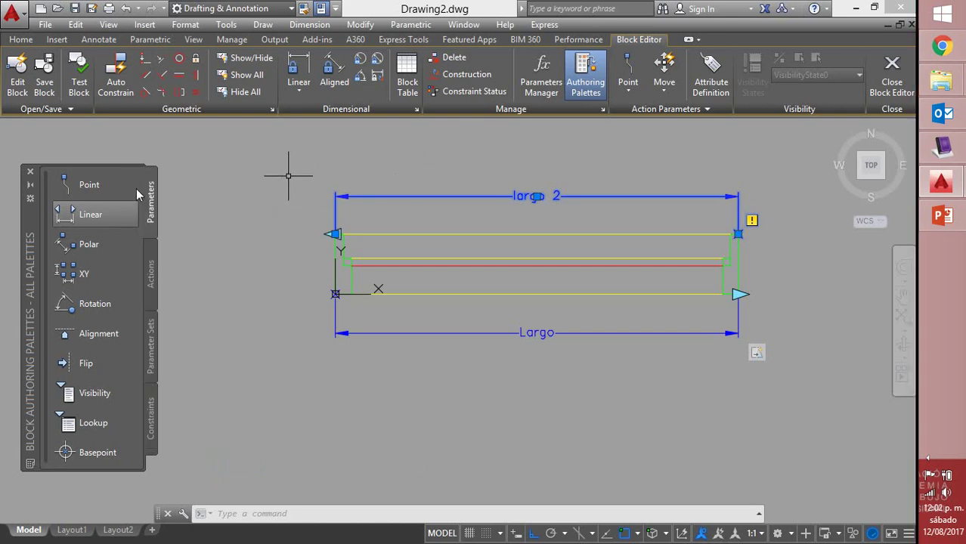
Start a Stretch action on largo 2, tied to its left end point
click(149, 283)
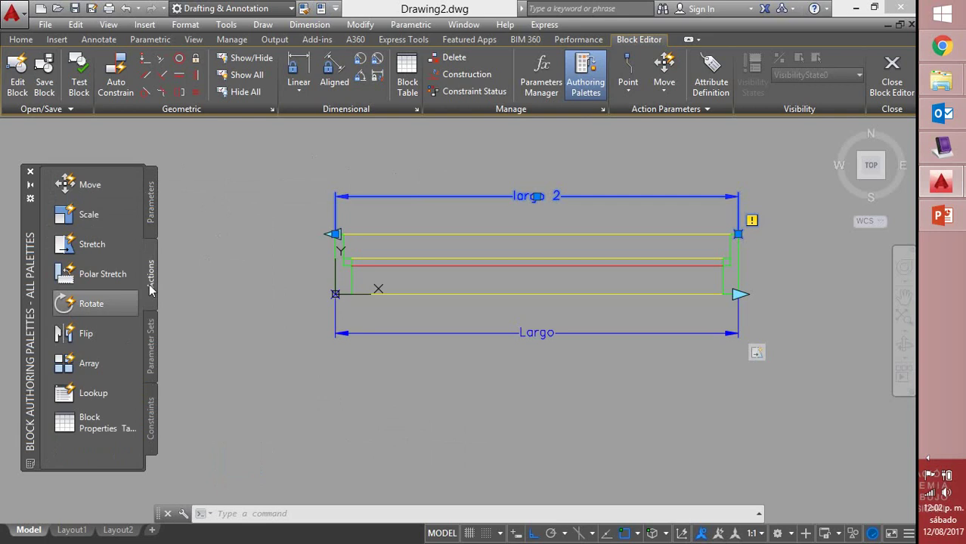
click(94, 249)
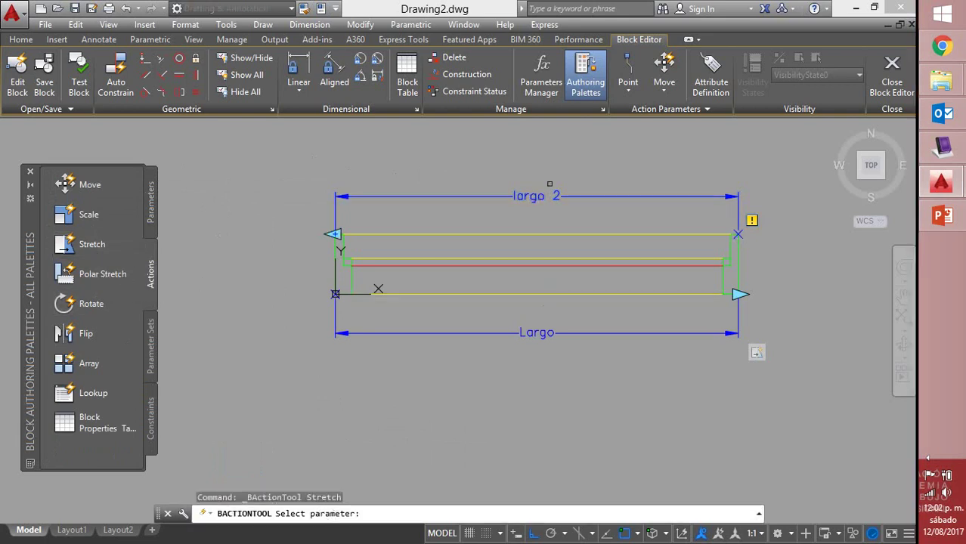
click(528, 197)
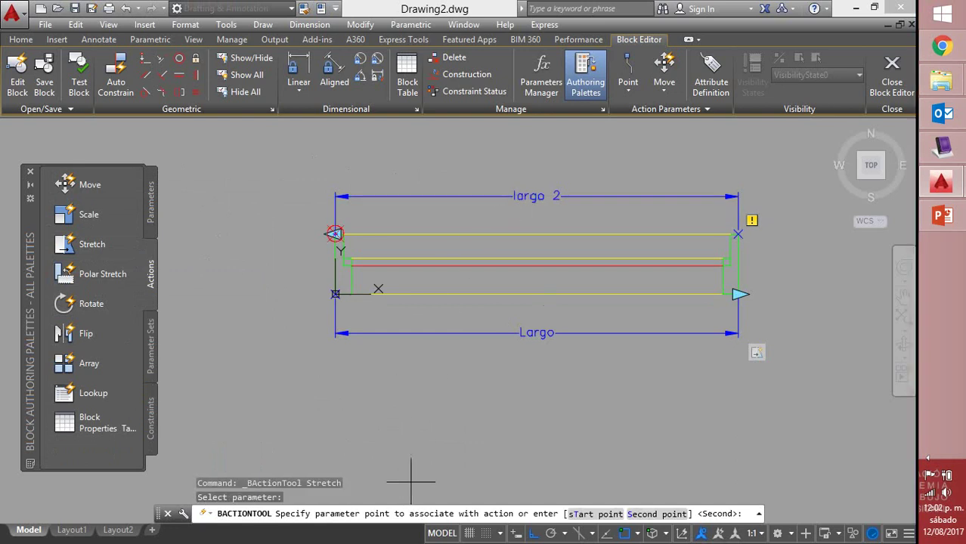
click(335, 233)
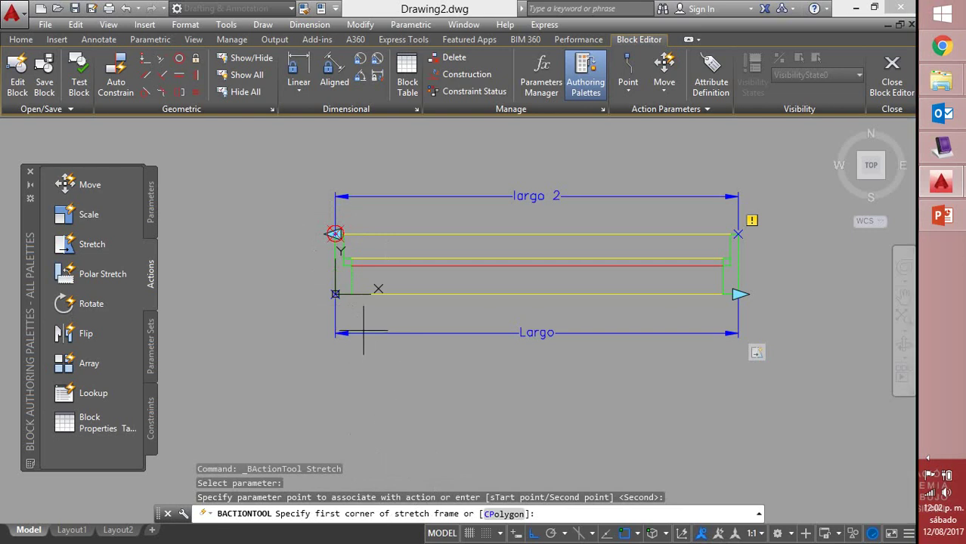
Frame the block's left end and crossing-select its 10 objects to finish the stretch
click(386, 312)
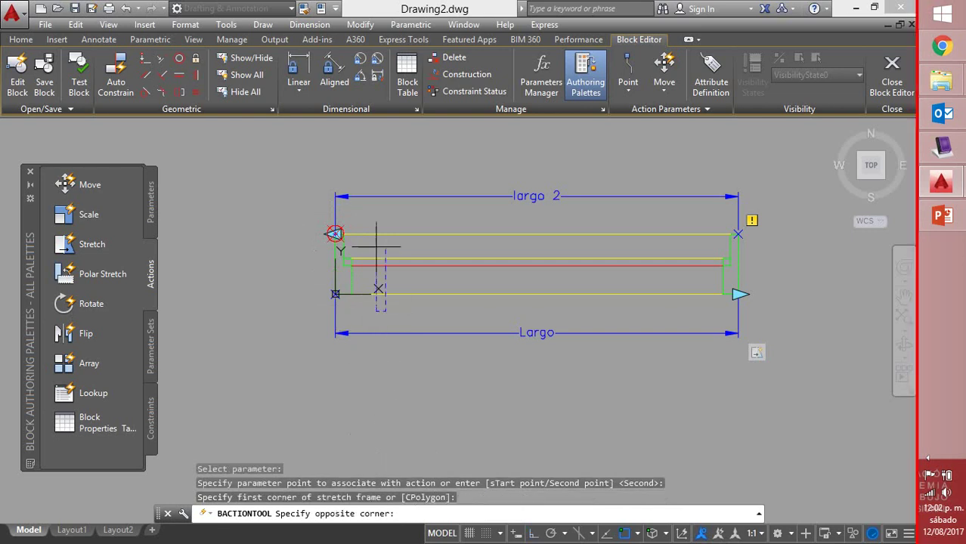
click(297, 216)
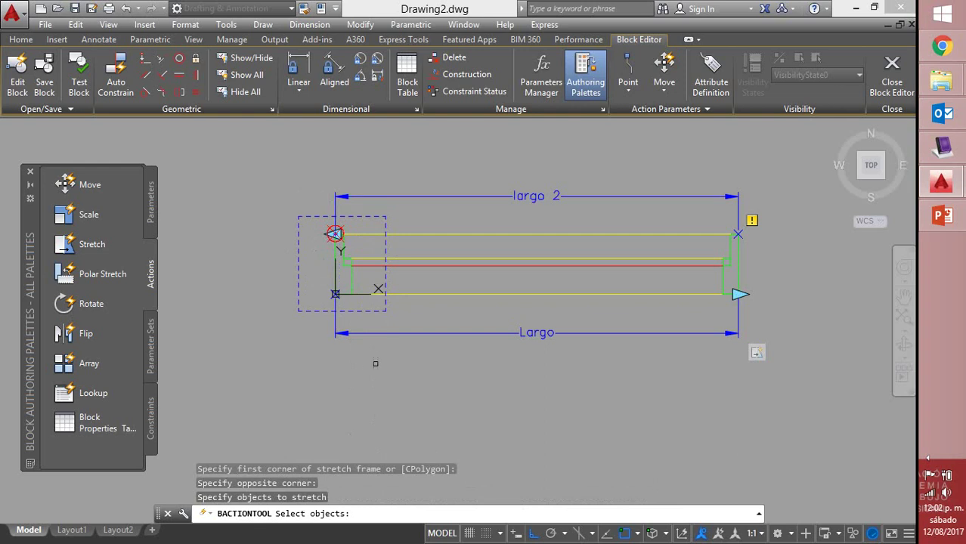
click(398, 356)
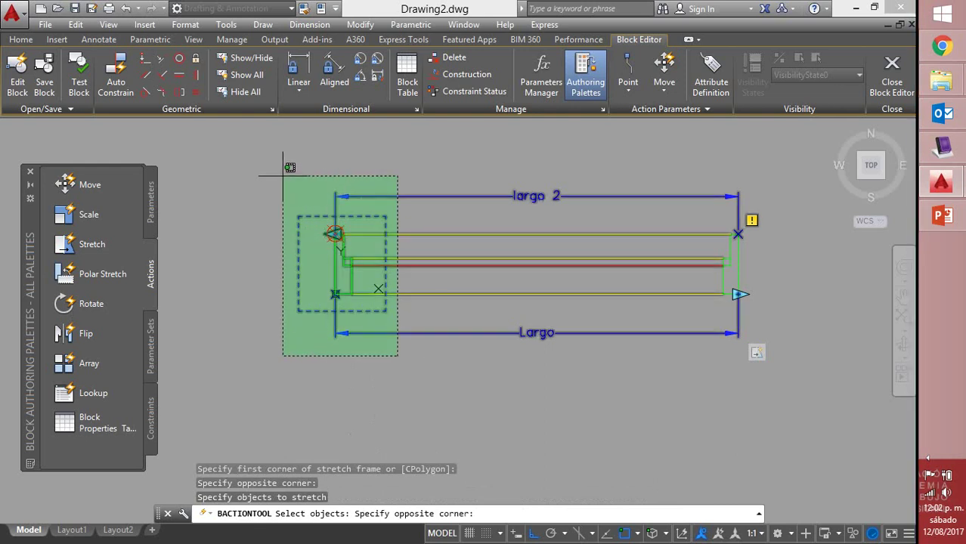
click(280, 182)
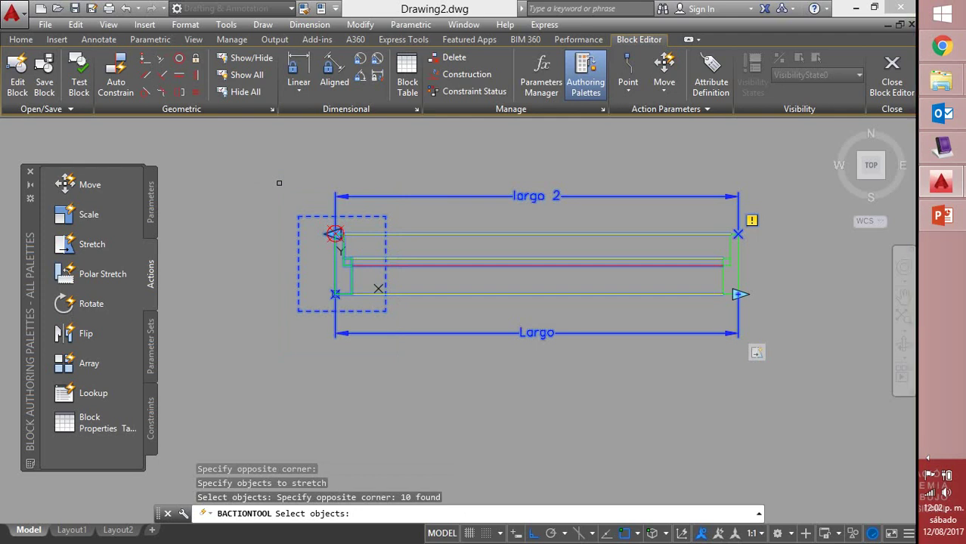
key(Return)
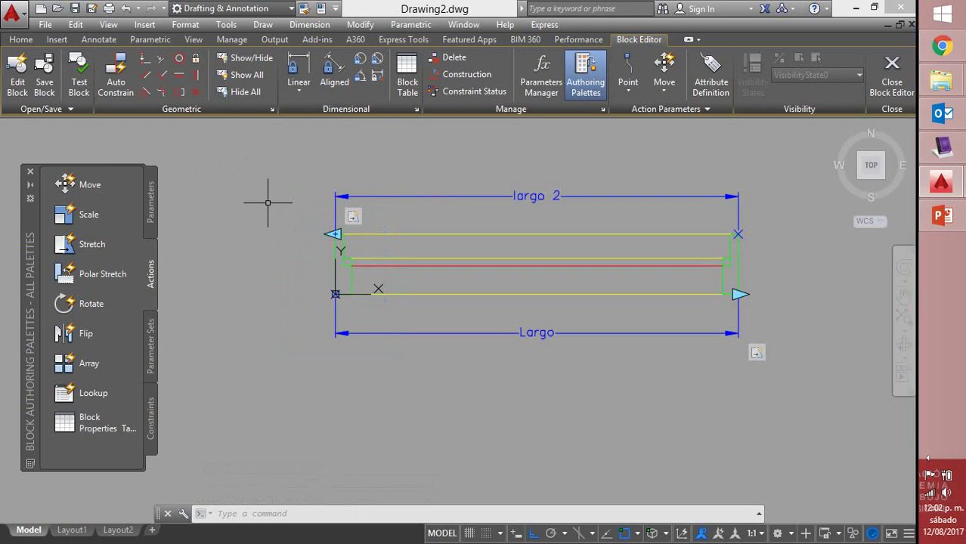
In the Test Block Window, stretch V-100's left and right ends outward, then close the test
click(80, 84)
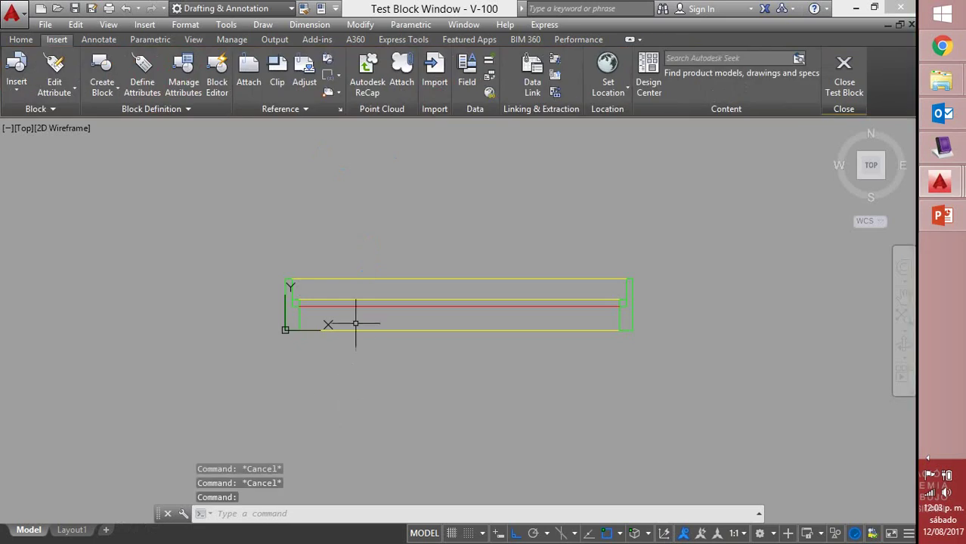
click(356, 278)
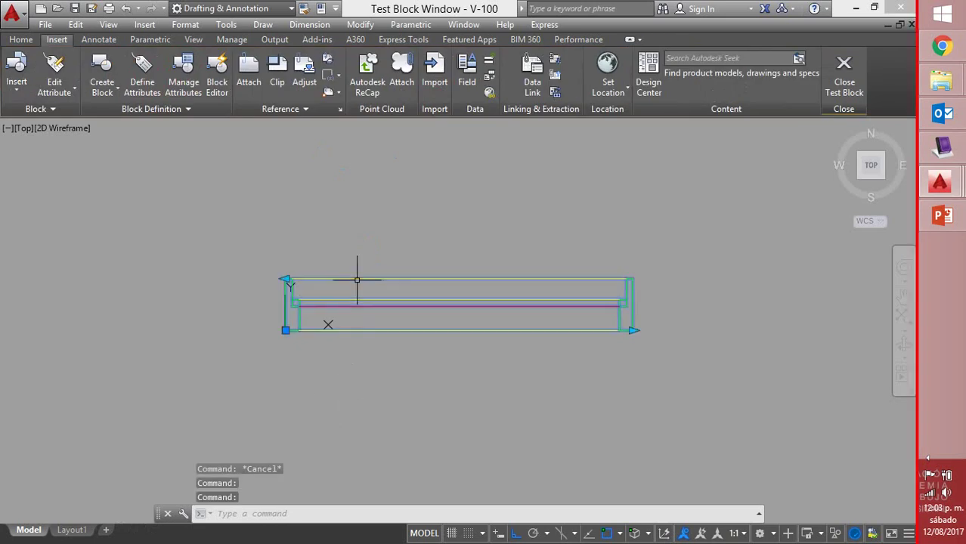
click(286, 280)
click(137, 265)
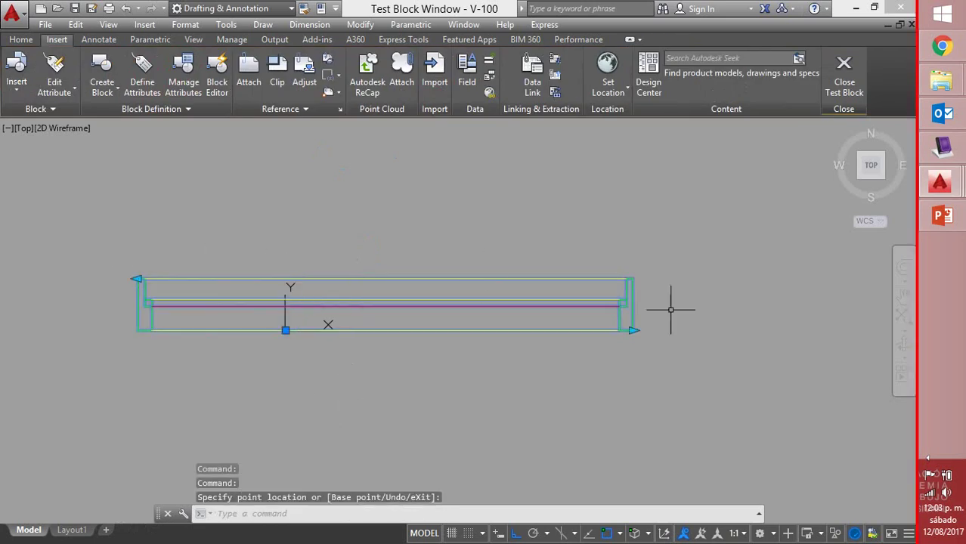
click(632, 329)
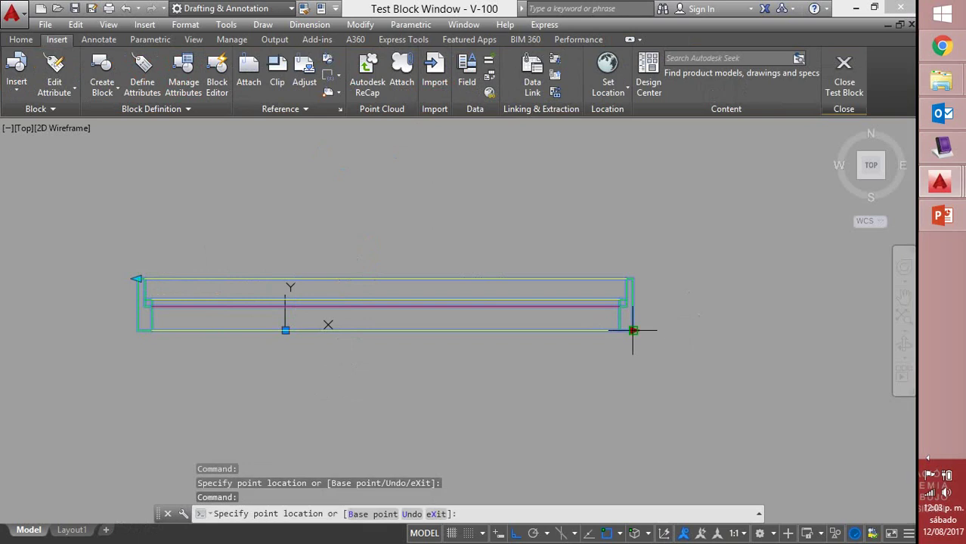
click(748, 331)
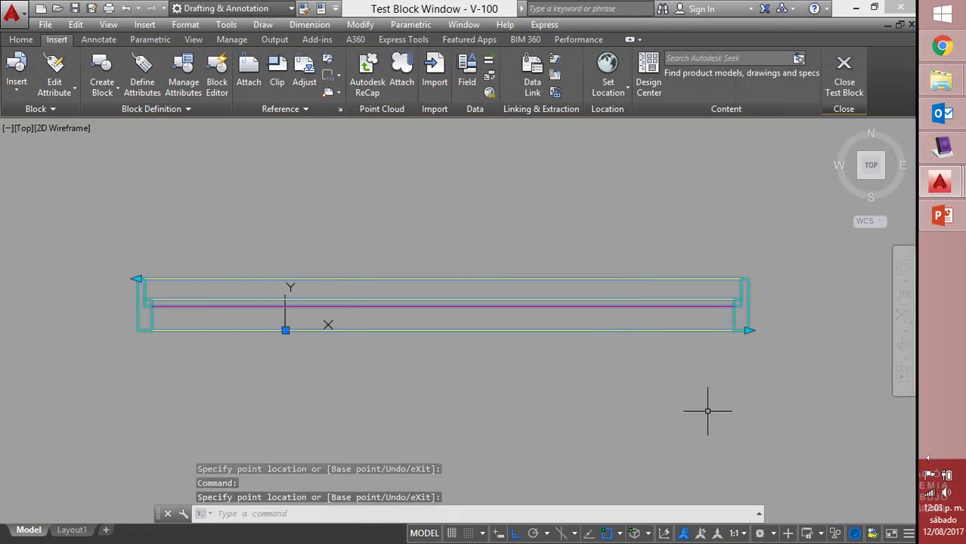
click(852, 75)
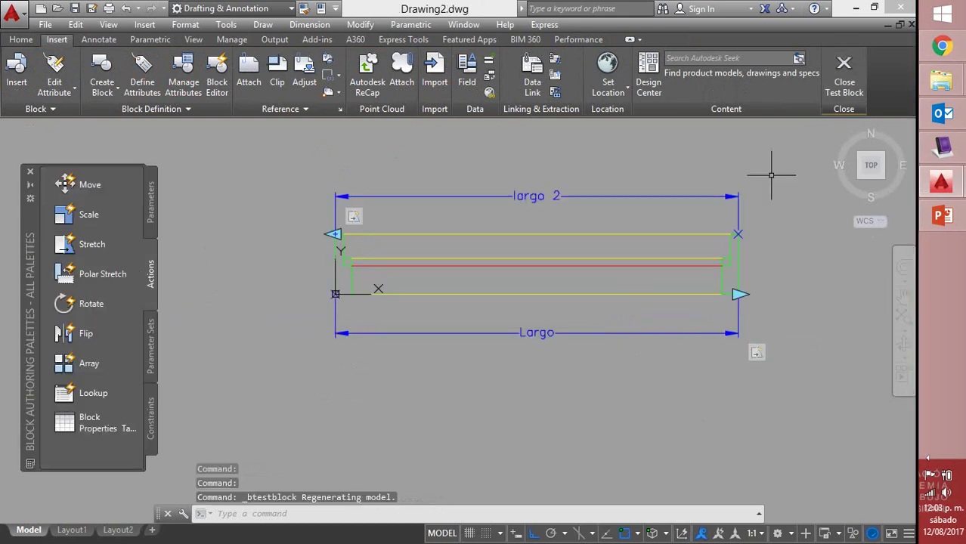
Save the block changes and select the placed V-100 block in the drawing
key(Escape)
key(Escape)
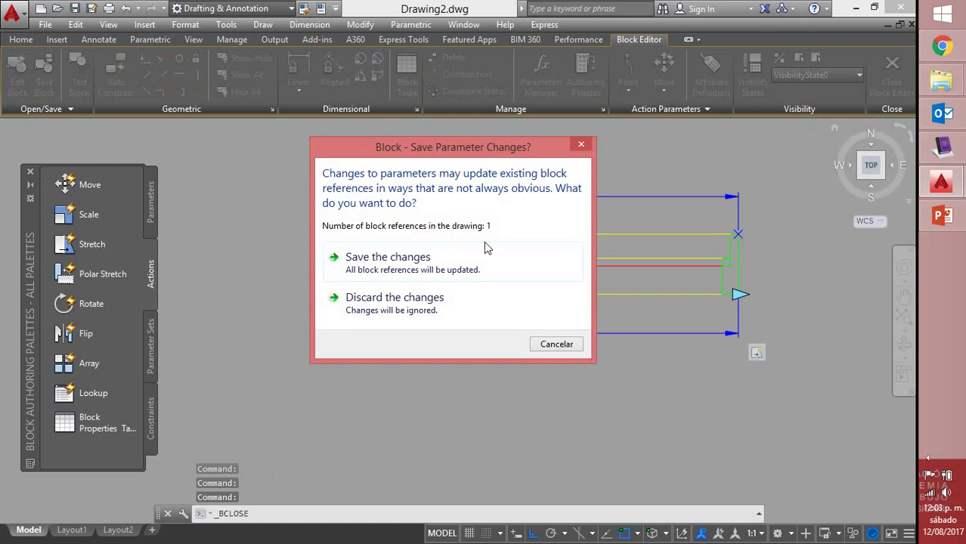
click(449, 256)
click(449, 256)
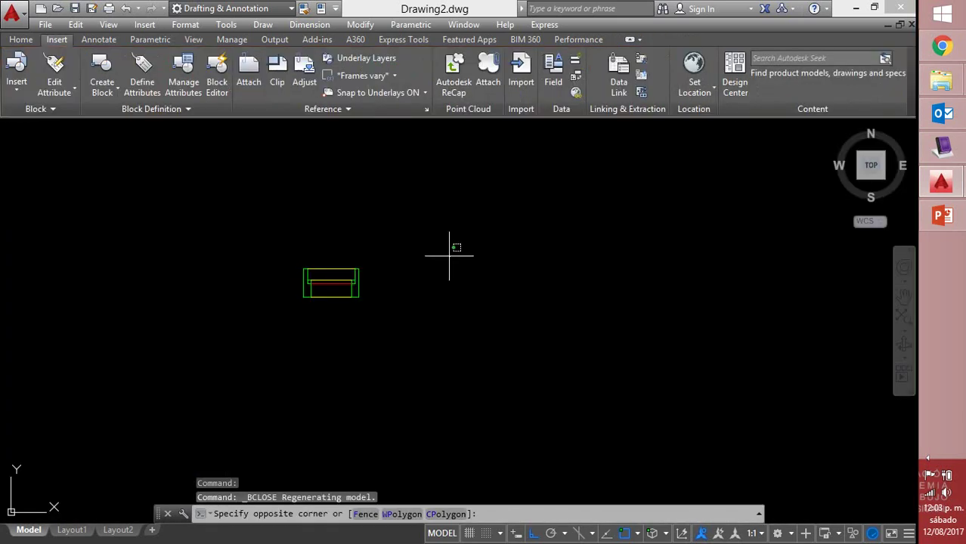
click(415, 264)
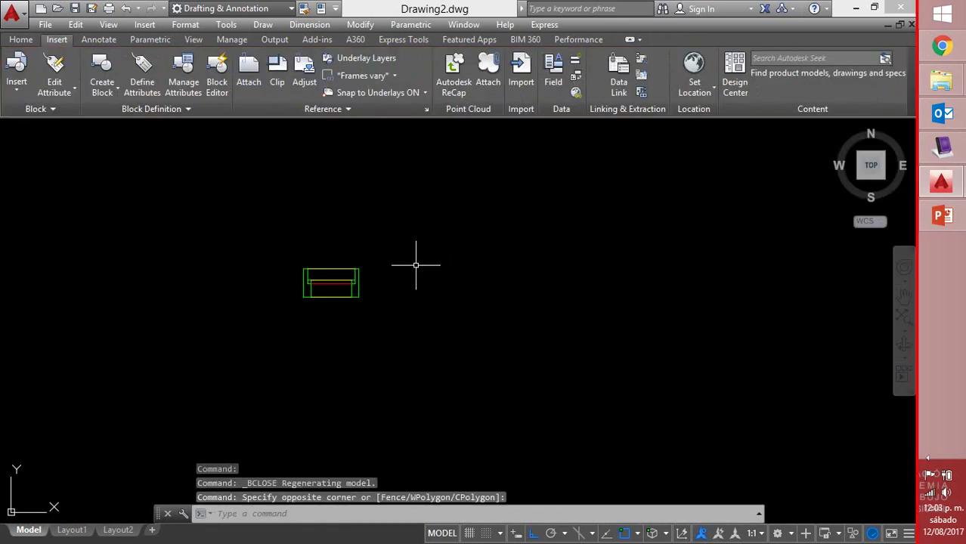
click(303, 295)
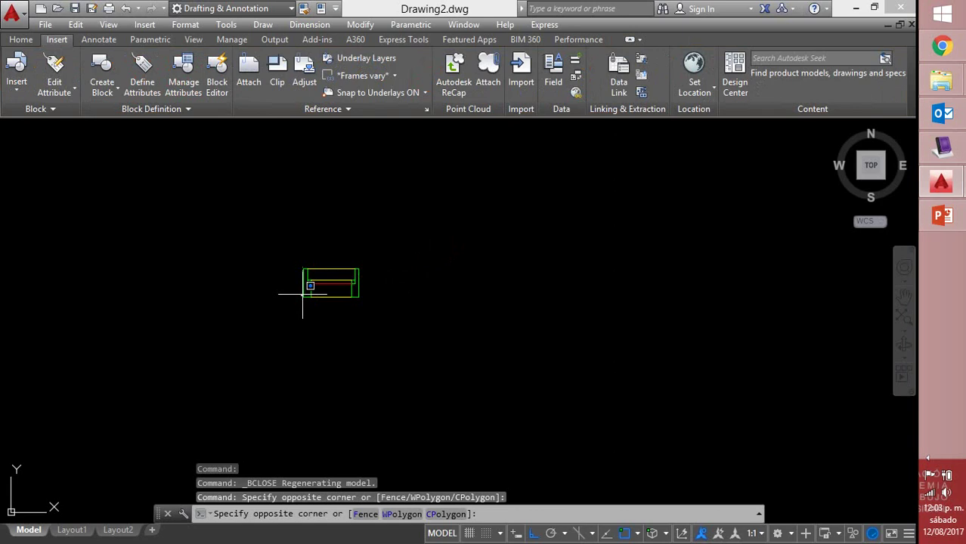
click(305, 293)
click(304, 294)
click(340, 287)
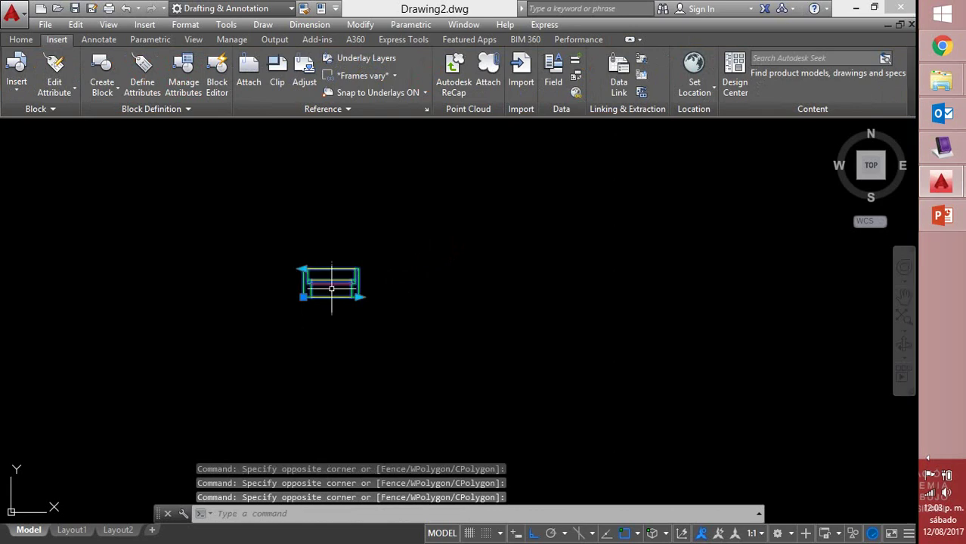
middle_drag(340, 287, 451, 278)
scroll(451, 280, up, 3)
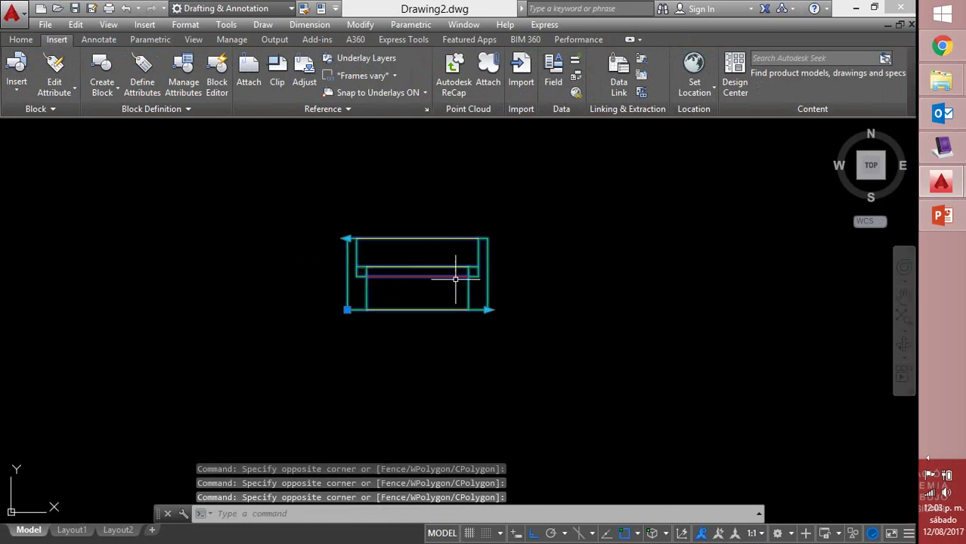
Stretch the V-100 block longer at both its left and right ends
click(347, 238)
click(178, 239)
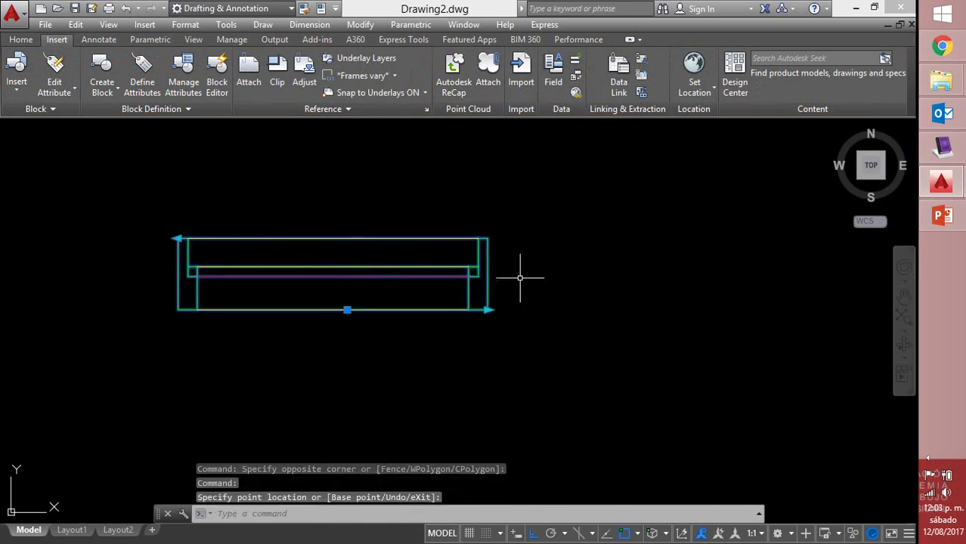
click(488, 310)
click(672, 310)
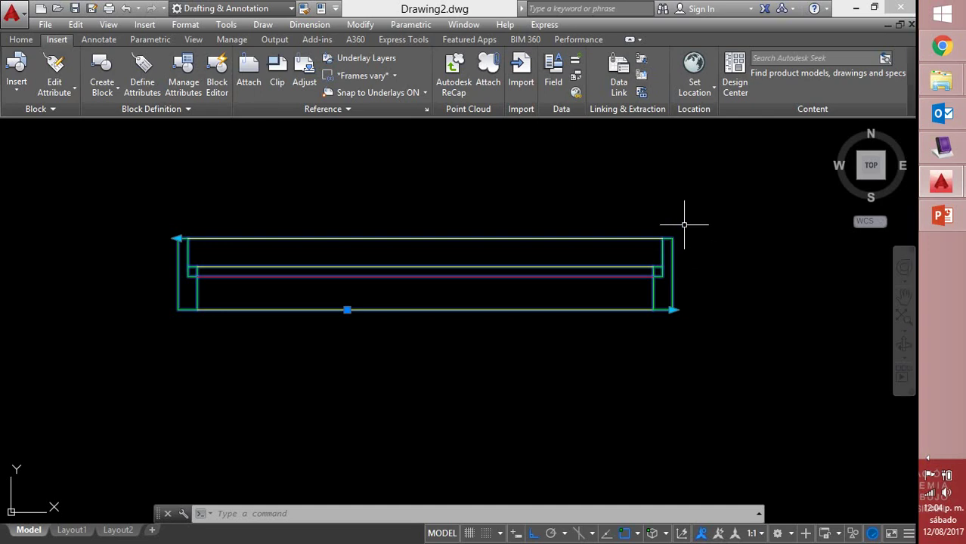
Reopen the V-100 definition in the Block Editor and recentre it in the view
key(Escape)
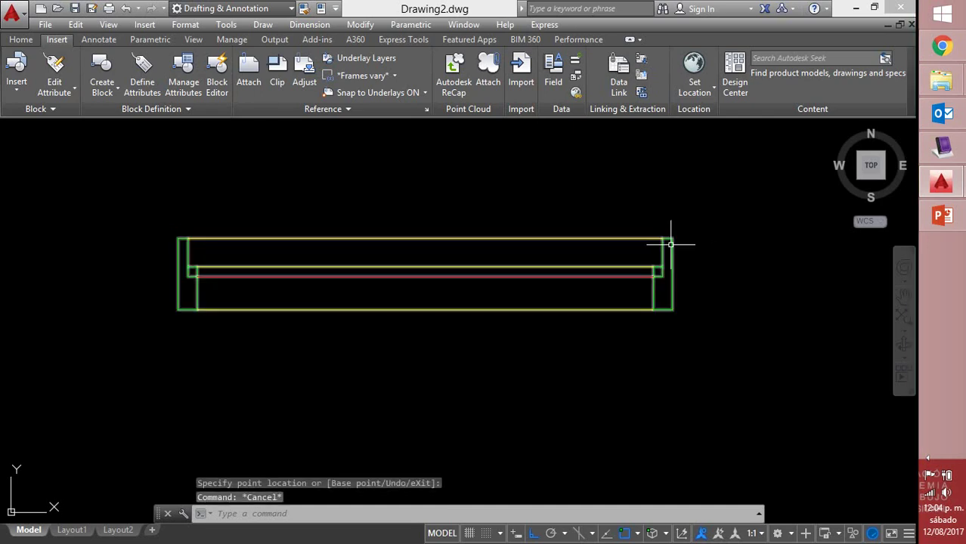
double_click(670, 244)
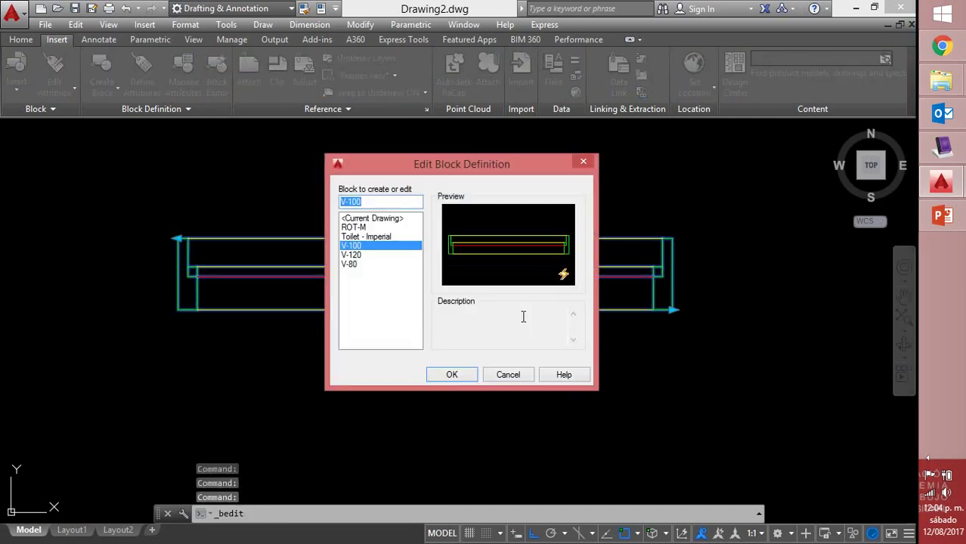
click(452, 375)
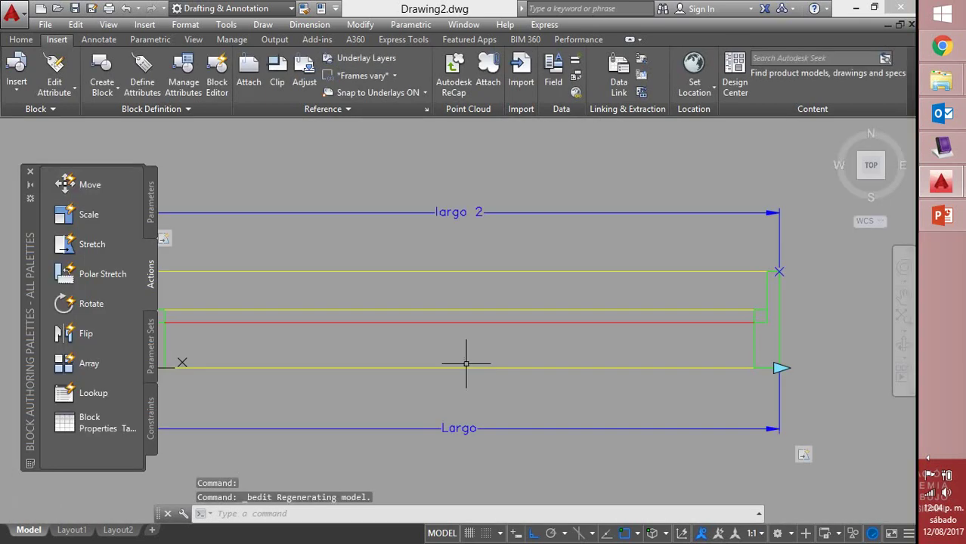
scroll(628, 264, down, 3)
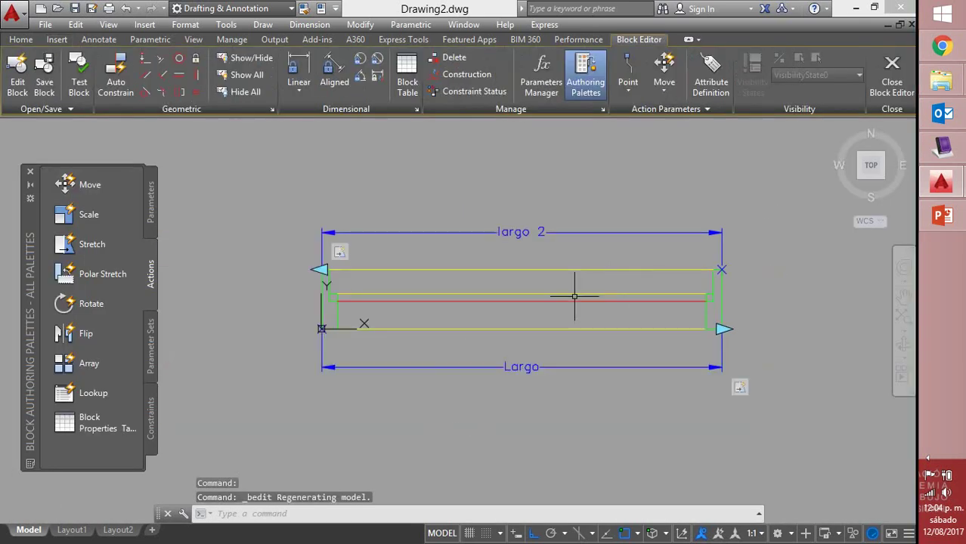
middle_drag(570, 295, 521, 296)
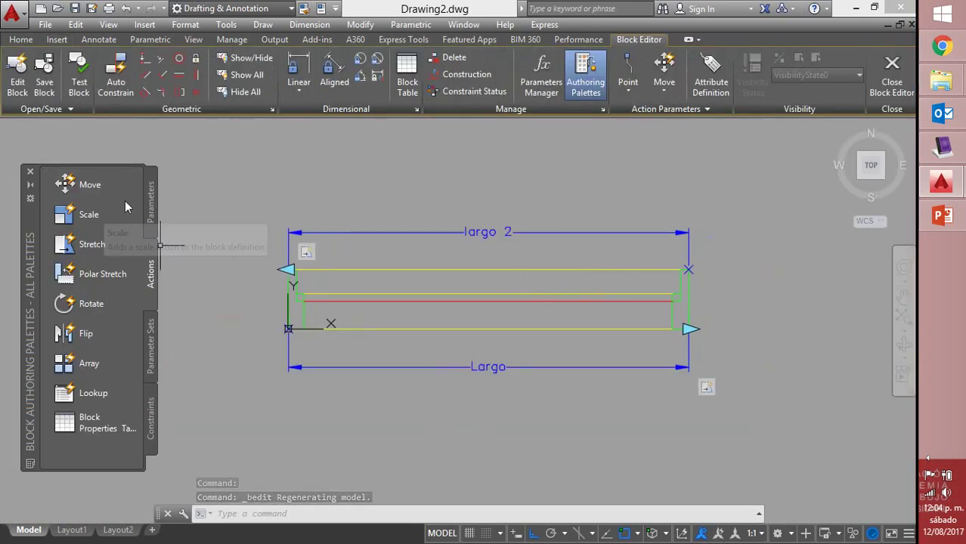
Place linear parameter Distance1 from the top-right to the bottom-right corner and show its properties
click(151, 203)
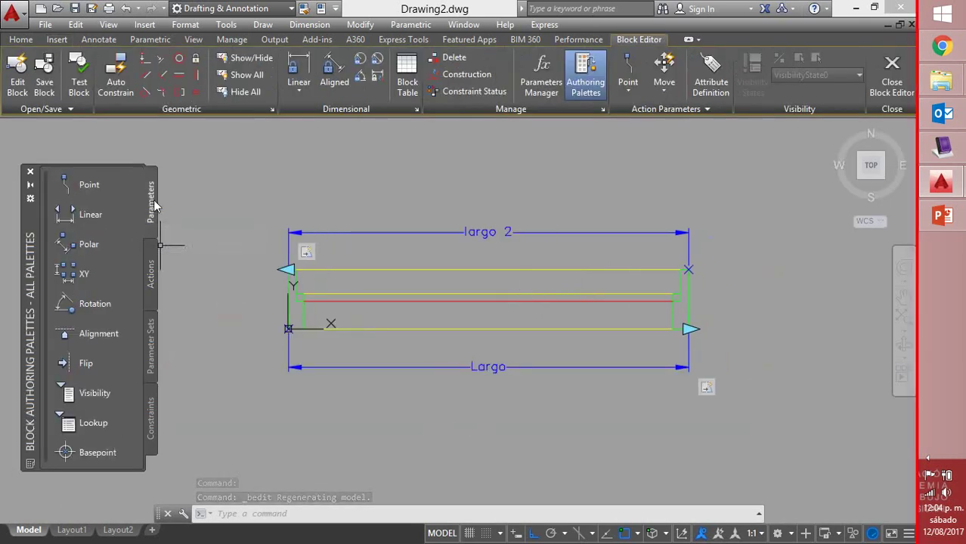
click(91, 215)
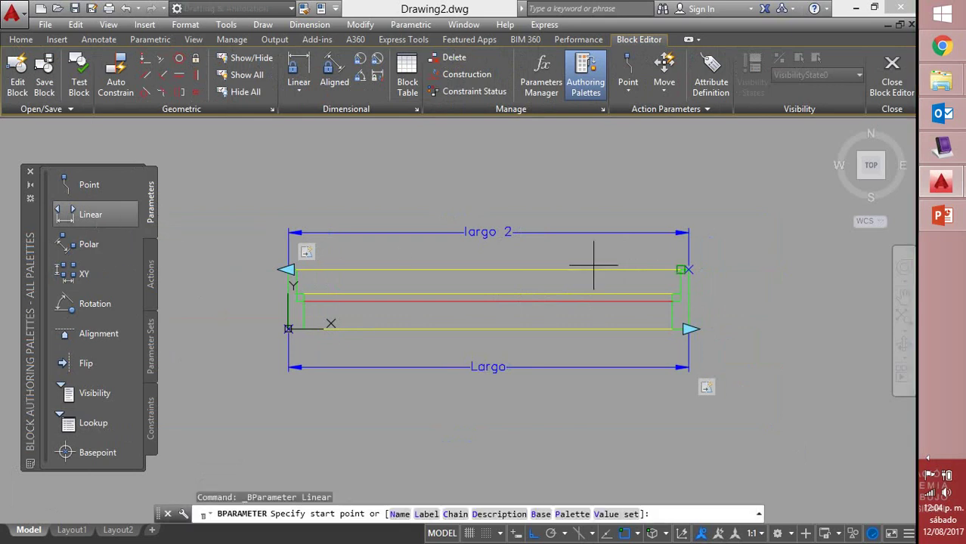
click(687, 269)
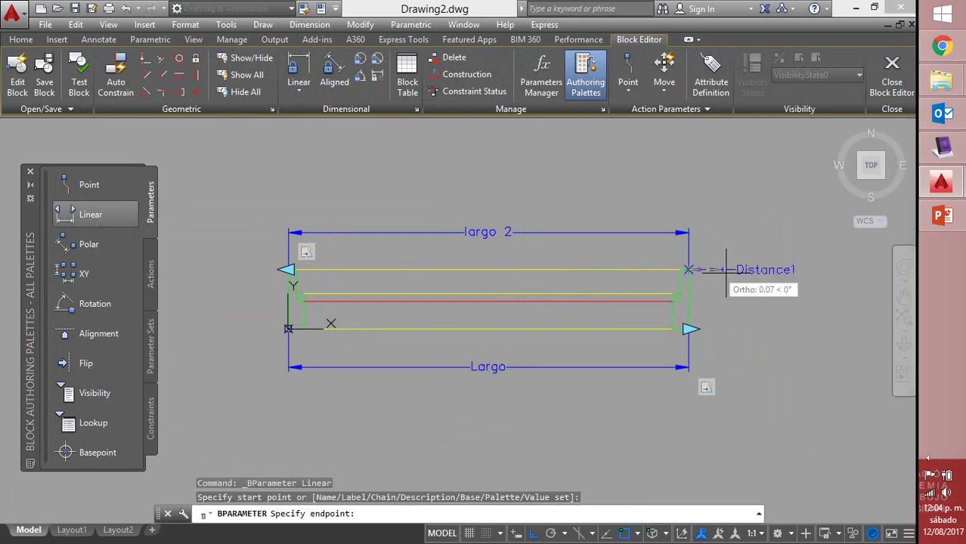
click(687, 329)
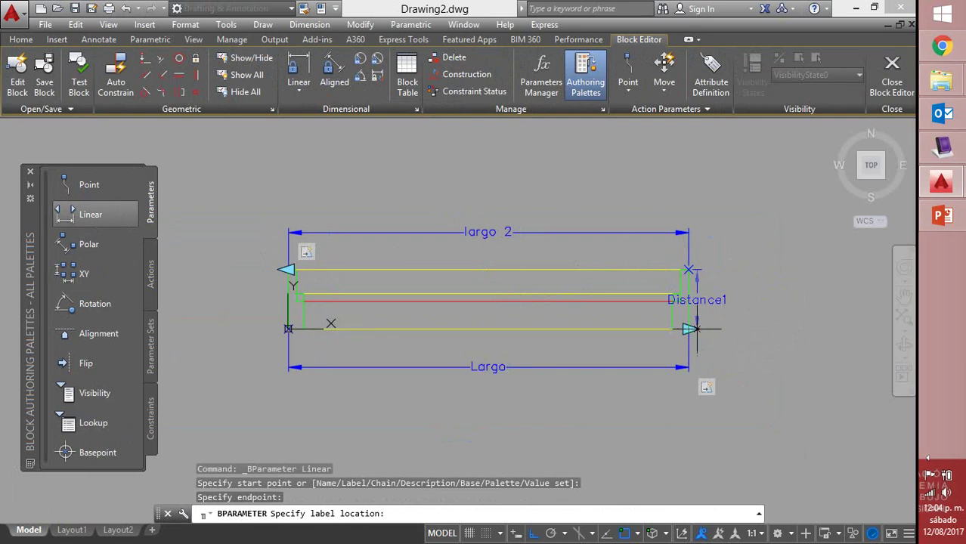
click(731, 320)
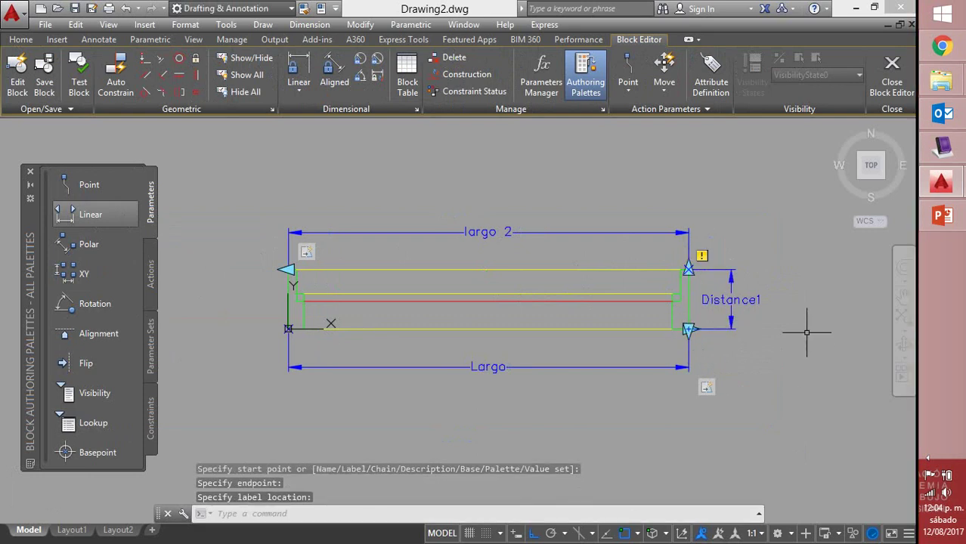
click(750, 302)
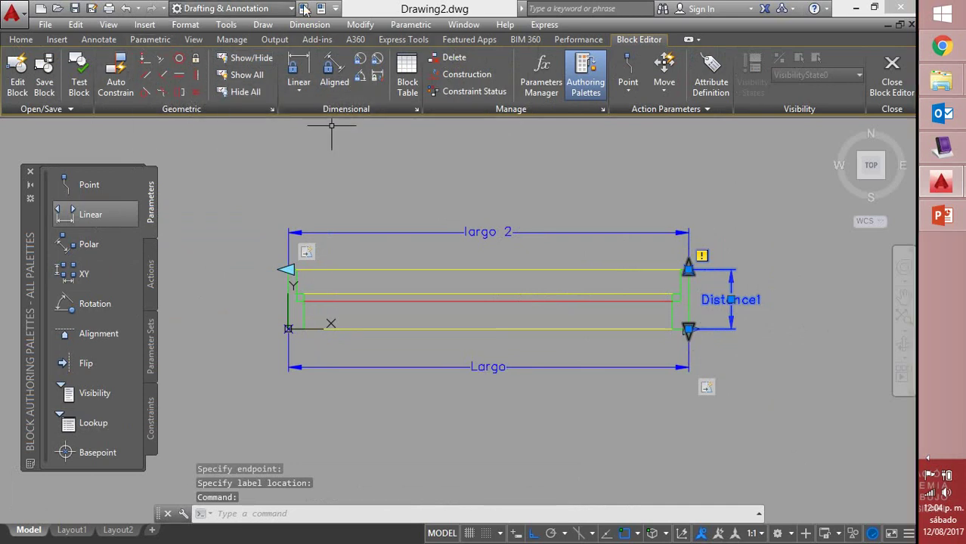
click(321, 8)
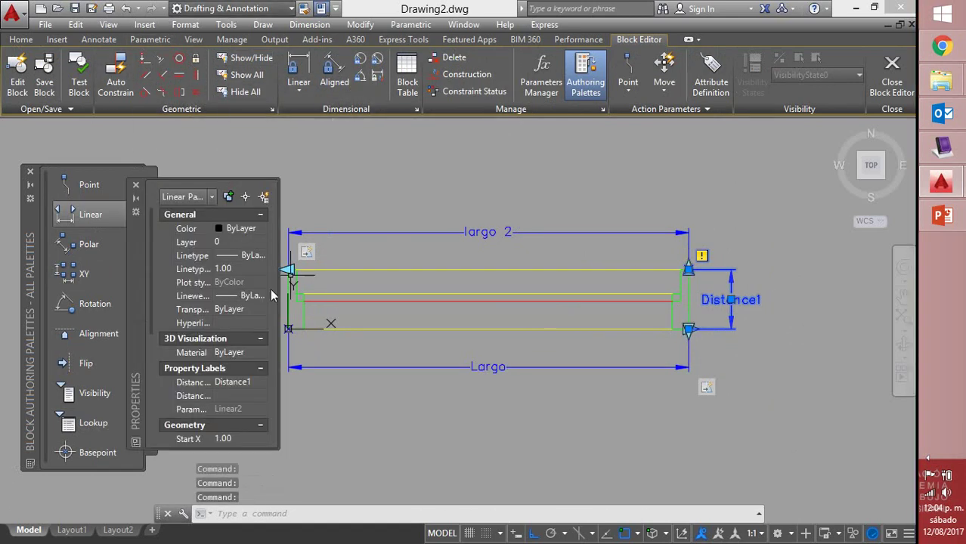
Set the parameter's distance label to Ancho and its number of grips to 1
click(256, 382)
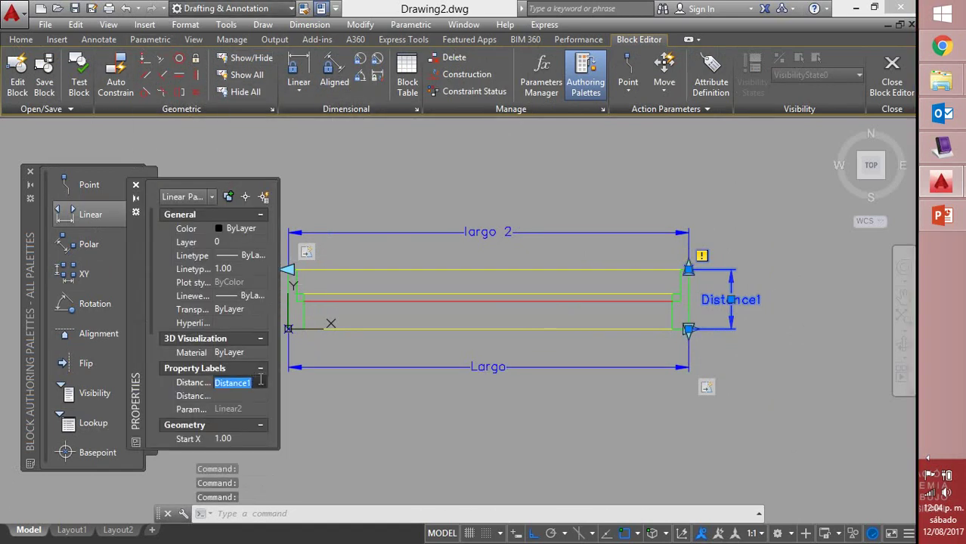
text(An)
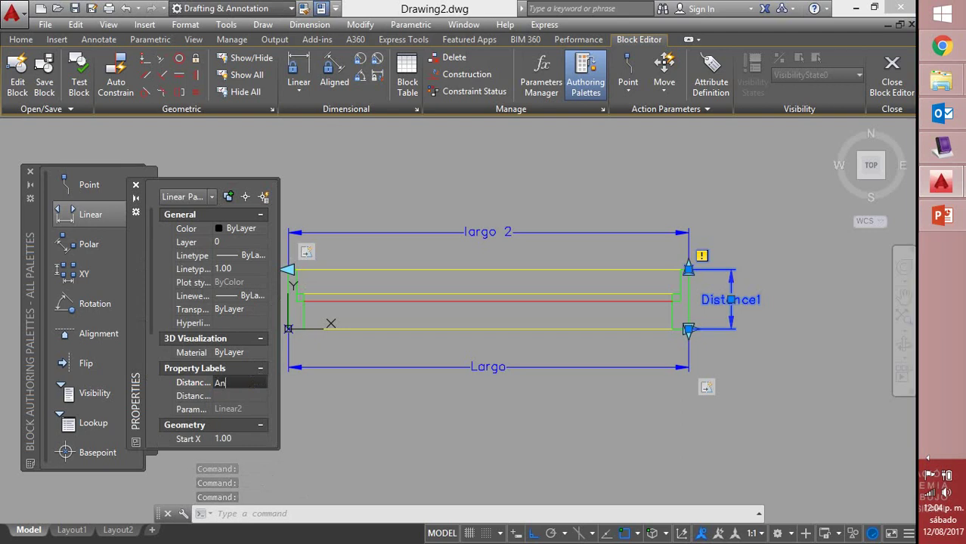
text(cho)
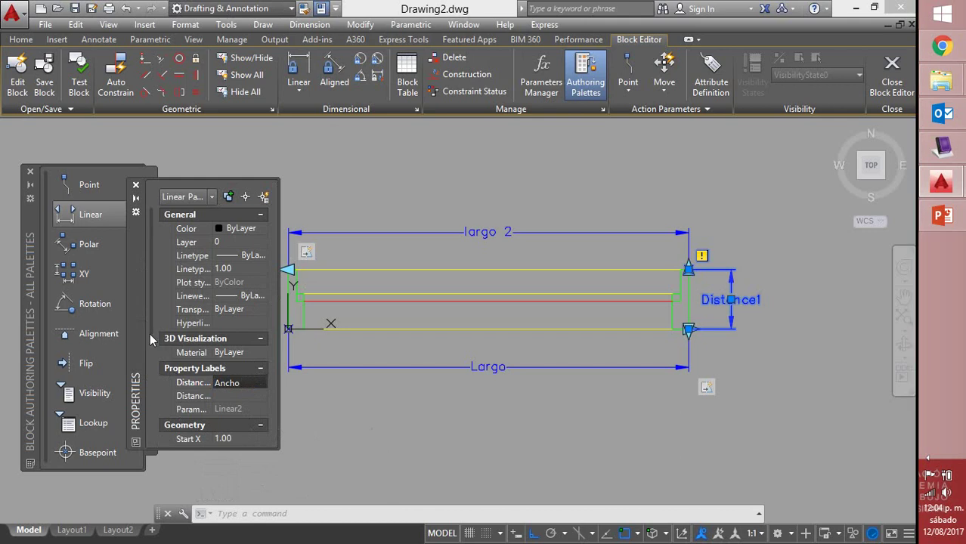
scroll(152, 332, down, 8)
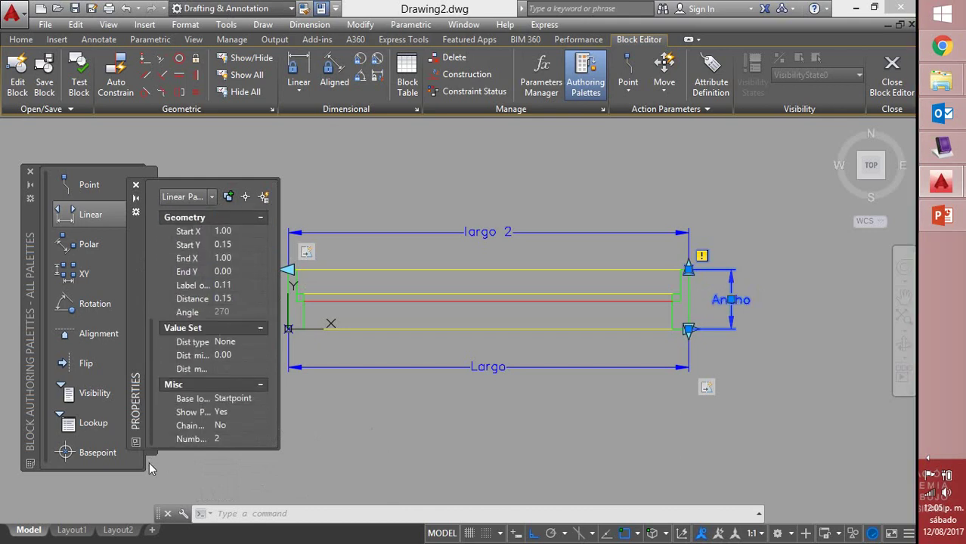
click(261, 438)
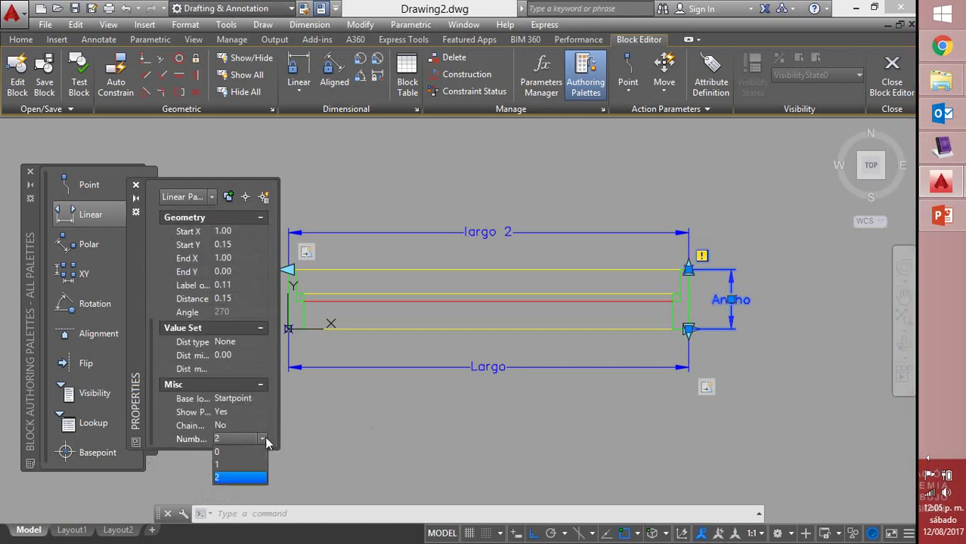
click(241, 465)
click(400, 458)
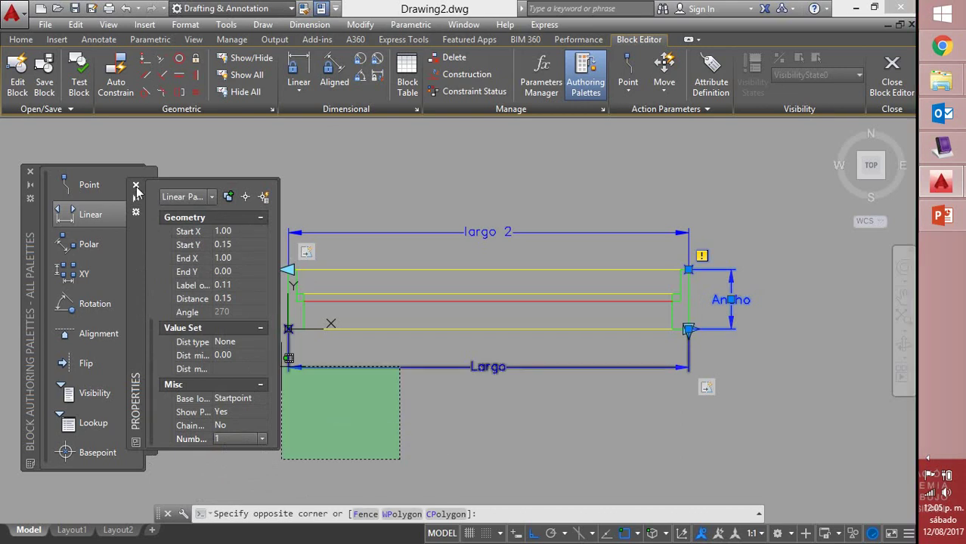
click(679, 291)
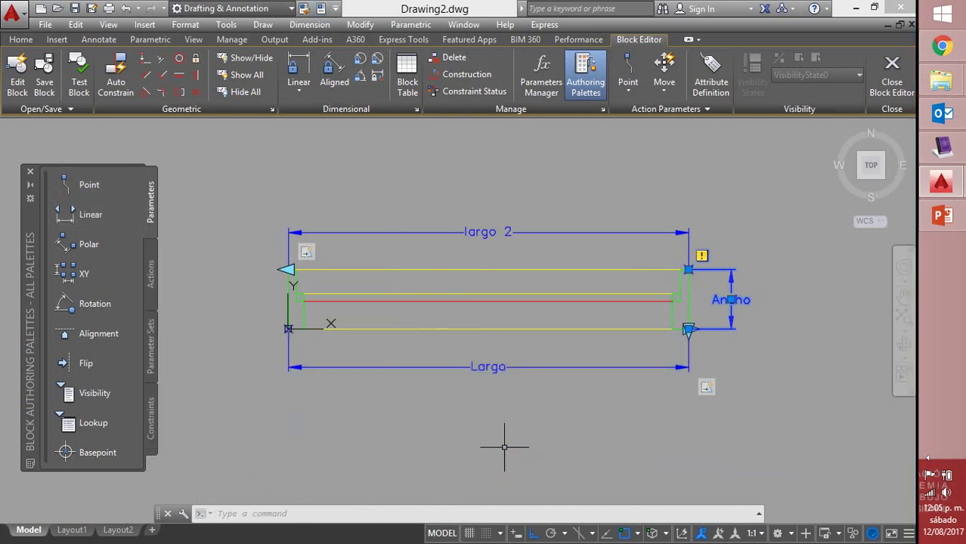
Add a Stretch action on Ancho's lower-right point, framing the top edge and upper post ends
click(149, 281)
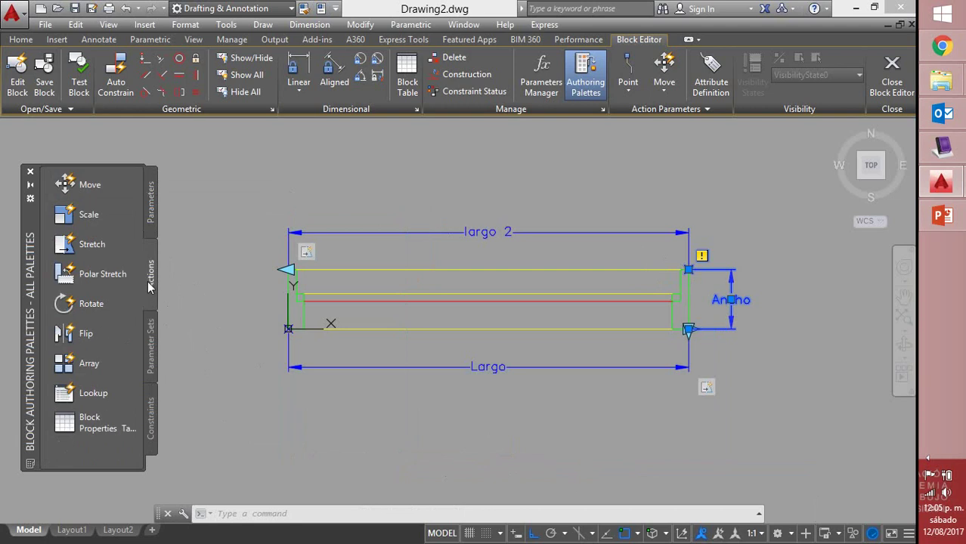
click(85, 246)
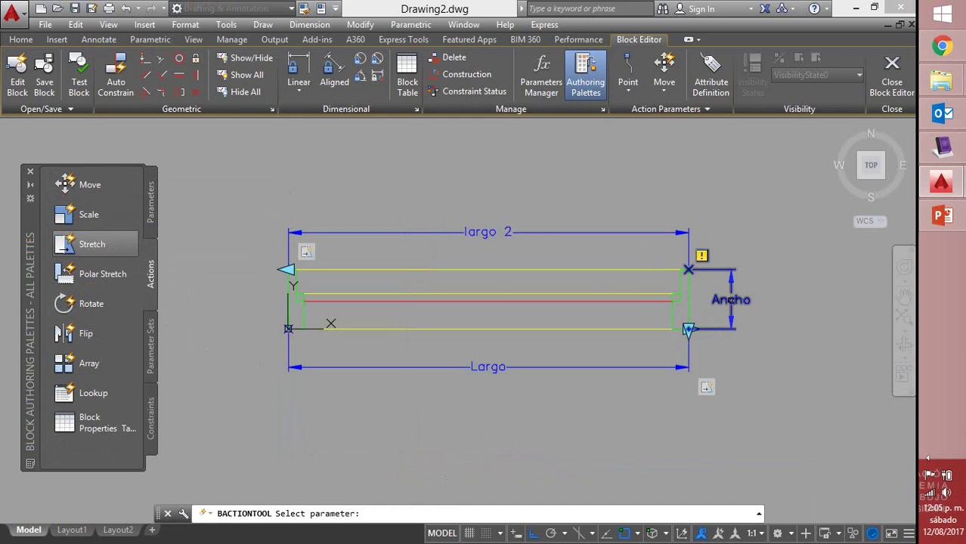
click(731, 317)
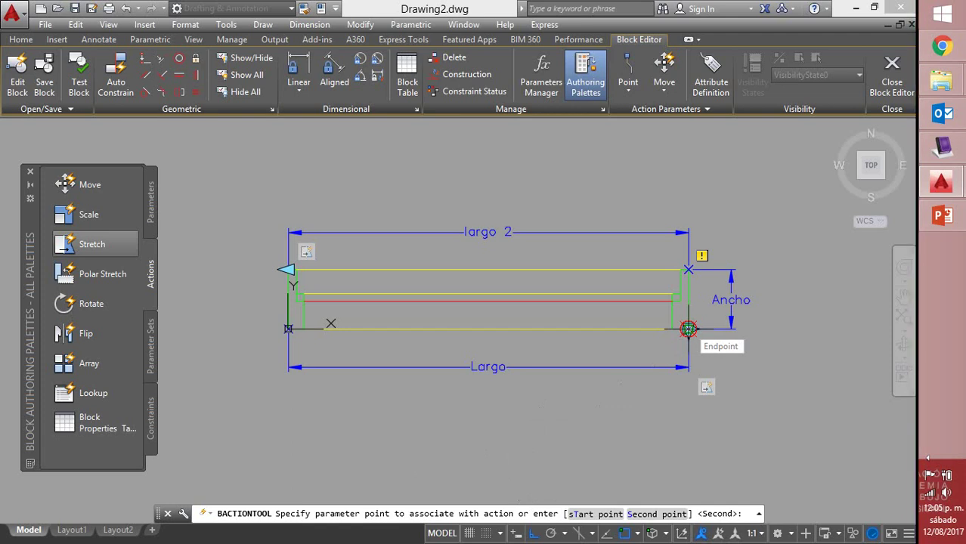
click(687, 329)
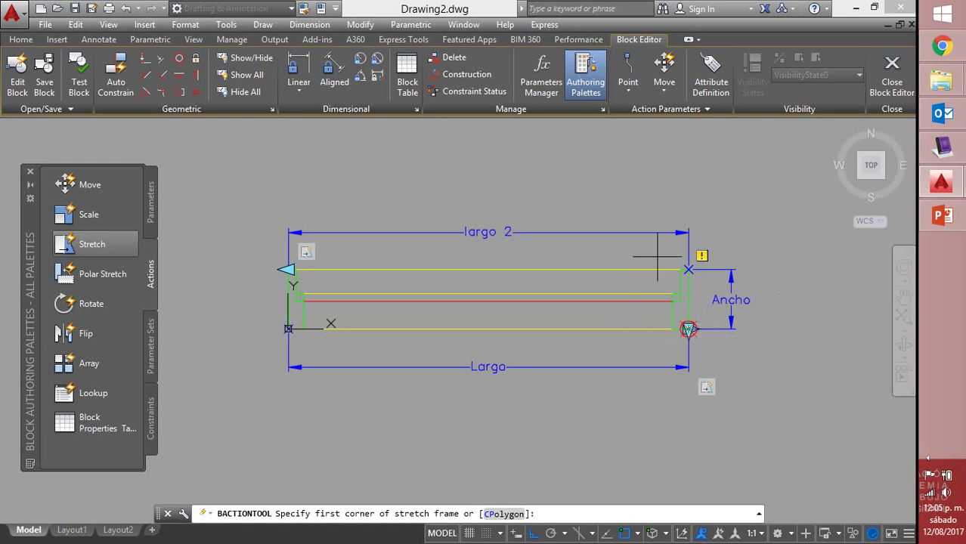
click(762, 258)
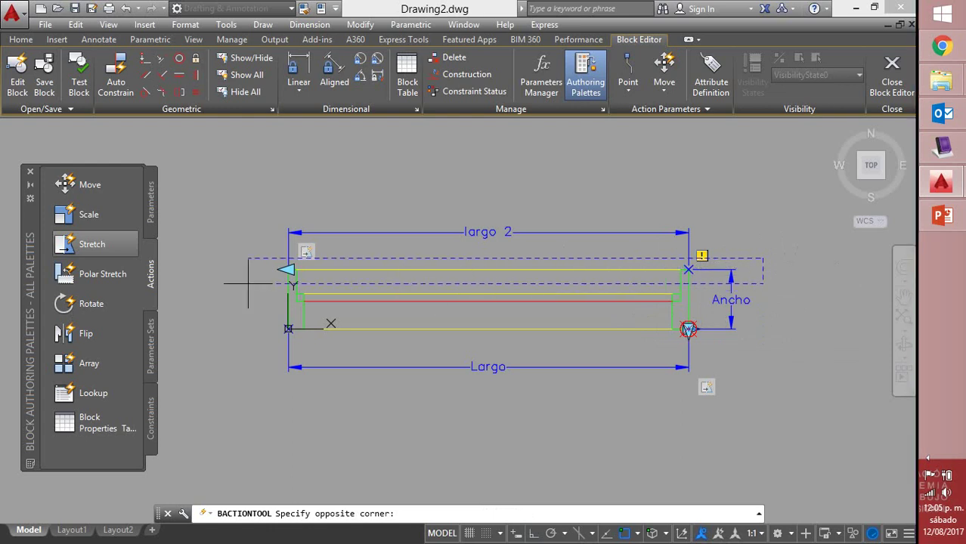
click(248, 284)
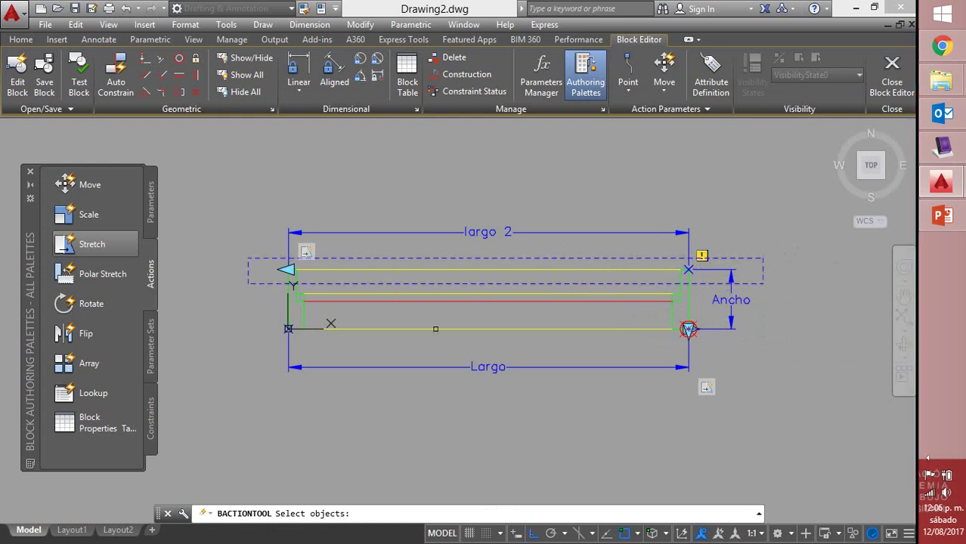
click(779, 247)
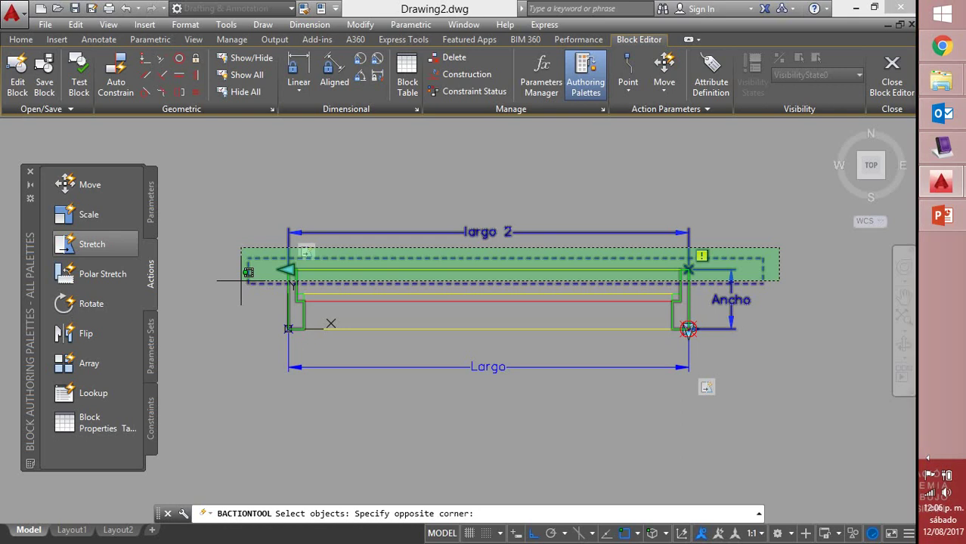
click(241, 280)
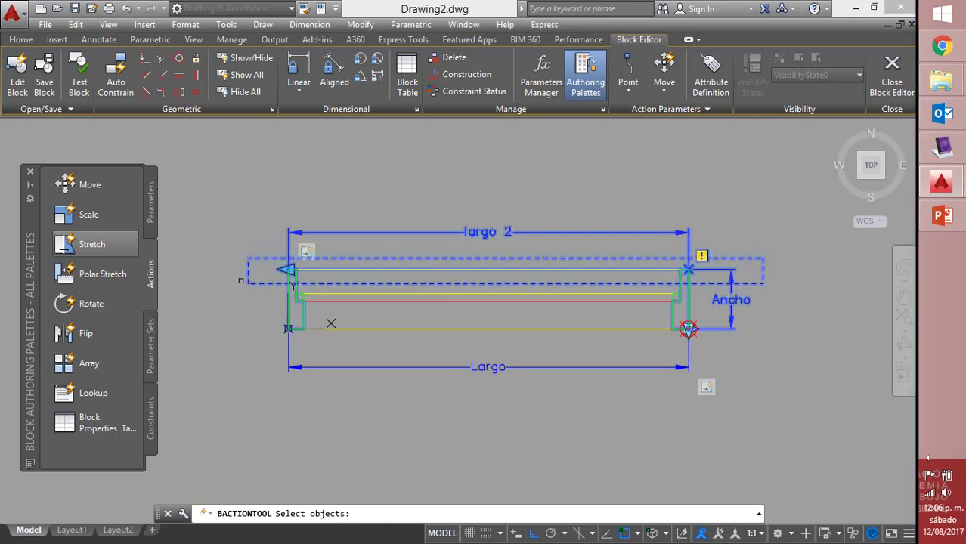
key(Return)
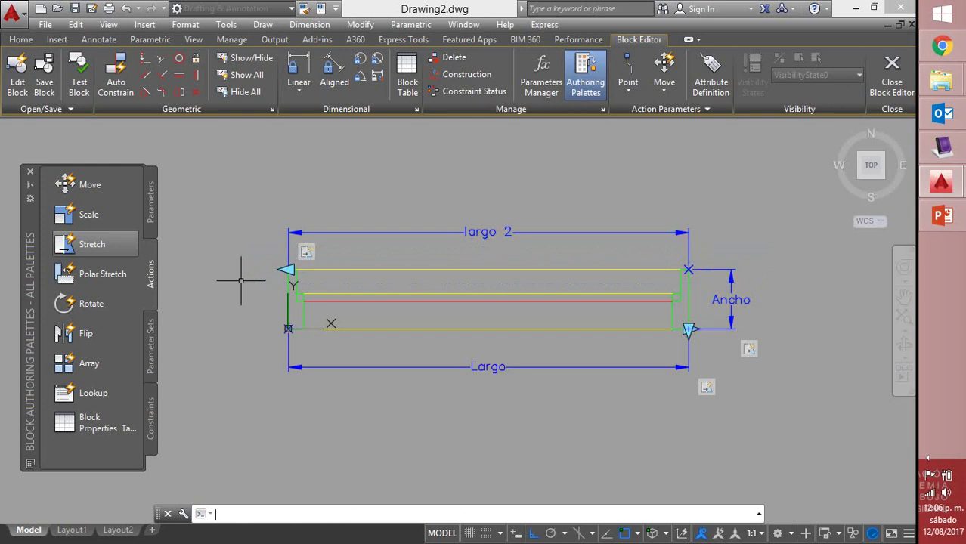
Save the block changes and select the placed V-100 in the drawing
click(891, 80)
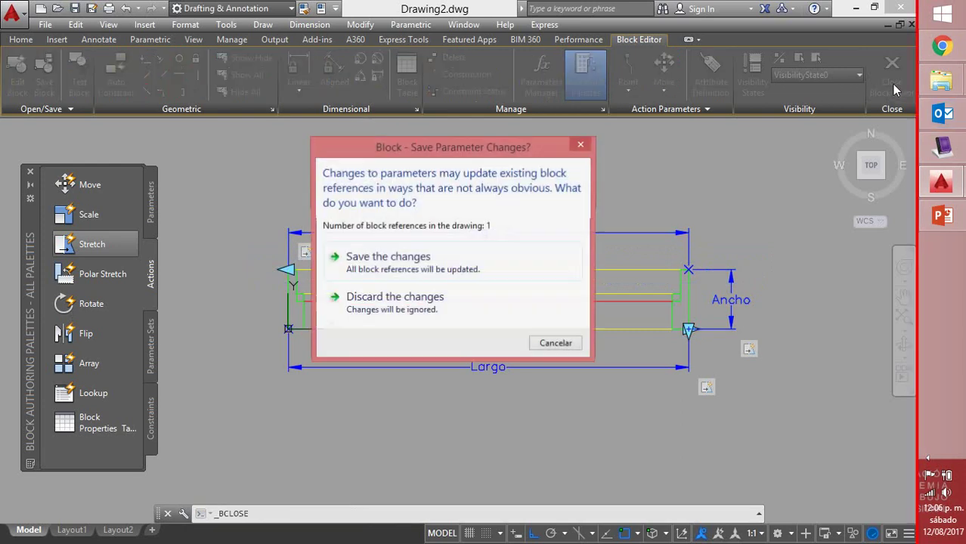
click(423, 258)
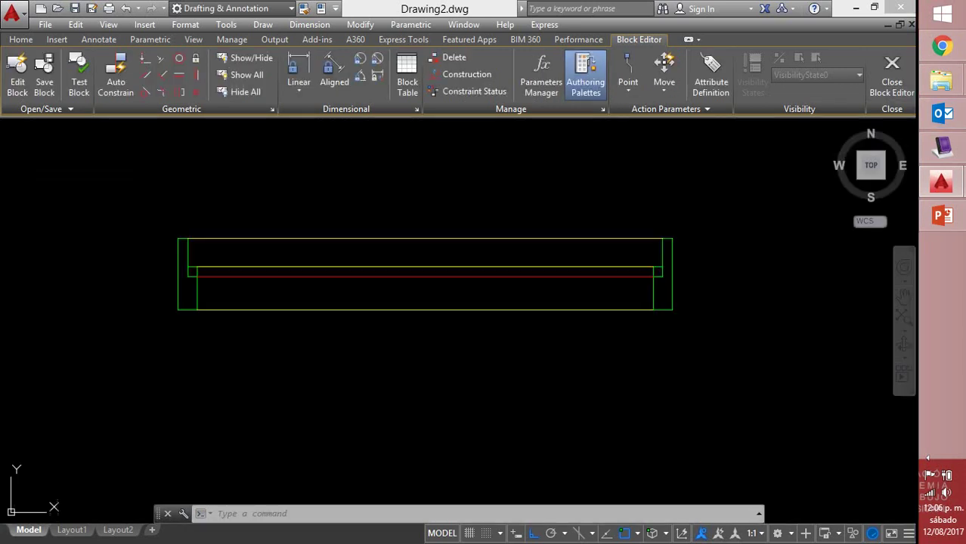
click(478, 238)
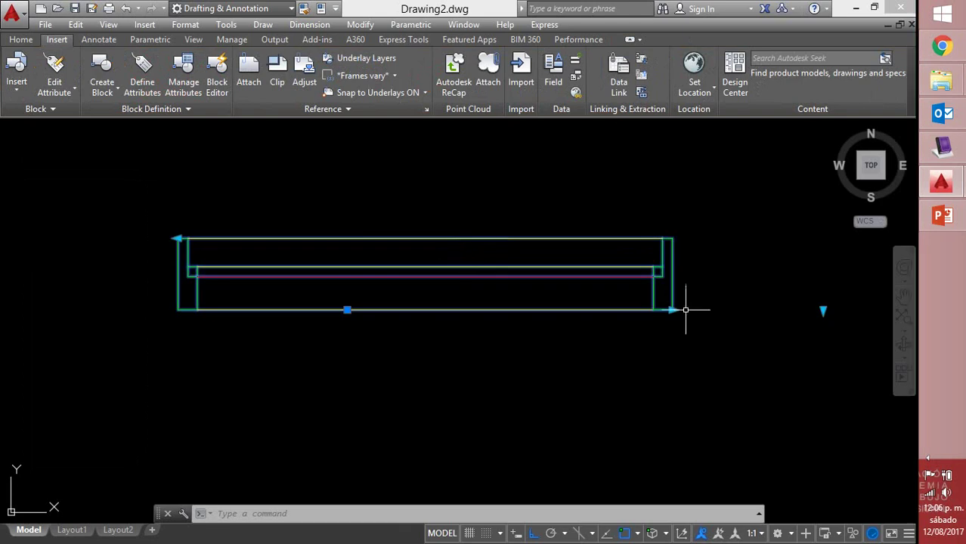
middle_drag(686, 286, 666, 334)
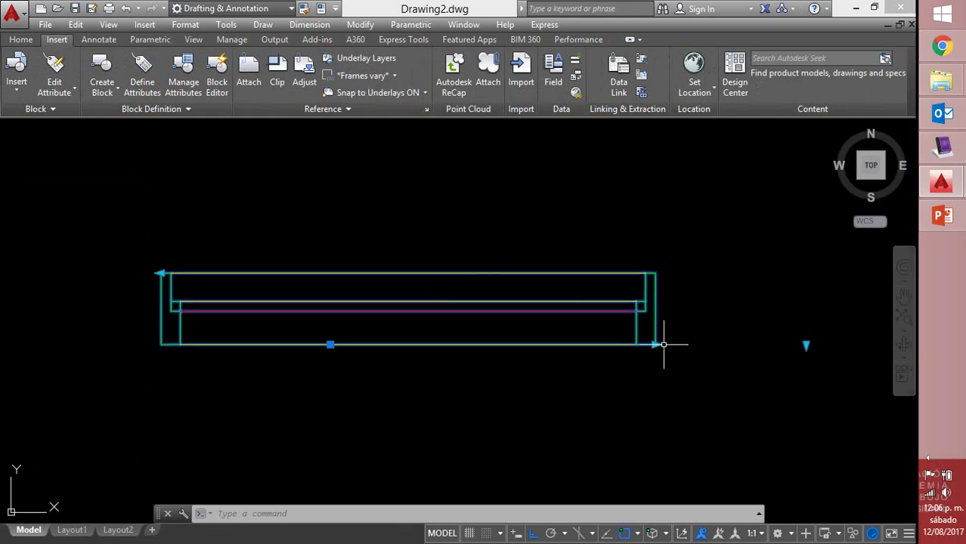
Lengthen the block to the right with its length grip, then widen it upward with the Ancho grip
click(657, 344)
click(711, 344)
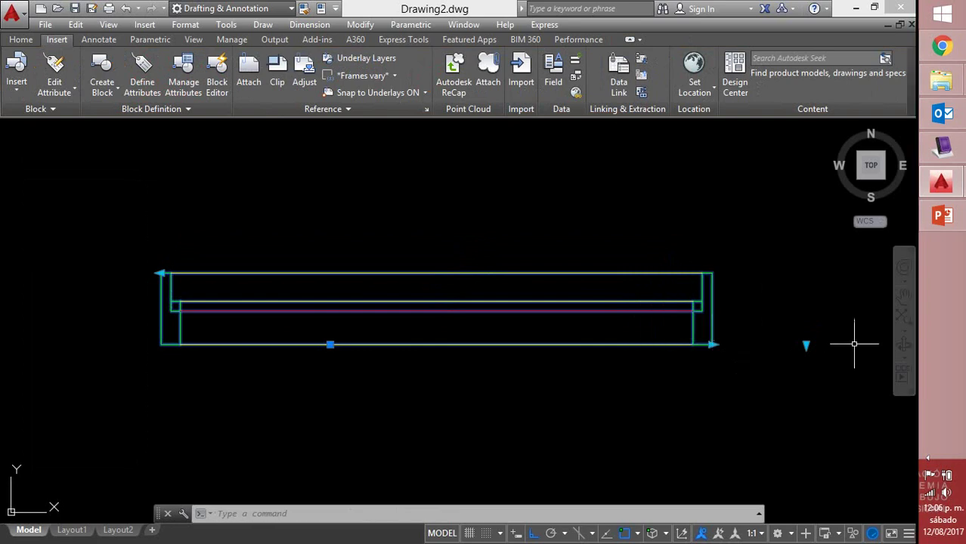
click(806, 343)
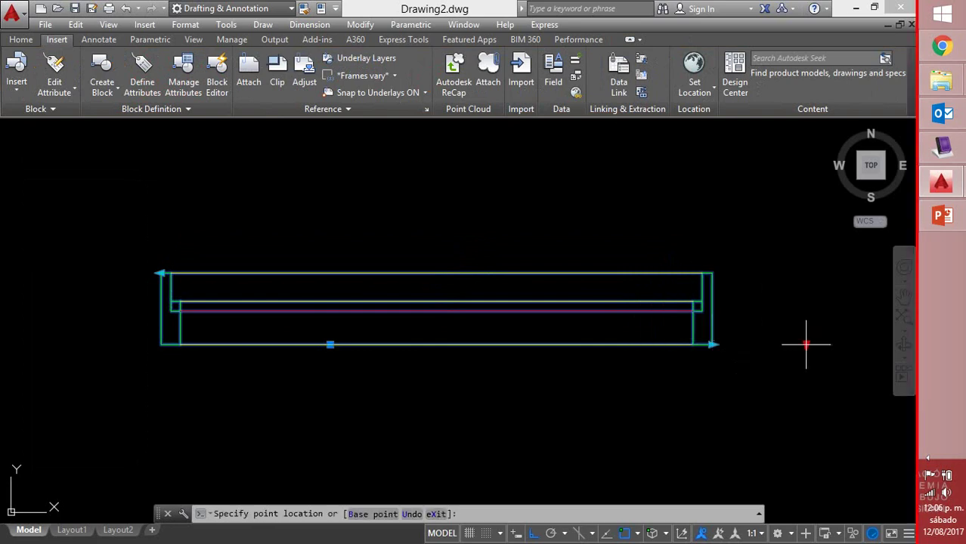
click(803, 276)
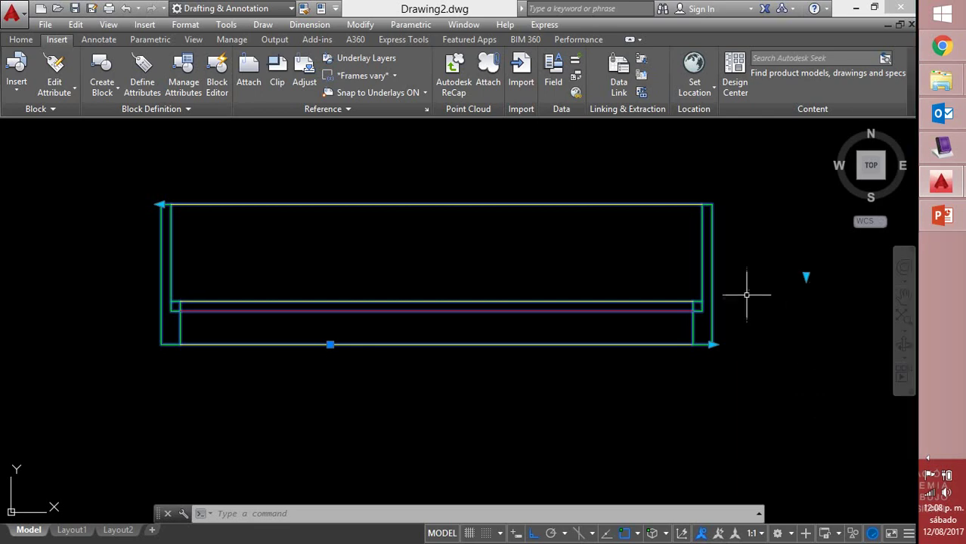
Reopen V-100 in the Block Editor and show the list of block parameters
double_click(448, 203)
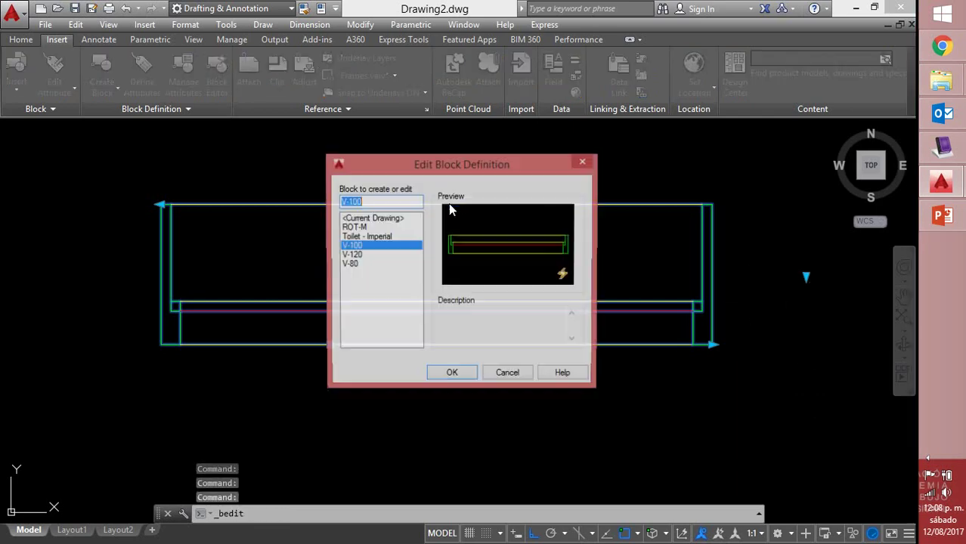
click(452, 375)
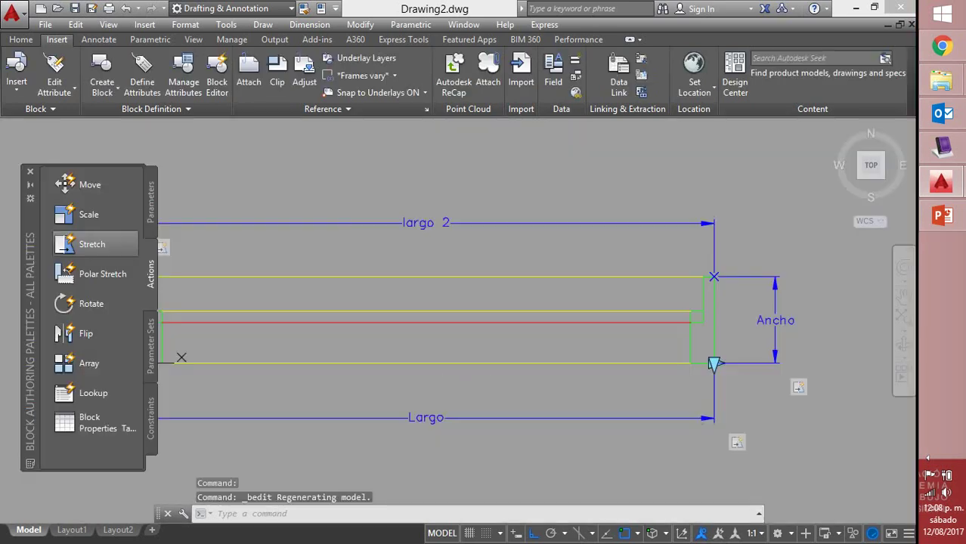
middle_drag(618, 284, 638, 276)
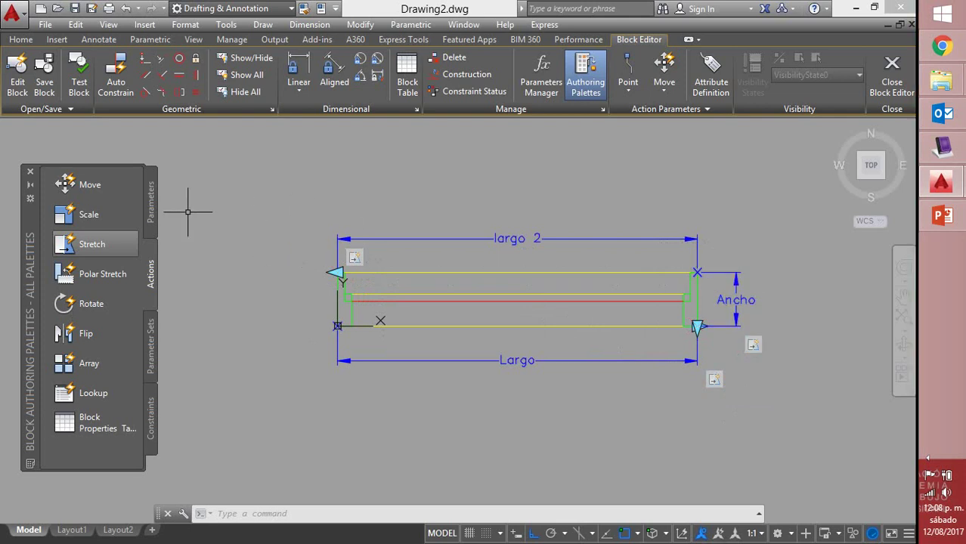
click(152, 202)
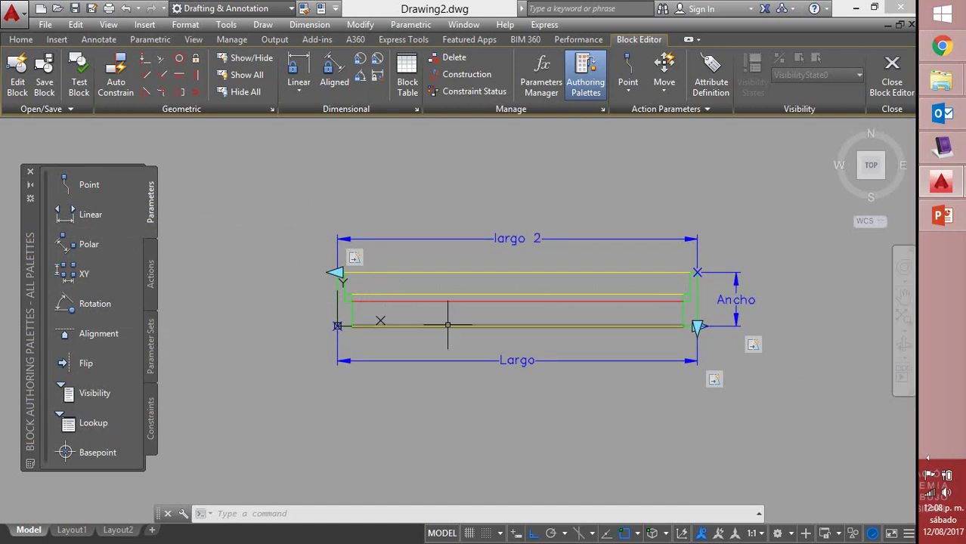
Start a rotation parameter at the midpoint, then cancel the misplaced attempt
click(76, 302)
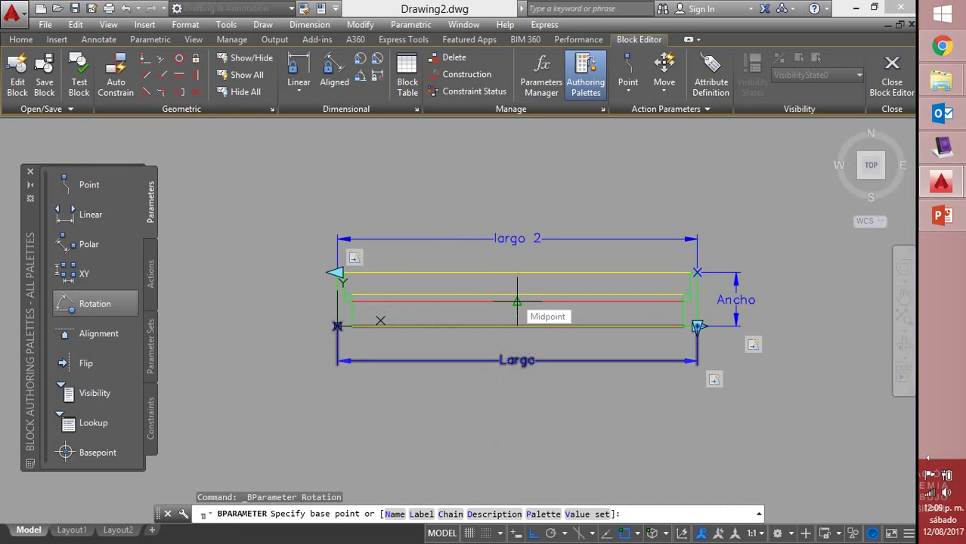
click(517, 301)
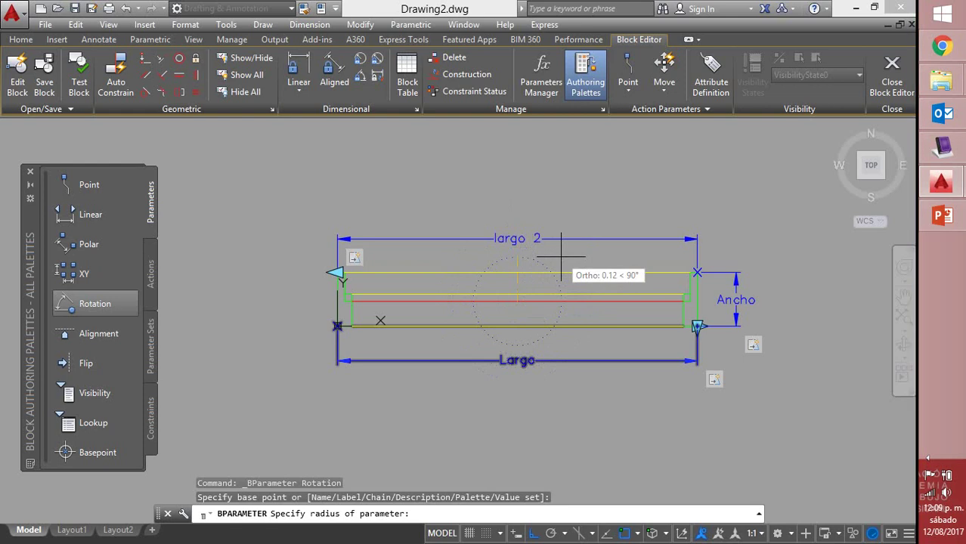
click(564, 258)
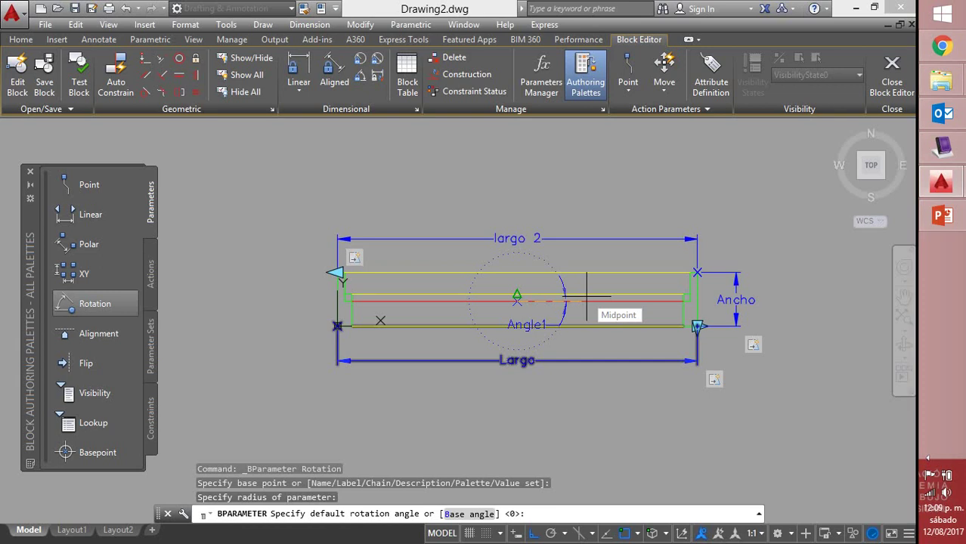
click(586, 297)
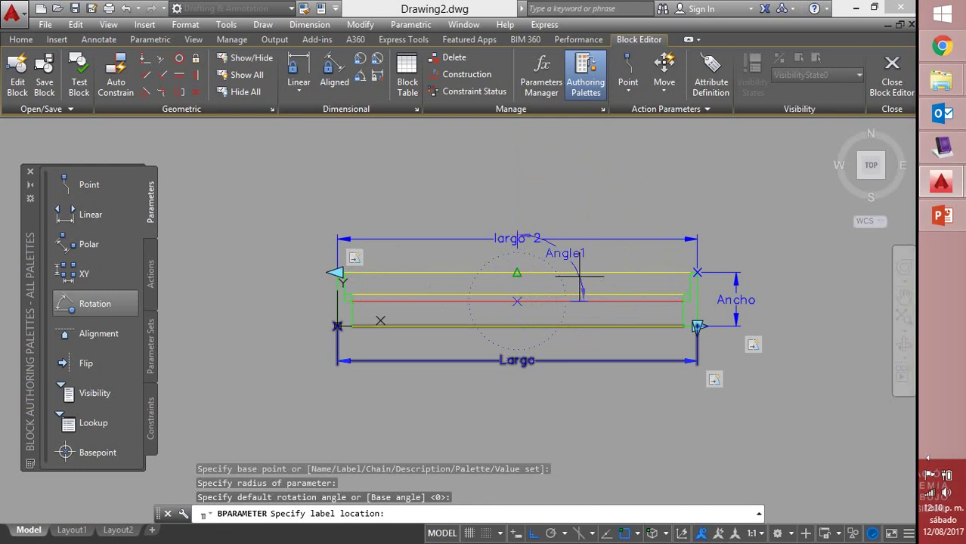
key(Escape)
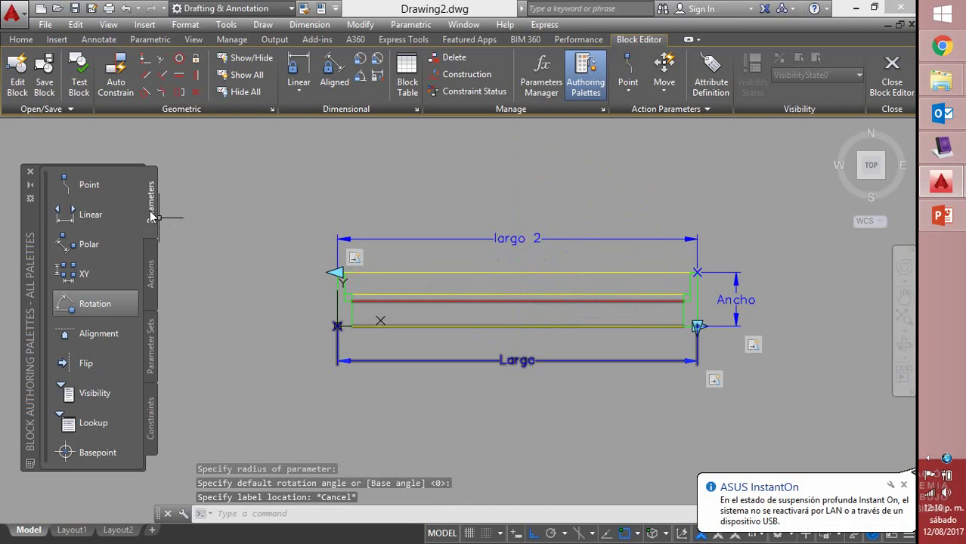
Place rotation parameter Angle1 centred on the red line's midpoint, setting its radius and default angle
click(93, 303)
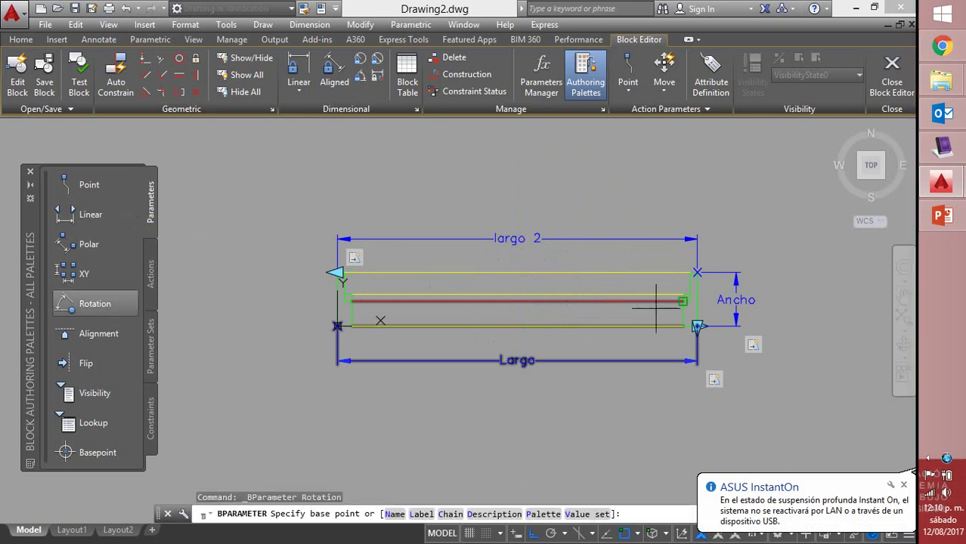
click(517, 300)
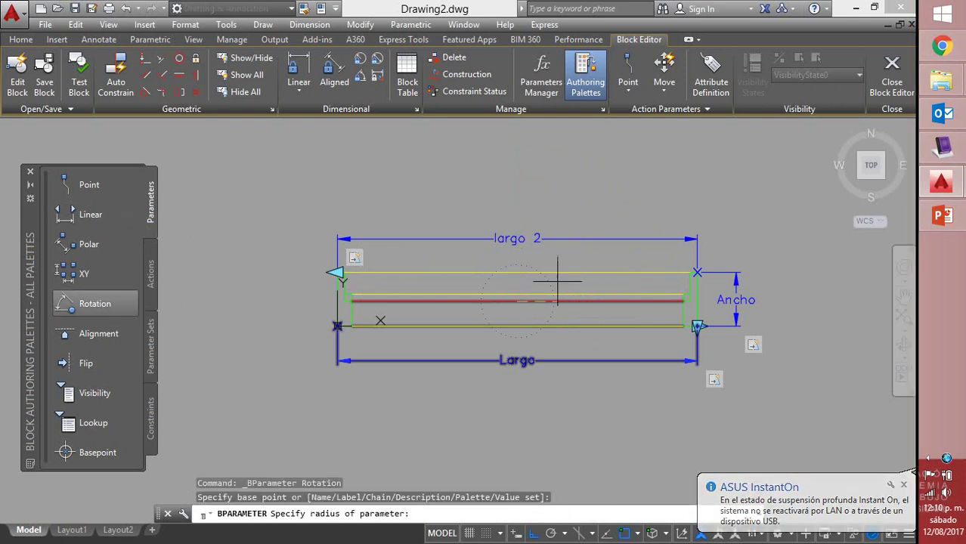
click(592, 227)
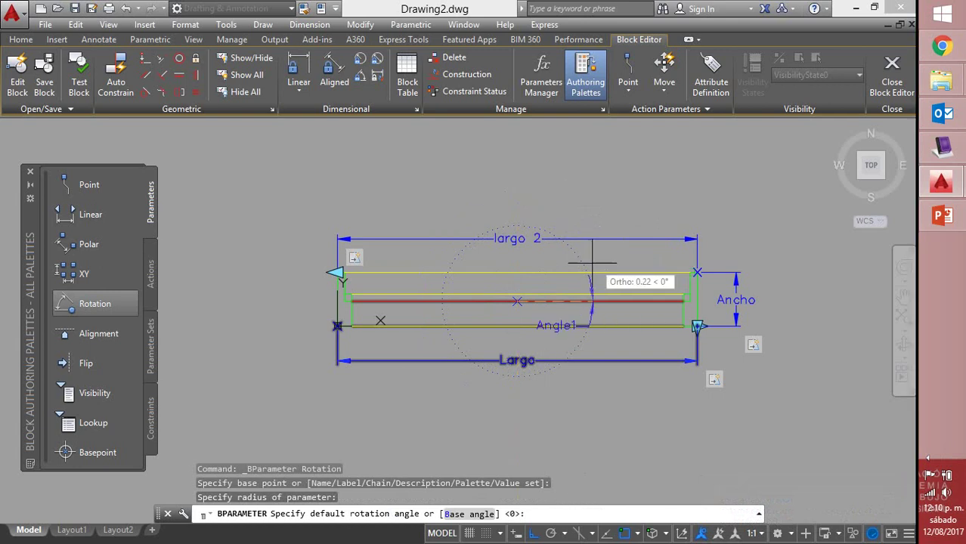
click(610, 316)
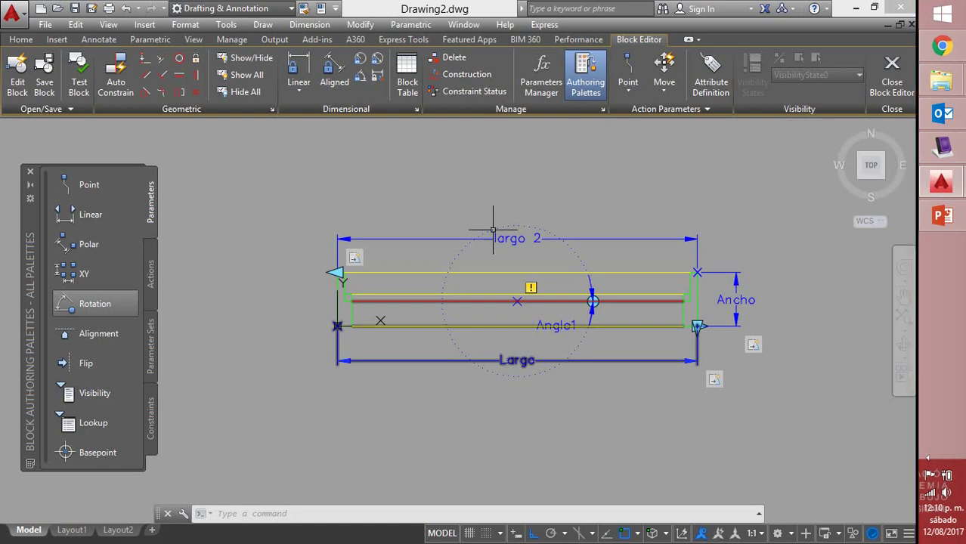
click(151, 275)
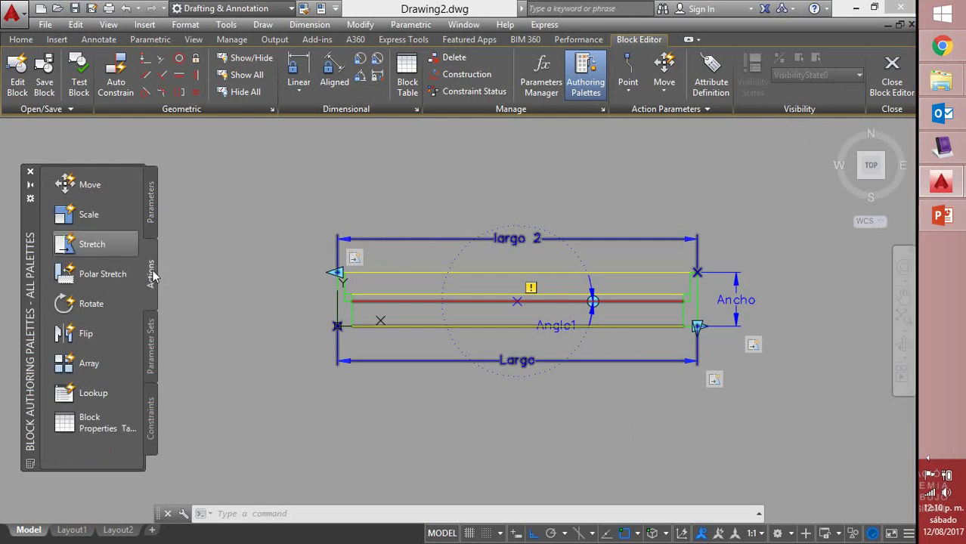
Add a Rotate action on Angle1 applied to all 16 windowed objects of V-100
click(73, 309)
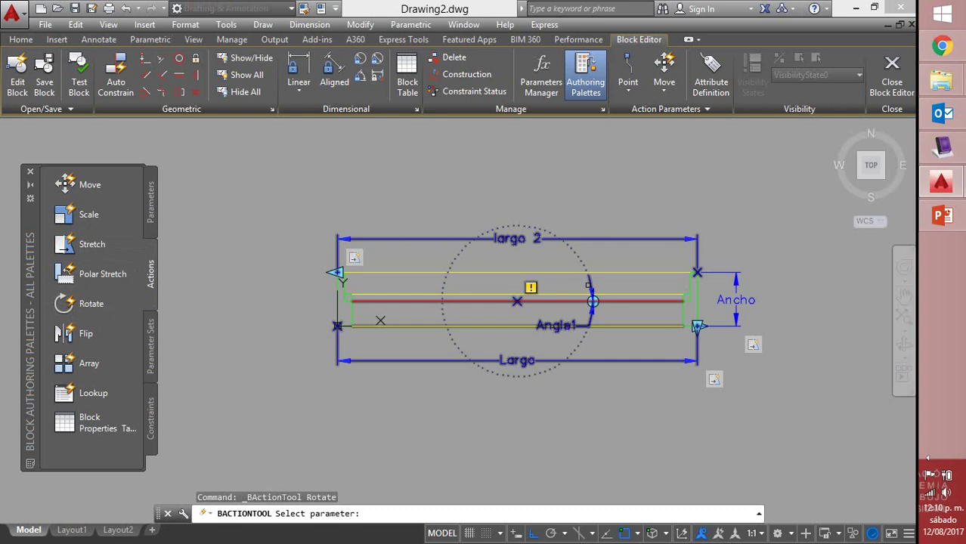
click(590, 282)
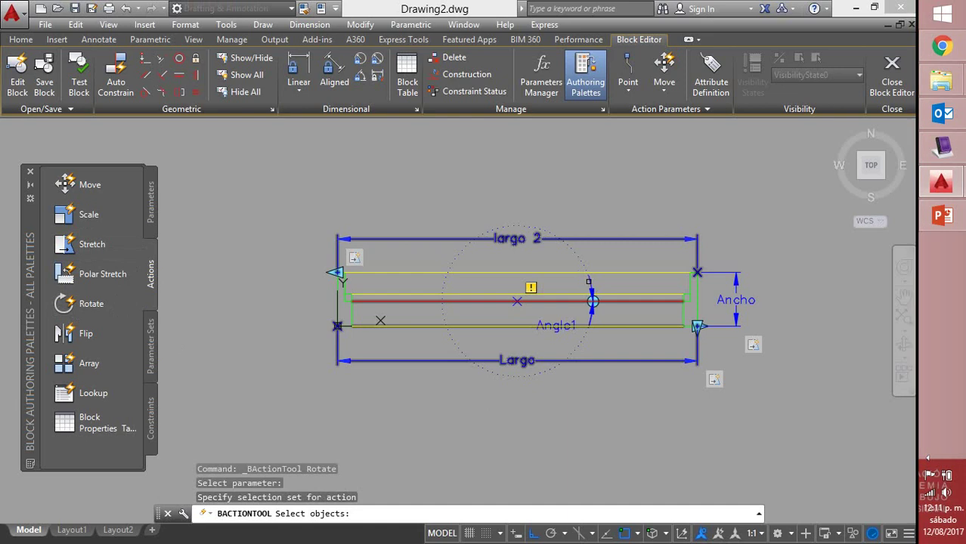
click(276, 185)
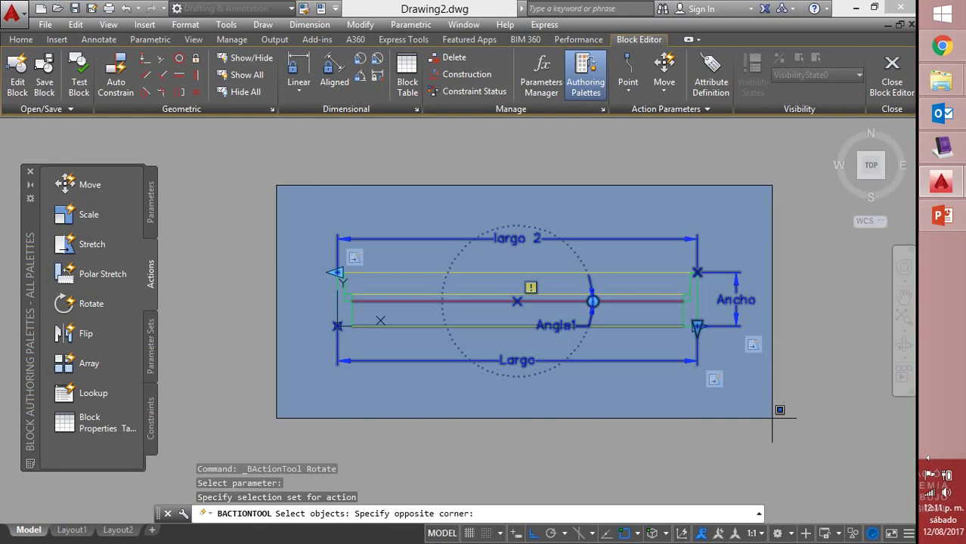
click(795, 443)
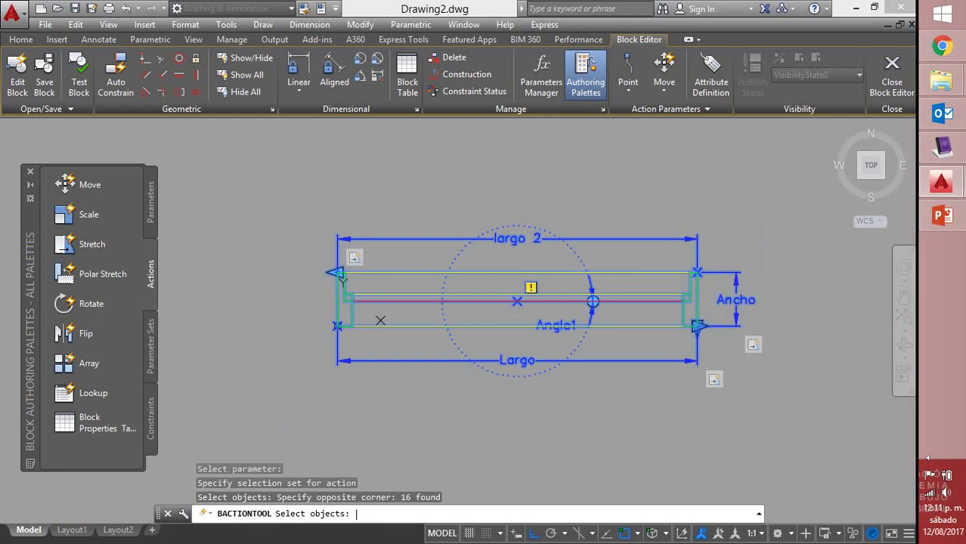
key(Return)
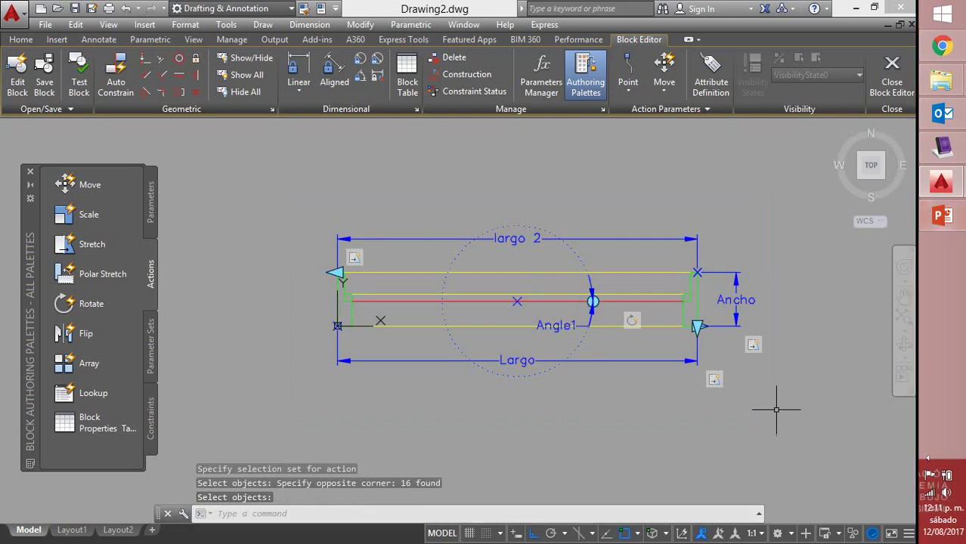
Save the block changes and select V-100 in model space
click(880, 84)
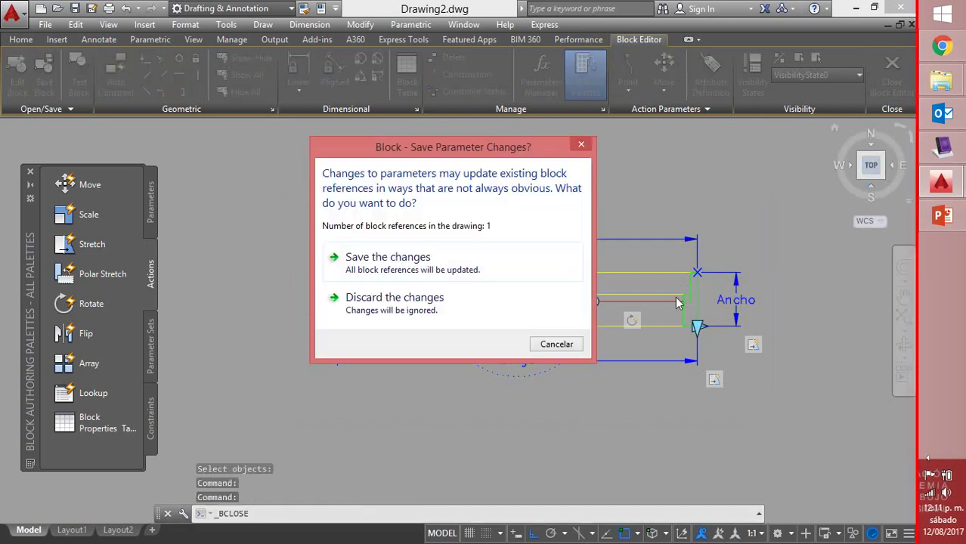
click(478, 266)
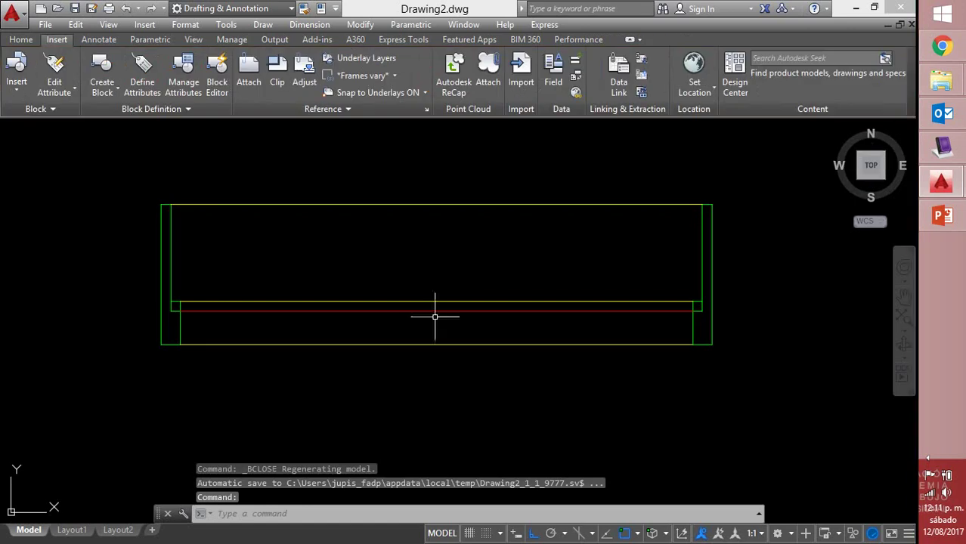
click(388, 340)
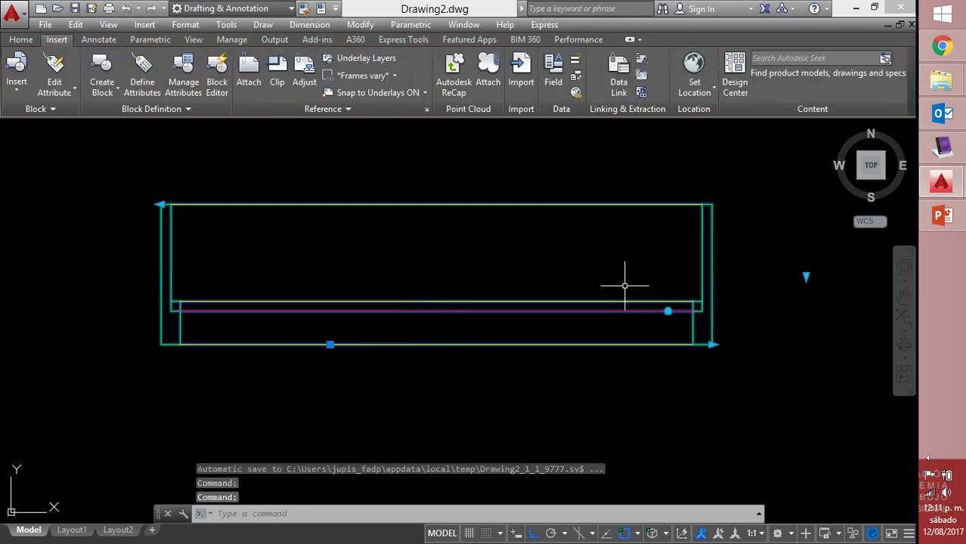
scroll(626, 280, down, 2)
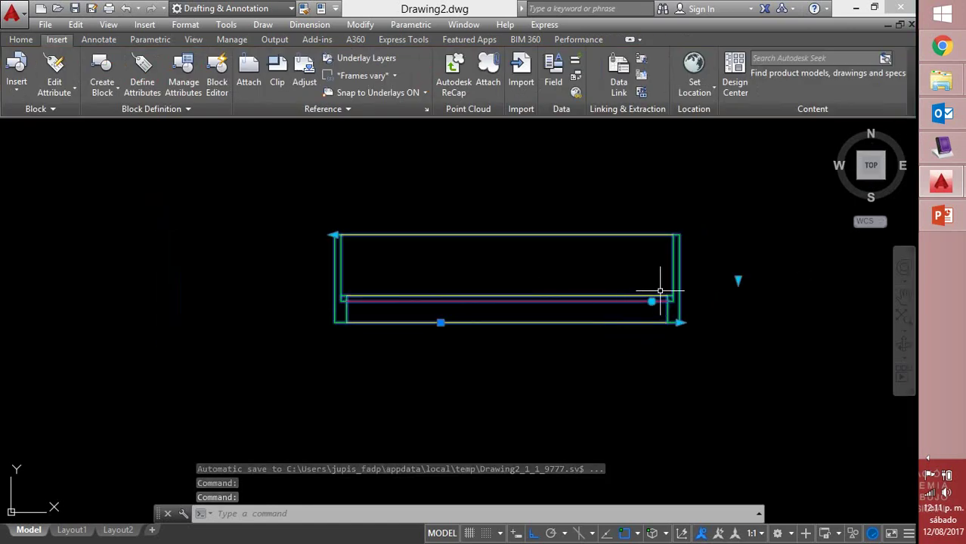
Rotate the block to vertical, then back to horizontal with its rotation grip
click(652, 301)
click(531, 427)
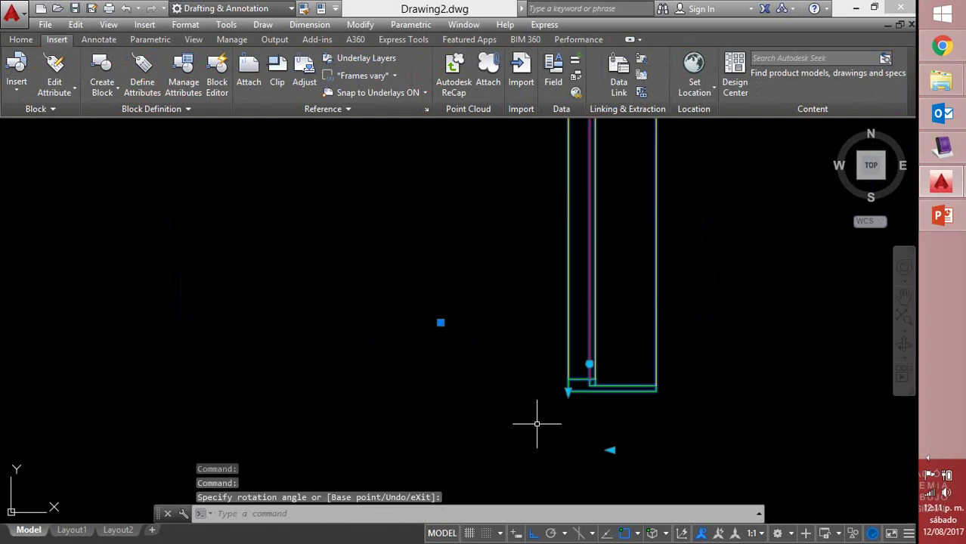
scroll(716, 321, down, 4)
middle_drag(713, 326, 568, 343)
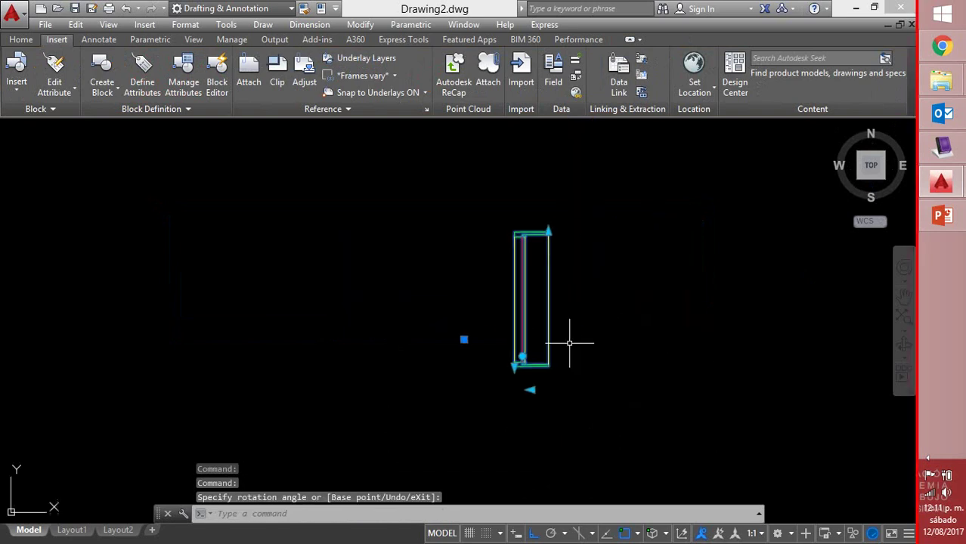
click(521, 356)
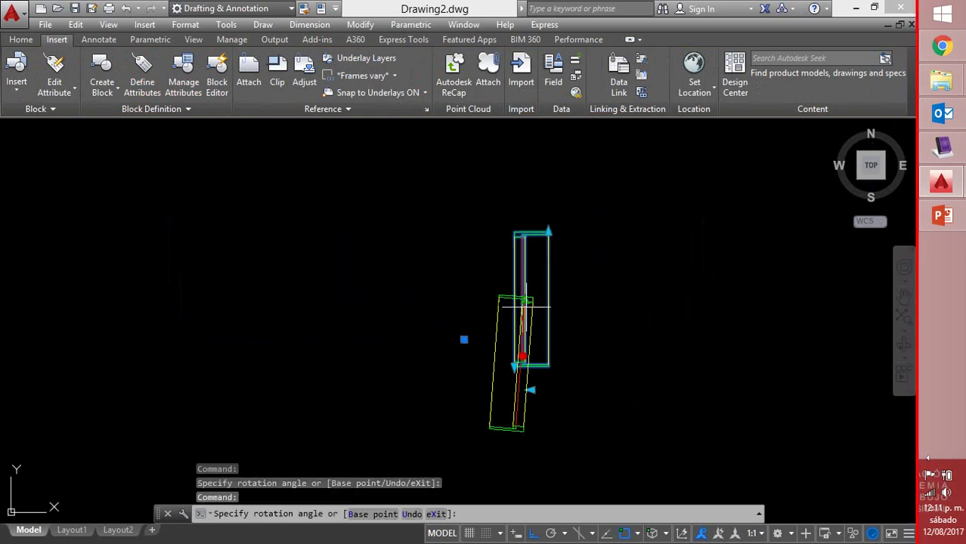
click(442, 272)
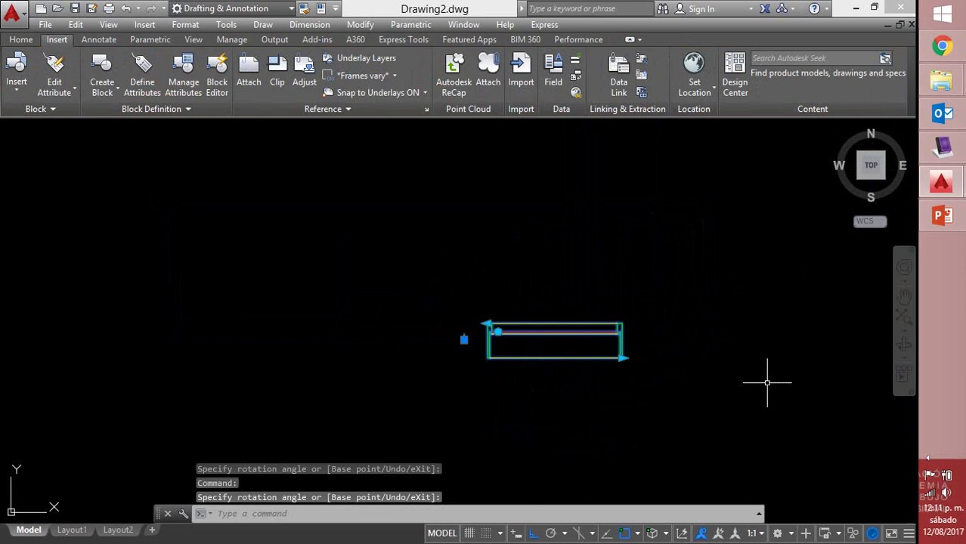
With Ortho off, rotate the block to a diagonal and then a shallow angle
click(533, 534)
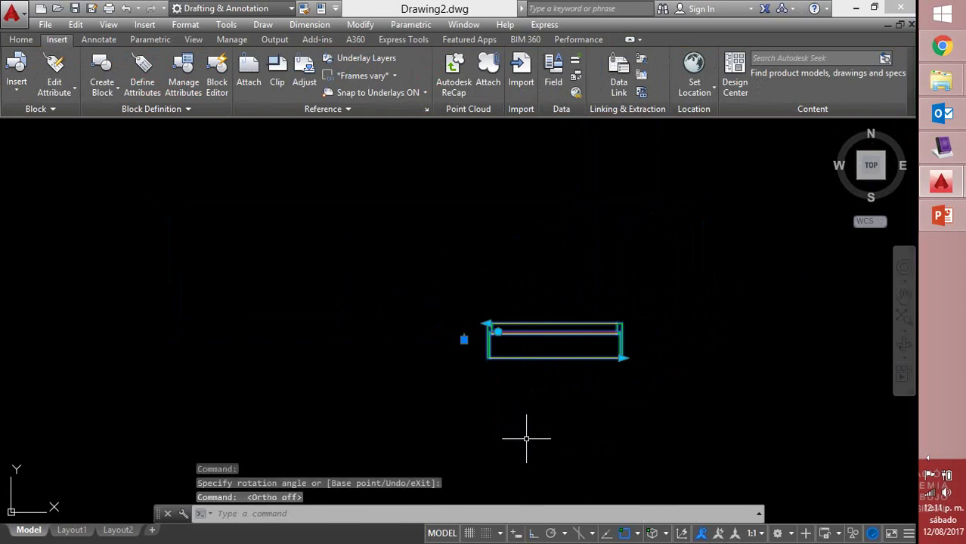
click(498, 331)
click(493, 295)
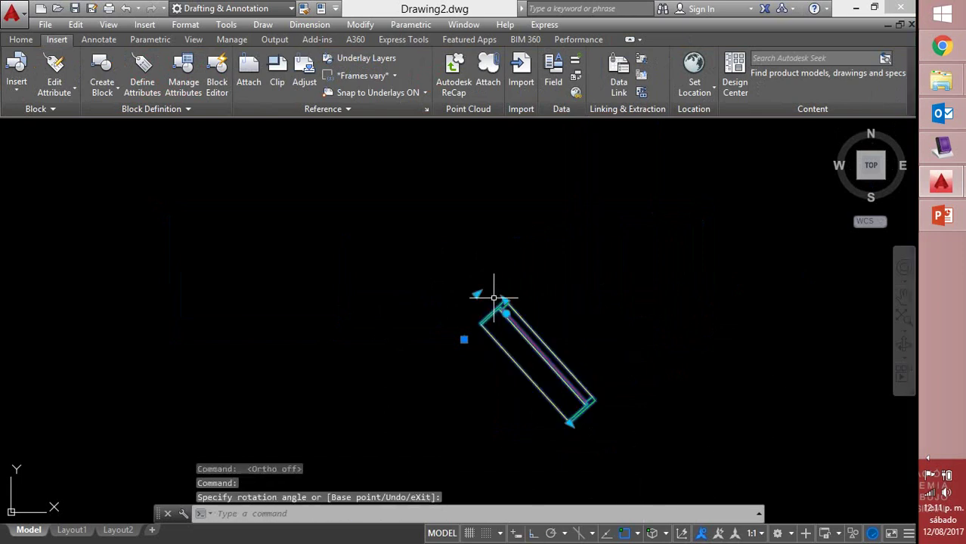
click(504, 311)
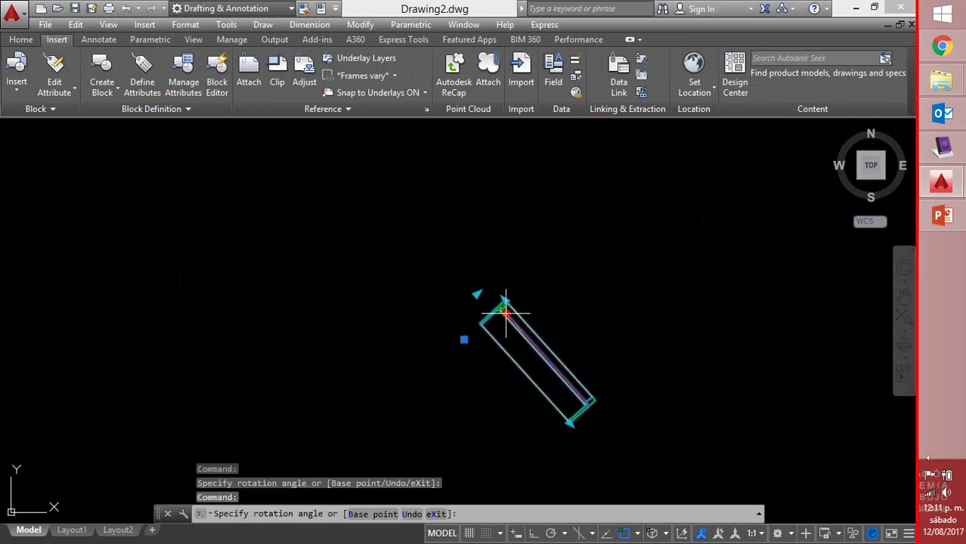
click(624, 273)
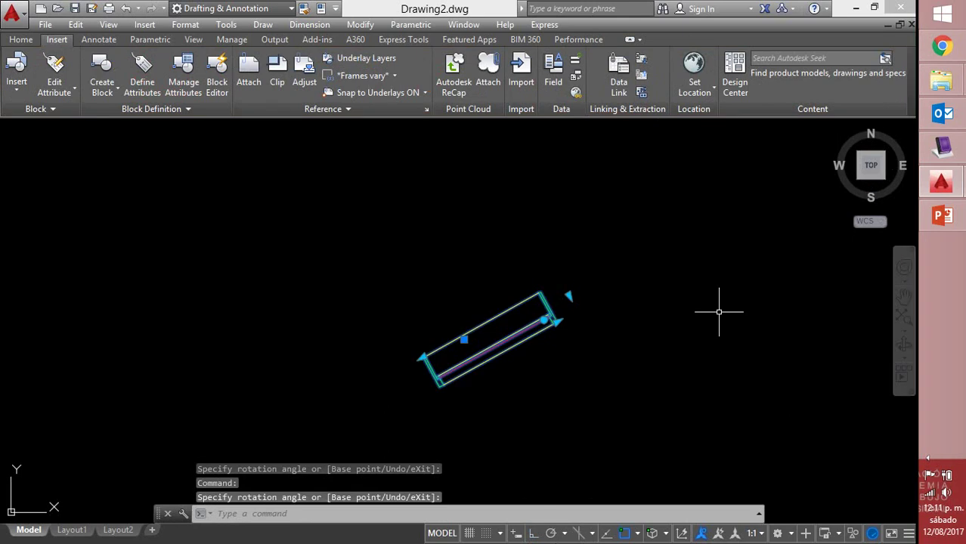
click(569, 296)
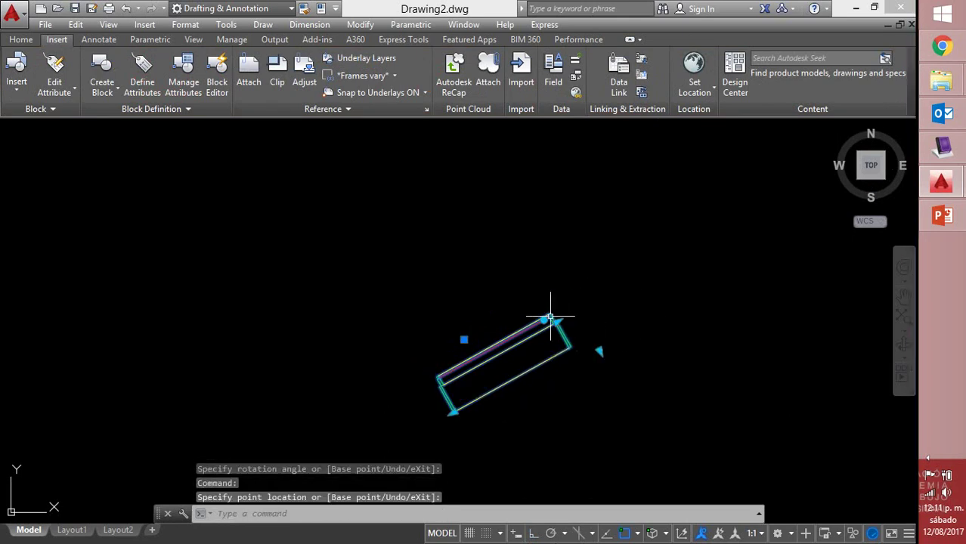
Lengthen the tilted block toward the upper right, then switch to the Chrome browser
click(711, 270)
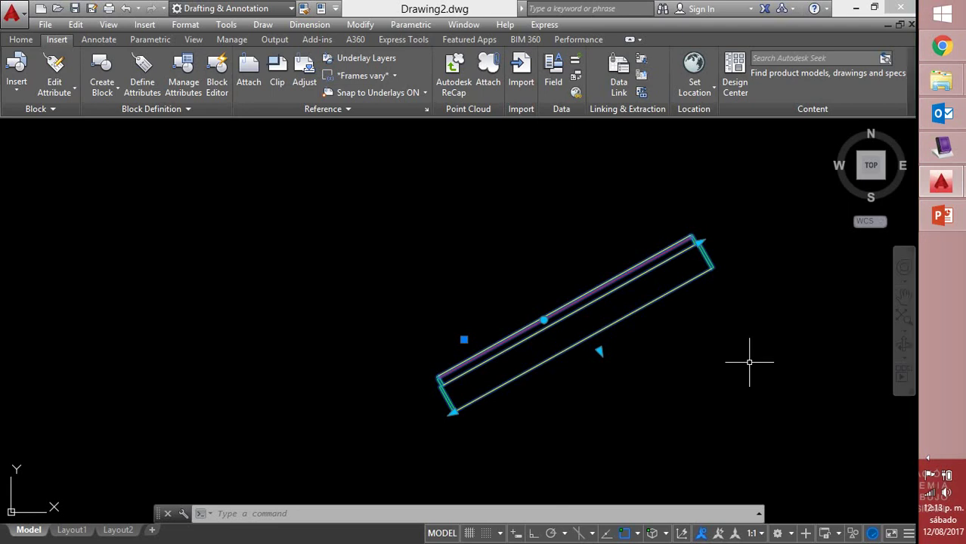
click(941, 46)
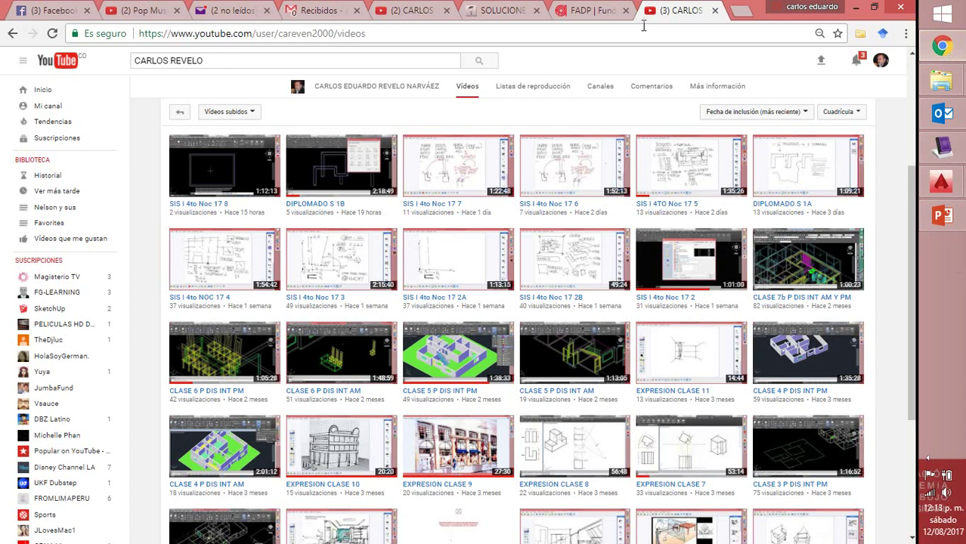
Switch to the SOLUCIONES Moodle tab showing the Matricular usuarios dialog
click(513, 11)
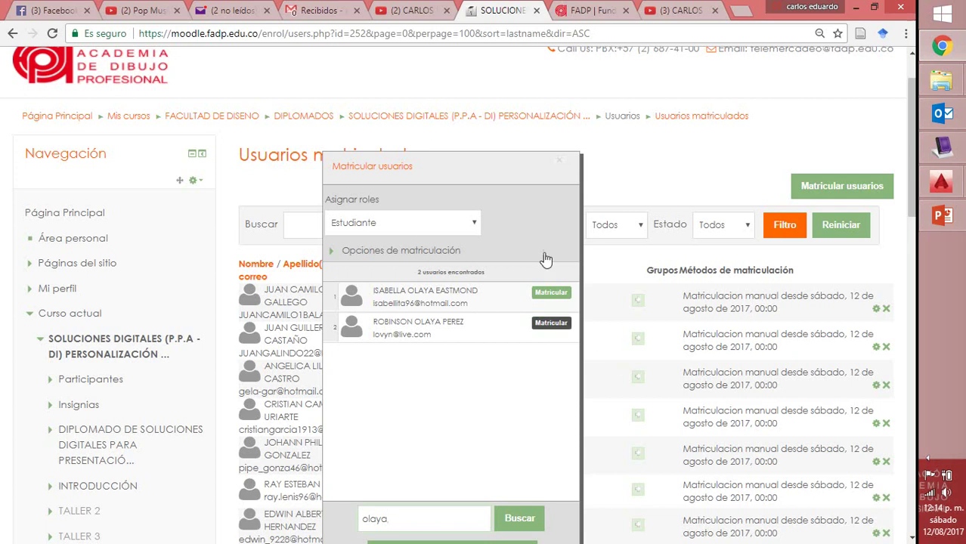
Close the Matricular usuarios dialog, sign in again via Acceder, then go back to the notice page
drag(576, 165, 746, 162)
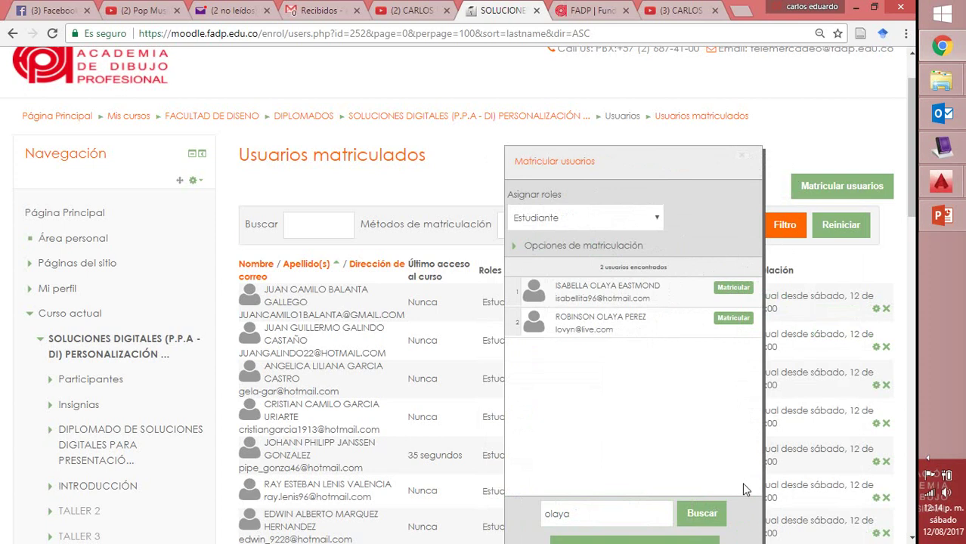
click(745, 161)
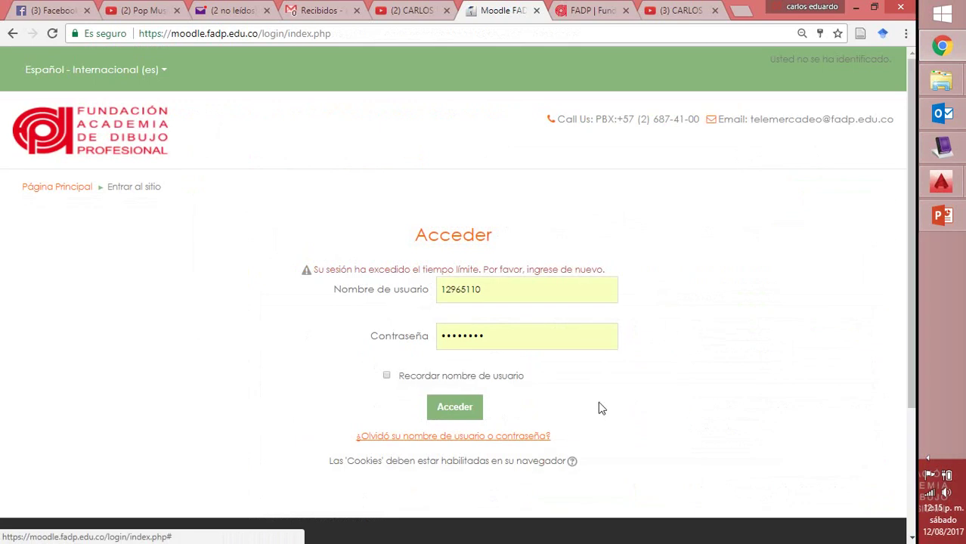
click(457, 412)
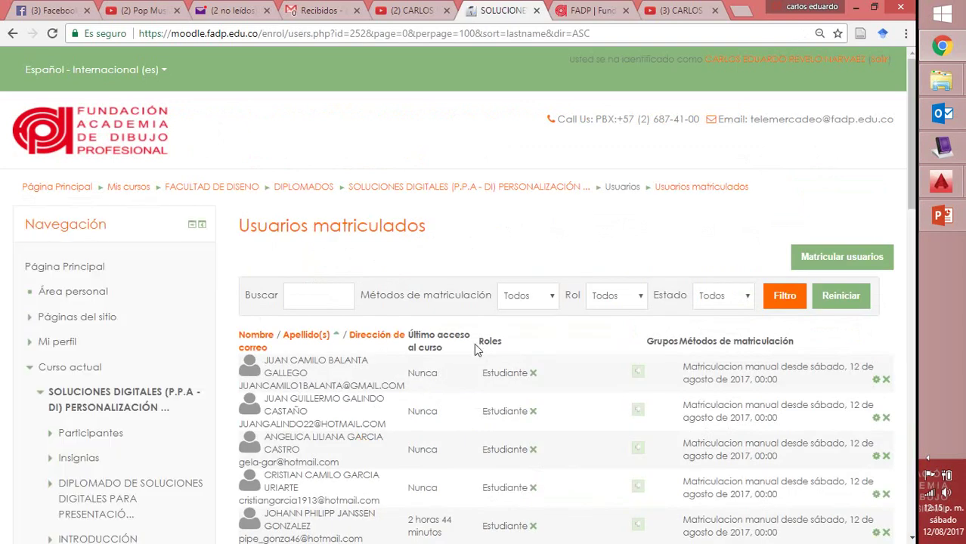
scroll(462, 378, down, 1)
scroll(462, 344, down, 1)
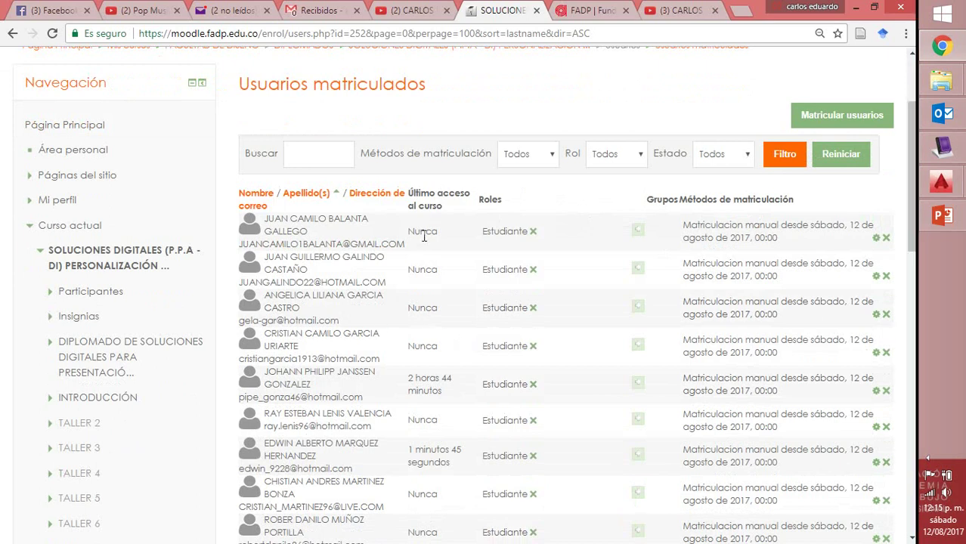
click(12, 33)
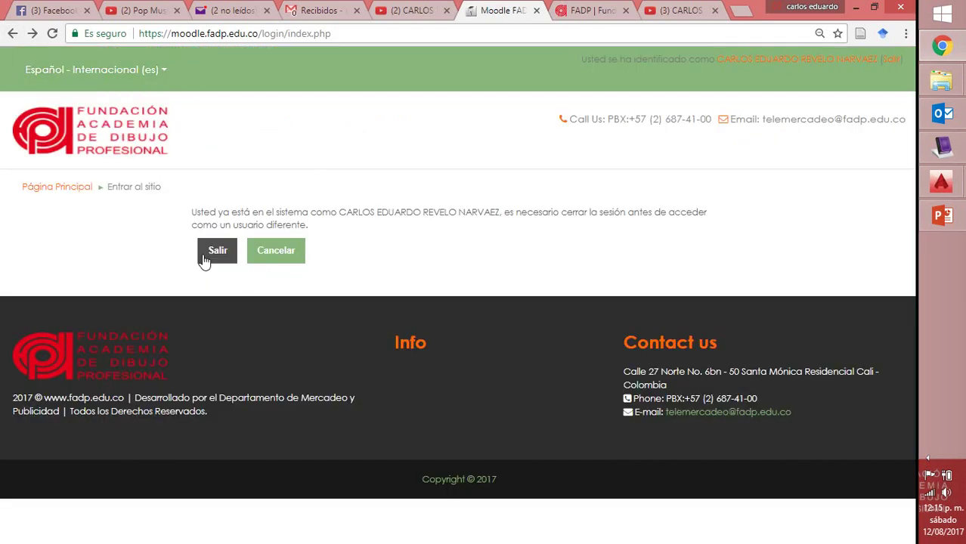
Cancel the log-out notice and open the Mis cursos dashboard
click(276, 262)
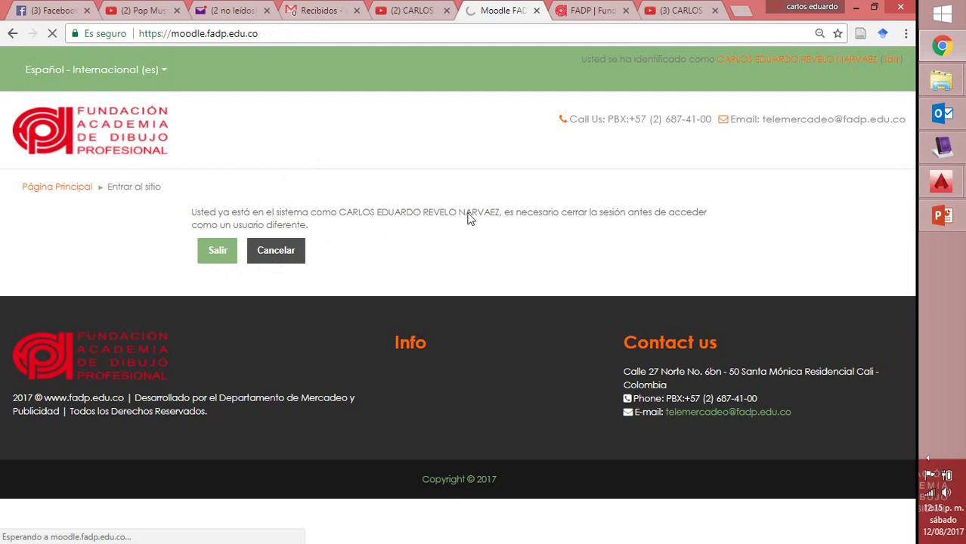
scroll(562, 194, down, 1)
scroll(562, 194, down, 3)
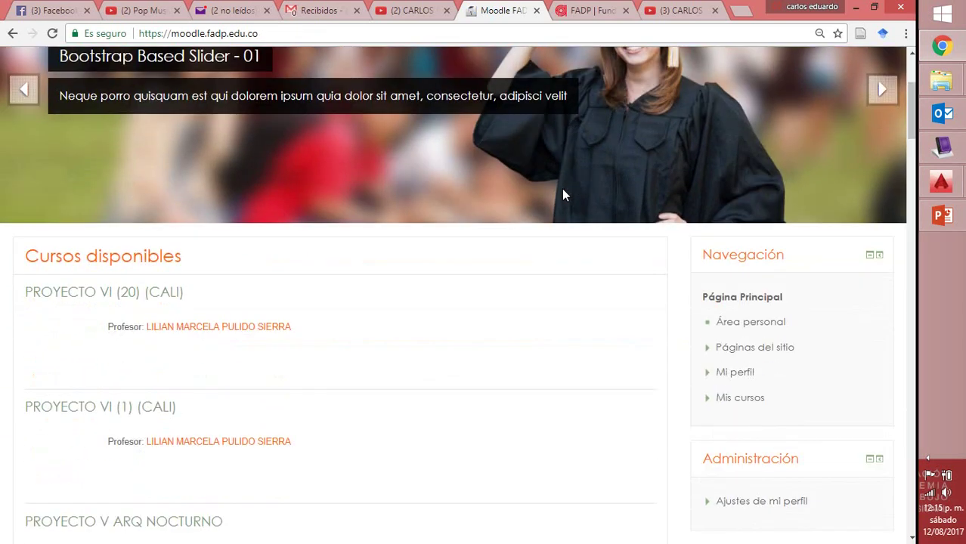
click(723, 260)
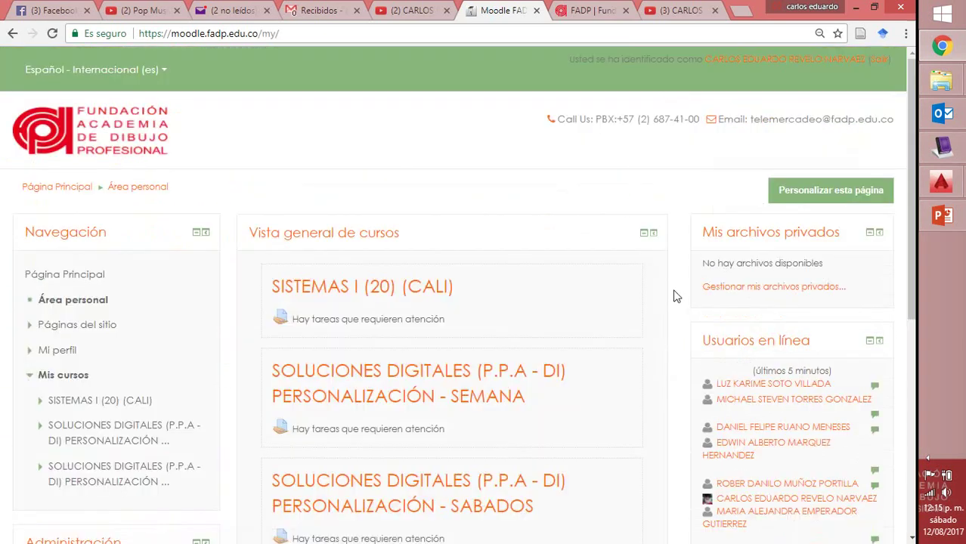
scroll(665, 295, down, 1)
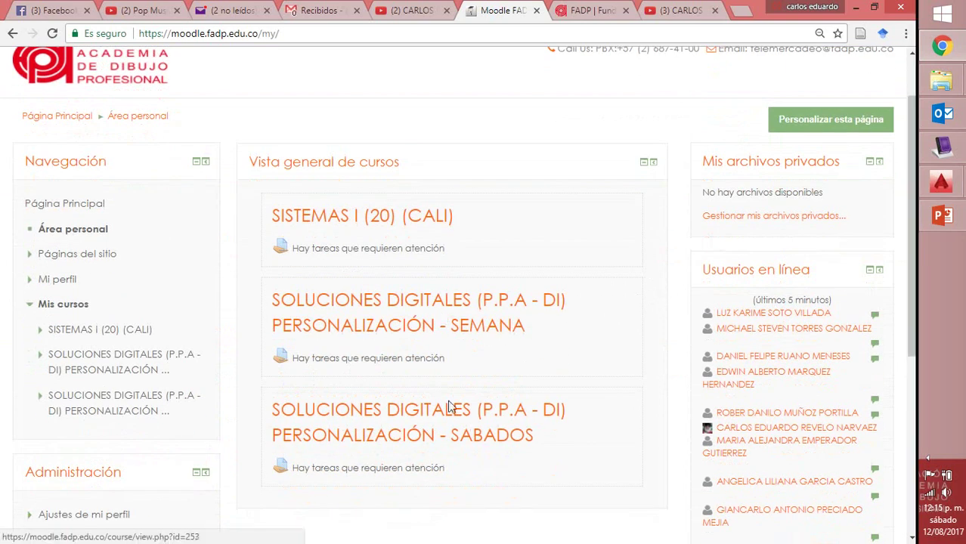
Open the SOLUCIONES DIGITALES SABADOS course and browse its introduction and TALLER 1 workshop
click(449, 410)
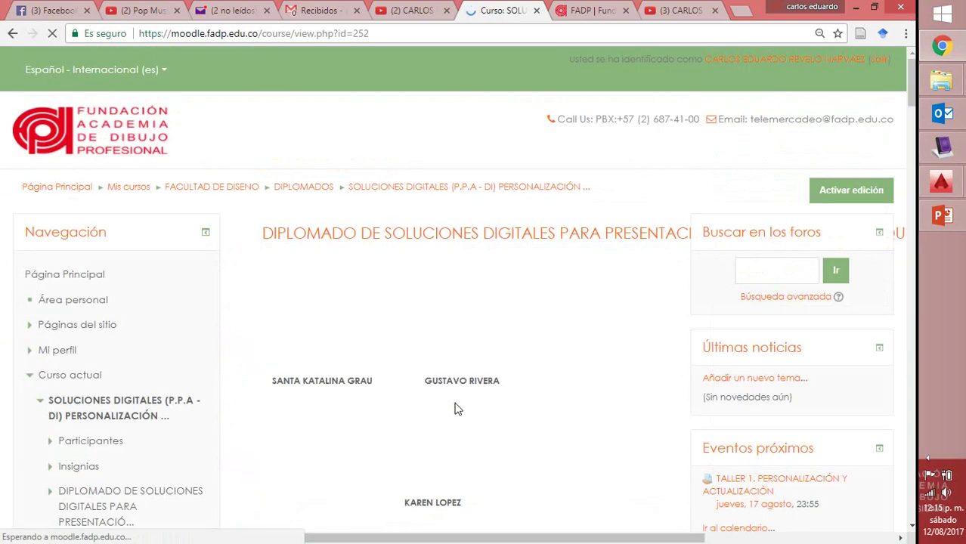
scroll(452, 408, down, 5)
scroll(454, 408, down, 6)
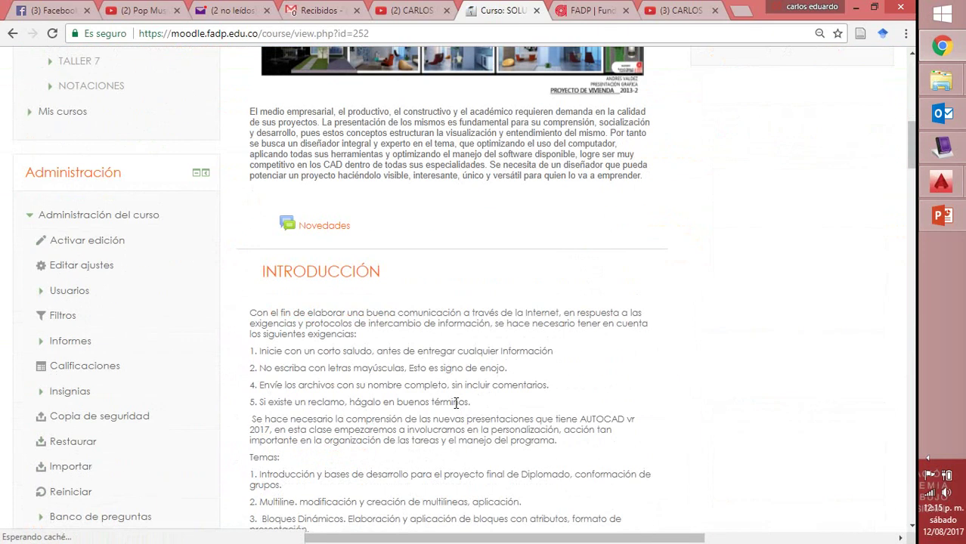
scroll(454, 408, down, 4)
scroll(457, 408, down, 6)
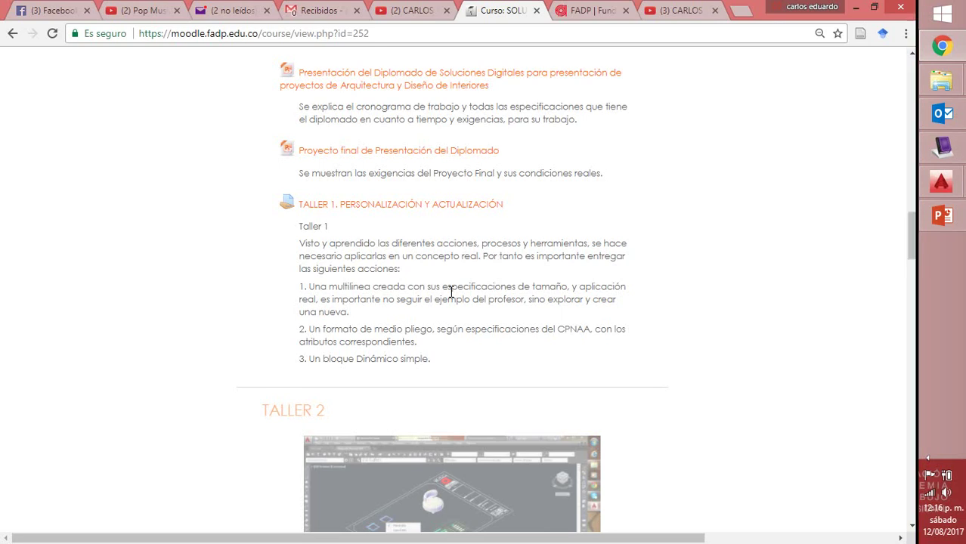
scroll(482, 155, up, 8)
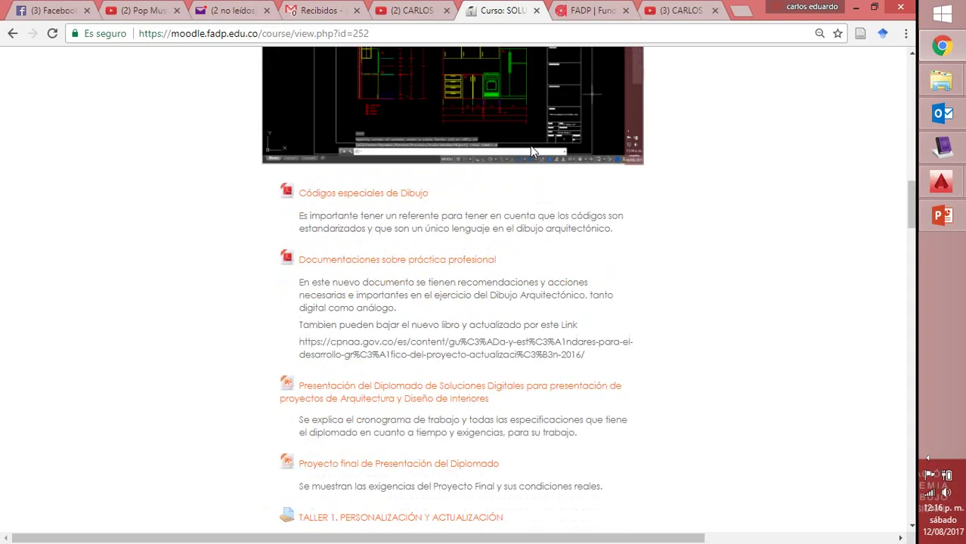